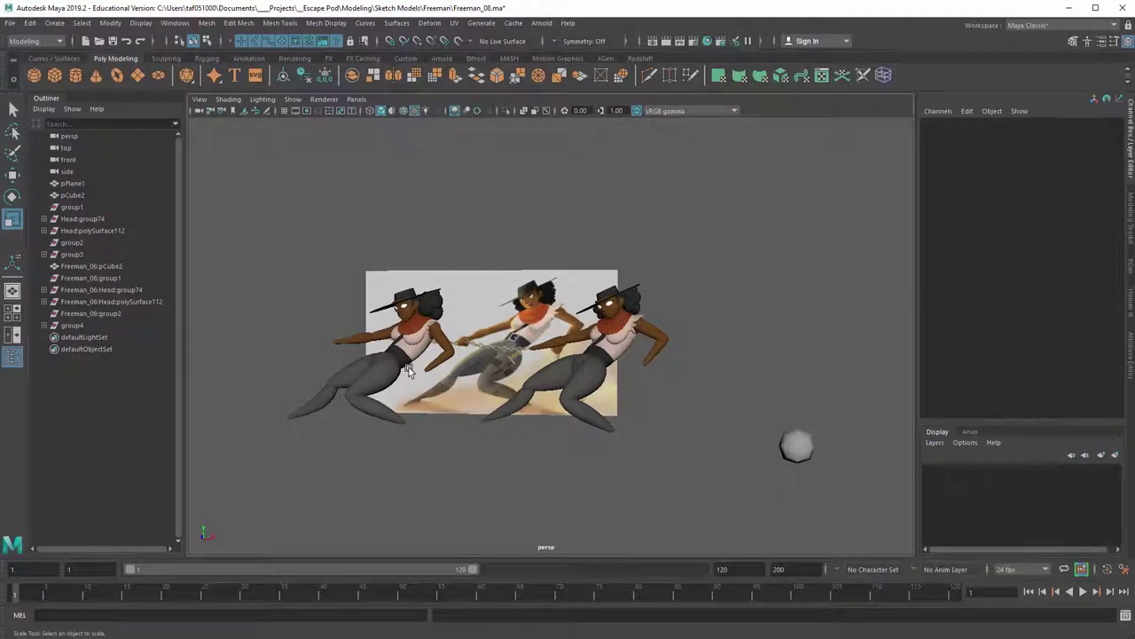
# Hide the reference image plane behind the two posed figures
pyautogui.moveTo(644, 377)
pyautogui.keyDown('alt'); pyautogui.mouseDown()
pyautogui.moveTo(653, 383)
pyautogui.moveTo(646, 368)
pyautogui.mouseUp(); pyautogui.keyUp('alt')
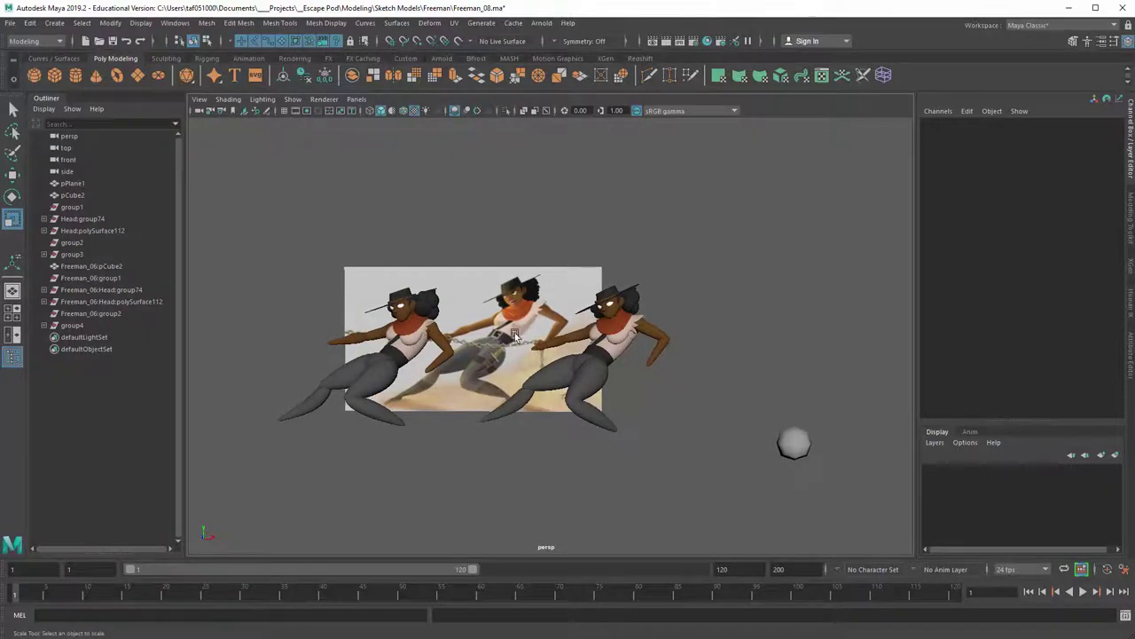
pyautogui.scroll(3, 497, 293)
pyautogui.click(510, 286)
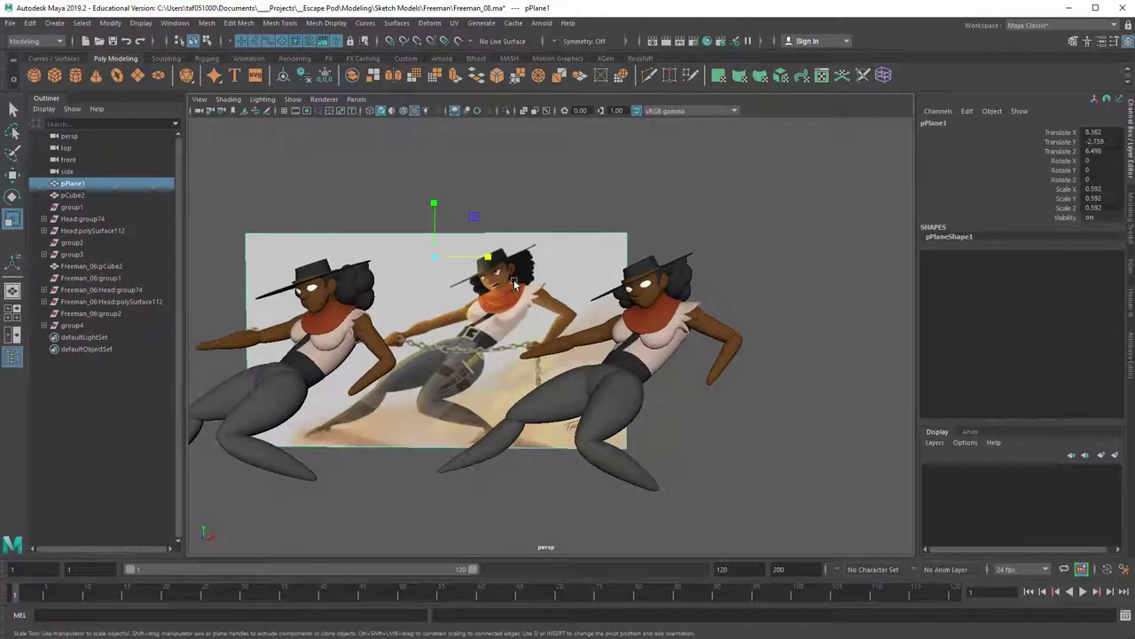
pyautogui.hotkey('ctrl', 'h')
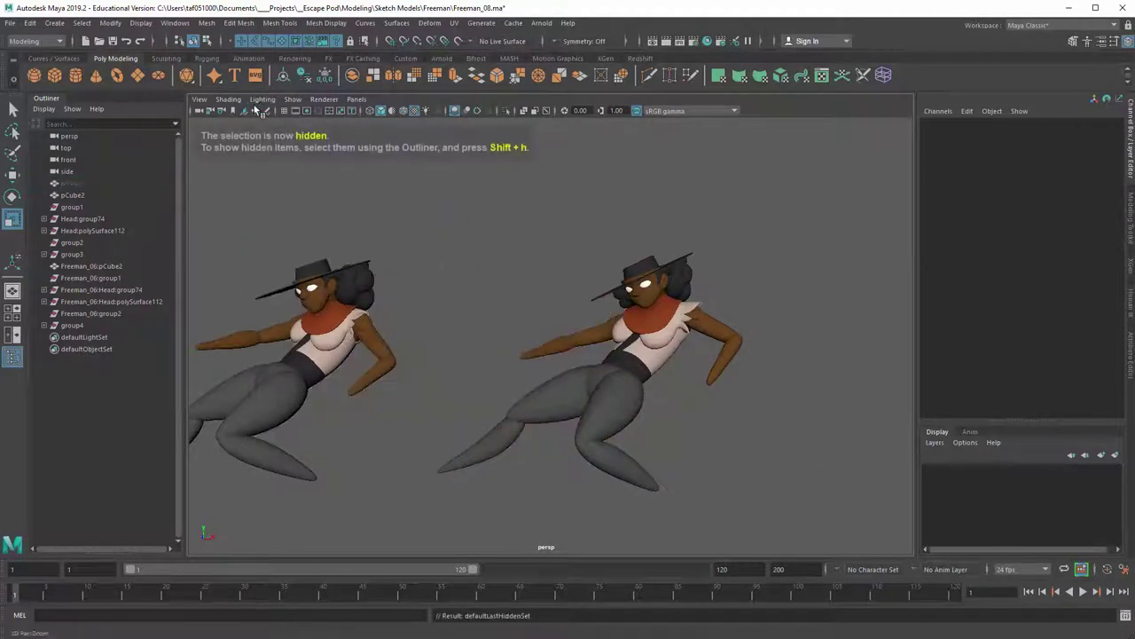
# Set the viewport lighting to use no lights and compare the two figures as silhouettes
pyautogui.click(262, 100)
pyautogui.click(282, 168)
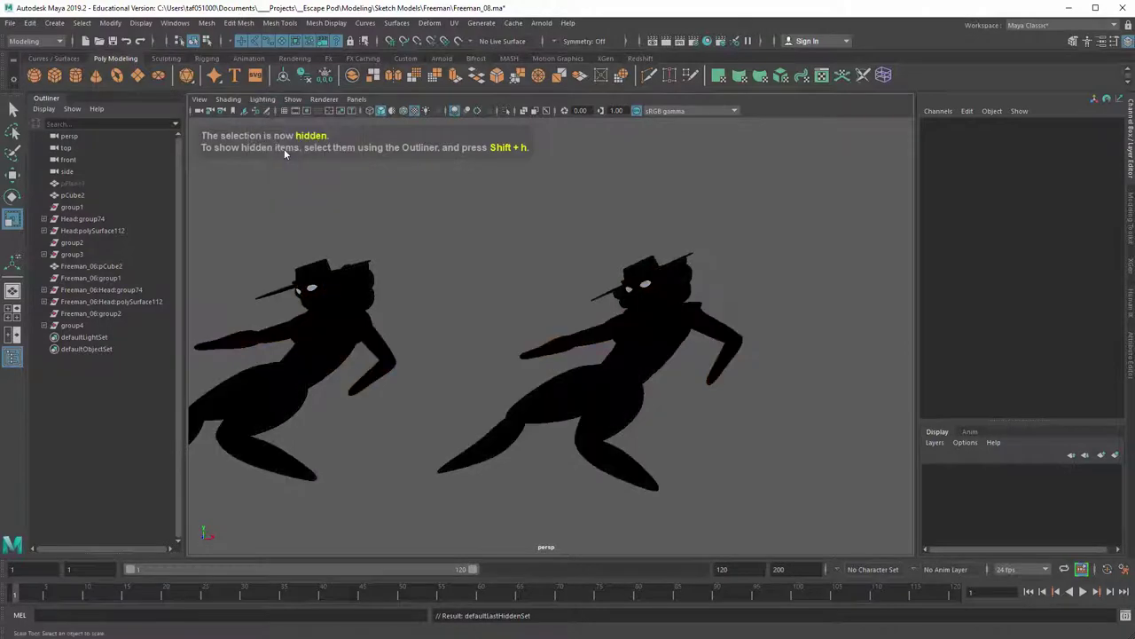
pyautogui.keyDown('alt'); pyautogui.moveTo(537, 255); pyautogui.dragTo(469, 271, button='right'); pyautogui.keyUp('alt')
pyautogui.keyDown('alt'); pyautogui.moveTo(459, 282); pyautogui.dragTo(506, 254, button='middle'); pyautogui.keyUp('alt')
pyautogui.keyDown('alt'); pyautogui.moveTo(525, 257); pyautogui.dragTo(480, 271, button='right'); pyautogui.keyUp('alt')
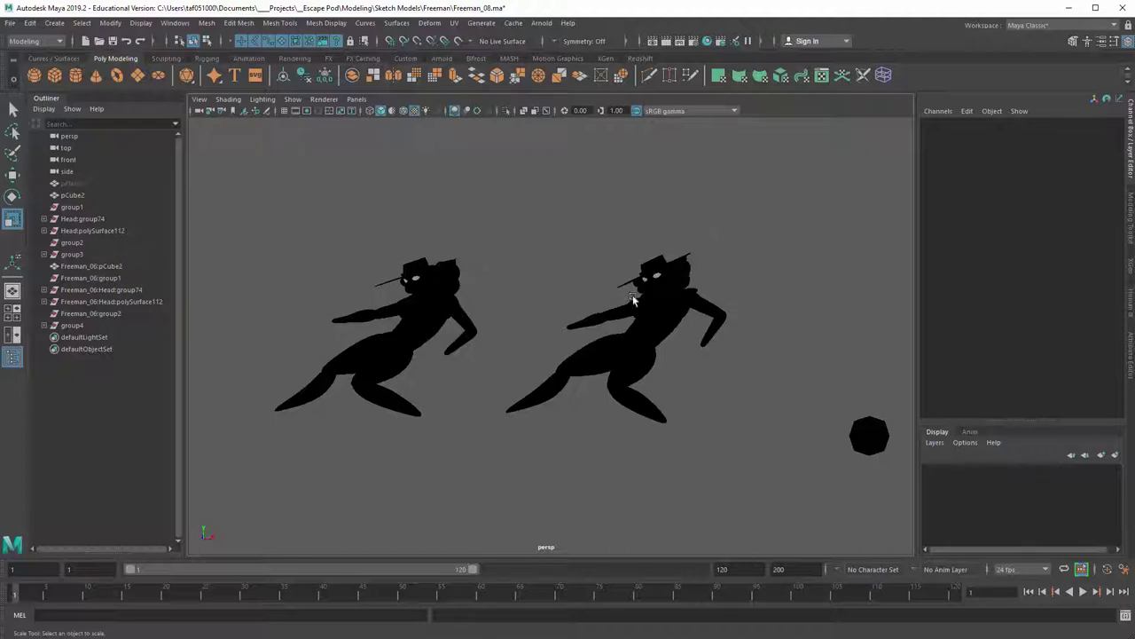
# Restore textured shading with default lighting and unhide the reference image plane
pyautogui.press('6')
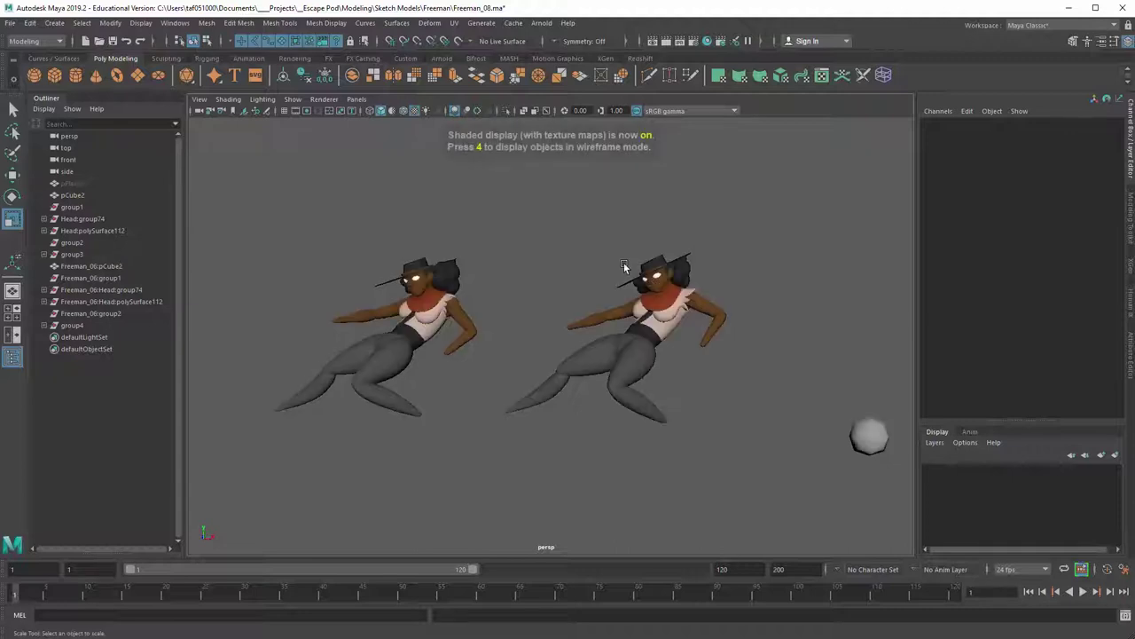
pyautogui.click(265, 101)
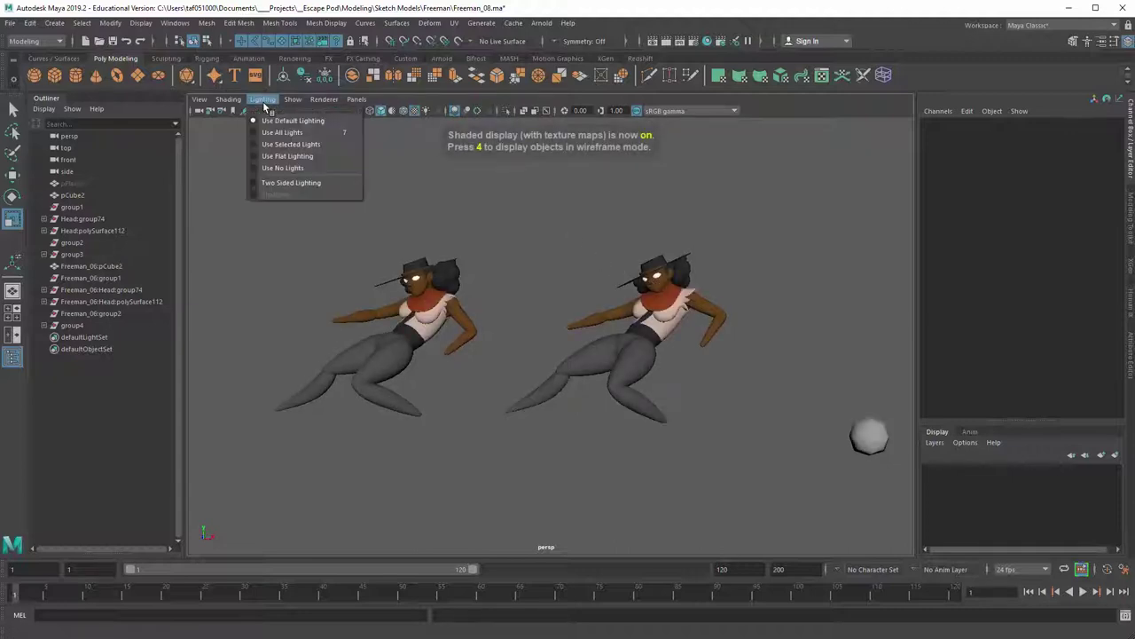
pyautogui.click(278, 121)
pyautogui.hotkey('ctrl', 'shift', 'h')
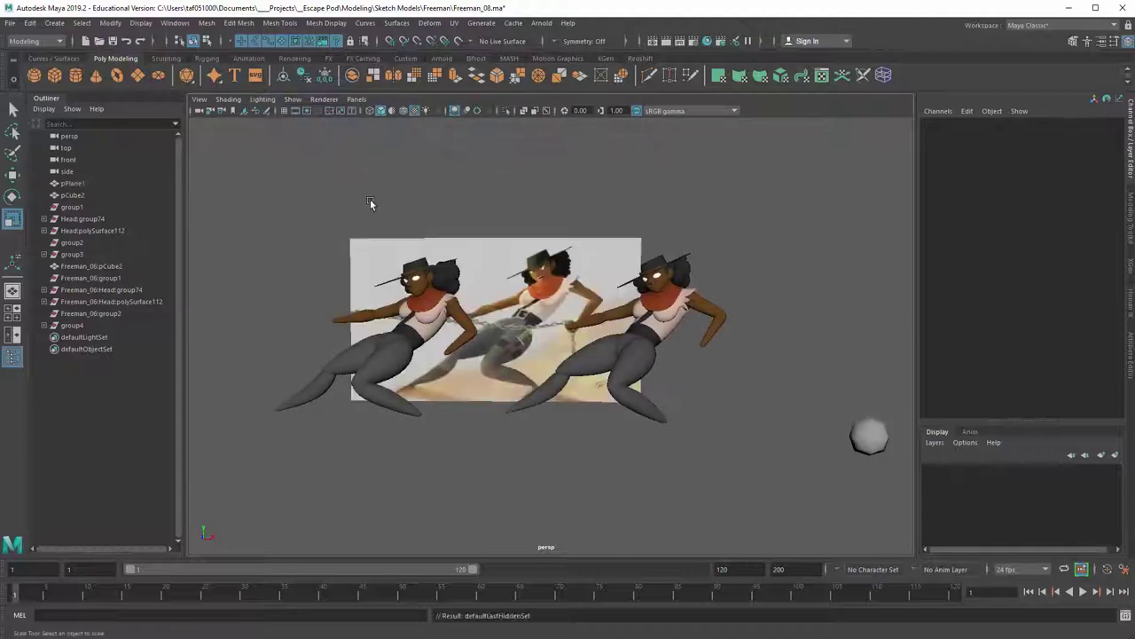
# Compare the poses of the two rough figures with the reference illustration
pyautogui.keyDown('alt'); pyautogui.moveTo(557, 333); pyautogui.dragTo(581, 324, button='right'); pyautogui.keyUp('alt')
pyautogui.keyDown('alt'); pyautogui.moveTo(533, 314); pyautogui.dragTo(742, 346, button='middle'); pyautogui.keyUp('alt')
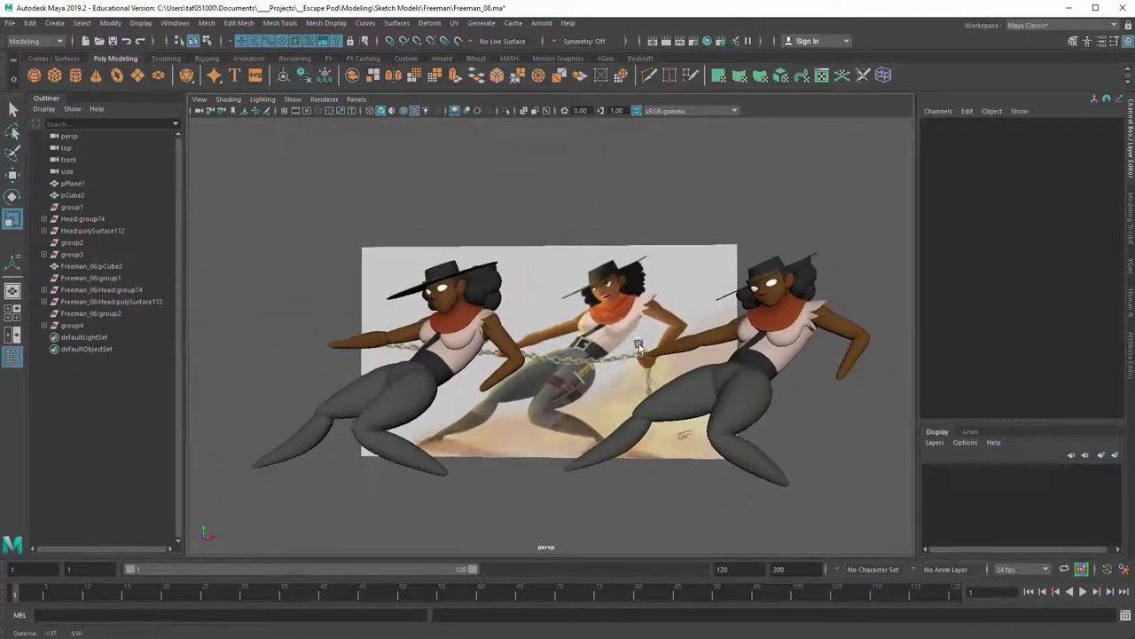
pyautogui.keyDown('alt'); pyautogui.moveTo(696, 343); pyautogui.dragTo(780, 356, button='right'); pyautogui.keyUp('alt')
pyautogui.keyDown('alt'); pyautogui.moveTo(780, 355); pyautogui.dragTo(703, 334, button='middle'); pyautogui.keyUp('alt')
pyautogui.keyDown('alt'); pyautogui.moveTo(702, 333); pyautogui.dragTo(717, 337); pyautogui.keyUp('alt')
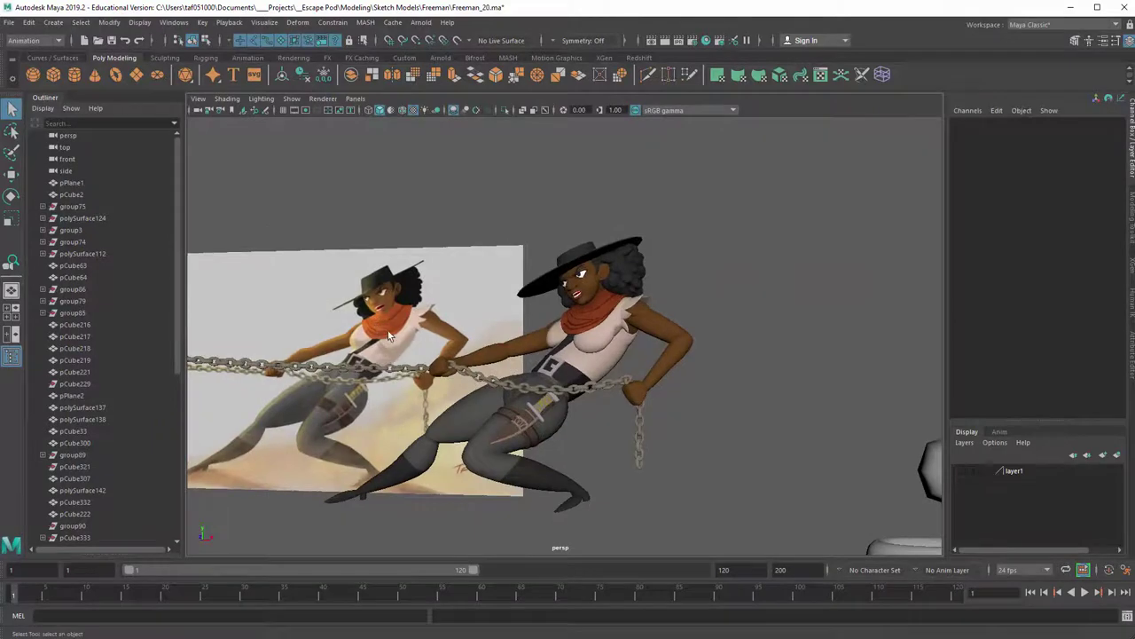
# Examine the detailed character's pose, chain and clothing from the front and the side
pyautogui.keyDown('alt'); pyautogui.moveTo(388, 335); pyautogui.dragTo(630, 316); pyautogui.keyUp('alt')
pyautogui.moveTo(629, 318)
pyautogui.keyDown('alt'); pyautogui.mouseDown(button='right')
pyautogui.moveTo(755, 346)
pyautogui.moveTo(648, 309)
pyautogui.mouseUp(button='right'); pyautogui.keyUp('alt')
pyautogui.keyDown('alt'); pyautogui.moveTo(648, 310); pyautogui.dragTo(641, 337, button='middle'); pyautogui.keyUp('alt')
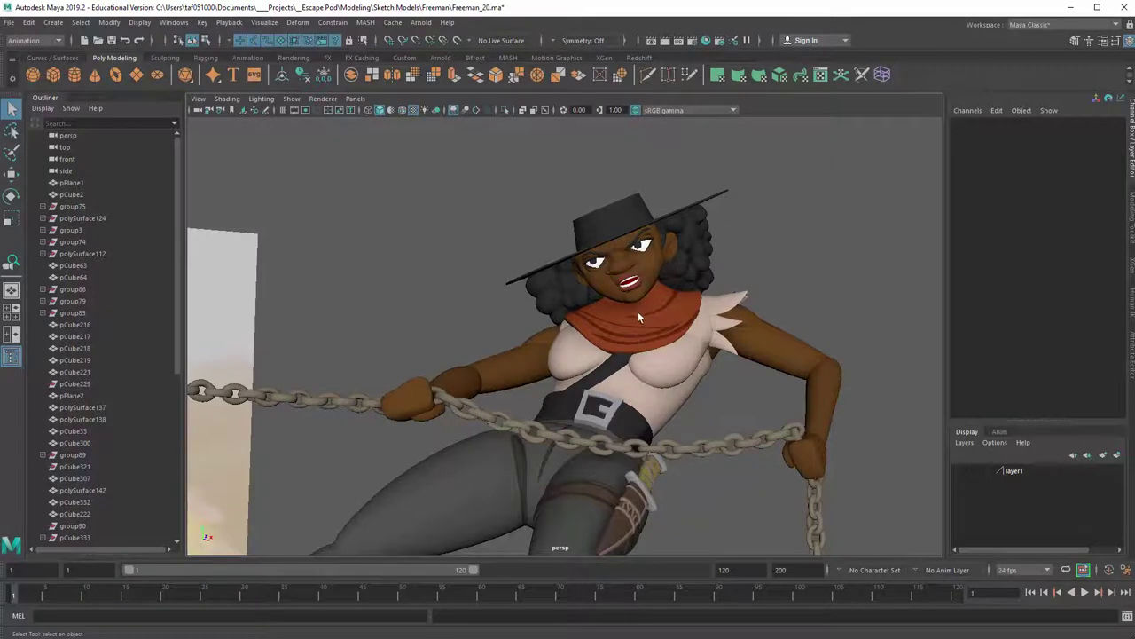
pyautogui.keyDown('alt'); pyautogui.moveTo(638, 311); pyautogui.dragTo(583, 320); pyautogui.keyUp('alt')
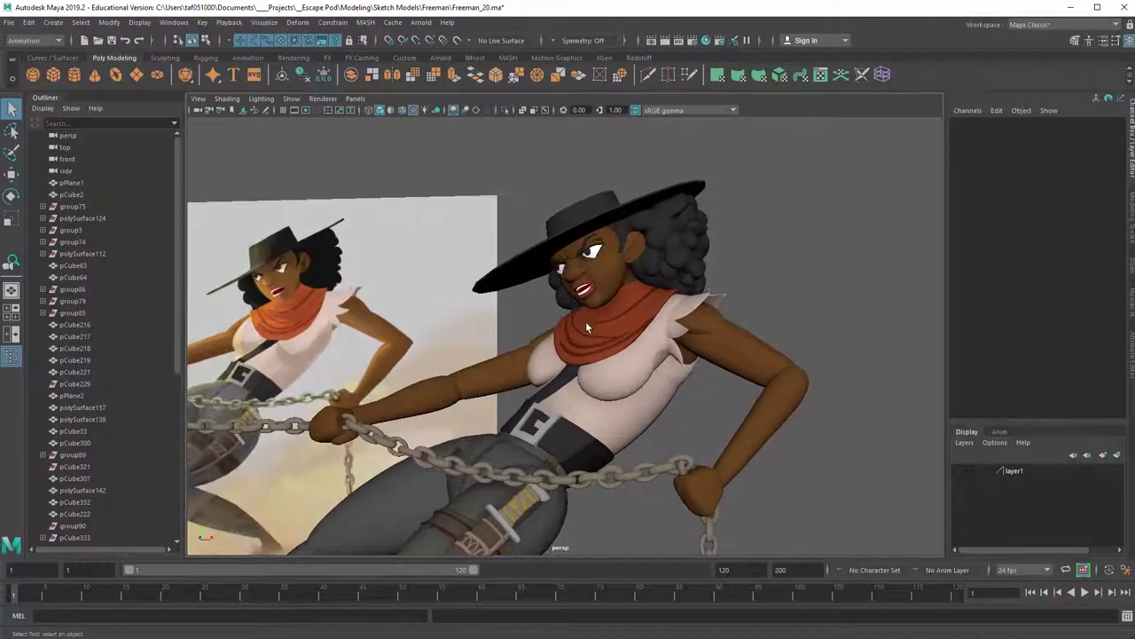
# Examine the character's face, hat and hair up close from several angles
pyautogui.keyDown('alt'); pyautogui.moveTo(533, 279); pyautogui.dragTo(604, 380, button='right'); pyautogui.keyUp('alt')
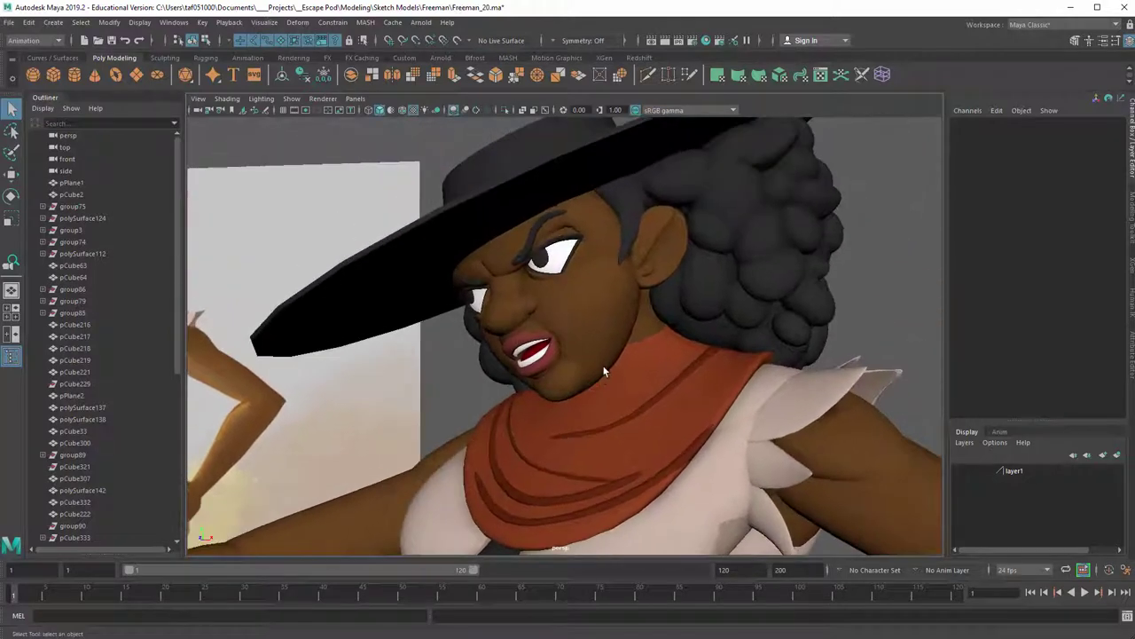
pyautogui.keyDown('alt'); pyautogui.moveTo(602, 365); pyautogui.dragTo(689, 252); pyautogui.keyUp('alt')
pyautogui.keyDown('alt'); pyautogui.moveTo(689, 252); pyautogui.dragTo(610, 282, button='middle'); pyautogui.keyUp('alt')
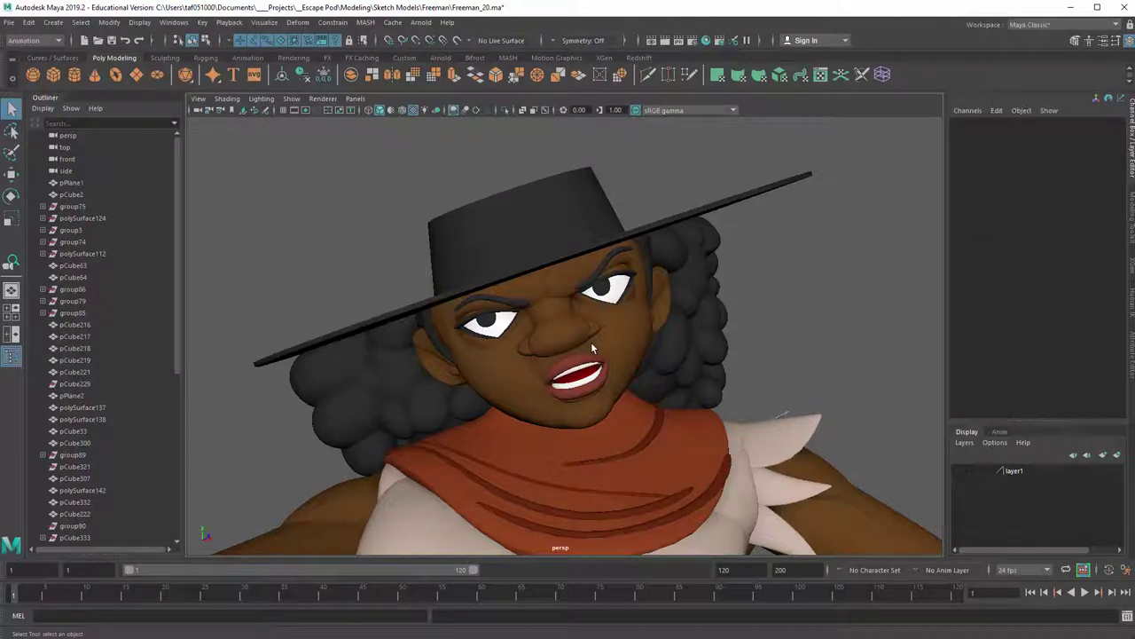
pyautogui.keyDown('alt'); pyautogui.moveTo(591, 342); pyautogui.dragTo(495, 257); pyautogui.keyUp('alt')
pyautogui.keyDown('alt'); pyautogui.moveTo(495, 258); pyautogui.dragTo(765, 281, button='right'); pyautogui.keyUp('alt')
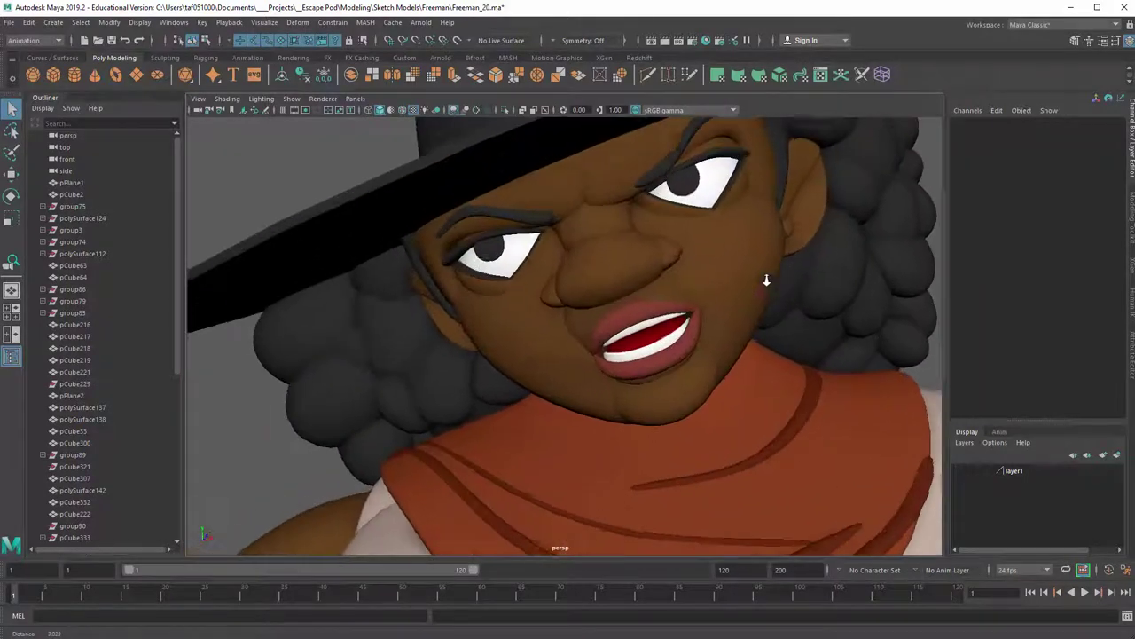
pyautogui.keyDown('alt'); pyautogui.moveTo(623, 267); pyautogui.dragTo(603, 282, button='middle'); pyautogui.keyUp('alt')
pyautogui.keyDown('alt'); pyautogui.moveTo(604, 281); pyautogui.dragTo(547, 253); pyautogui.keyUp('alt')
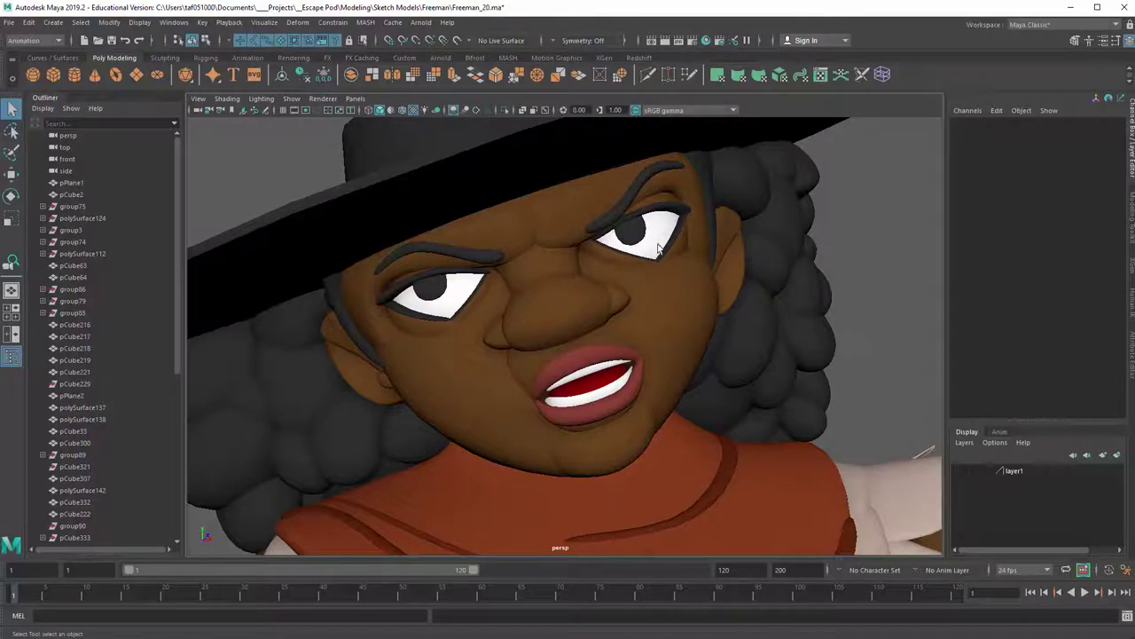
pyautogui.keyDown('alt'); pyautogui.moveTo(659, 248); pyautogui.dragTo(547, 260); pyautogui.keyUp('alt')
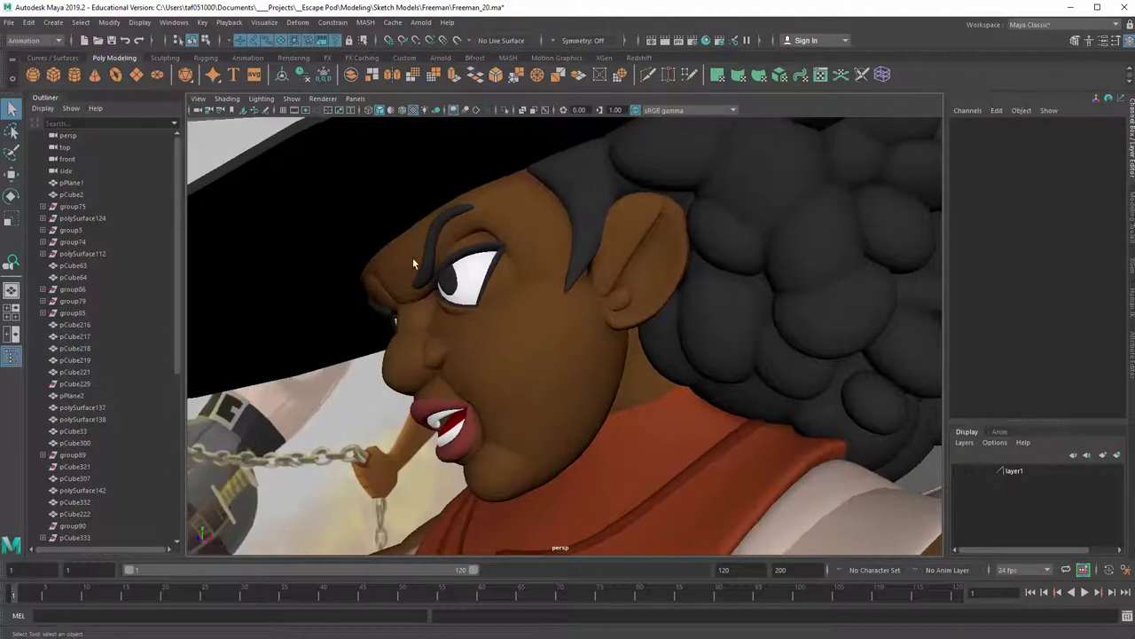
# Isolate the main cheek-and-jaw mesh of the face and frame it in the view
pyautogui.keyDown('alt'); pyautogui.moveTo(413, 263); pyautogui.dragTo(503, 281); pyautogui.keyUp('alt')
pyautogui.click(541, 344)
pyautogui.hotkey('alt', 'h')
pyautogui.press('f')
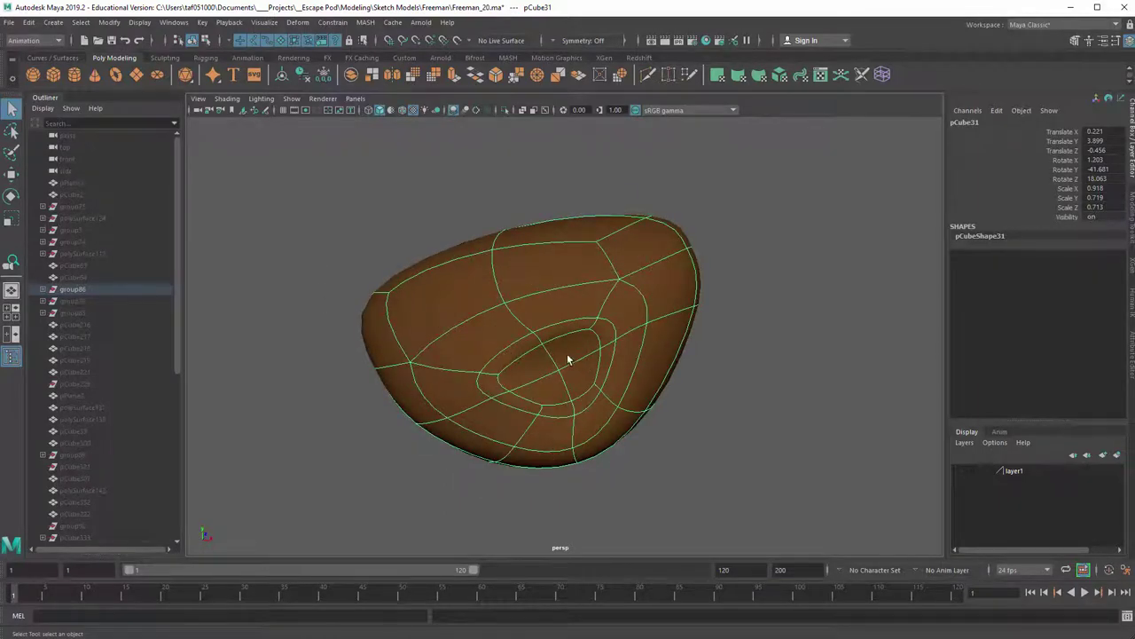
# Check the isolated jaw mesh in unsmoothed and smooth display, and unhide the other parts
pyautogui.press('1')
pyautogui.keyDown('alt'); pyautogui.moveTo(573, 363); pyautogui.dragTo(543, 396); pyautogui.keyUp('alt')
pyautogui.press('3')
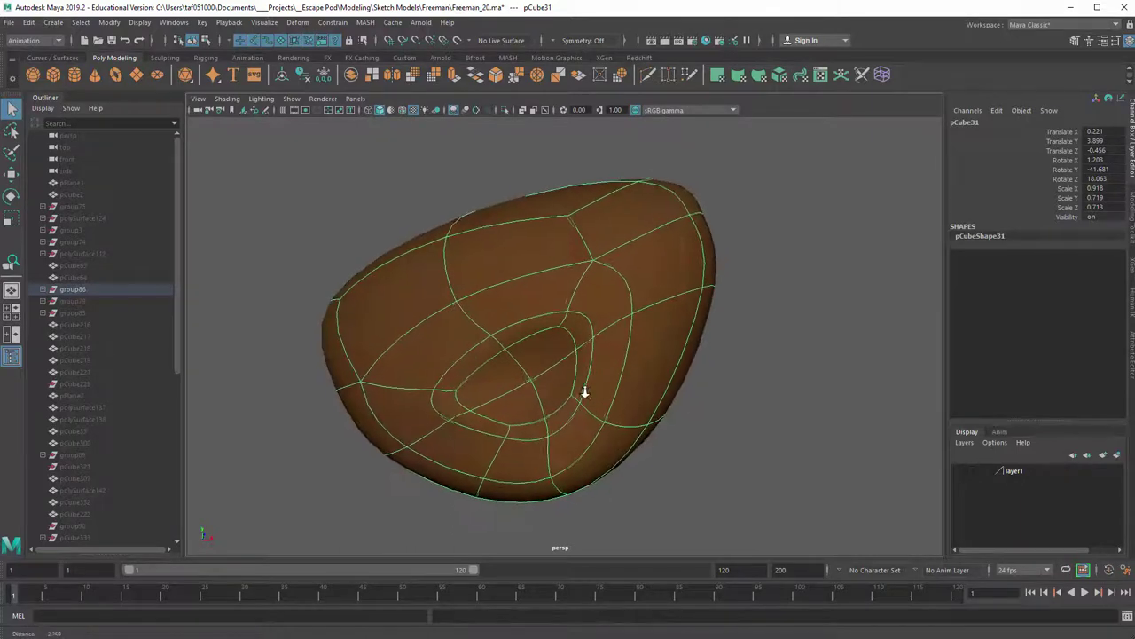
pyautogui.hotkey('ctrl', '1')
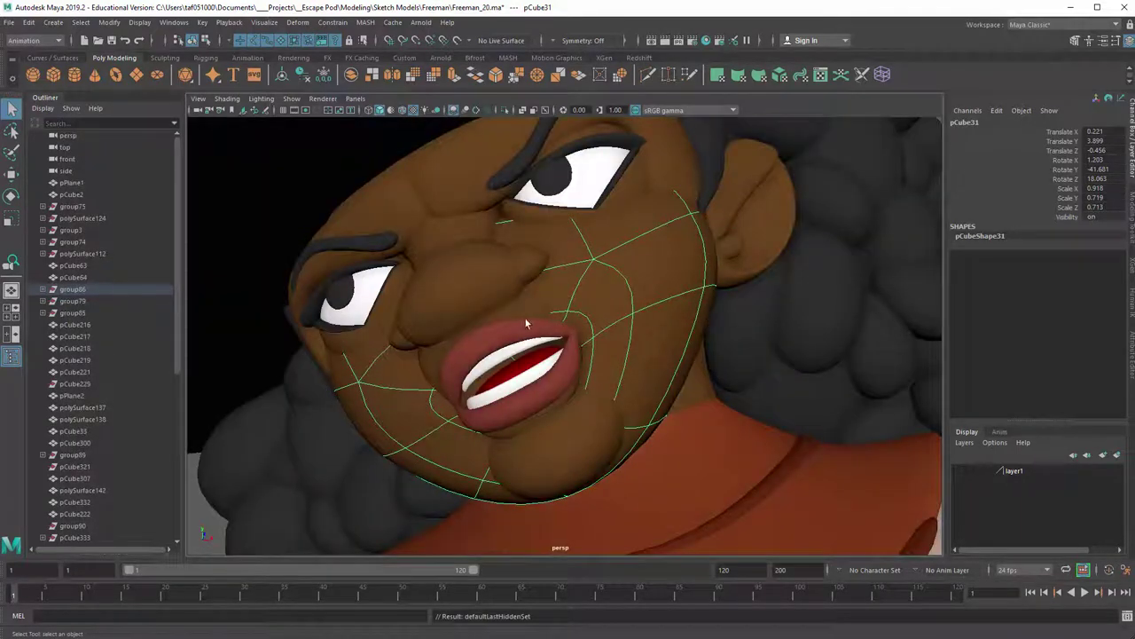
# Isolate the jaw mesh together with the skin pieces above and below the mouth
pyautogui.keyDown('alt'); pyautogui.moveTo(522, 358); pyautogui.dragTo(608, 352); pyautogui.keyUp('alt')
pyautogui.keyDown('alt'); pyautogui.moveTo(608, 352); pyautogui.dragTo(642, 352, button='right'); pyautogui.keyUp('alt')
pyautogui.click(594, 346)
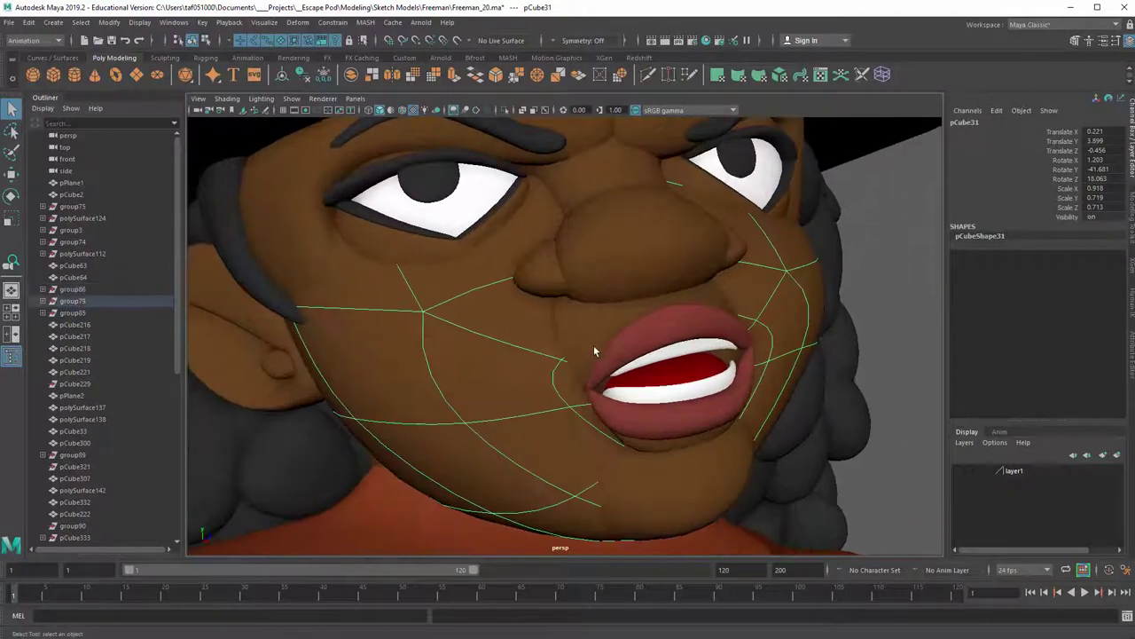
pyautogui.keyDown('shift'); pyautogui.click(665, 446); pyautogui.keyUp('shift')
pyautogui.keyDown('shift'); pyautogui.click(543, 441); pyautogui.keyUp('shift')
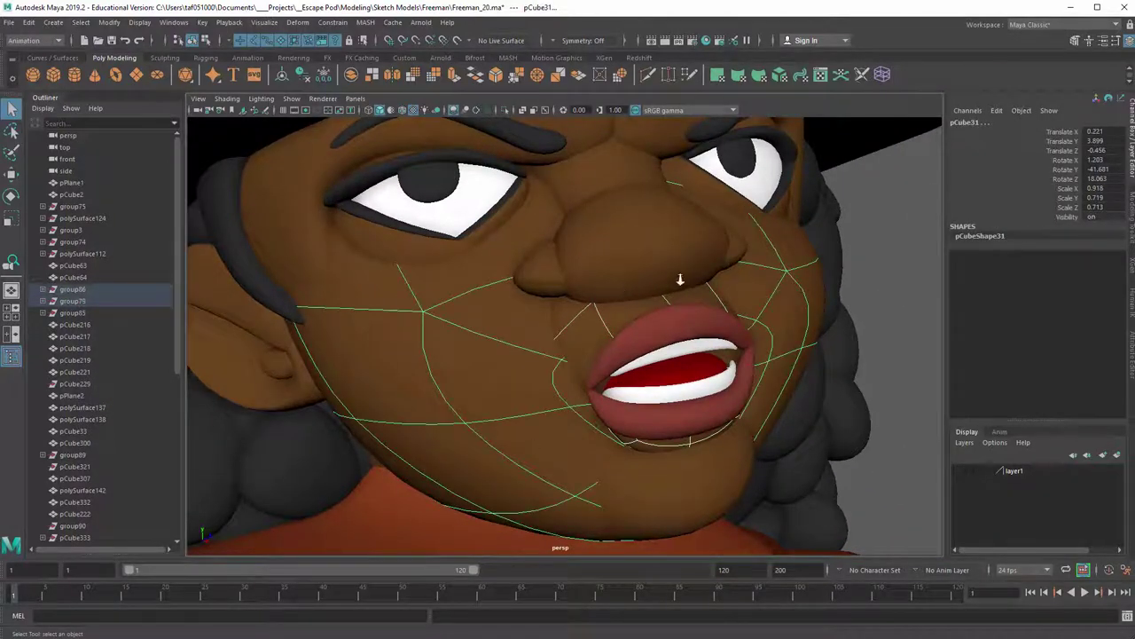
pyautogui.scroll(-3, 680, 280)
pyautogui.hotkey('alt', 'h')
pyautogui.press('f')
# Deselect the isolated pieces and examine from several angles how they overlap around the mouth
pyautogui.keyDown('alt'); pyautogui.moveTo(654, 328); pyautogui.dragTo(770, 343); pyautogui.keyUp('alt')
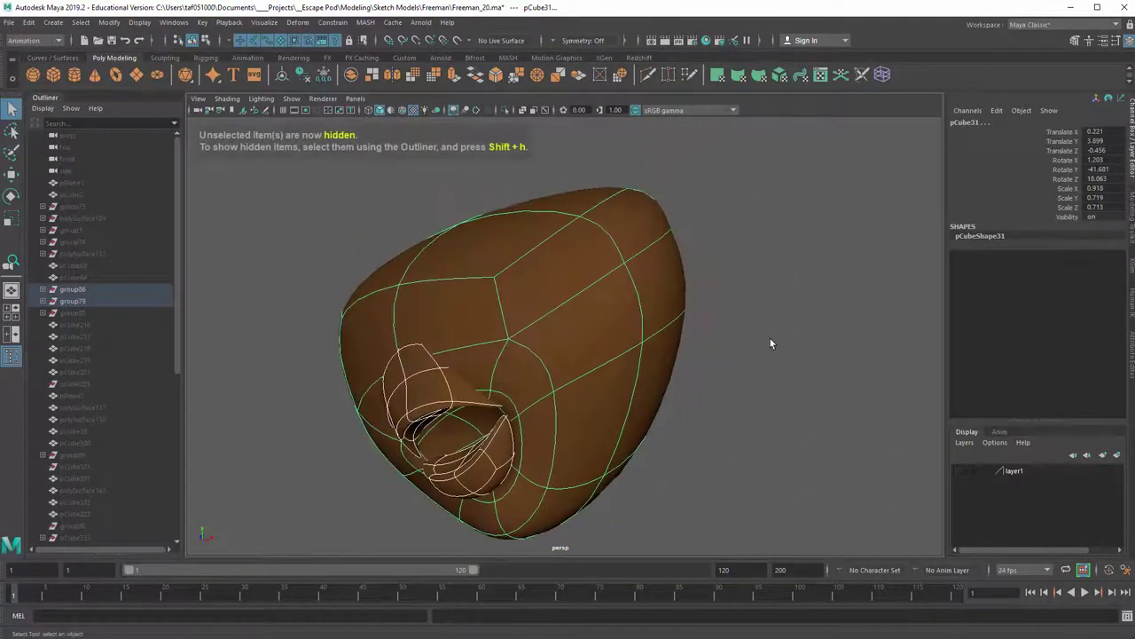
pyautogui.click(770, 343)
pyautogui.keyDown('alt'); pyautogui.moveTo(442, 358); pyautogui.dragTo(393, 354); pyautogui.keyUp('alt')
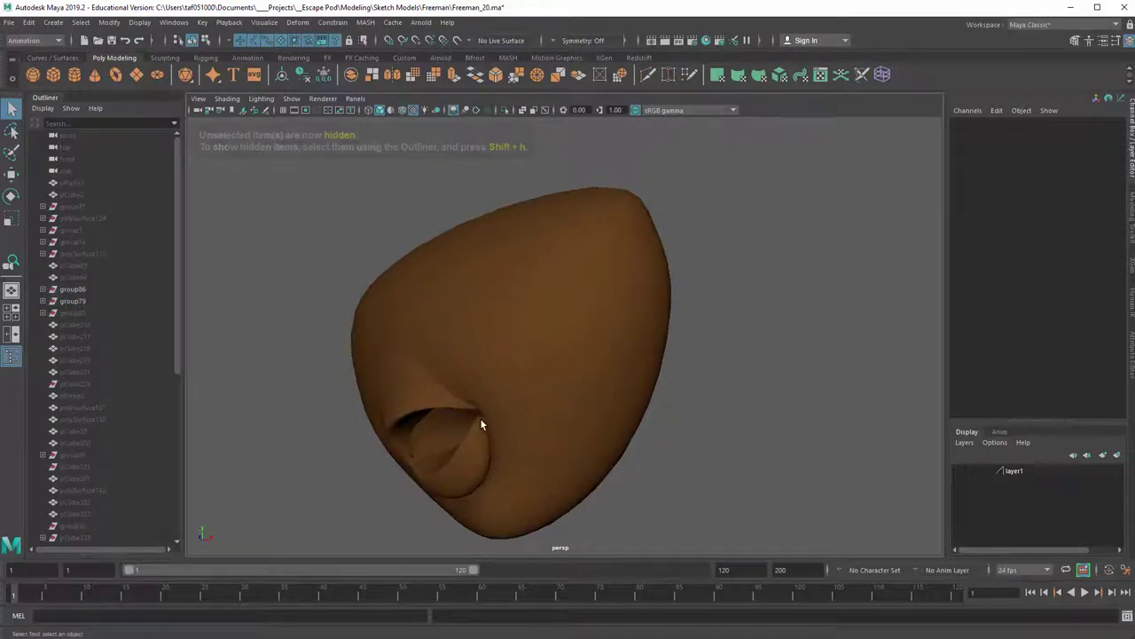
pyautogui.keyDown('alt'); pyautogui.moveTo(419, 469); pyautogui.dragTo(432, 422); pyautogui.keyUp('alt')
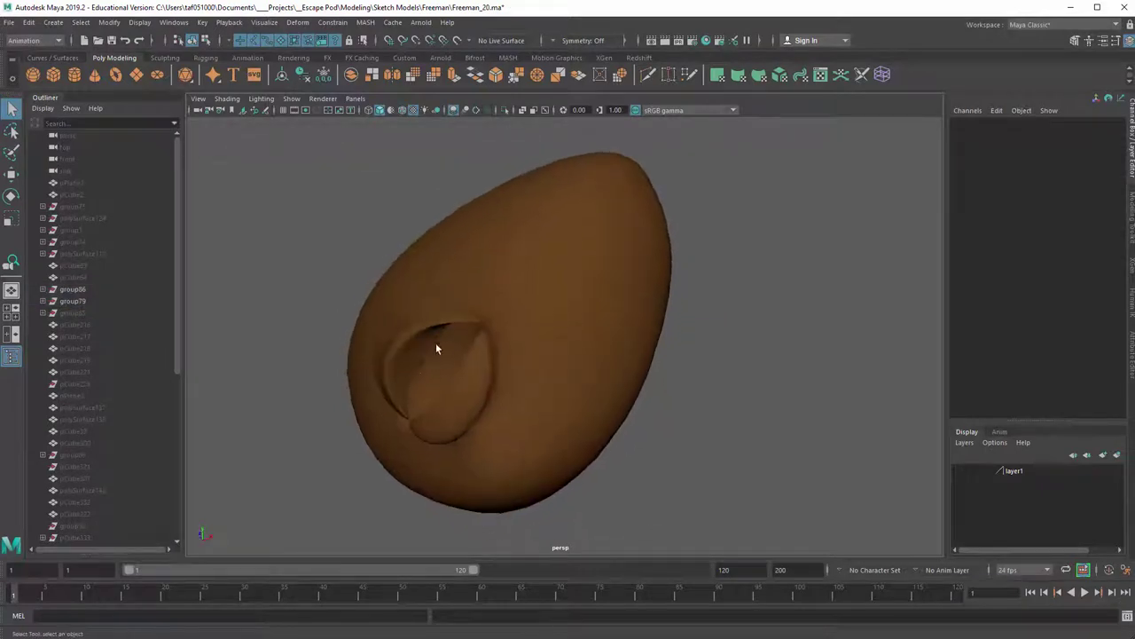
pyautogui.keyDown('alt'); pyautogui.moveTo(432, 357); pyautogui.dragTo(626, 328); pyautogui.keyUp('alt')
# Inspect the skin piece above the mouth unsmoothed and in wireframe, and return it to smooth shaded display
pyautogui.click(586, 328)
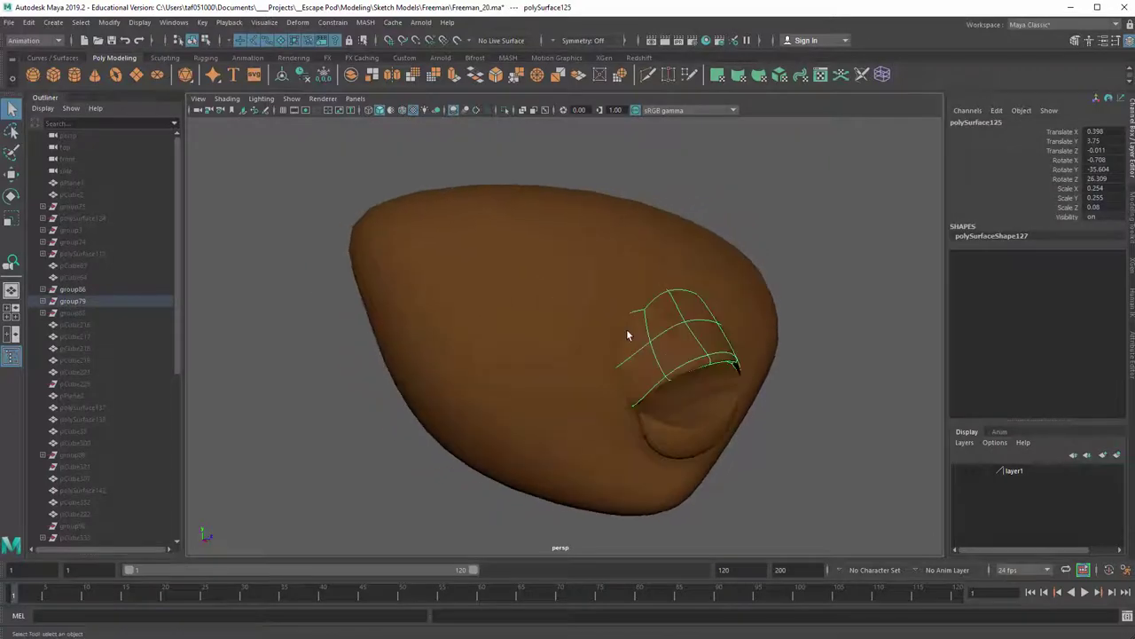
pyautogui.press('1')
pyautogui.keyDown('alt'); pyautogui.moveTo(695, 365); pyautogui.dragTo(654, 375); pyautogui.keyUp('alt')
pyautogui.press('4')
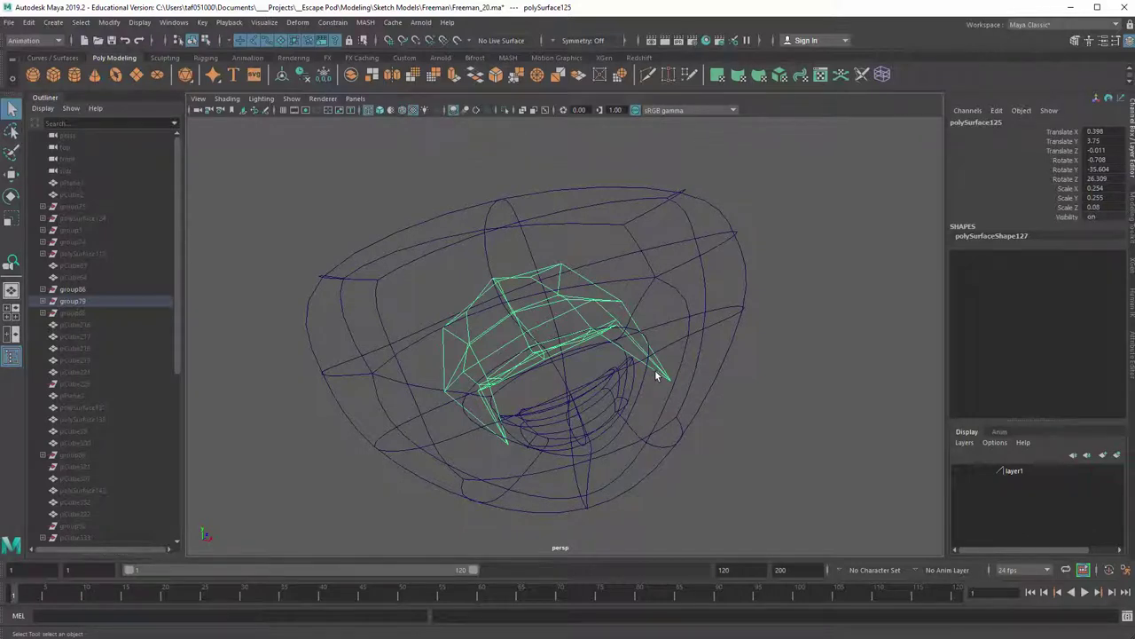
pyautogui.press('3')
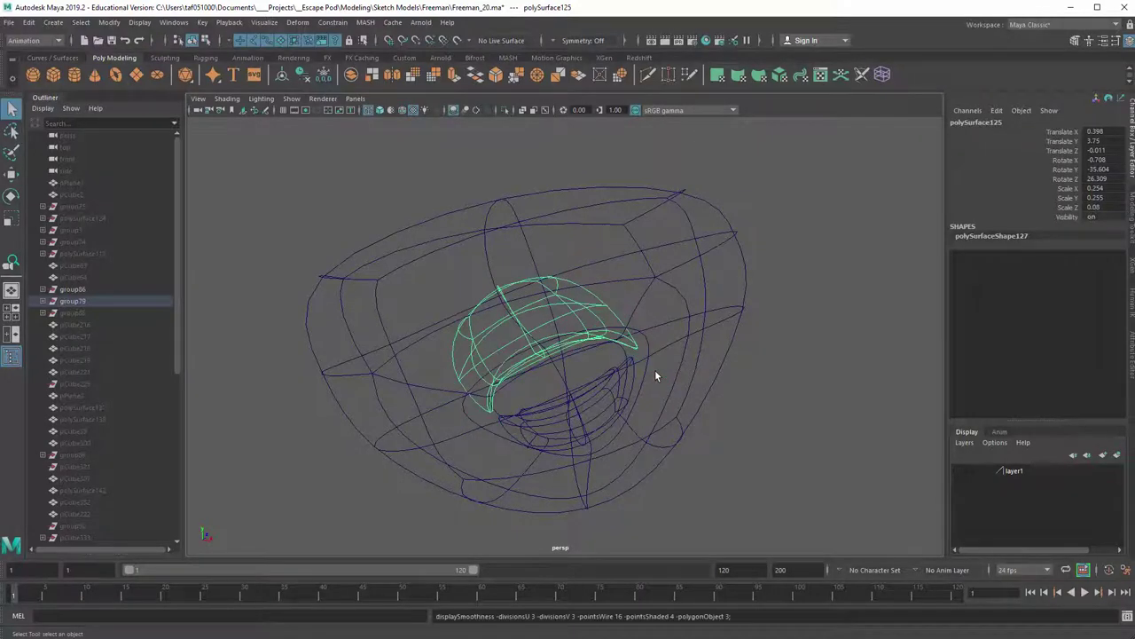
pyautogui.press('5')
pyautogui.keyDown('alt'); pyautogui.moveTo(633, 355); pyautogui.dragTo(584, 329); pyautogui.keyUp('alt')
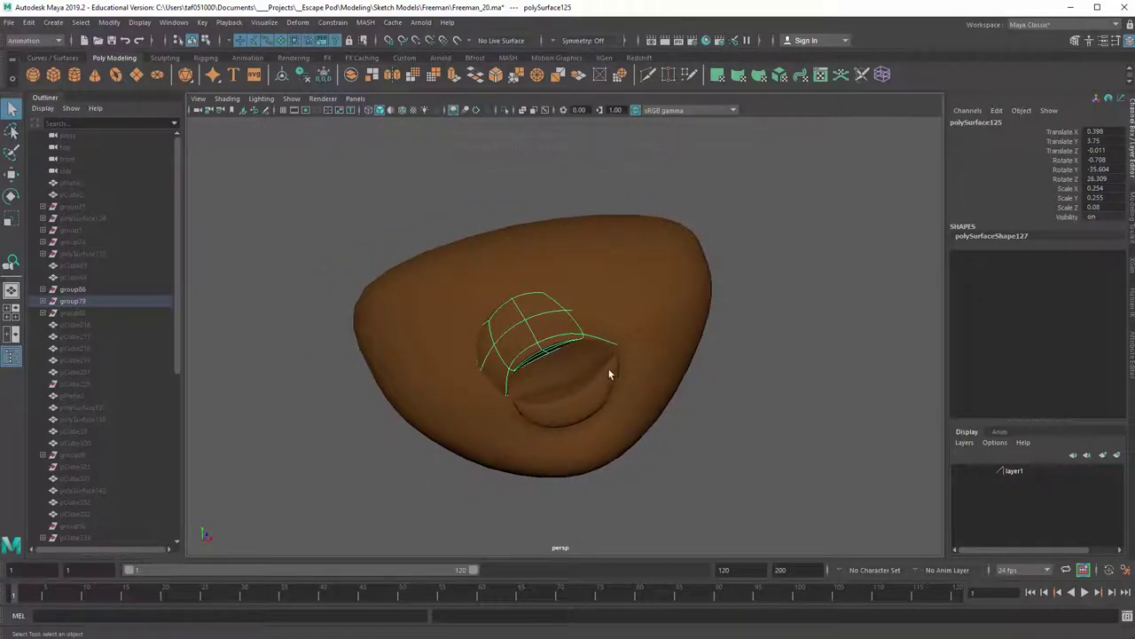
# Unhide all parts and isolate the jaw mesh together with the nose, brow-ridge and upper-mouth pieces
pyautogui.keyDown('alt'); pyautogui.moveTo(581, 373); pyautogui.dragTo(583, 274); pyautogui.keyUp('alt')
pyautogui.hotkey('ctrl', '1')
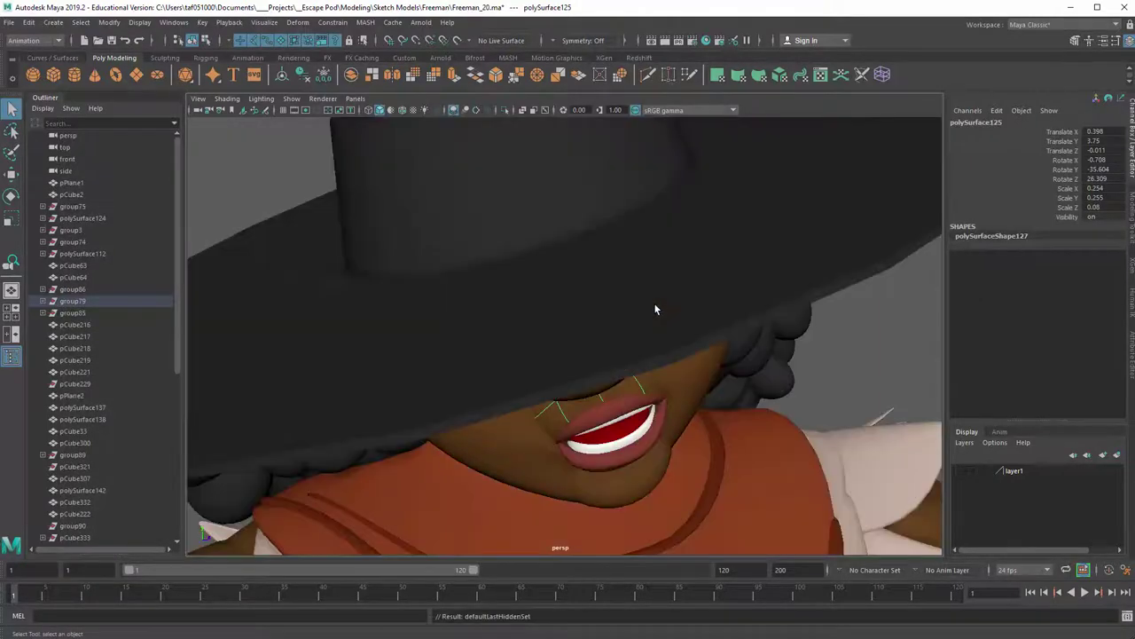
pyautogui.keyDown('alt'); pyautogui.moveTo(656, 307); pyautogui.dragTo(447, 360); pyautogui.keyUp('alt')
pyautogui.click(411, 310)
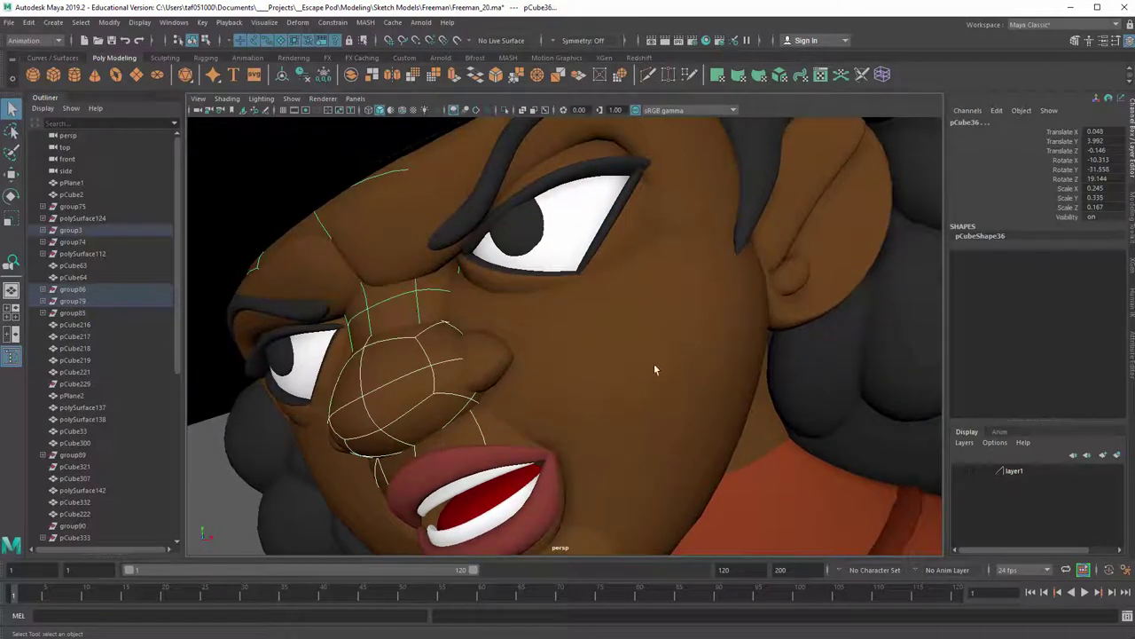
pyautogui.keyDown('alt'); pyautogui.moveTo(653, 370); pyautogui.dragTo(603, 455); pyautogui.keyUp('alt')
pyautogui.click(617, 369)
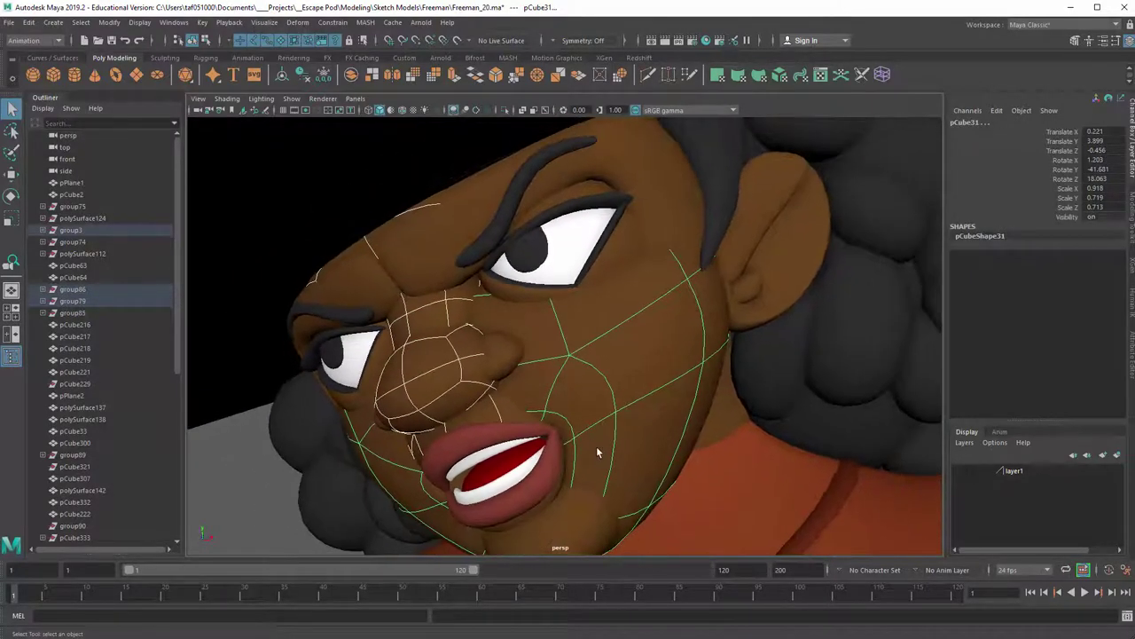
pyautogui.hotkey('alt', 'h')
# Examine the profile formed by the isolated brow, nose and mouth pieces, and unhide the rest of the character
pyautogui.keyDown('alt'); pyautogui.moveTo(603, 391); pyautogui.dragTo(661, 381); pyautogui.keyUp('alt')
pyautogui.click(860, 312)
pyautogui.keyDown('alt'); pyautogui.moveTo(701, 328); pyautogui.dragTo(428, 352); pyautogui.keyUp('alt')
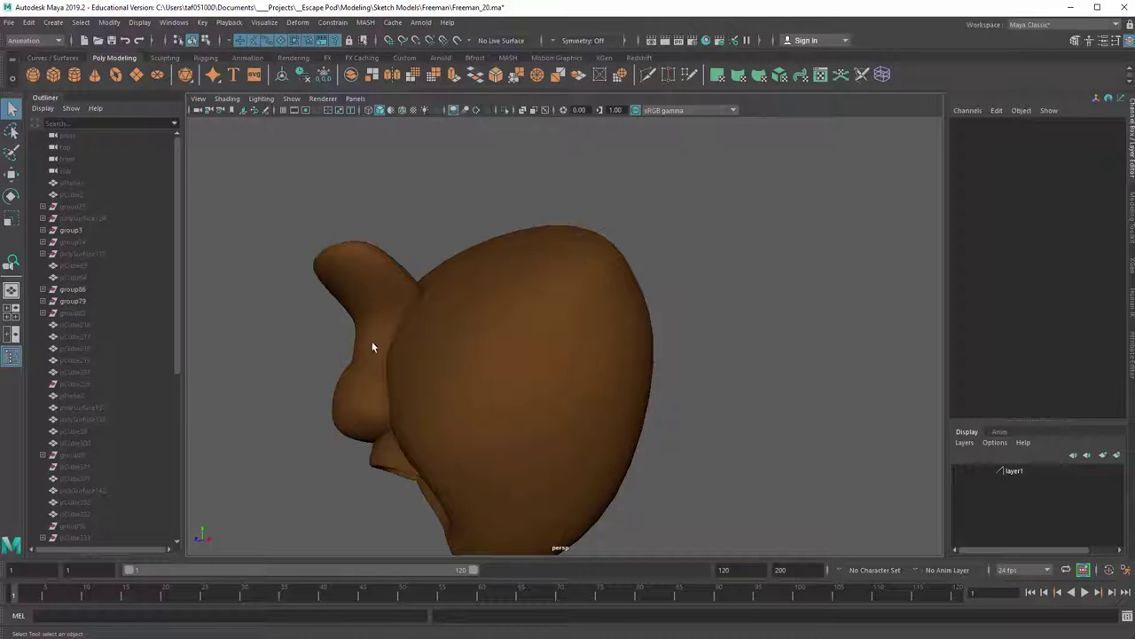
pyautogui.keyDown('alt'); pyautogui.moveTo(337, 273); pyautogui.dragTo(734, 178); pyautogui.keyUp('alt')
pyautogui.hotkey('ctrl', 'shift', 'h')
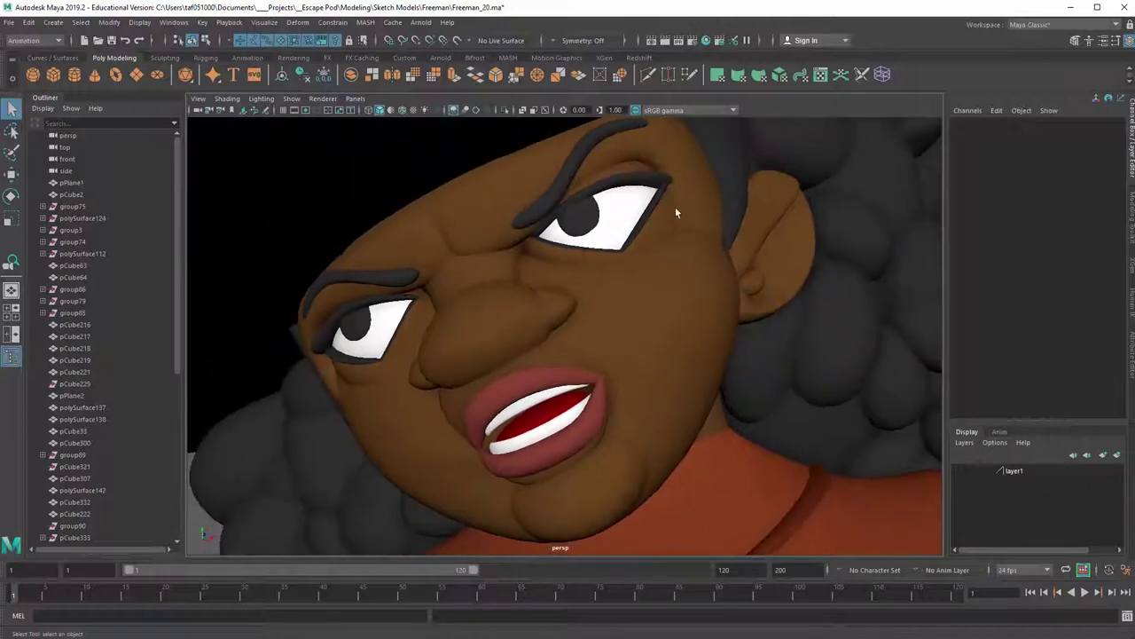
# Isolate the brow-ridge, jaw, nose, chin and mouth-area skin pieces by hiding everything else
pyautogui.click(548, 215)
pyautogui.keyDown('shift'); pyautogui.click(412, 238); pyautogui.keyUp('shift')
pyautogui.keyDown('shift'); pyautogui.click(577, 316); pyautogui.keyUp('shift')
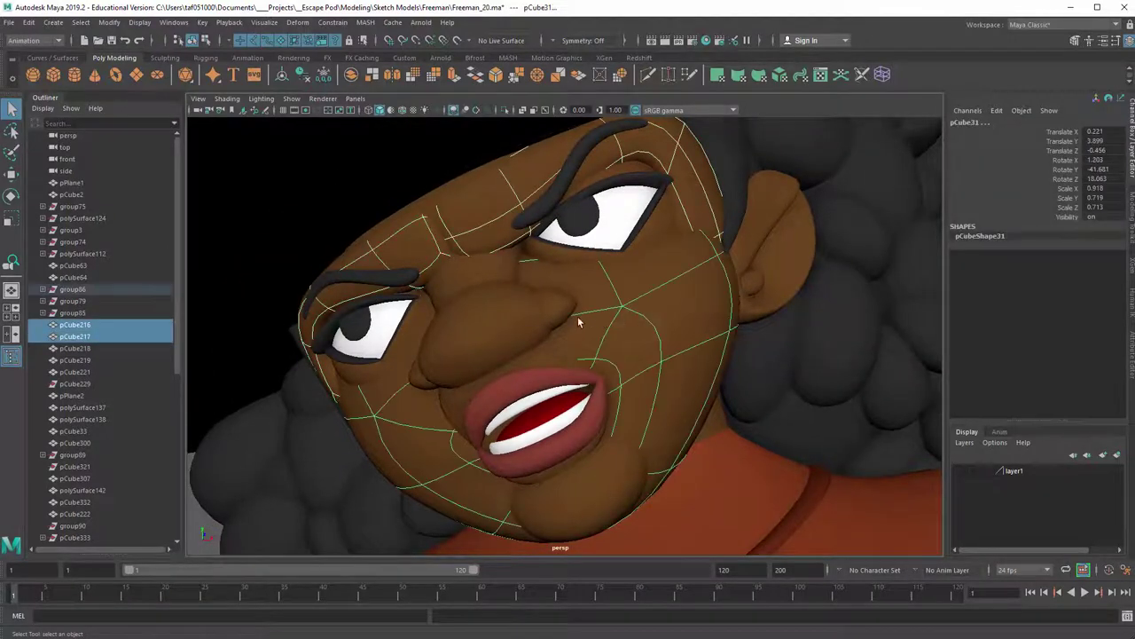
pyautogui.click(510, 312)
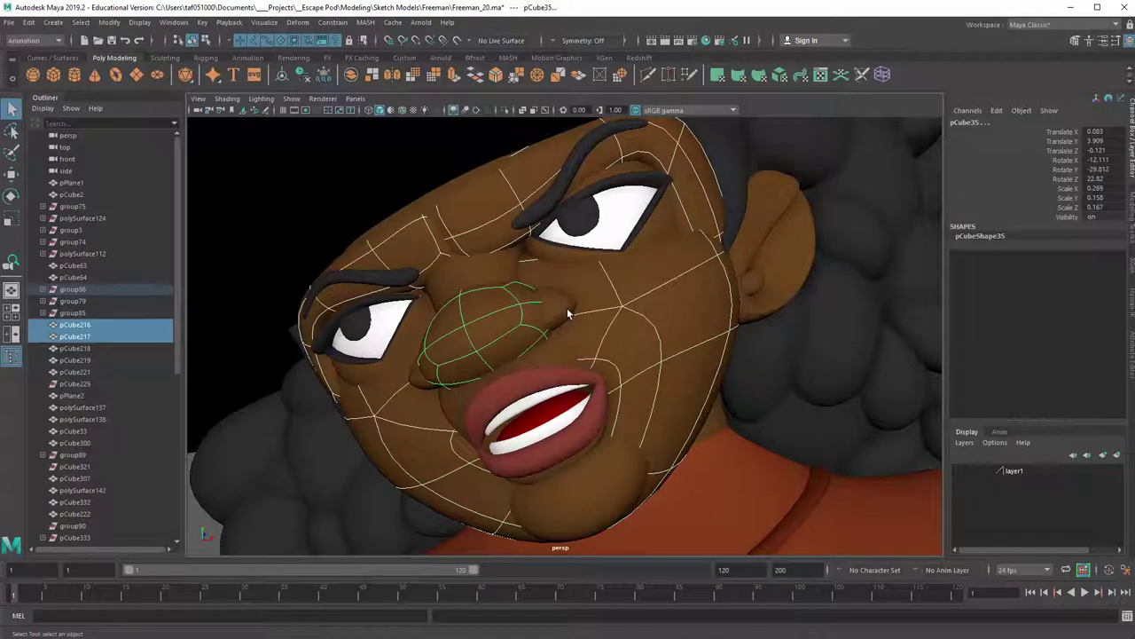
pyautogui.keyDown('shift'); pyautogui.click(416, 382); pyautogui.keyUp('shift')
pyautogui.keyDown('shift'); pyautogui.click(455, 278); pyautogui.keyUp('shift')
pyautogui.keyDown('shift'); pyautogui.moveTo(636, 488); pyautogui.dragTo(595, 473); pyautogui.keyUp('shift')
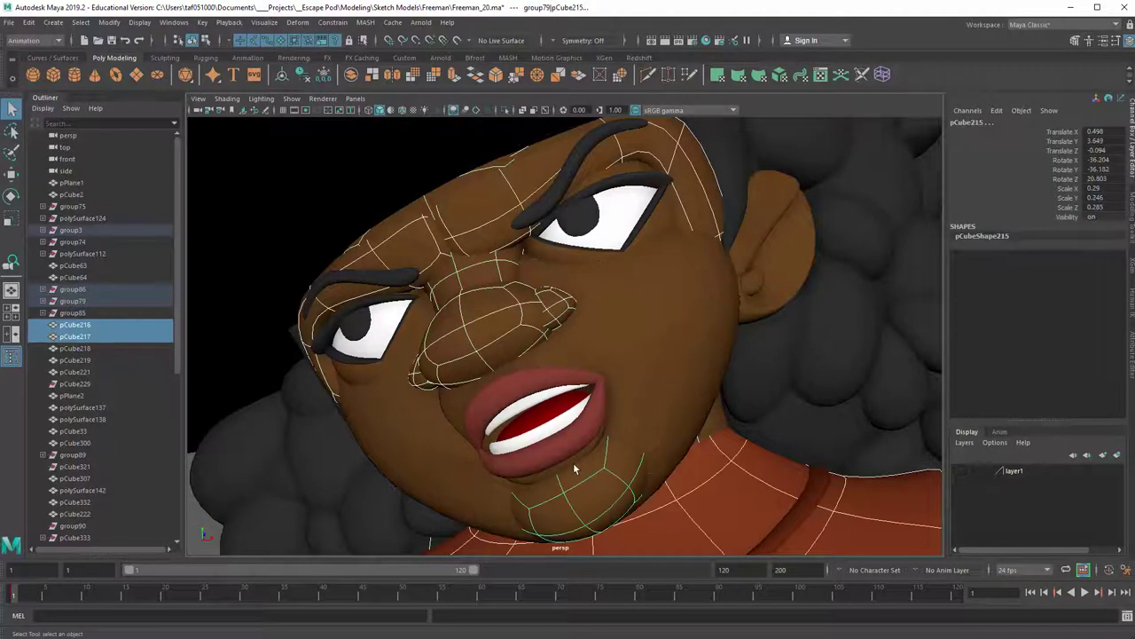
pyautogui.keyDown('shift'); pyautogui.click(586, 458); pyautogui.keyUp('shift')
pyautogui.keyDown('shift'); pyautogui.click(696, 486); pyautogui.keyUp('shift')
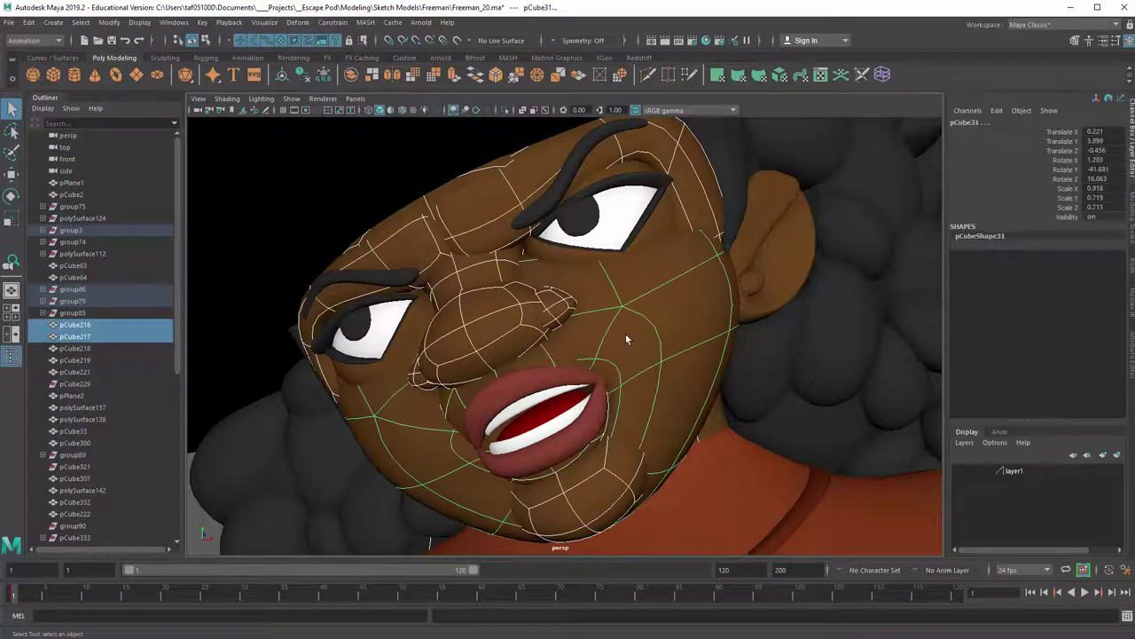
pyautogui.hotkey('alt', 'h')
# Deselect the isolated skin pieces, examine how they overlap from the side and front, and unhide the rest of the character
pyautogui.click(788, 298)
pyautogui.keyDown('alt'); pyautogui.moveTo(633, 320); pyautogui.dragTo(701, 293); pyautogui.keyUp('alt')
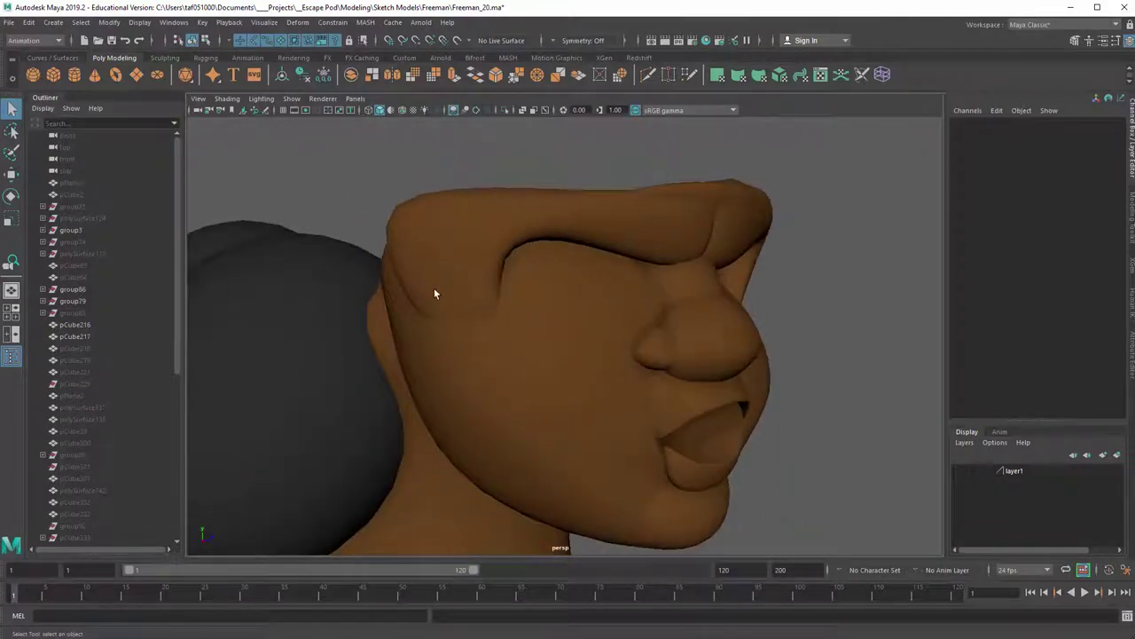
pyautogui.keyDown('alt'); pyautogui.moveTo(596, 226); pyautogui.dragTo(288, 405); pyautogui.keyUp('alt')
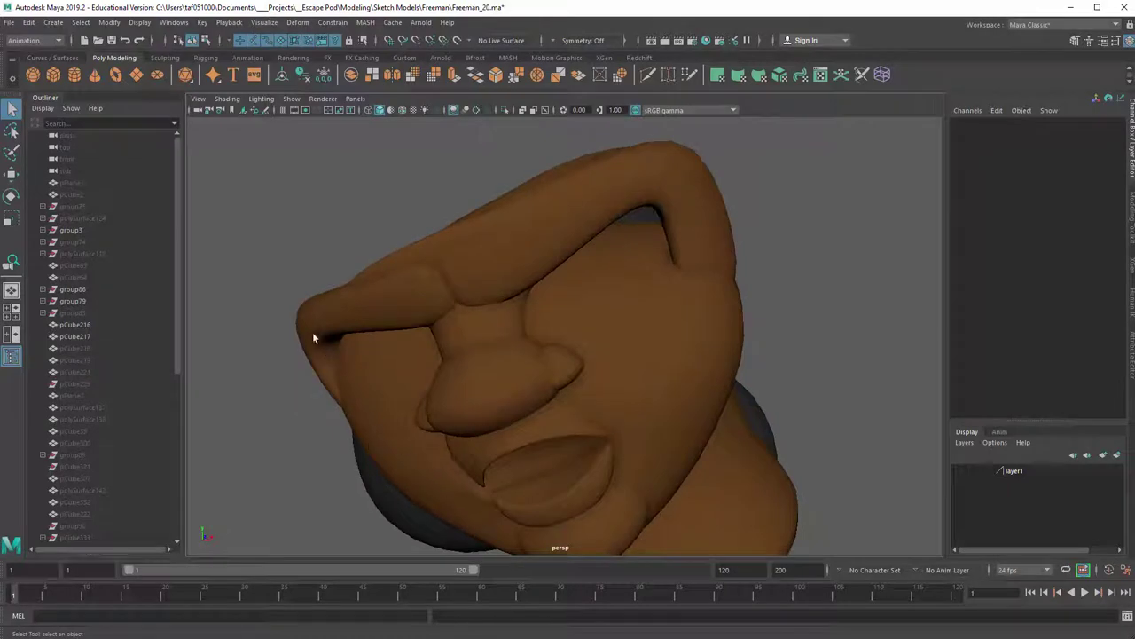
pyautogui.keyDown('alt'); pyautogui.moveTo(398, 419); pyautogui.dragTo(580, 289); pyautogui.keyUp('alt')
pyautogui.hotkey('ctrl', 'shift', 'h')
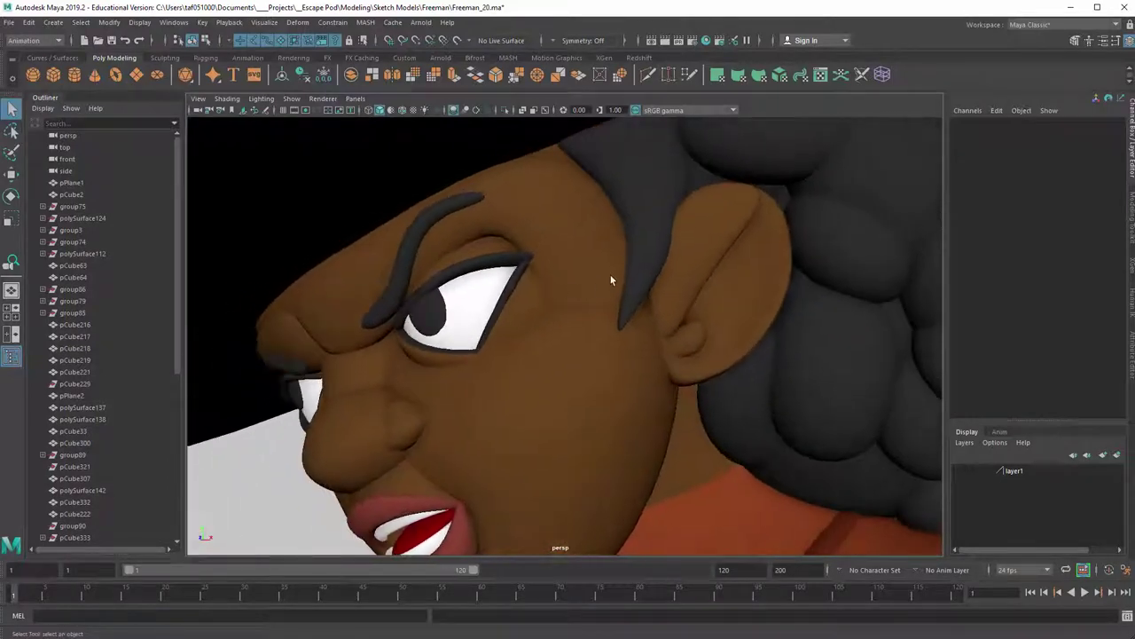
# Turn on textured shaded display and compare the character's face with the reference illustration
pyautogui.keyDown('alt'); pyautogui.moveTo(610, 276); pyautogui.dragTo(319, 305, button='right'); pyautogui.keyUp('alt')
pyautogui.keyDown('alt'); pyautogui.moveTo(319, 306); pyautogui.dragTo(496, 294, button='middle'); pyautogui.keyUp('alt')
pyautogui.press('6')
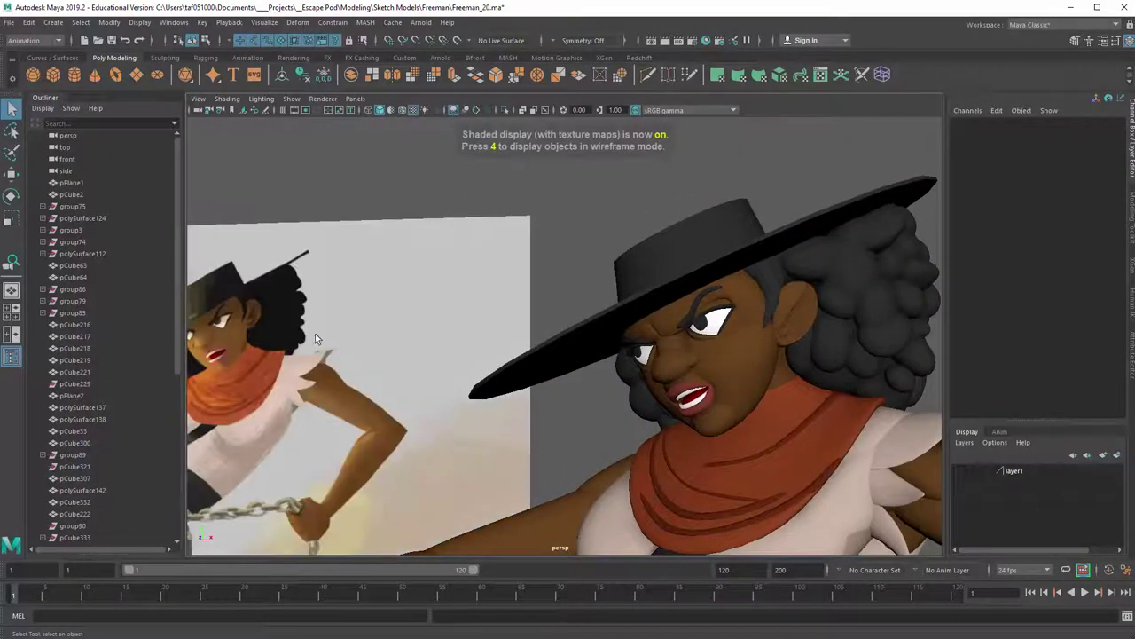
pyautogui.keyDown('alt'); pyautogui.moveTo(315, 333); pyautogui.dragTo(623, 288, button='middle'); pyautogui.keyUp('alt')
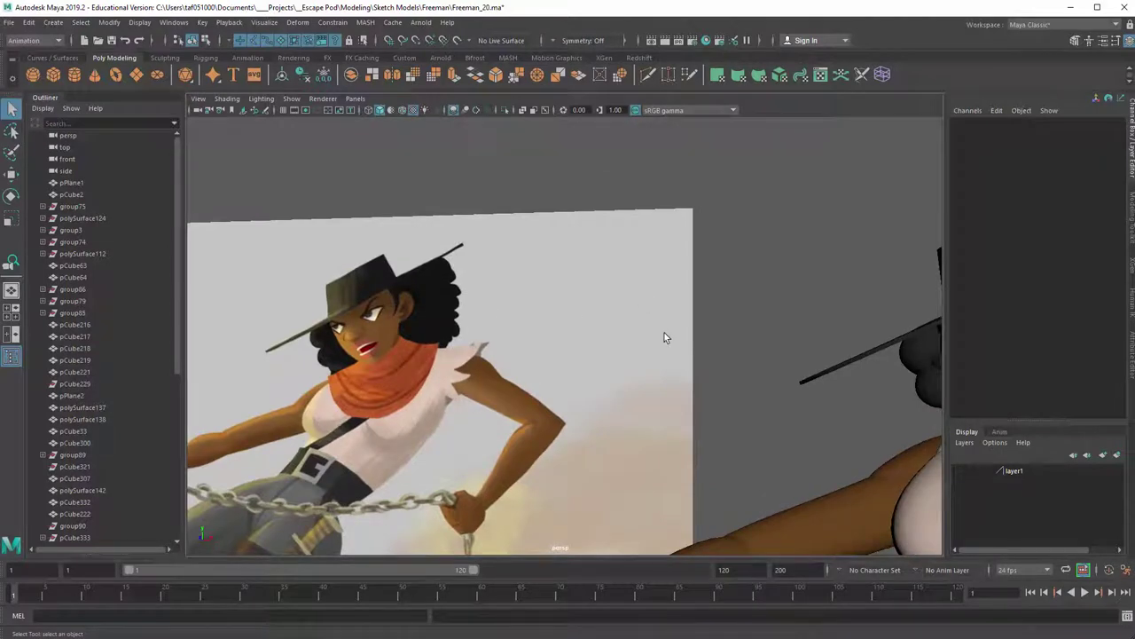
pyautogui.keyDown('alt'); pyautogui.moveTo(754, 298); pyautogui.dragTo(321, 310, button='middle'); pyautogui.keyUp('alt')
# Inspect the lower eyelid piece and the outer-corner eyelid piece of the eye nearest the ear
pyautogui.keyDown('alt'); pyautogui.moveTo(322, 310); pyautogui.dragTo(764, 263, button='right'); pyautogui.keyUp('alt')
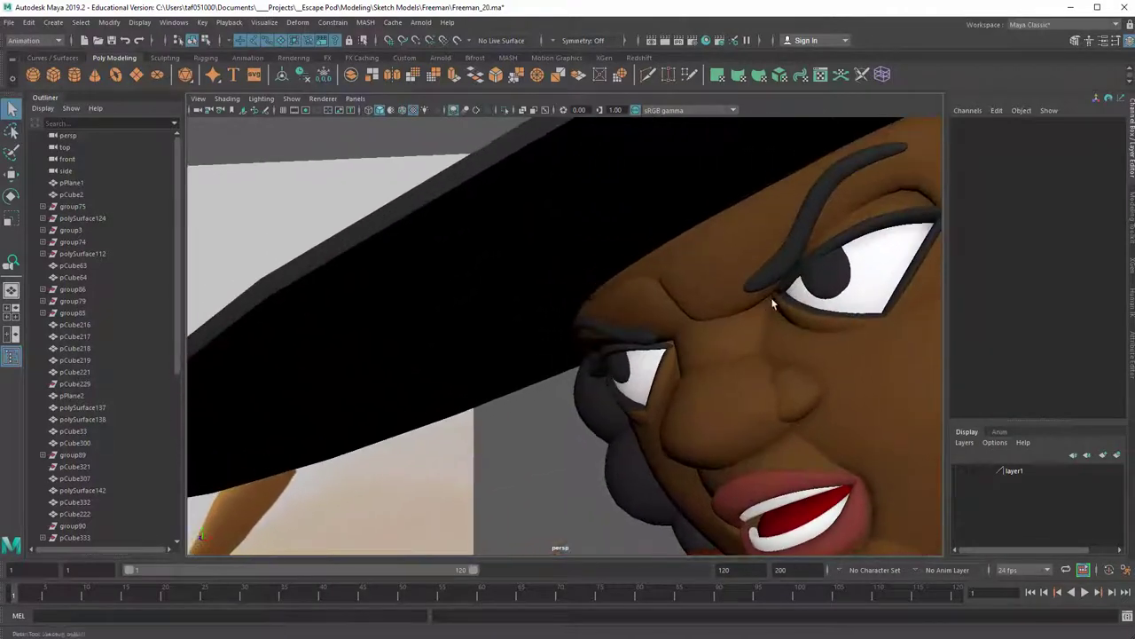
pyautogui.keyDown('alt'); pyautogui.moveTo(765, 263); pyautogui.dragTo(541, 310, button='middle'); pyautogui.keyUp('alt')
pyautogui.keyDown('alt'); pyautogui.moveTo(541, 310); pyautogui.dragTo(692, 314, button='right'); pyautogui.keyUp('alt')
pyautogui.keyDown('alt'); pyautogui.moveTo(692, 314); pyautogui.dragTo(541, 339, button='middle'); pyautogui.keyUp('alt')
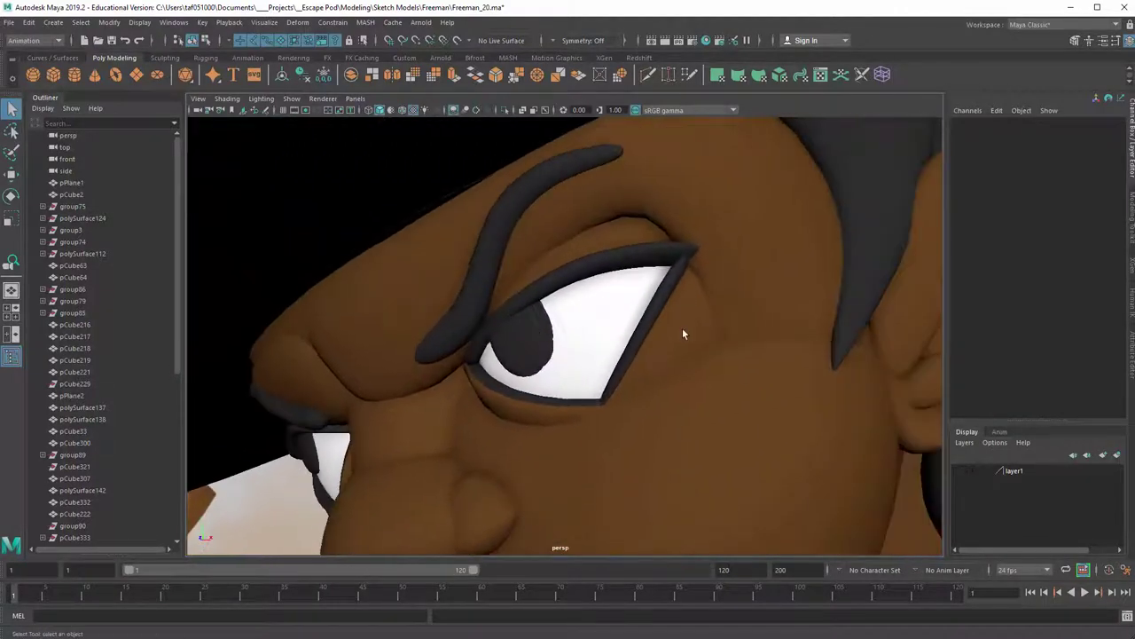
pyautogui.keyDown('alt'); pyautogui.moveTo(683, 330); pyautogui.dragTo(722, 330); pyautogui.keyUp('alt')
pyautogui.click(680, 355)
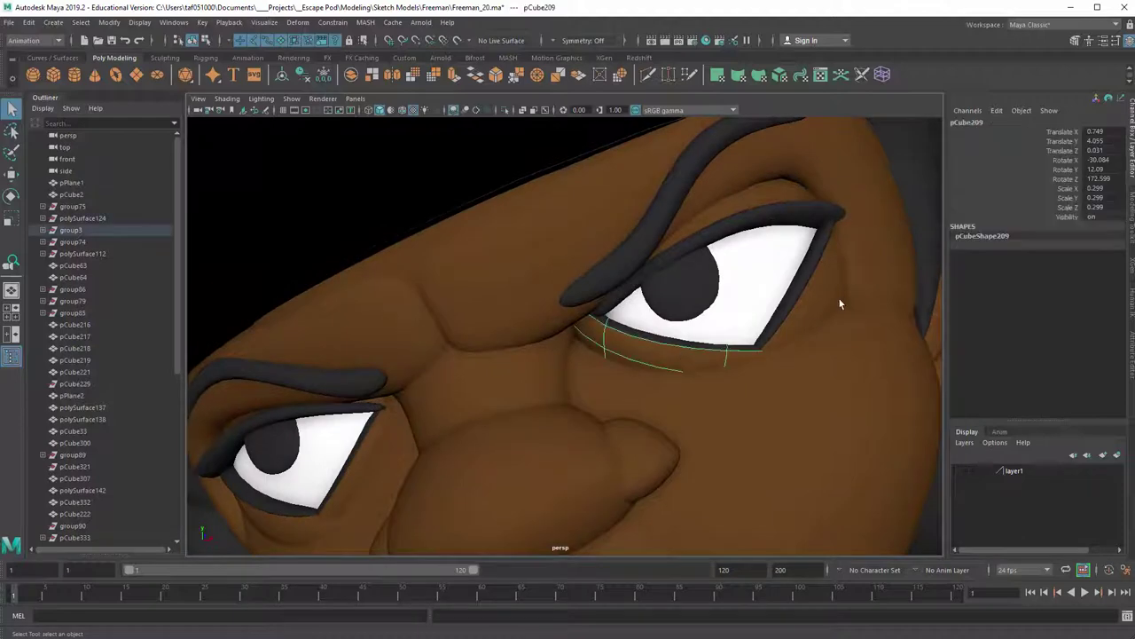
pyautogui.click(834, 293)
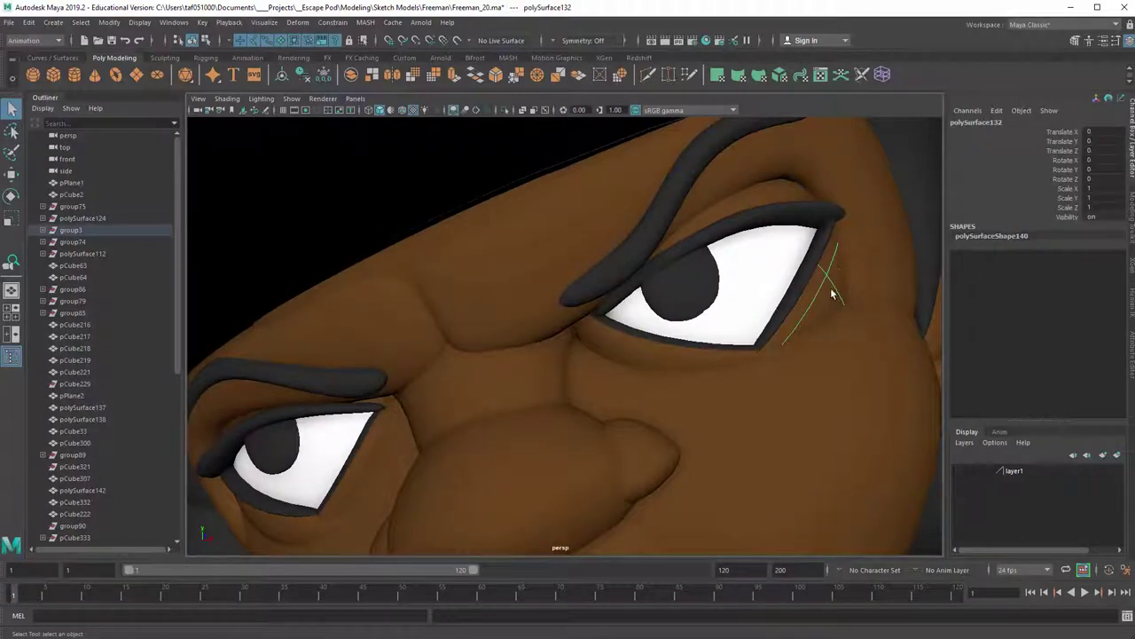
# Isolate the lower, upper and outer-corner eyelid pieces of the eye nearest the ear
pyautogui.click(667, 356)
pyautogui.keyDown('shift'); pyautogui.click(781, 205); pyautogui.keyUp('shift')
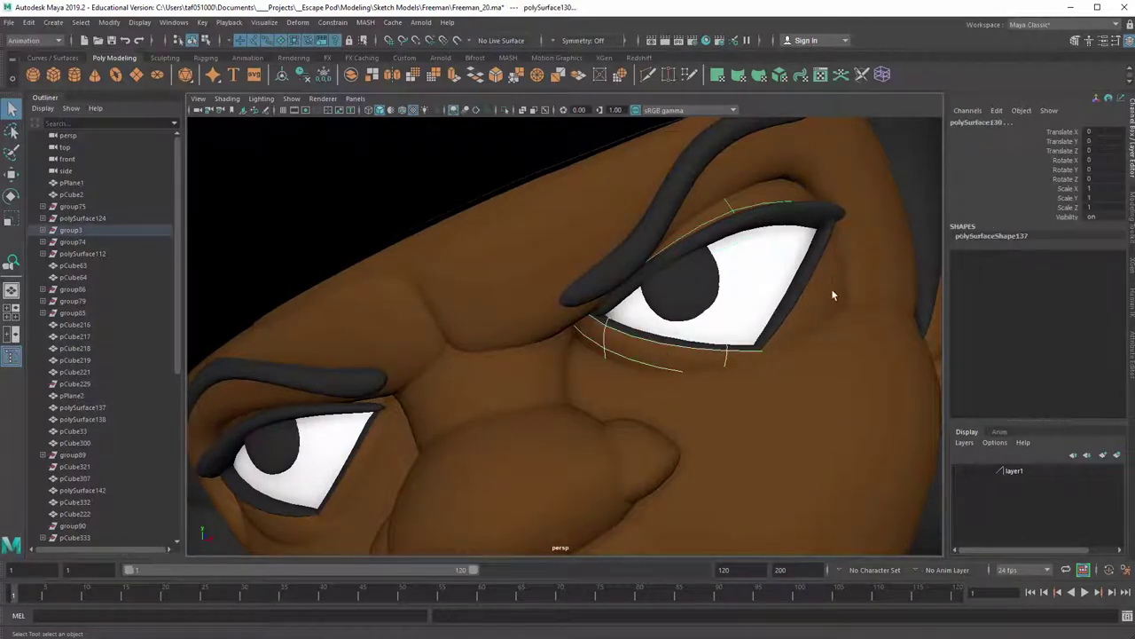
pyautogui.keyDown('shift'); pyautogui.click(829, 291); pyautogui.keyUp('shift')
pyautogui.hotkey('alt', 'h')
pyautogui.press('f')
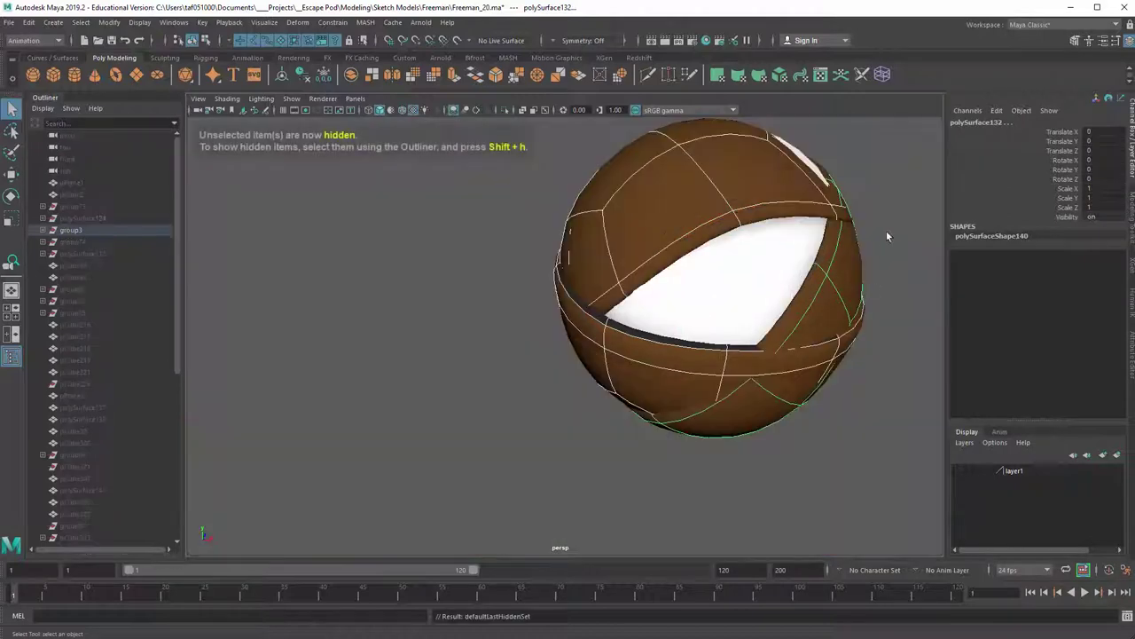
# Deselect the eyelid pieces, examine how they wrap around the eyeball, and unhide the rest of the character
pyautogui.click(886, 230)
pyautogui.keyDown('alt'); pyautogui.moveTo(847, 232); pyautogui.dragTo(490, 364); pyautogui.keyUp('alt')
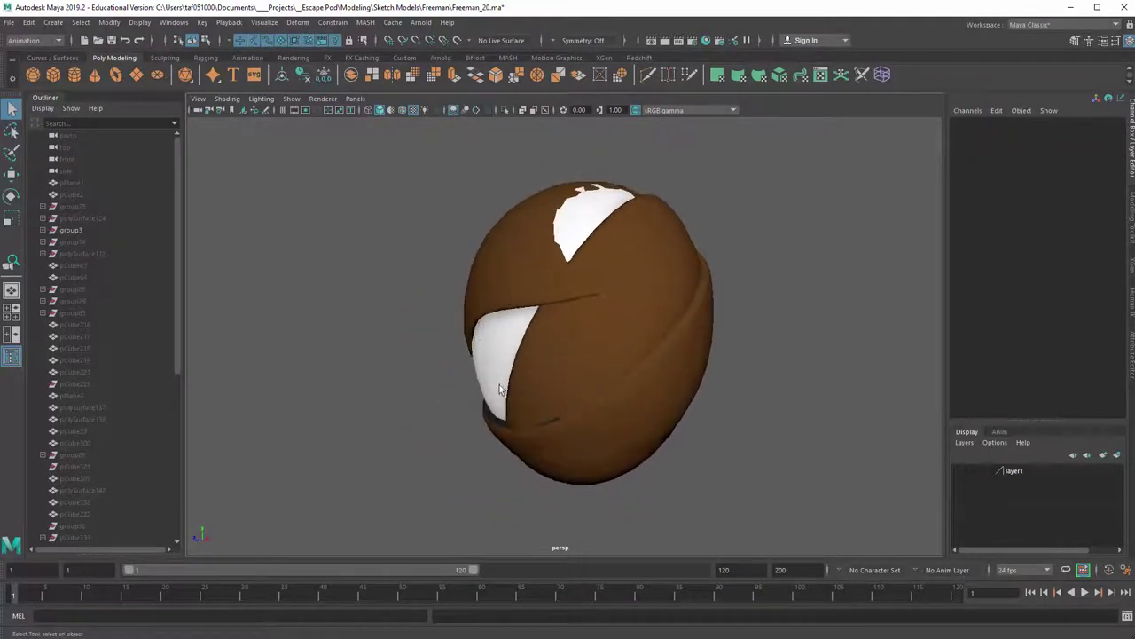
pyautogui.keyDown('alt'); pyautogui.moveTo(503, 411); pyautogui.dragTo(592, 341); pyautogui.keyUp('alt')
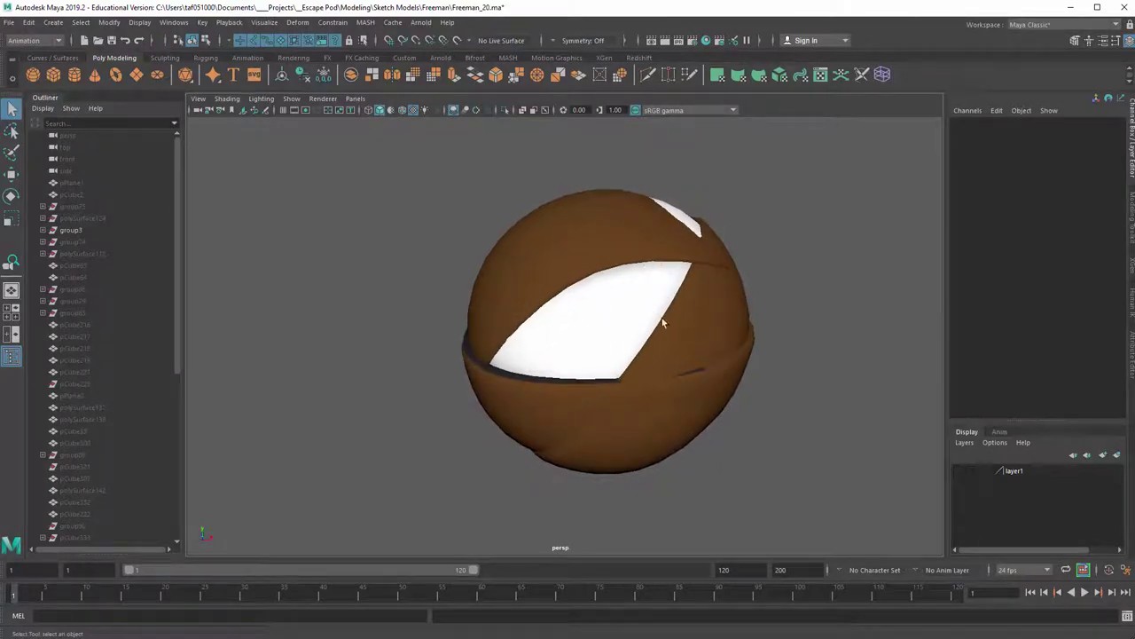
pyautogui.hotkey('ctrl', 'shift', 'h')
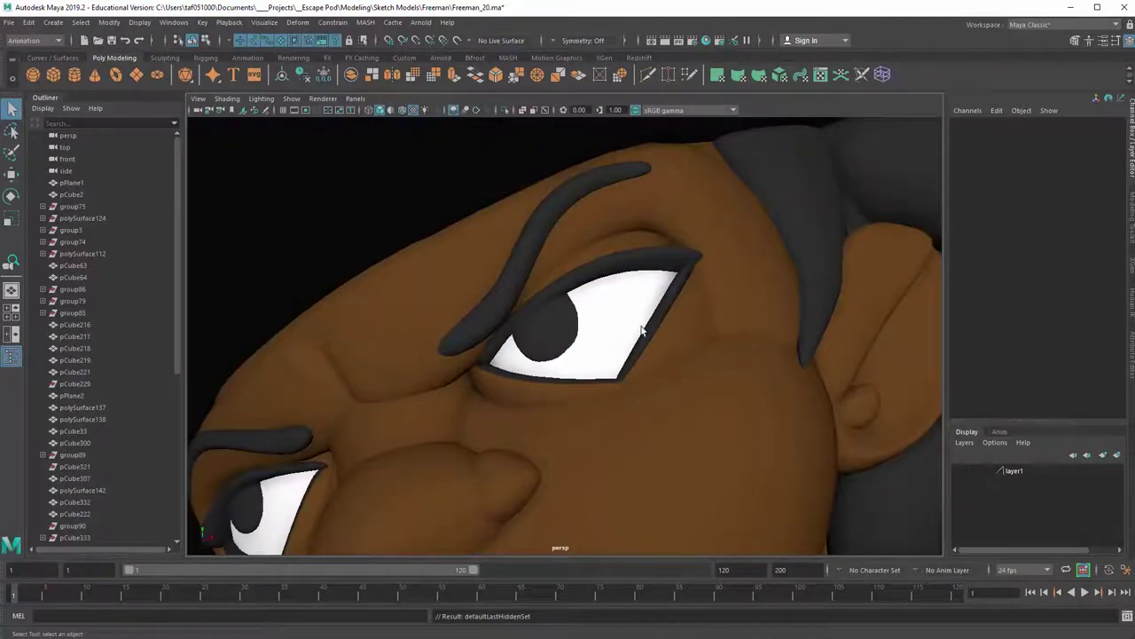
# Select the eyebrow above the eye nearest the ear and examine how it follows the brow ridge from several angles
pyautogui.keyDown('alt'); pyautogui.moveTo(680, 307); pyautogui.dragTo(615, 329); pyautogui.keyUp('alt')
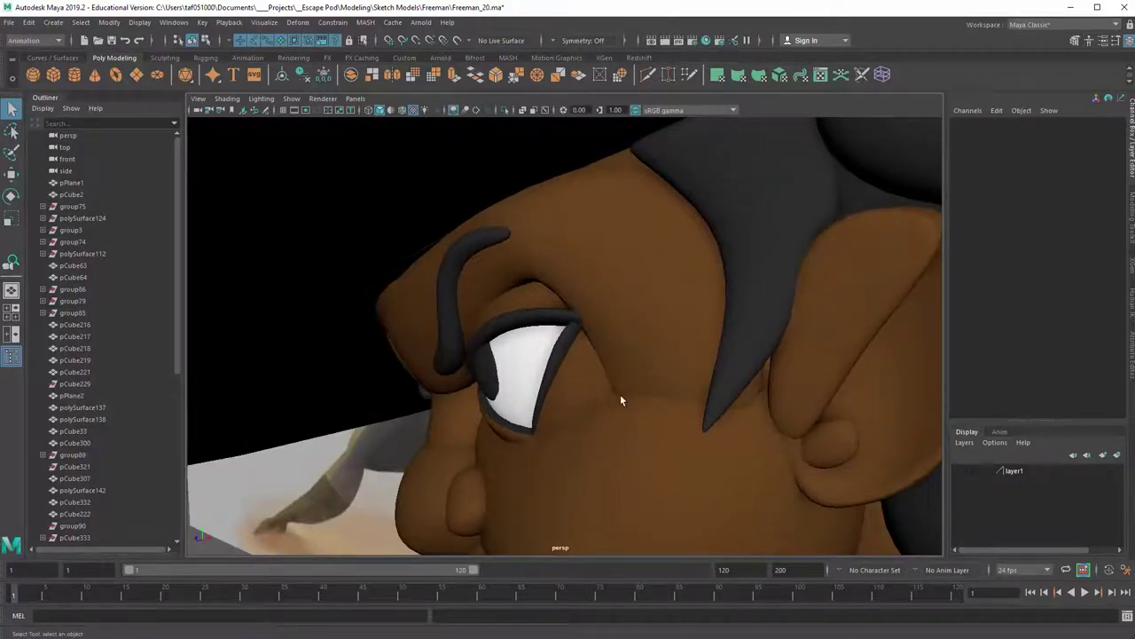
pyautogui.keyDown('alt'); pyautogui.moveTo(620, 400); pyautogui.dragTo(517, 308); pyautogui.keyUp('alt')
pyautogui.click(517, 308)
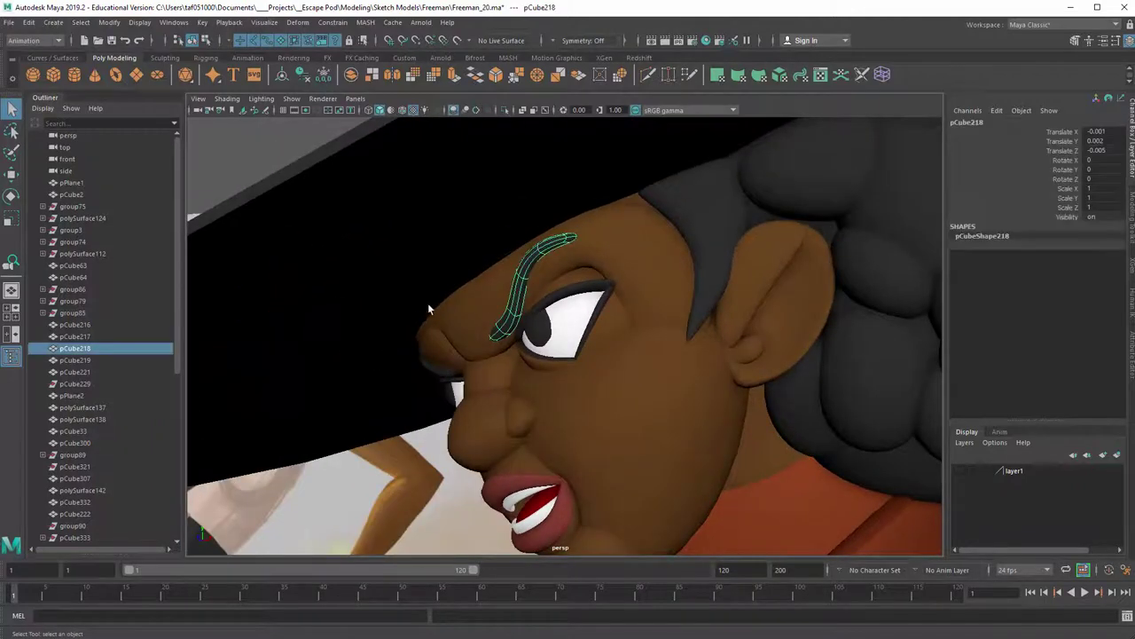
pyautogui.keyDown('alt'); pyautogui.moveTo(429, 309); pyautogui.dragTo(520, 379); pyautogui.keyUp('alt')
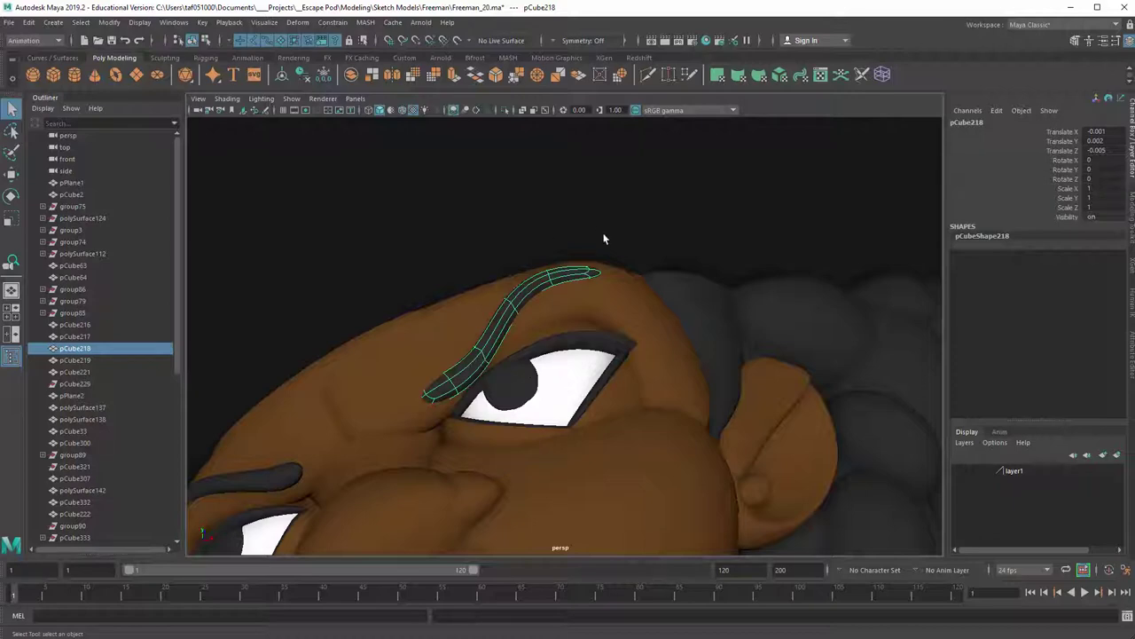
pyautogui.scroll(-8, 479, 292)
pyautogui.keyDown('alt'); pyautogui.moveTo(479, 294); pyautogui.dragTo(550, 330); pyautogui.keyUp('alt')
pyautogui.click(867, 260)
# Isolate the large base piece of the ear and view it unsmoothed
pyautogui.keyDown('alt'); pyautogui.moveTo(550, 330); pyautogui.dragTo(627, 281, button='right'); pyautogui.keyUp('alt')
pyautogui.keyDown('alt'); pyautogui.moveTo(627, 281); pyautogui.dragTo(518, 209, button='middle'); pyautogui.keyUp('alt')
pyautogui.keyDown('alt'); pyautogui.moveTo(519, 208); pyautogui.dragTo(619, 339, button='right'); pyautogui.keyUp('alt')
pyautogui.click(615, 335)
pyautogui.keyDown('alt'); pyautogui.moveTo(662, 278); pyautogui.dragTo(584, 239); pyautogui.keyUp('alt')
pyautogui.hotkey('alt', 'h')
pyautogui.hotkey('ctrl', 'shift', 's')
pyautogui.click(842, 312)
pyautogui.click(641, 294)
pyautogui.hotkey('alt', 'h')
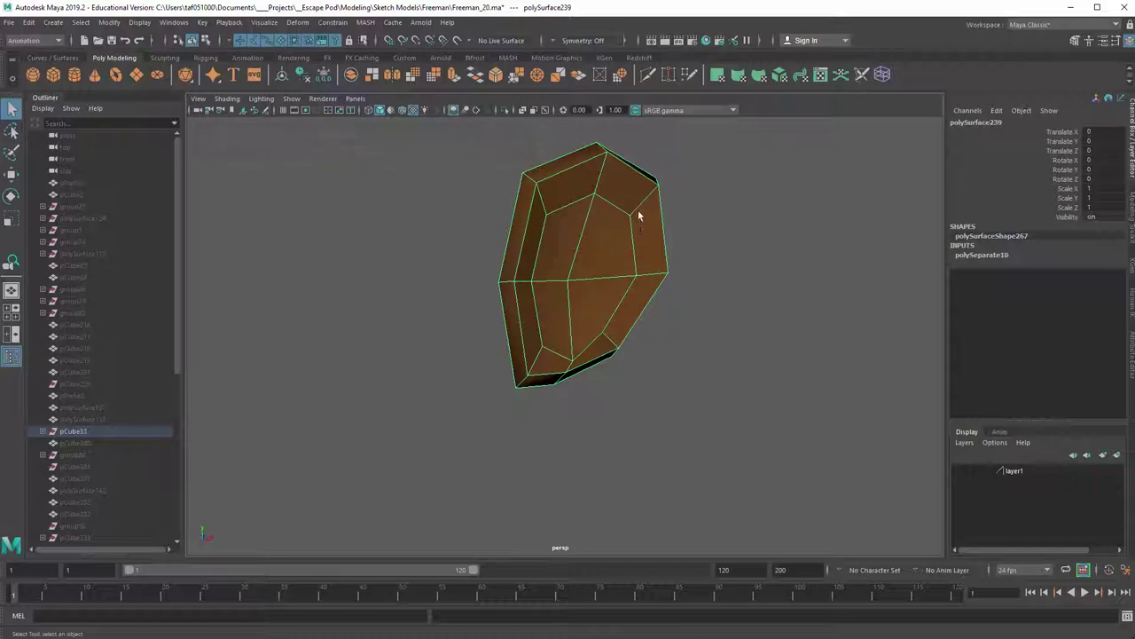
# Inspect the separate unsmoothed ear pieces, select them together, switch them to smooth display and examine the ear shape
pyautogui.keyDown('alt'); pyautogui.moveTo(601, 214); pyautogui.dragTo(587, 400); pyautogui.keyUp('alt')
pyautogui.click(619, 230)
pyautogui.click(611, 332)
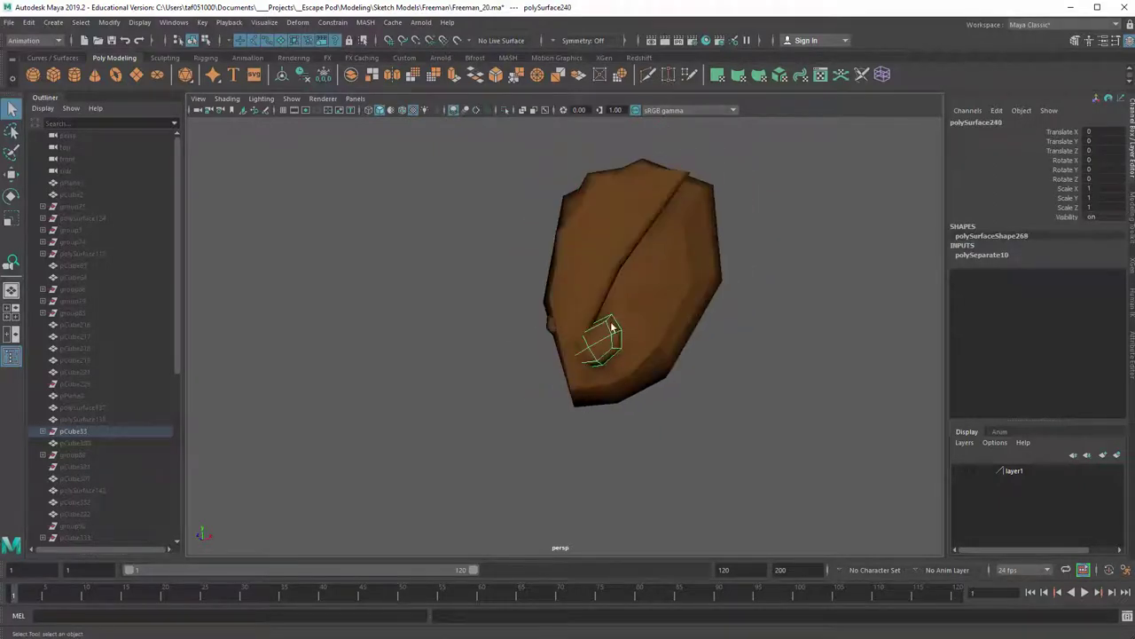
pyautogui.press('Up')
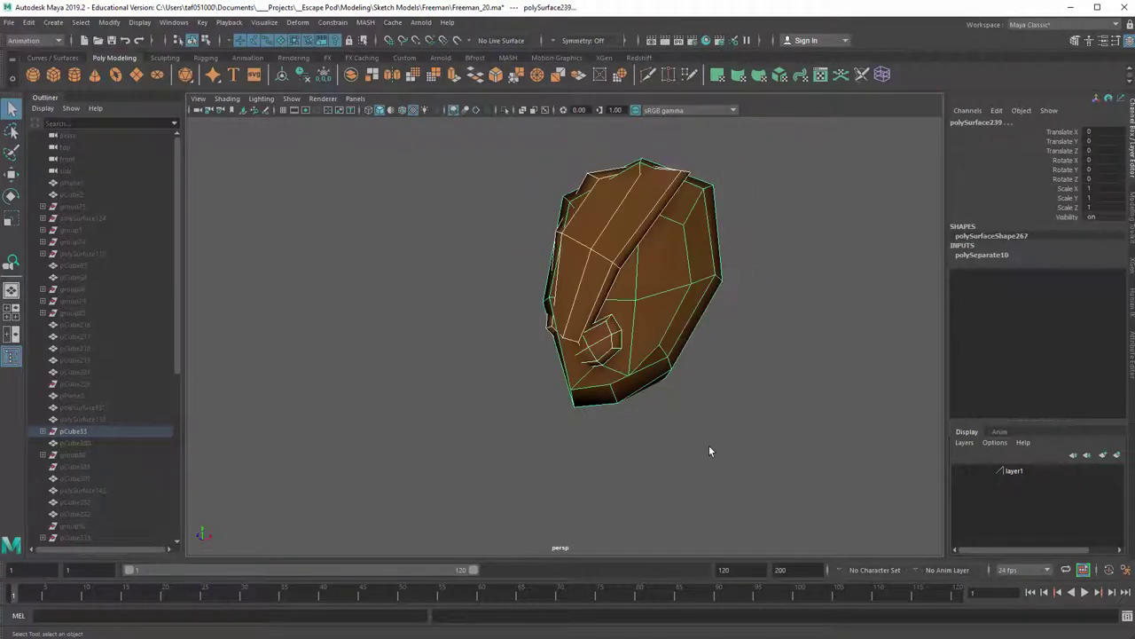
pyautogui.press('3')
pyautogui.click(716, 444)
pyautogui.keyDown('alt'); pyautogui.moveTo(692, 418); pyautogui.dragTo(538, 346); pyautogui.keyUp('alt')
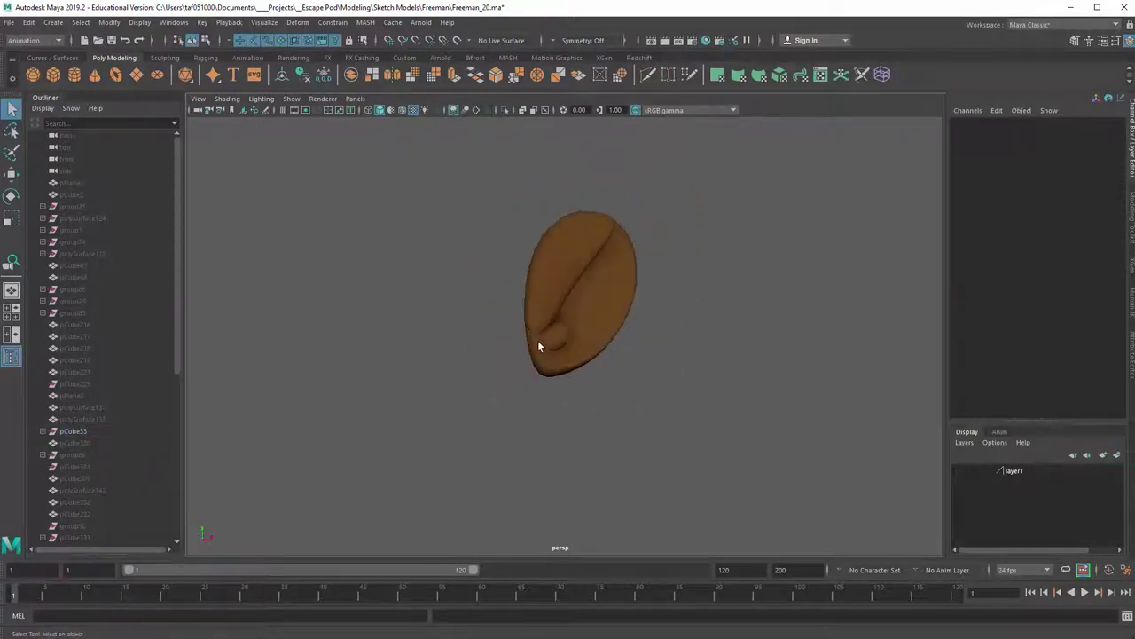
# Show all hidden objects in the scene again
pyautogui.hotkey('ctrl', 'shift', 'h')
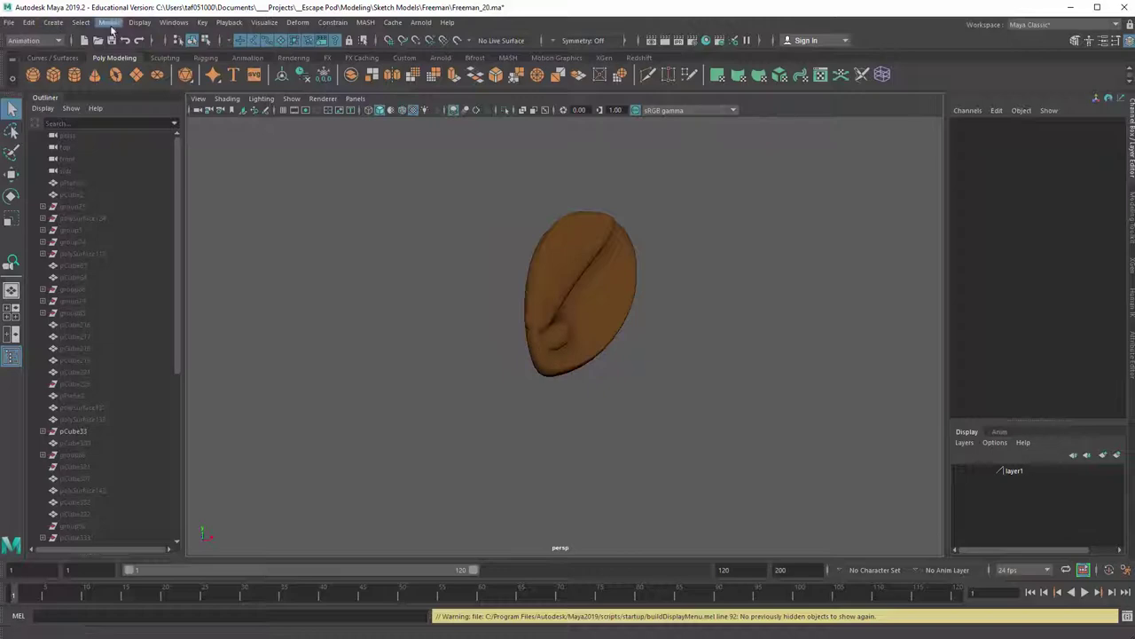
pyautogui.click(139, 22)
pyautogui.moveTo(266, 96)
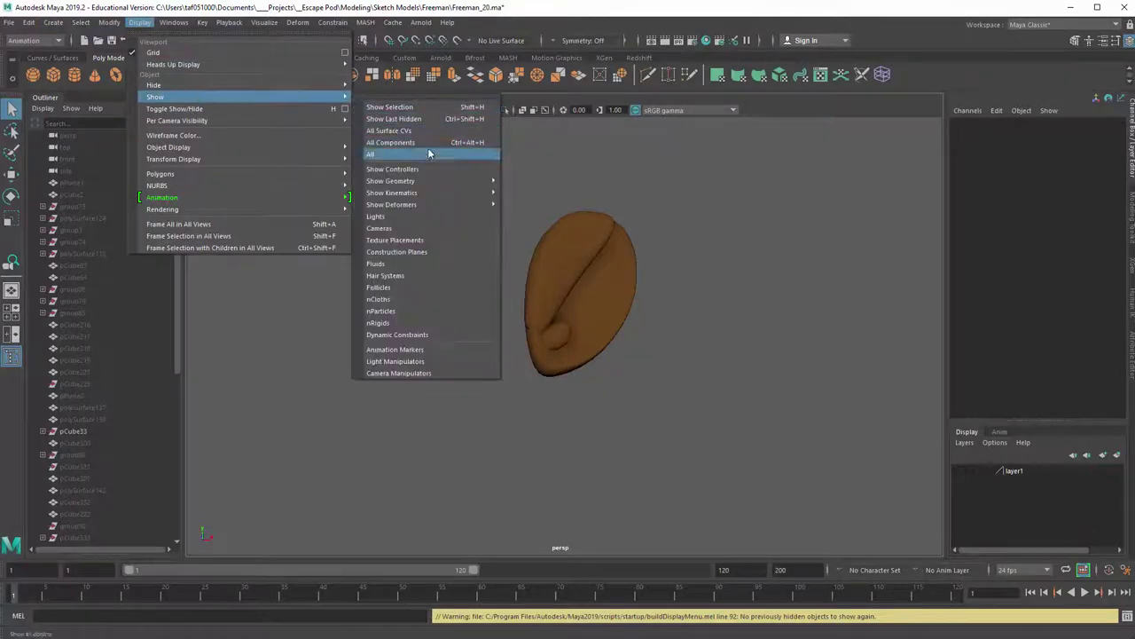
pyautogui.click(431, 154)
# Compare the character's ear, head and upper body with the reference illustration, selecting the ear's base piece
pyautogui.keyDown('alt'); pyautogui.moveTo(473, 223); pyautogui.dragTo(170, 311, button='right'); pyautogui.keyUp('alt')
pyautogui.keyDown('alt'); pyautogui.moveTo(524, 258); pyautogui.dragTo(927, 161, button='middle'); pyautogui.keyUp('alt')
pyautogui.moveTo(98, 253); pyautogui.dragTo(447, 279)
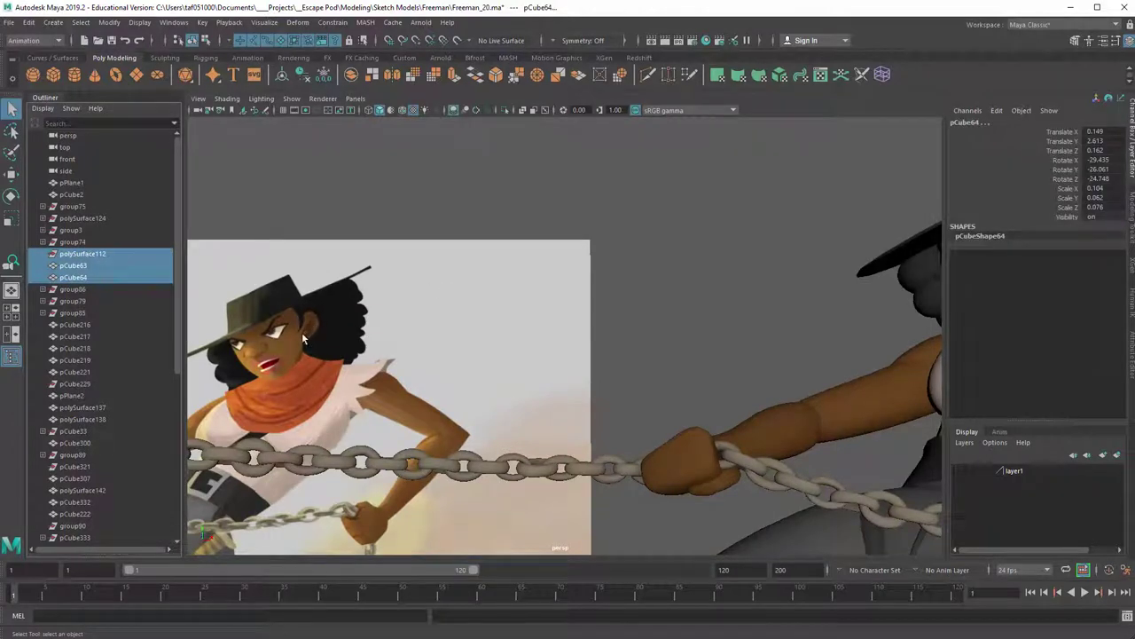
pyautogui.keyDown('alt'); pyautogui.moveTo(357, 320); pyautogui.dragTo(852, 279, button='right'); pyautogui.keyUp('alt')
pyautogui.click(738, 192)
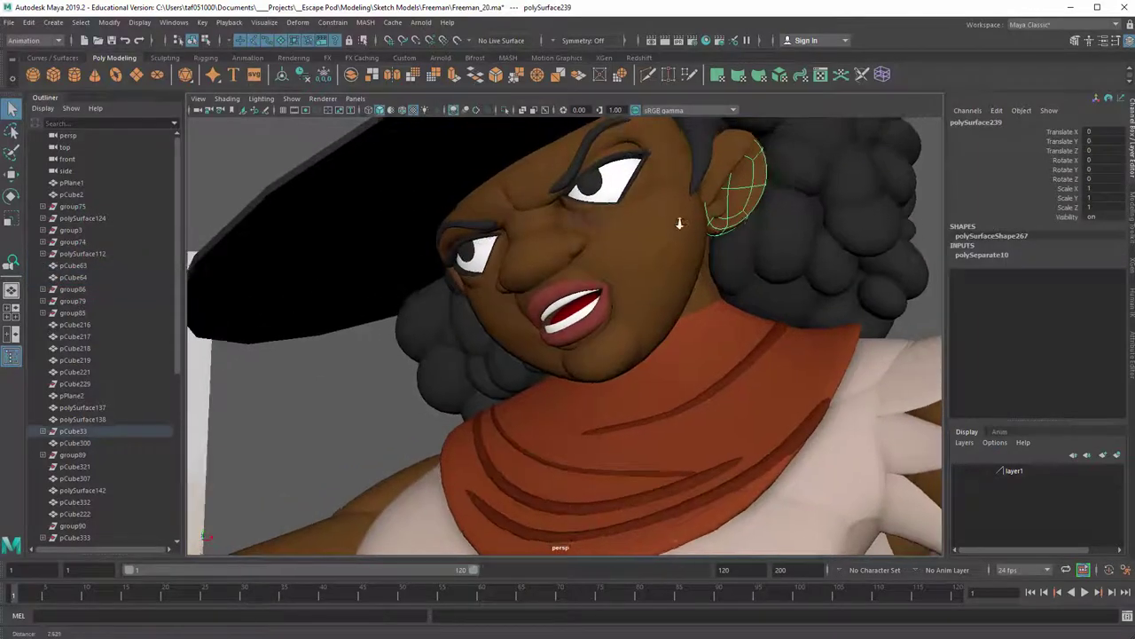
pyautogui.keyDown('alt'); pyautogui.moveTo(680, 221); pyautogui.dragTo(471, 393, button='right'); pyautogui.keyUp('alt')
pyautogui.keyDown('alt'); pyautogui.moveTo(471, 393); pyautogui.dragTo(460, 311, button='middle'); pyautogui.keyUp('alt')
pyautogui.moveTo(458, 311)
pyautogui.keyDown('alt'); pyautogui.mouseDown()
pyautogui.moveTo(479, 312)
pyautogui.moveTo(446, 317)
pyautogui.mouseUp(); pyautogui.keyUp('alt')
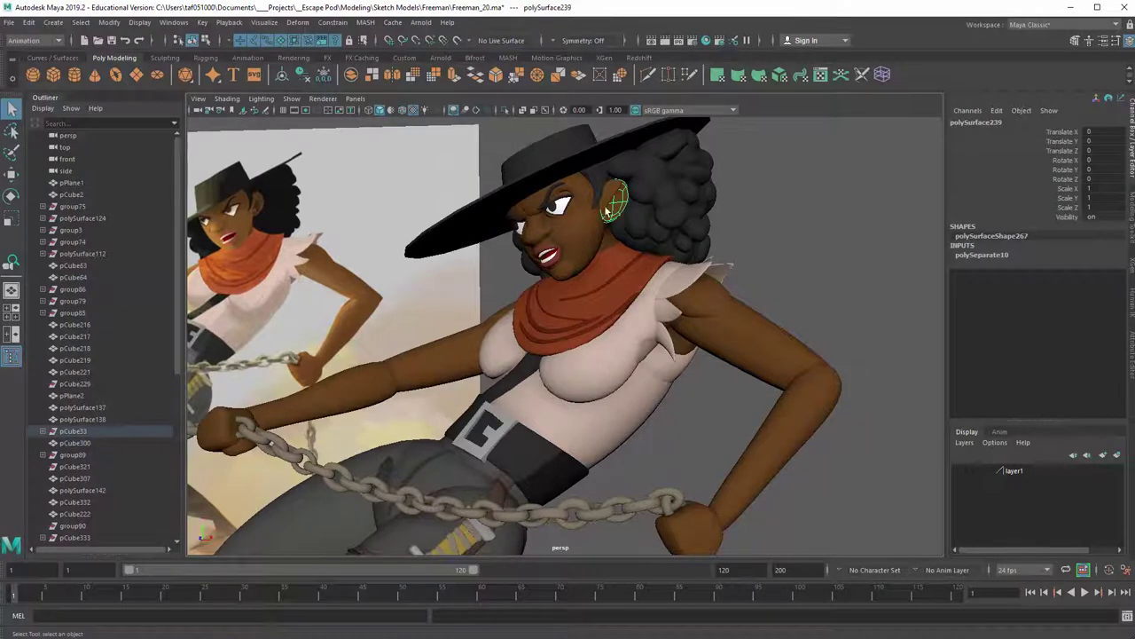
# Inspect the hat from above, selecting its brim and then its crown
pyautogui.keyDown('alt'); pyautogui.moveTo(607, 210); pyautogui.dragTo(638, 241); pyautogui.keyUp('alt')
pyautogui.click(640, 240)
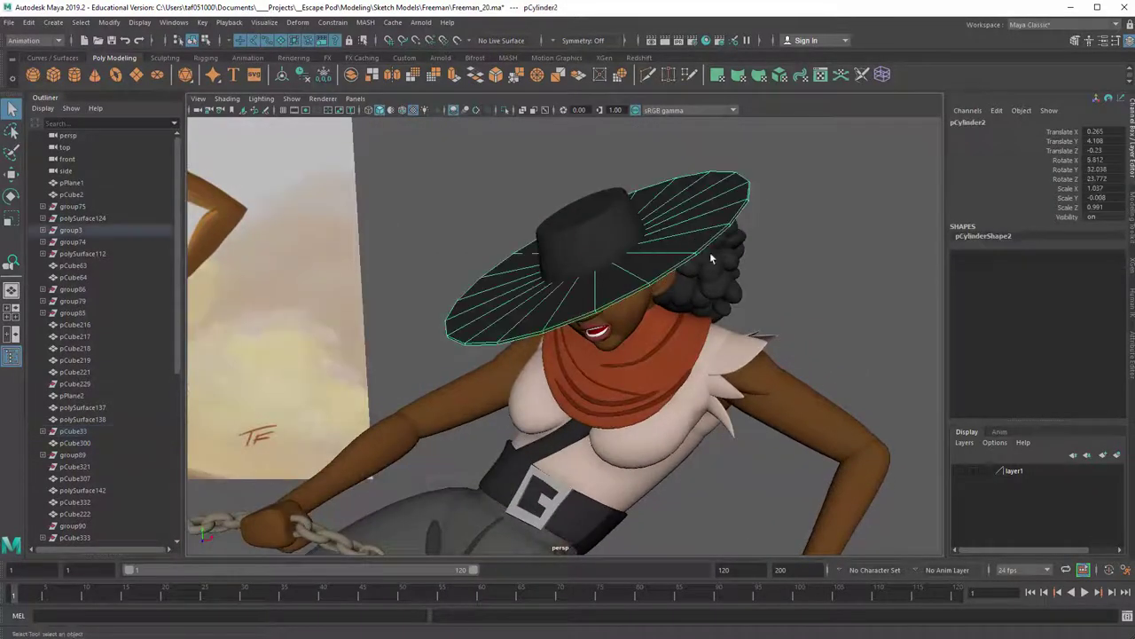
pyautogui.click(607, 241)
# Select one rounded piece at the back of the hair and examine how the overlapping hair pieces form the curls
pyautogui.keyDown('alt'); pyautogui.moveTo(677, 247); pyautogui.dragTo(599, 377); pyautogui.keyUp('alt')
pyautogui.click(506, 299)
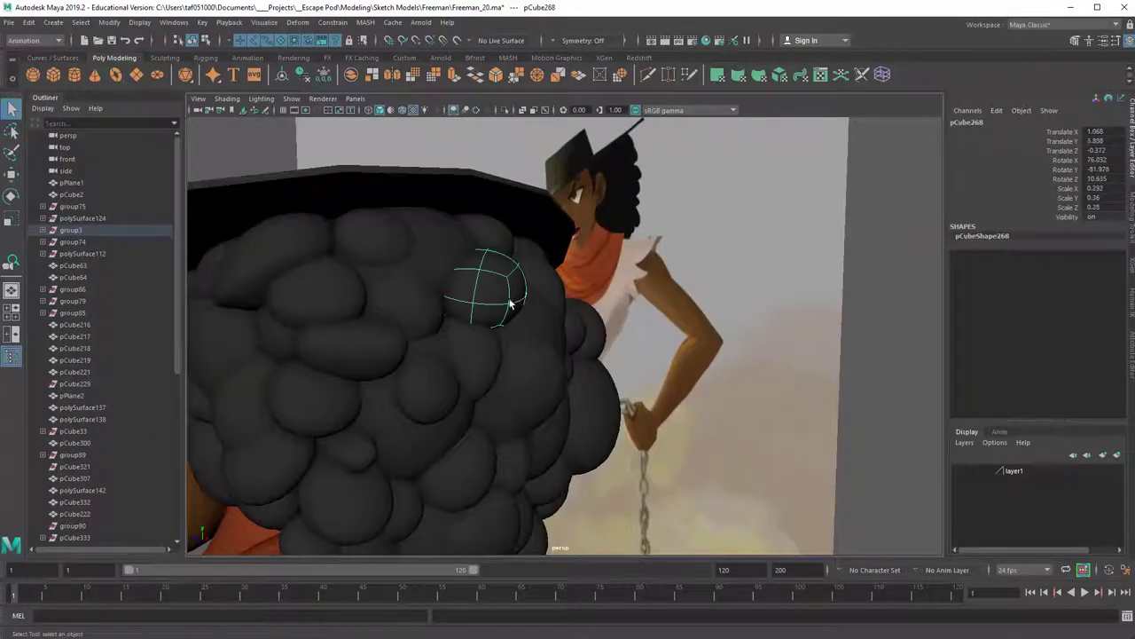
pyautogui.keyDown('alt'); pyautogui.moveTo(506, 299); pyautogui.dragTo(495, 327); pyautogui.keyUp('alt')
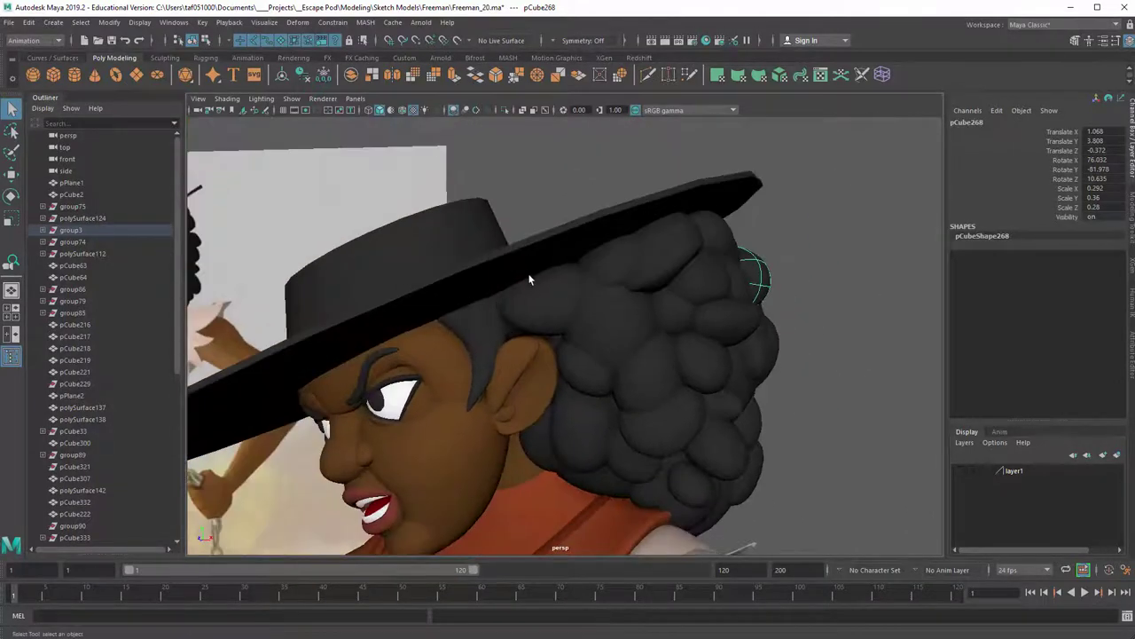
# Examine the hat and hair in wireframe display, and return to shaded display
pyautogui.keyDown('alt'); pyautogui.moveTo(299, 377); pyautogui.dragTo(469, 355); pyautogui.keyUp('alt')
pyautogui.press('4')
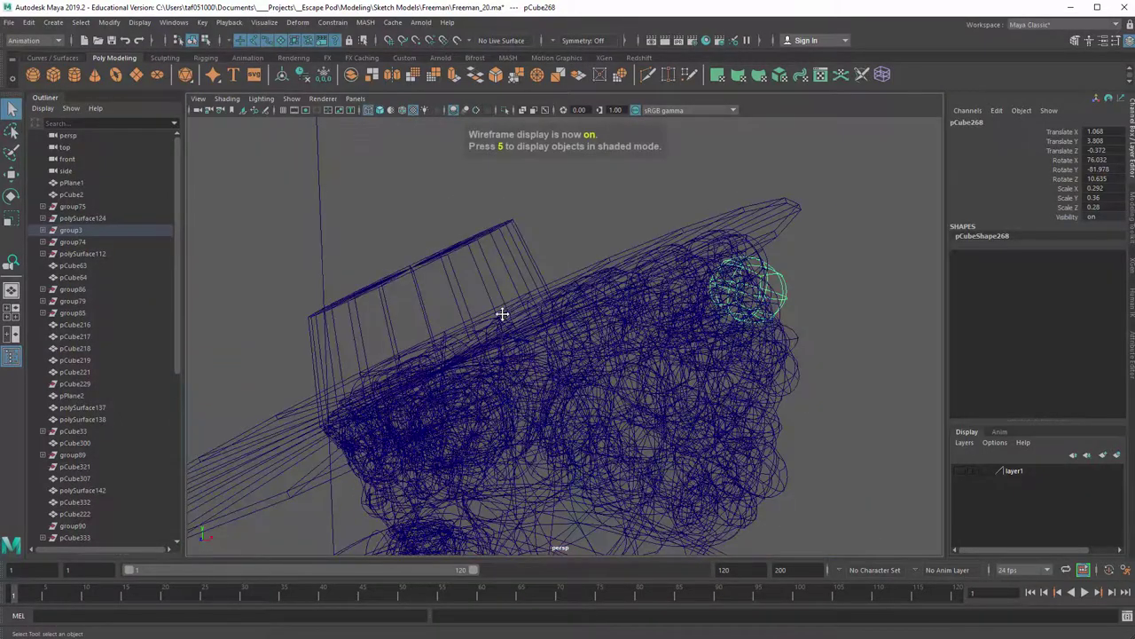
pyautogui.keyDown('alt'); pyautogui.moveTo(502, 313); pyautogui.dragTo(545, 381); pyautogui.keyUp('alt')
pyautogui.press('5')
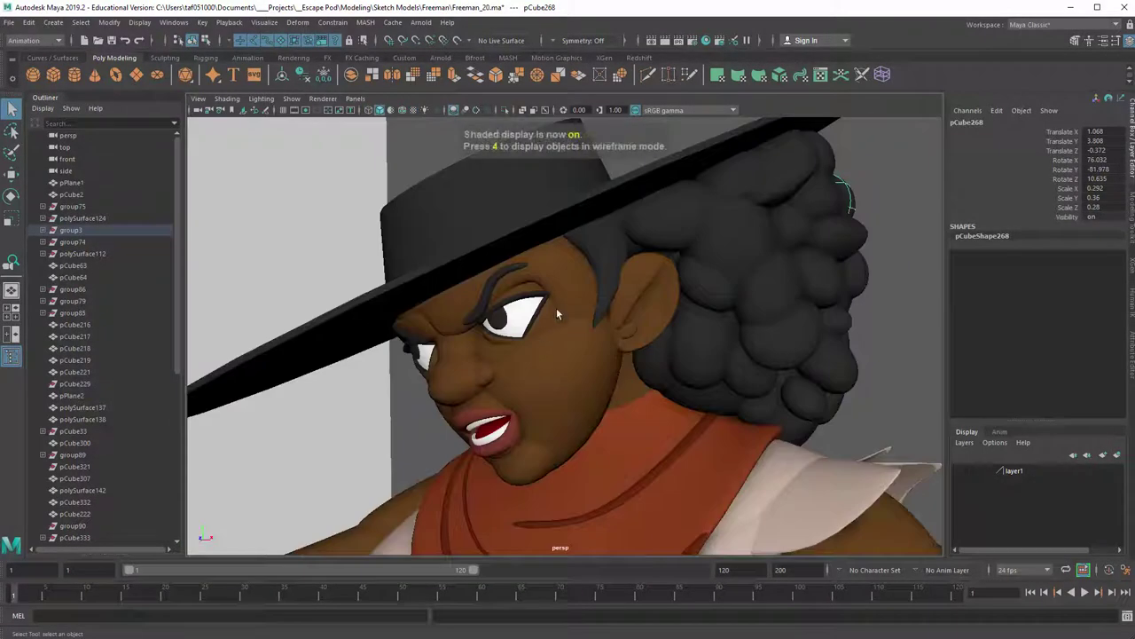
# Select the head mesh at the forehead, examine its shape under the hat in wireframe, and return to shaded display
pyautogui.click(560, 240)
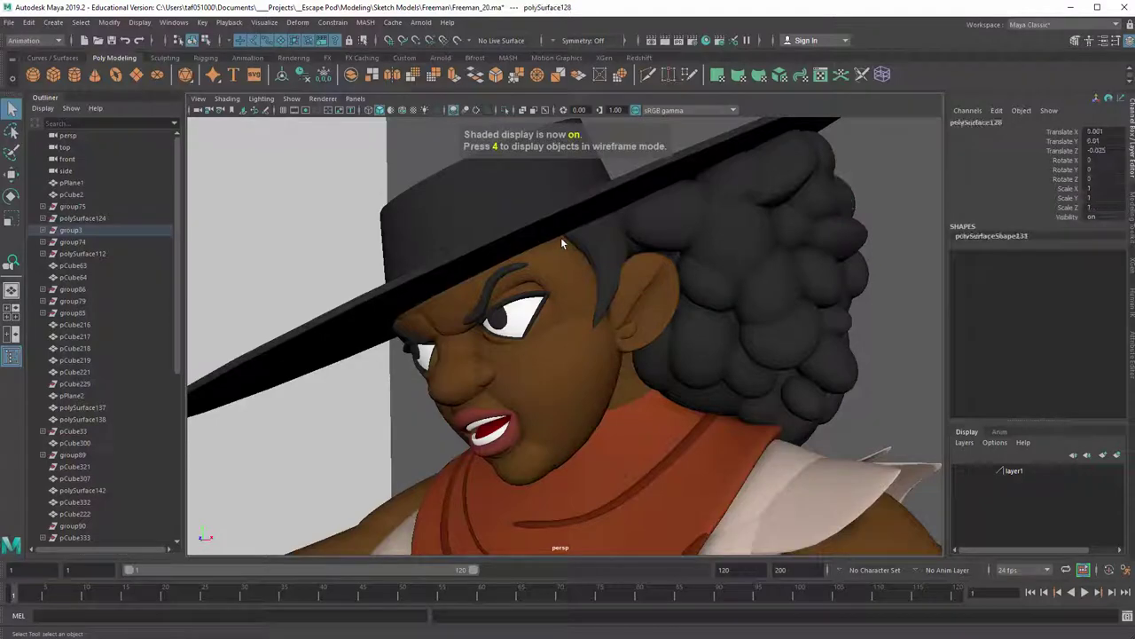
pyautogui.press('4')
pyautogui.keyDown('alt'); pyautogui.moveTo(564, 246); pyautogui.dragTo(641, 240); pyautogui.keyUp('alt')
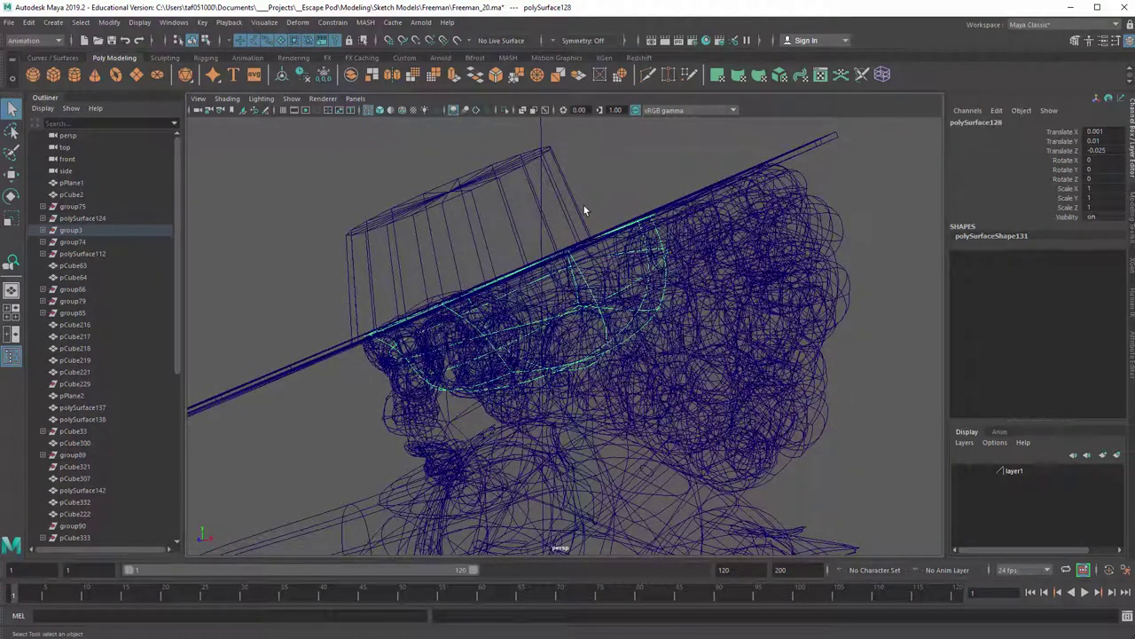
pyautogui.press('5')
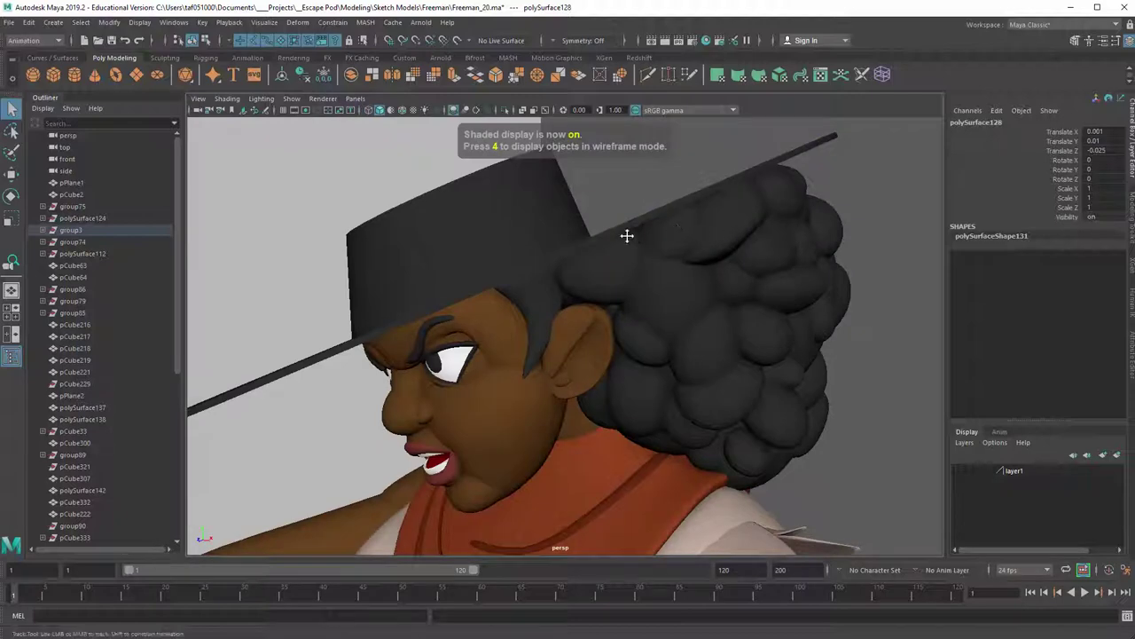
# Isolate one hair piece just beneath the hat brim and display it unsmoothed
pyautogui.keyDown('alt'); pyautogui.moveTo(627, 236); pyautogui.dragTo(470, 304, button='middle'); pyautogui.keyUp('alt')
pyautogui.scroll(3, 574, 291)
pyautogui.click(551, 271)
pyautogui.keyDown('alt'); pyautogui.moveTo(662, 248); pyautogui.dragTo(633, 243); pyautogui.keyUp('alt')
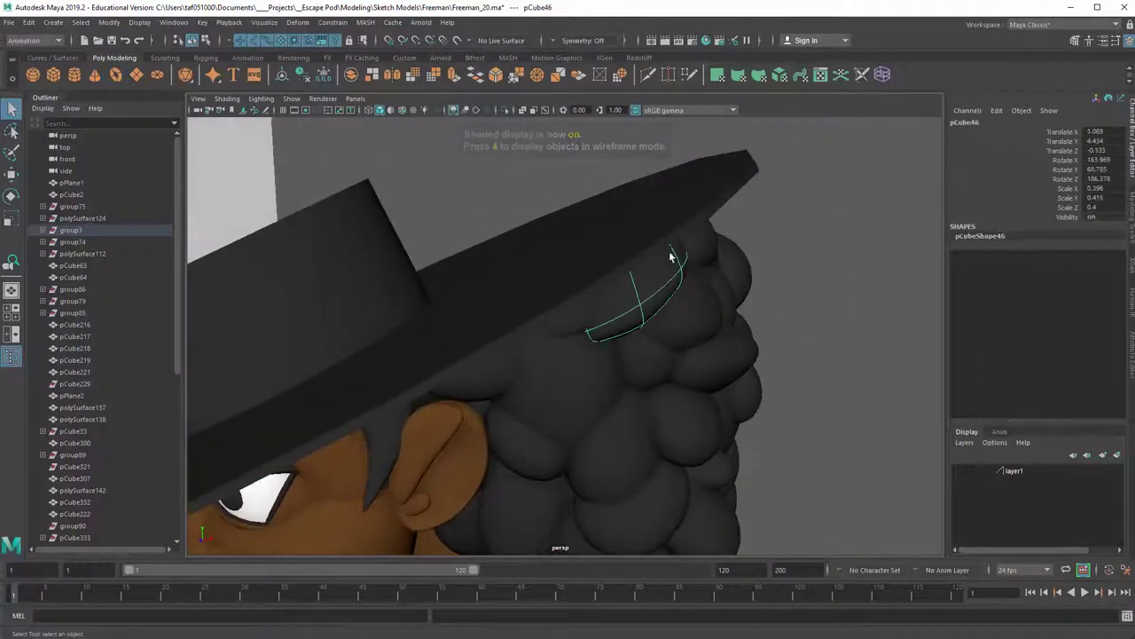
pyautogui.hotkey('alt', 'h')
pyautogui.press('1')
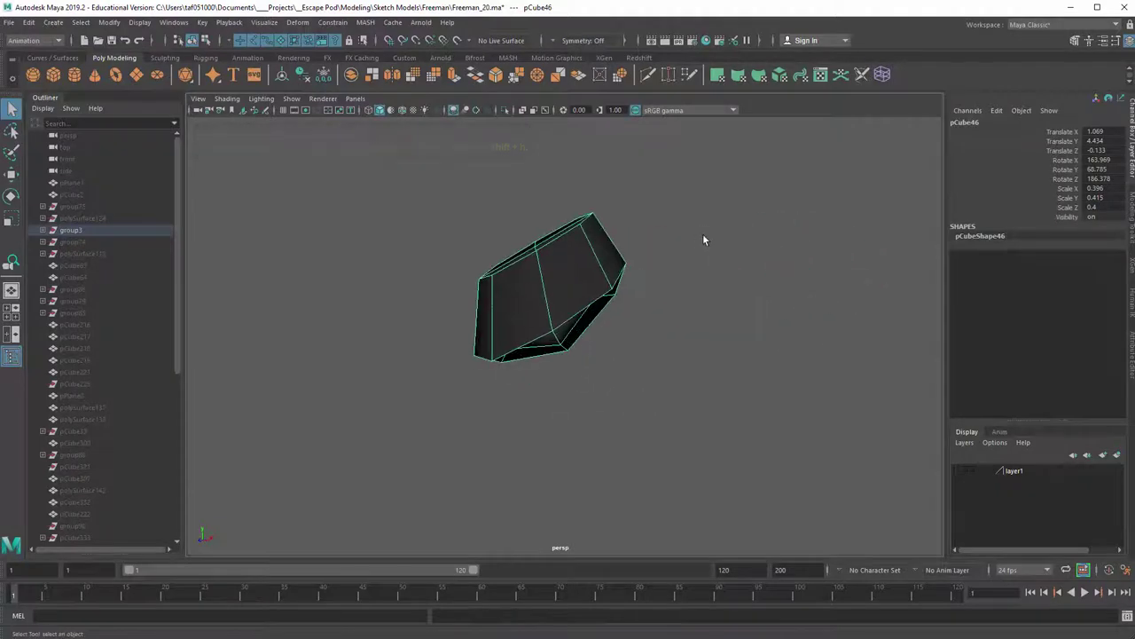
# Unhide the rest of the character and return the hair piece beneath the brim to smoothed display
pyautogui.click(706, 238)
pyautogui.hotkey('ctrl', 'shift', 'h')
pyautogui.keyDown('alt'); pyautogui.moveTo(709, 234); pyautogui.dragTo(569, 247, button='right'); pyautogui.keyUp('alt')
pyautogui.click(563, 293)
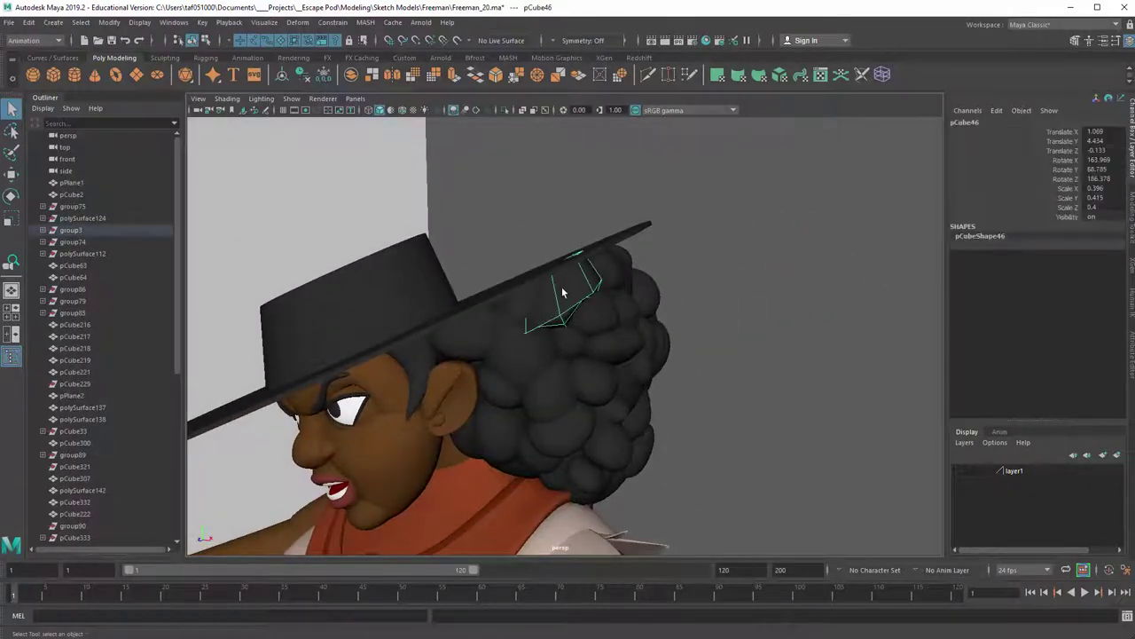
pyautogui.press('3')
pyautogui.click(763, 238)
# Inspect the overlapping hair pieces, ear and face from several angles, and pull back to the whole character
pyautogui.keyDown('alt'); pyautogui.moveTo(679, 254); pyautogui.dragTo(553, 328, button='right'); pyautogui.keyUp('alt')
pyautogui.keyDown('alt'); pyautogui.moveTo(552, 327); pyautogui.dragTo(570, 292, button='middle'); pyautogui.keyUp('alt')
pyautogui.keyDown('alt'); pyautogui.moveTo(599, 300); pyautogui.dragTo(701, 287); pyautogui.keyUp('alt')
pyautogui.keyDown('alt'); pyautogui.moveTo(559, 244); pyautogui.dragTo(628, 219, button='right'); pyautogui.keyUp('alt')
pyautogui.keyDown('alt'); pyautogui.moveTo(628, 219); pyautogui.dragTo(598, 274, button='middle'); pyautogui.keyUp('alt')
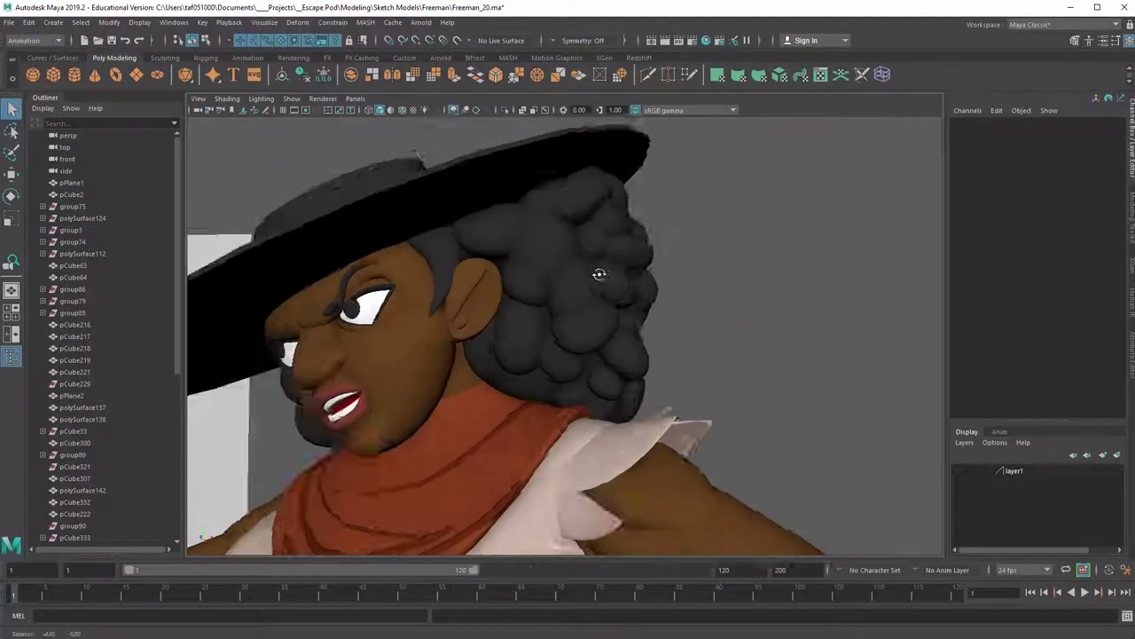
pyautogui.keyDown('alt'); pyautogui.moveTo(534, 282); pyautogui.dragTo(598, 276); pyautogui.keyUp('alt')
pyautogui.keyDown('alt'); pyautogui.moveTo(603, 253); pyautogui.dragTo(583, 272, button='middle'); pyautogui.keyUp('alt')
pyautogui.keyDown('alt'); pyautogui.moveTo(583, 271); pyautogui.dragTo(498, 280, button='right'); pyautogui.keyUp('alt')
pyautogui.keyDown('alt'); pyautogui.moveTo(499, 280); pyautogui.dragTo(586, 255, button='middle'); pyautogui.keyUp('alt')
pyautogui.keyDown('alt'); pyautogui.moveTo(585, 255); pyautogui.dragTo(434, 278, button='right'); pyautogui.keyUp('alt')
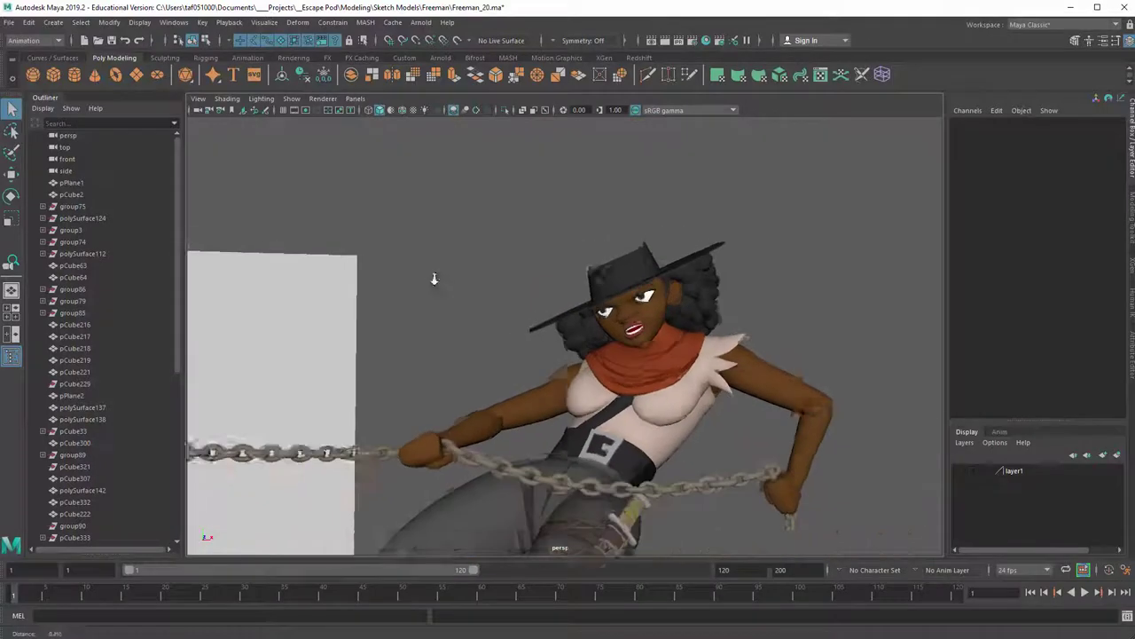
# View the full character beside the reference plane and turn on textured display to show the illustration
pyautogui.keyDown('alt'); pyautogui.moveTo(434, 279); pyautogui.dragTo(538, 297); pyautogui.keyUp('alt')
pyautogui.moveTo(550, 351)
pyautogui.keyDown('alt'); pyautogui.mouseDown()
pyautogui.moveTo(482, 355)
pyautogui.moveTo(498, 353)
pyautogui.mouseUp(); pyautogui.keyUp('alt')
pyautogui.press('6')
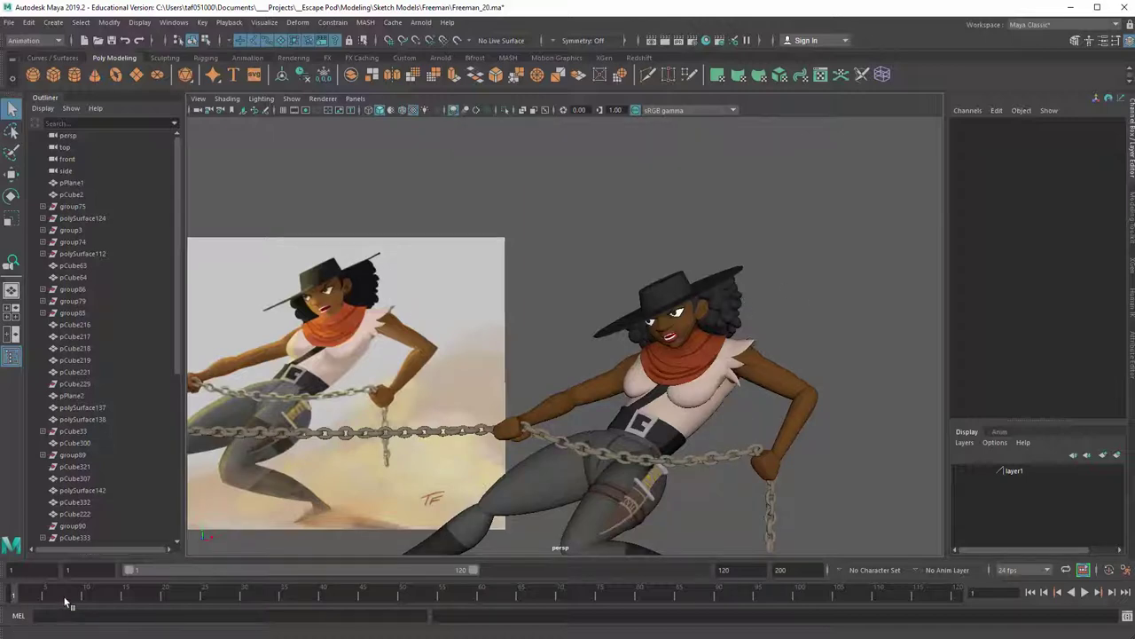
# Return the timeline to frame 1 for its keyed camera view and select the persp camera
pyautogui.moveTo(64, 599); pyautogui.dragTo(12, 593)
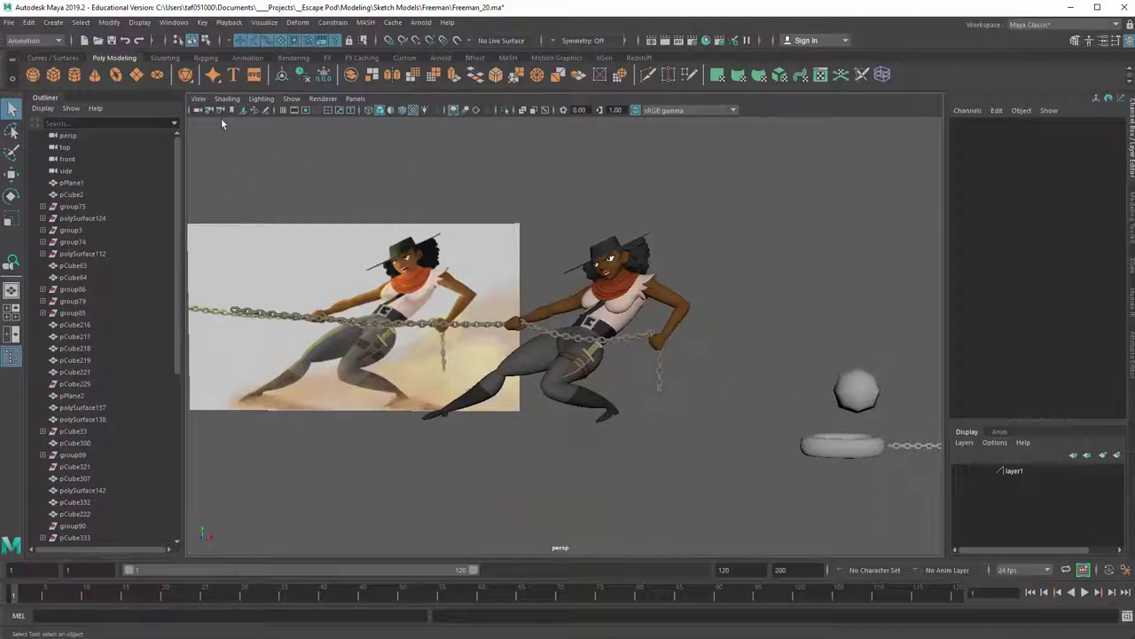
pyautogui.click(198, 98)
pyautogui.click(223, 121)
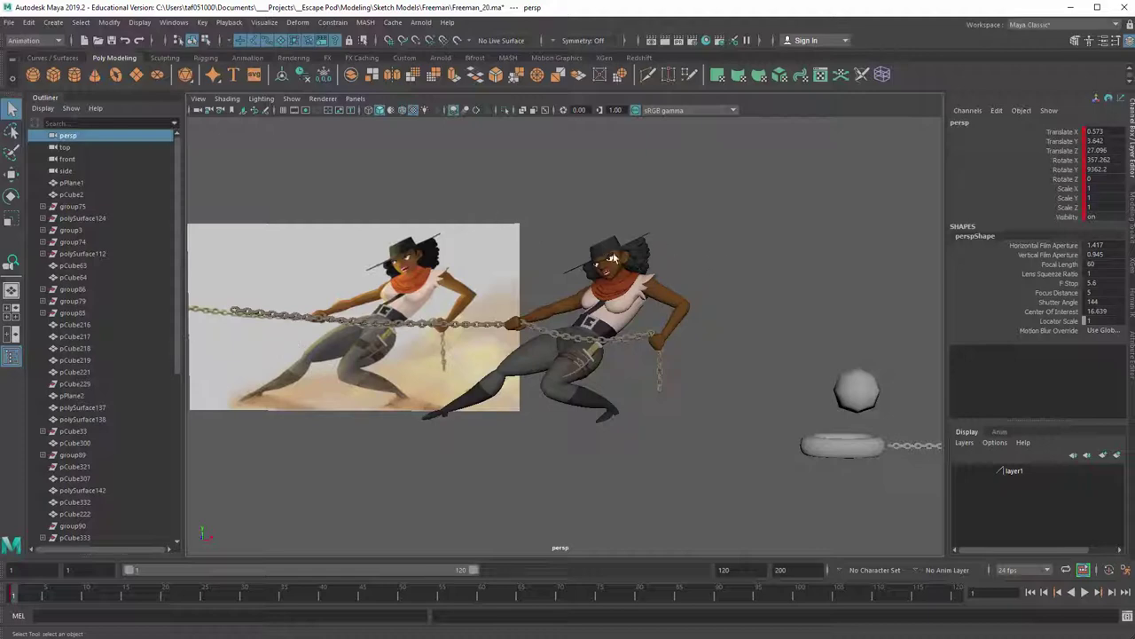
# Move the camera closer, focus on one chest piece of the character, and return to the keyed camera view
pyautogui.keyDown('alt'); pyautogui.moveTo(383, 297); pyautogui.dragTo(837, 327, button='right'); pyautogui.keyUp('alt')
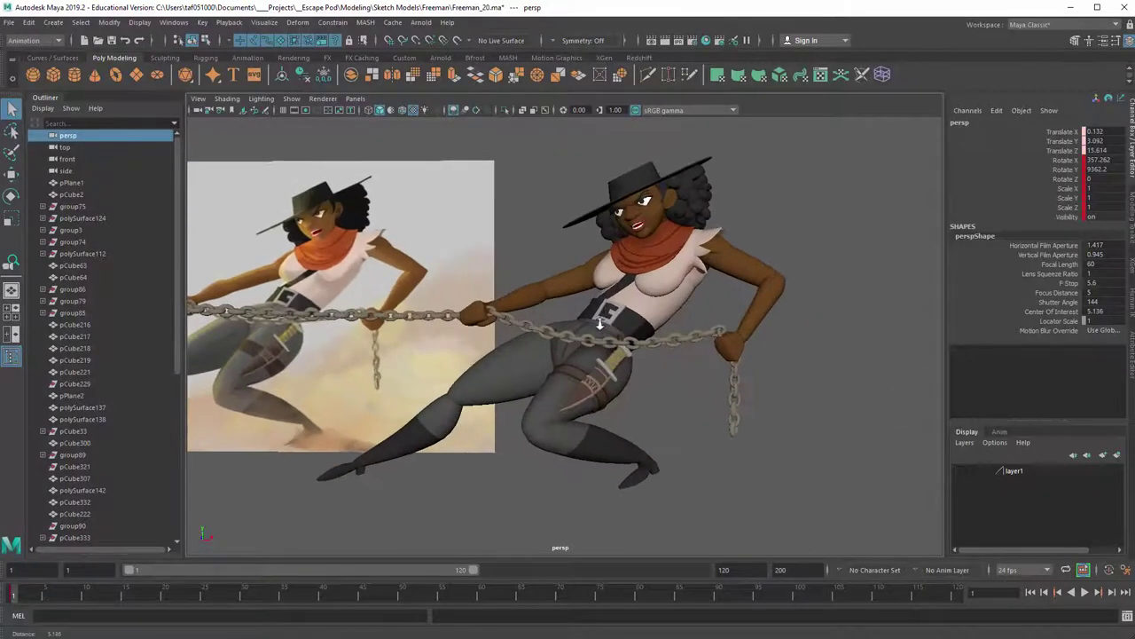
pyautogui.keyDown('alt'); pyautogui.moveTo(426, 306); pyautogui.dragTo(798, 302, button='right'); pyautogui.keyUp('alt')
pyautogui.keyDown('alt'); pyautogui.moveTo(369, 272); pyautogui.dragTo(420, 270); pyautogui.keyUp('alt')
pyautogui.click(283, 245)
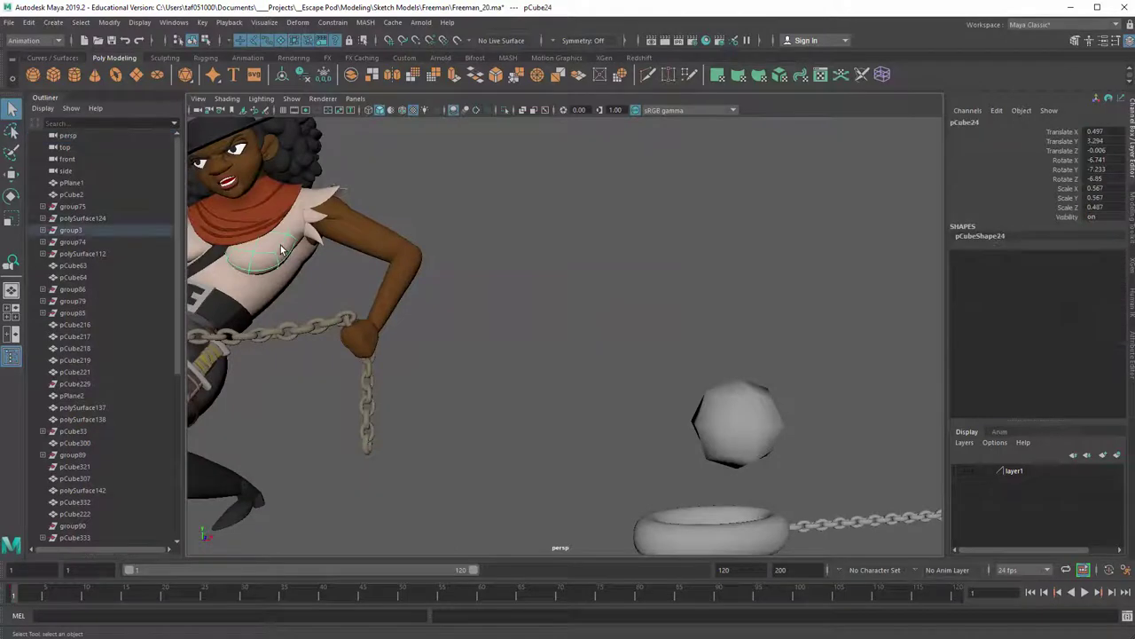
pyautogui.press('f')
pyautogui.moveTo(561, 281)
pyautogui.keyDown('alt'); pyautogui.mouseDown()
pyautogui.moveTo(479, 260)
pyautogui.moveTo(636, 232)
pyautogui.moveTo(548, 285)
pyautogui.mouseUp(); pyautogui.keyUp('alt')
pyautogui.press('a')
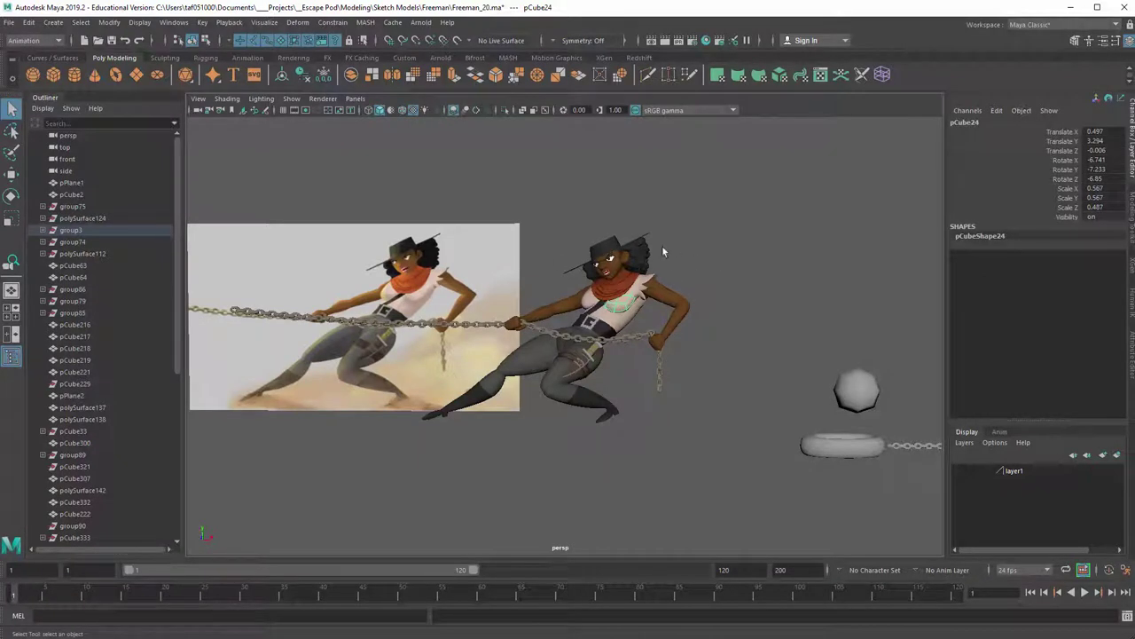
# Try the No Lights viewport lighting, return to default lighting, and clear the selection
pyautogui.click(227, 99)
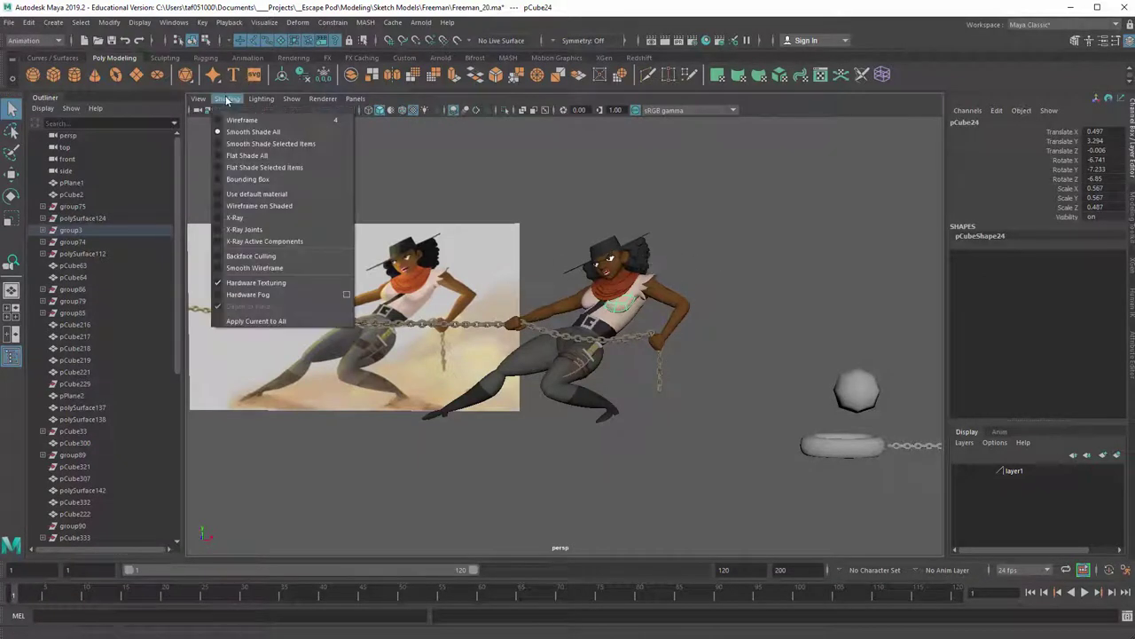
pyautogui.moveTo(261, 99)
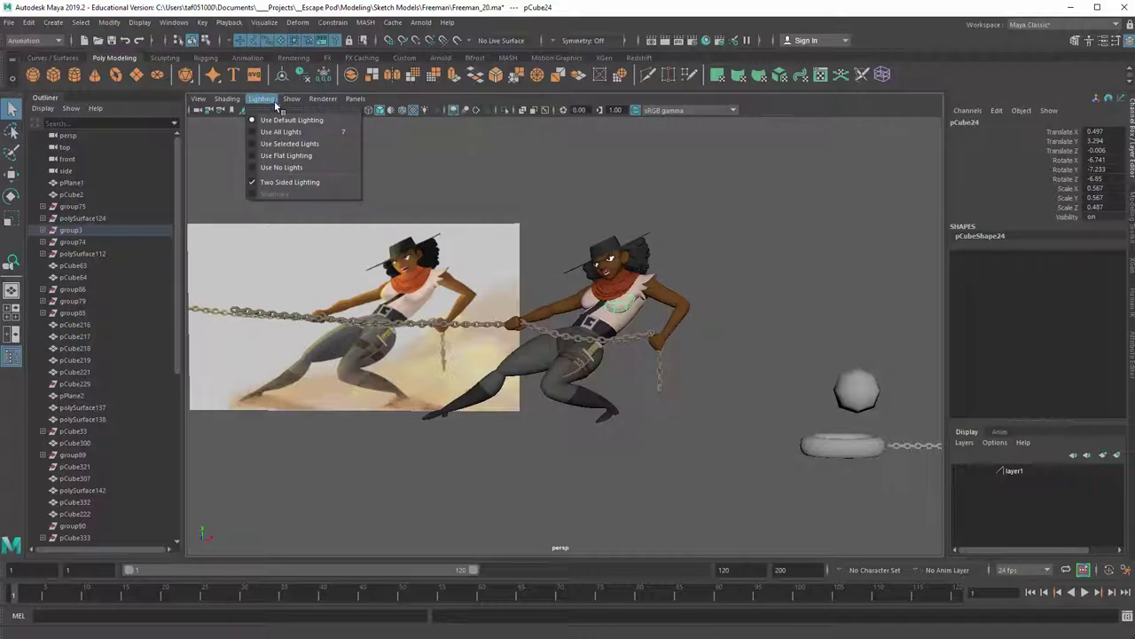
pyautogui.click(282, 167)
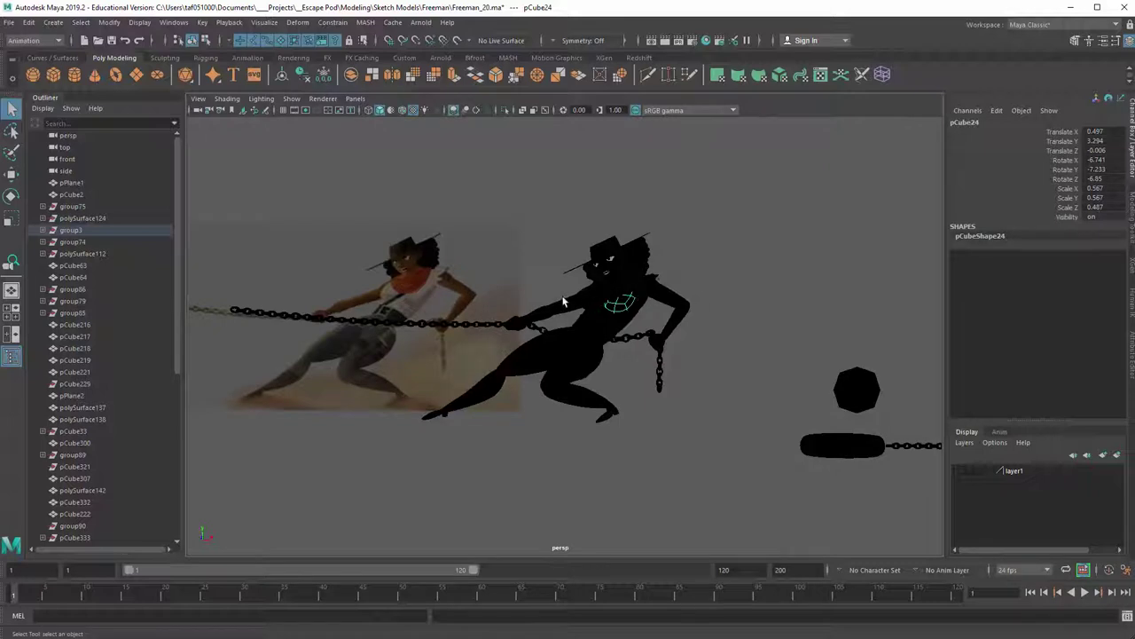
pyautogui.click(263, 99)
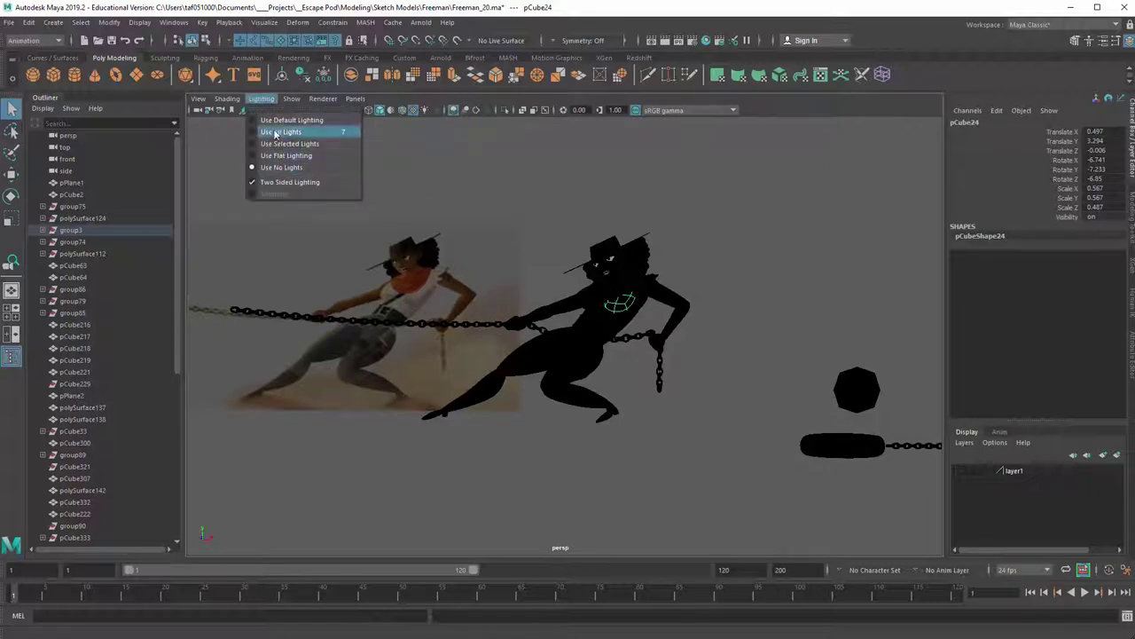
pyautogui.click(275, 121)
pyautogui.click(768, 222)
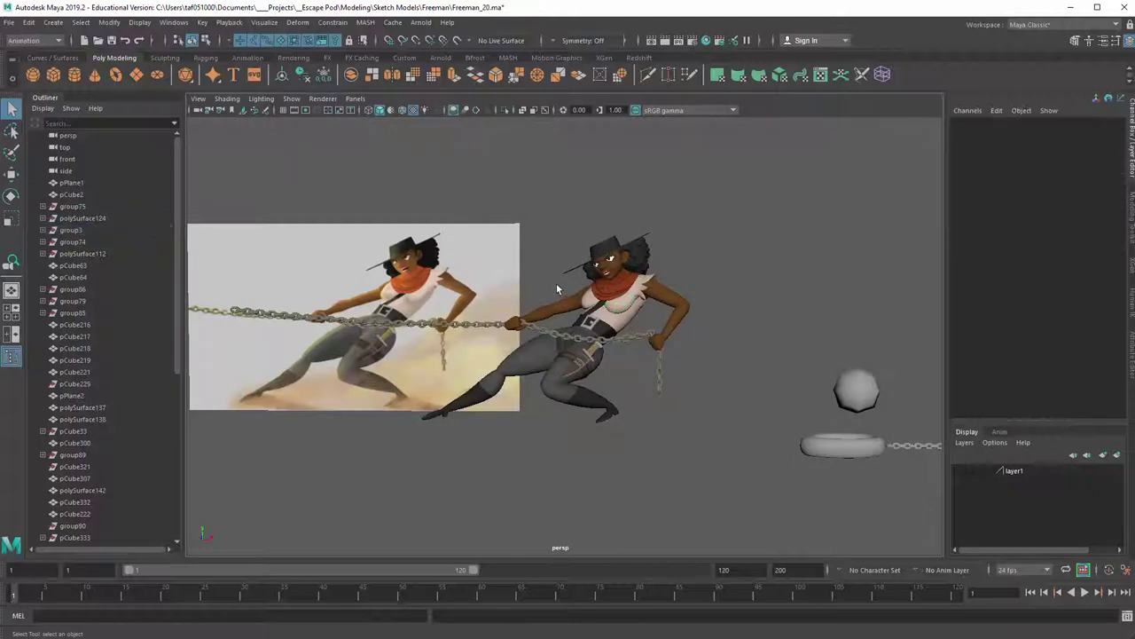
# Select the belt around the character's waist and focus the view on it
pyautogui.keyDown('alt'); pyautogui.moveTo(556, 283); pyautogui.dragTo(874, 413, button='right'); pyautogui.keyUp('alt')
pyautogui.keyDown('alt'); pyautogui.moveTo(509, 281); pyautogui.dragTo(900, 419, button='right'); pyautogui.keyUp('alt')
pyautogui.keyDown('alt'); pyautogui.moveTo(568, 328); pyautogui.dragTo(949, 469, button='right'); pyautogui.keyUp('alt')
pyautogui.keyDown('alt'); pyautogui.moveTo(571, 343); pyautogui.dragTo(477, 391, button='middle'); pyautogui.keyUp('alt')
pyautogui.click(487, 397)
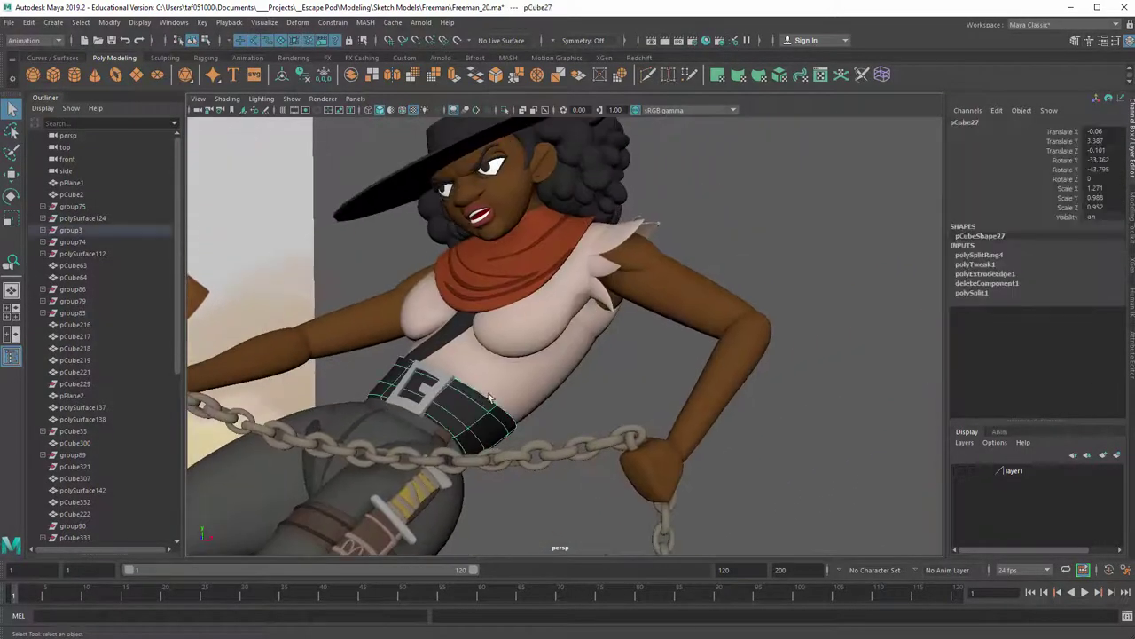
pyautogui.keyDown('alt'); pyautogui.moveTo(413, 362); pyautogui.dragTo(395, 362); pyautogui.keyUp('alt')
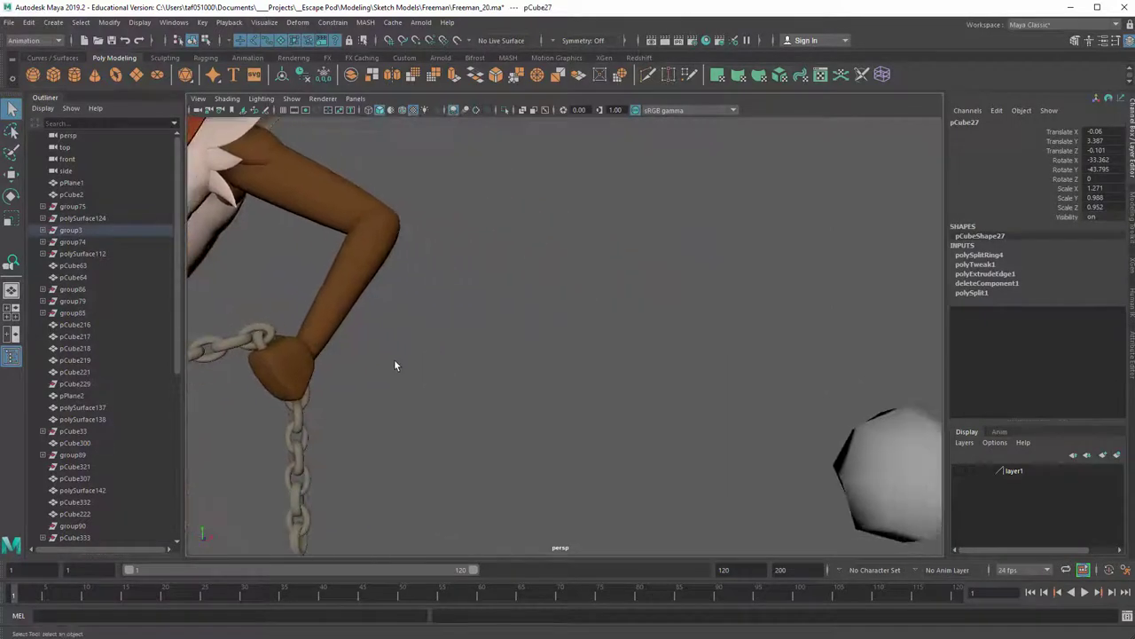
pyautogui.press('f')
# Examine the belt buckle's frame and prong from several angles, and compare them with the reference illustration
pyautogui.click(552, 235)
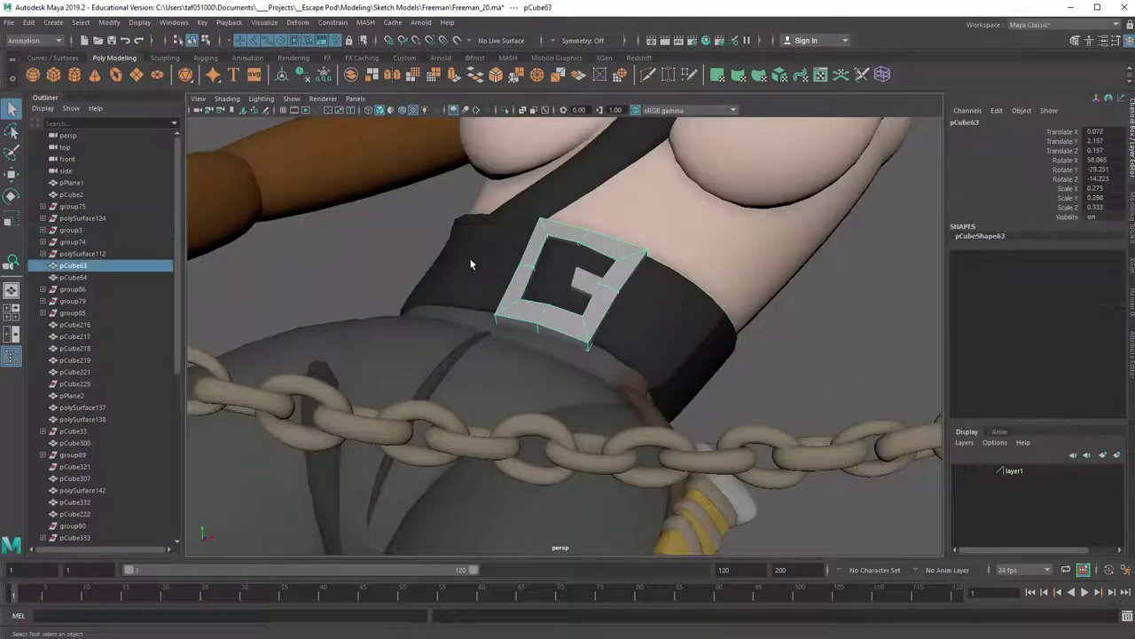
pyautogui.keyDown('alt'); pyautogui.moveTo(471, 263); pyautogui.dragTo(542, 283); pyautogui.keyUp('alt')
pyautogui.keyDown('alt'); pyautogui.moveTo(542, 283); pyautogui.dragTo(802, 389, button='right'); pyautogui.keyUp('alt')
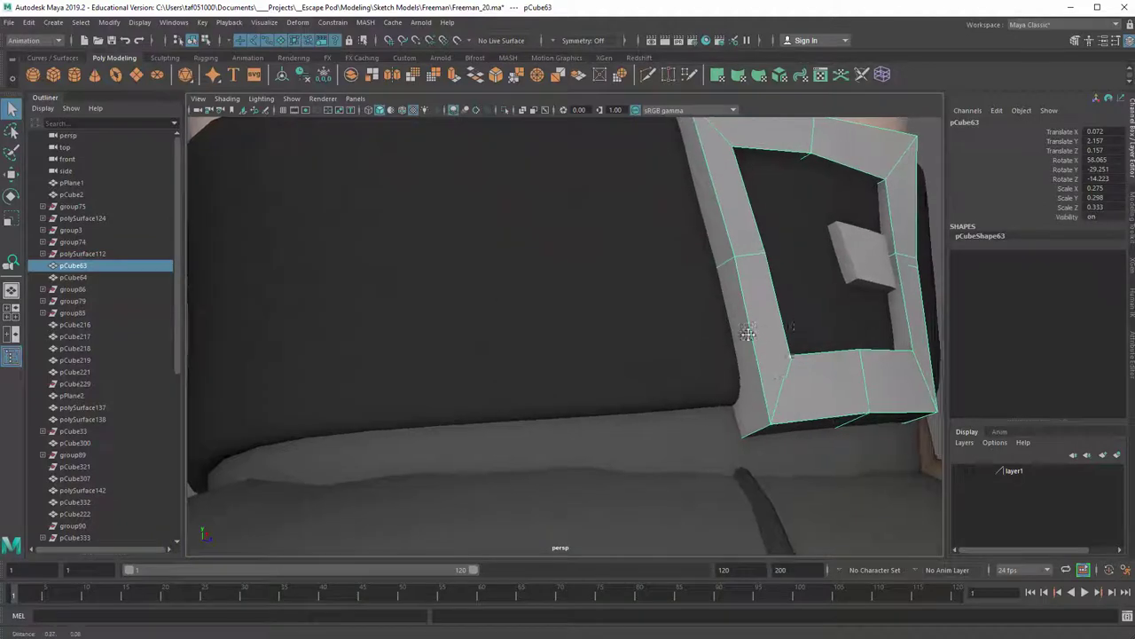
pyautogui.keyDown('alt'); pyautogui.moveTo(880, 256); pyautogui.dragTo(601, 347, button='middle'); pyautogui.keyUp('alt')
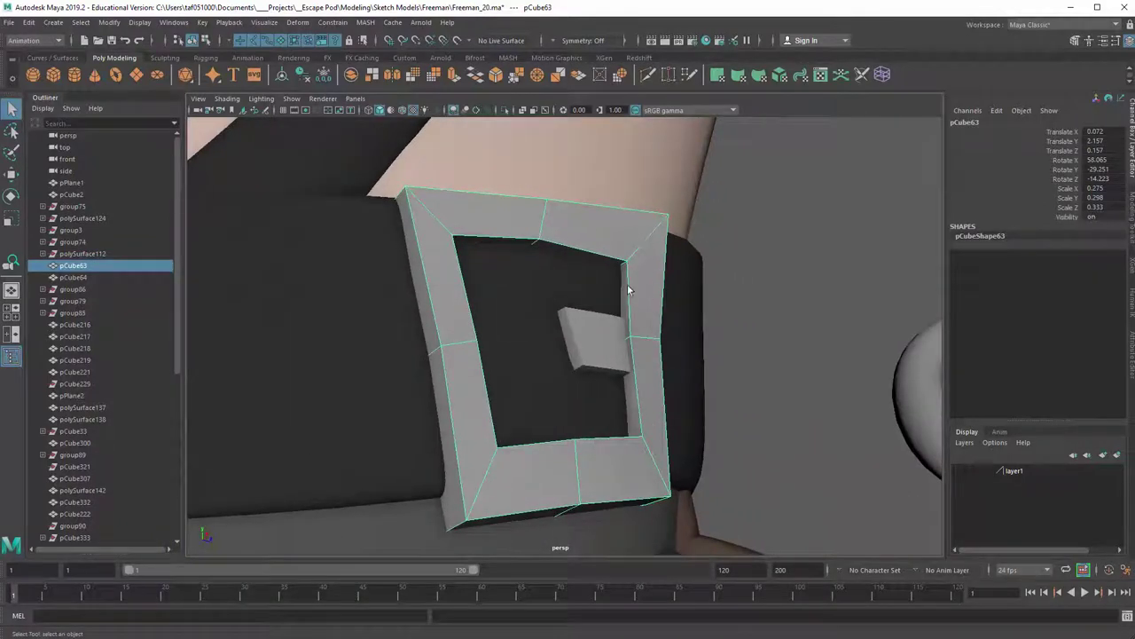
pyautogui.keyDown('alt'); pyautogui.moveTo(574, 292); pyautogui.dragTo(460, 219); pyautogui.keyUp('alt')
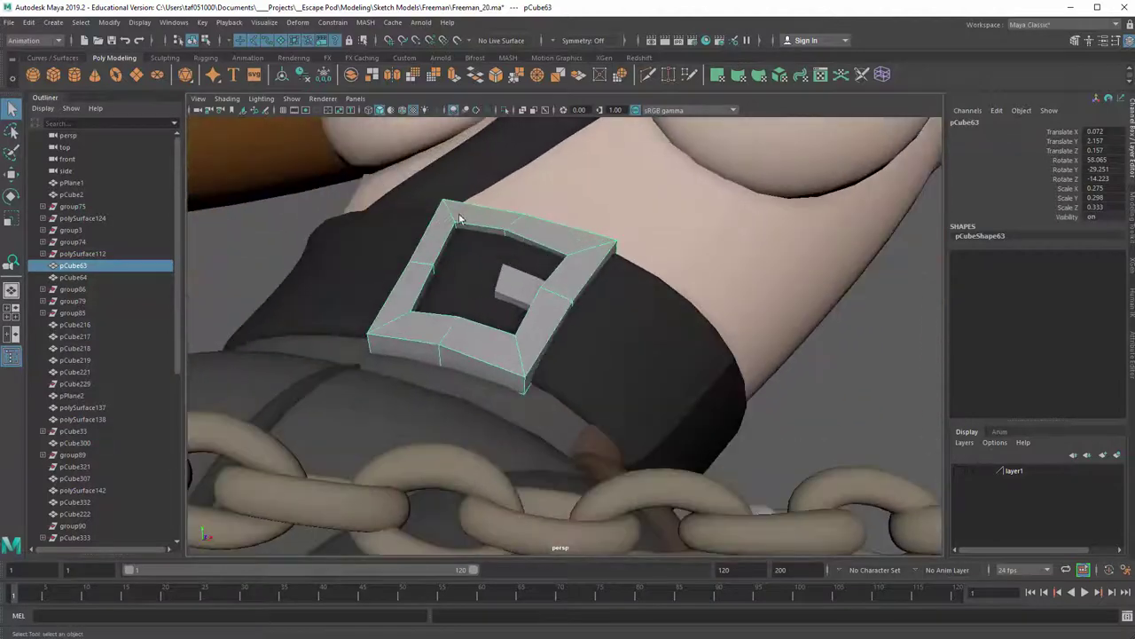
pyautogui.click(526, 281)
pyautogui.keyDown('alt'); pyautogui.moveTo(525, 280); pyautogui.dragTo(324, 312, button='right'); pyautogui.keyUp('alt')
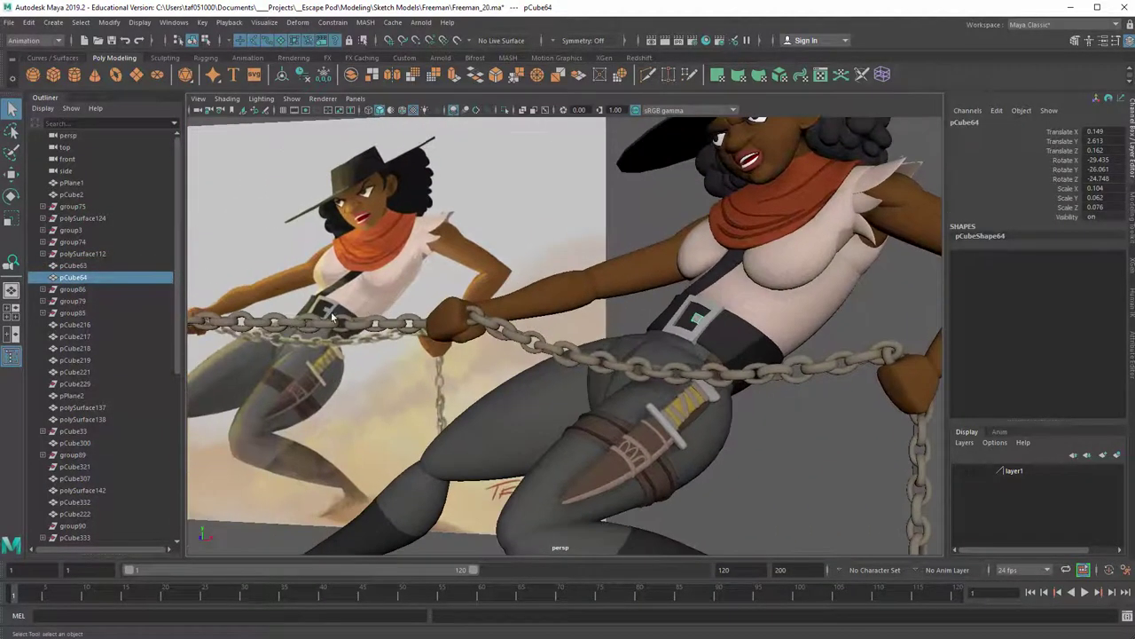
# Select the sheathed dagger on the character's thigh and hide all other objects
pyautogui.keyDown('alt'); pyautogui.moveTo(637, 353); pyautogui.dragTo(751, 278, button='right'); pyautogui.keyUp('alt')
pyautogui.keyDown('alt'); pyautogui.moveTo(753, 278); pyautogui.dragTo(799, 303); pyautogui.keyUp('alt')
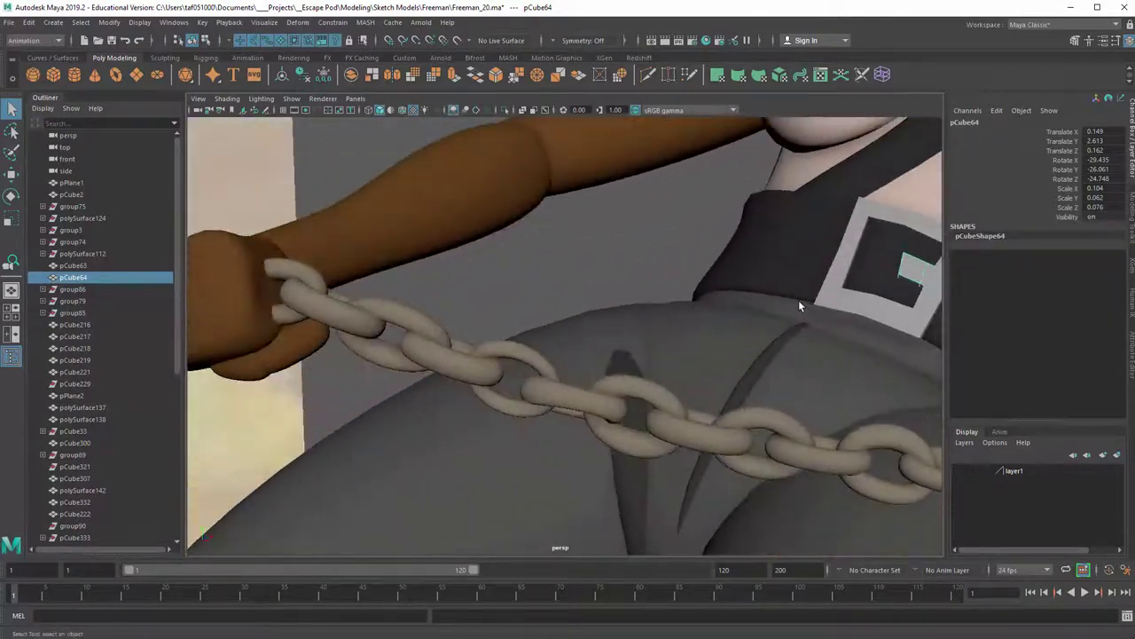
pyautogui.keyDown('alt'); pyautogui.moveTo(800, 304); pyautogui.dragTo(676, 353, button='right'); pyautogui.keyUp('alt')
pyautogui.keyDown('alt'); pyautogui.moveTo(676, 353); pyautogui.dragTo(502, 322); pyautogui.keyUp('alt')
pyautogui.keyDown('alt'); pyautogui.moveTo(502, 322); pyautogui.dragTo(587, 447, button='right'); pyautogui.keyUp('alt')
pyautogui.keyDown('alt'); pyautogui.moveTo(588, 446); pyautogui.dragTo(651, 302, button='middle'); pyautogui.keyUp('alt')
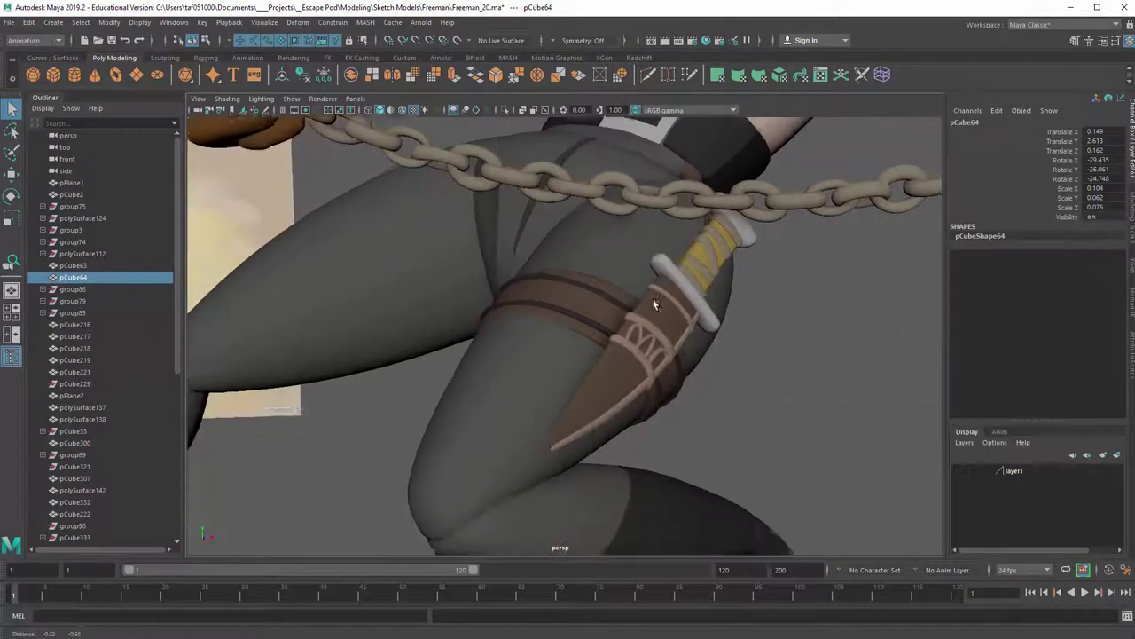
pyautogui.keyDown('alt'); pyautogui.moveTo(651, 301); pyautogui.dragTo(475, 366); pyautogui.keyUp('alt')
pyautogui.keyDown('alt'); pyautogui.moveTo(477, 367); pyautogui.dragTo(606, 317, button='right'); pyautogui.keyUp('alt')
pyautogui.click(587, 303)
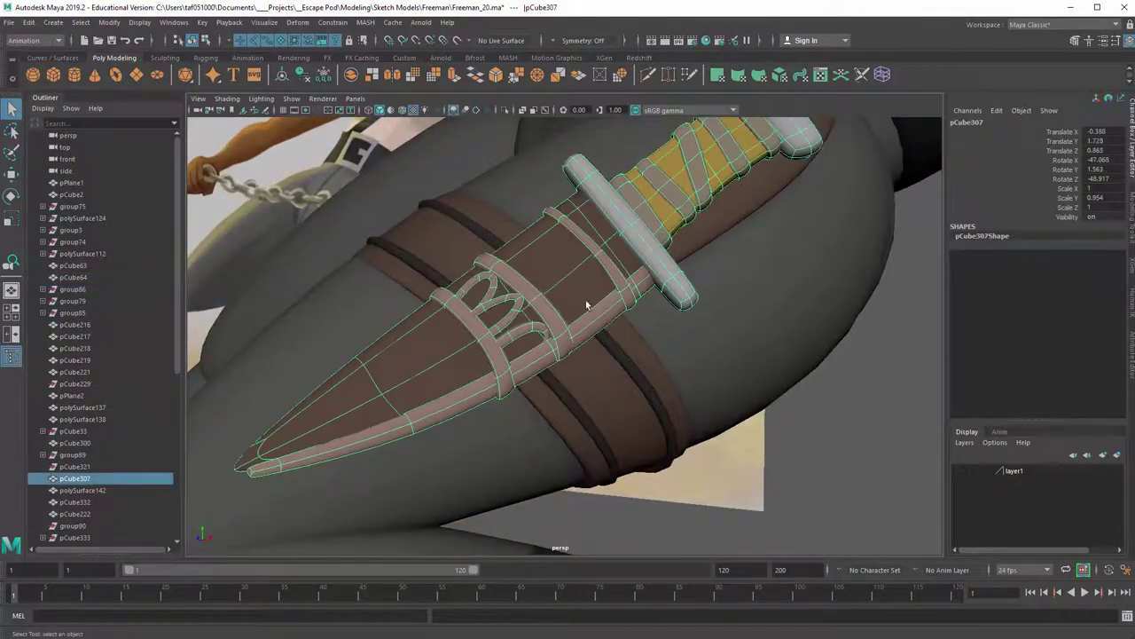
pyautogui.keyDown('alt'); pyautogui.moveTo(586, 305); pyautogui.dragTo(586, 353); pyautogui.keyUp('alt')
pyautogui.hotkey('alt', 'h')
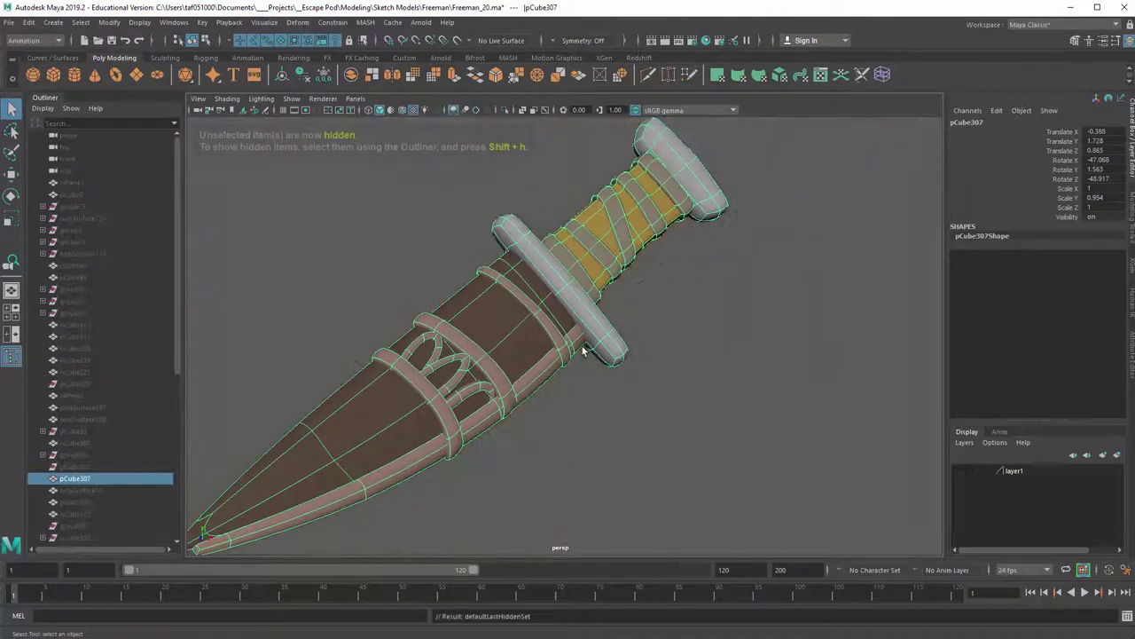
# Separate the combined dagger mesh into its individual pieces and clear the selection
pyautogui.keyDown('alt'); pyautogui.moveTo(696, 328); pyautogui.dragTo(610, 331, button='right'); pyautogui.keyUp('alt')
pyautogui.keyDown('shift'); pyautogui.moveTo(687, 390); pyautogui.dragTo(671, 343, button='right'); pyautogui.keyUp('shift')
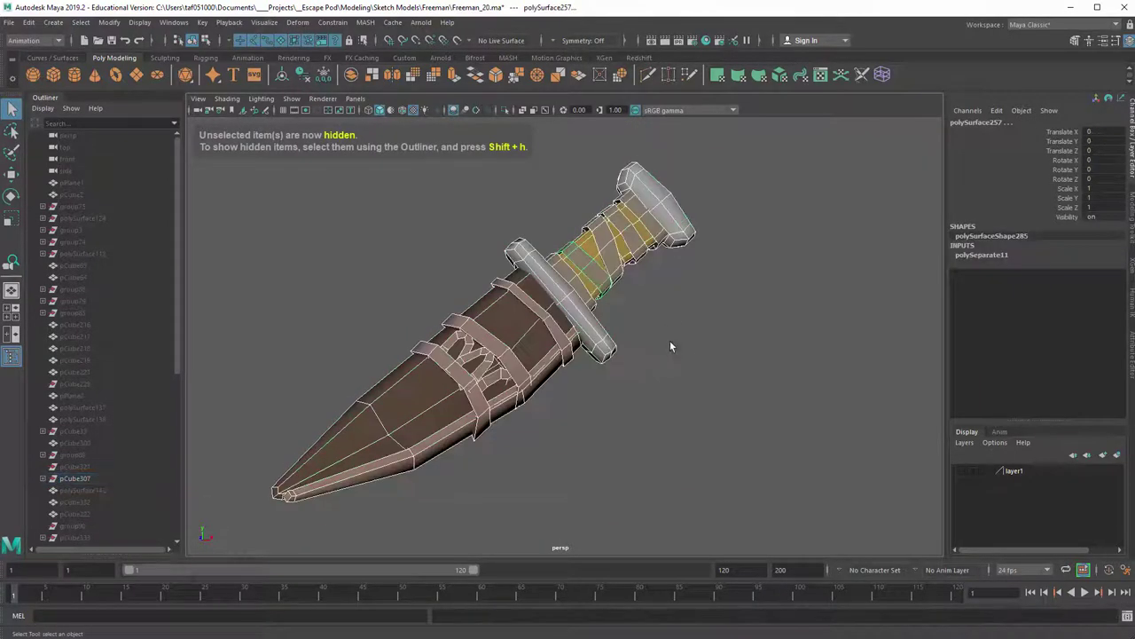
pyautogui.click(669, 342)
# Isolate the brown sheath body from the other dagger pieces and display it smoothed
pyautogui.keyDown('alt'); pyautogui.moveTo(622, 336); pyautogui.dragTo(514, 344); pyautogui.keyUp('alt')
pyautogui.click(632, 390)
pyautogui.hotkey('alt', 'h')
pyautogui.keyDown('alt'); pyautogui.moveTo(343, 406); pyautogui.dragTo(425, 351, button='middle'); pyautogui.keyUp('alt')
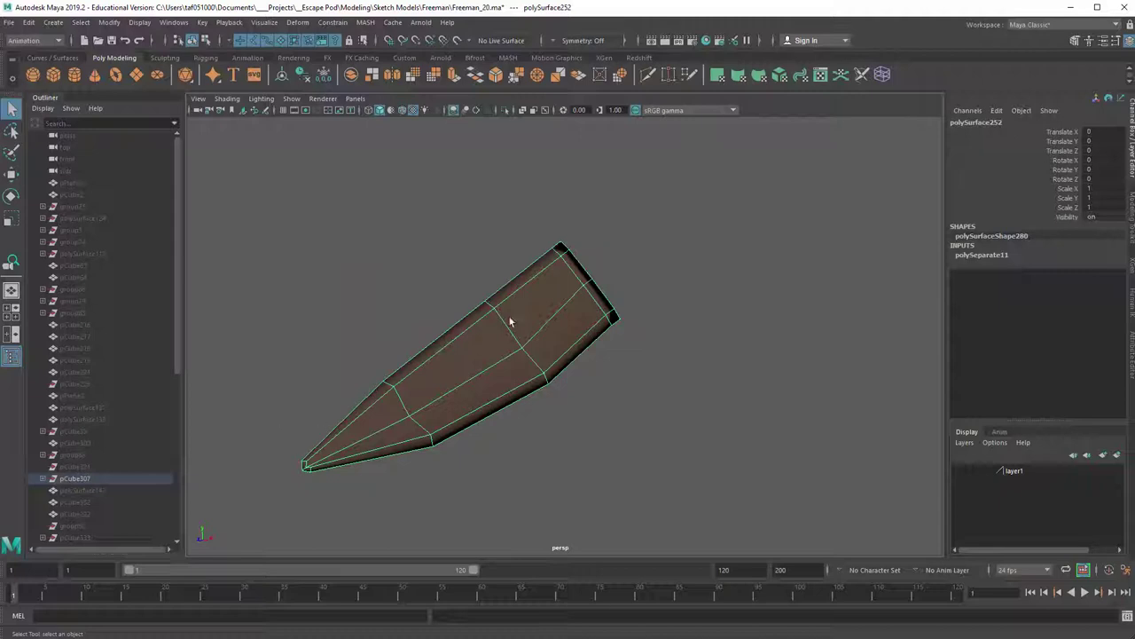
pyautogui.keyDown('alt'); pyautogui.moveTo(579, 270); pyautogui.dragTo(374, 257); pyautogui.keyUp('alt')
pyautogui.press('3')
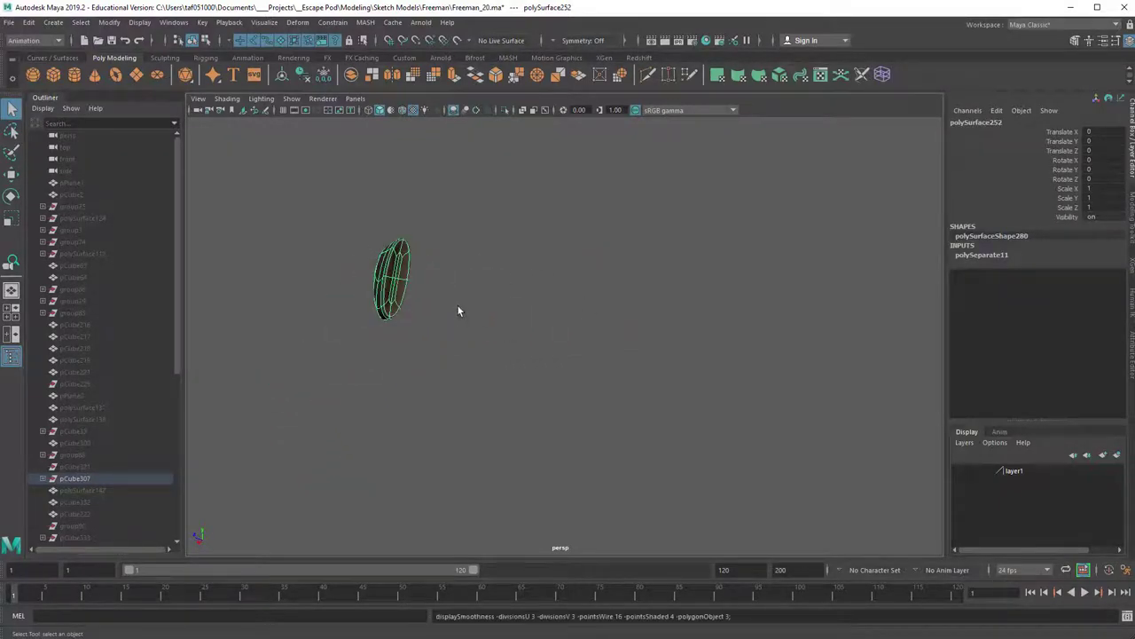
# Examine the smoothed sheath body from several sides, and unhide the other dagger pieces
pyautogui.keyDown('alt'); pyautogui.moveTo(535, 302); pyautogui.dragTo(436, 304); pyautogui.keyUp('alt')
pyautogui.keyDown('alt'); pyautogui.moveTo(436, 305); pyautogui.dragTo(468, 325, button='right'); pyautogui.keyUp('alt')
pyautogui.keyDown('alt'); pyautogui.moveTo(586, 324); pyautogui.dragTo(652, 285); pyautogui.keyUp('alt')
pyautogui.click(421, 255)
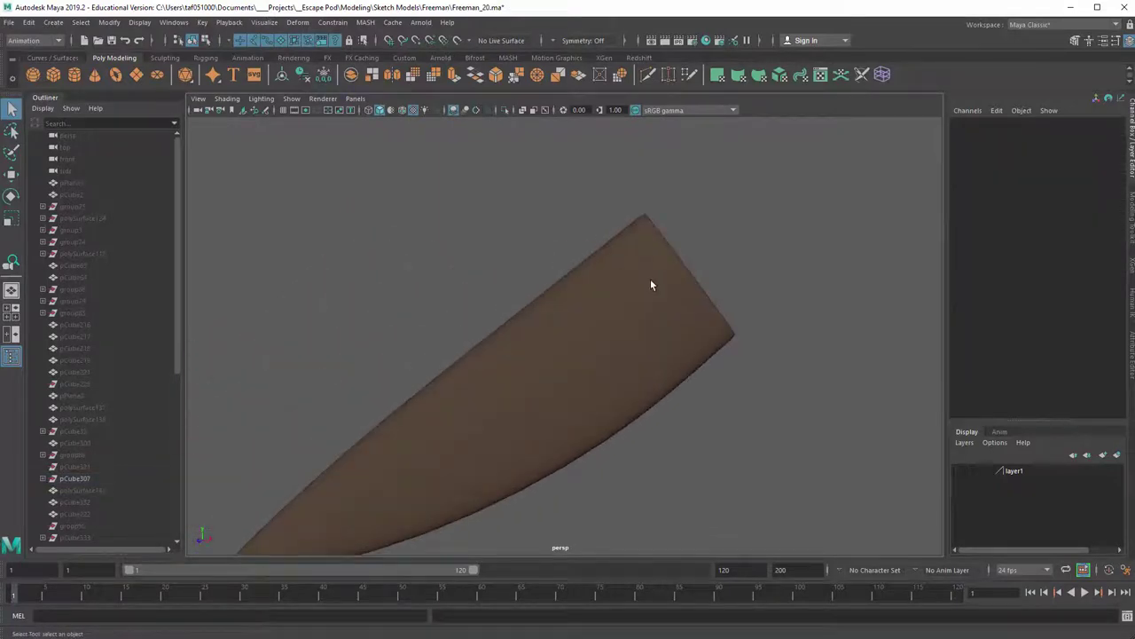
pyautogui.hotkey('ctrl', 'shift', 'h')
# Select the middle band wrapped across the sheath and view it with the whole dagger
pyautogui.click(557, 343)
pyautogui.keyDown('alt'); pyautogui.moveTo(557, 343); pyautogui.dragTo(614, 374); pyautogui.keyUp('alt')
pyautogui.keyDown('alt'); pyautogui.moveTo(614, 375); pyautogui.dragTo(493, 311, button='right'); pyautogui.keyUp('alt')
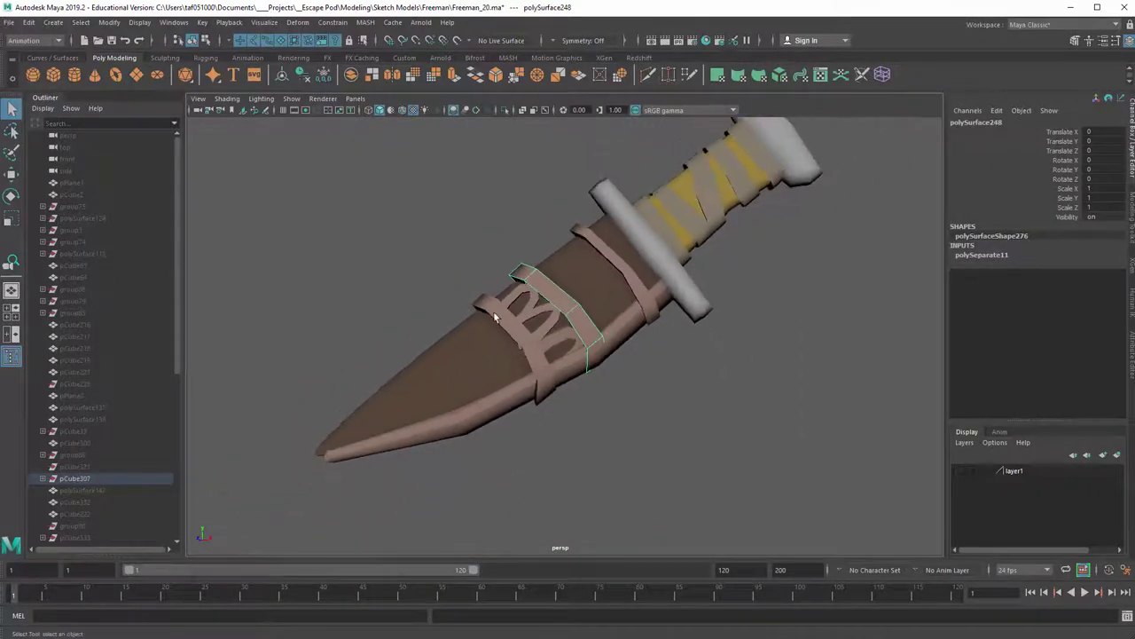
# Isolate the brown sheath body from the other dagger pieces, and hide a duplicate of it as a backup
pyautogui.click(461, 335)
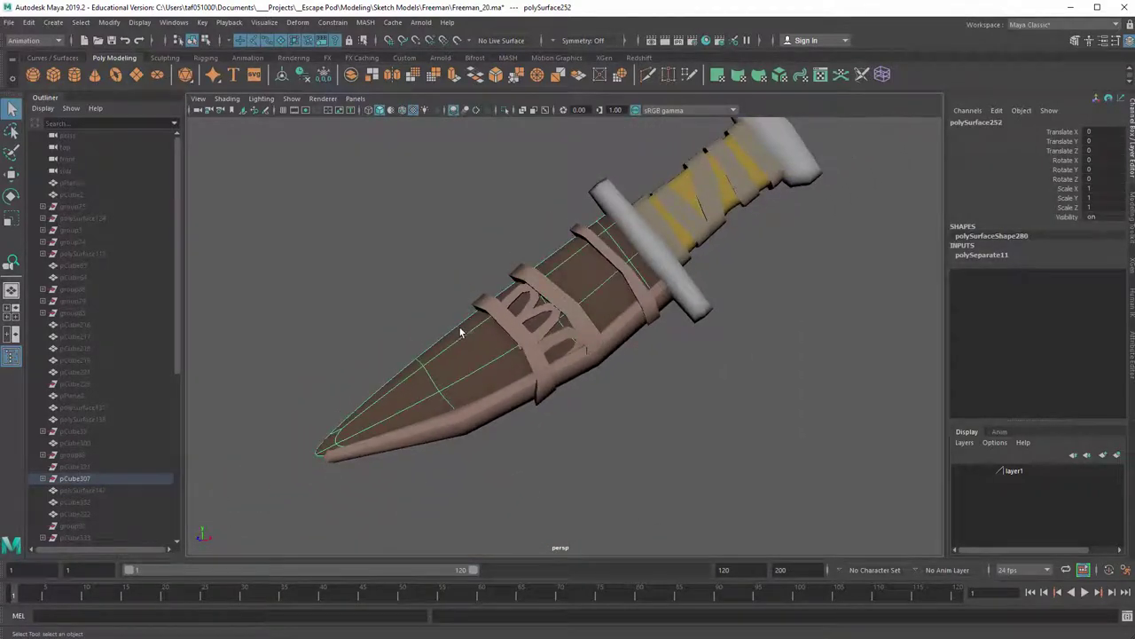
pyautogui.hotkey('alt', 'h')
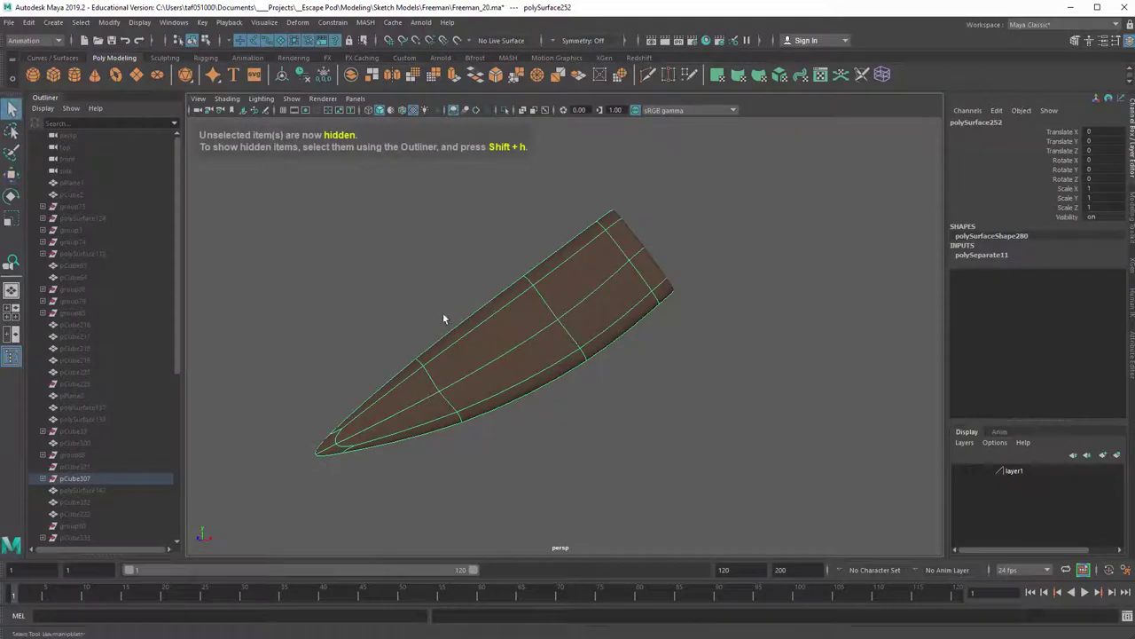
pyautogui.keyDown('alt'); pyautogui.moveTo(444, 319); pyautogui.dragTo(586, 353, button='right'); pyautogui.keyUp('alt')
pyautogui.keyDown('alt'); pyautogui.moveTo(674, 313); pyautogui.dragTo(611, 367, button='right'); pyautogui.keyUp('alt')
pyautogui.click(435, 352)
pyautogui.press('w')
pyautogui.scroll(2, 610, 367)
pyautogui.hotkey('ctrl', 'h')
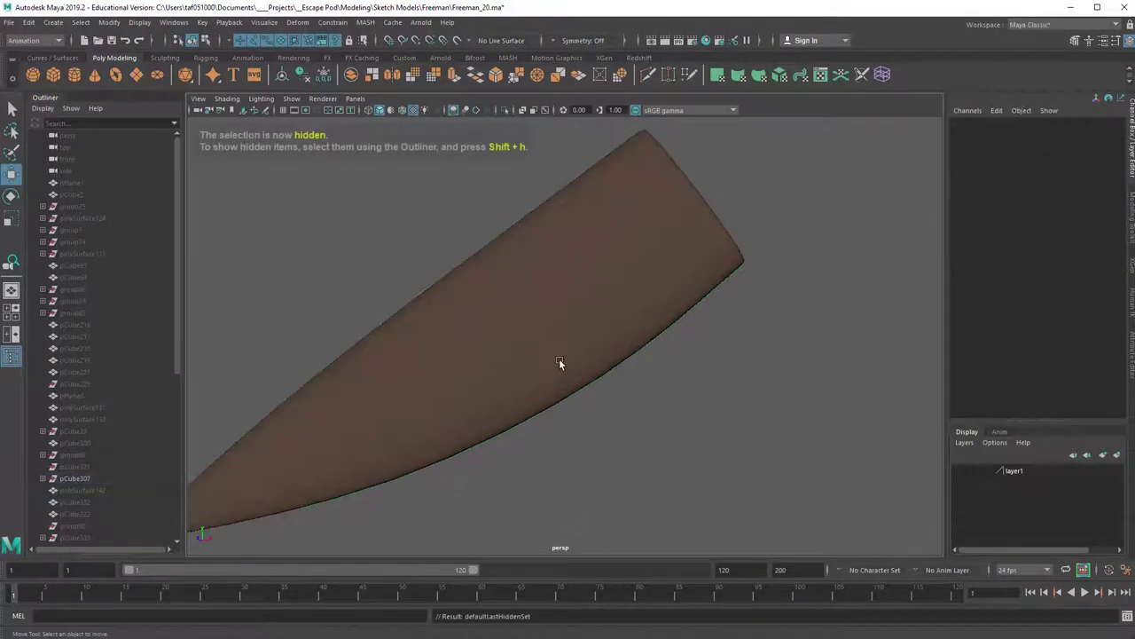
# Display the visible sheath body unsmoothed and insert an edge loop just on the tip side of its middle loop
pyautogui.click(511, 319)
pyautogui.keyDown('alt'); pyautogui.moveTo(488, 322); pyautogui.dragTo(524, 324, button='right'); pyautogui.keyUp('alt')
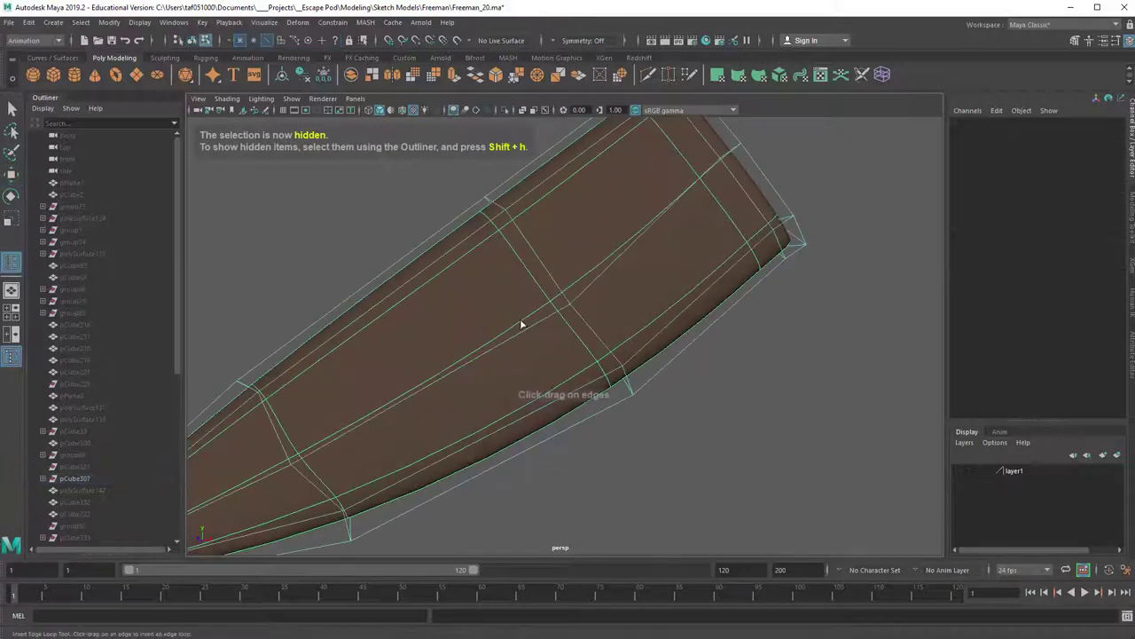
pyautogui.click(524, 324)
pyautogui.press('q')
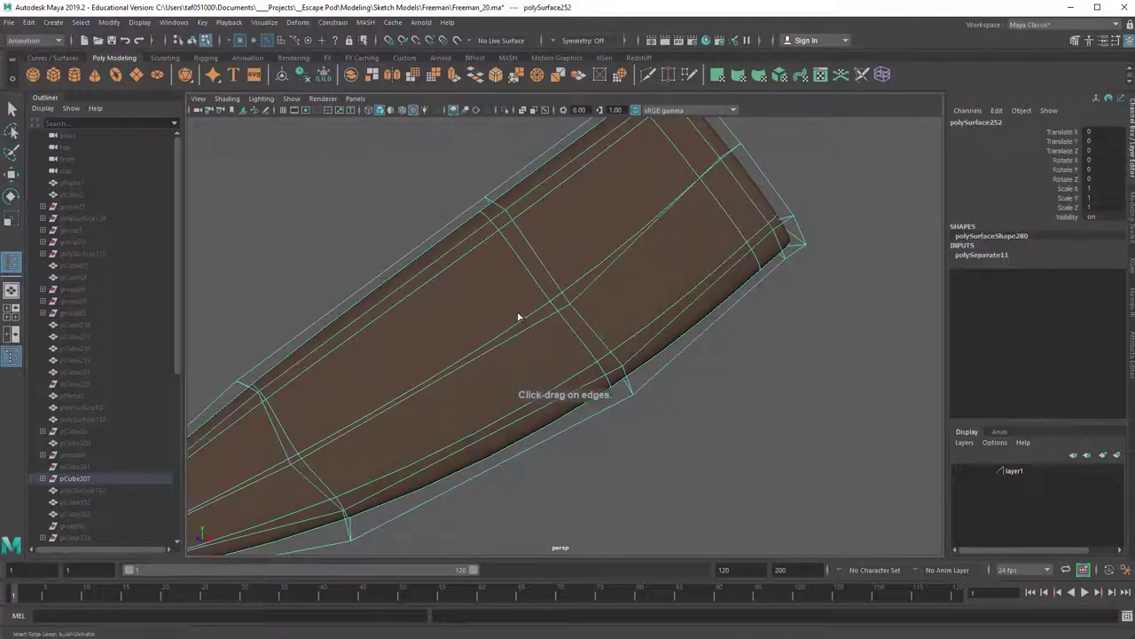
pyautogui.press('1')
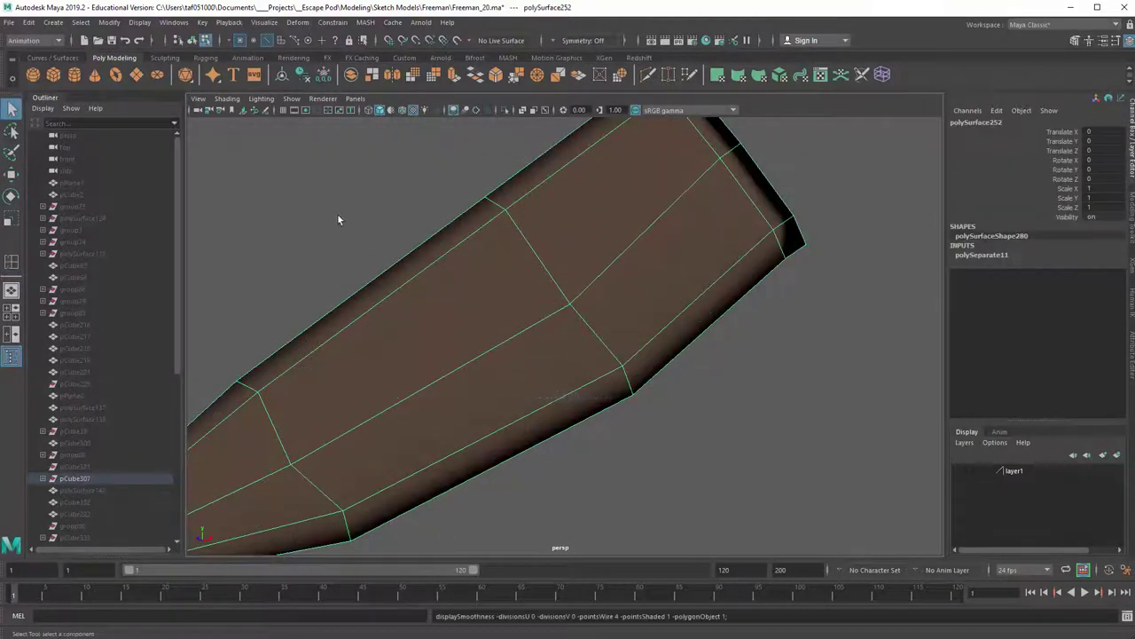
pyautogui.click(338, 220)
pyautogui.press('g')
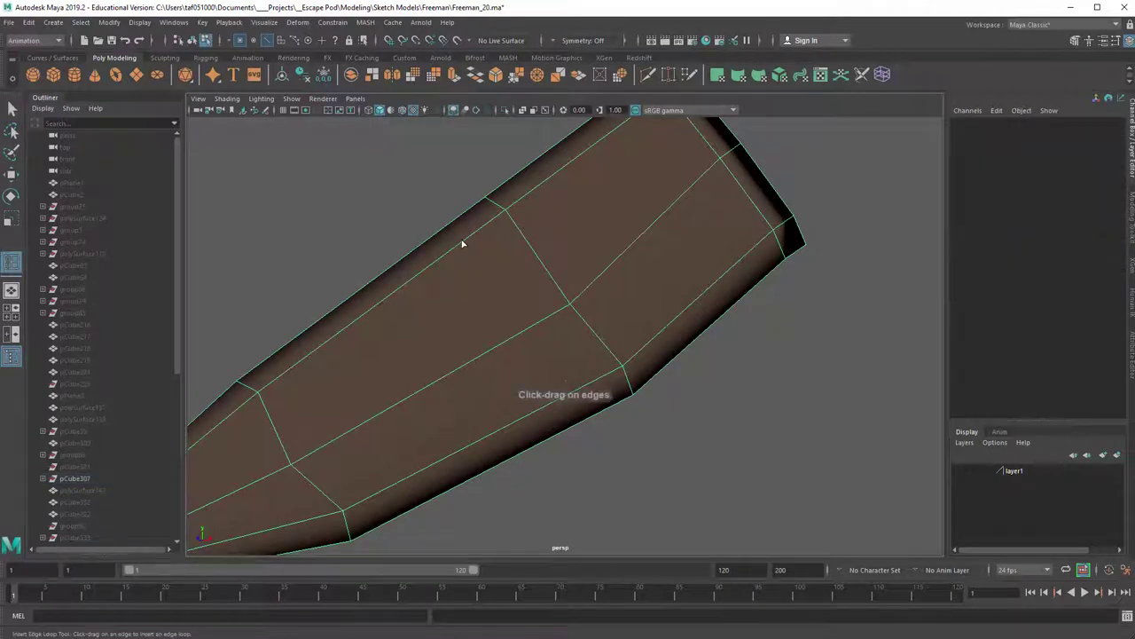
pyautogui.click(462, 243)
pyautogui.press('q')
# Select the narrow strip of faces across the front of the sheath, between the new edge loop and the middle loop
pyautogui.moveTo(524, 240); pyautogui.dragTo(529, 275, button='right')
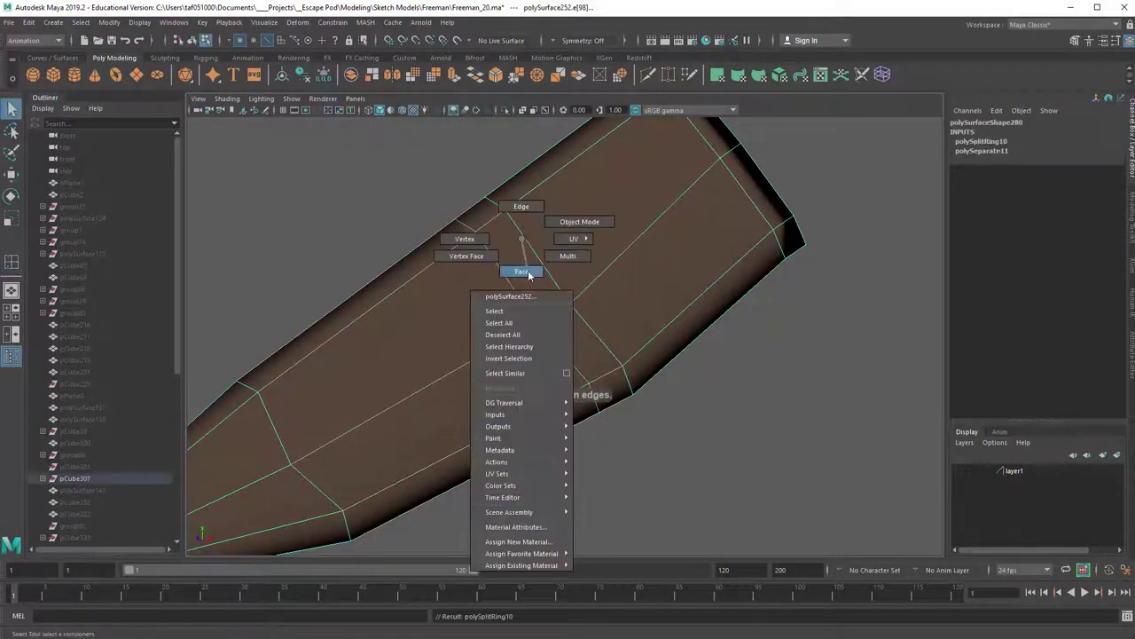
pyautogui.click(492, 222)
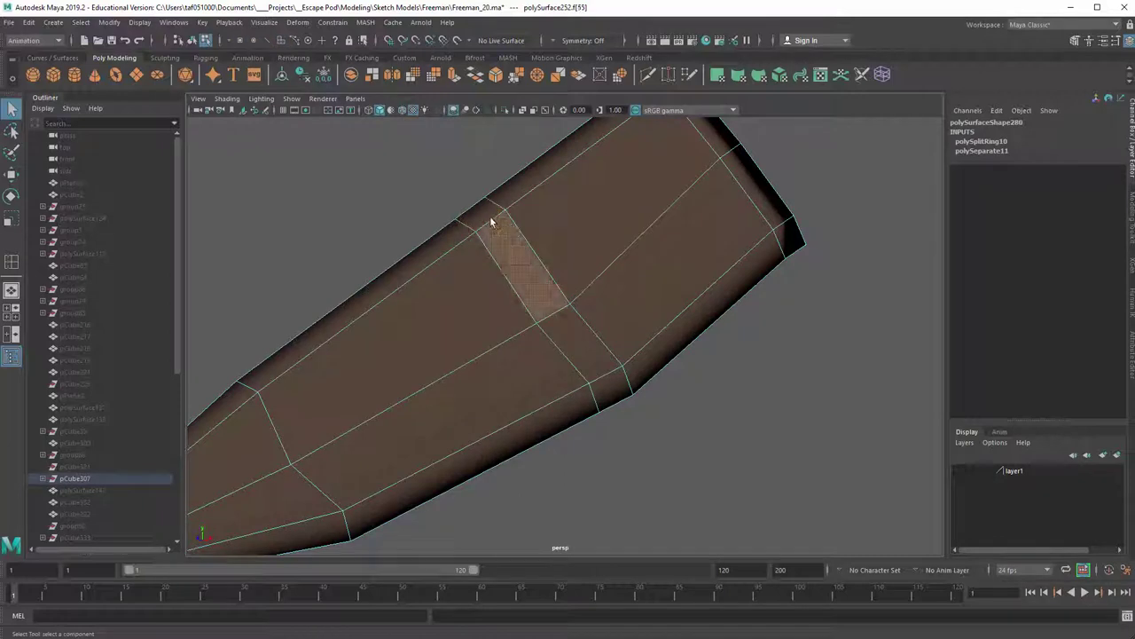
pyautogui.doubleClick(488, 217)
pyautogui.click(583, 284)
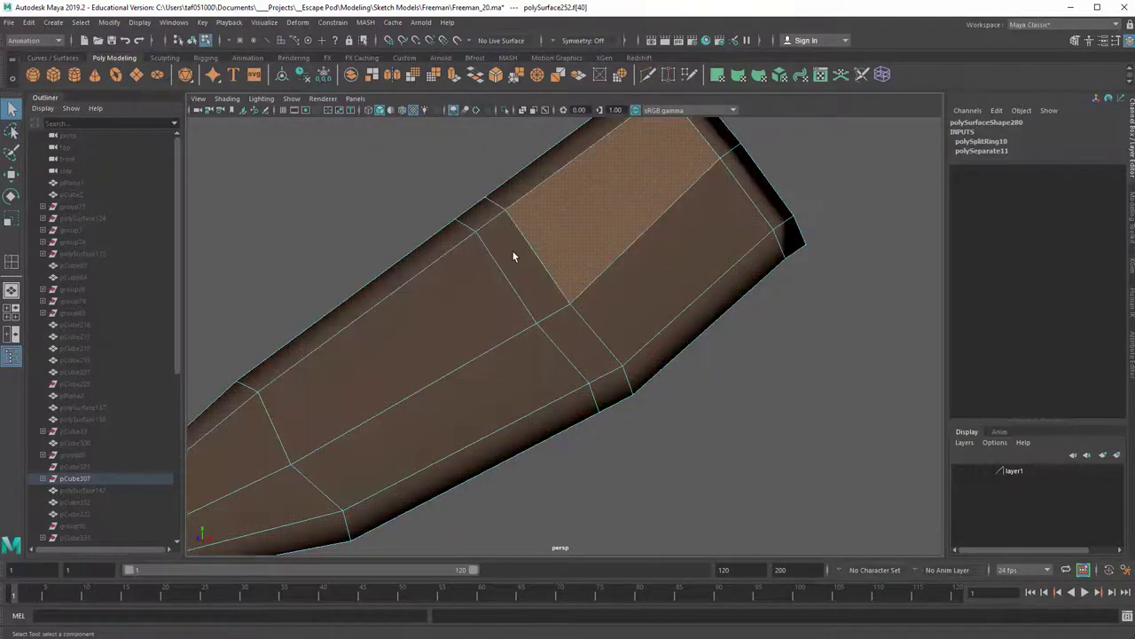
pyautogui.rightClick(513, 254)
pyautogui.click(481, 215)
pyautogui.click(497, 230)
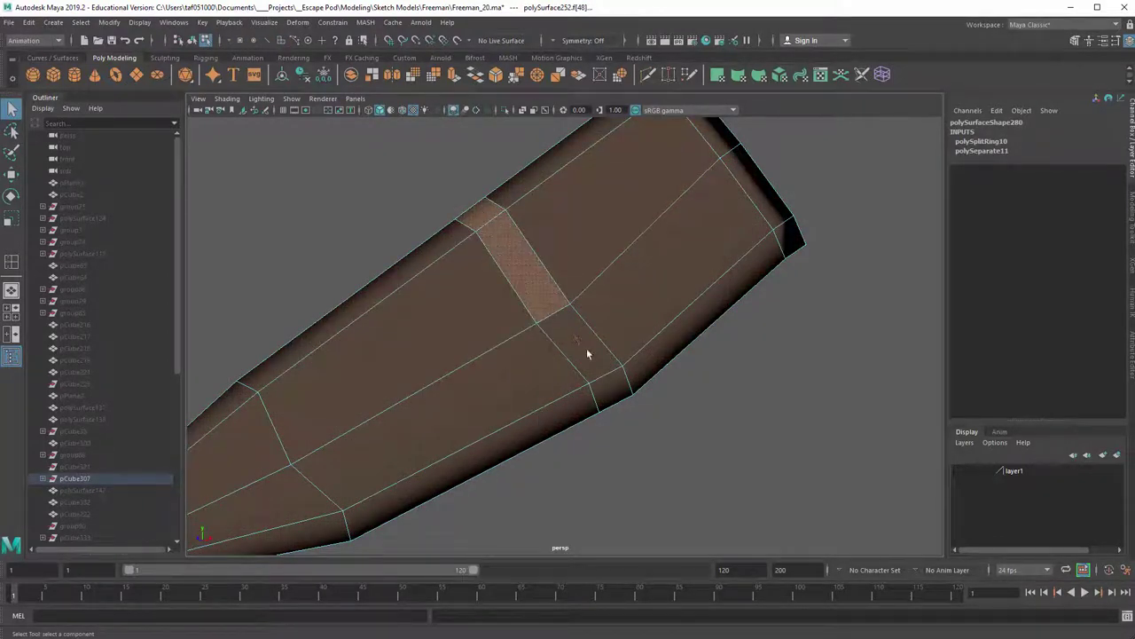
pyautogui.keyDown('shift'); pyautogui.click(624, 386); pyautogui.keyUp('shift')
# Extend the face selection along the sheath's edges and back so the narrow strip runs all the way around
pyautogui.keyDown('alt'); pyautogui.moveTo(658, 325); pyautogui.dragTo(520, 286); pyautogui.keyUp('alt')
pyautogui.keyDown('alt'); pyautogui.moveTo(520, 286); pyautogui.dragTo(581, 284, button='middle'); pyautogui.keyUp('alt')
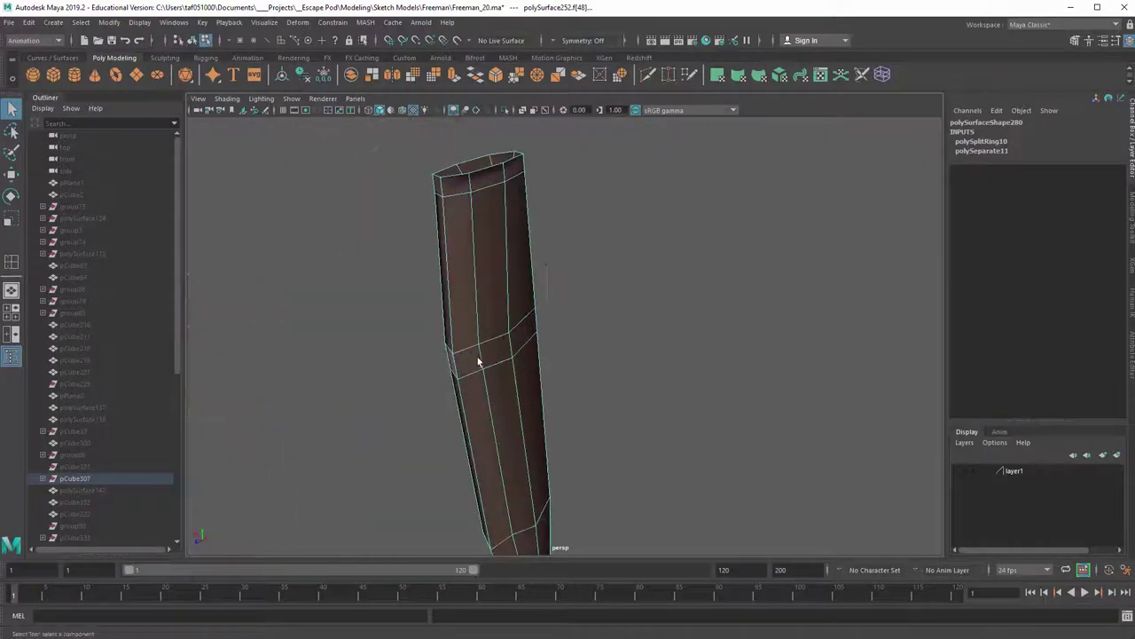
pyautogui.keyDown('shift'); pyautogui.click(472, 361); pyautogui.keyUp('shift')
pyautogui.keyDown('shift'); pyautogui.click(496, 351); pyautogui.keyUp('shift')
pyautogui.keyDown('shift'); pyautogui.click(532, 332); pyautogui.keyUp('shift')
pyautogui.keyDown('alt'); pyautogui.moveTo(688, 267); pyautogui.dragTo(589, 306); pyautogui.keyUp('alt')
pyautogui.keyDown('alt'); pyautogui.moveTo(589, 306); pyautogui.dragTo(720, 230, button='middle'); pyautogui.keyUp('alt')
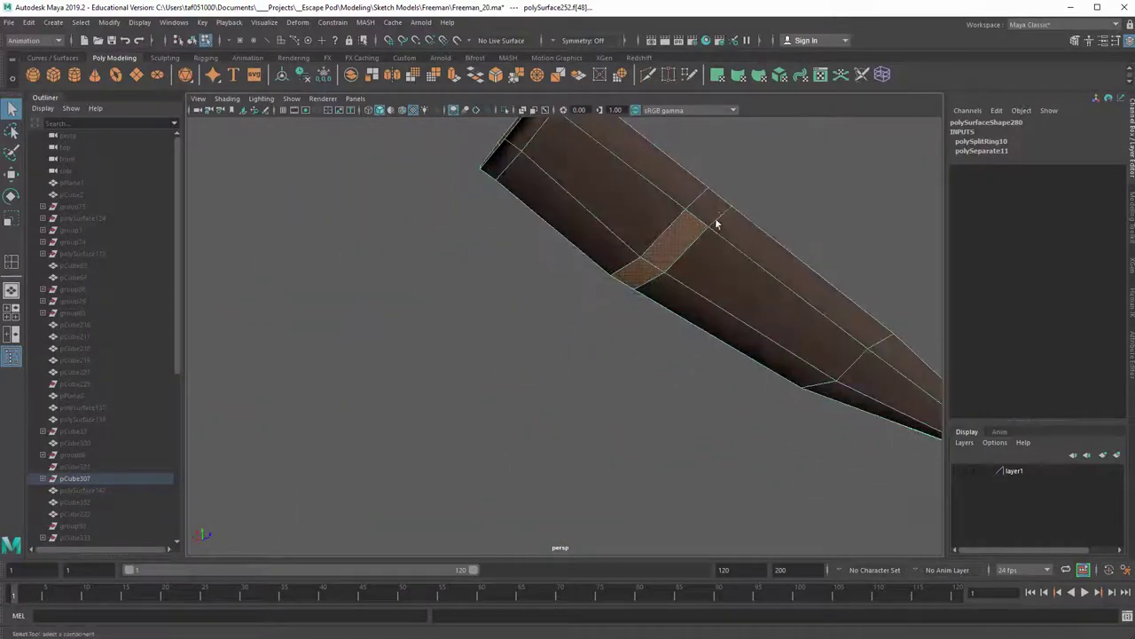
pyautogui.keyDown('shift'); pyautogui.click(716, 211); pyautogui.keyUp('shift')
# Extract the selected ring of faces into a separate band mesh and return to object selection
pyautogui.press('g')
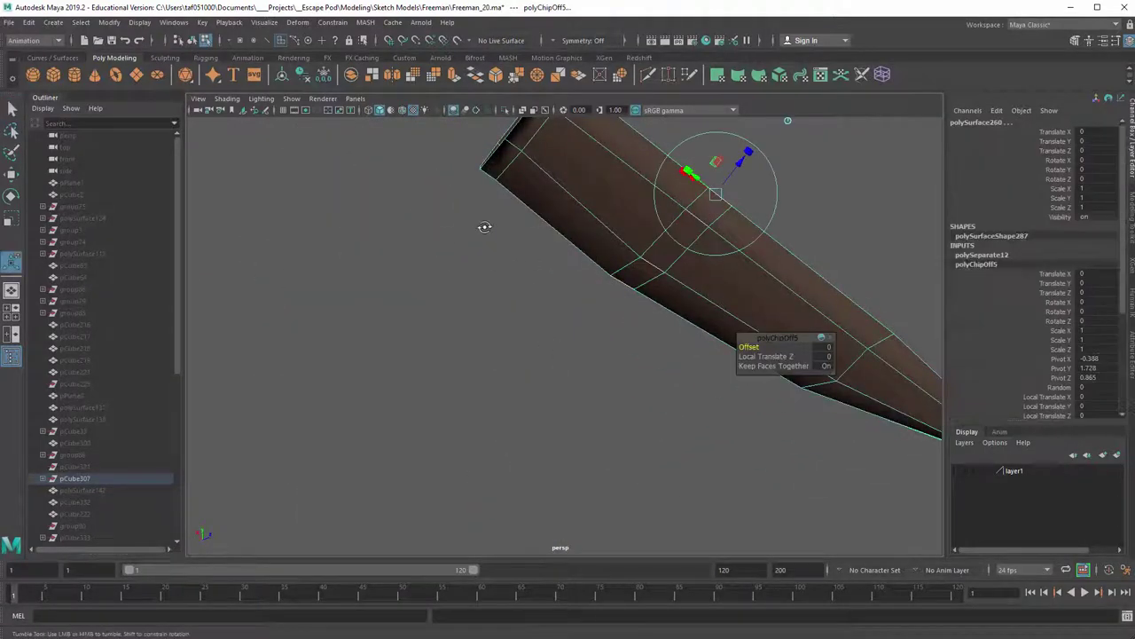
pyautogui.keyDown('alt'); pyautogui.moveTo(485, 228); pyautogui.dragTo(720, 200); pyautogui.keyUp('alt')
pyautogui.click(193, 41)
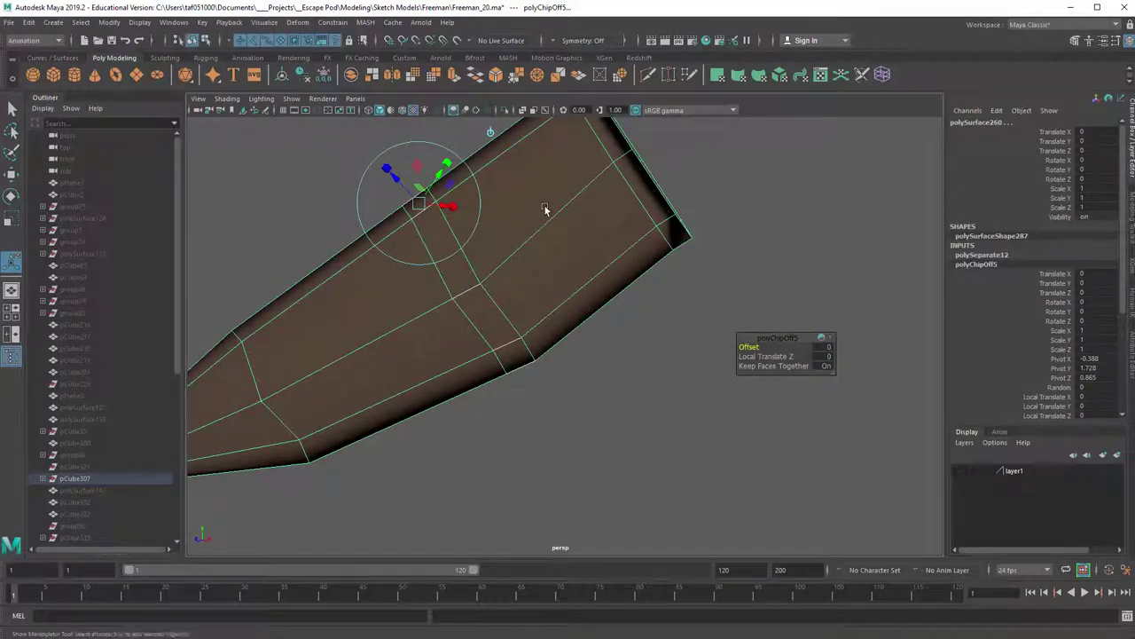
# Delete the leftover cut sheath mesh, bring back the hidden smooth sheath, and select the extracted band around it
pyautogui.click(544, 206)
pyautogui.press('Delete')
pyautogui.hotkey('ctrl', 'z')
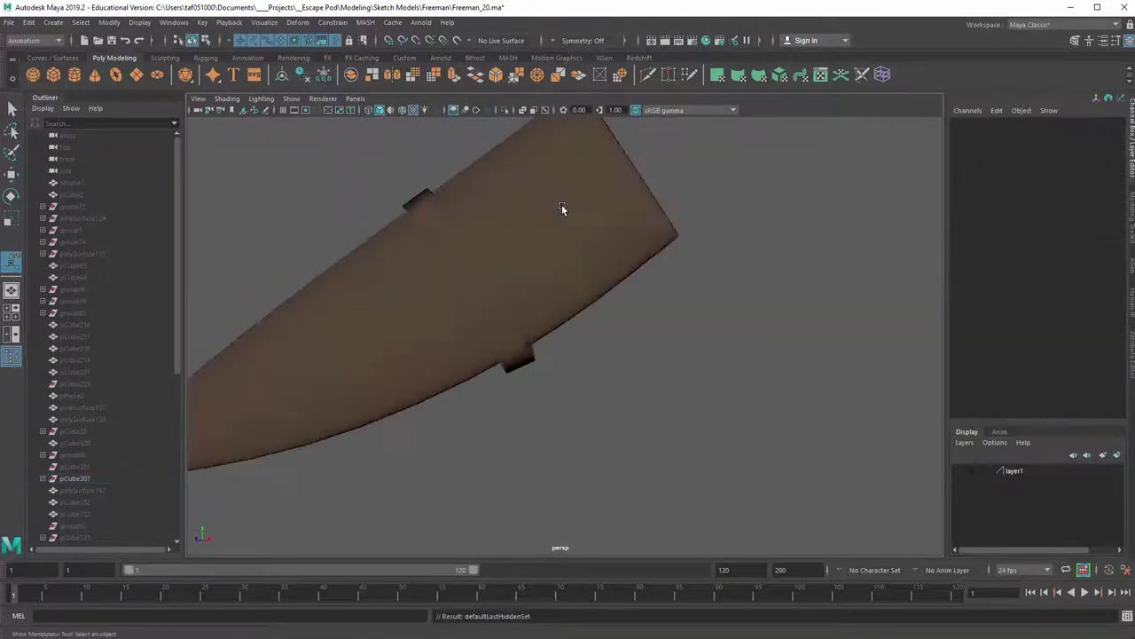
pyautogui.click(479, 306)
pyautogui.keyDown('alt'); pyautogui.moveTo(479, 306); pyautogui.dragTo(495, 176); pyautogui.keyUp('alt')
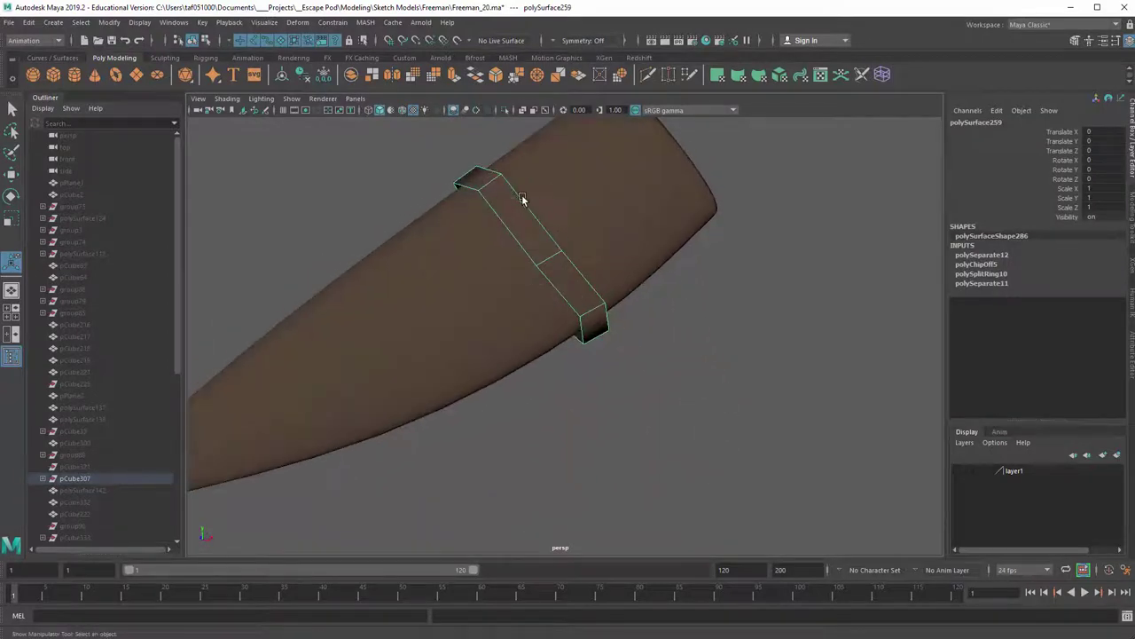
# Hide the extracted band and make all hidden objects in the scene visible again
pyautogui.hotkey('ctrl', 'shift', 'h')
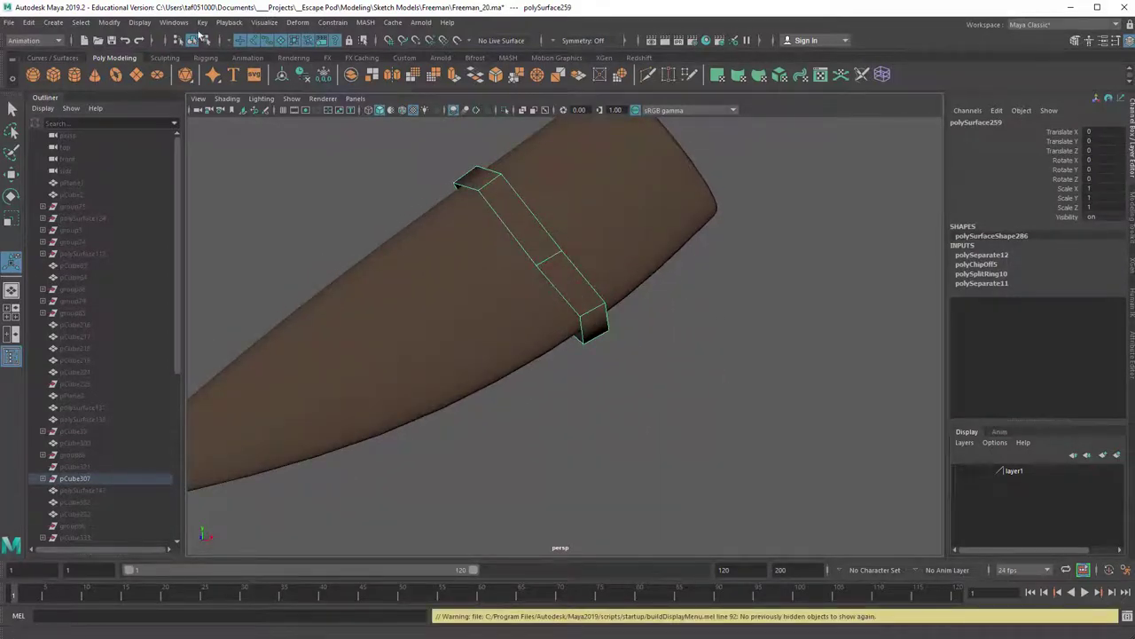
pyautogui.hotkey('ctrl', 'h')
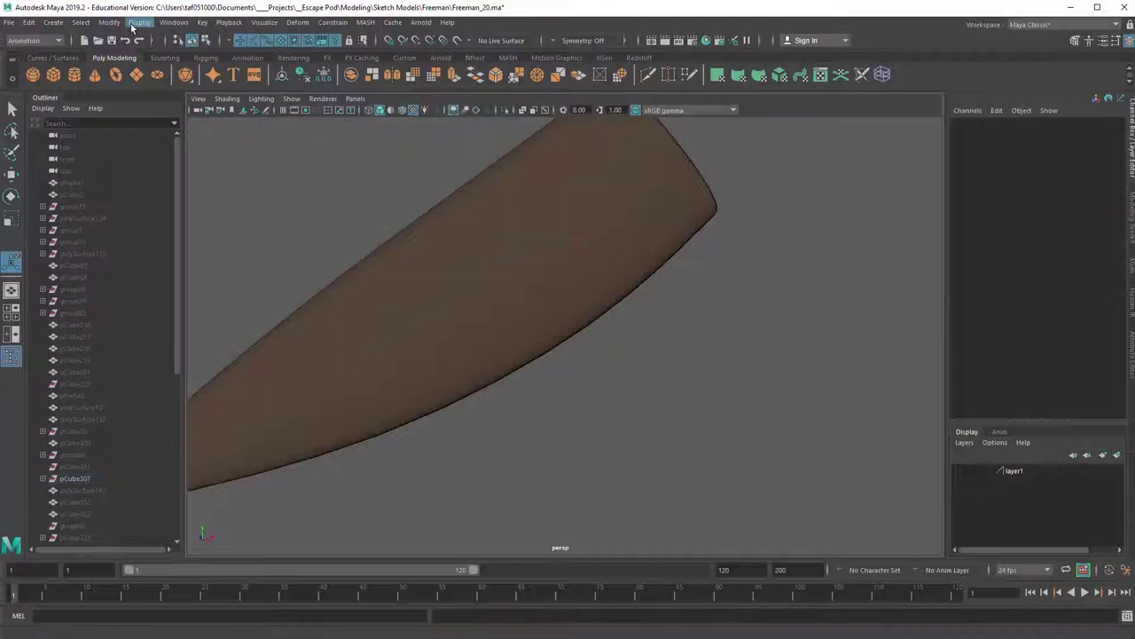
pyautogui.click(140, 23)
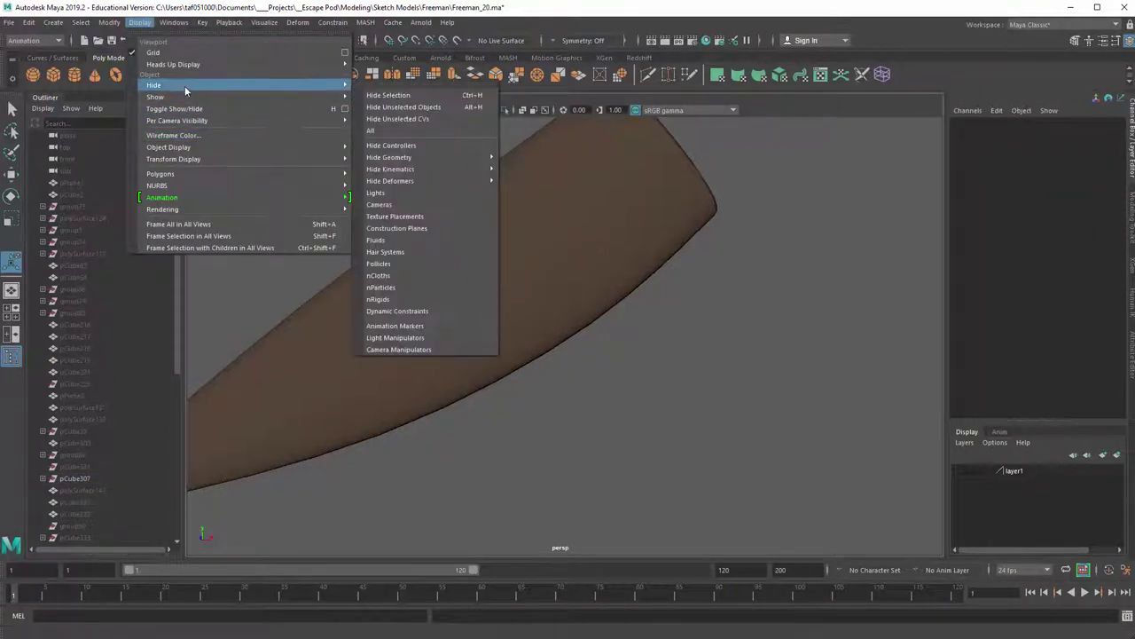
pyautogui.moveTo(183, 96)
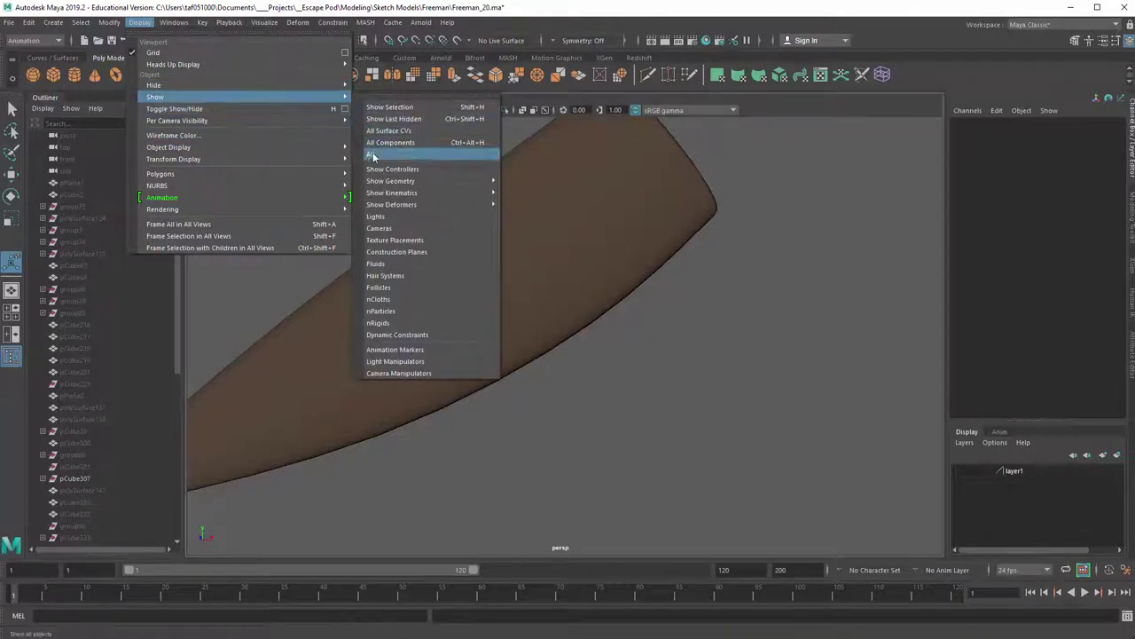
pyautogui.click(383, 150)
# Select the middle arched trim strip on the sheath and view it together with the leg
pyautogui.keyDown('alt'); pyautogui.moveTo(596, 246); pyautogui.dragTo(526, 242); pyautogui.keyUp('alt')
pyautogui.click(526, 242)
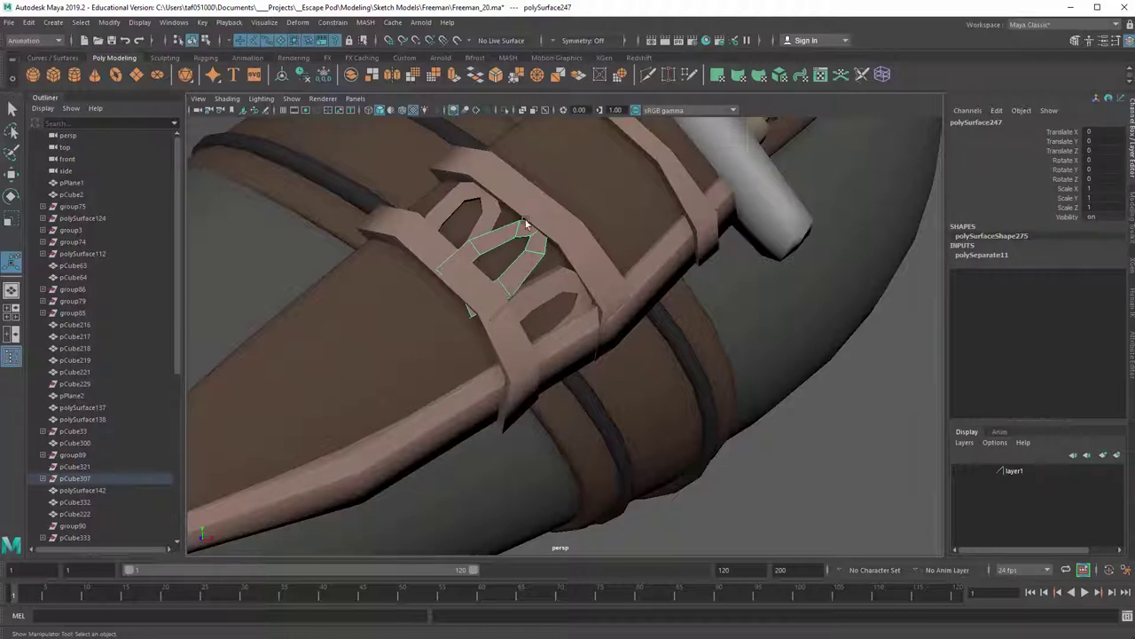
pyautogui.keyDown('alt'); pyautogui.moveTo(521, 260); pyautogui.dragTo(502, 289); pyautogui.keyUp('alt')
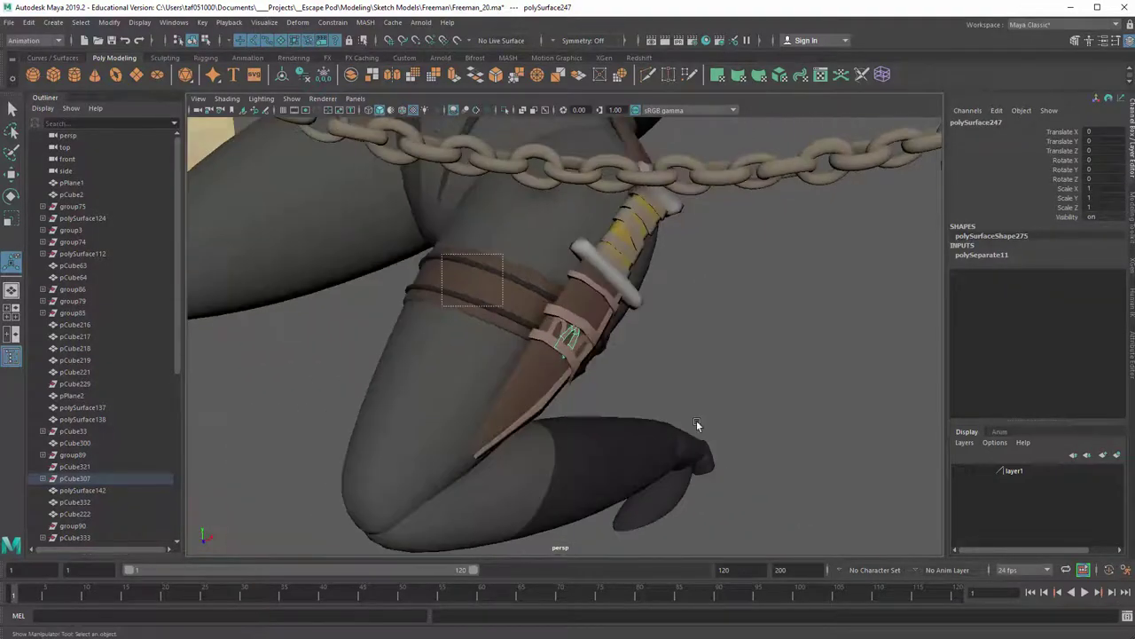
# Display the selected leg, thigh strap and dagger meshes smoothed, and inspect the sheath trim with nothing selected
pyautogui.hotkey('ctrl', 'z')
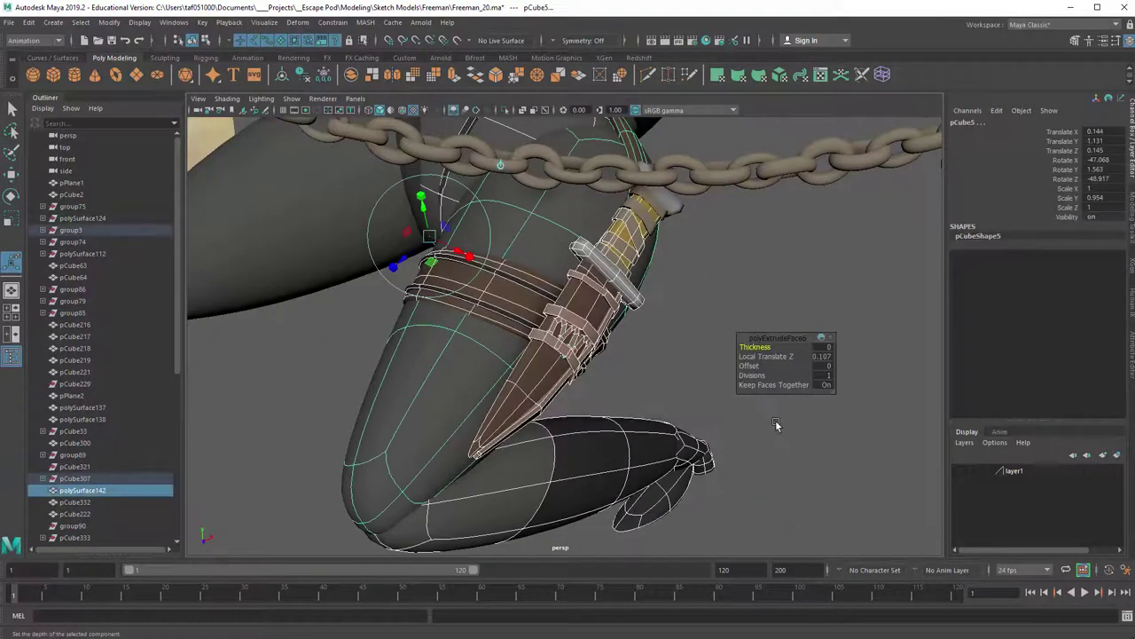
pyautogui.press('3')
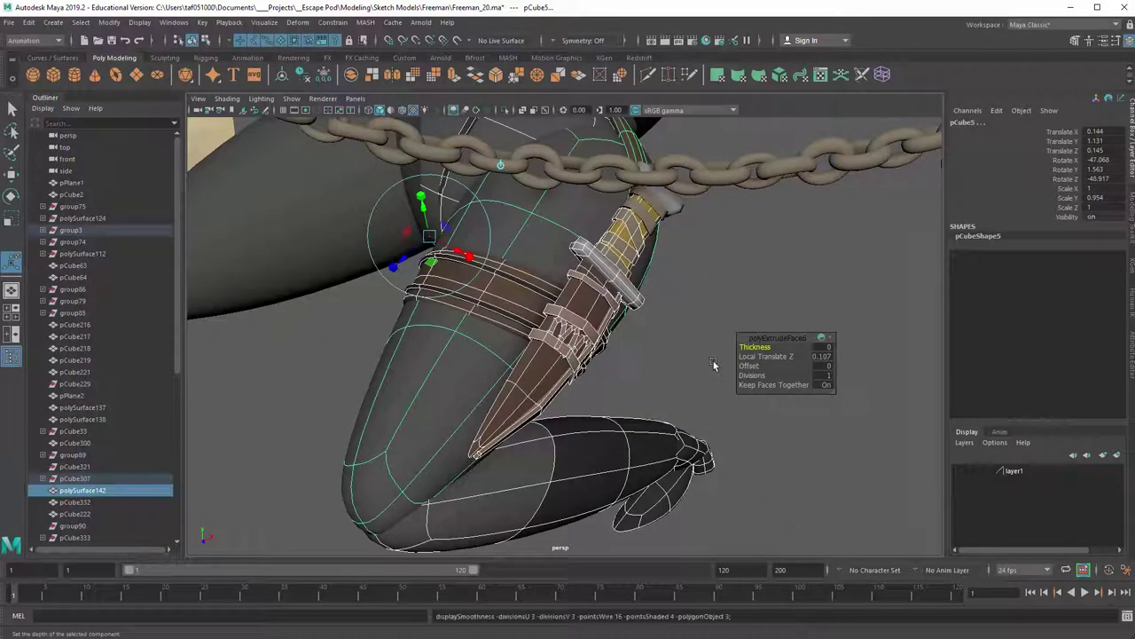
pyautogui.click(723, 289)
pyautogui.keyDown('alt'); pyautogui.moveTo(723, 289); pyautogui.dragTo(532, 278); pyautogui.keyUp('alt')
pyautogui.keyDown('alt'); pyautogui.moveTo(532, 278); pyautogui.dragTo(772, 377, button='right'); pyautogui.keyUp('alt')
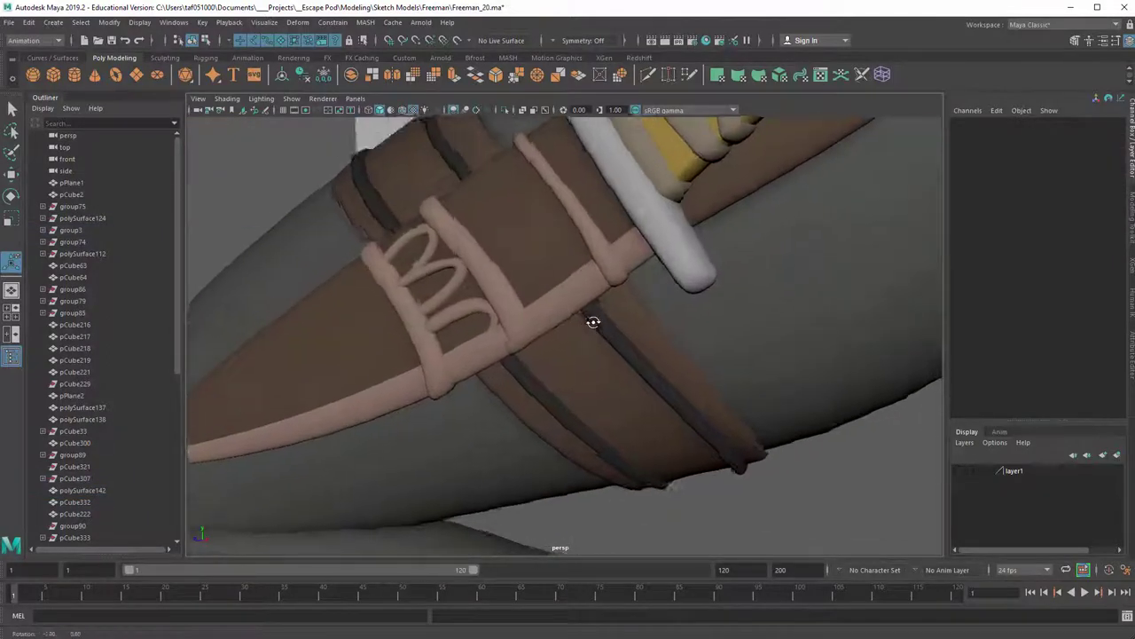
pyautogui.keyDown('alt'); pyautogui.moveTo(594, 322); pyautogui.dragTo(572, 318); pyautogui.keyUp('alt')
pyautogui.keyDown('alt'); pyautogui.moveTo(495, 282); pyautogui.dragTo(413, 352, button='right'); pyautogui.keyUp('alt')
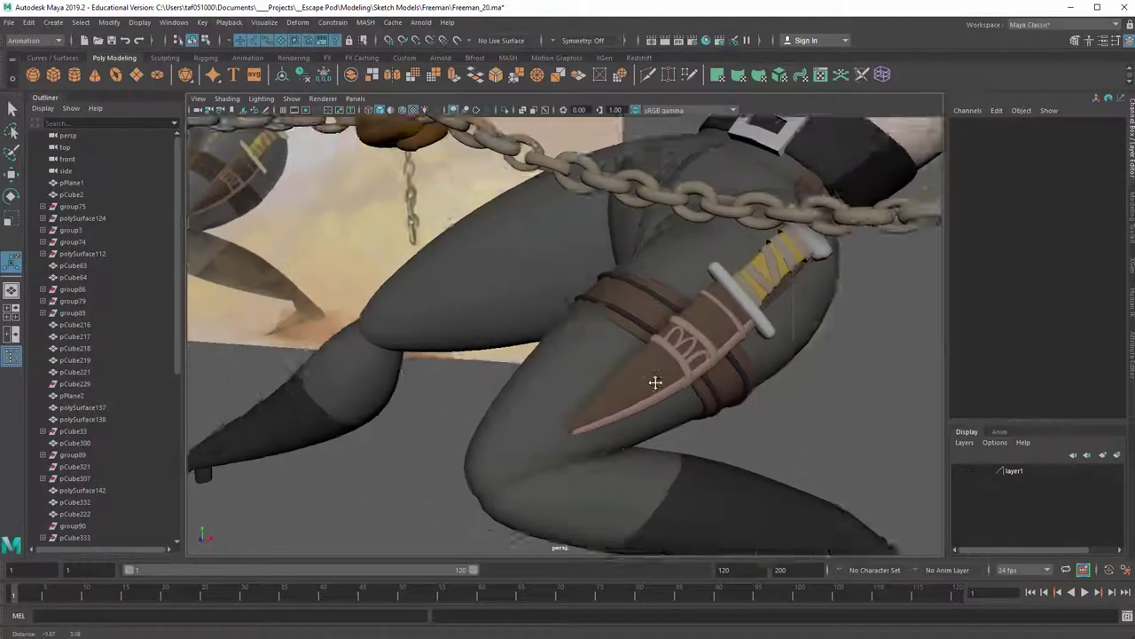
# Compare the dagger and sheath trim painted in the reference illustration with the smoothed sheath and arched trim on the model
pyautogui.keyDown('alt'); pyautogui.moveTo(654, 381); pyautogui.dragTo(276, 210); pyautogui.keyUp('alt')
pyautogui.keyDown('alt'); pyautogui.moveTo(276, 210); pyautogui.dragTo(423, 243, button='right'); pyautogui.keyUp('alt')
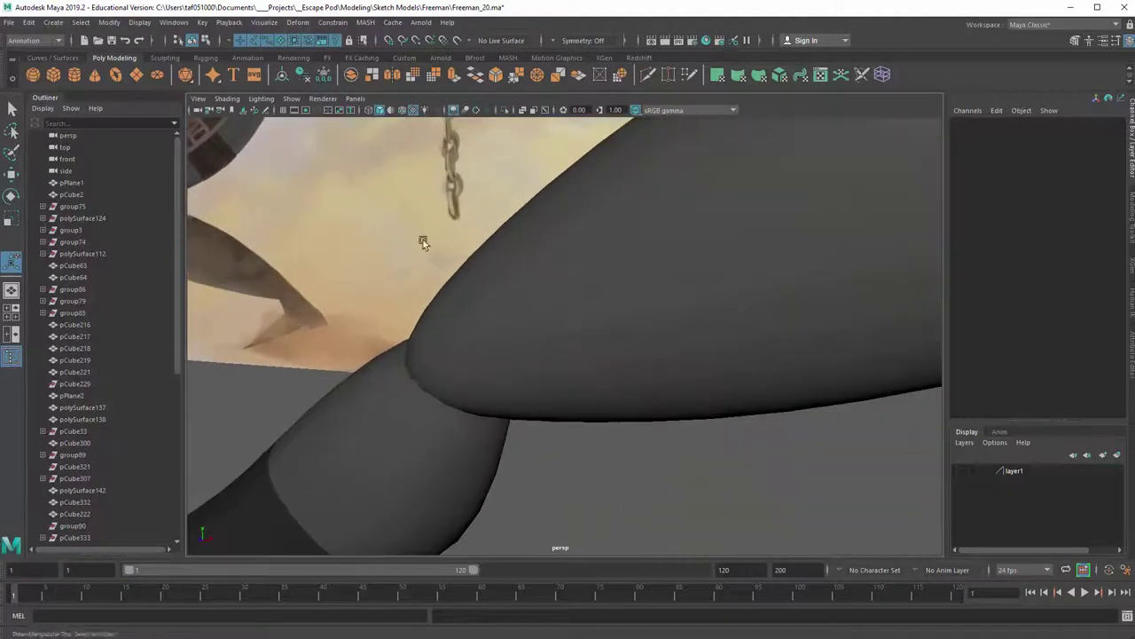
pyautogui.keyDown('alt'); pyautogui.moveTo(423, 243); pyautogui.dragTo(781, 390, button='middle'); pyautogui.keyUp('alt')
pyautogui.keyDown('alt'); pyautogui.moveTo(317, 249); pyautogui.dragTo(878, 491, button='middle'); pyautogui.keyUp('alt')
pyautogui.keyDown('alt'); pyautogui.moveTo(613, 266); pyautogui.dragTo(803, 330, button='right'); pyautogui.keyUp('alt')
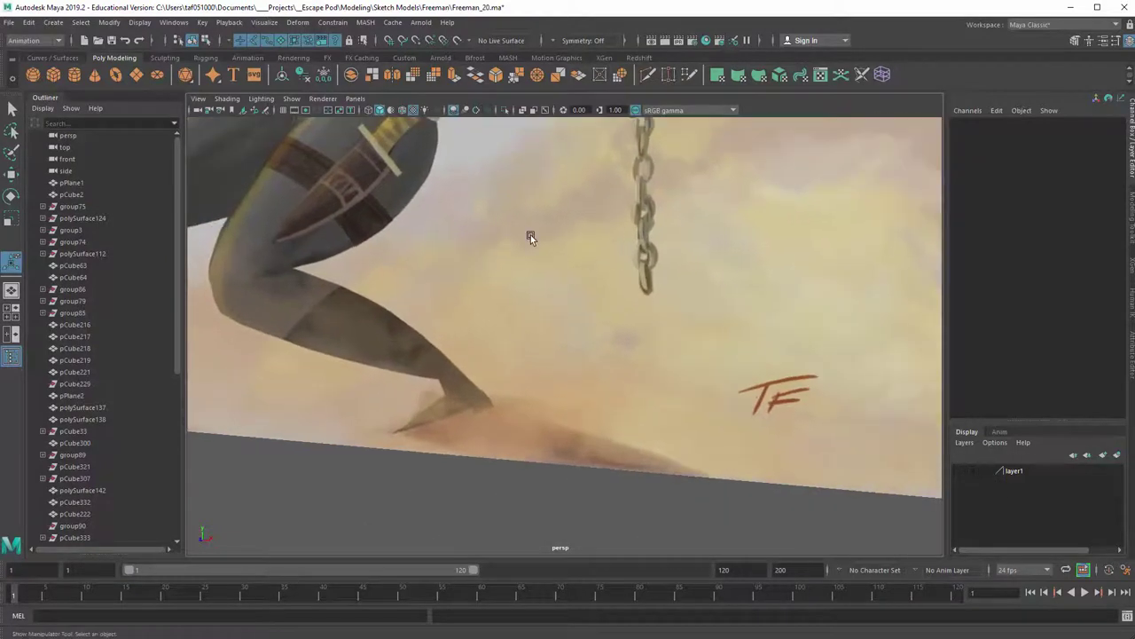
pyautogui.click(447, 254)
pyautogui.press('f')
pyautogui.keyDown('alt'); pyautogui.moveTo(448, 255); pyautogui.dragTo(893, 395, button='right'); pyautogui.keyUp('alt')
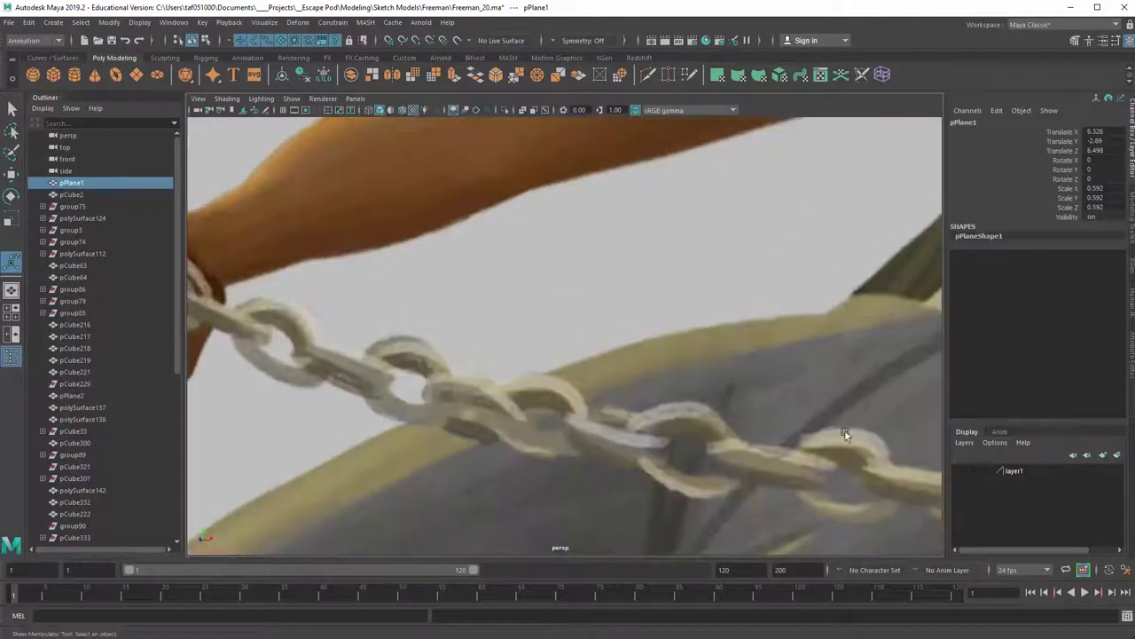
pyautogui.keyDown('alt'); pyautogui.moveTo(550, 337); pyautogui.dragTo(396, 430); pyautogui.keyUp('alt')
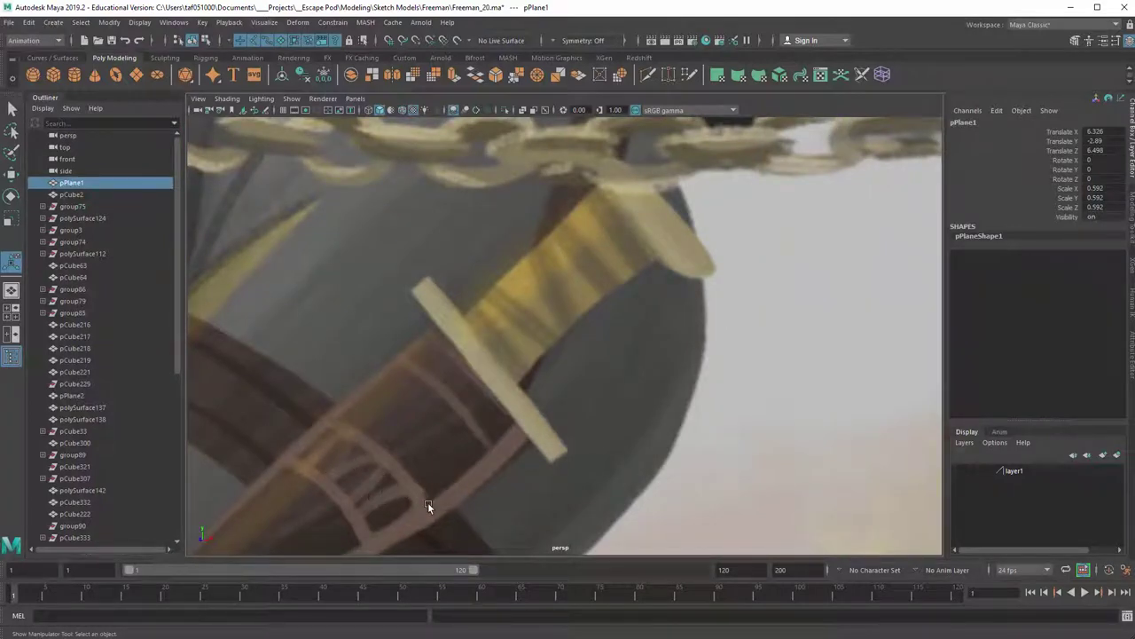
pyautogui.keyDown('alt'); pyautogui.moveTo(792, 303); pyautogui.dragTo(613, 300, button='right'); pyautogui.keyUp('alt')
pyautogui.keyDown('alt'); pyautogui.moveTo(887, 408); pyautogui.dragTo(504, 276, button='middle'); pyautogui.keyUp('alt')
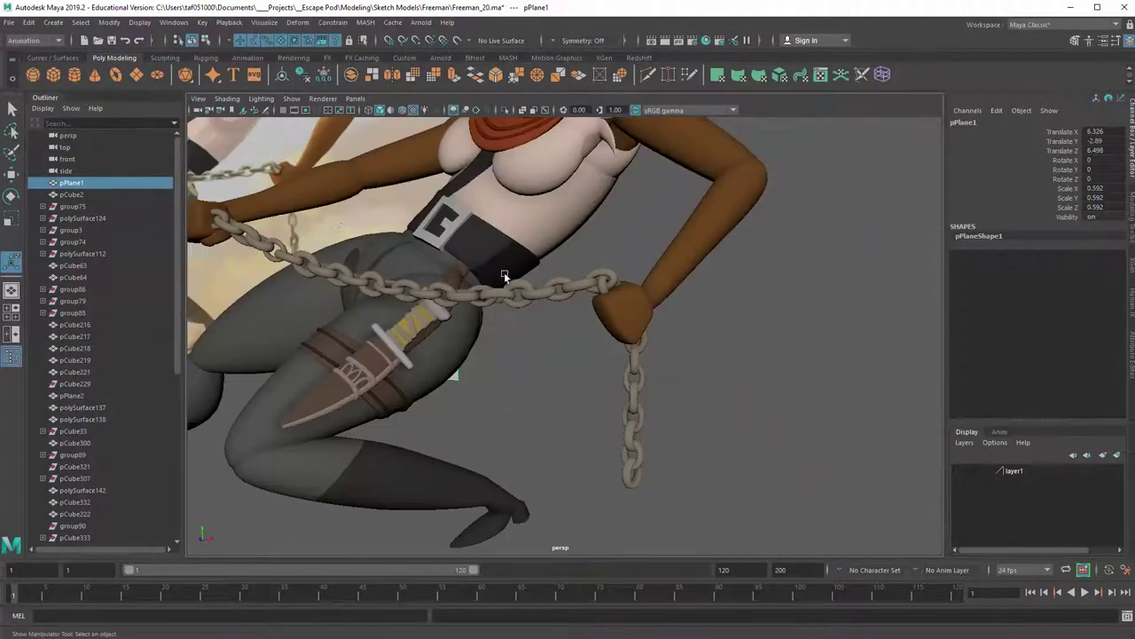
pyautogui.keyDown('alt'); pyautogui.moveTo(468, 269); pyautogui.dragTo(509, 274); pyautogui.keyUp('alt')
pyautogui.keyDown('alt'); pyautogui.moveTo(509, 274); pyautogui.dragTo(623, 329, button='right'); pyautogui.keyUp('alt')
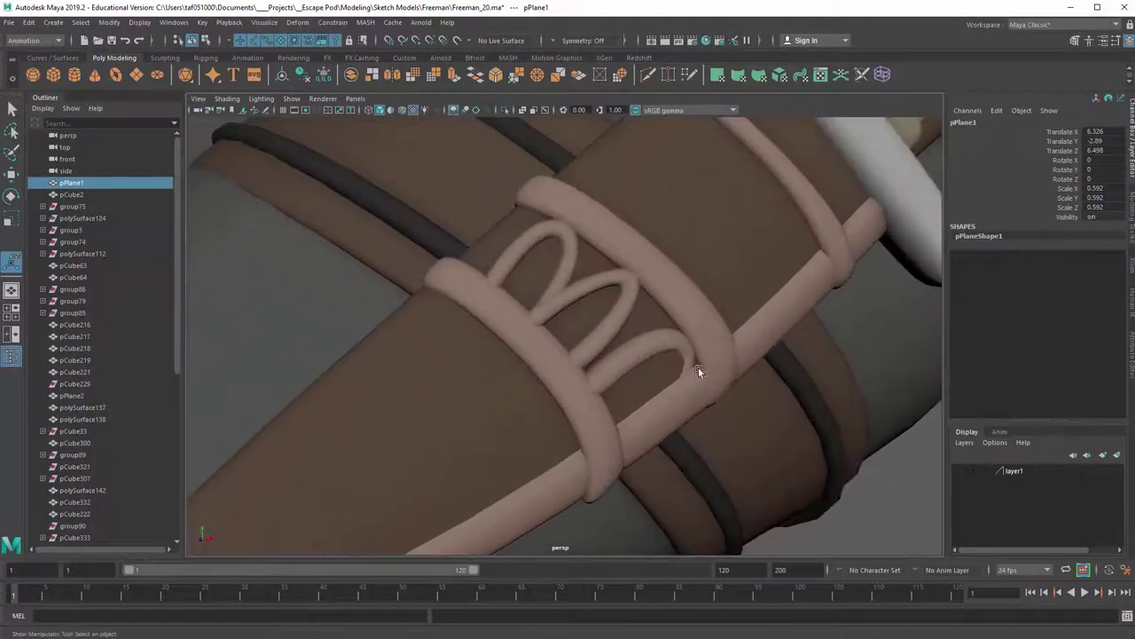
pyautogui.keyDown('alt'); pyautogui.moveTo(747, 273); pyautogui.dragTo(664, 345, button='middle'); pyautogui.keyUp('alt')
pyautogui.keyDown('alt'); pyautogui.moveTo(664, 344); pyautogui.dragTo(591, 420, button='right'); pyautogui.keyUp('alt')
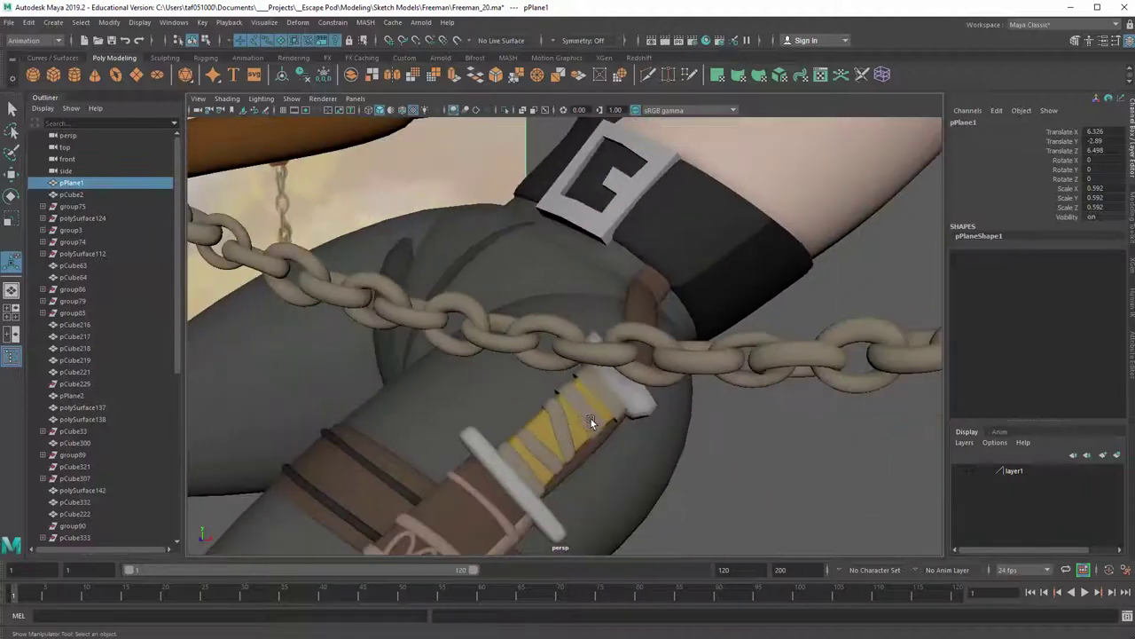
# Select the dagger handle and surrounding pieces, display them smoothed, and clear the selection
pyautogui.keyDown('alt'); pyautogui.moveTo(591, 421); pyautogui.dragTo(658, 364, button='middle'); pyautogui.keyUp('alt')
pyautogui.click(669, 335)
pyautogui.moveTo(419, 188); pyautogui.dragTo(848, 594)
pyautogui.click(816, 484)
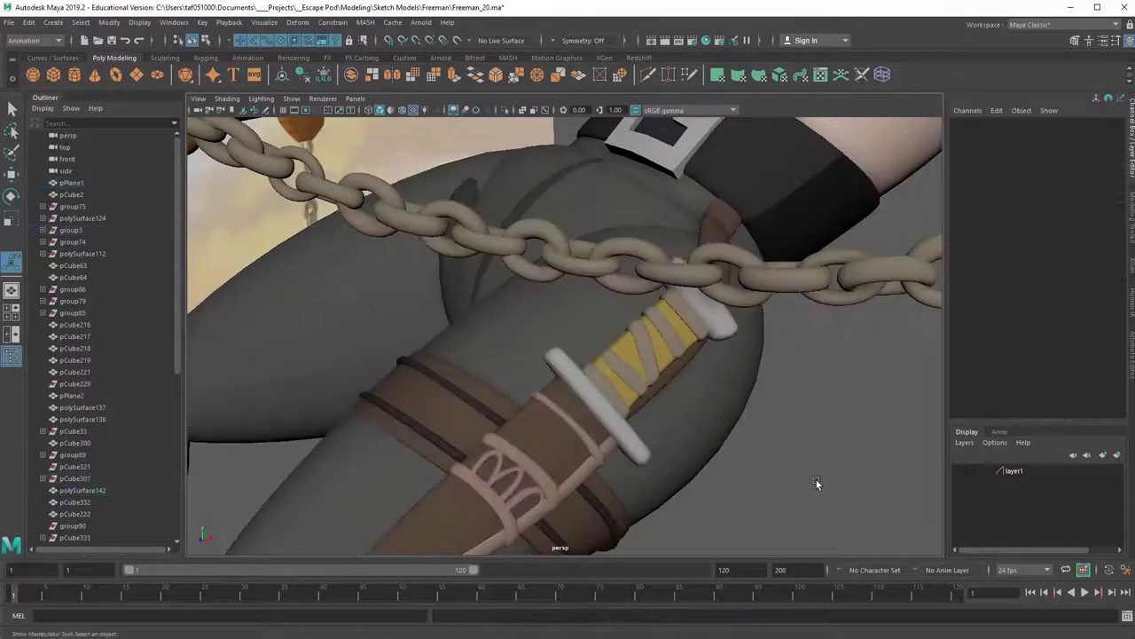
# Select the yellow core of the dagger handle, examine it up close, and clear the selection to view the whole figure
pyautogui.click(657, 346)
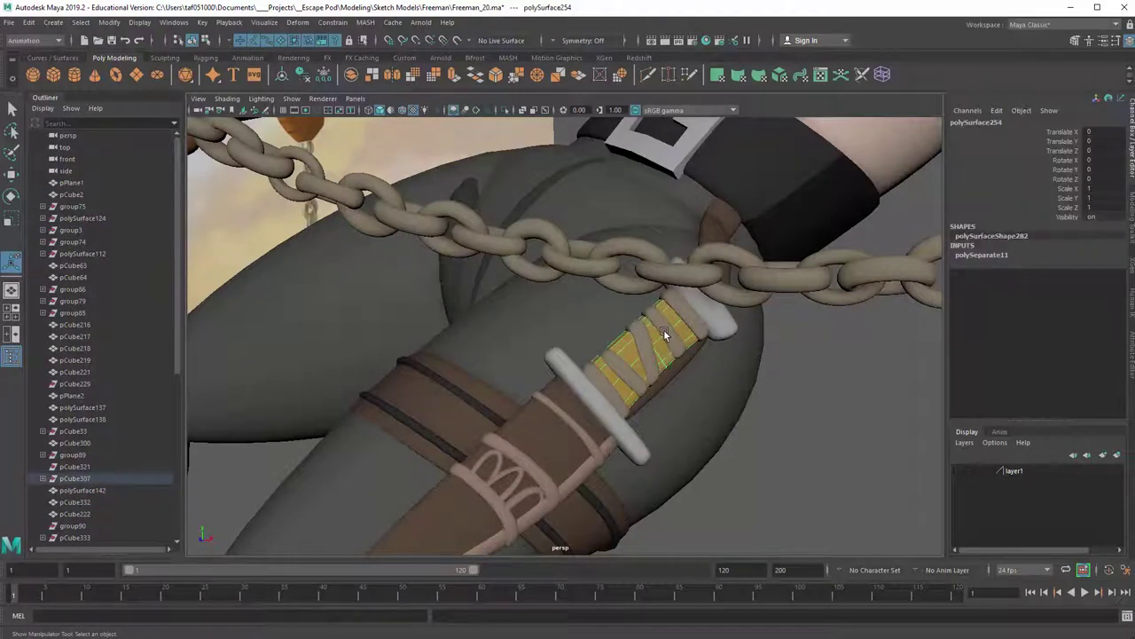
pyautogui.keyDown('alt'); pyautogui.moveTo(715, 346); pyautogui.dragTo(592, 341, button='right'); pyautogui.keyUp('alt')
pyautogui.keyDown('alt'); pyautogui.moveTo(593, 340); pyautogui.dragTo(644, 304); pyautogui.keyUp('alt')
pyautogui.press('f')
pyautogui.click(766, 436)
pyautogui.keyDown('alt'); pyautogui.moveTo(644, 302); pyautogui.dragTo(456, 373, button='right'); pyautogui.keyUp('alt')
pyautogui.keyDown('alt'); pyautogui.moveTo(456, 373); pyautogui.dragTo(421, 357); pyautogui.keyUp('alt')
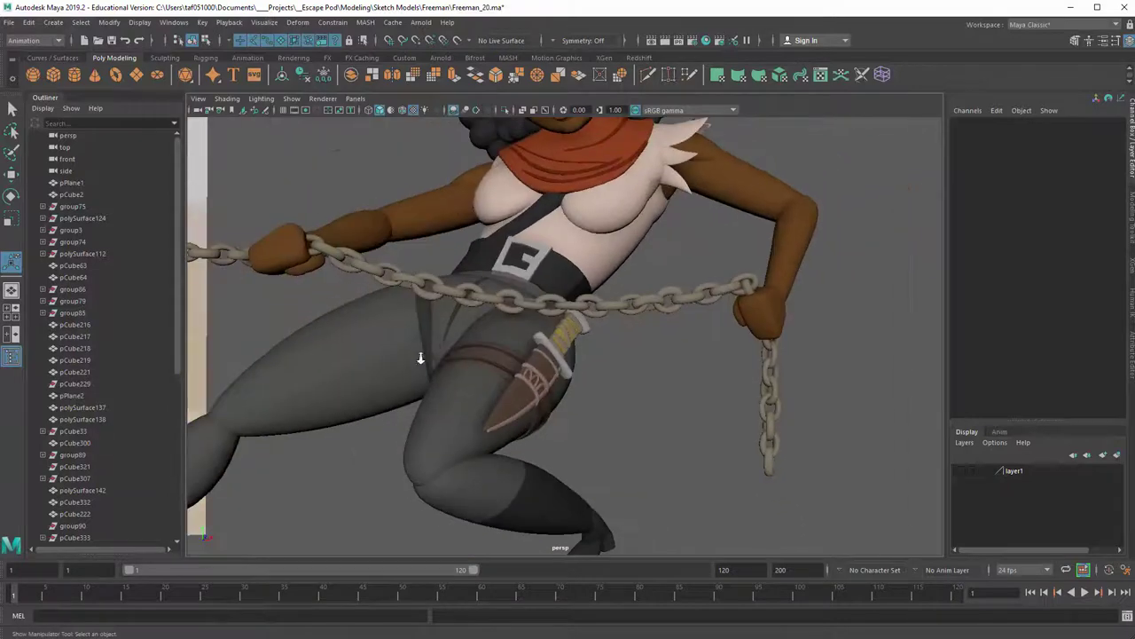
# Isolate the thigh mesh beneath the leg strap by hiding everything else, and display it unsmoothed
pyautogui.keyDown('alt'); pyautogui.moveTo(421, 358); pyautogui.dragTo(476, 395, button='right'); pyautogui.keyUp('alt')
pyautogui.click(434, 383)
pyautogui.keyDown('alt'); pyautogui.moveTo(568, 424); pyautogui.dragTo(471, 471); pyautogui.keyUp('alt')
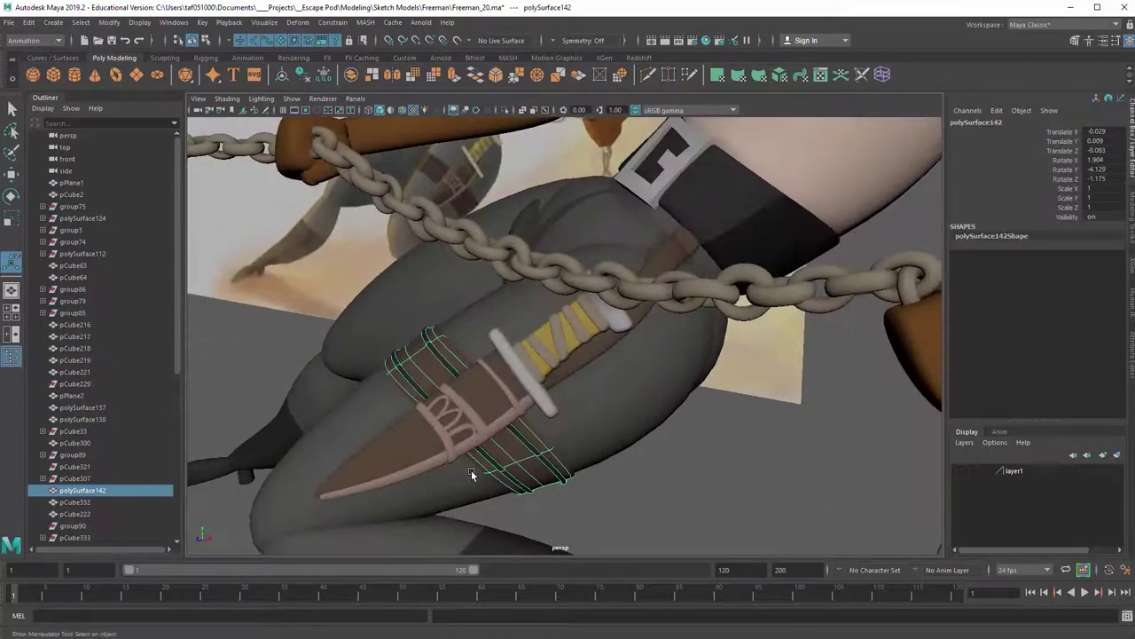
pyautogui.click(471, 471)
pyautogui.keyDown('alt'); pyautogui.moveTo(565, 403); pyautogui.dragTo(576, 393, button='middle'); pyautogui.keyUp('alt')
pyautogui.scroll(-2, 576, 393)
pyautogui.hotkey('alt', 'h')
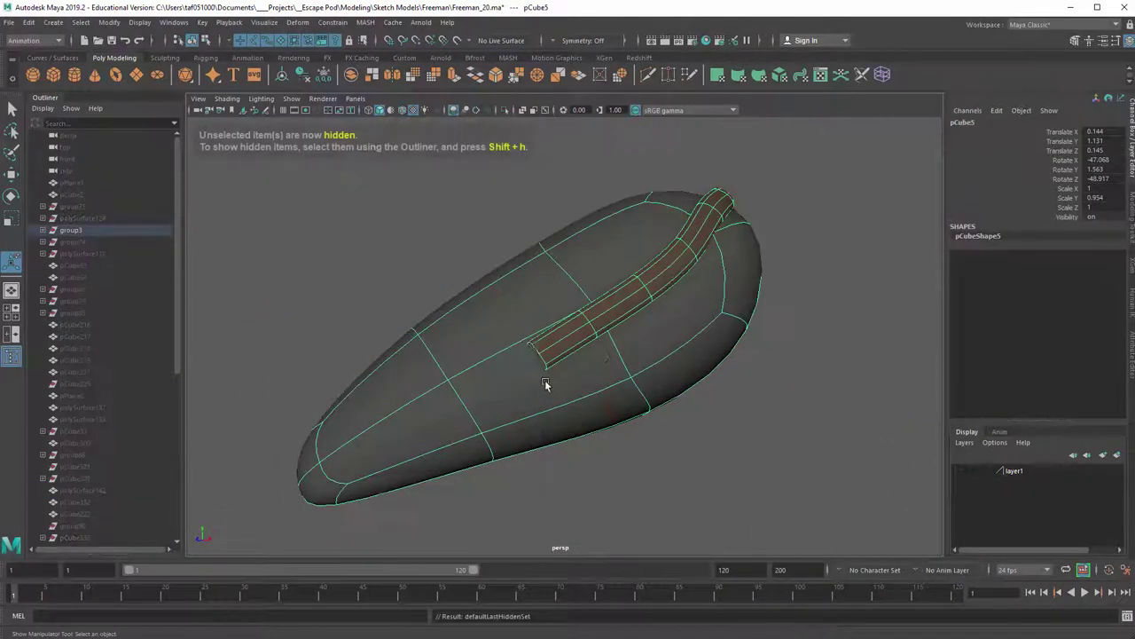
pyautogui.press('1')
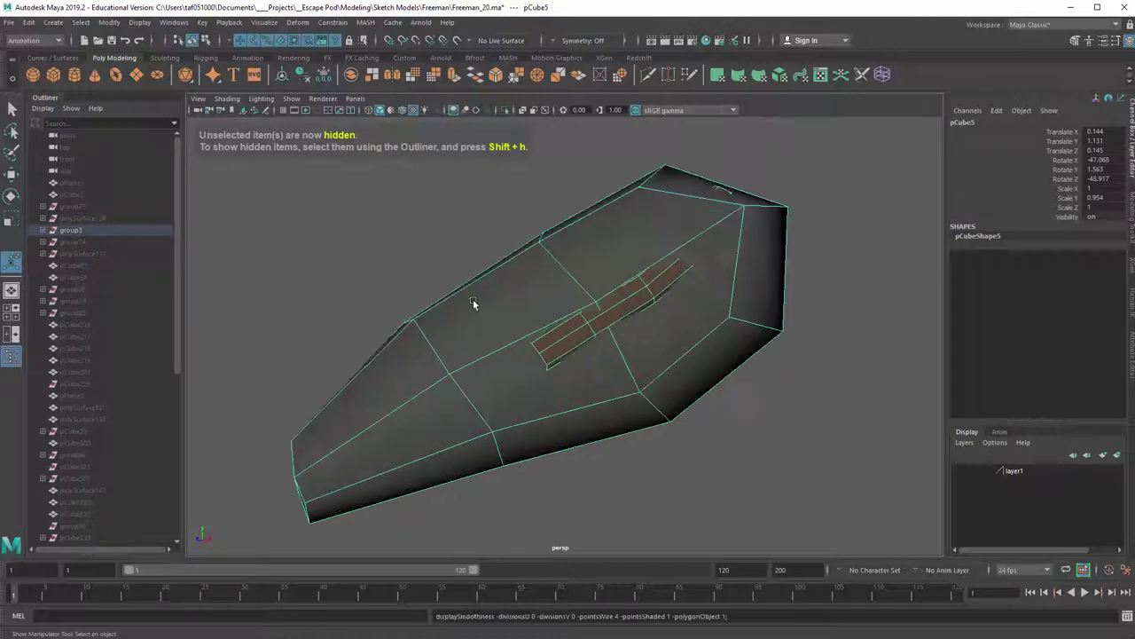
# Duplicate the thigh mesh, hide the copy and the brown surface strip, and select the original thigh
pyautogui.hotkey('ctrl', 'd')
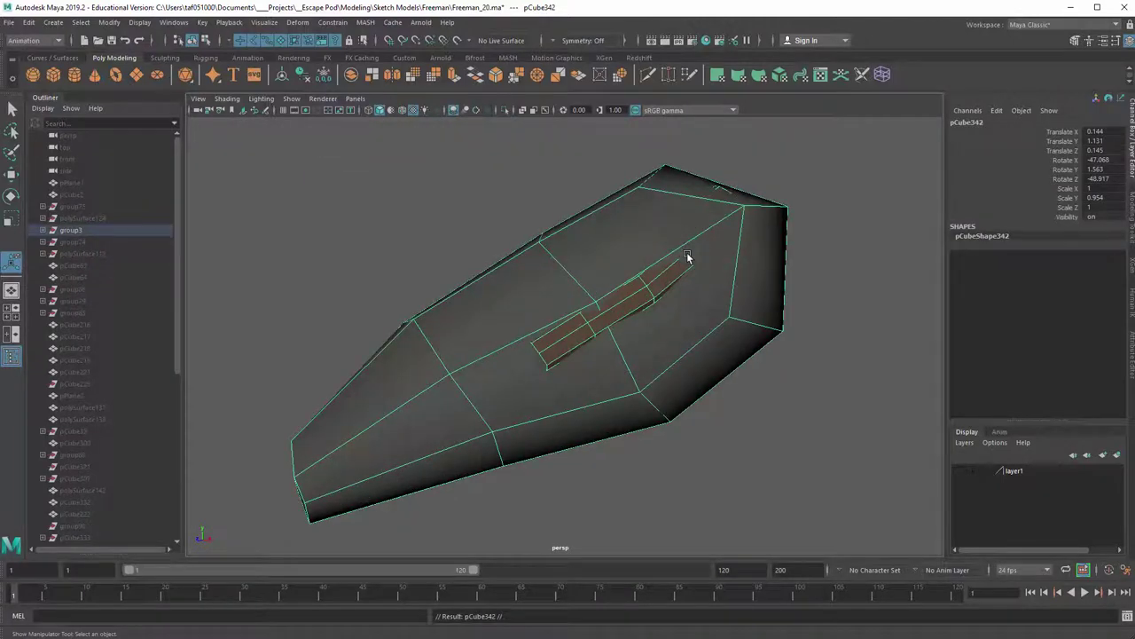
pyautogui.hotkey('ctrl', 'h')
pyautogui.click(464, 306)
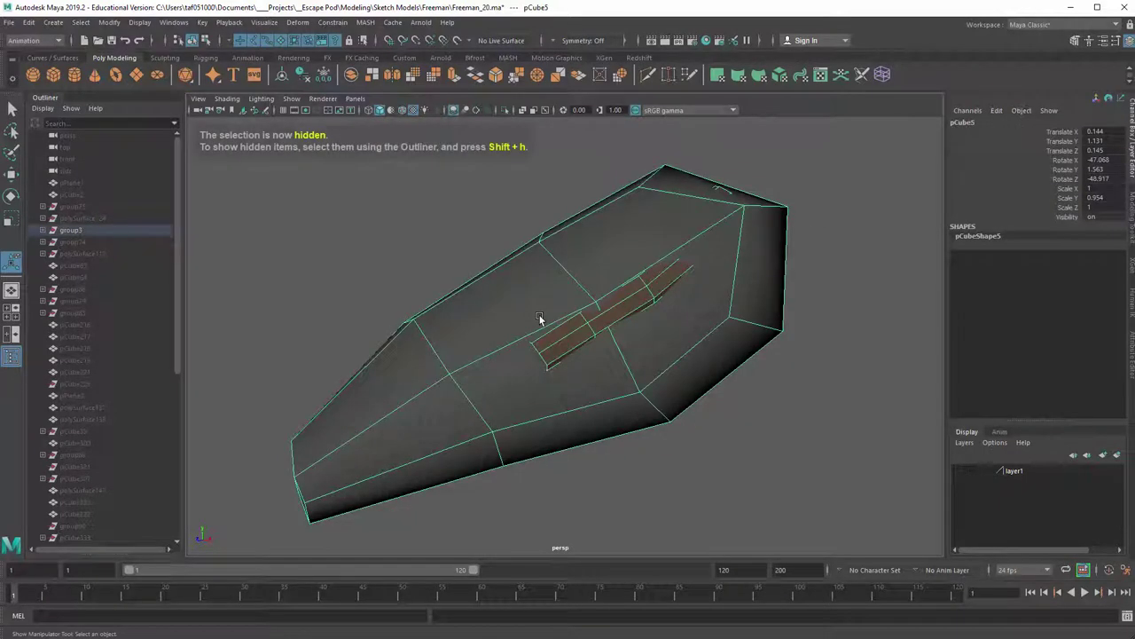
pyautogui.press('q')
pyautogui.click(619, 308)
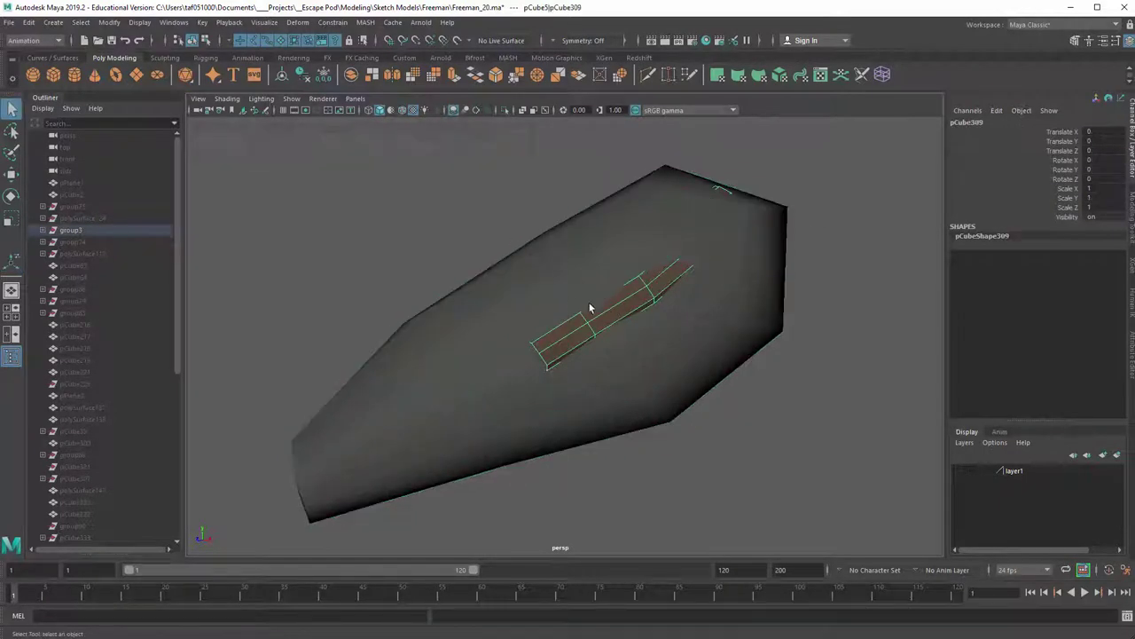
pyautogui.hotkey('ctrl', 'h')
pyautogui.click(531, 317)
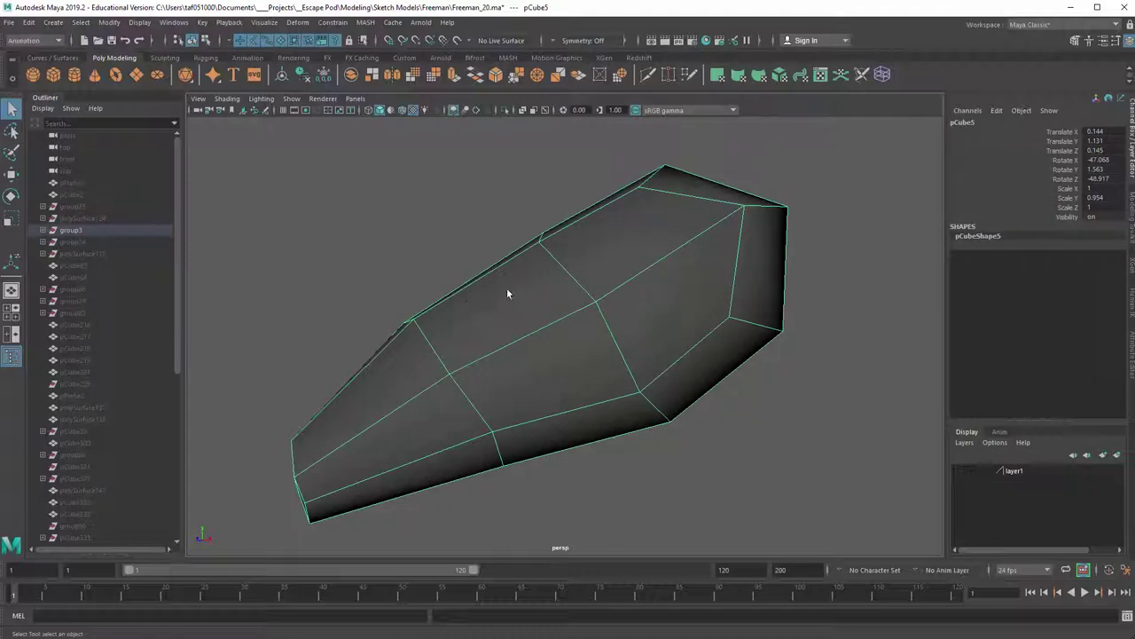
# Slice two cuts across the middle of the thigh mesh with the Multi-Cut tool to outline a strap band
pyautogui.keyDown('alt'); pyautogui.moveTo(509, 294); pyautogui.dragTo(520, 330); pyautogui.keyUp('alt')
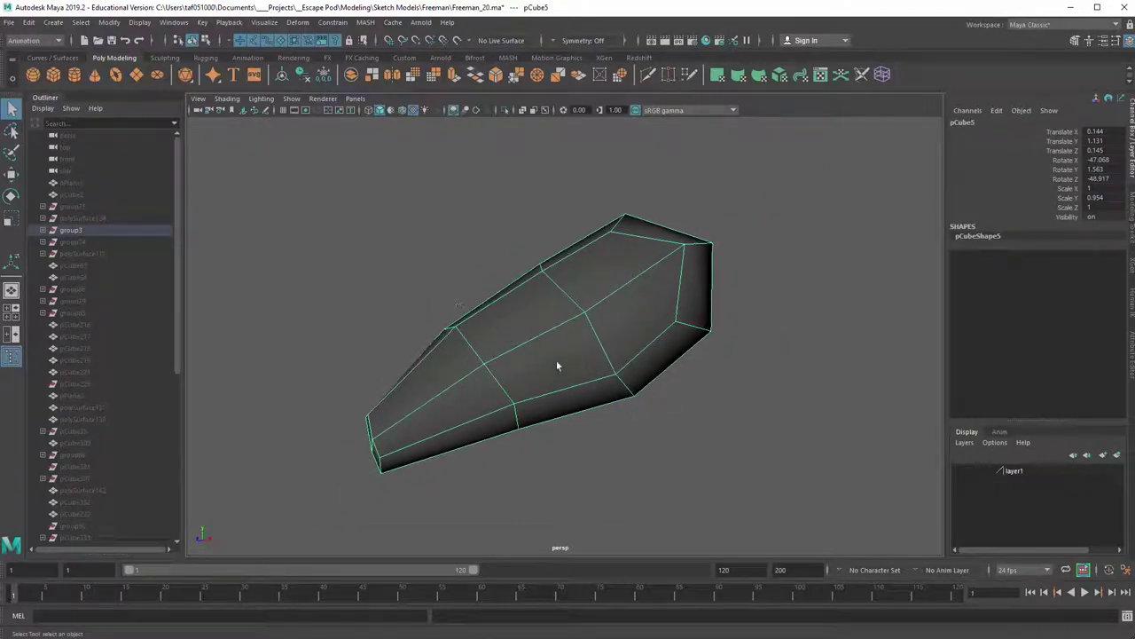
pyautogui.hotkey('ctrl', 'shift', 'x')
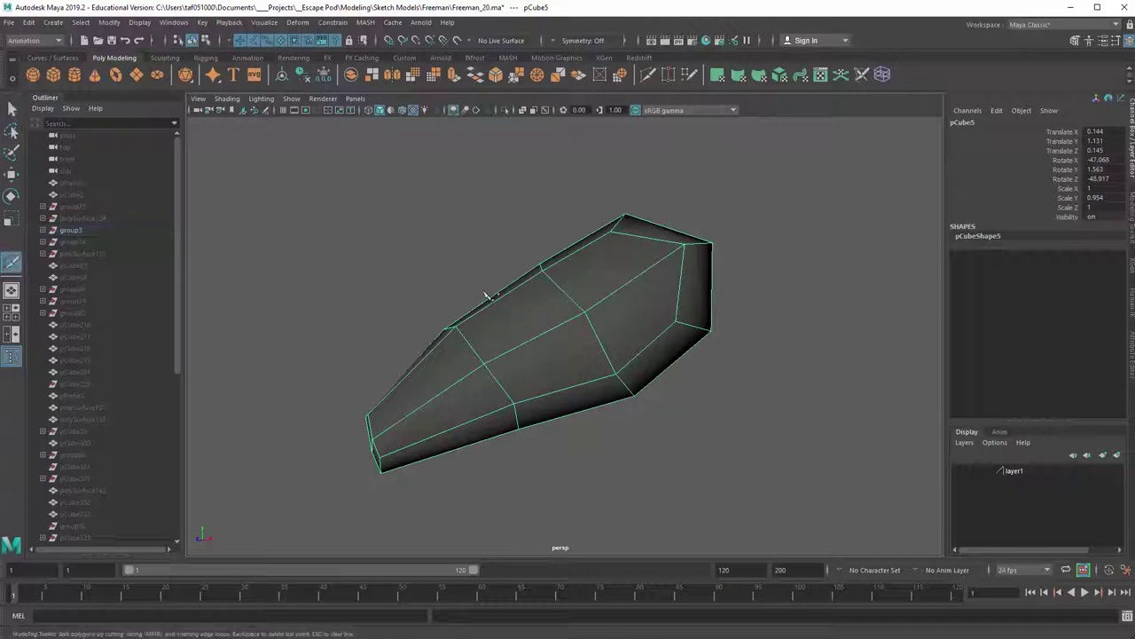
pyautogui.click(440, 278)
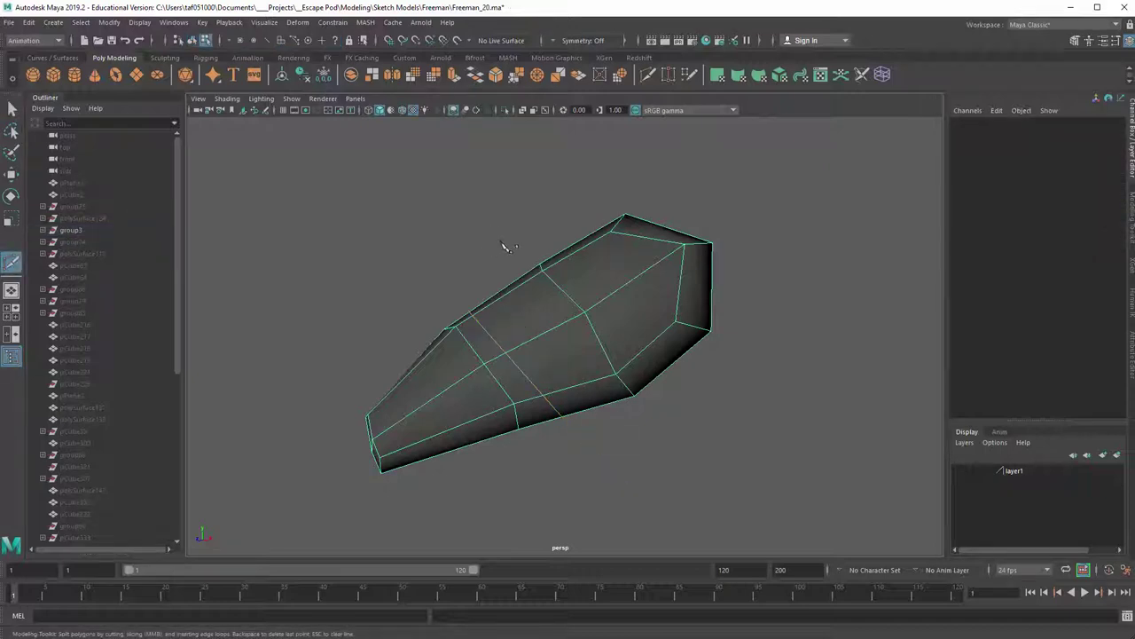
pyautogui.moveTo(499, 249); pyautogui.dragTo(732, 506)
pyautogui.press('q')
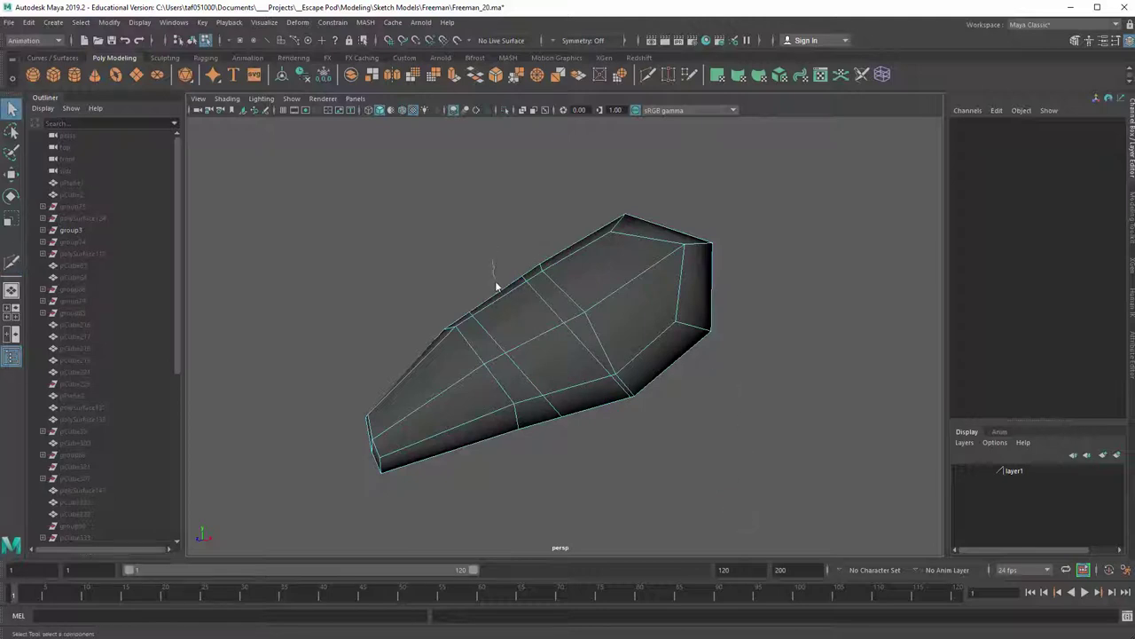
# Extract the ring of faces between the two cuts as a separate band mesh and return to object selection
pyautogui.moveTo(520, 304); pyautogui.dragTo(523, 309)
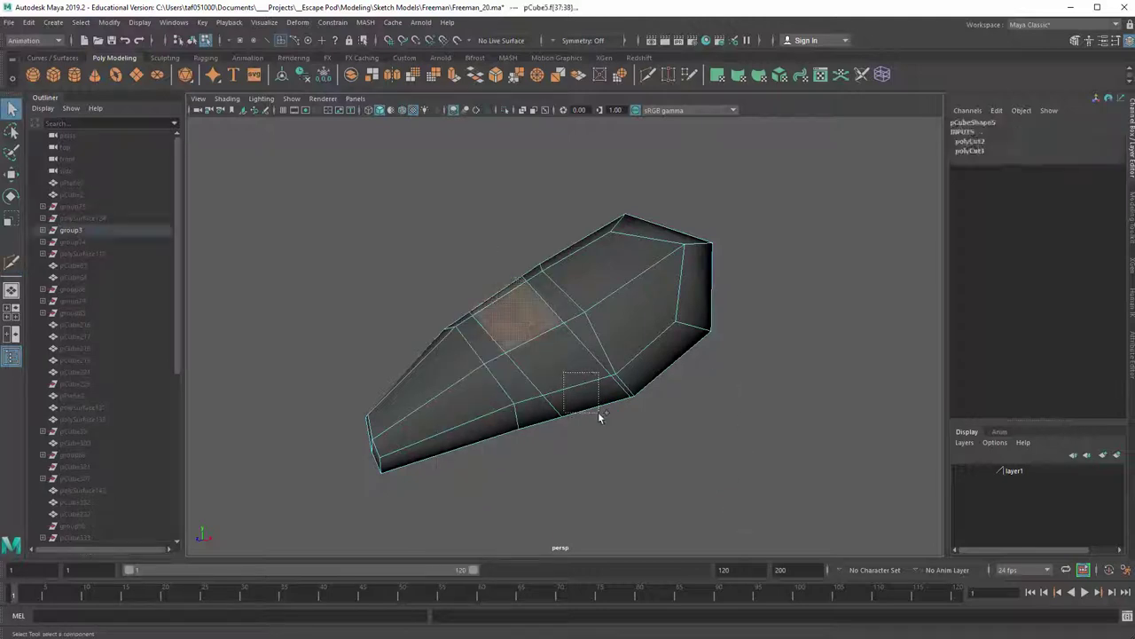
pyautogui.keyDown('shift'); pyautogui.moveTo(599, 414); pyautogui.dragTo(600, 414); pyautogui.keyUp('shift')
pyautogui.press('g')
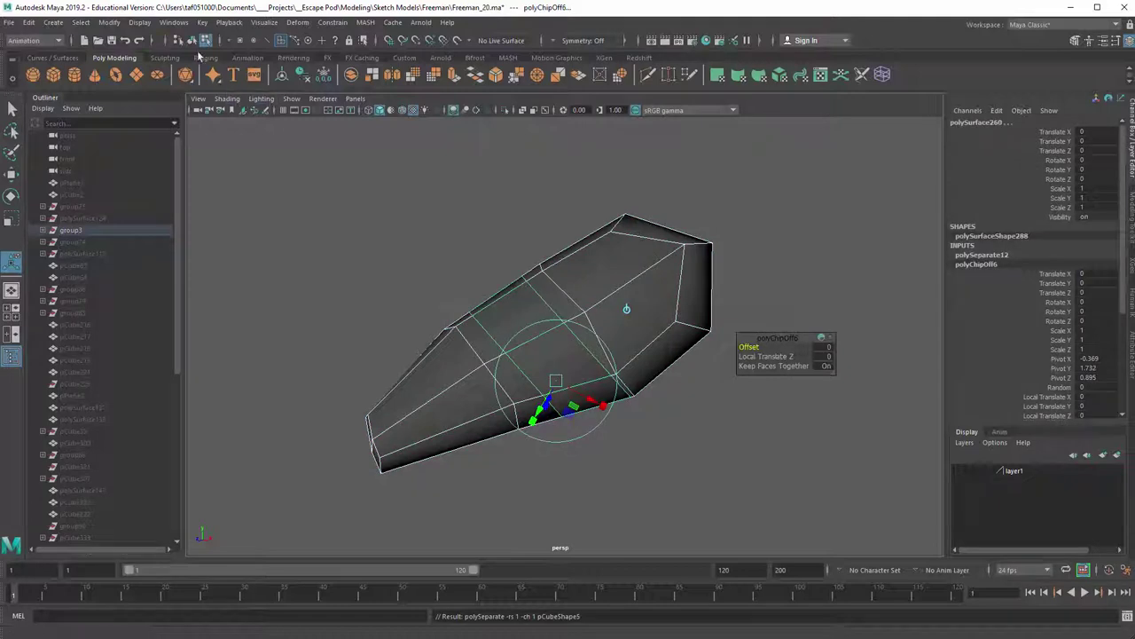
pyautogui.click(192, 41)
# Try deleting the rest of the thigh so that only the extracted band remains, and undo the deletion
pyautogui.click(610, 257)
pyautogui.press('Delete')
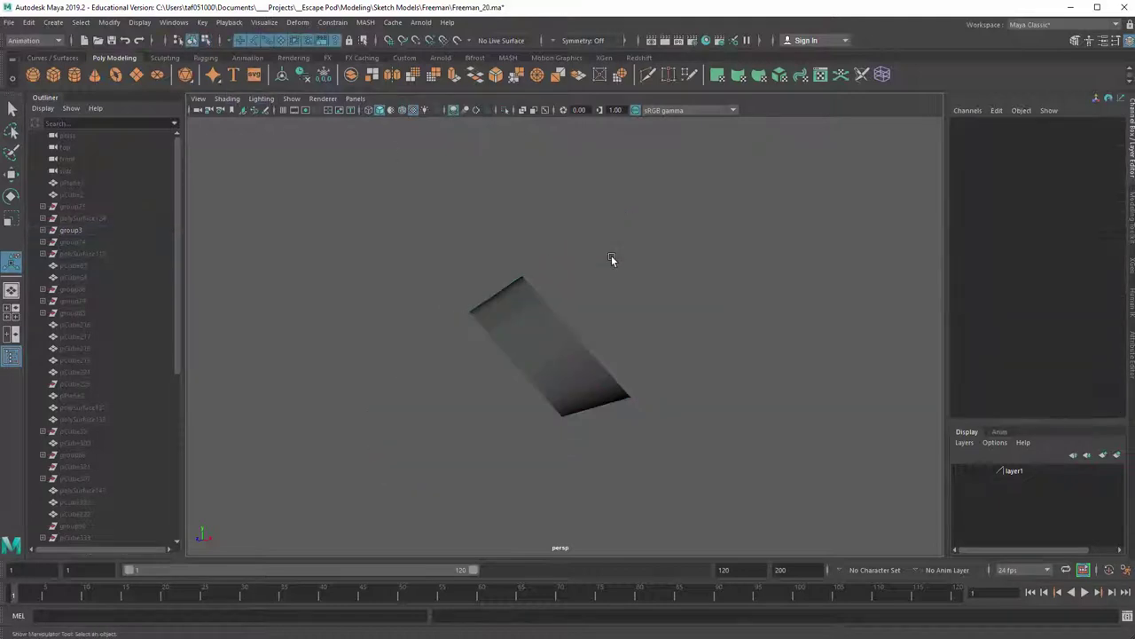
pyautogui.hotkey('ctrl', 'z')
# Center the pivot of the extracted band and scale it up uniformly to 1.02 so it sits outside the thigh
pyautogui.click(570, 375)
pyautogui.keyDown('alt'); pyautogui.moveTo(570, 375); pyautogui.dragTo(633, 360); pyautogui.keyUp('alt')
pyautogui.press('w')
pyautogui.click(109, 22)
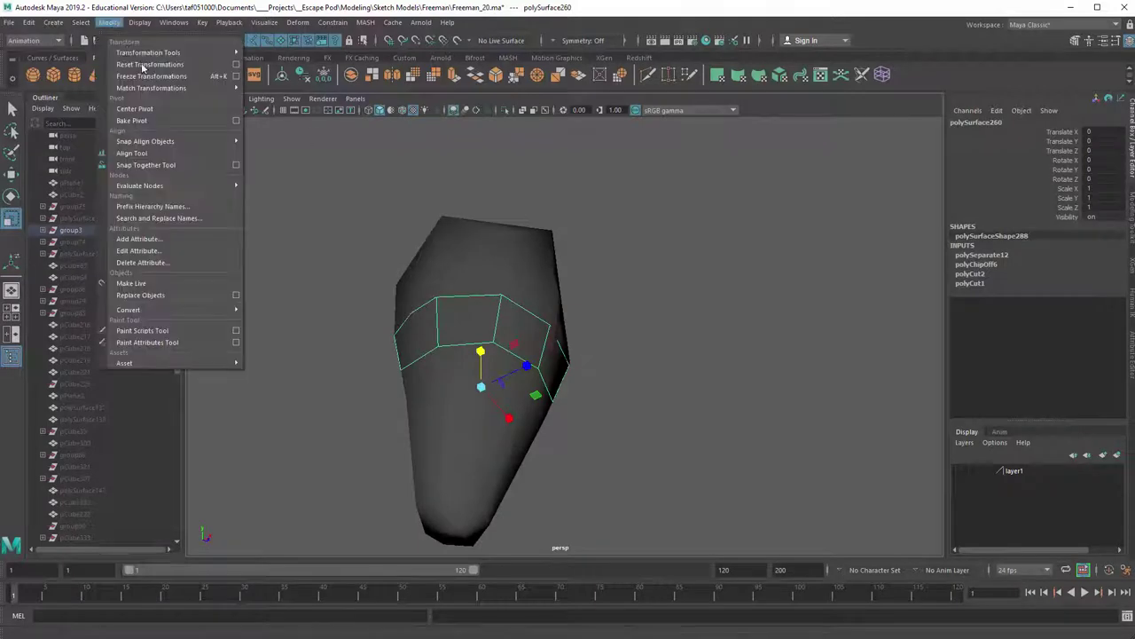
pyautogui.click(138, 109)
pyautogui.moveTo(484, 363); pyautogui.dragTo(487, 367)
# Extrude the band's faces with a Local Translate Z of -0.075 to give it thickness, and clear the selection
pyautogui.hotkey('ctrl', 'e')
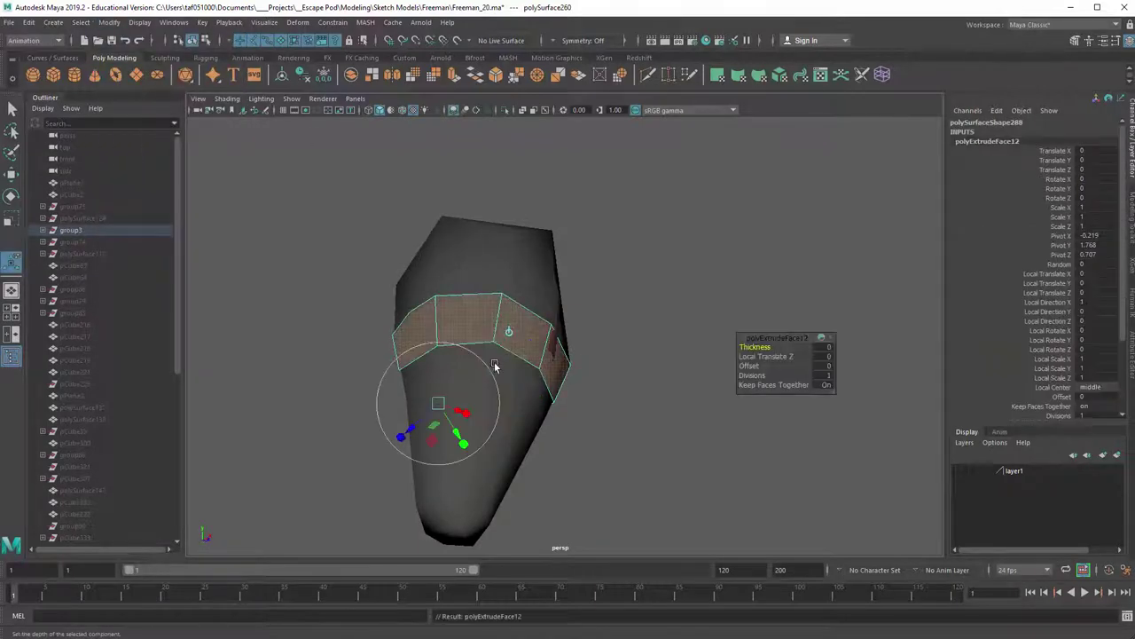
pyautogui.moveTo(414, 428); pyautogui.dragTo(422, 419)
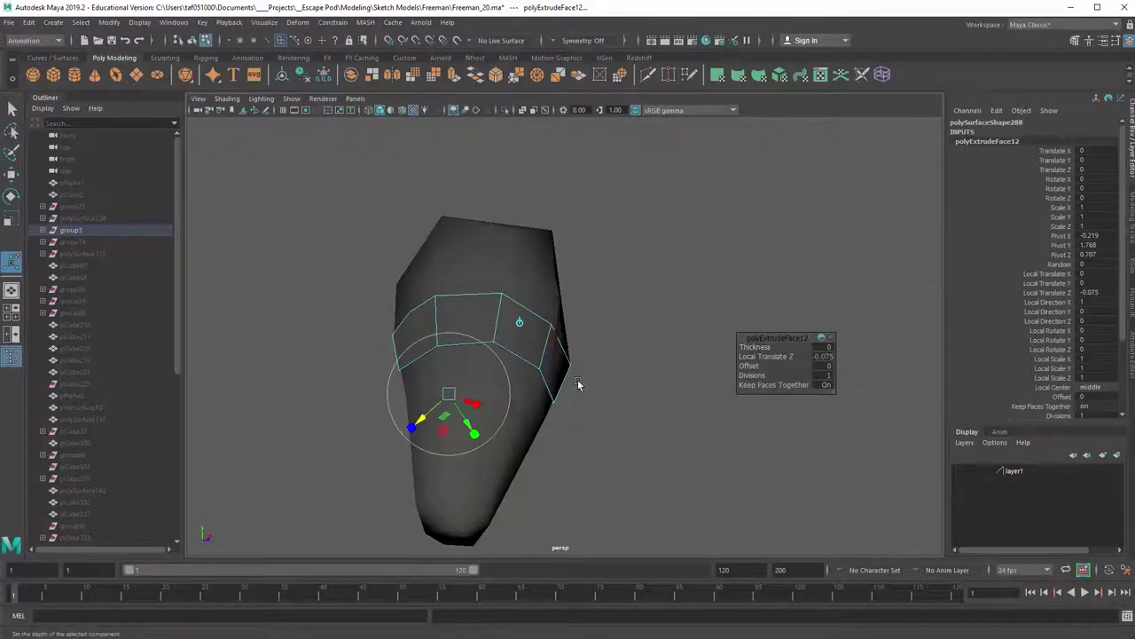
pyautogui.keyDown('alt'); pyautogui.moveTo(578, 385); pyautogui.dragTo(639, 408); pyautogui.keyUp('alt')
pyautogui.click(194, 41)
pyautogui.click(393, 152)
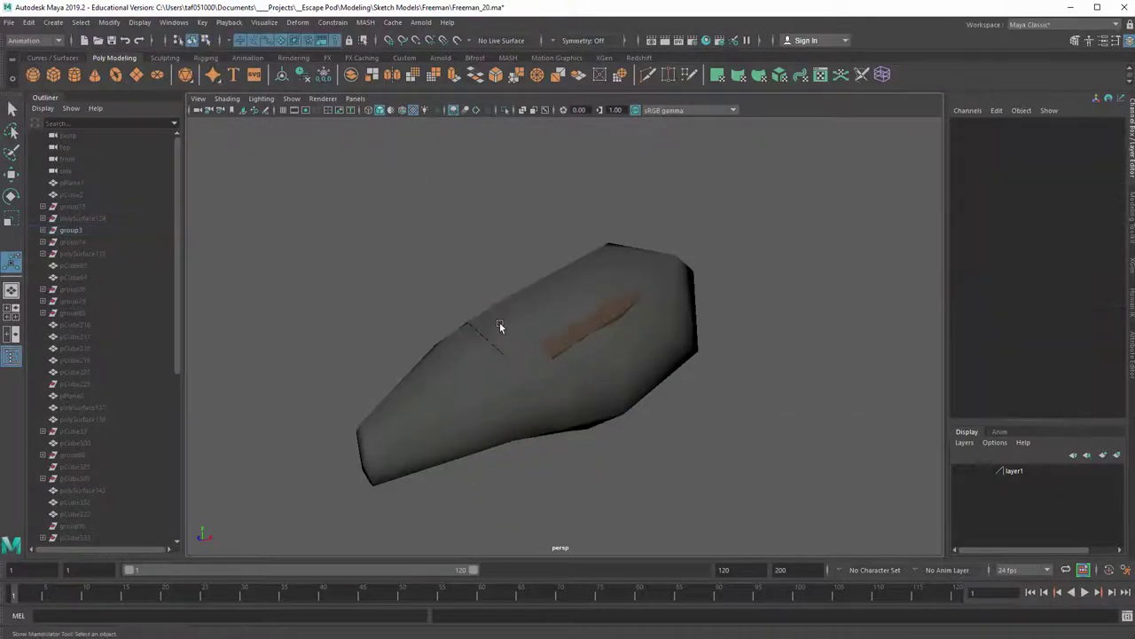
# Display the thigh mesh smoothed and inspect how the band wraps around it with nothing selected
pyautogui.click(501, 324)
pyautogui.click(330, 263)
pyautogui.keyDown('alt'); pyautogui.moveTo(330, 262); pyautogui.dragTo(558, 272, button='right'); pyautogui.keyUp('alt')
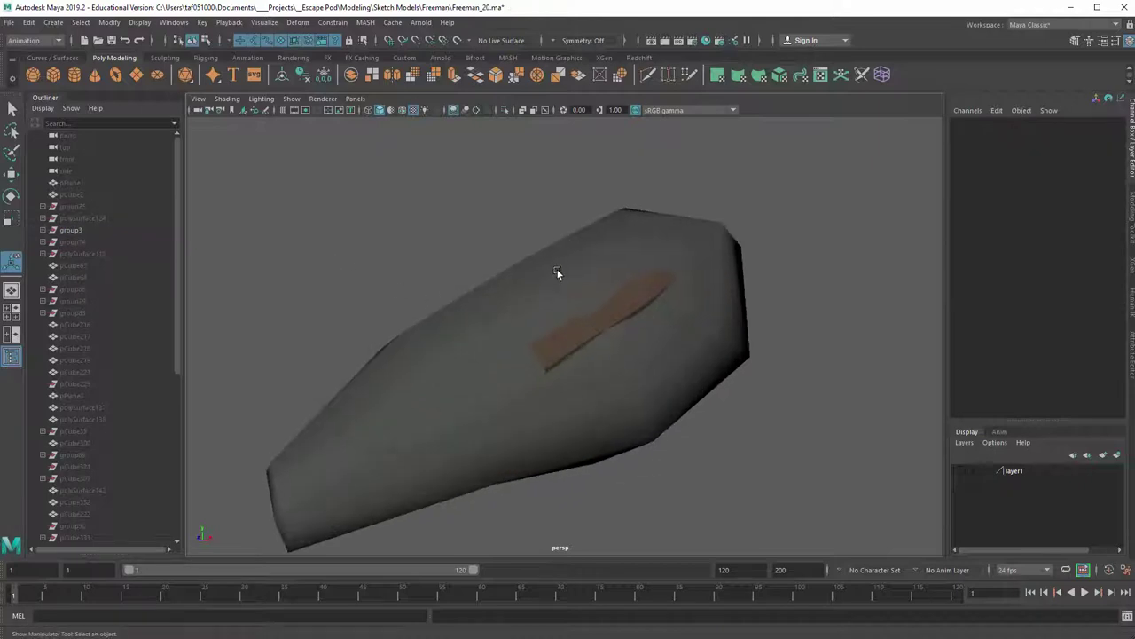
pyautogui.click(558, 272)
pyautogui.press('3')
pyautogui.click(506, 247)
pyautogui.keyDown('alt'); pyautogui.moveTo(544, 310); pyautogui.dragTo(661, 427); pyautogui.keyUp('alt')
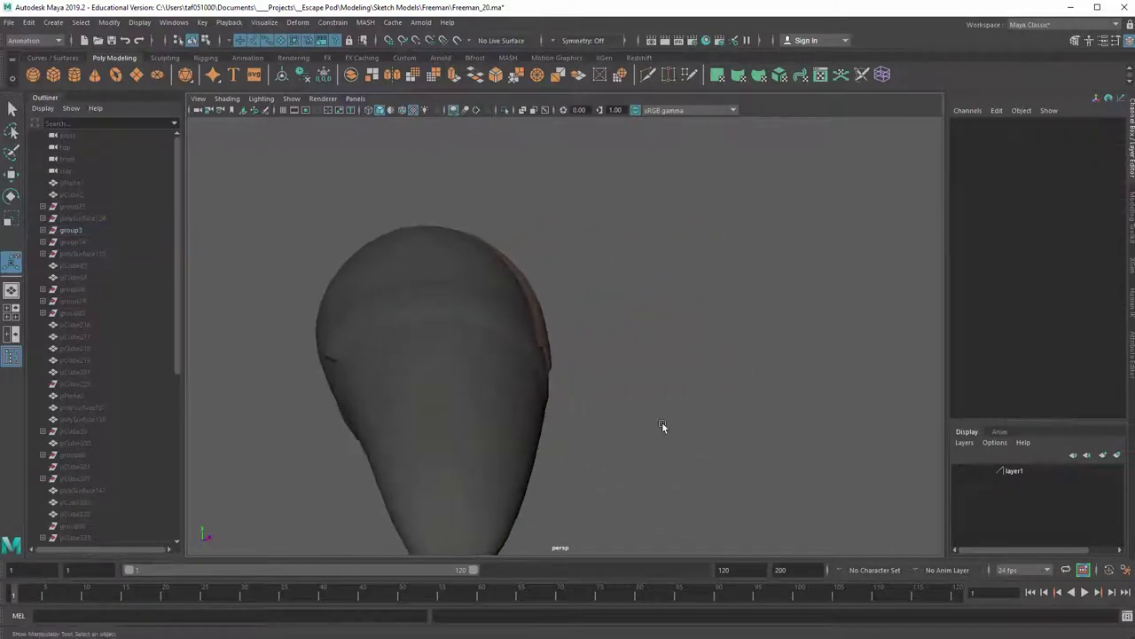
pyautogui.keyDown('alt'); pyautogui.moveTo(440, 314); pyautogui.dragTo(438, 317); pyautogui.keyUp('alt')
# Display the band unsmoothed and insert an edge loop close to its rim on the narrow end of the thigh
pyautogui.click(433, 313)
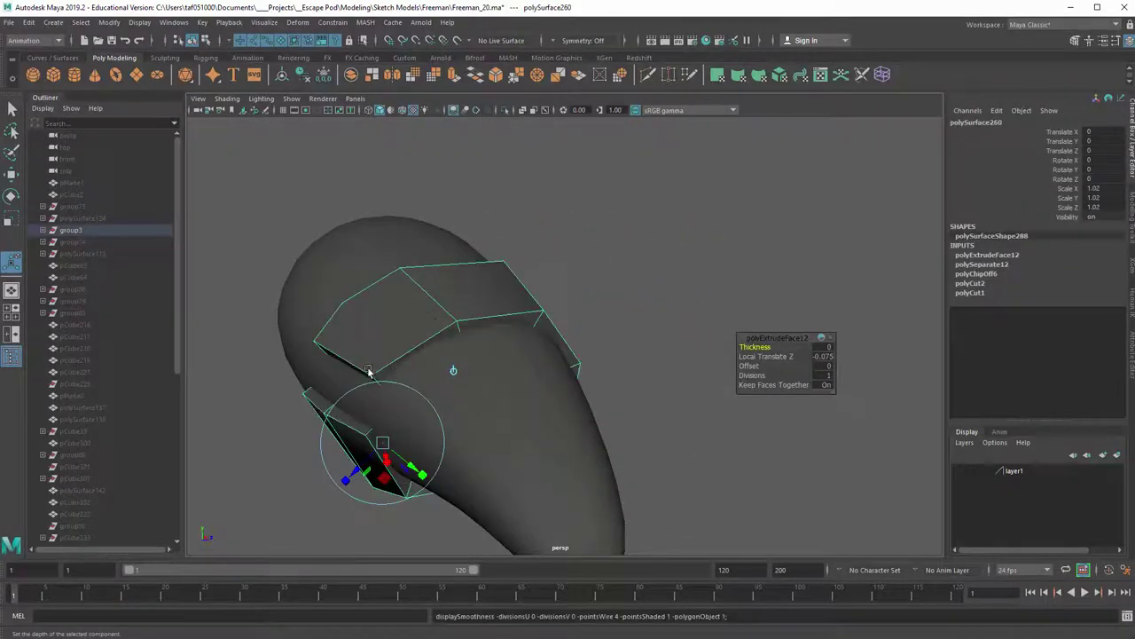
pyautogui.keyDown('alt'); pyautogui.moveTo(572, 262); pyautogui.dragTo(392, 260); pyautogui.keyUp('alt')
pyautogui.keyDown('alt'); pyautogui.moveTo(392, 261); pyautogui.dragTo(565, 340, button='right'); pyautogui.keyUp('alt')
pyautogui.keyDown('alt'); pyautogui.moveTo(565, 340); pyautogui.dragTo(449, 370); pyautogui.keyUp('alt')
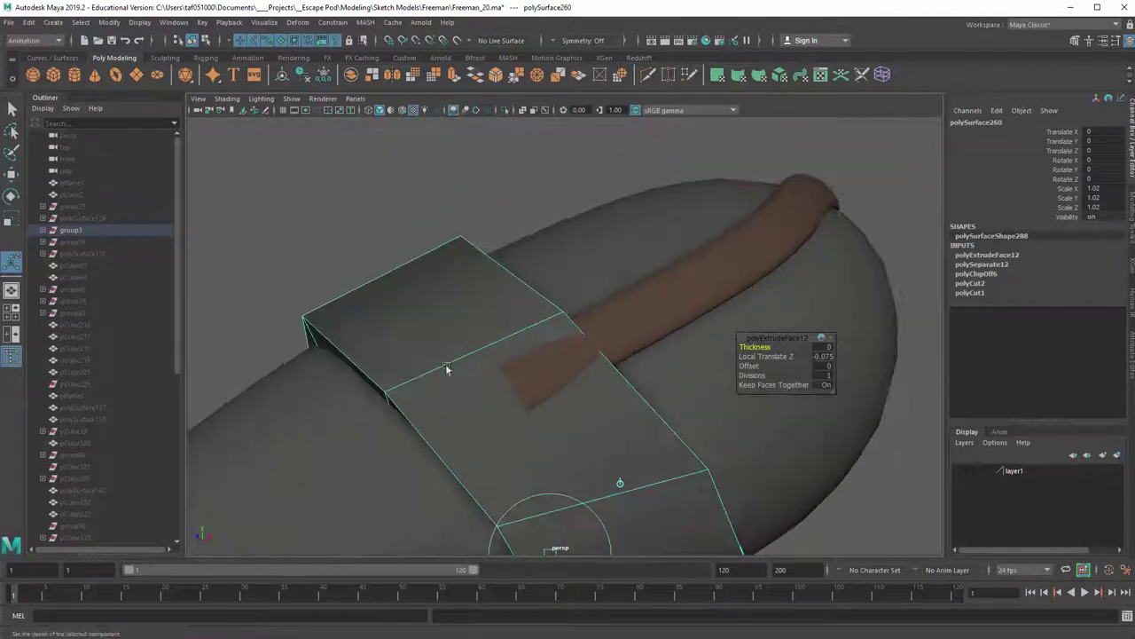
pyautogui.press('g')
pyautogui.click(395, 394)
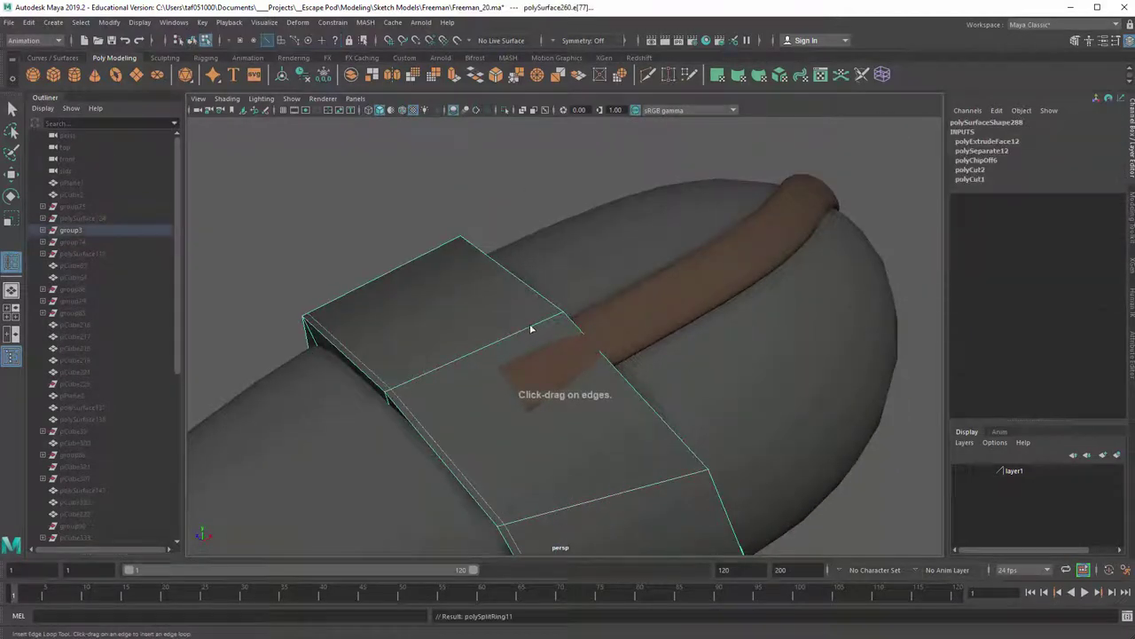
# Insert a second edge loop near the band's opposite rim, redoing its placement once, and inspect the band smoothed
pyautogui.click(562, 315)
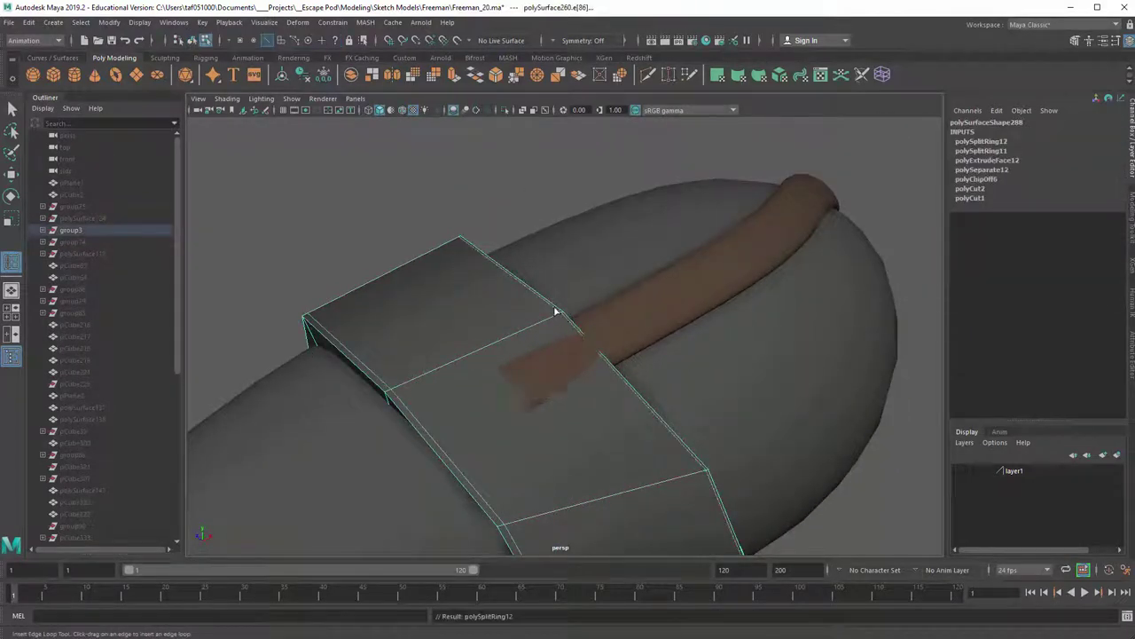
pyautogui.hotkey('ctrl', 'z')
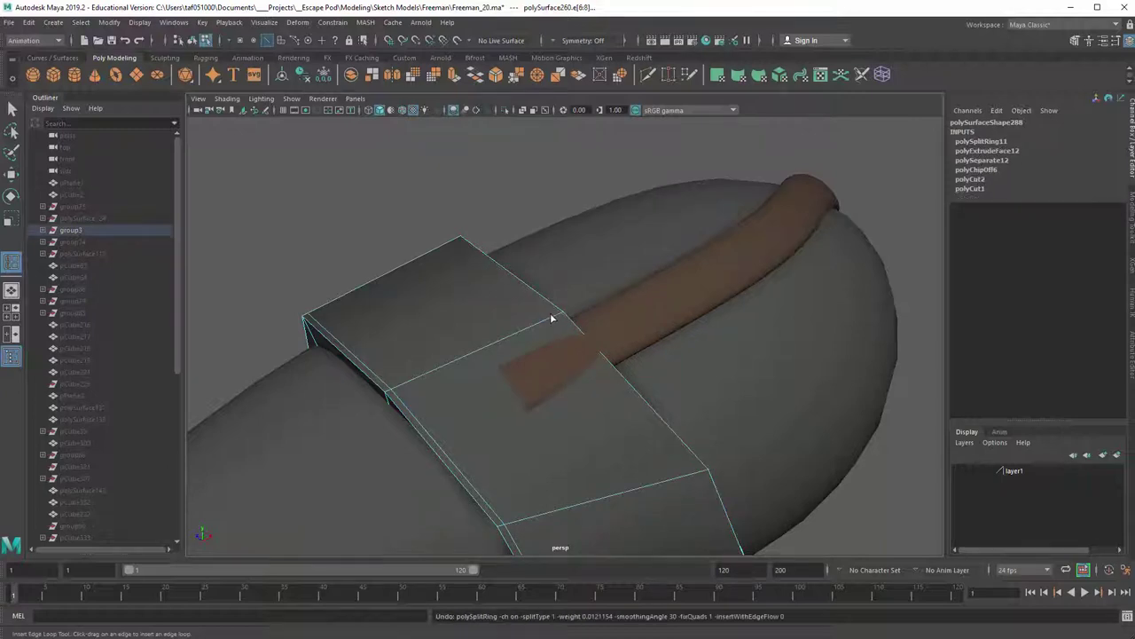
pyautogui.click(559, 319)
pyautogui.press('q')
pyautogui.moveTo(470, 312)
pyautogui.keyDown('alt'); pyautogui.mouseDown()
pyautogui.moveTo(393, 387)
pyautogui.moveTo(417, 385)
pyautogui.moveTo(337, 213)
pyautogui.mouseUp(); pyautogui.keyUp('alt')
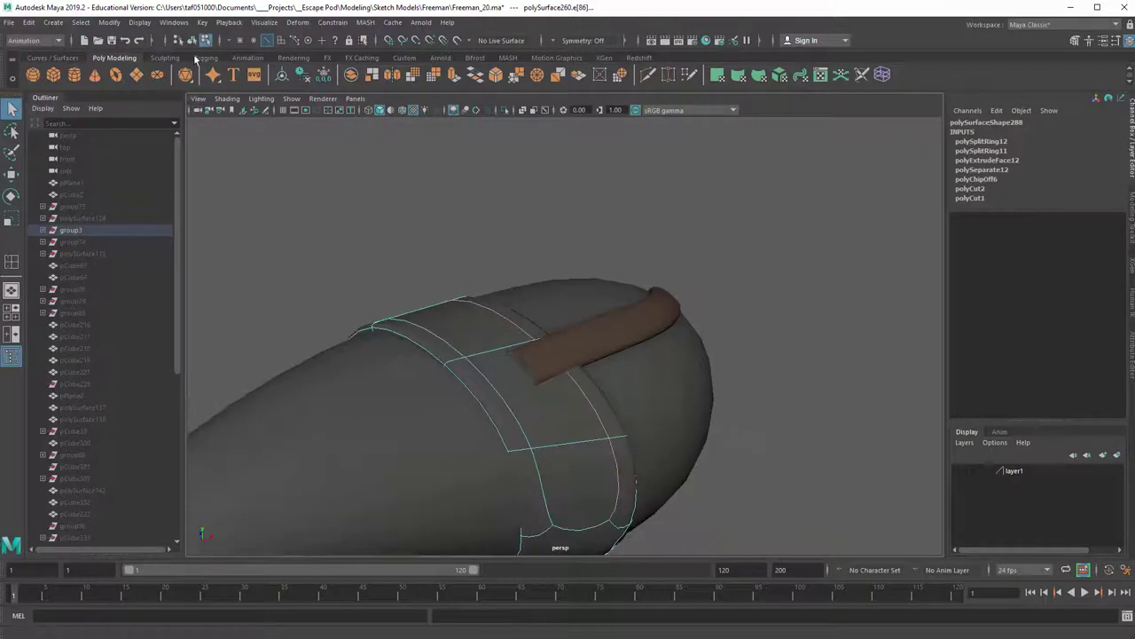
pyautogui.click(191, 40)
pyautogui.keyDown('alt'); pyautogui.moveTo(507, 245); pyautogui.dragTo(519, 332); pyautogui.keyUp('alt')
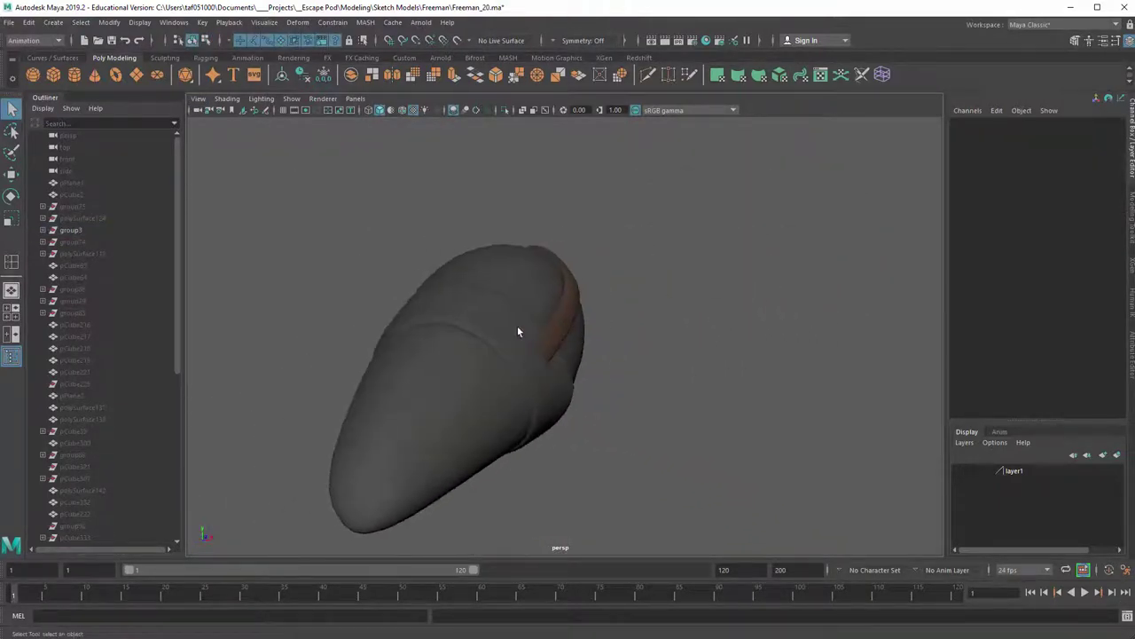
pyautogui.keyDown('alt'); pyautogui.moveTo(639, 341); pyautogui.dragTo(619, 328); pyautogui.keyUp('alt')
# Delete all the isolated thigh, band and strip meshes and show every hidden object of the character again
pyautogui.moveTo(398, 199); pyautogui.dragTo(692, 464)
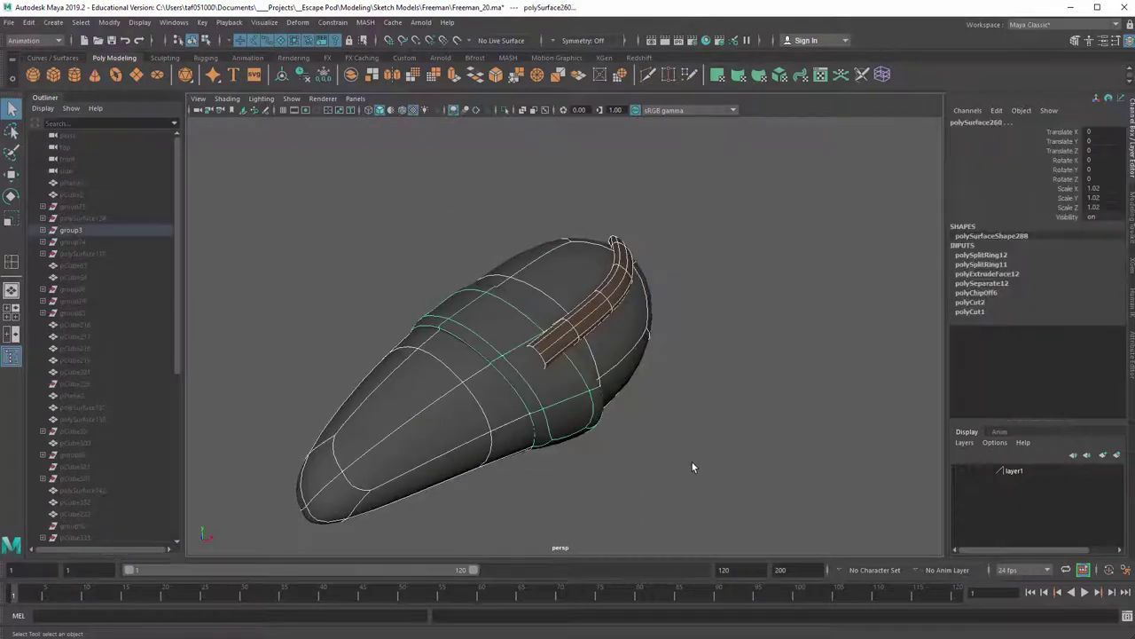
pyautogui.press('Delete')
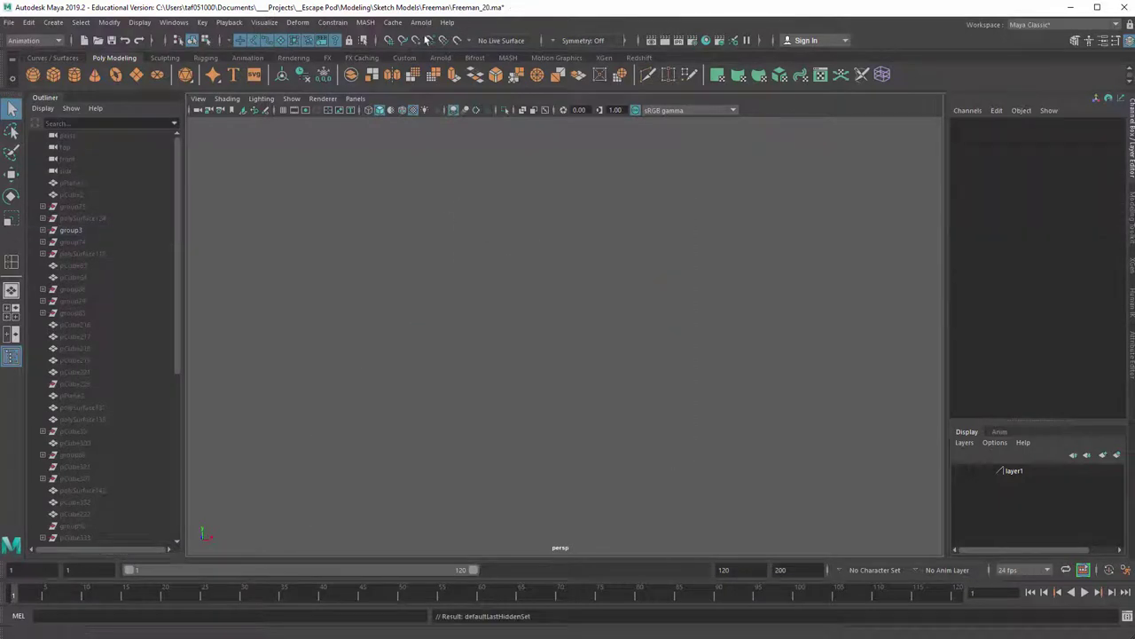
pyautogui.click(139, 22)
pyautogui.moveTo(182, 96)
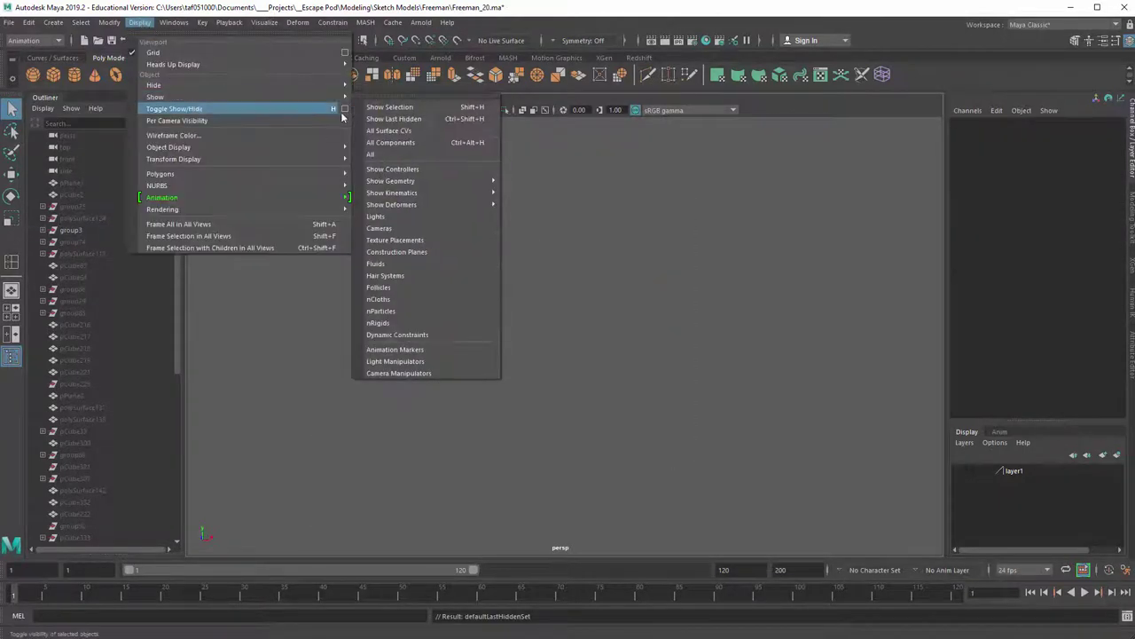
pyautogui.click(374, 155)
pyautogui.scroll(-4, 630, 312)
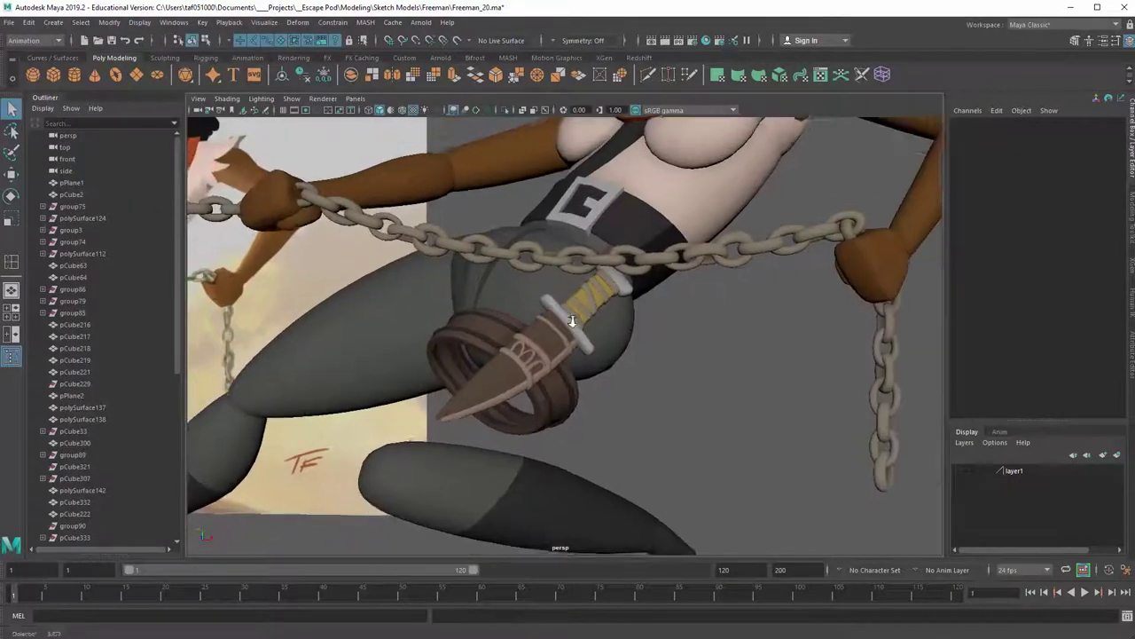
pyautogui.click(139, 22)
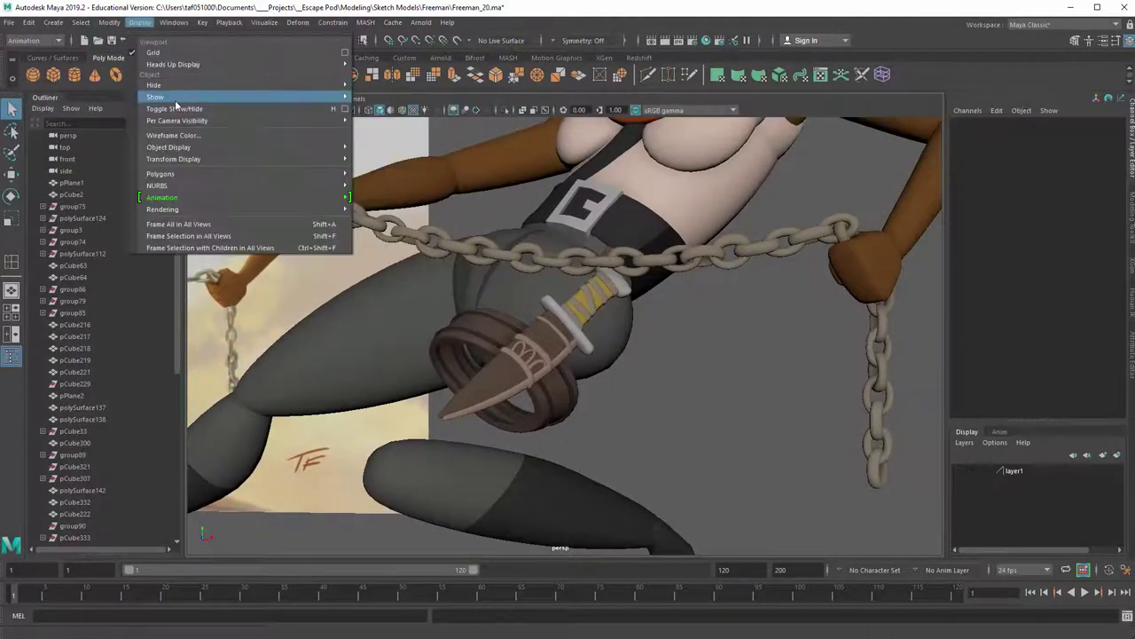
pyautogui.click(426, 155)
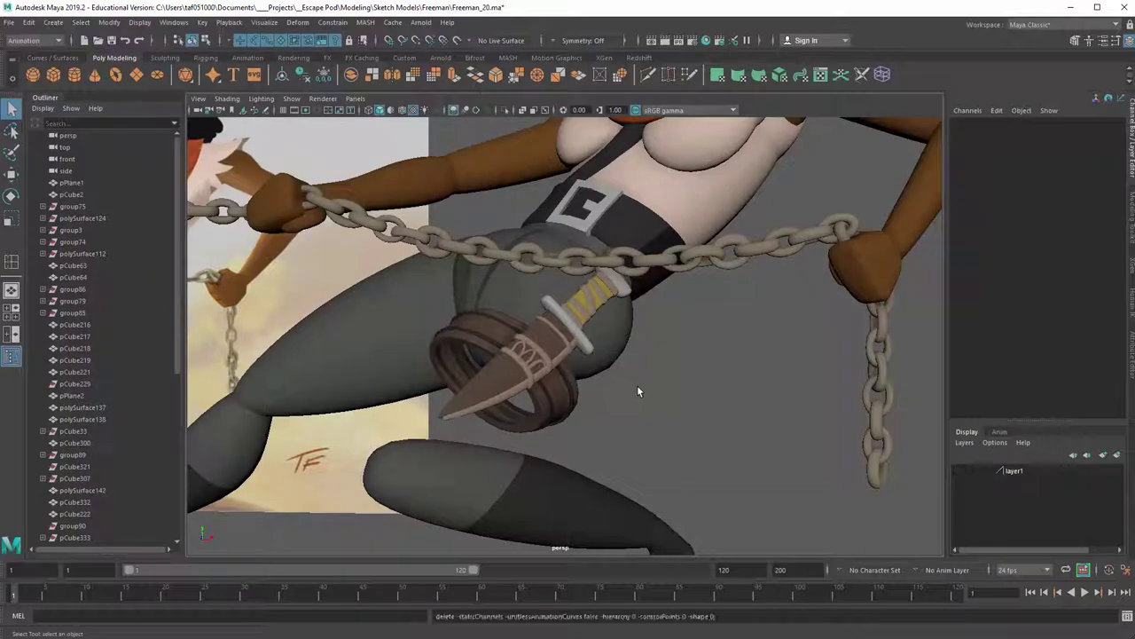
# Undo the deletion of the isolated thigh meshes and delete only the extracted band around the thigh
pyautogui.hotkey('ctrl', 'z')
pyautogui.hotkey('ctrl', 'z')
pyautogui.hotkey('ctrl', 'z')
pyautogui.hotkey('ctrl', 'z')
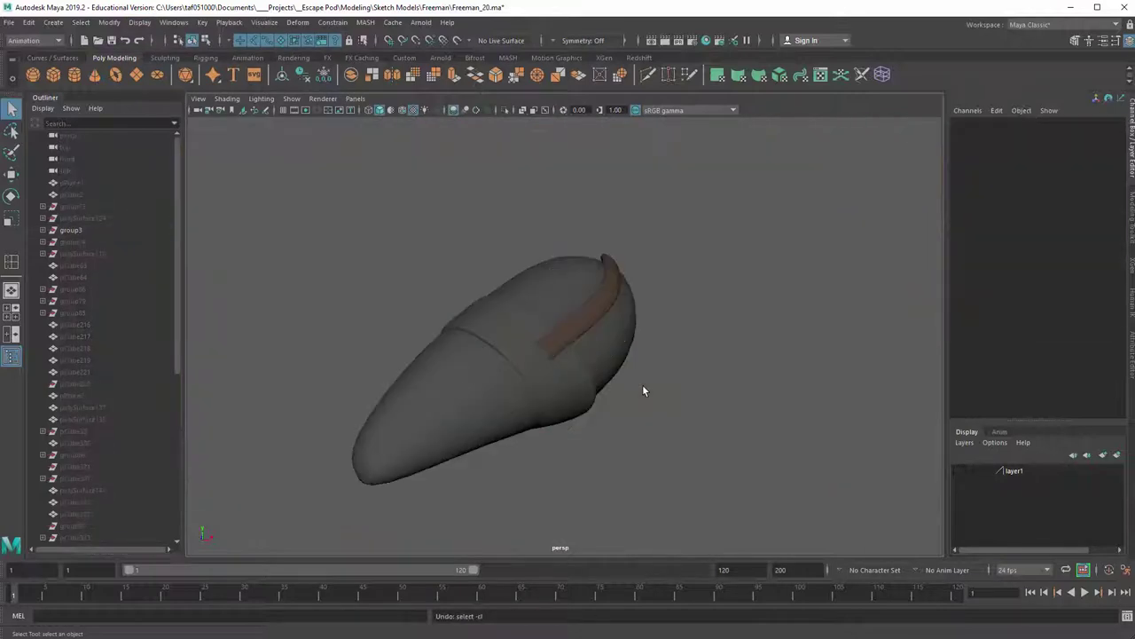
pyautogui.click(192, 41)
pyautogui.press('Delete')
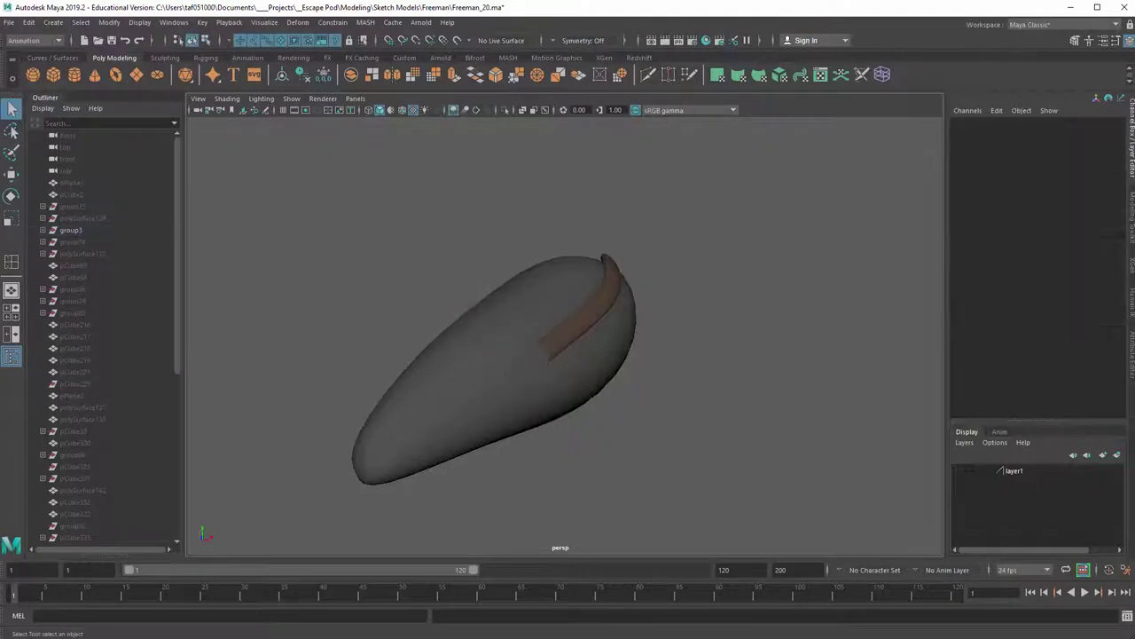
# Show all hidden objects of the character again
pyautogui.click(140, 22)
pyautogui.moveTo(254, 100)
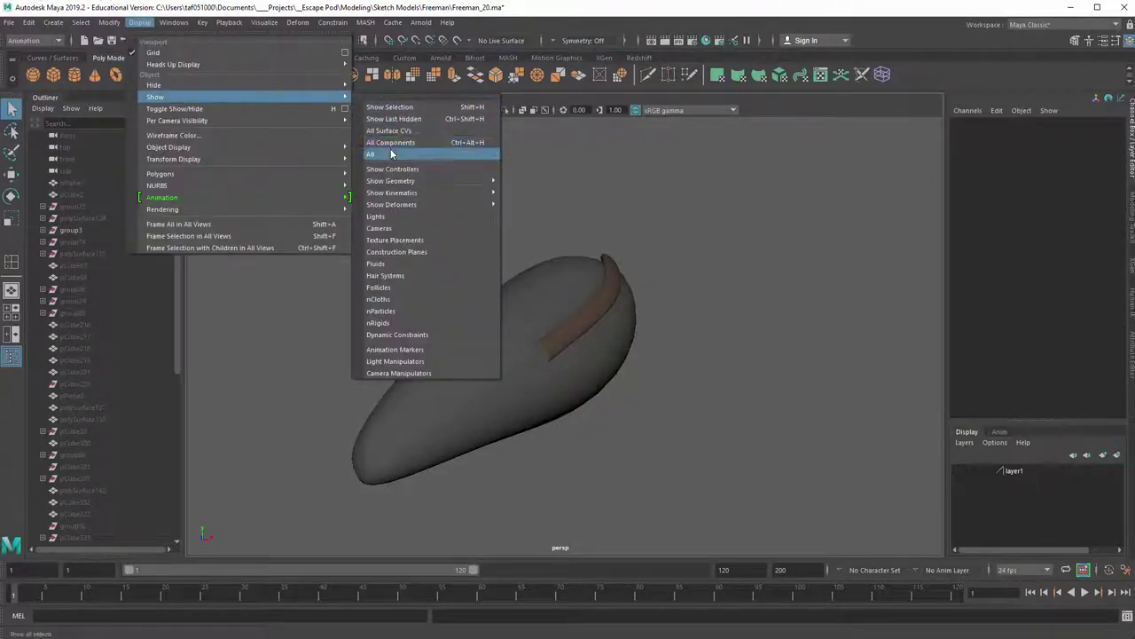
pyautogui.click(391, 149)
pyautogui.keyDown('alt'); pyautogui.moveTo(652, 324); pyautogui.dragTo(550, 277, button='right'); pyautogui.keyUp('alt')
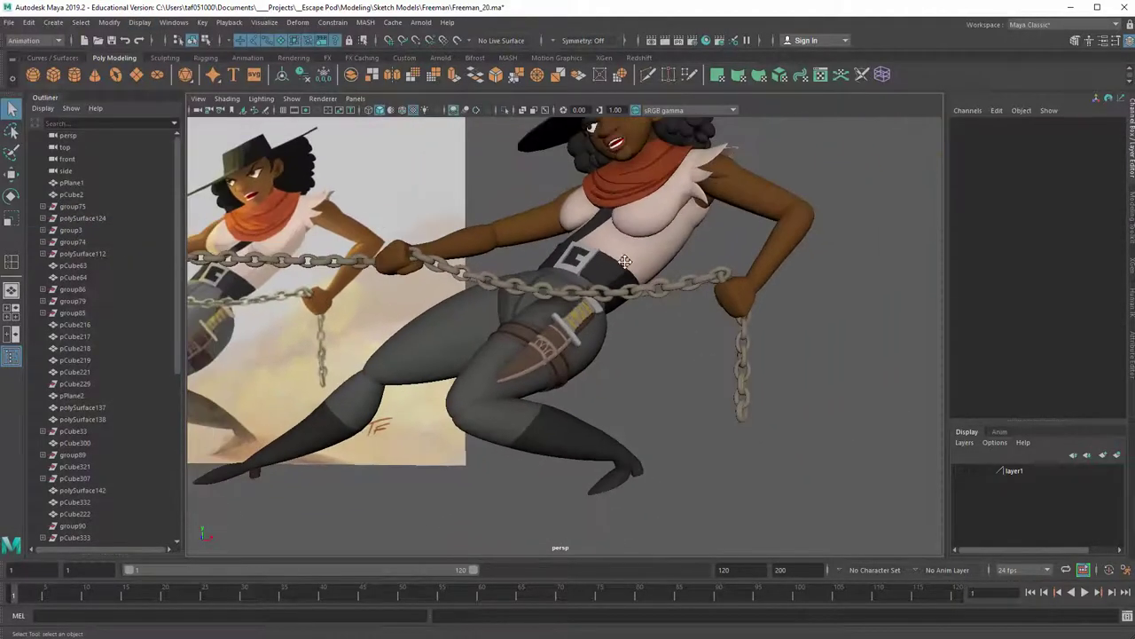
# Examine the character's hat, face and upper body, picking one of the separate fold strips on the scarf
pyautogui.keyDown('alt'); pyautogui.moveTo(623, 264); pyautogui.dragTo(610, 307, button='middle'); pyautogui.keyUp('alt')
pyautogui.keyDown('alt'); pyautogui.moveTo(504, 271); pyautogui.dragTo(640, 282); pyautogui.keyUp('alt')
pyautogui.keyDown('alt'); pyautogui.moveTo(532, 215); pyautogui.dragTo(614, 366, button='middle'); pyautogui.keyUp('alt')
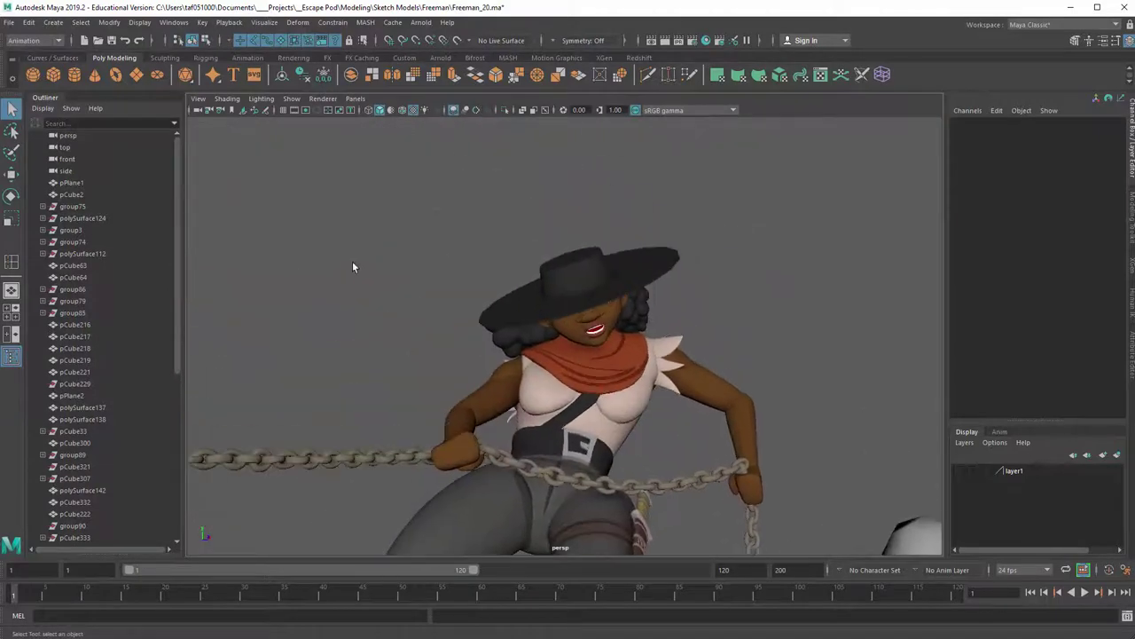
pyautogui.keyDown('alt'); pyautogui.moveTo(352, 263); pyautogui.dragTo(861, 378, button='right'); pyautogui.keyUp('alt')
pyautogui.scroll(-8, 751, 286)
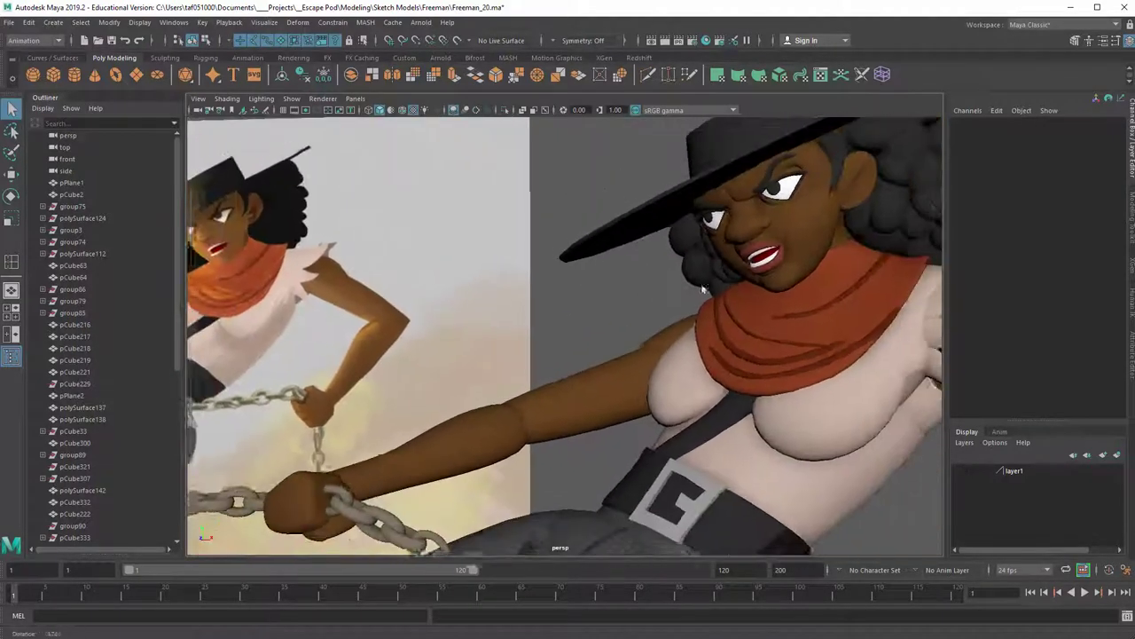
pyautogui.keyDown('alt'); pyautogui.moveTo(703, 289); pyautogui.dragTo(648, 309); pyautogui.keyUp('alt')
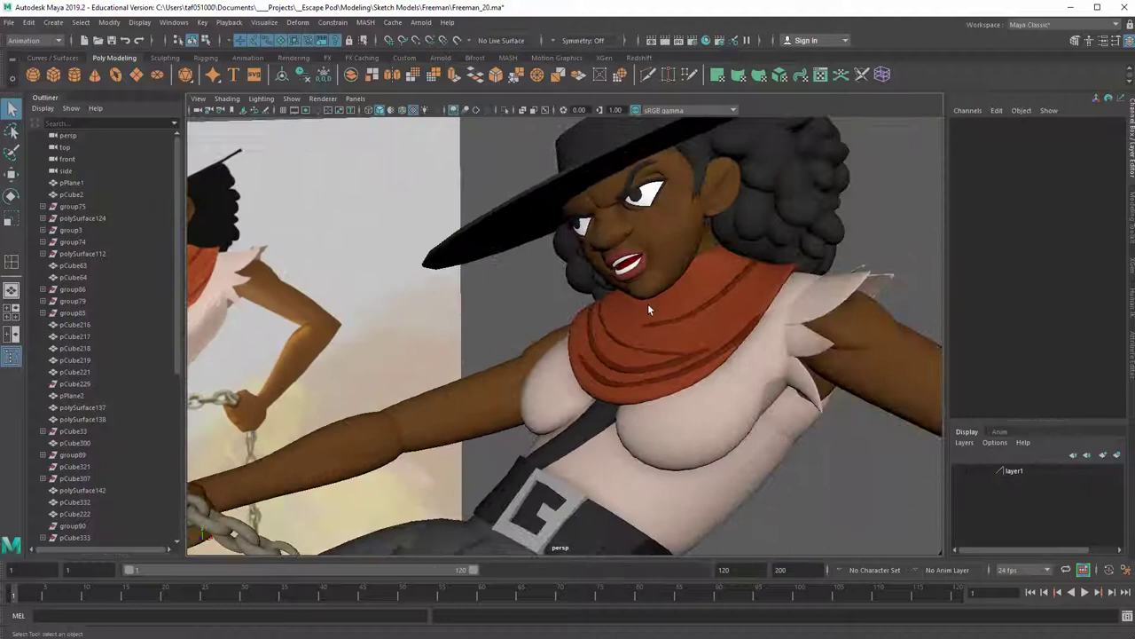
pyautogui.click(747, 273)
pyautogui.click(671, 353)
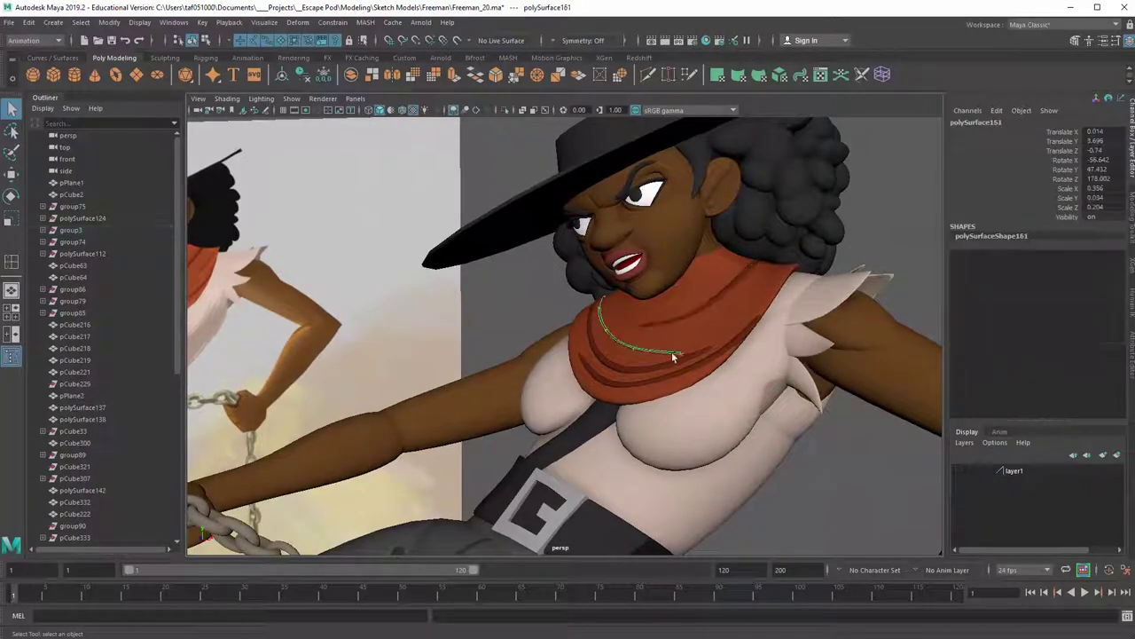
pyautogui.keyDown('alt'); pyautogui.moveTo(634, 264); pyautogui.dragTo(541, 266, button='right'); pyautogui.keyUp('alt')
pyautogui.keyDown('alt'); pyautogui.moveTo(541, 266); pyautogui.dragTo(571, 275, button='middle'); pyautogui.keyUp('alt')
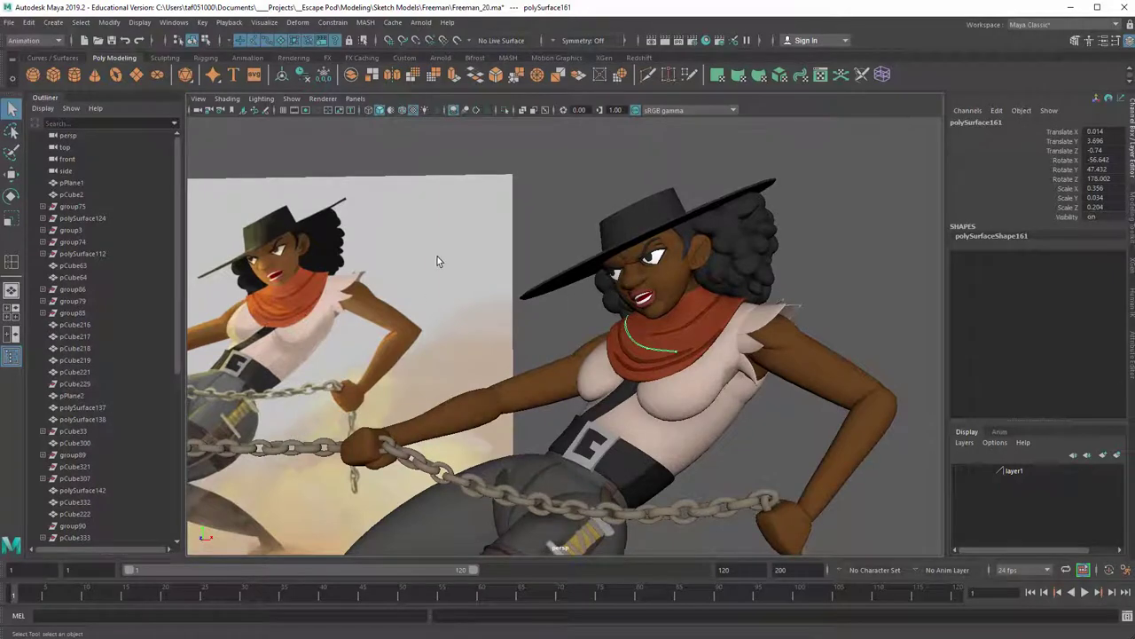
# Inspect the mouth area closely from the side, picking the separate patch above the upper lip
pyautogui.keyDown('alt'); pyautogui.moveTo(437, 256); pyautogui.dragTo(745, 225, button='right'); pyautogui.keyUp('alt')
pyautogui.keyDown('alt'); pyautogui.moveTo(745, 225); pyautogui.dragTo(644, 294, button='middle'); pyautogui.keyUp('alt')
pyautogui.keyDown('alt'); pyautogui.moveTo(644, 294); pyautogui.dragTo(757, 311, button='right'); pyautogui.keyUp('alt')
pyautogui.keyDown('alt'); pyautogui.moveTo(756, 311); pyautogui.dragTo(644, 221); pyautogui.keyUp('alt')
pyautogui.keyDown('alt'); pyautogui.moveTo(644, 221); pyautogui.dragTo(514, 287, button='middle'); pyautogui.keyUp('alt')
pyautogui.keyDown('alt'); pyautogui.moveTo(514, 287); pyautogui.dragTo(568, 289, button='right'); pyautogui.keyUp('alt')
pyautogui.click(492, 220)
pyautogui.keyDown('alt'); pyautogui.moveTo(655, 223); pyautogui.dragTo(439, 344); pyautogui.keyUp('alt')
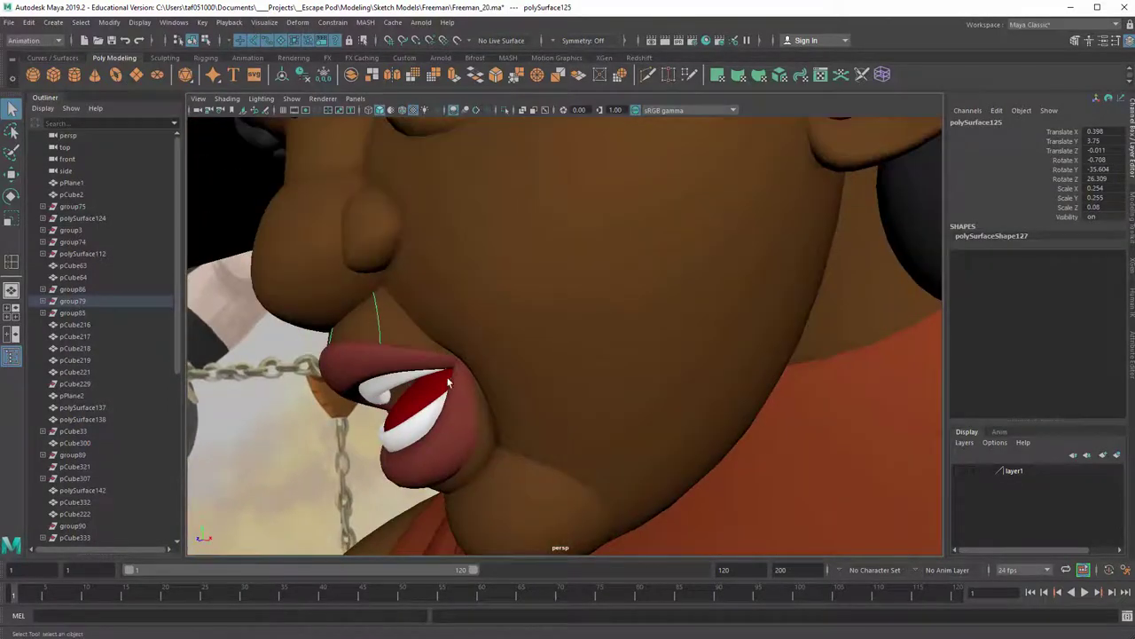
# Pick the lower and upper teeth meshes and examine how they sit inside the lips from several angles
pyautogui.click(414, 435)
pyautogui.keyDown('alt'); pyautogui.moveTo(415, 421); pyautogui.dragTo(523, 376); pyautogui.keyUp('alt')
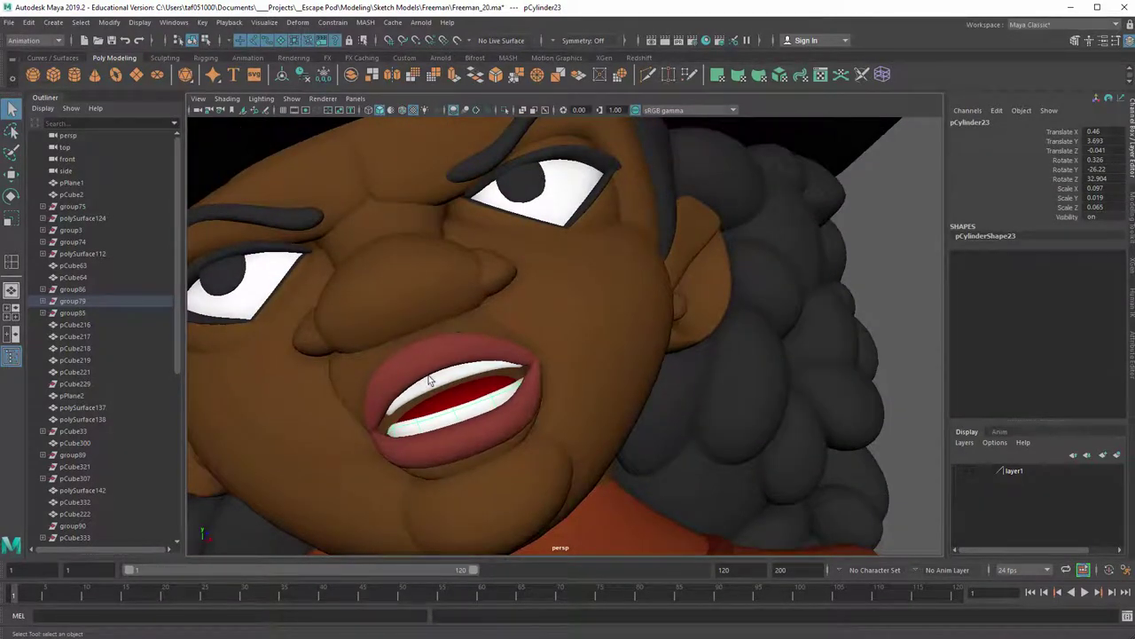
pyautogui.keyDown('alt'); pyautogui.moveTo(429, 379); pyautogui.dragTo(531, 367); pyautogui.keyUp('alt')
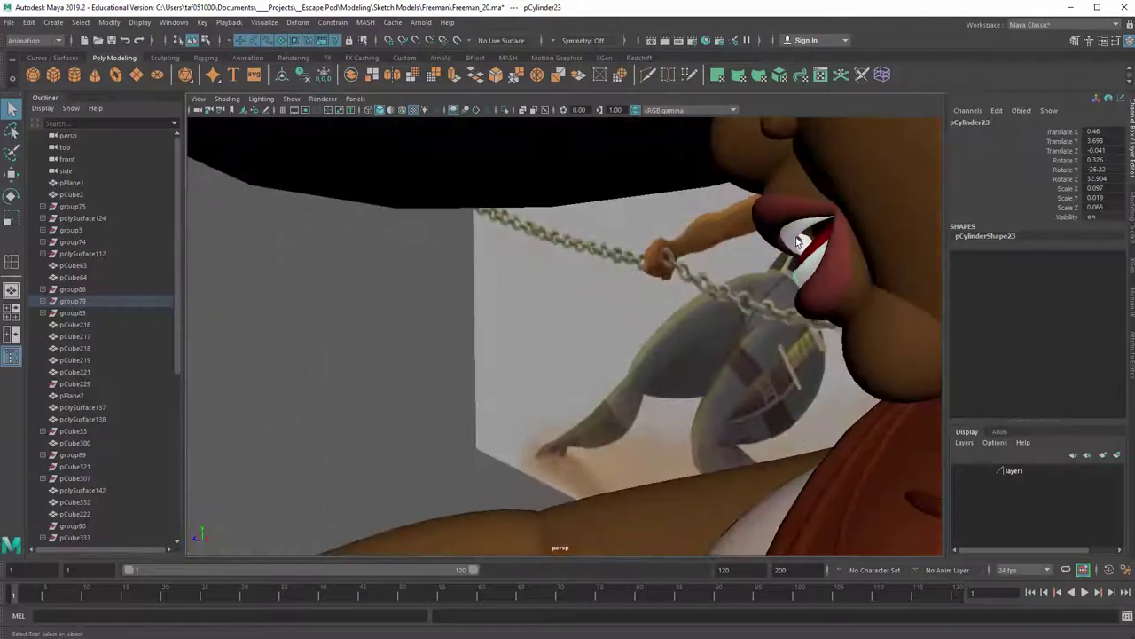
pyautogui.click(798, 242)
pyautogui.keyDown('alt'); pyautogui.moveTo(803, 226); pyautogui.dragTo(520, 309); pyautogui.keyUp('alt')
pyautogui.click(466, 310)
pyautogui.click(441, 340)
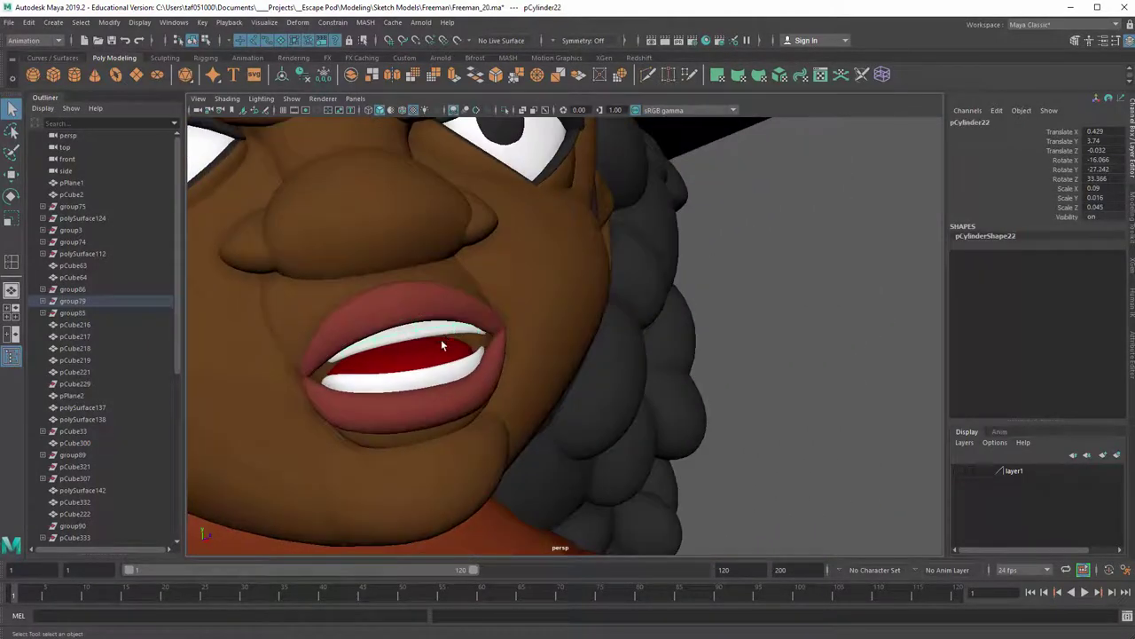
pyautogui.click(425, 374)
# Select the head mesh's inner mouth faces behind the teeth, inspect them, and return to object selection with nothing selected
pyautogui.keyDown('alt'); pyautogui.moveTo(692, 317); pyautogui.dragTo(568, 343); pyautogui.keyUp('alt')
pyautogui.scroll(5, 555, 391)
pyautogui.click(535, 383)
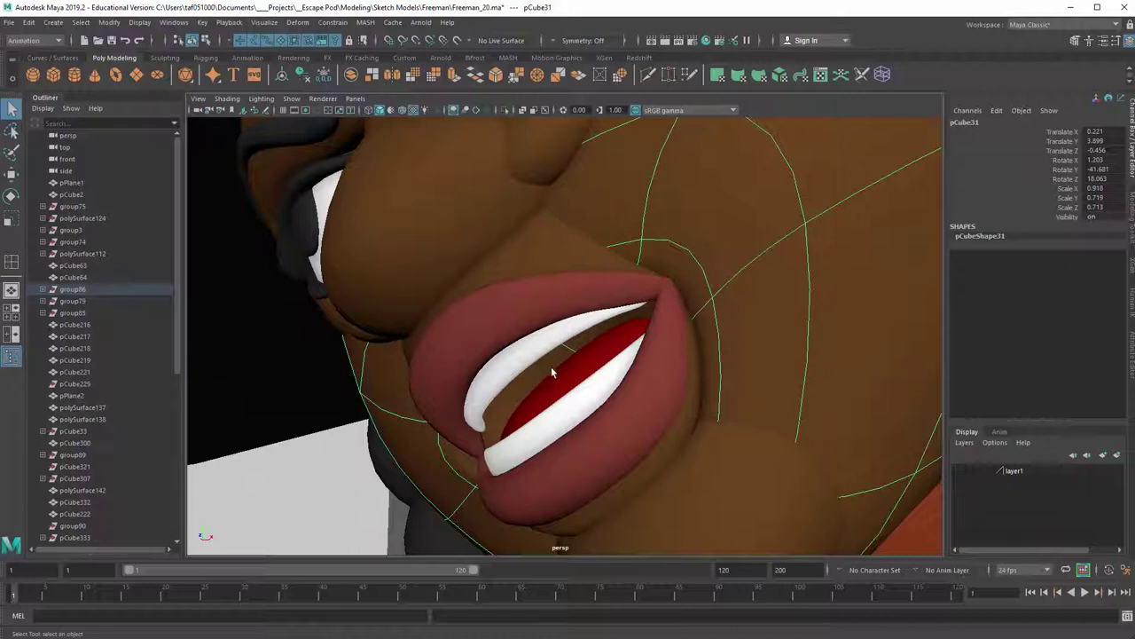
pyautogui.moveTo(592, 343)
pyautogui.mouseDown(button='right')
pyautogui.moveTo(593, 370)
pyautogui.moveTo(586, 343)
pyautogui.mouseUp(button='right')
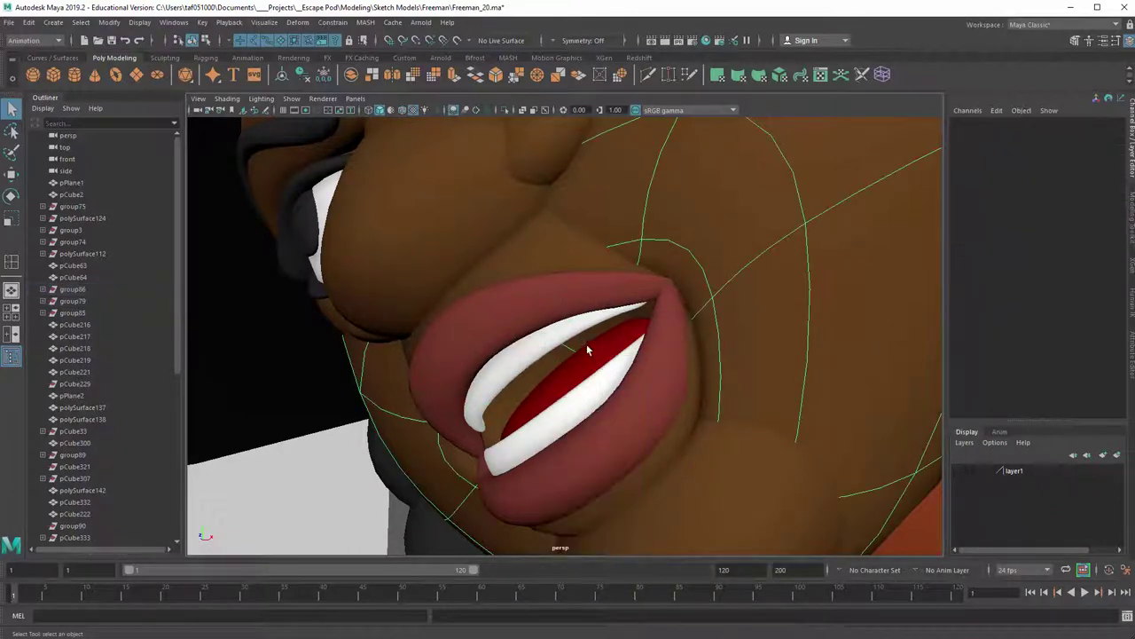
pyautogui.click(585, 345)
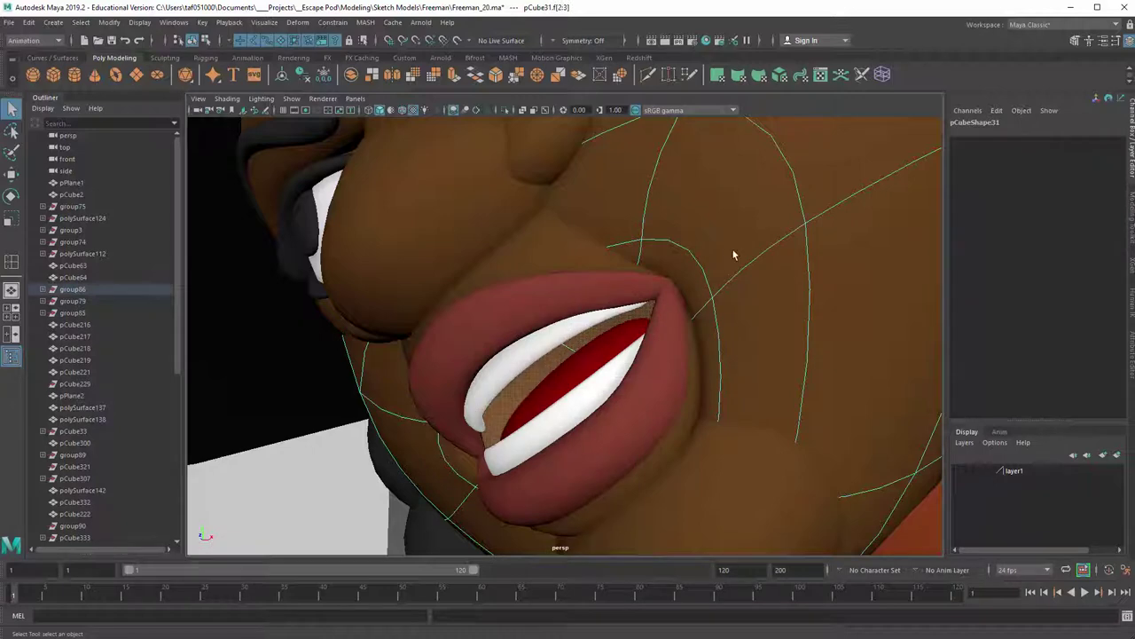
pyautogui.keyDown('alt'); pyautogui.moveTo(734, 255); pyautogui.dragTo(379, 308, button='right'); pyautogui.keyUp('alt')
pyautogui.keyDown('alt'); pyautogui.moveTo(380, 308); pyautogui.dragTo(468, 301); pyautogui.keyUp('alt')
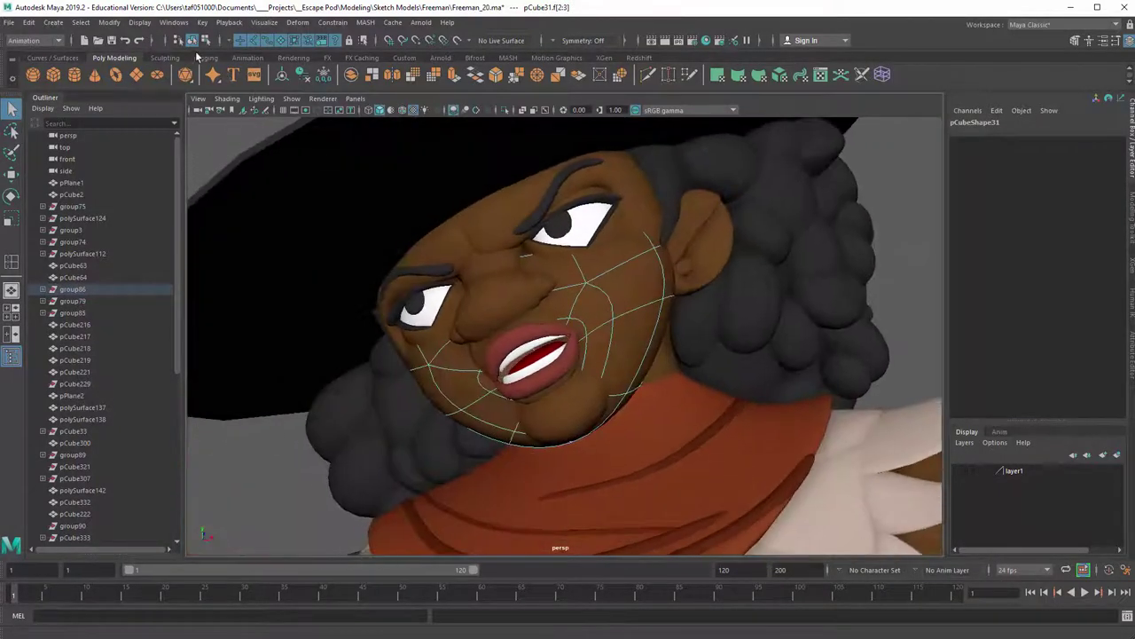
pyautogui.click(205, 41)
pyautogui.click(193, 41)
pyautogui.click(239, 142)
# Look over the torso, belt, thigh straps and full pose, picking the outstretched leg's lower-leg mesh and clearing the selection
pyautogui.keyDown('alt'); pyautogui.moveTo(266, 169); pyautogui.dragTo(673, 218); pyautogui.keyUp('alt')
pyautogui.keyDown('alt'); pyautogui.moveTo(672, 219); pyautogui.dragTo(676, 115, button='middle'); pyautogui.keyUp('alt')
pyautogui.keyDown('alt'); pyautogui.moveTo(761, 257); pyautogui.dragTo(721, 355, button='right'); pyautogui.keyUp('alt')
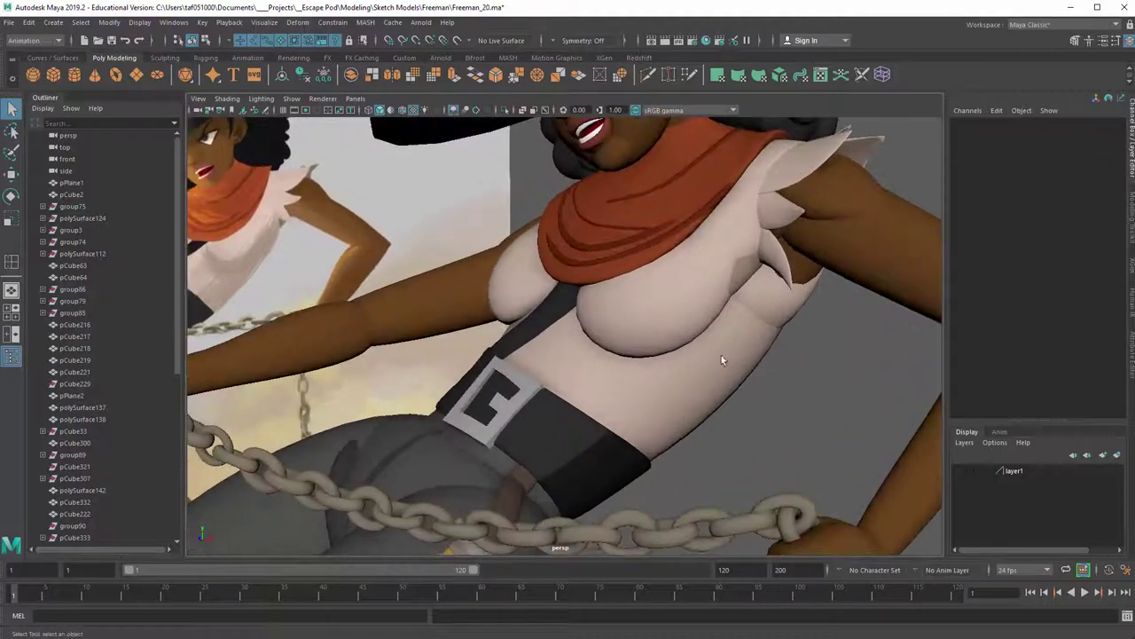
pyautogui.keyDown('alt'); pyautogui.moveTo(721, 354); pyautogui.dragTo(640, 340); pyautogui.keyUp('alt')
pyautogui.keyDown('alt'); pyautogui.moveTo(687, 306); pyautogui.dragTo(940, 152, button='middle'); pyautogui.keyUp('alt')
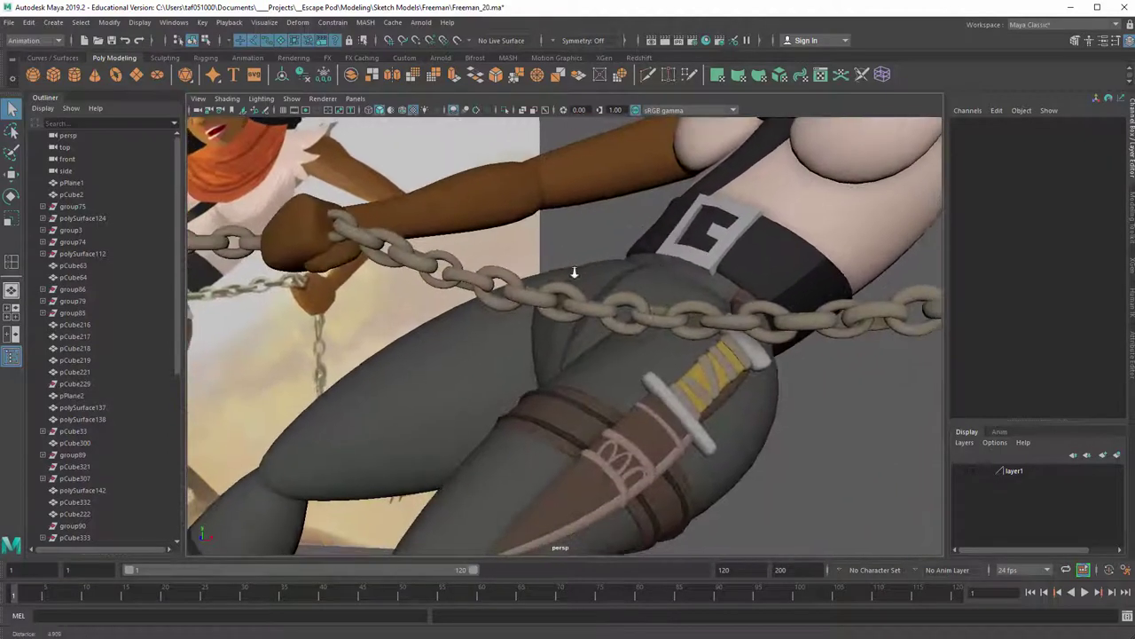
pyautogui.keyDown('alt'); pyautogui.moveTo(573, 271); pyautogui.dragTo(527, 393, button='right'); pyautogui.keyUp('alt')
pyautogui.keyDown('alt'); pyautogui.moveTo(527, 393); pyautogui.dragTo(521, 386, button='middle'); pyautogui.keyUp('alt')
pyautogui.keyDown('alt'); pyautogui.moveTo(519, 387); pyautogui.dragTo(522, 376); pyautogui.keyUp('alt')
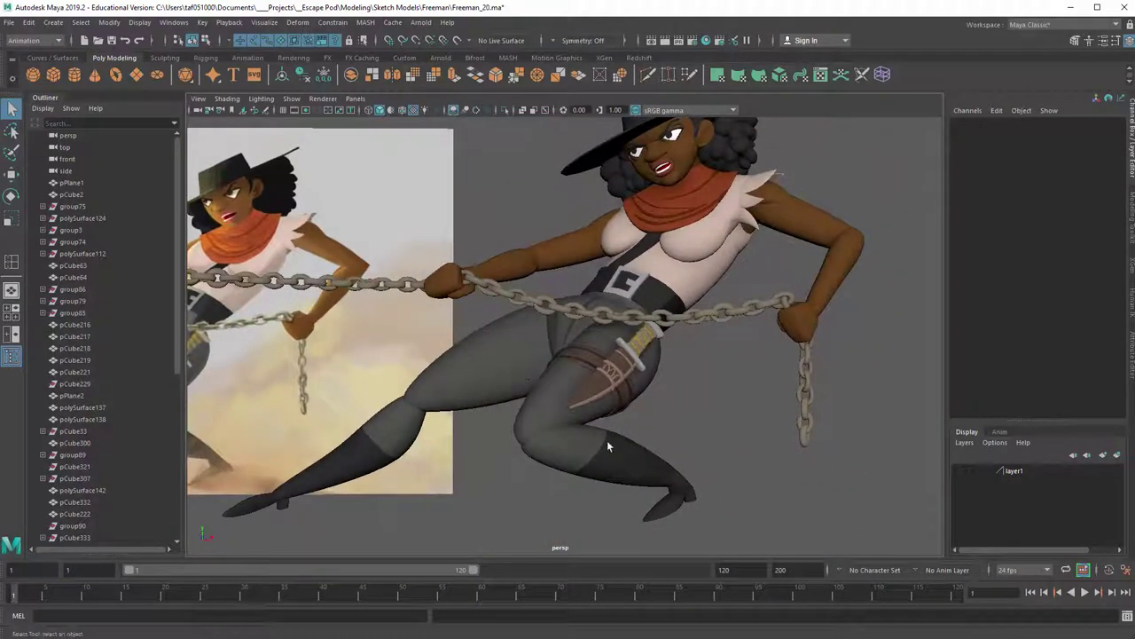
pyautogui.click(376, 446)
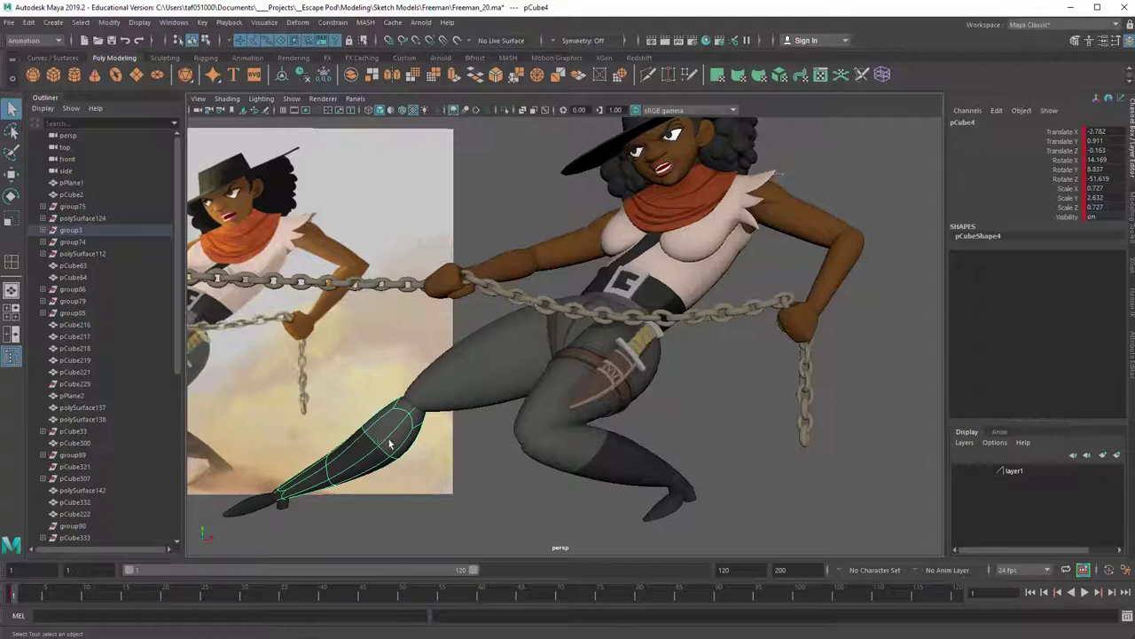
pyautogui.click(699, 416)
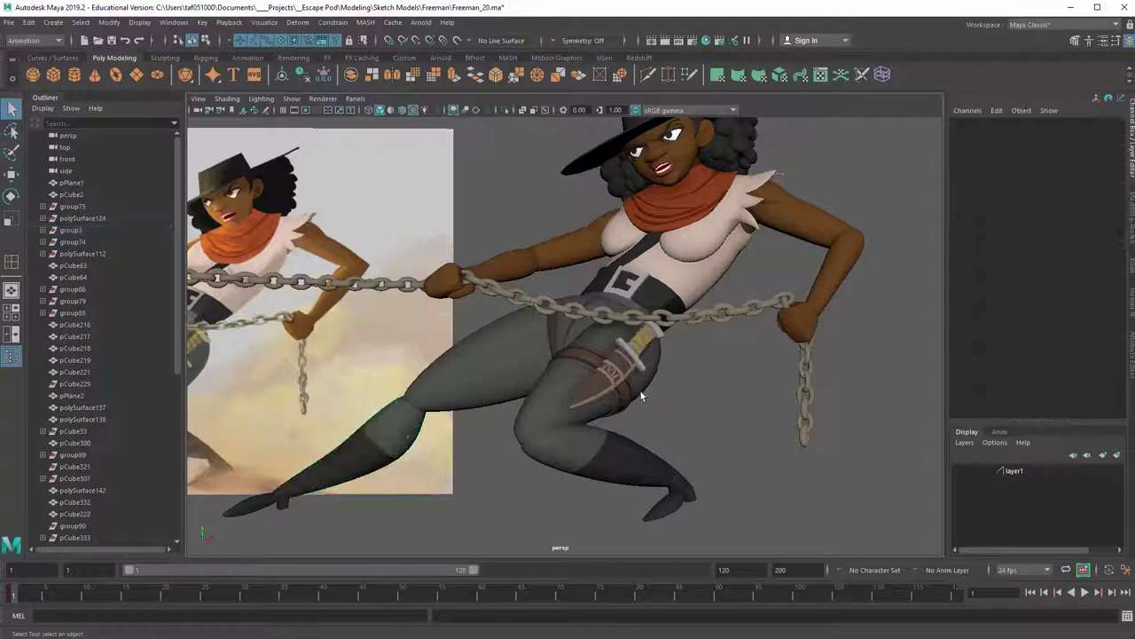
# Inspect the character from another angle and locate the straight spare chain attached to the large ring
pyautogui.keyDown('alt'); pyautogui.moveTo(640, 390); pyautogui.dragTo(470, 312); pyautogui.keyUp('alt')
pyautogui.keyDown('alt'); pyautogui.moveTo(763, 319); pyautogui.dragTo(951, 410, button='right'); pyautogui.keyUp('alt')
pyautogui.click(569, 283)
pyautogui.keyDown('alt'); pyautogui.moveTo(792, 293); pyautogui.dragTo(364, 270, button='right'); pyautogui.keyUp('alt')
pyautogui.keyDown('alt'); pyautogui.moveTo(555, 291); pyautogui.dragTo(189, 224, button='middle'); pyautogui.keyUp('alt')
pyautogui.keyDown('alt'); pyautogui.moveTo(757, 396); pyautogui.dragTo(427, 347, button='middle'); pyautogui.keyUp('alt')
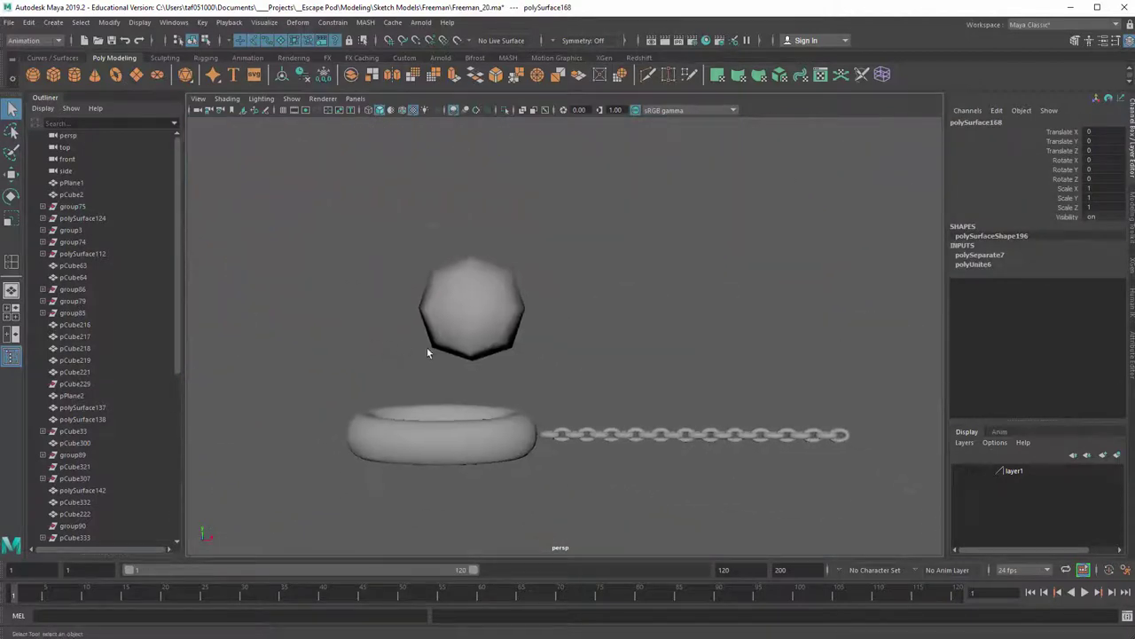
pyautogui.keyDown('alt'); pyautogui.moveTo(427, 347); pyautogui.dragTo(699, 465, button='right'); pyautogui.keyUp('alt')
pyautogui.keyDown('alt'); pyautogui.moveTo(699, 465); pyautogui.dragTo(453, 322, button='middle'); pyautogui.keyUp('alt')
# Select the whole straight spare chain by its first link beside the ring and apply a nonlinear Bend deformer
pyautogui.click(536, 383)
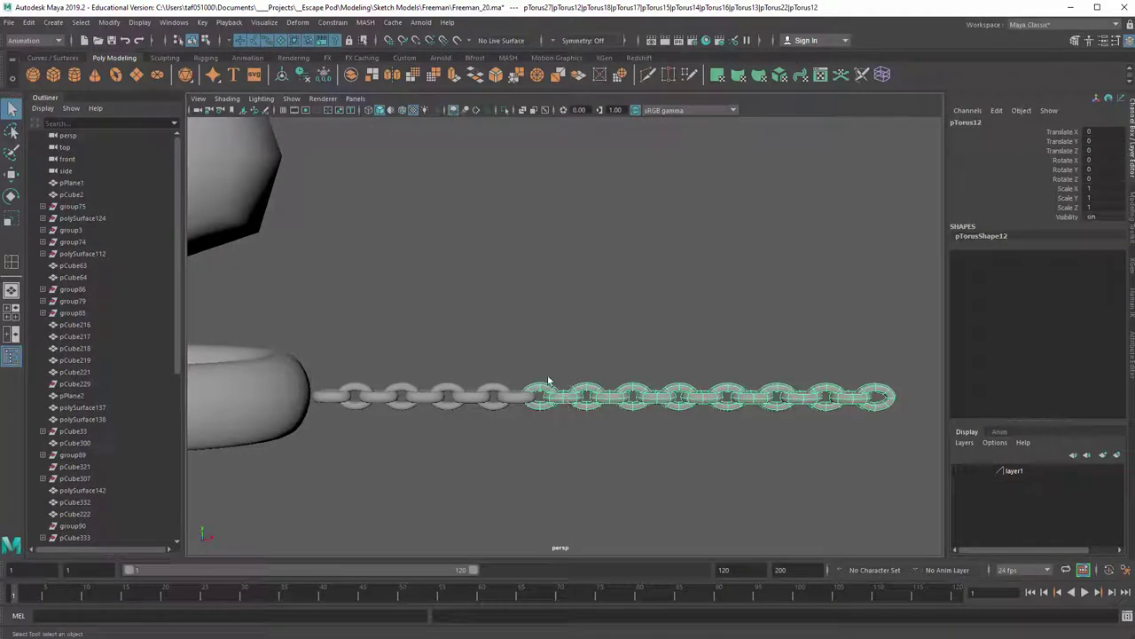
pyautogui.scroll(-1, 633, 335)
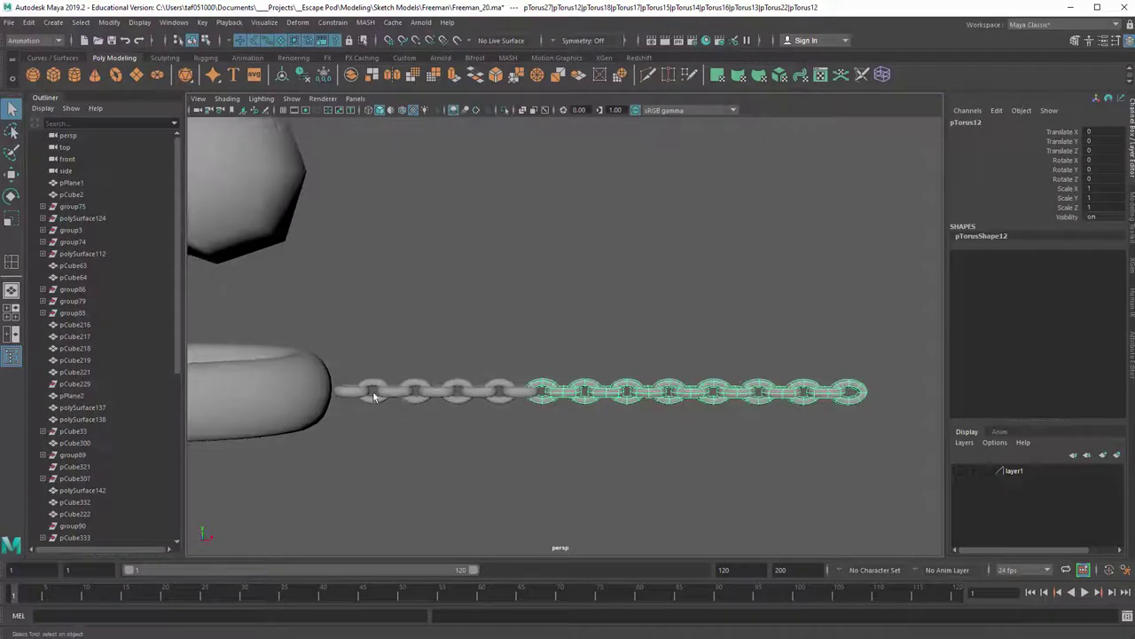
pyautogui.click(667, 352)
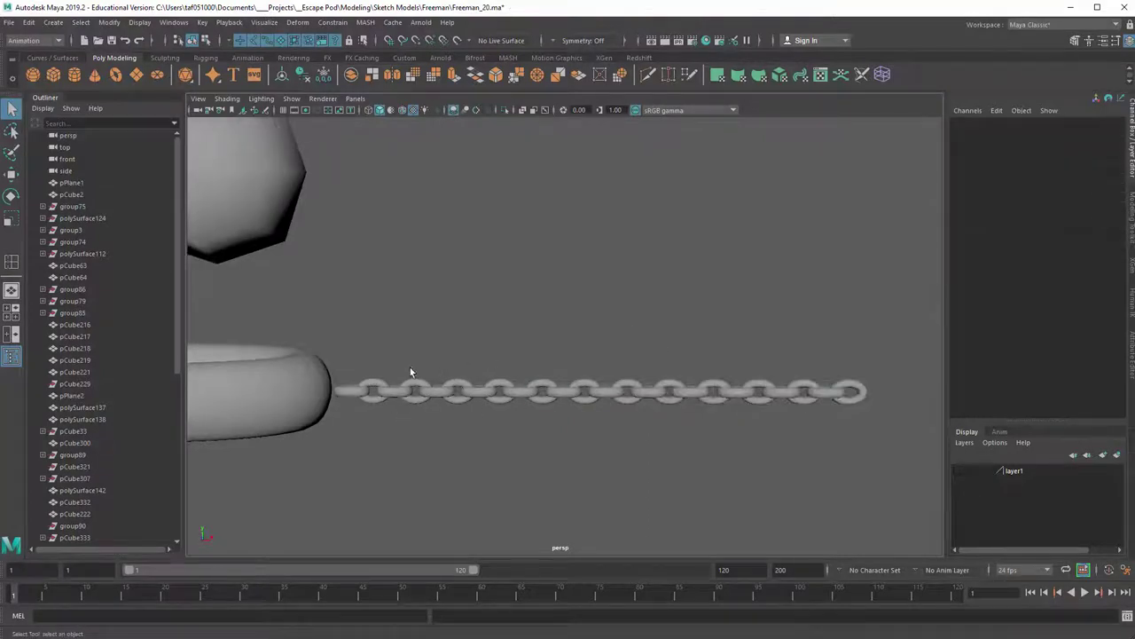
pyautogui.click(355, 391)
pyautogui.keyDown('alt'); pyautogui.moveTo(679, 357); pyautogui.dragTo(600, 389, button='right'); pyautogui.keyUp('alt')
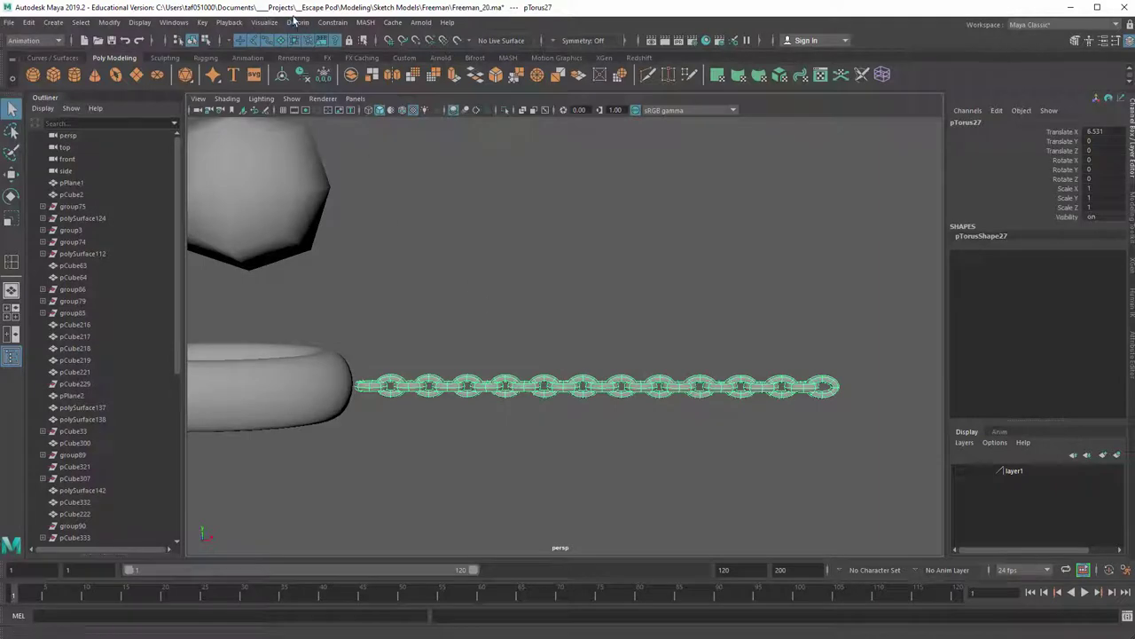
pyautogui.click(297, 23)
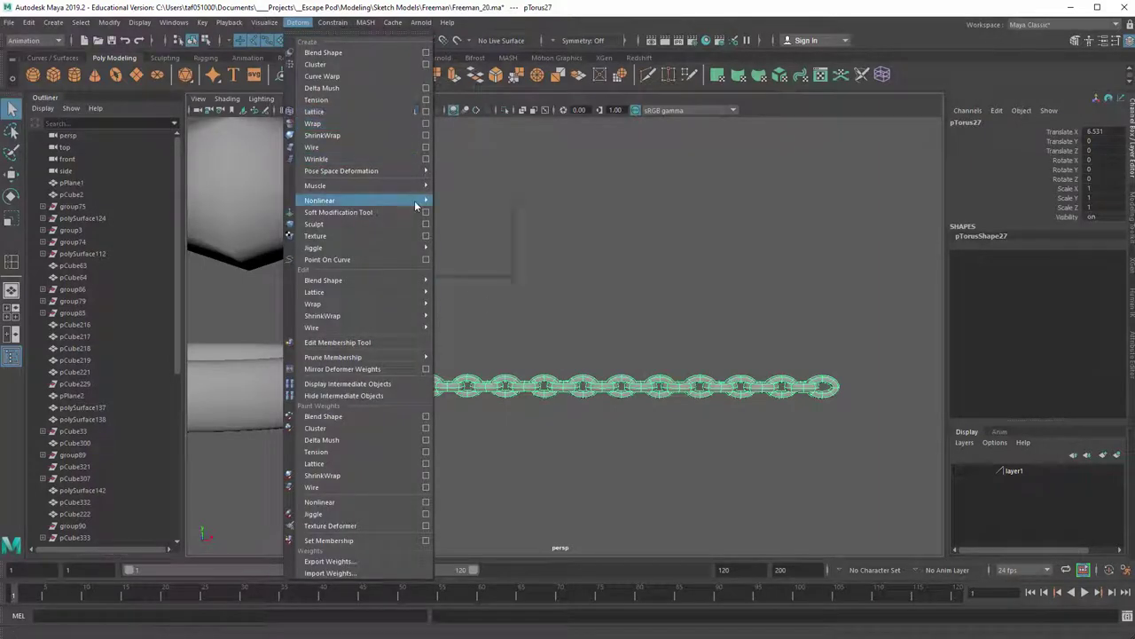
pyautogui.moveTo(417, 200)
pyautogui.click(467, 210)
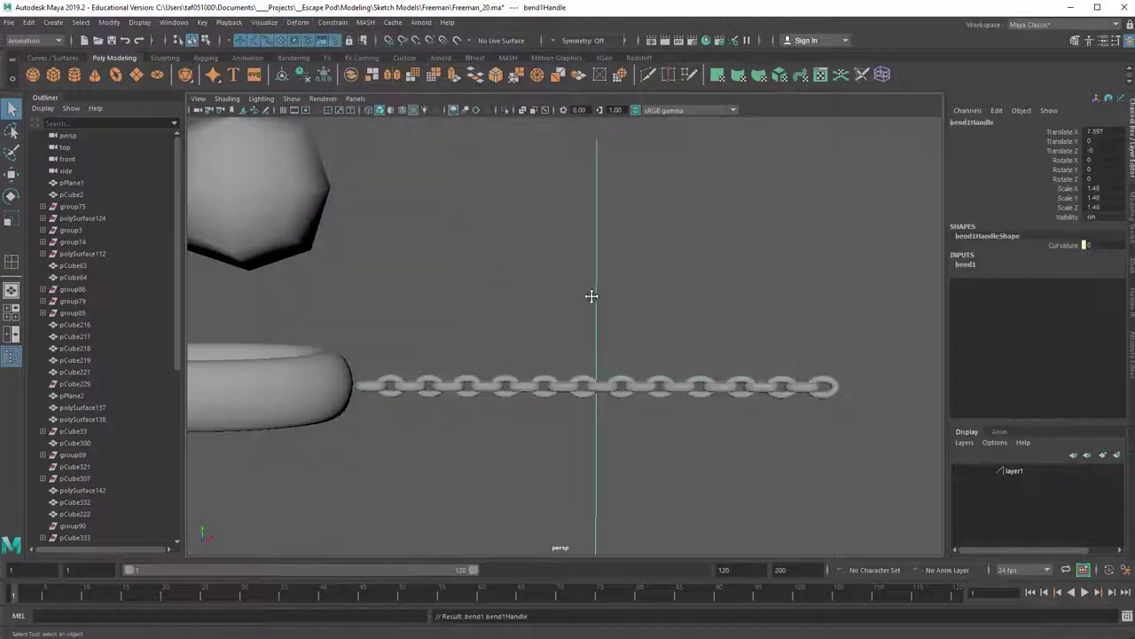
# Rotate the bend handle about 90° around Z so it runs along the chain
pyautogui.keyDown('alt'); pyautogui.moveTo(591, 296); pyautogui.dragTo(578, 271); pyautogui.keyUp('alt')
pyautogui.press('e')
pyautogui.moveTo(620, 318); pyautogui.dragTo(518, 335)
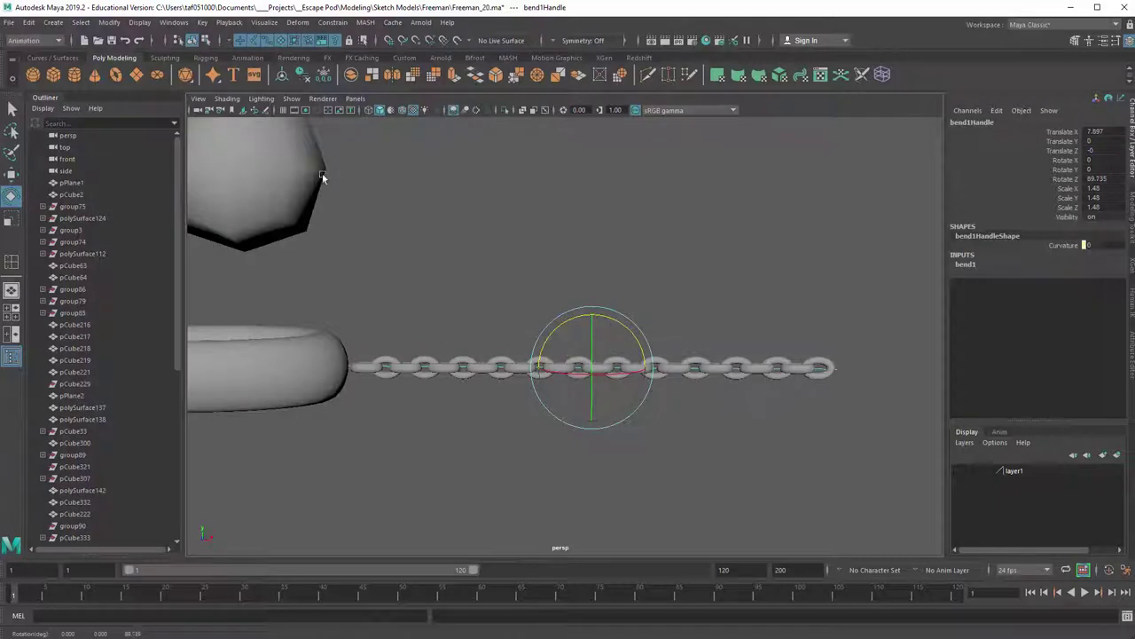
# Activate the Show Manipulator Tool and curve the chain upward at both ends with a curvature of about 14.46
pyautogui.click(109, 22)
pyautogui.moveTo(153, 89)
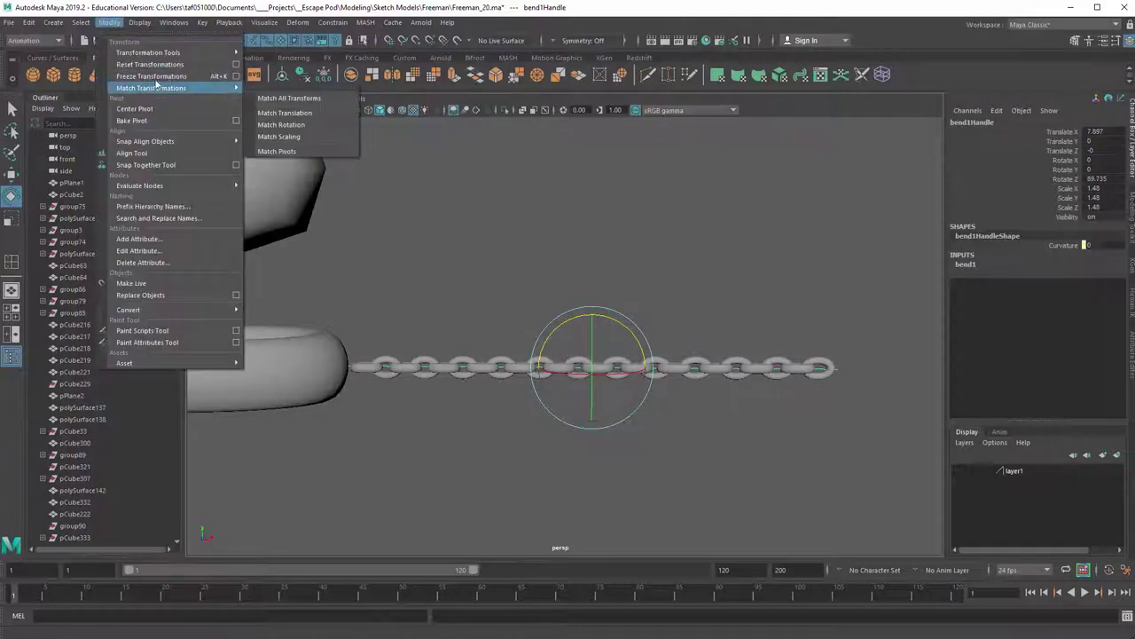
pyautogui.moveTo(164, 52)
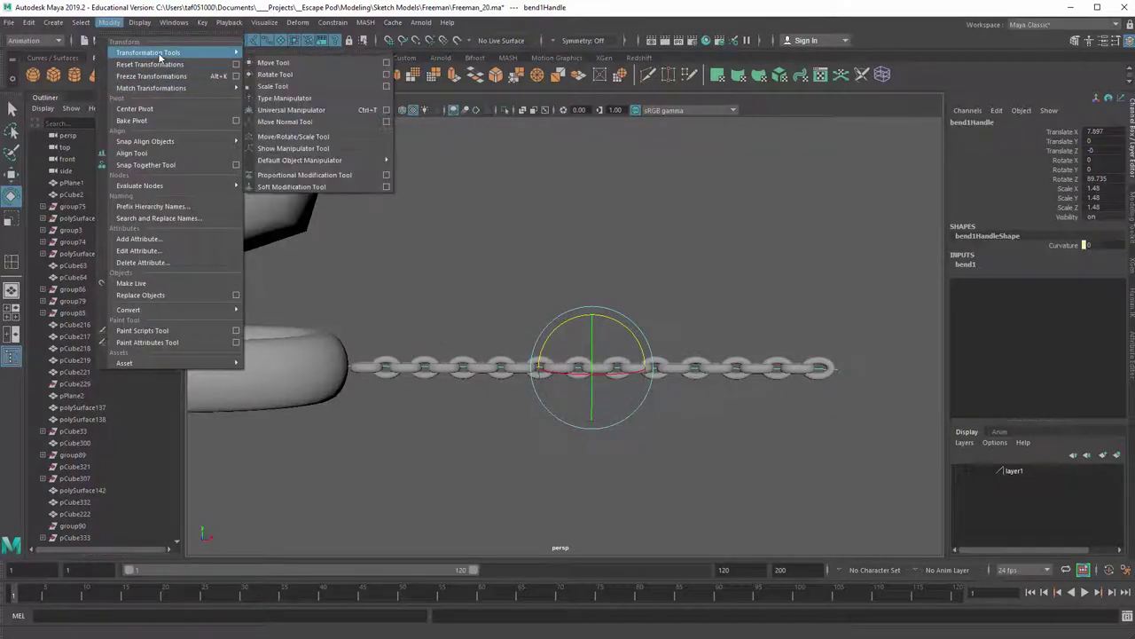
pyautogui.click(307, 148)
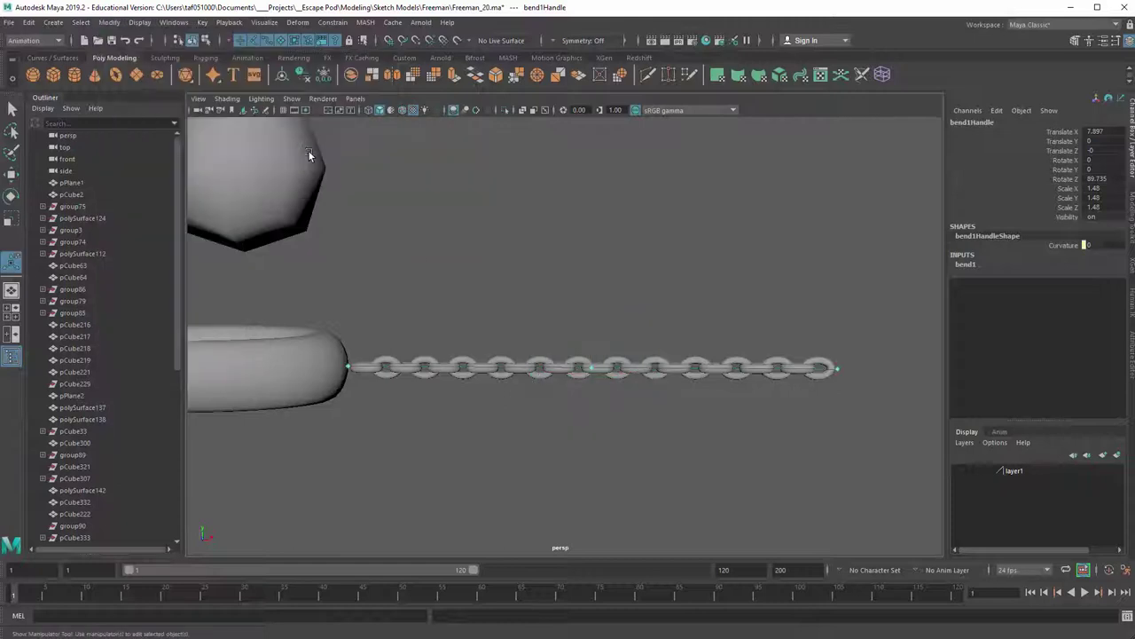
pyautogui.moveTo(583, 364)
pyautogui.mouseDown()
pyautogui.moveTo(592, 372)
pyautogui.moveTo(583, 332)
pyautogui.moveTo(583, 391)
pyautogui.moveTo(576, 353)
pyautogui.mouseUp()
pyautogui.keyDown('alt'); pyautogui.moveTo(567, 310); pyautogui.dragTo(578, 282); pyautogui.keyUp('alt')
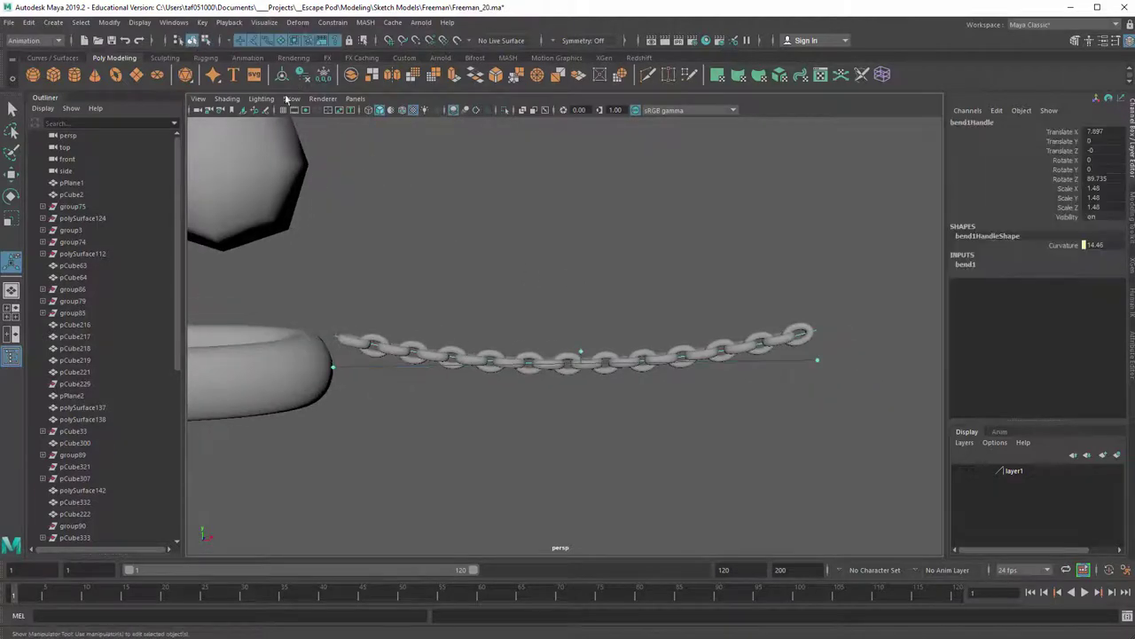
# Select the whole curved chain by its first link beside the ring and delete its construction history to bake in the bend
pyautogui.click(386, 308)
pyautogui.scroll(5, 577, 404)
pyautogui.click(537, 393)
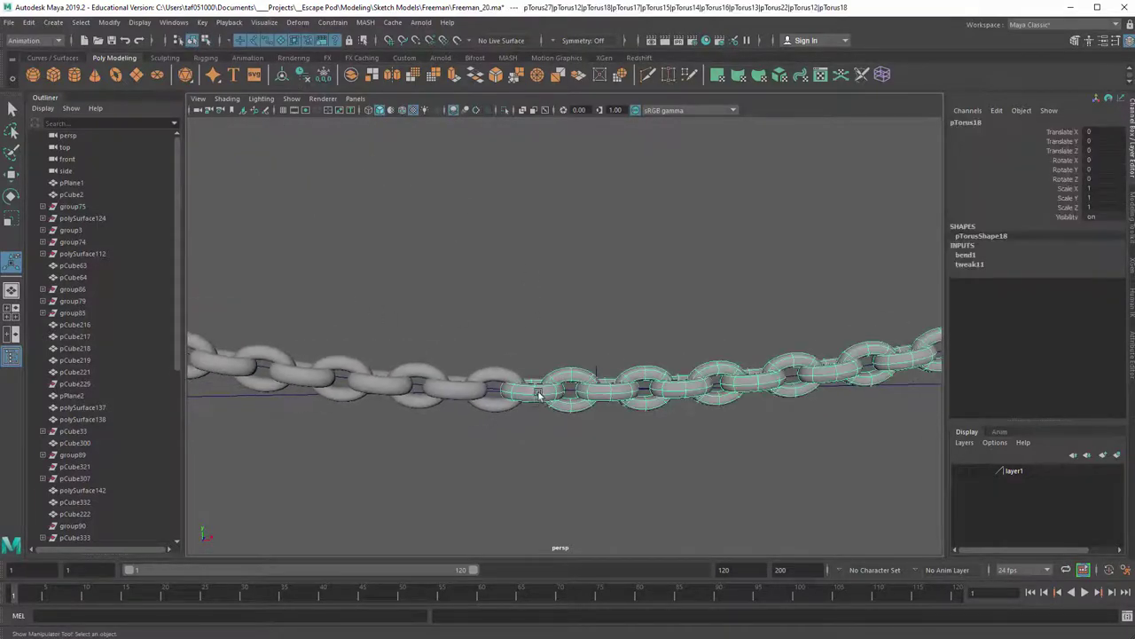
pyautogui.press('Up')
pyautogui.scroll(-3, 382, 327)
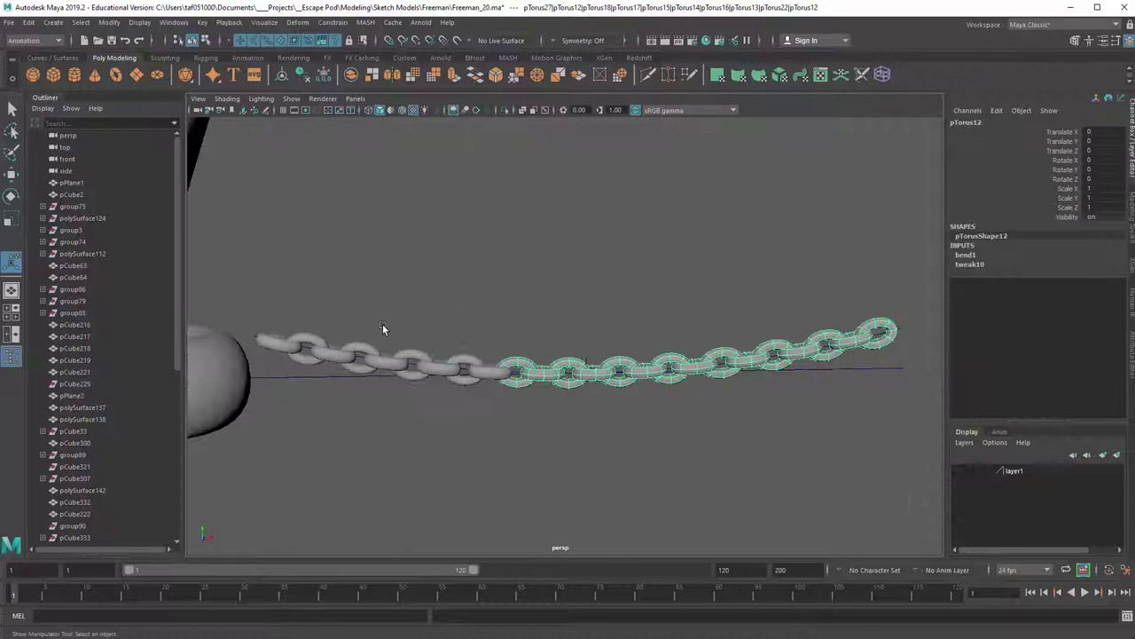
pyautogui.click(281, 343)
pyautogui.click(31, 23)
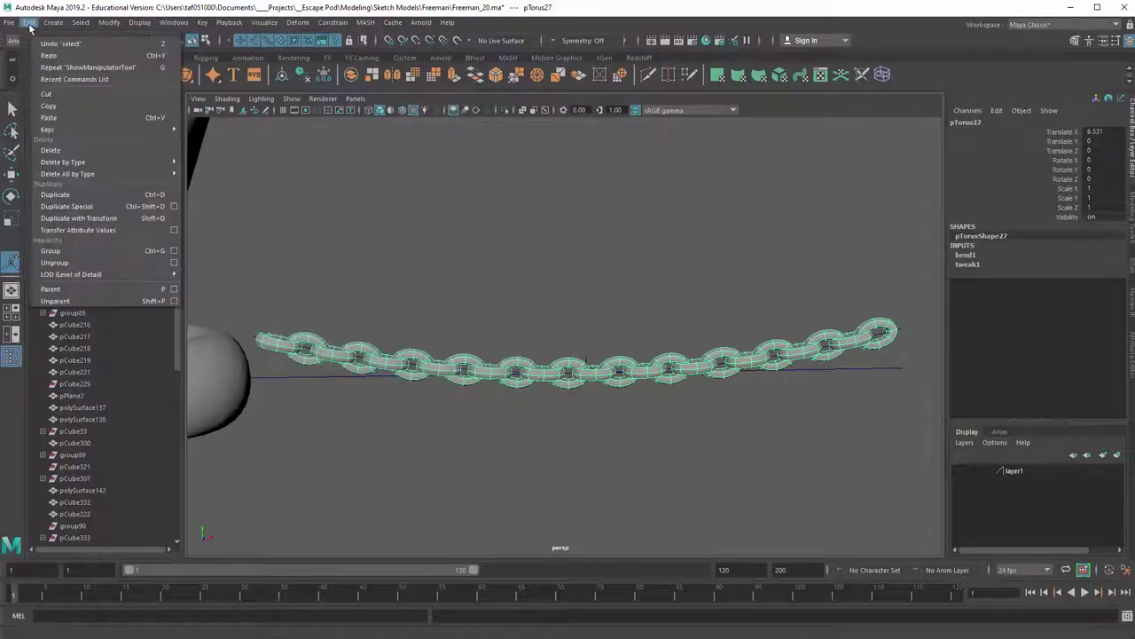
pyautogui.moveTo(89, 162)
pyautogui.click(217, 170)
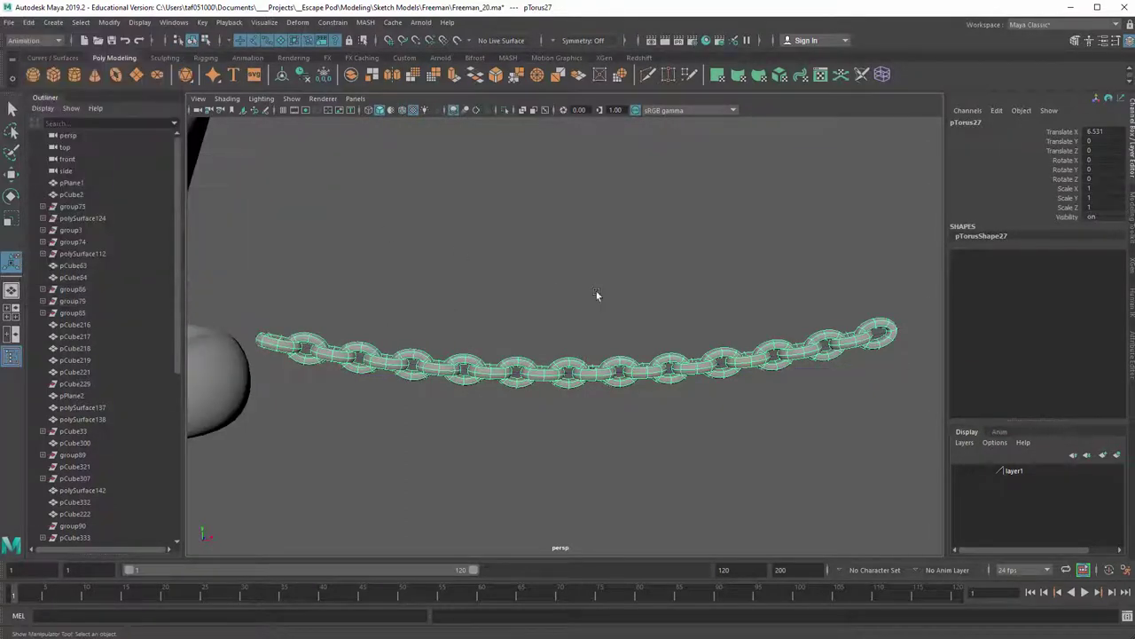
# Unparent the curved chain's links from one another and collect them all in one group
pyautogui.click(364, 214)
pyautogui.scroll(3, 500, 306)
pyautogui.click(573, 381)
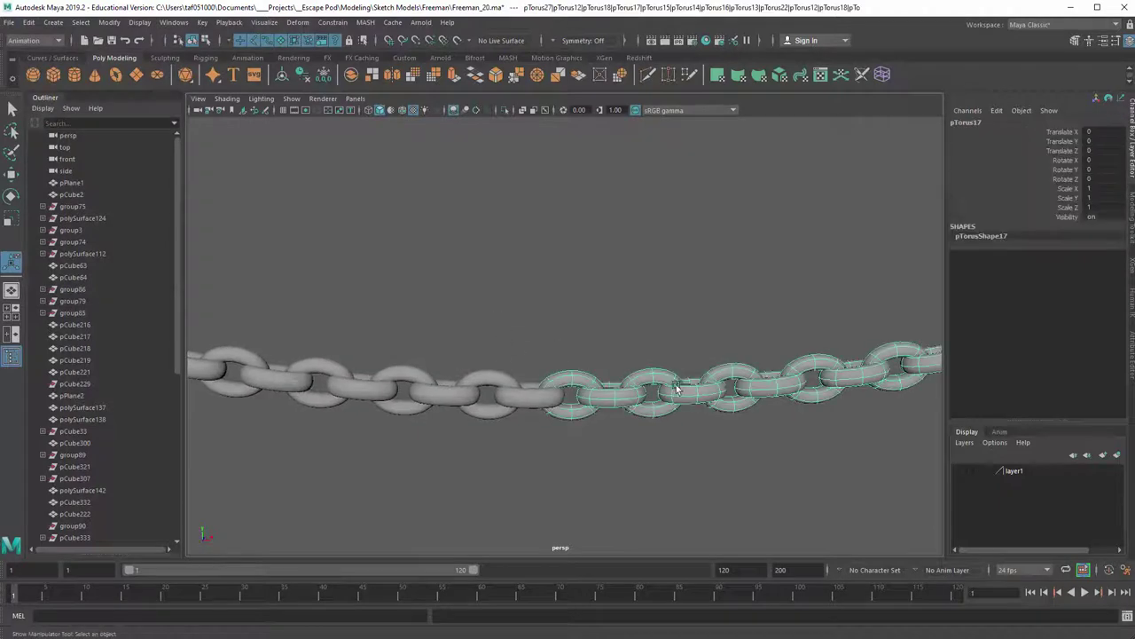
pyautogui.scroll(2, 725, 341)
pyautogui.scroll(-3, 418, 322)
pyautogui.moveTo(282, 303); pyautogui.dragTo(918, 398)
pyautogui.hotkey('ctrl', 'g')
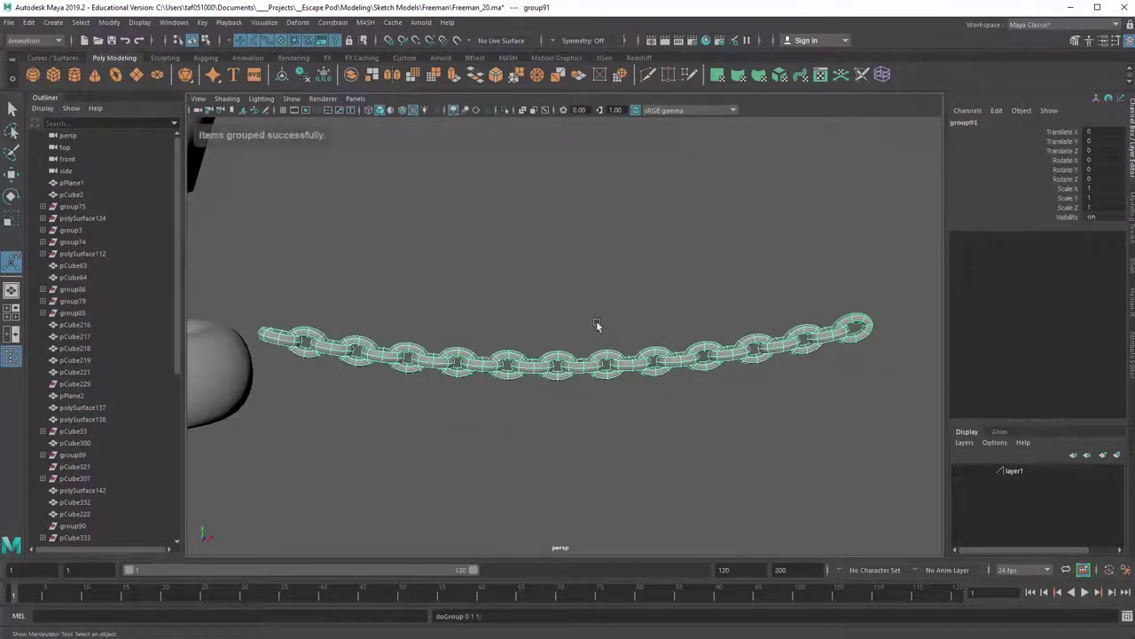
# Select three separate upright links along the chain and enlarge them to a Y scale of about 1.14
pyautogui.click(596, 320)
pyautogui.click(576, 363)
pyautogui.click(607, 359)
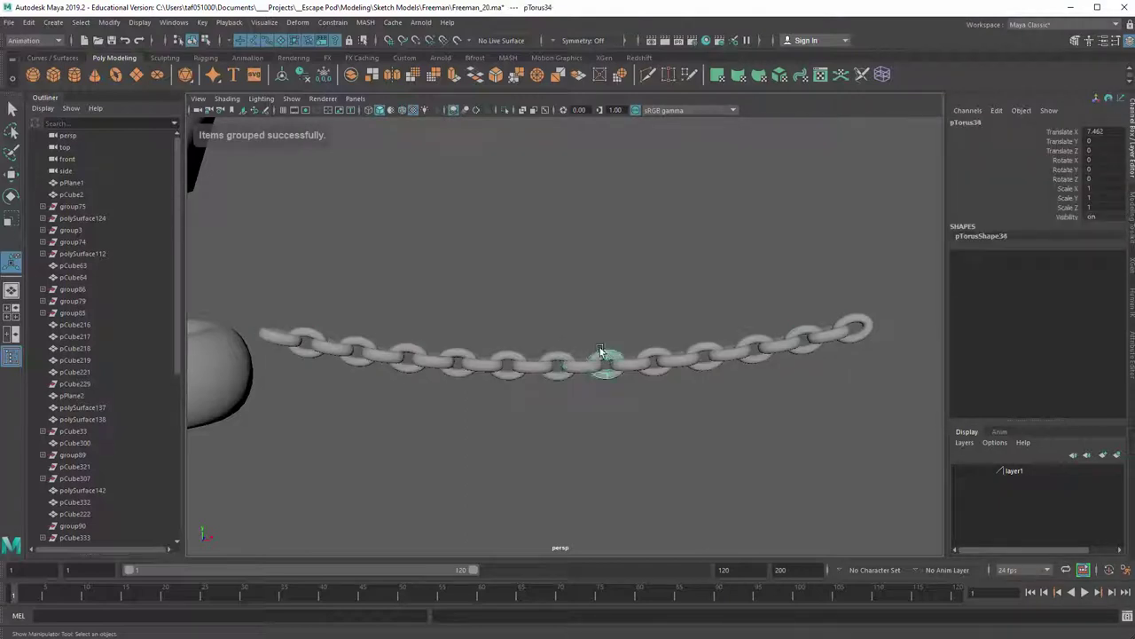
pyautogui.scroll(3, 489, 345)
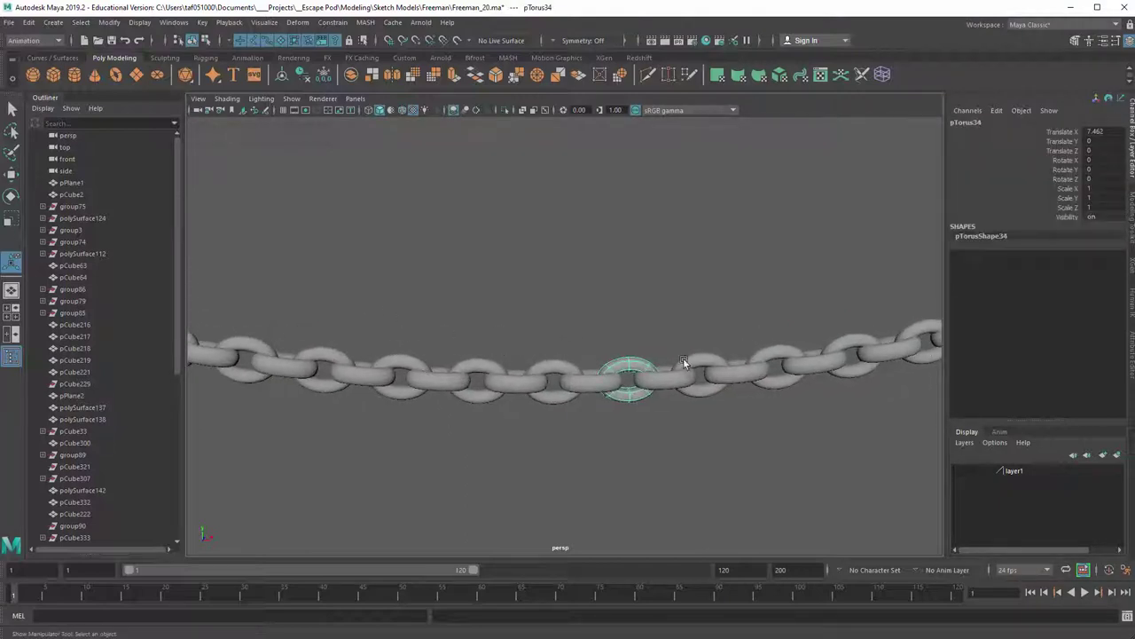
pyautogui.press('r')
pyautogui.keyDown('shift'); pyautogui.click(337, 359); pyautogui.keyUp('shift')
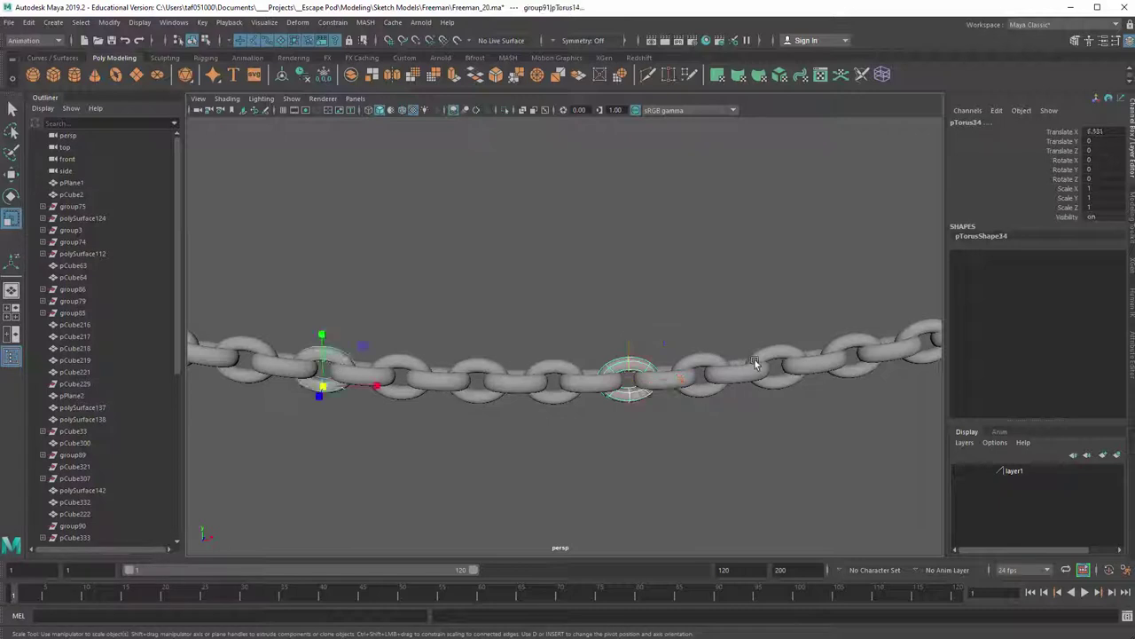
pyautogui.keyDown('shift'); pyautogui.click(790, 343); pyautogui.keyUp('shift')
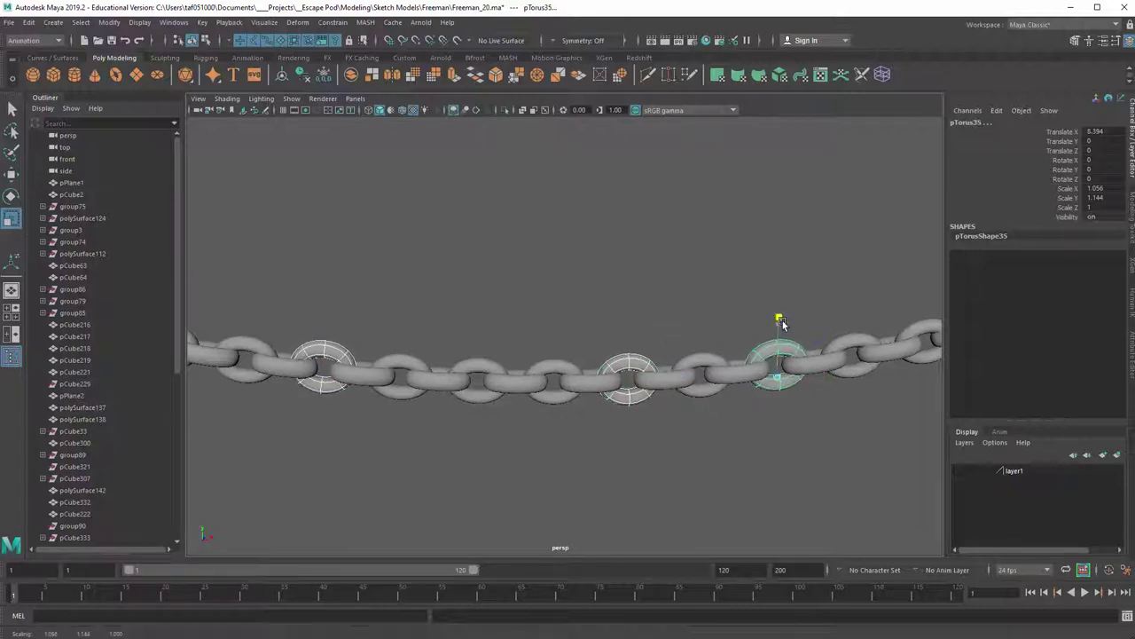
# Flatten and lengthen the middle upright link and one near the chain's far end, to about 1.145 in X and 0.934 in Y
pyautogui.scroll(-2, 705, 314)
pyautogui.click(556, 366)
pyautogui.click(856, 331)
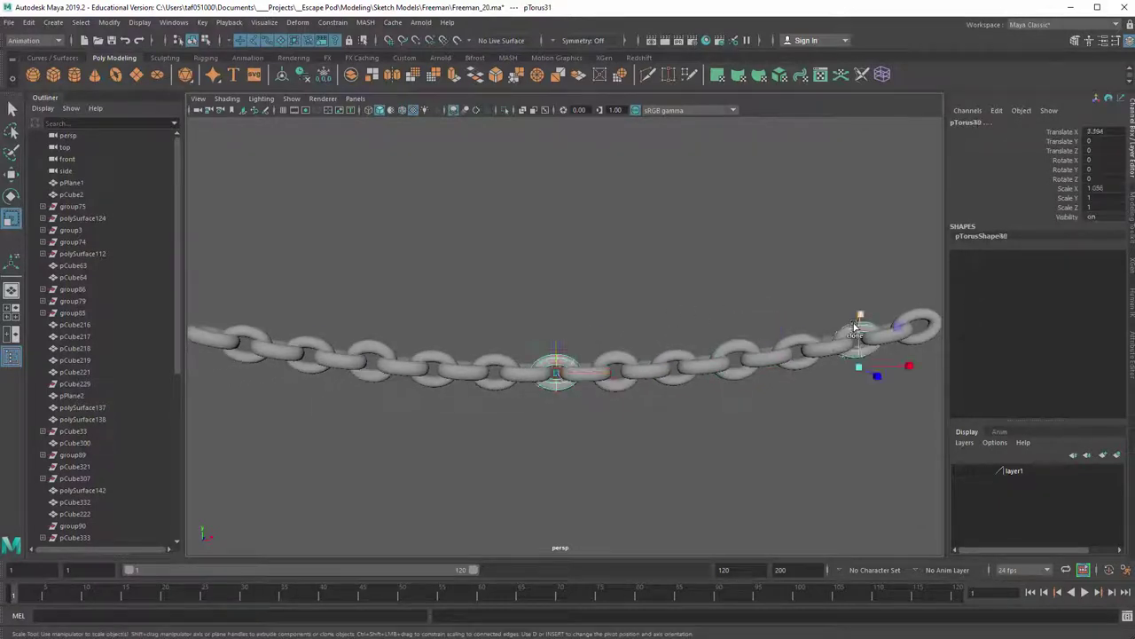
pyautogui.moveTo(861, 313); pyautogui.dragTo(872, 322)
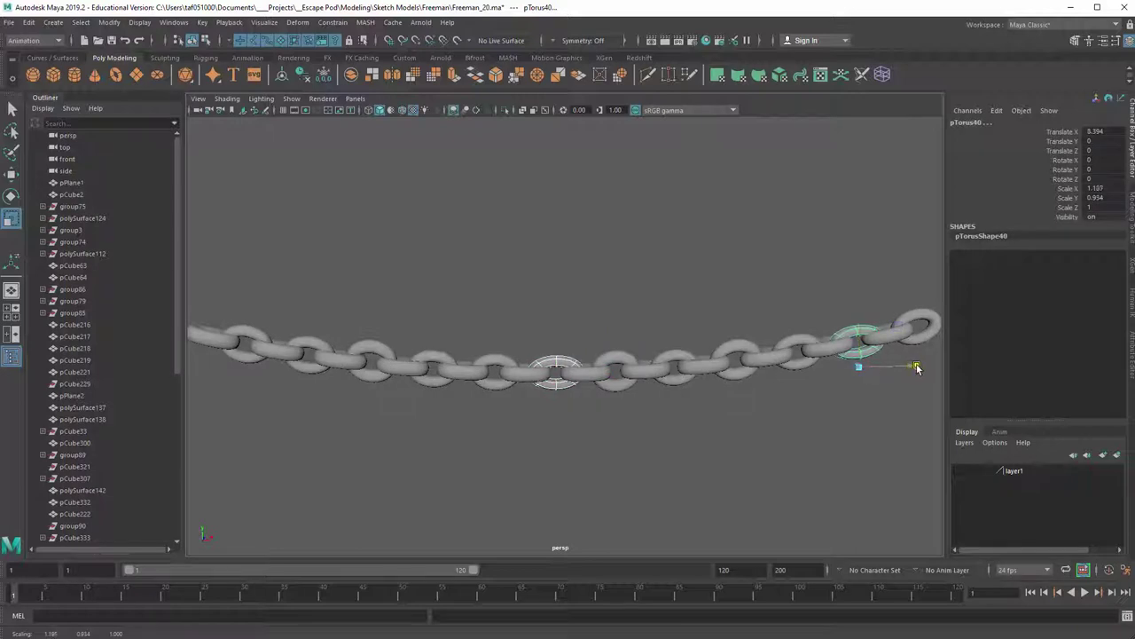
pyautogui.click(752, 446)
# Raise the upper edge of the flattened middle link slightly in edge mode and return to object selection
pyautogui.keyDown('alt'); pyautogui.moveTo(752, 447); pyautogui.dragTo(646, 392); pyautogui.keyUp('alt')
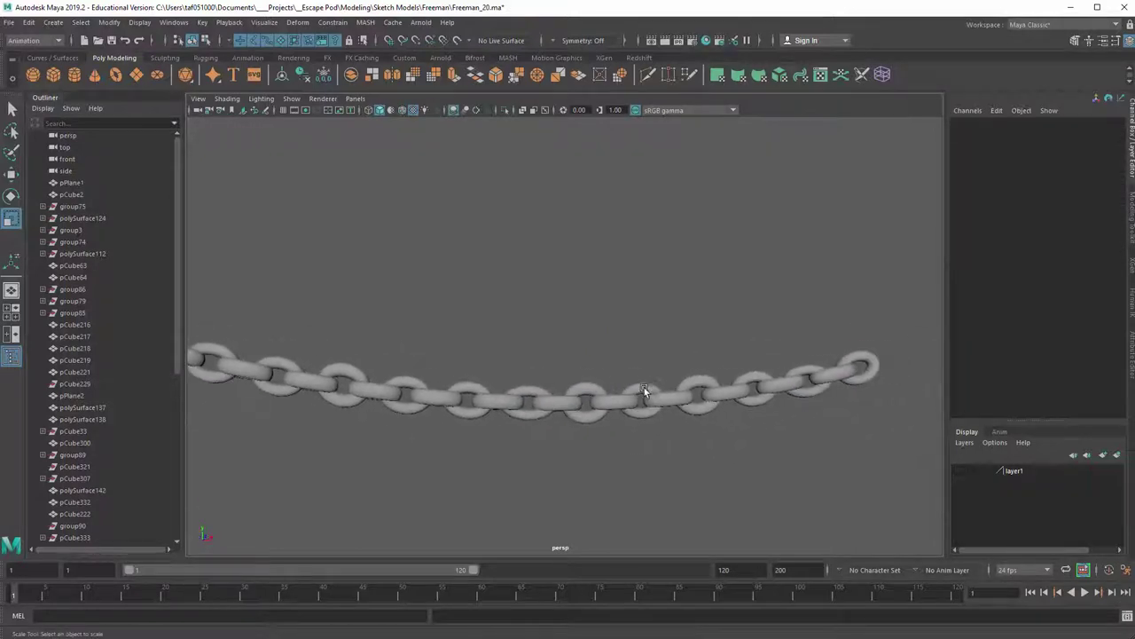
pyautogui.click(530, 389)
pyautogui.press('f')
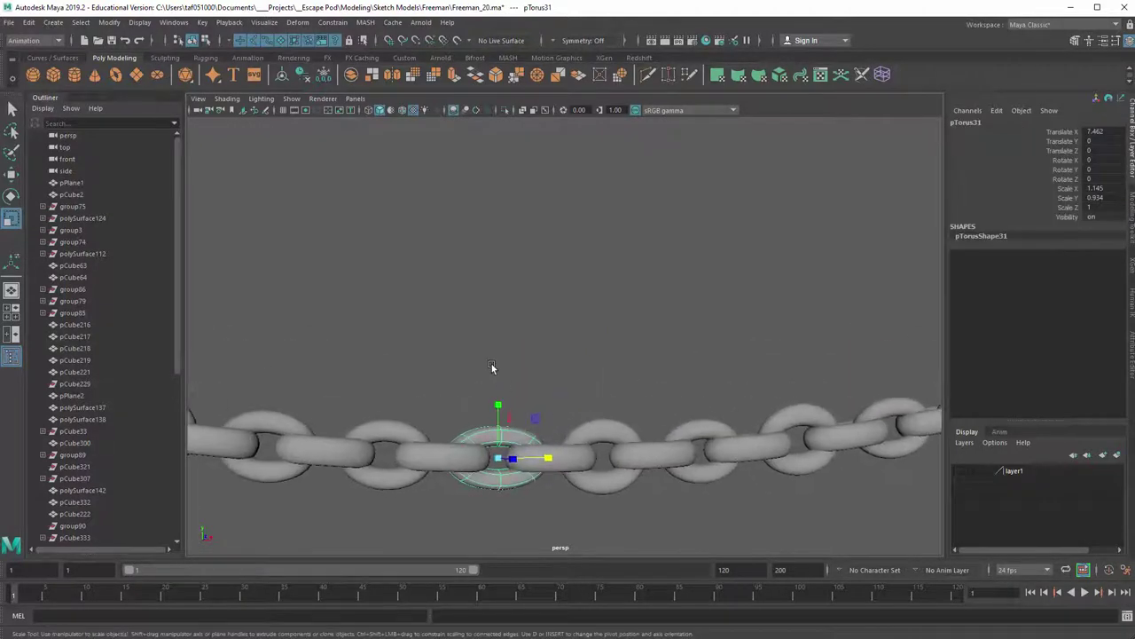
pyautogui.moveTo(494, 364); pyautogui.dragTo(498, 353, button='right')
pyautogui.click(499, 437)
pyautogui.press('w')
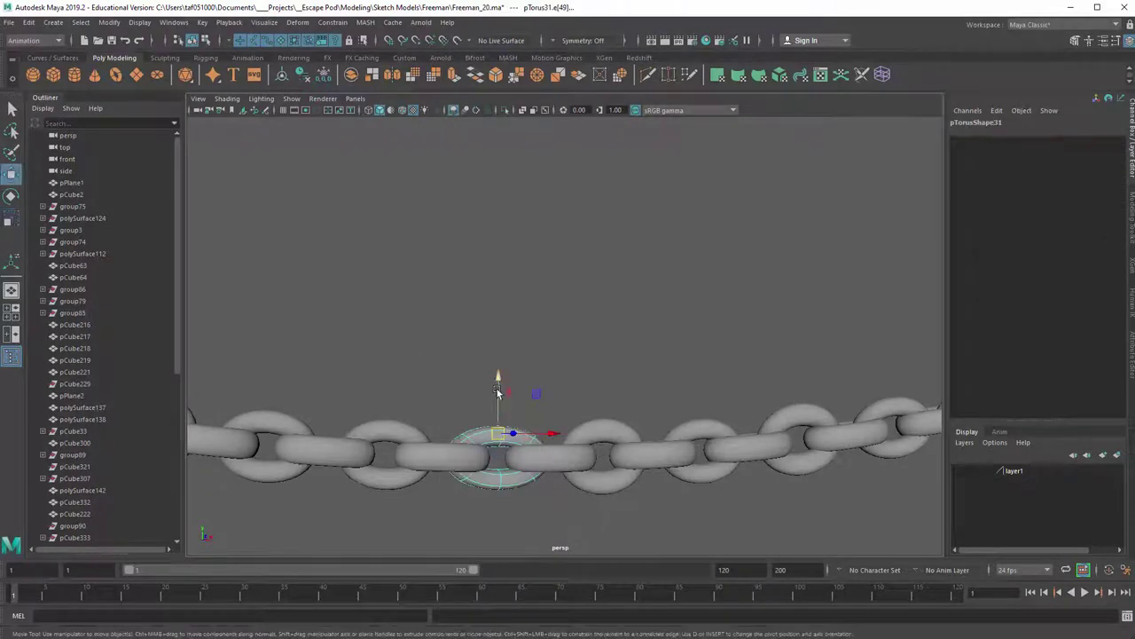
pyautogui.moveTo(498, 376); pyautogui.dragTo(498, 374)
pyautogui.click(586, 312)
pyautogui.scroll(-5, 595, 303)
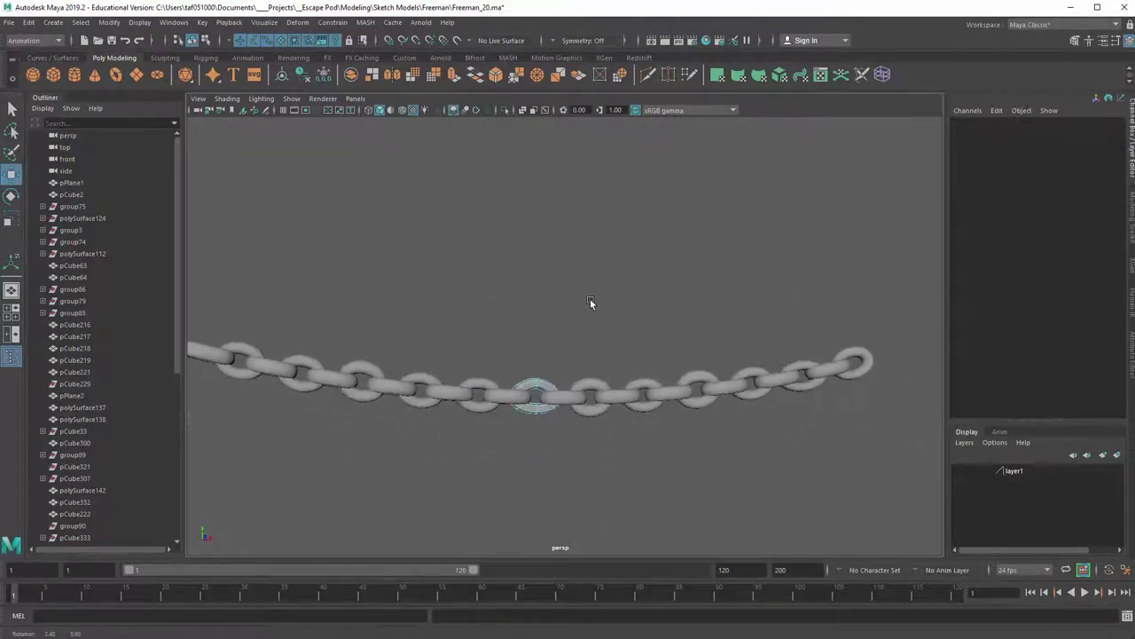
pyautogui.keyDown('alt'); pyautogui.moveTo(591, 301); pyautogui.dragTo(603, 291); pyautogui.keyUp('alt')
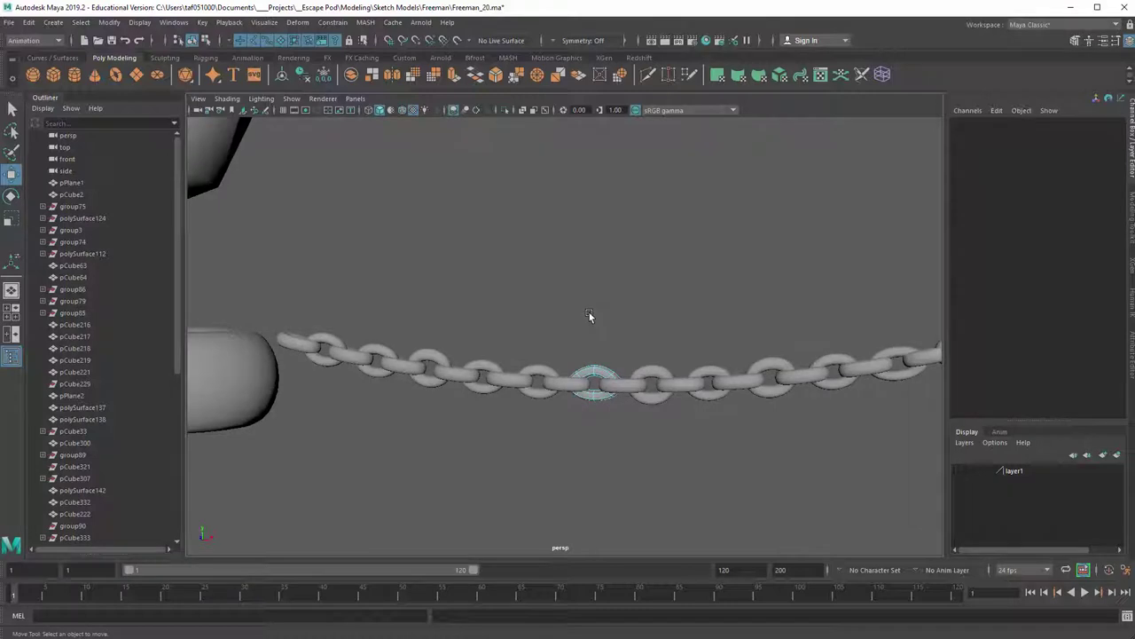
pyautogui.click(205, 41)
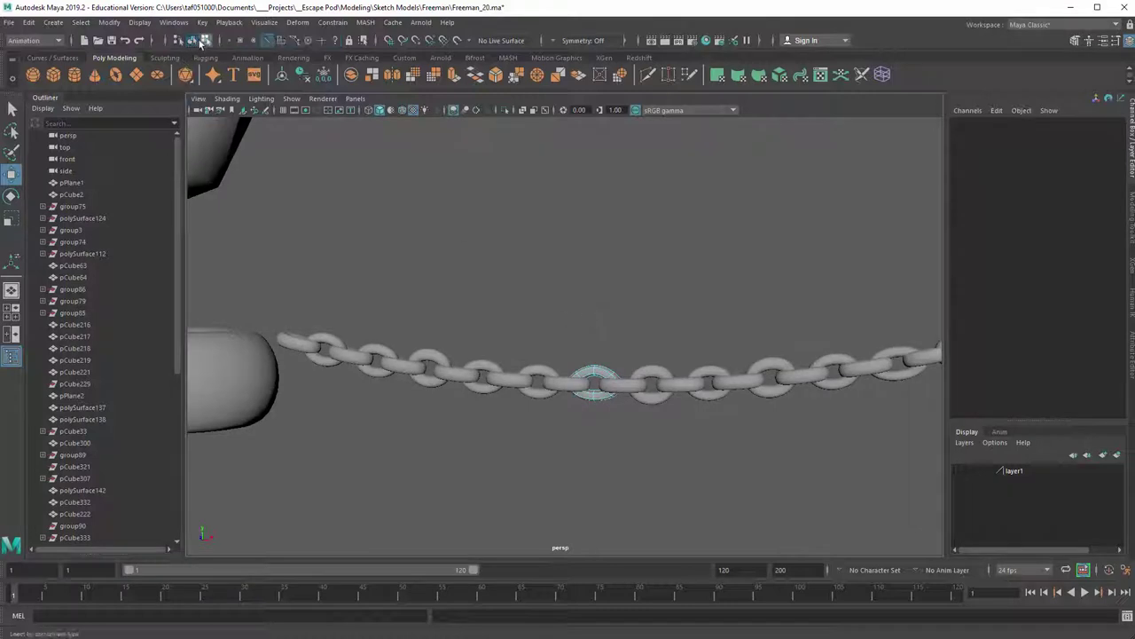
pyautogui.click(192, 41)
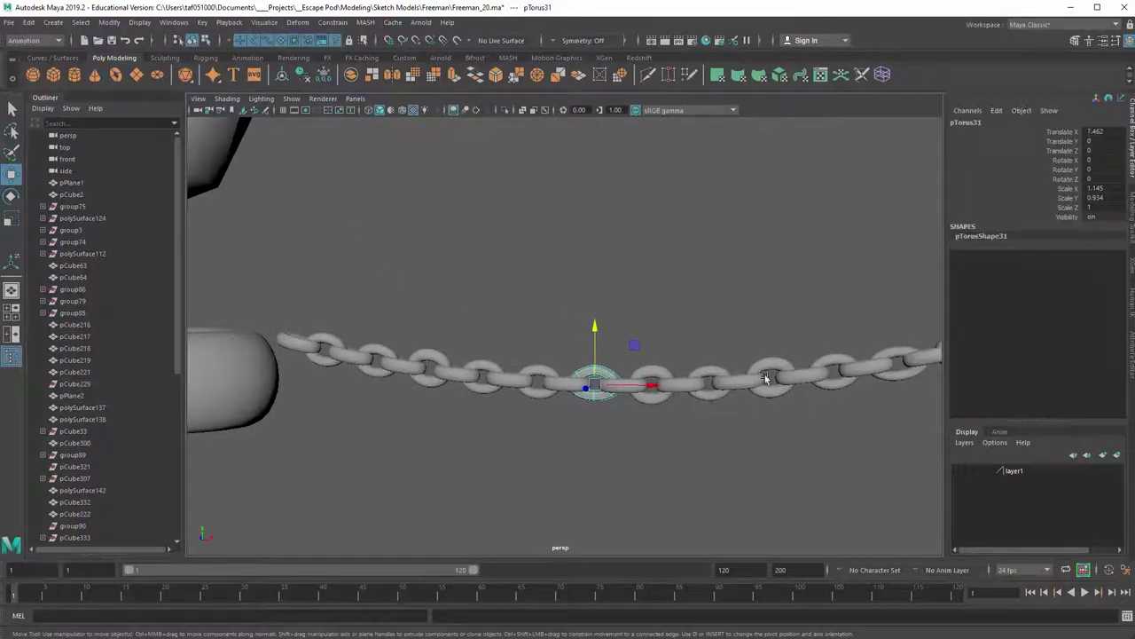
# Inspect the chain strung between the character's hands and compare its varied link shapes with the reference painting
pyautogui.keyDown('alt'); pyautogui.moveTo(765, 376); pyautogui.dragTo(244, 389, button='right'); pyautogui.keyUp('alt')
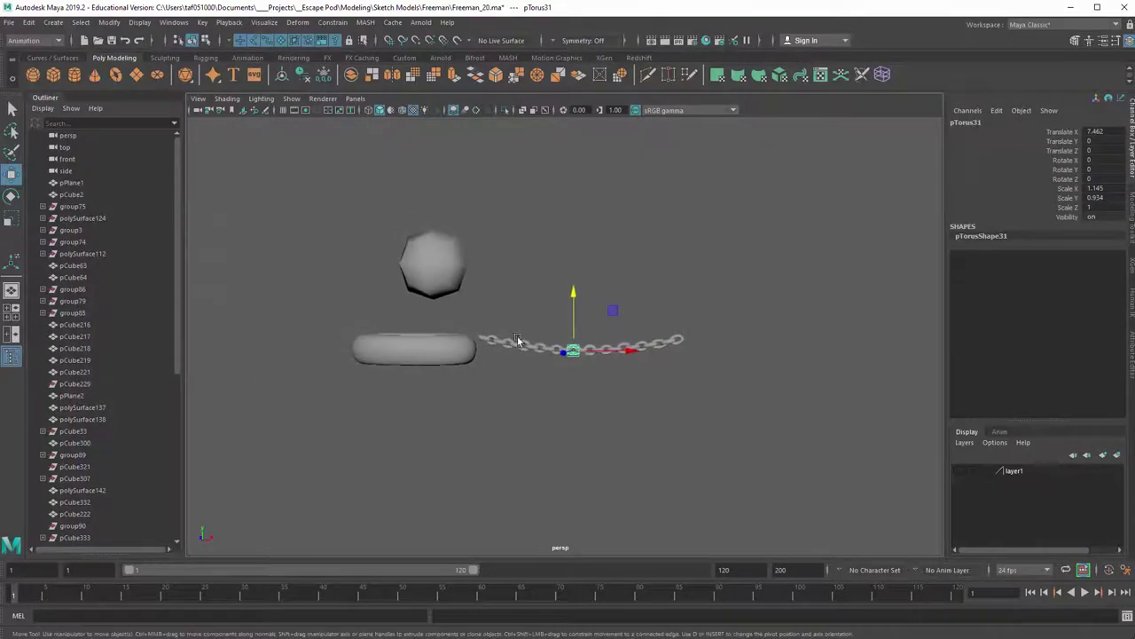
pyautogui.keyDown('alt'); pyautogui.moveTo(436, 318); pyautogui.dragTo(966, 410, button='middle'); pyautogui.keyUp('alt')
pyautogui.keyDown('alt'); pyautogui.moveTo(359, 382); pyautogui.dragTo(573, 299, button='right'); pyautogui.keyUp('alt')
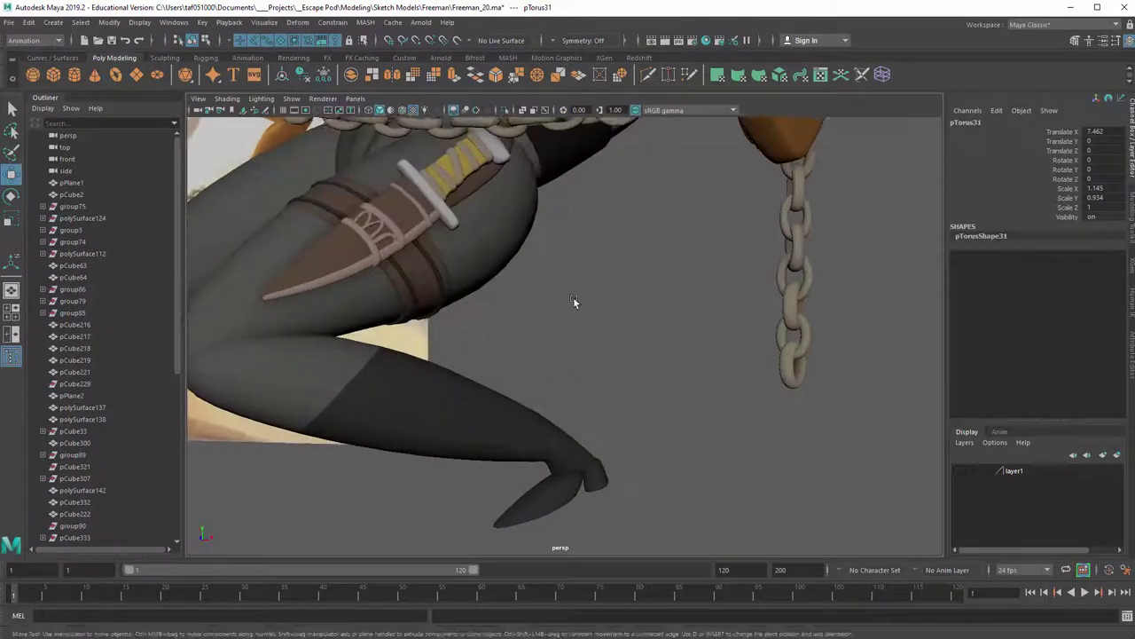
pyautogui.keyDown('alt'); pyautogui.moveTo(474, 261); pyautogui.dragTo(569, 393, button='middle'); pyautogui.keyUp('alt')
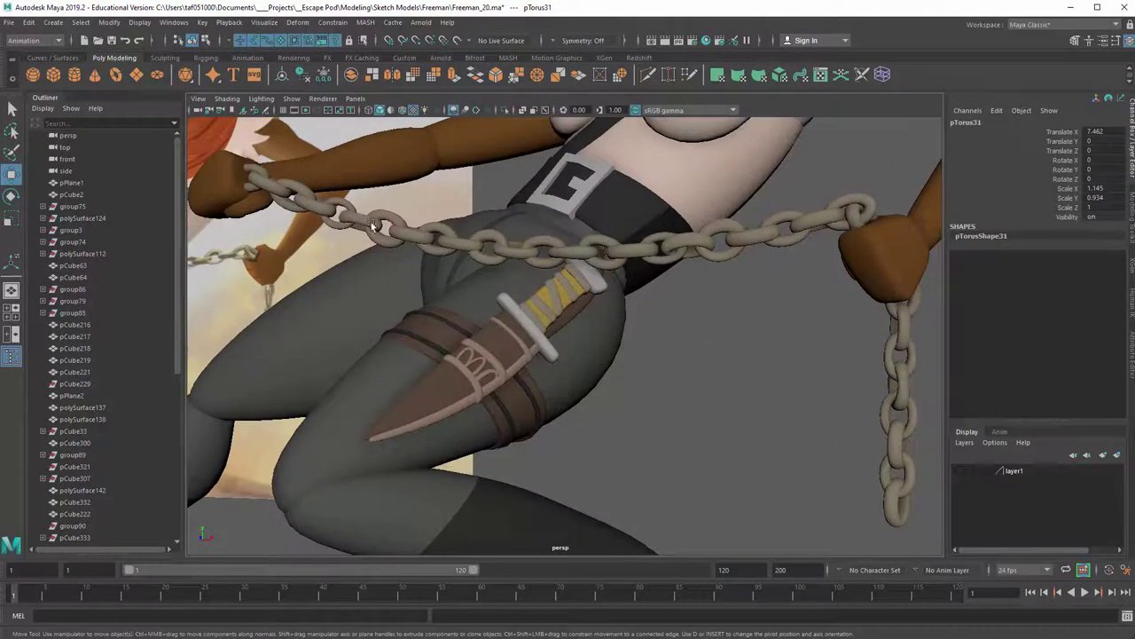
pyautogui.keyDown('alt'); pyautogui.moveTo(385, 245); pyautogui.dragTo(397, 239); pyautogui.keyUp('alt')
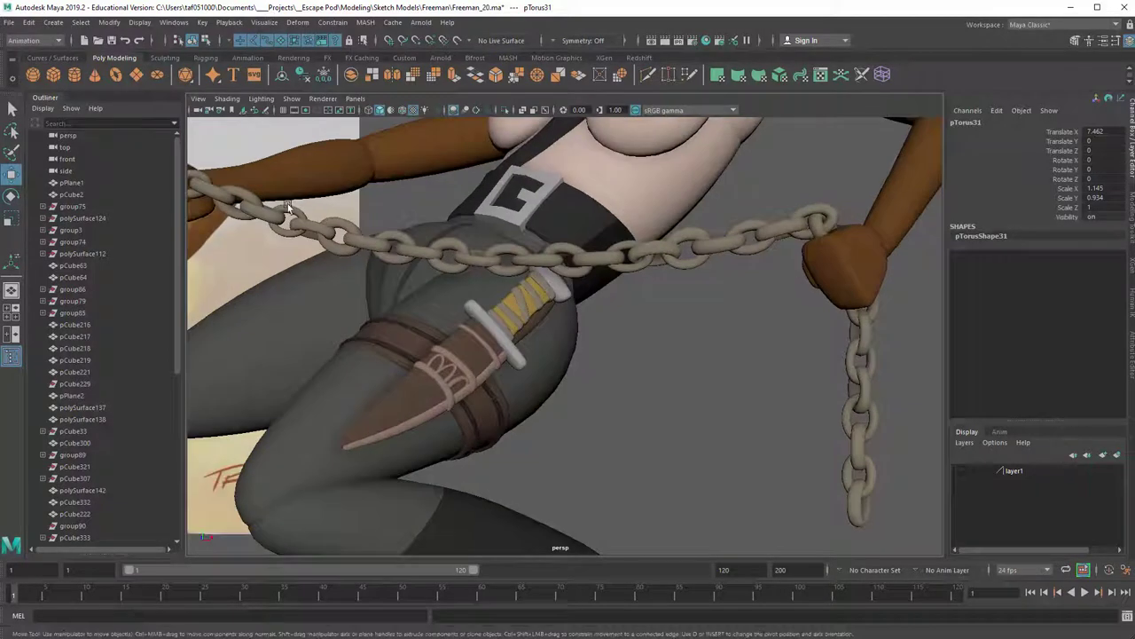
pyautogui.keyDown('alt'); pyautogui.moveTo(732, 288); pyautogui.dragTo(387, 278, button='right'); pyautogui.keyUp('alt')
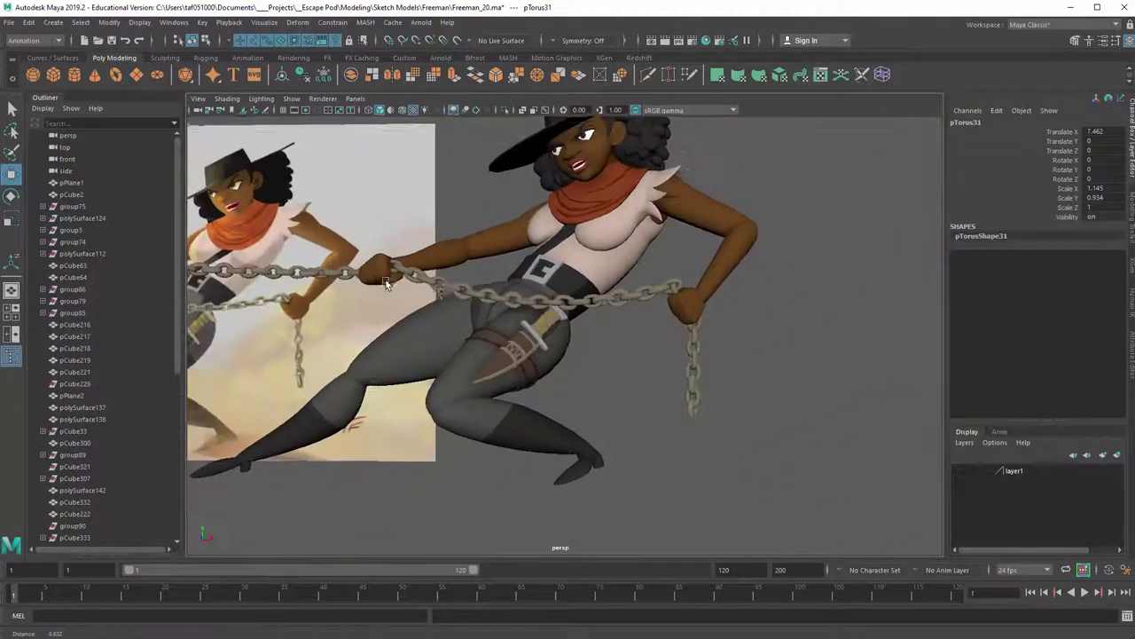
pyautogui.keyDown('alt'); pyautogui.moveTo(388, 279); pyautogui.dragTo(544, 263, button='middle'); pyautogui.keyUp('alt')
pyautogui.keyDown('alt'); pyautogui.moveTo(544, 260); pyautogui.dragTo(593, 292); pyautogui.keyUp('alt')
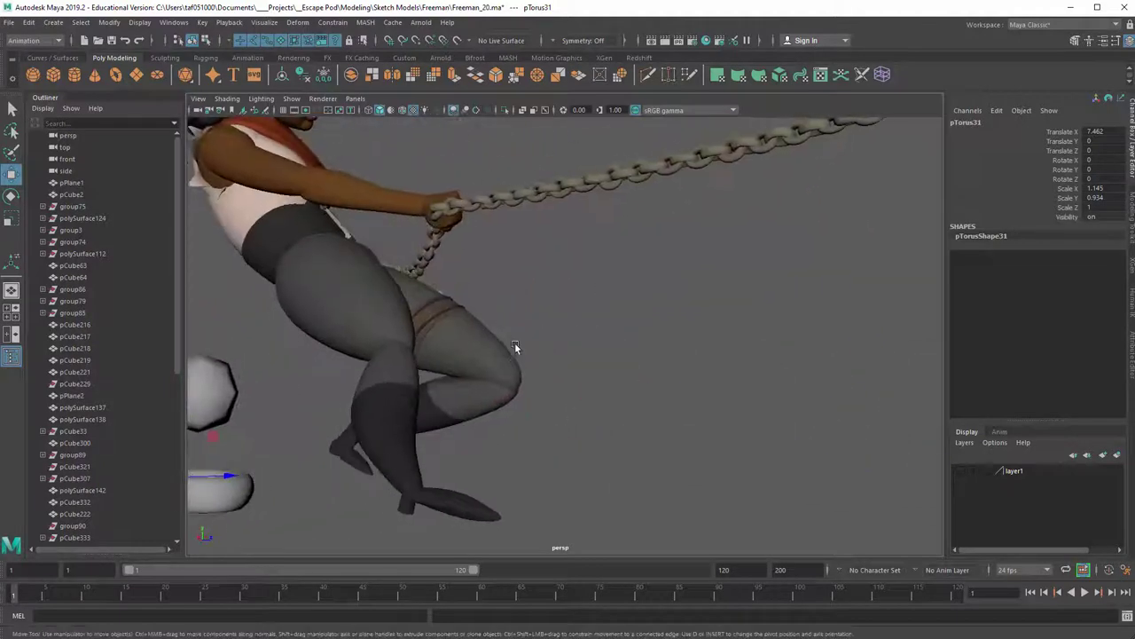
# Examine the lower leg, pointed shoe and heel as separate meshes, toggling the heel's smooth preview off and on
pyautogui.keyDown('alt'); pyautogui.moveTo(514, 342); pyautogui.dragTo(488, 276); pyautogui.keyUp('alt')
pyautogui.keyDown('alt'); pyautogui.moveTo(489, 276); pyautogui.dragTo(618, 364, button='right'); pyautogui.keyUp('alt')
pyautogui.click(470, 345)
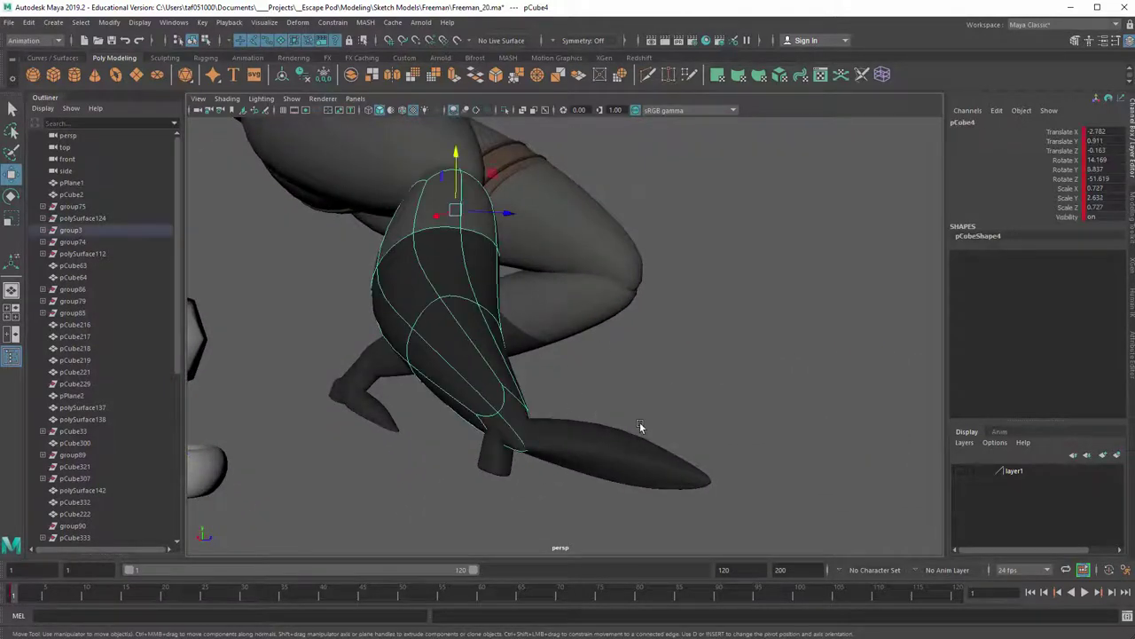
pyautogui.click(584, 432)
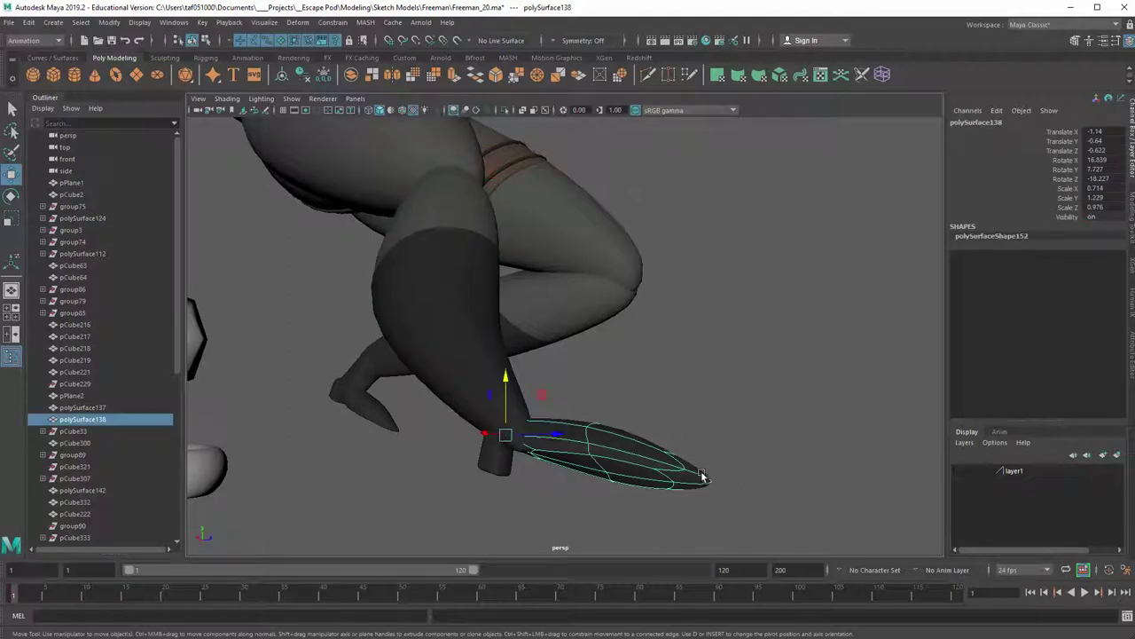
pyautogui.click(499, 467)
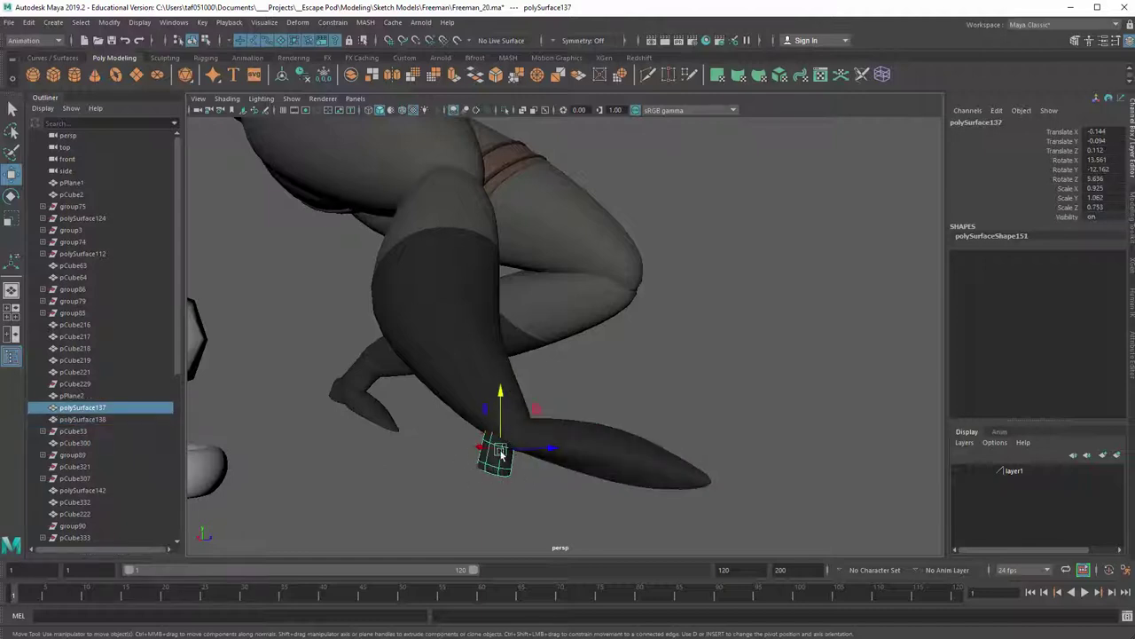
pyautogui.keyDown('alt'); pyautogui.moveTo(502, 462); pyautogui.dragTo(542, 333); pyautogui.keyUp('alt')
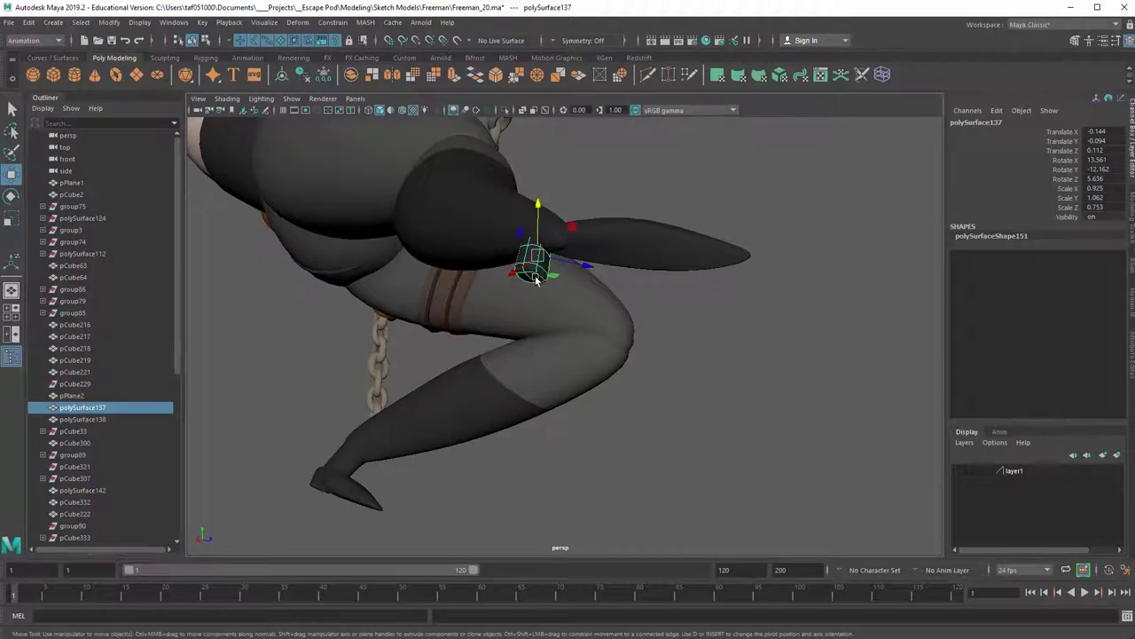
pyautogui.press('1')
pyautogui.press('3')
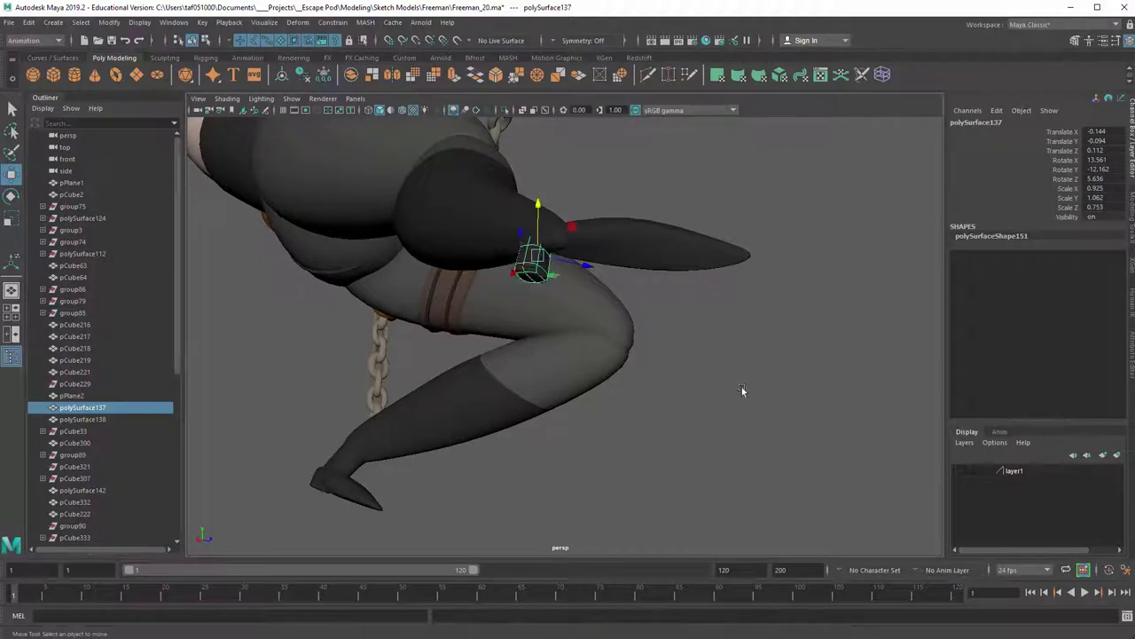
pyautogui.click(742, 388)
# Examine how the ankle, shoe and heel pieces overlap on the character's other foot
pyautogui.keyDown('alt'); pyautogui.moveTo(645, 273); pyautogui.dragTo(627, 340); pyautogui.keyUp('alt')
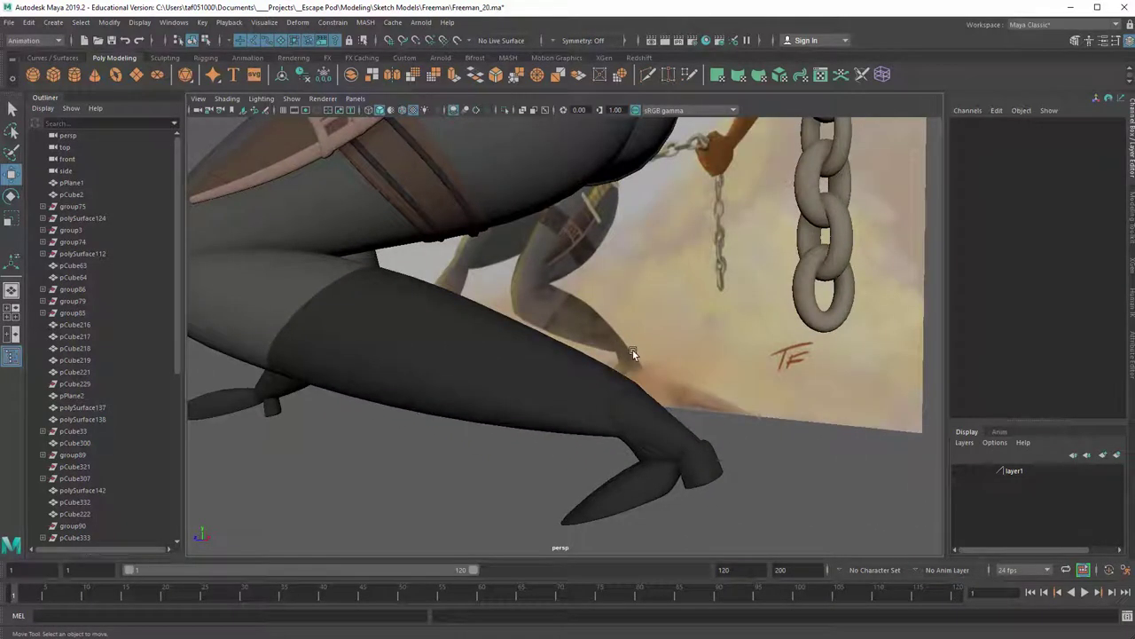
pyautogui.click(658, 423)
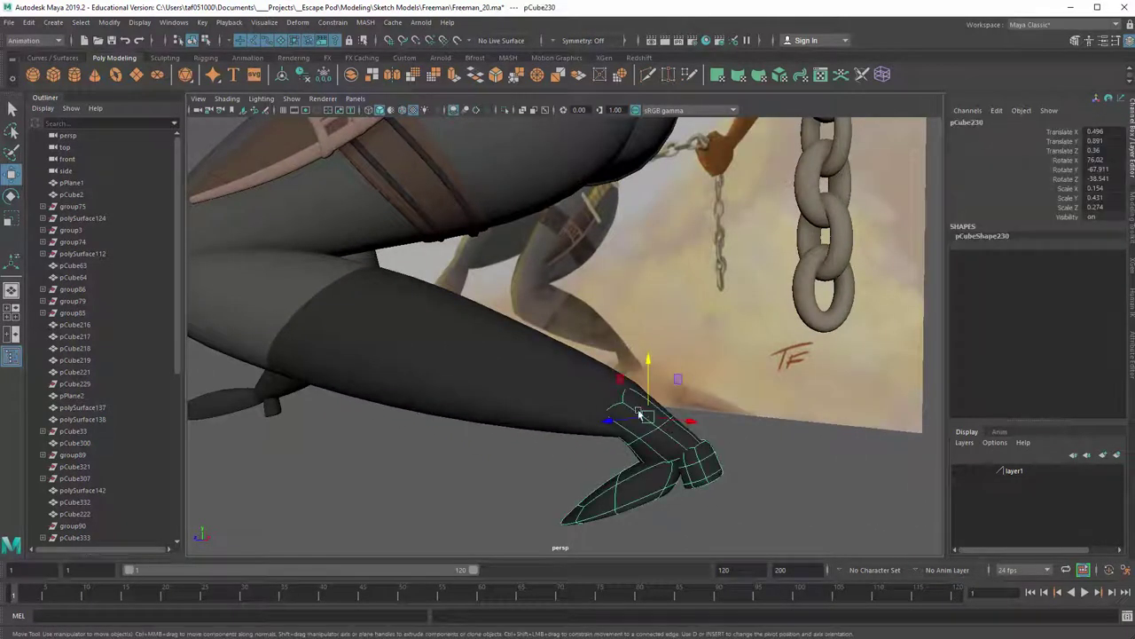
pyautogui.keyDown('alt'); pyautogui.moveTo(572, 402); pyautogui.dragTo(596, 395); pyautogui.keyUp('alt')
pyautogui.click(679, 447)
pyautogui.keyDown('alt'); pyautogui.moveTo(596, 396); pyautogui.dragTo(795, 398, button='right'); pyautogui.keyUp('alt')
# Select the small hair clumps along the outer back edge of the curly hair and hide them
pyautogui.keyDown('alt'); pyautogui.moveTo(796, 397); pyautogui.dragTo(655, 317); pyautogui.keyUp('alt')
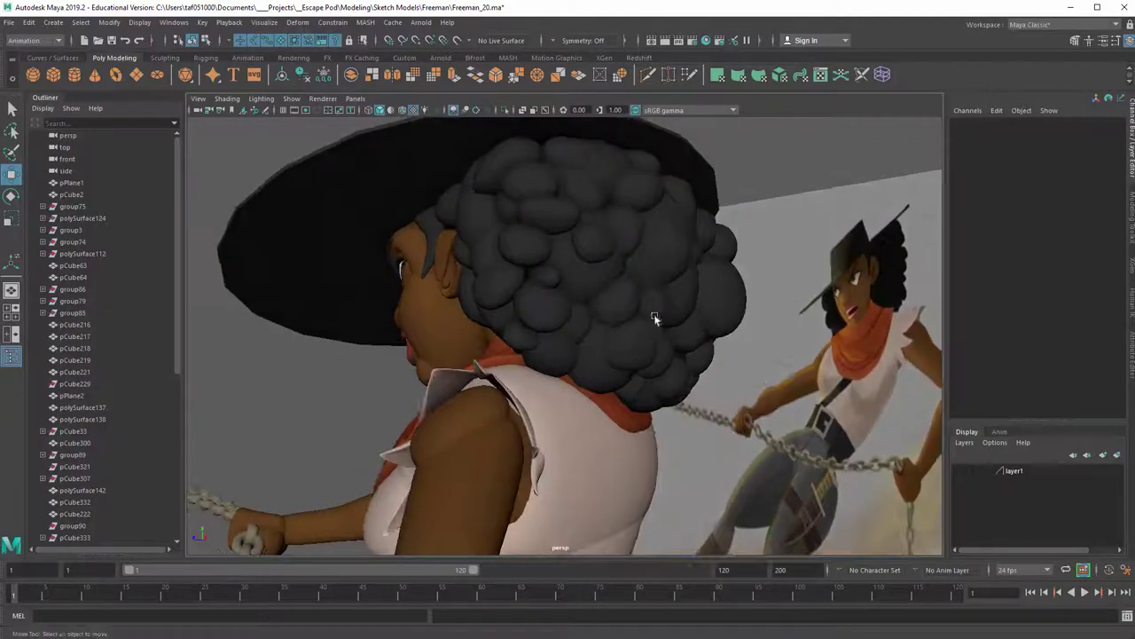
pyautogui.click(13, 107)
pyautogui.click(195, 41)
pyautogui.keyDown('alt'); pyautogui.moveTo(555, 253); pyautogui.dragTo(793, 174); pyautogui.keyUp('alt')
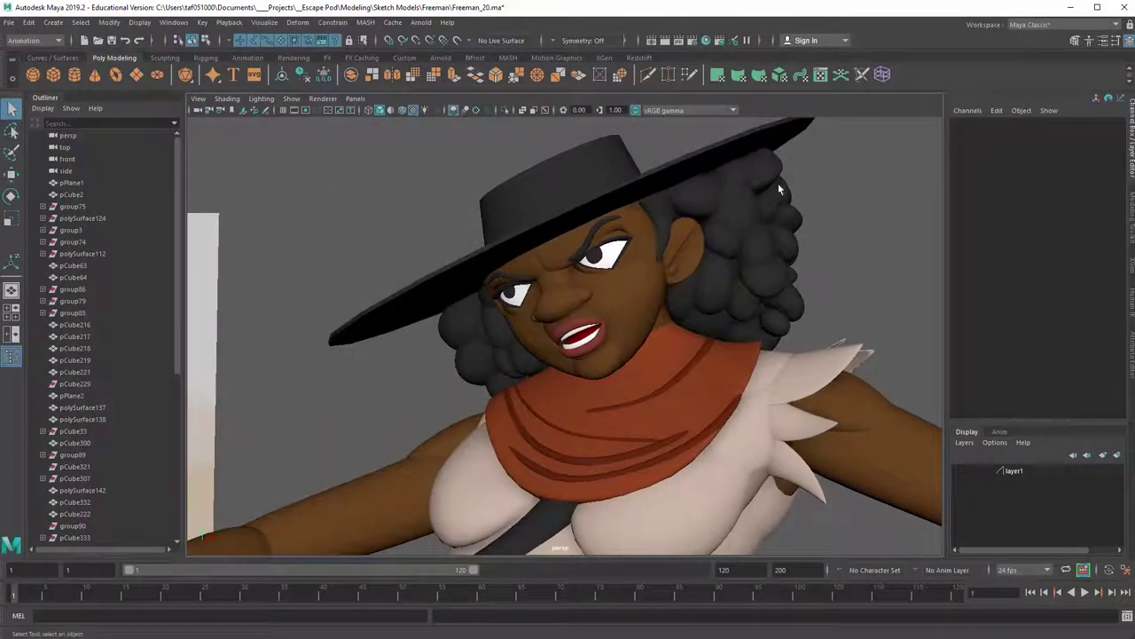
pyautogui.click(778, 183)
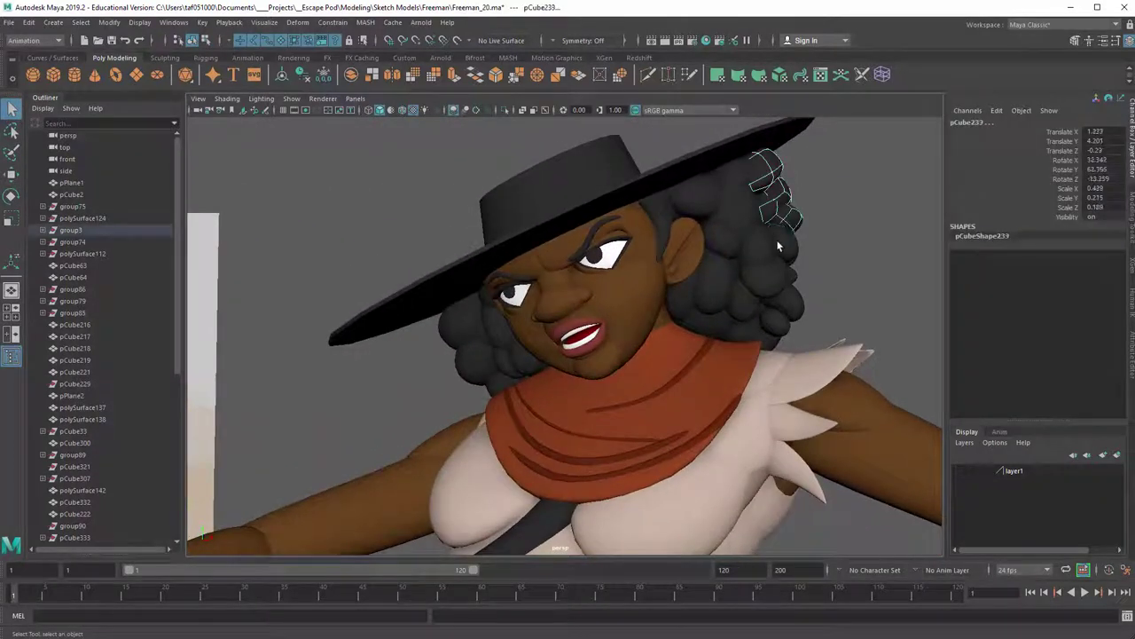
pyautogui.hotkey('ctrl', 'h')
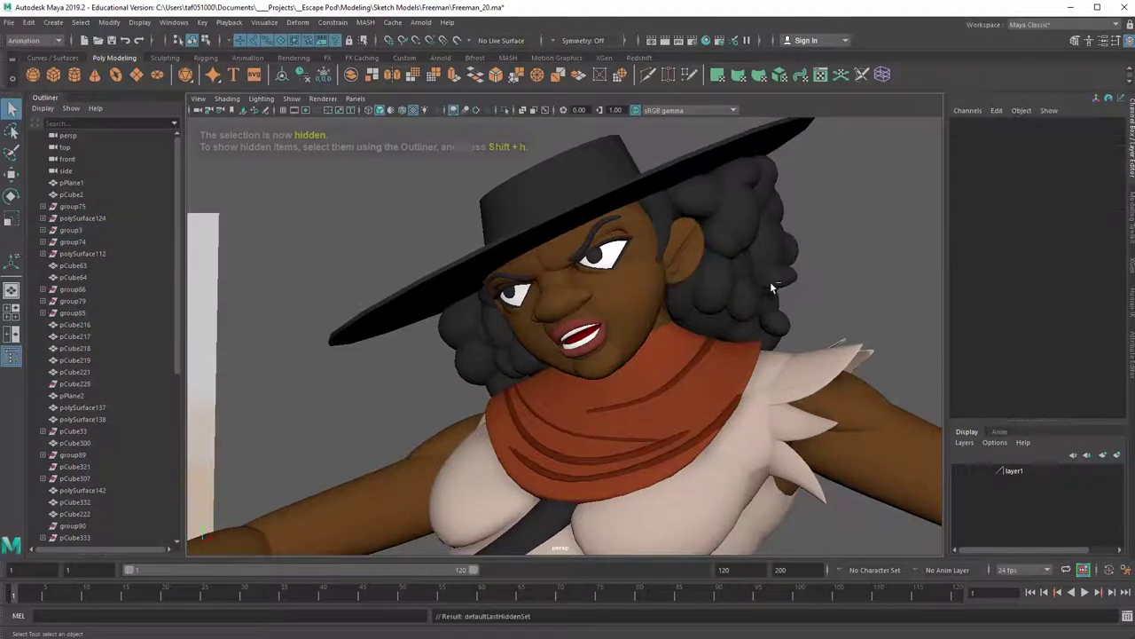
# Isolate three large rounded hair clumps by hiding all unselected objects, undo the hiding and clear the selection
pyautogui.keyDown('alt'); pyautogui.moveTo(772, 288); pyautogui.dragTo(696, 233); pyautogui.keyUp('alt')
pyautogui.click(621, 222)
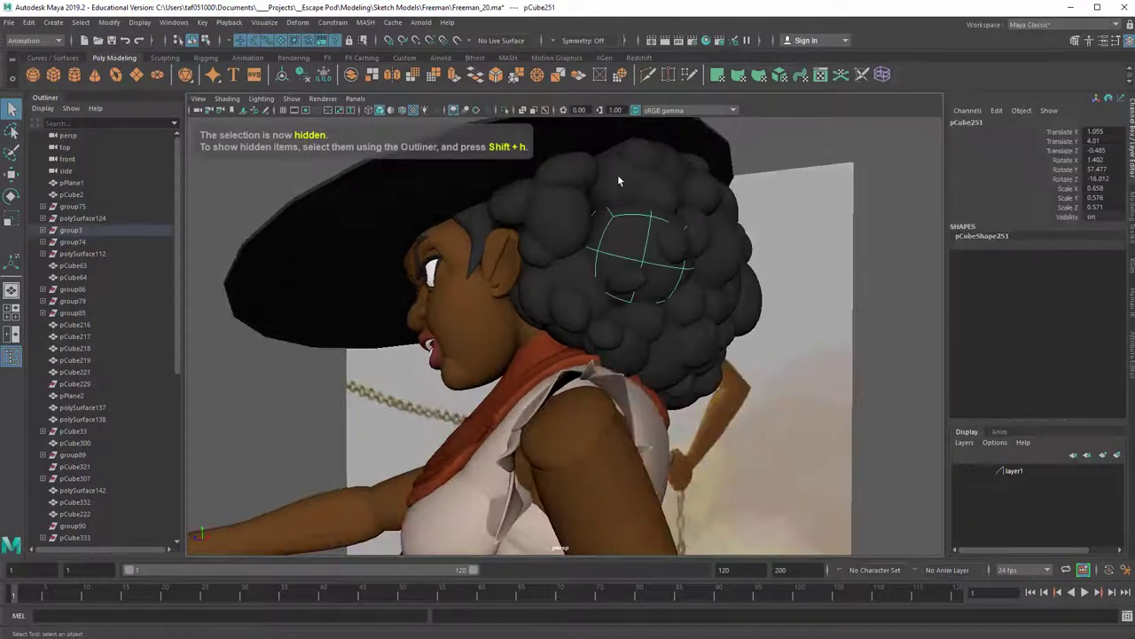
pyautogui.keyDown('shift'); pyautogui.click(619, 181); pyautogui.keyUp('shift')
pyautogui.keyDown('alt'); pyautogui.moveTo(580, 265); pyautogui.dragTo(648, 226); pyautogui.keyUp('alt')
pyautogui.hotkey('alt', 'h')
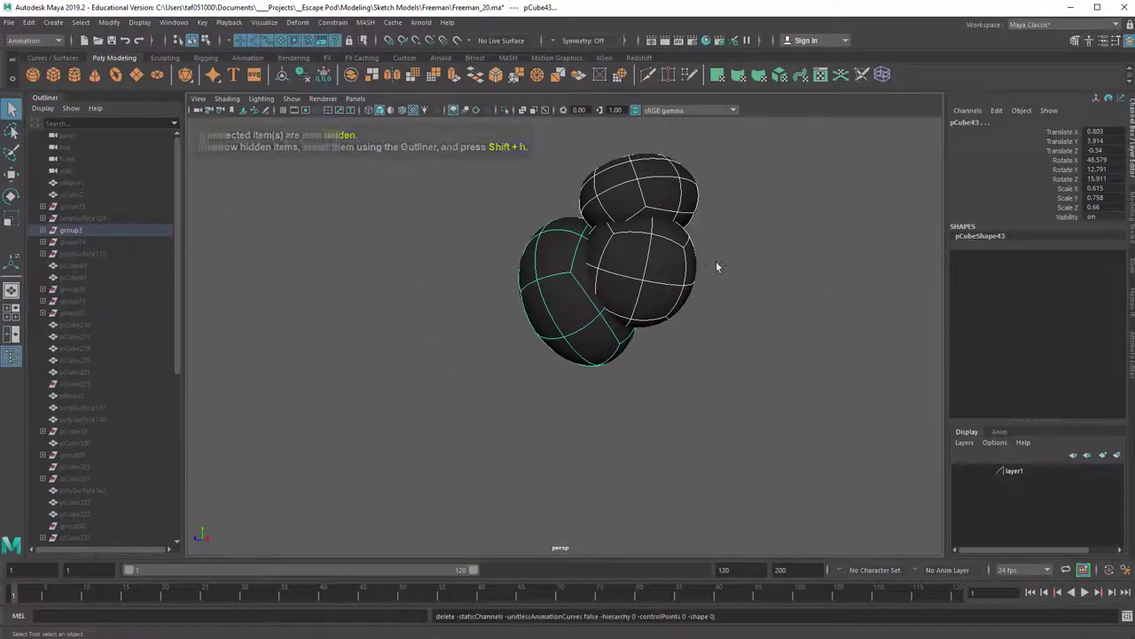
pyautogui.hotkey('ctrl', 'z')
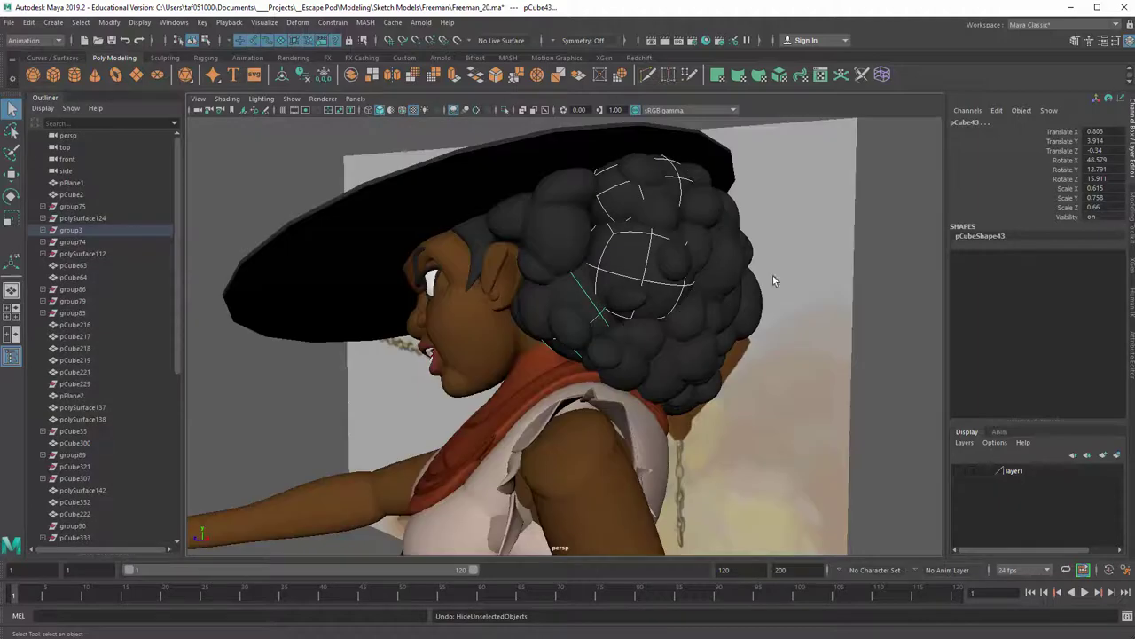
pyautogui.click(891, 330)
# Examine the hair silhouette from the side and front, and compare the full figure with the reference painting
pyautogui.keyDown('alt'); pyautogui.moveTo(697, 245); pyautogui.dragTo(606, 224); pyautogui.keyUp('alt')
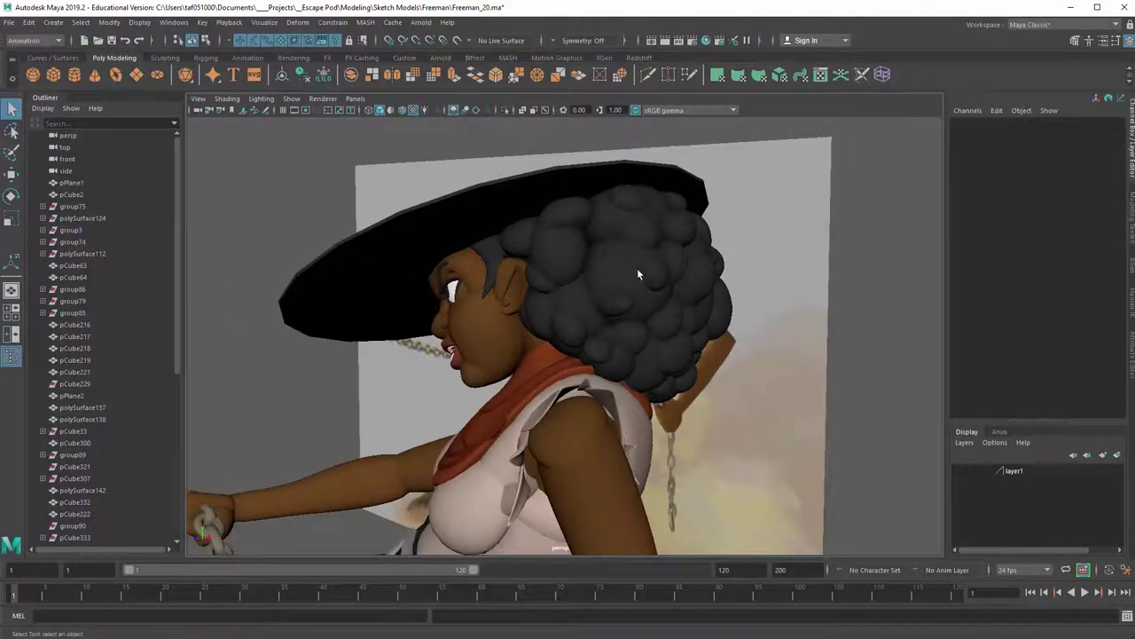
pyautogui.keyDown('alt'); pyautogui.moveTo(637, 274); pyautogui.dragTo(767, 246); pyautogui.keyUp('alt')
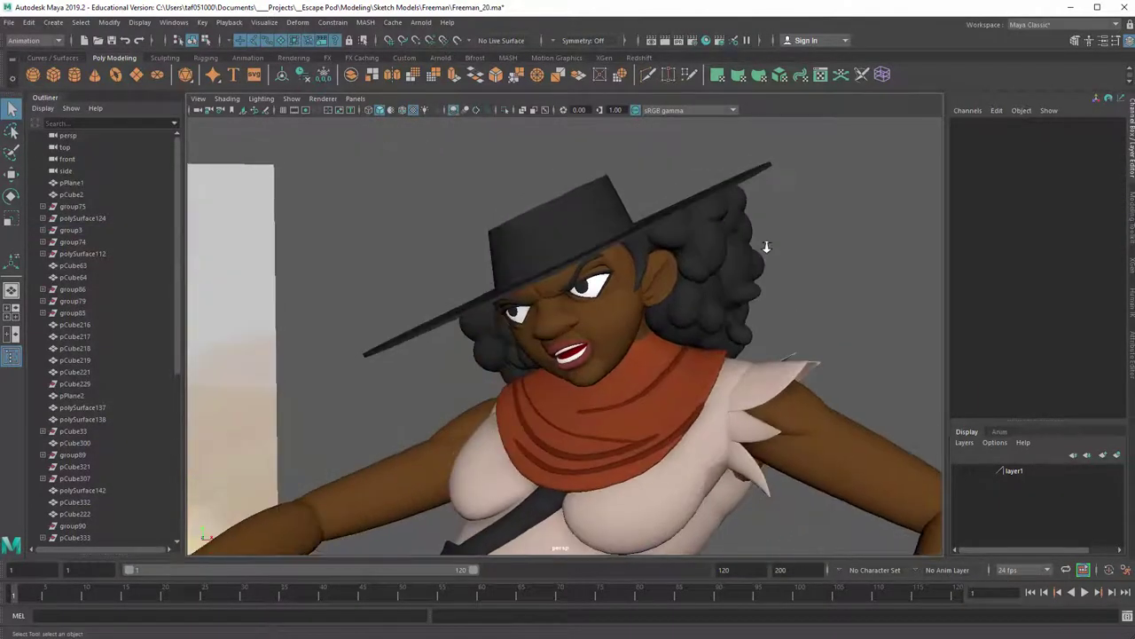
pyautogui.keyDown('alt'); pyautogui.moveTo(767, 246); pyautogui.dragTo(594, 339, button='right'); pyautogui.keyUp('alt')
pyautogui.keyDown('alt'); pyautogui.moveTo(594, 338); pyautogui.dragTo(590, 250, button='middle'); pyautogui.keyUp('alt')
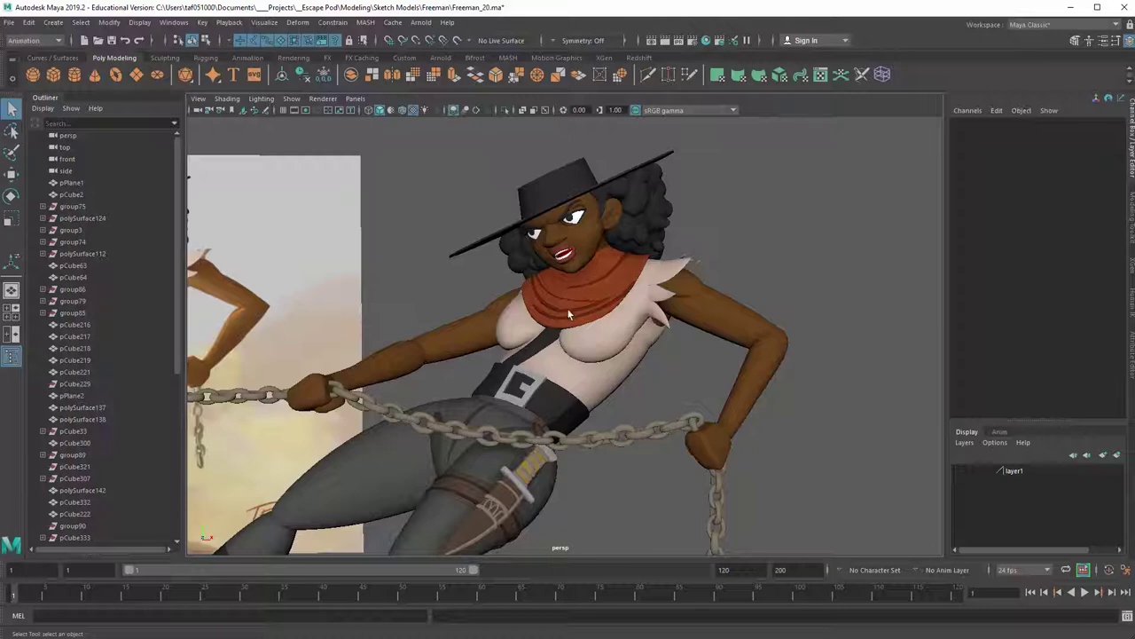
pyautogui.keyDown('alt'); pyautogui.moveTo(568, 308); pyautogui.dragTo(322, 320, button='right'); pyautogui.keyUp('alt')
pyautogui.keyDown('alt'); pyautogui.moveTo(323, 320); pyautogui.dragTo(374, 305, button='middle'); pyautogui.keyUp('alt')
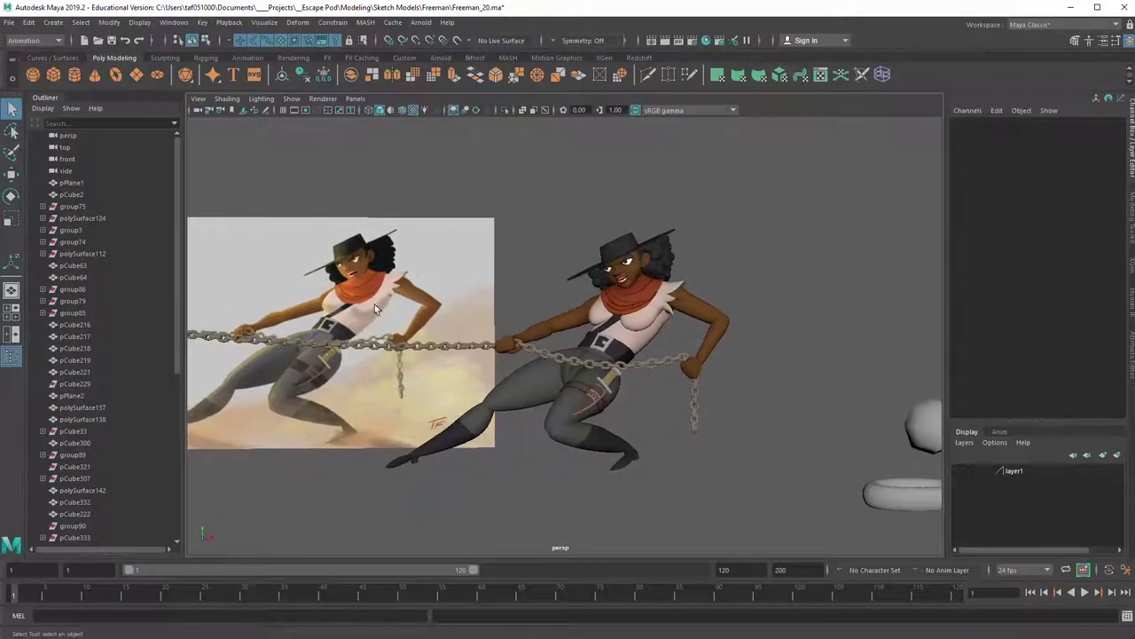
# Inspect the face, scarf and hair up close from the front and side to judge the shading on the skin
pyautogui.keyDown('alt'); pyautogui.moveTo(281, 289); pyautogui.dragTo(750, 255, button='right'); pyautogui.keyUp('alt')
pyautogui.keyDown('alt'); pyautogui.moveTo(750, 256); pyautogui.dragTo(524, 431, button='middle'); pyautogui.keyUp('alt')
pyautogui.keyDown('alt'); pyautogui.moveTo(494, 337); pyautogui.dragTo(659, 375, button='right'); pyautogui.keyUp('alt')
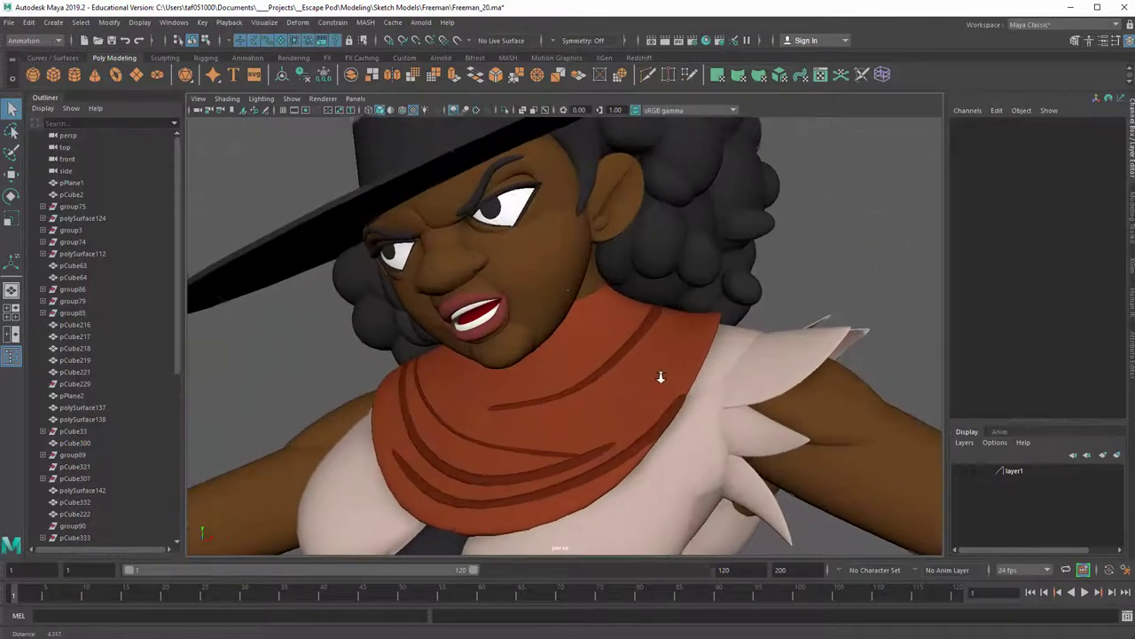
pyautogui.keyDown('alt'); pyautogui.moveTo(518, 250); pyautogui.dragTo(626, 312); pyautogui.keyUp('alt')
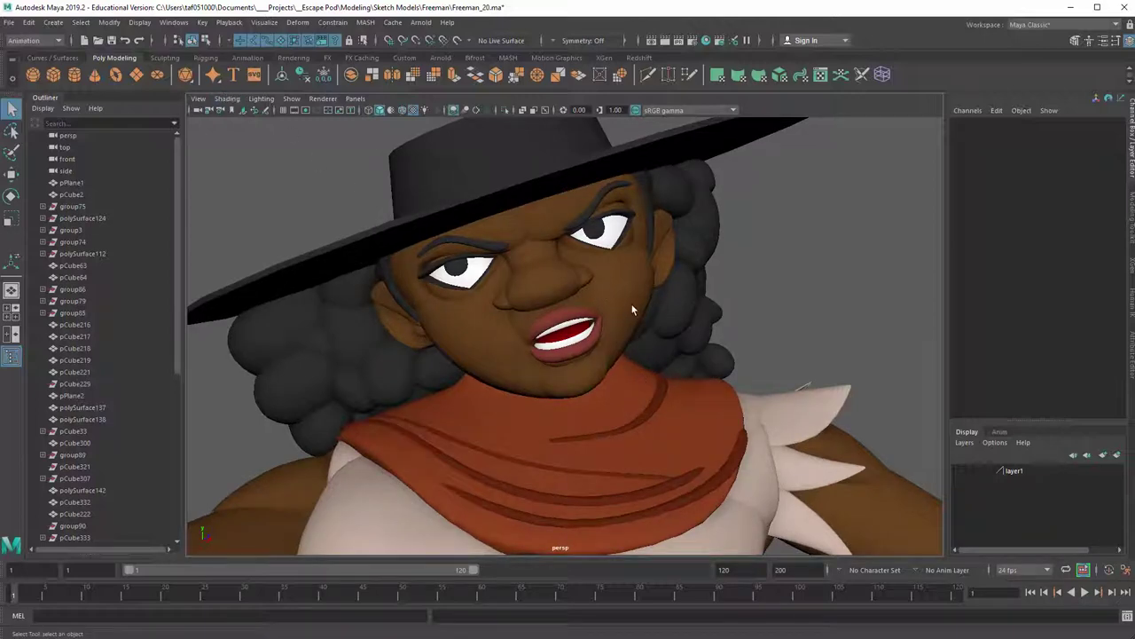
pyautogui.keyDown('alt'); pyautogui.moveTo(675, 300); pyautogui.dragTo(510, 273, button='right'); pyautogui.keyUp('alt')
pyautogui.keyDown('alt'); pyautogui.moveTo(510, 272); pyautogui.dragTo(439, 280); pyautogui.keyUp('alt')
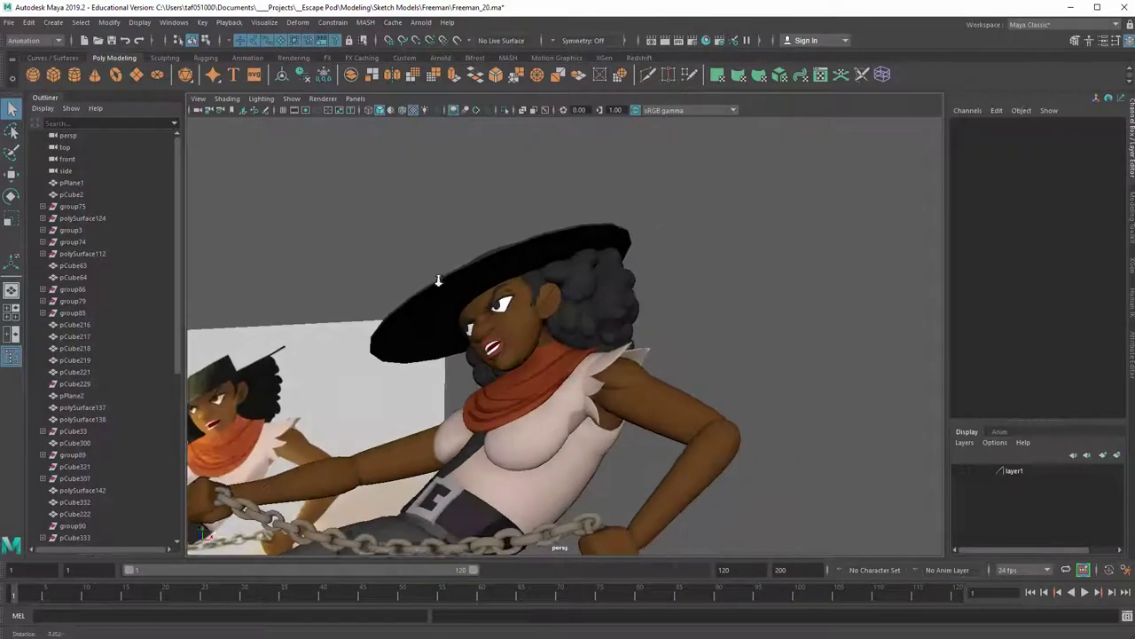
pyautogui.keyDown('alt'); pyautogui.moveTo(439, 280); pyautogui.dragTo(614, 337, button='right'); pyautogui.keyUp('alt')
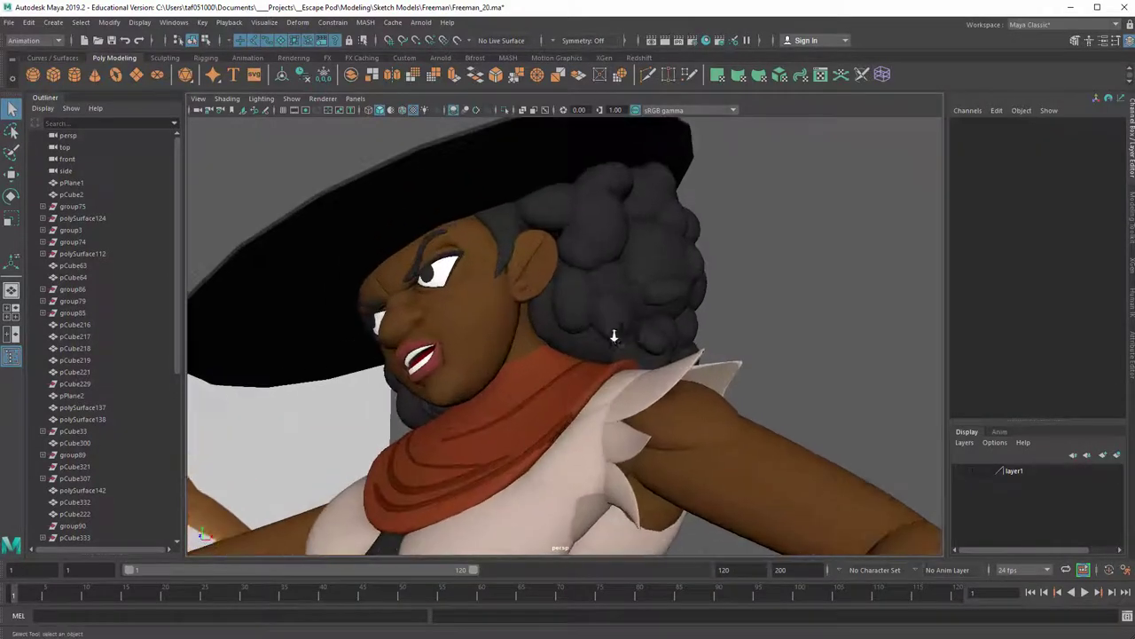
# Select the lower face mesh and open the attributes of its Skin_Tone Lambert material
pyautogui.click(458, 319)
pyautogui.moveTo(457, 308); pyautogui.dragTo(454, 599, button='right')
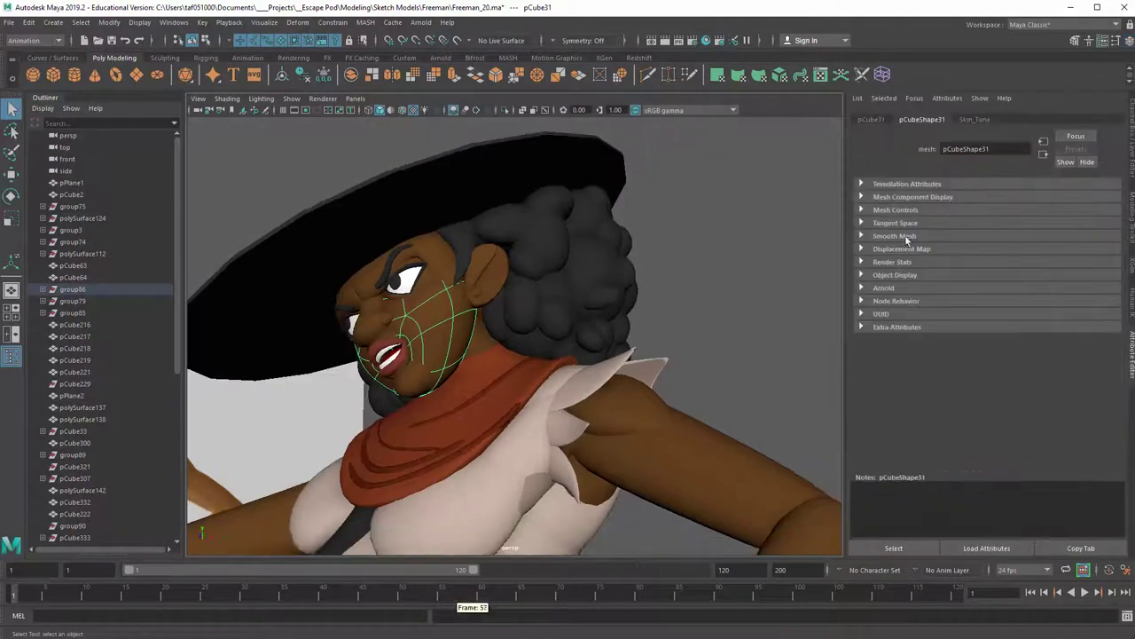
pyautogui.click(979, 119)
pyautogui.keyDown('alt'); pyautogui.moveTo(549, 246); pyautogui.dragTo(547, 254, button='right'); pyautogui.keyUp('alt')
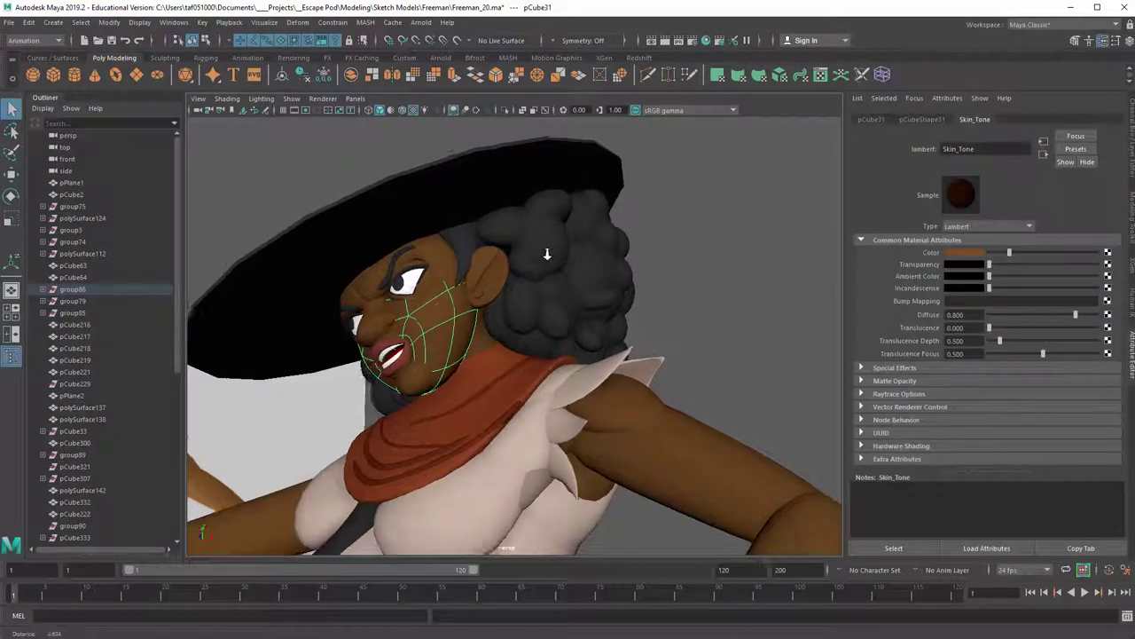
pyautogui.keyDown('alt'); pyautogui.moveTo(548, 254); pyautogui.dragTo(743, 303); pyautogui.keyUp('alt')
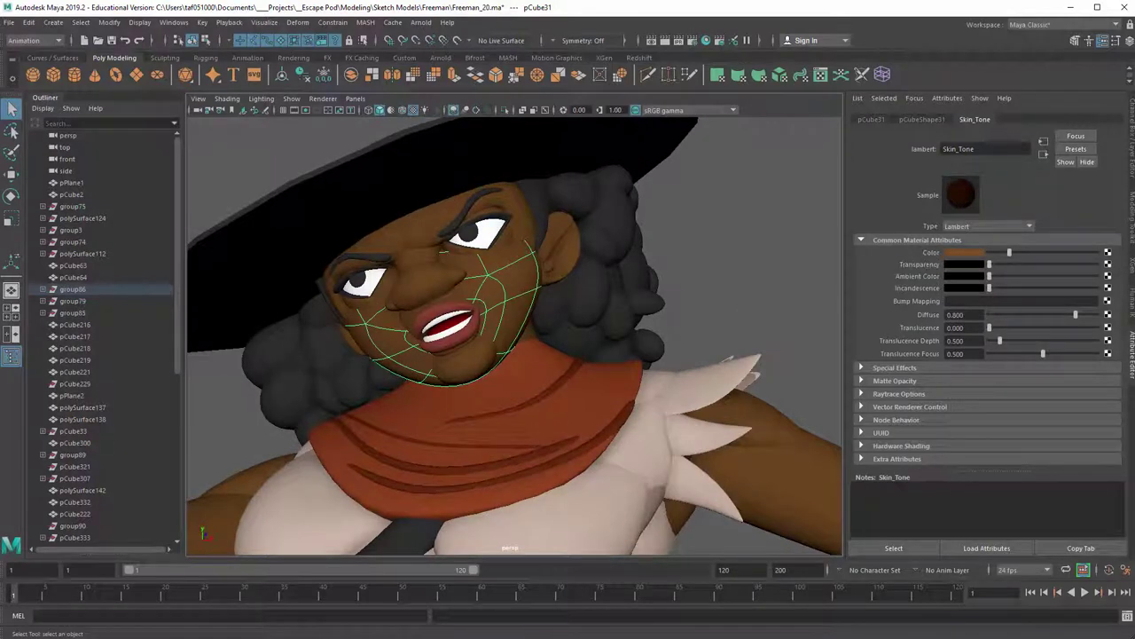
# Flatten the Skin_Tone shading by raising Ambient Color to near white and lowering Diffuse to its minimum, and clear the selection
pyautogui.moveTo(991, 280); pyautogui.dragTo(1058, 286)
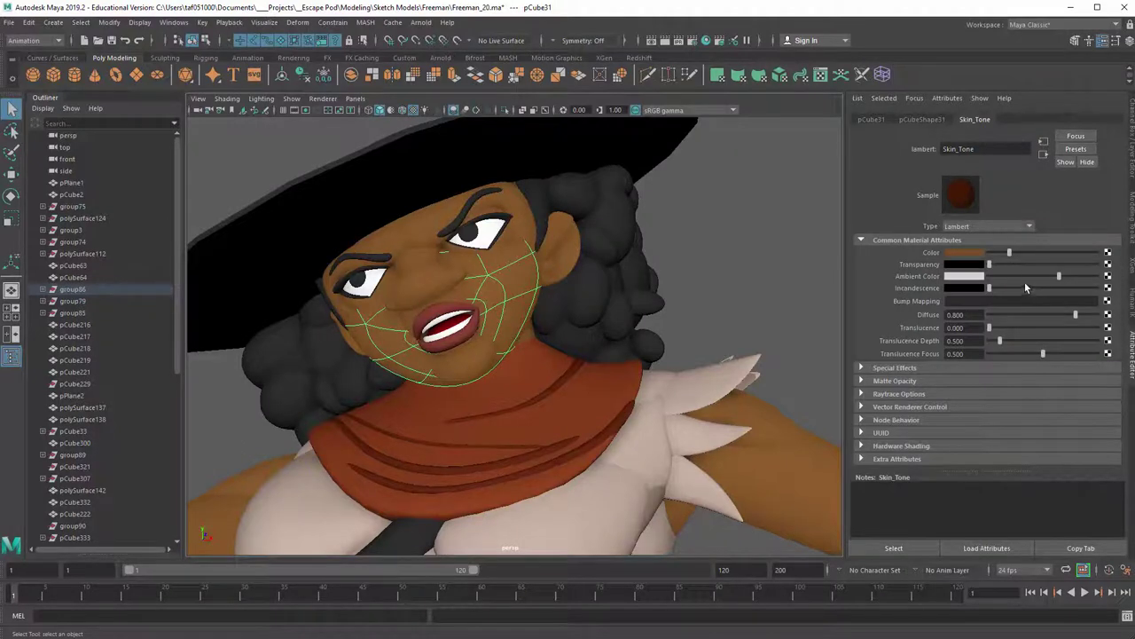
pyautogui.moveTo(1053, 281)
pyautogui.mouseDown()
pyautogui.moveTo(1003, 282)
pyautogui.moveTo(1069, 281)
pyautogui.mouseUp()
pyautogui.moveTo(1075, 316); pyautogui.dragTo(984, 324)
pyautogui.click(748, 288)
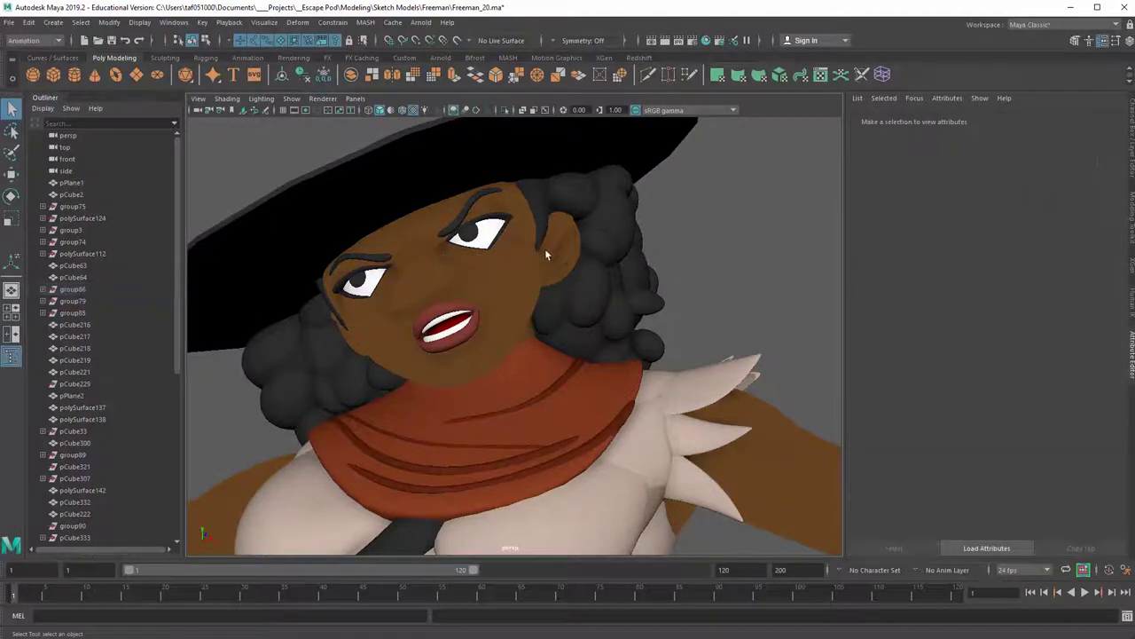
# Compare the flat-shaded skin on the full figure with the reference painting
pyautogui.keyDown('alt'); pyautogui.moveTo(544, 249); pyautogui.dragTo(444, 318); pyautogui.keyUp('alt')
pyautogui.keyDown('alt'); pyautogui.moveTo(443, 317); pyautogui.dragTo(546, 222, button='middle'); pyautogui.keyUp('alt')
pyautogui.keyDown('alt'); pyautogui.moveTo(546, 222); pyautogui.dragTo(429, 236, button='right'); pyautogui.keyUp('alt')
pyautogui.keyDown('alt'); pyautogui.moveTo(428, 236); pyautogui.dragTo(464, 236); pyautogui.keyUp('alt')
pyautogui.keyDown('alt'); pyautogui.moveTo(464, 236); pyautogui.dragTo(275, 259, button='right'); pyautogui.keyUp('alt')
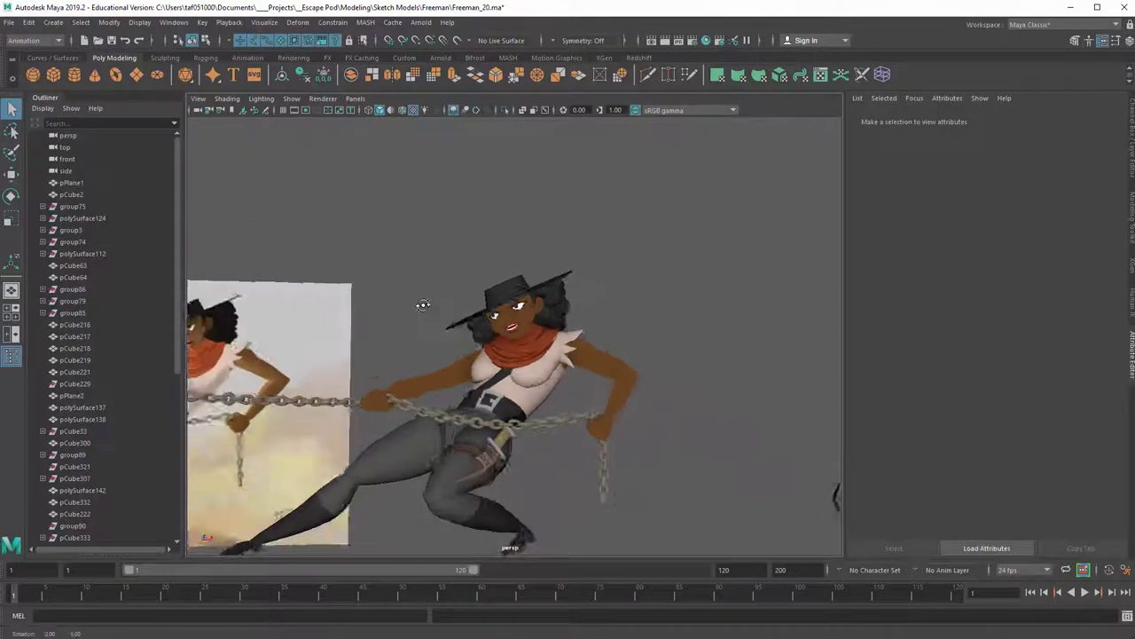
pyautogui.keyDown('alt'); pyautogui.moveTo(423, 307); pyautogui.dragTo(547, 345); pyautogui.keyUp('alt')
pyautogui.keyDown('alt'); pyautogui.moveTo(548, 345); pyautogui.dragTo(621, 343, button='right'); pyautogui.keyUp('alt')
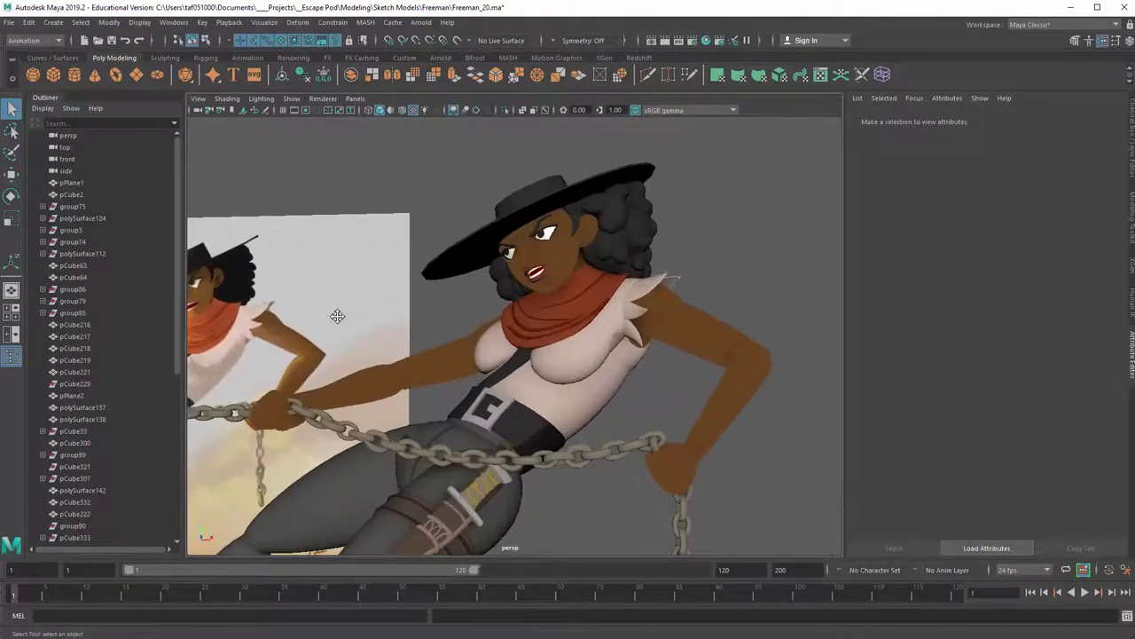
pyautogui.keyDown('alt'); pyautogui.moveTo(337, 317); pyautogui.dragTo(415, 307, button='middle'); pyautogui.keyUp('alt')
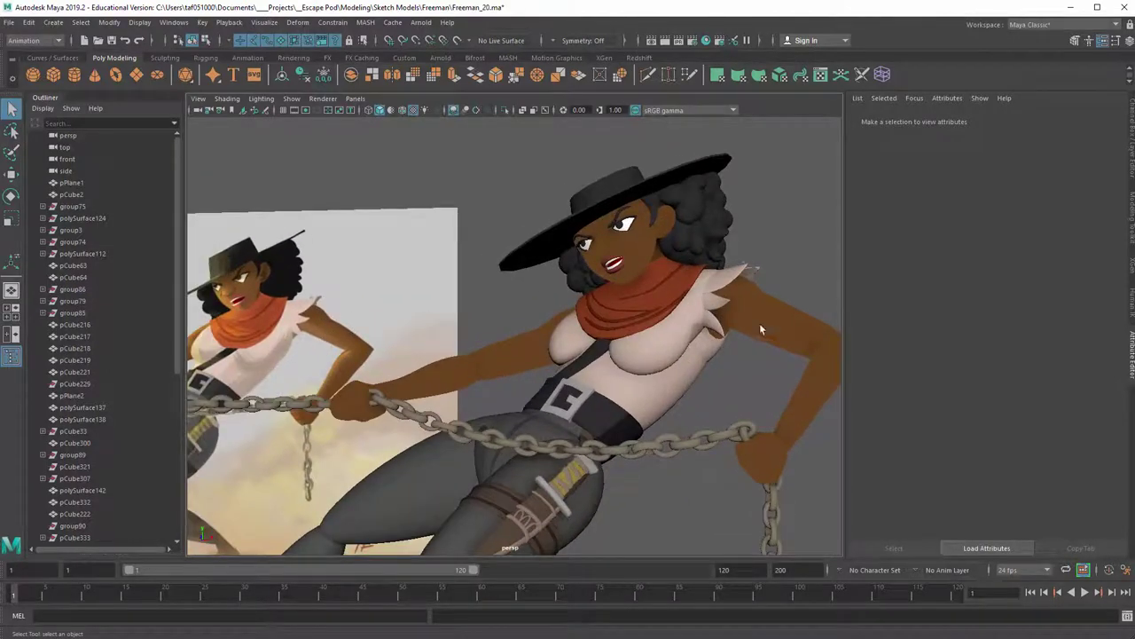
# Examine how the flat skin shading reads on the face and arms in close-up profile and from the front
pyautogui.keyDown('alt'); pyautogui.moveTo(331, 331); pyautogui.dragTo(611, 263); pyautogui.keyUp('alt')
pyautogui.keyDown('alt'); pyautogui.moveTo(611, 263); pyautogui.dragTo(967, 350, button='right'); pyautogui.keyUp('alt')
pyautogui.keyDown('alt'); pyautogui.moveTo(639, 257); pyautogui.dragTo(497, 344, button='middle'); pyautogui.keyUp('alt')
pyautogui.keyDown('alt'); pyautogui.moveTo(497, 343); pyautogui.dragTo(561, 323); pyautogui.keyUp('alt')
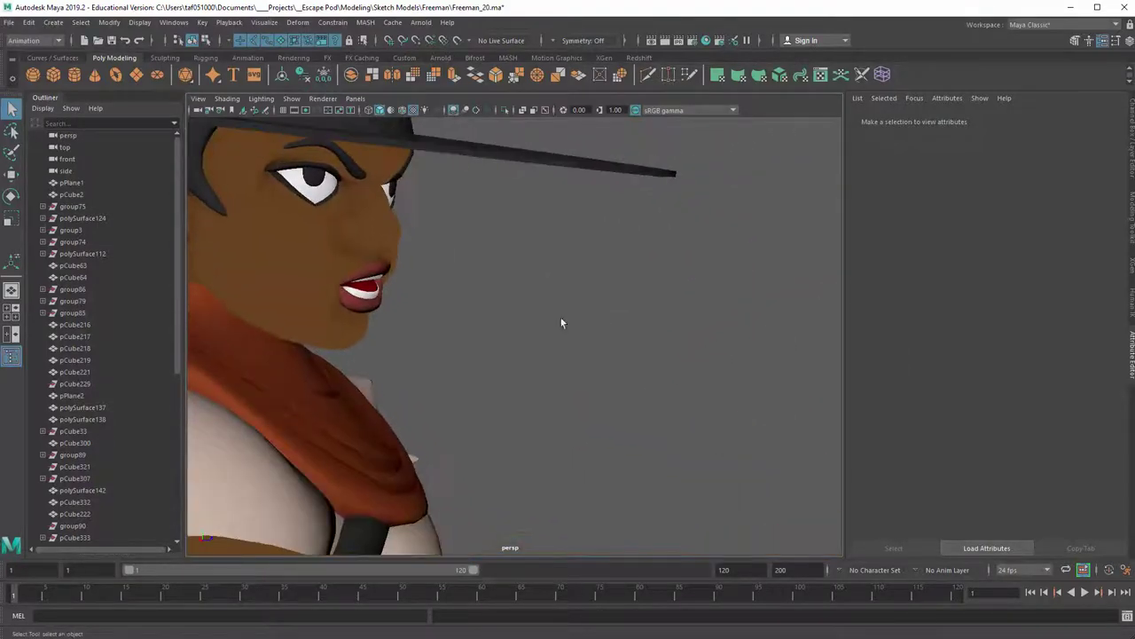
pyautogui.keyDown('alt'); pyautogui.moveTo(410, 234); pyautogui.dragTo(293, 247, button='right'); pyautogui.keyUp('alt')
pyautogui.keyDown('alt'); pyautogui.moveTo(399, 239); pyautogui.dragTo(266, 252); pyautogui.keyUp('alt')
pyautogui.keyDown('alt'); pyautogui.moveTo(327, 255); pyautogui.dragTo(479, 286, button='right'); pyautogui.keyUp('alt')
pyautogui.keyDown('alt'); pyautogui.moveTo(506, 277); pyautogui.dragTo(360, 295, button='middle'); pyautogui.keyUp('alt')
pyautogui.keyDown('alt'); pyautogui.moveTo(358, 285); pyautogui.dragTo(273, 273, button='right'); pyautogui.keyUp('alt')
pyautogui.keyDown('alt'); pyautogui.moveTo(361, 274); pyautogui.dragTo(414, 273); pyautogui.keyUp('alt')
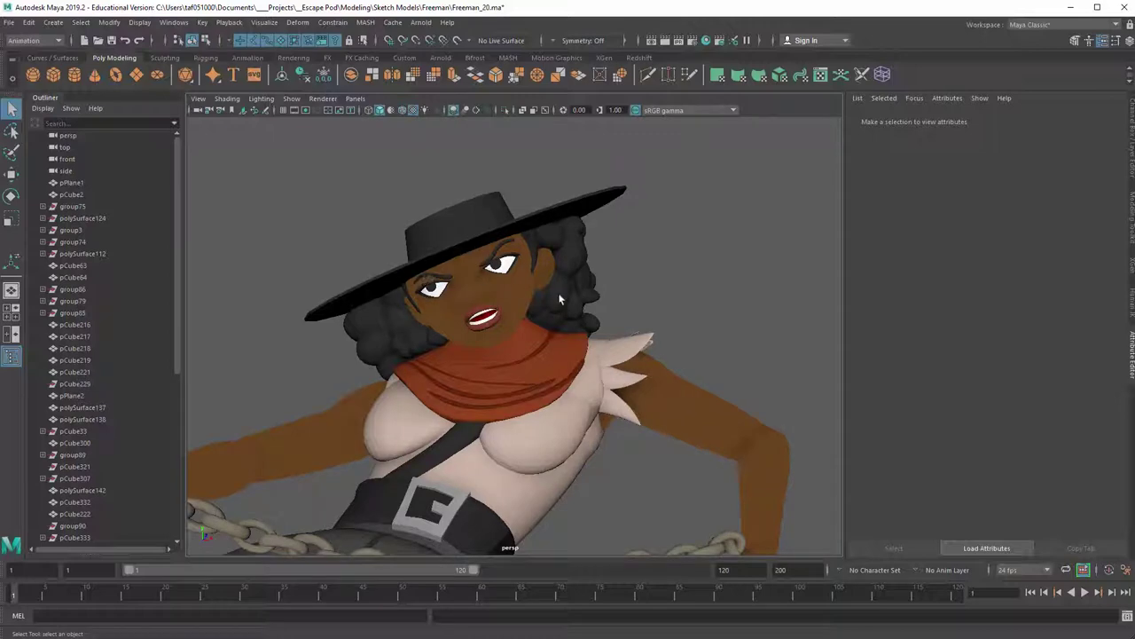
# Examine the character model from several angles and distances, comparing its pose and face with the reference painting
pyautogui.keyDown('alt'); pyautogui.moveTo(547, 267); pyautogui.dragTo(458, 253, button='right'); pyautogui.keyUp('alt')
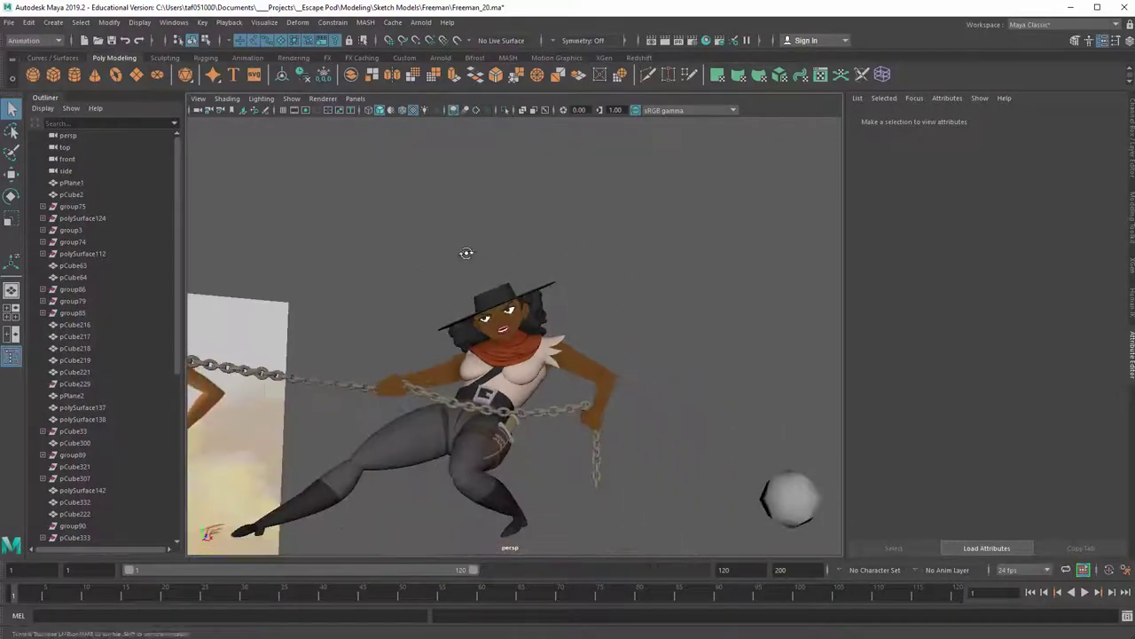
pyautogui.keyDown('alt'); pyautogui.moveTo(467, 254); pyautogui.dragTo(624, 294); pyautogui.keyUp('alt')
pyautogui.scroll(6, 544, 257)
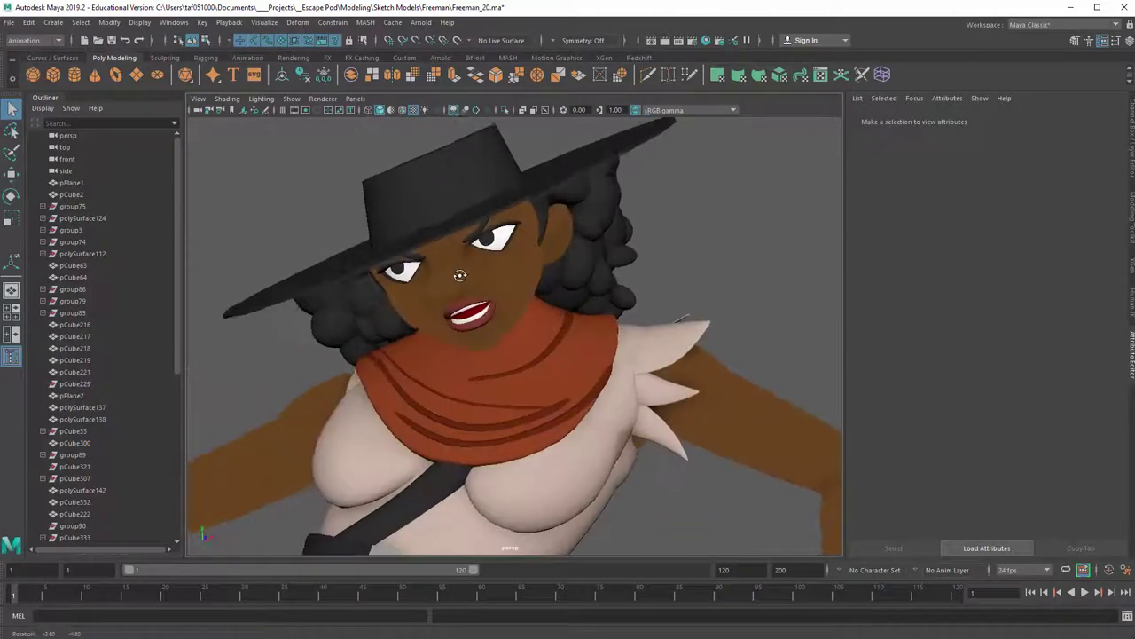
pyautogui.scroll(-6, 544, 257)
pyautogui.keyDown('alt'); pyautogui.moveTo(544, 257); pyautogui.dragTo(401, 283); pyautogui.keyUp('alt')
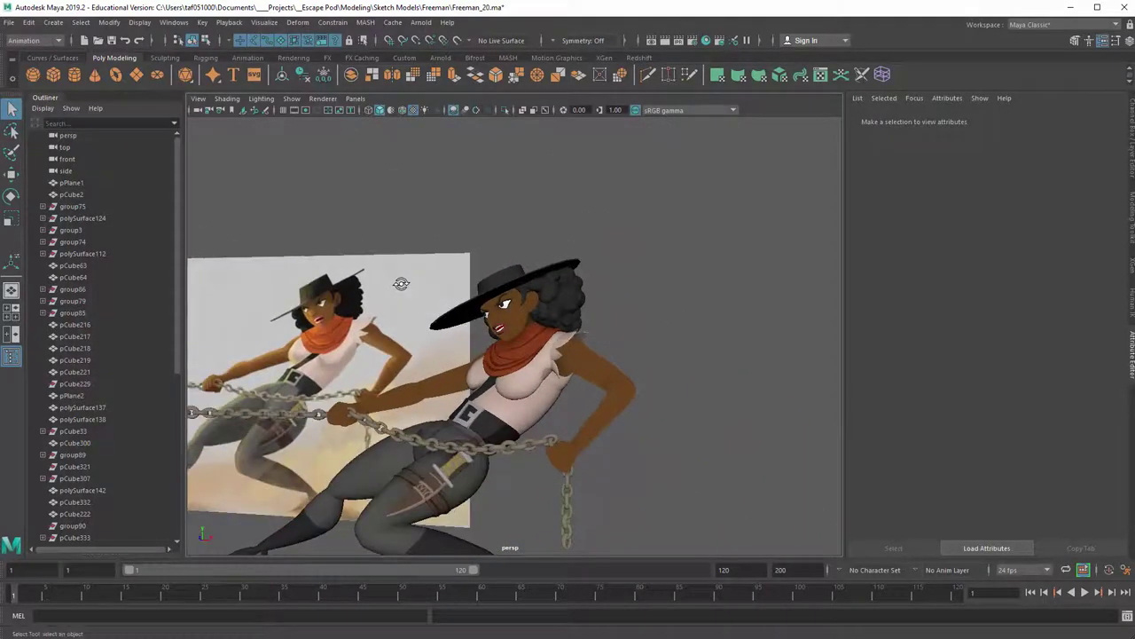
pyautogui.keyDown('alt'); pyautogui.moveTo(406, 345); pyautogui.dragTo(541, 288, button='middle'); pyautogui.keyUp('alt')
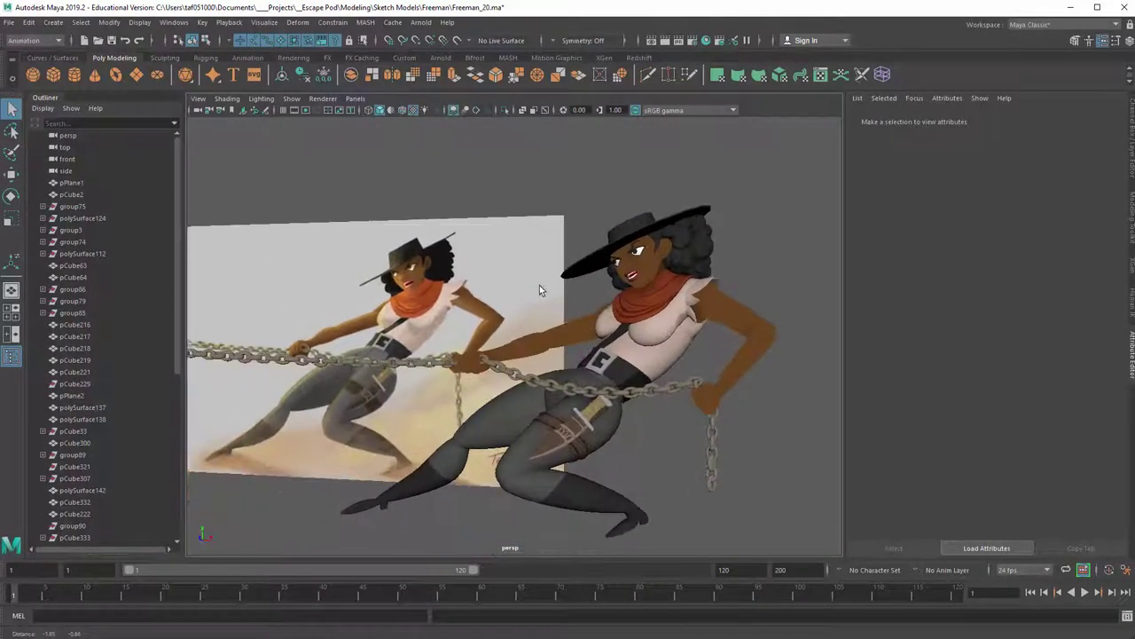
pyautogui.keyDown('alt'); pyautogui.moveTo(540, 288); pyautogui.dragTo(373, 310, button='right'); pyautogui.keyUp('alt')
pyautogui.keyDown('alt'); pyautogui.moveTo(373, 315); pyautogui.dragTo(418, 287); pyautogui.keyUp('alt')
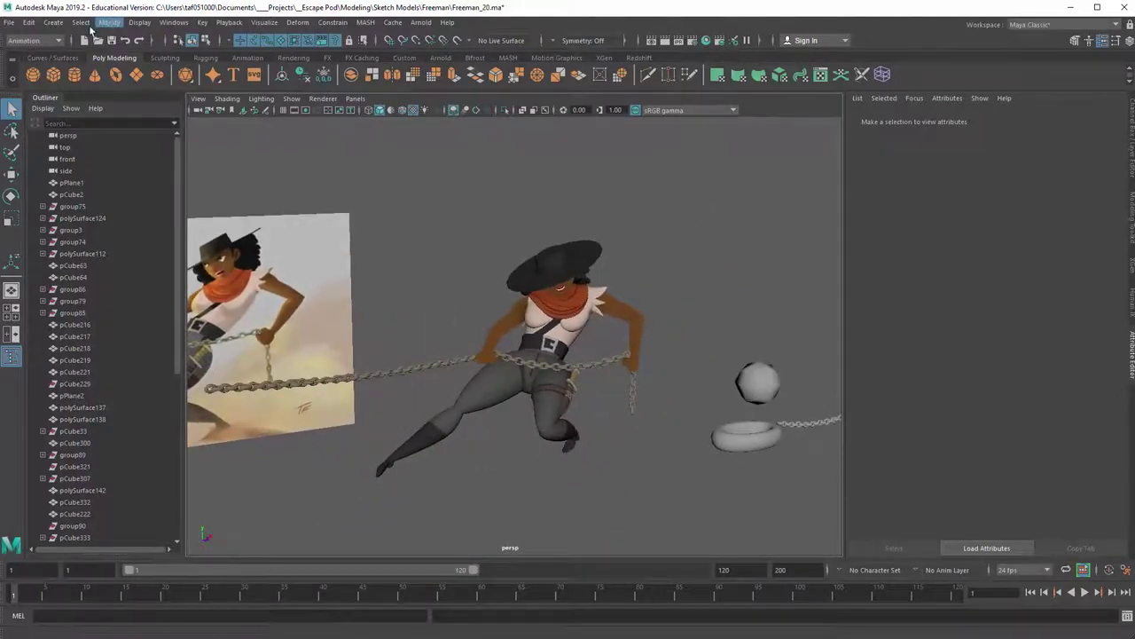
# Create a spot light in the scene
pyautogui.click(52, 24)
pyautogui.moveTo(91, 89)
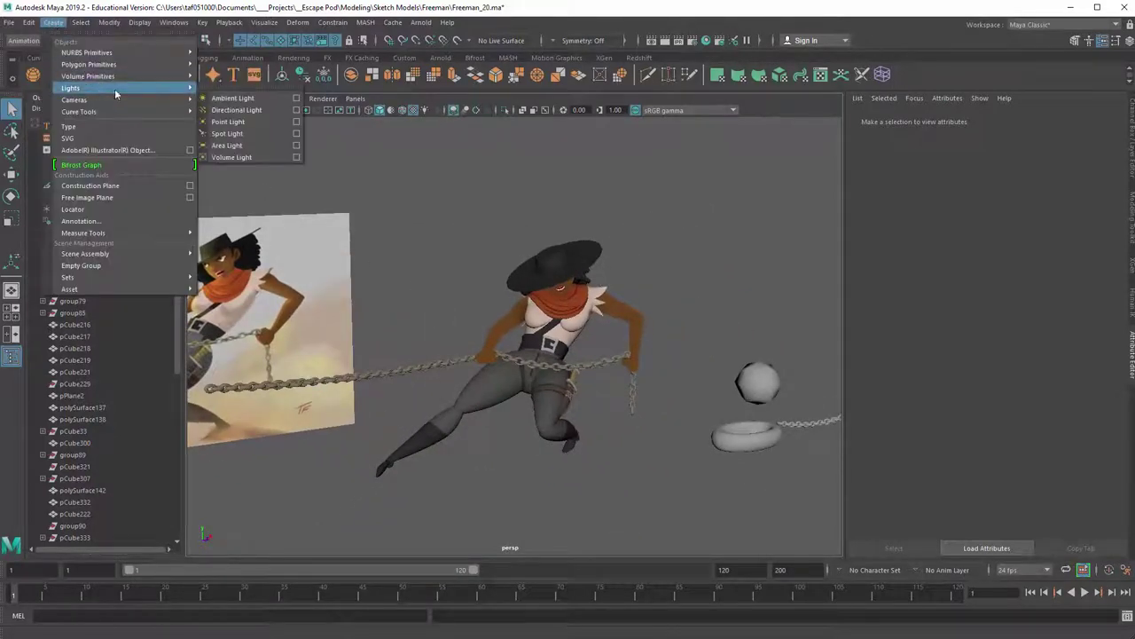
pyautogui.click(233, 133)
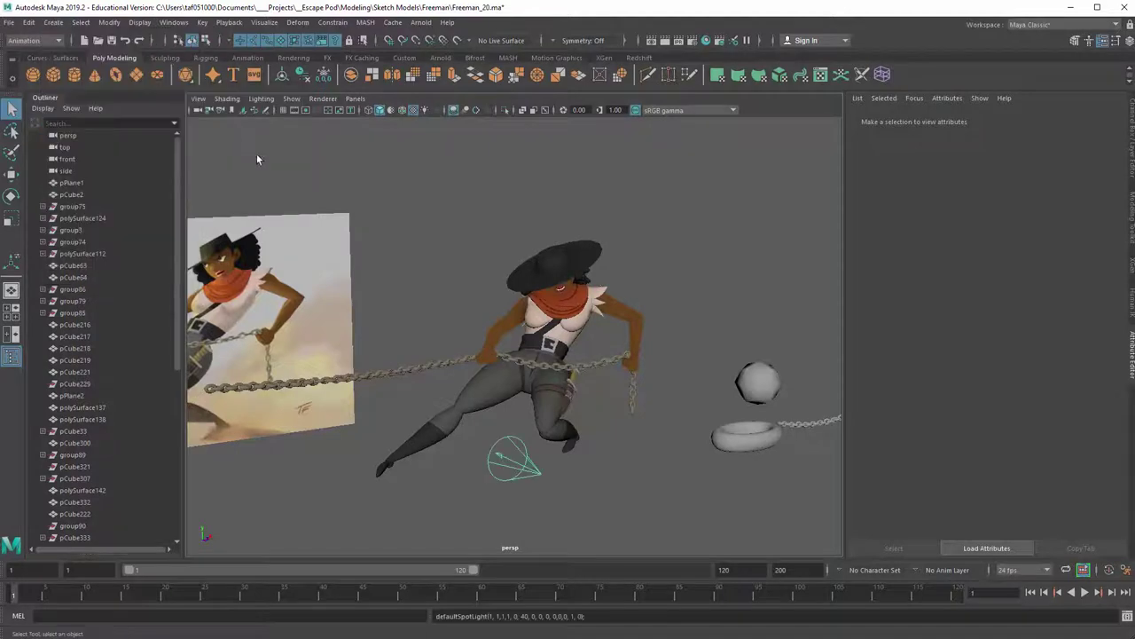
pyautogui.keyDown('alt'); pyautogui.moveTo(257, 153); pyautogui.dragTo(492, 368); pyautogui.keyUp('alt')
pyautogui.keyDown('alt'); pyautogui.moveTo(492, 368); pyautogui.dragTo(459, 355, button='right'); pyautogui.keyUp('alt')
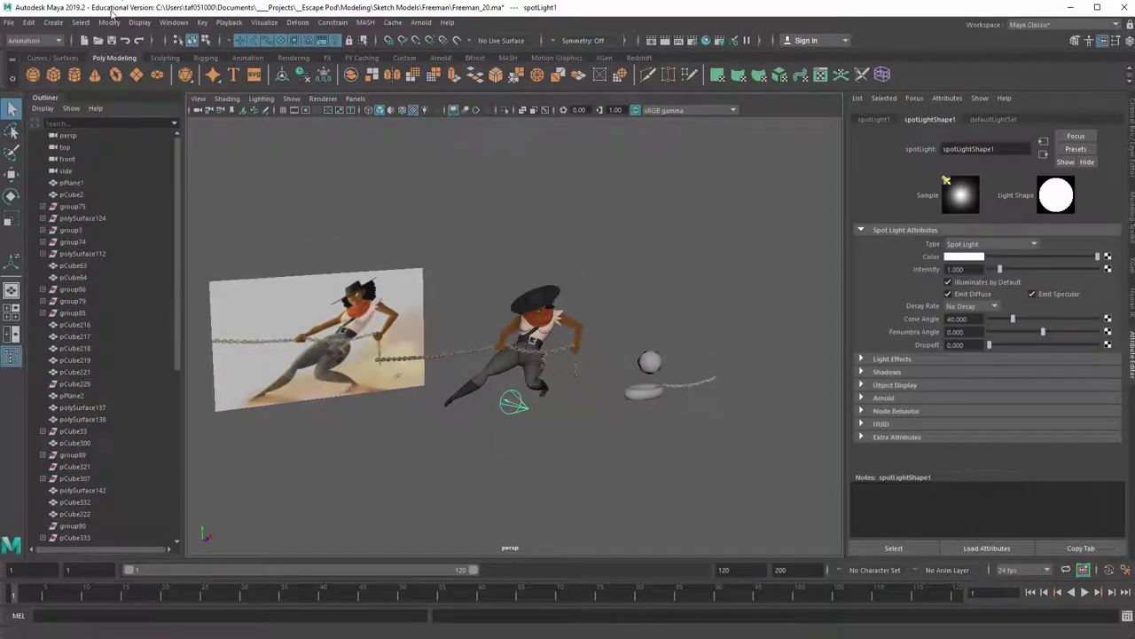
# Activate the Show Manipulator Tool for the spot light to expose its position and aim-point handles
pyautogui.click(109, 23)
pyautogui.moveTo(134, 55)
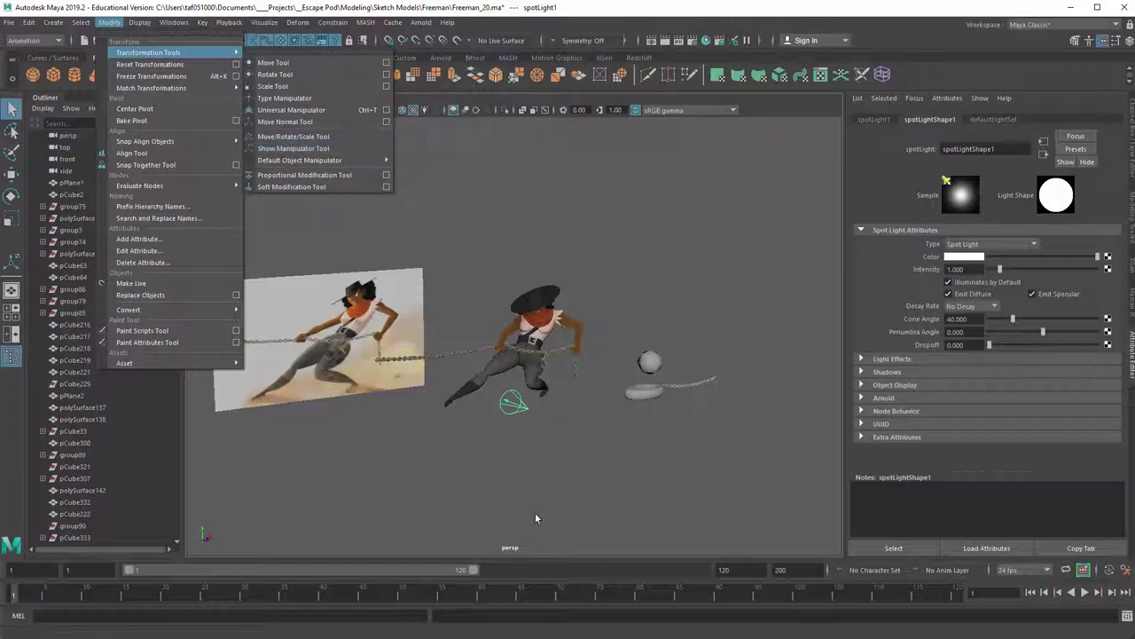
pyautogui.click(535, 512)
pyautogui.click(529, 427)
pyautogui.click(517, 406)
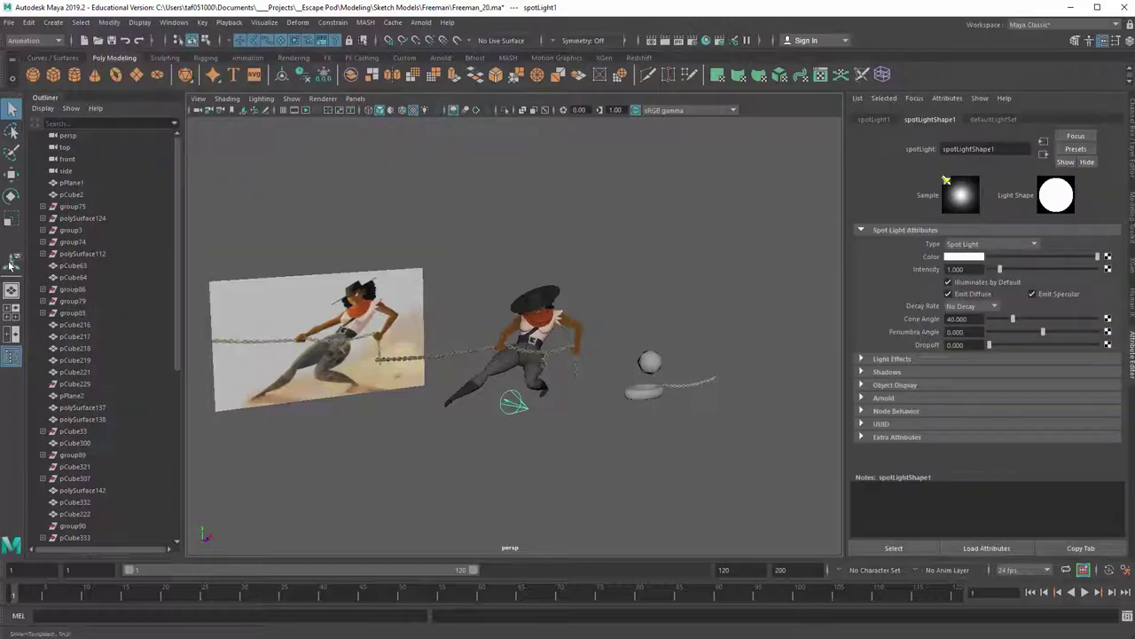
pyautogui.click(12, 260)
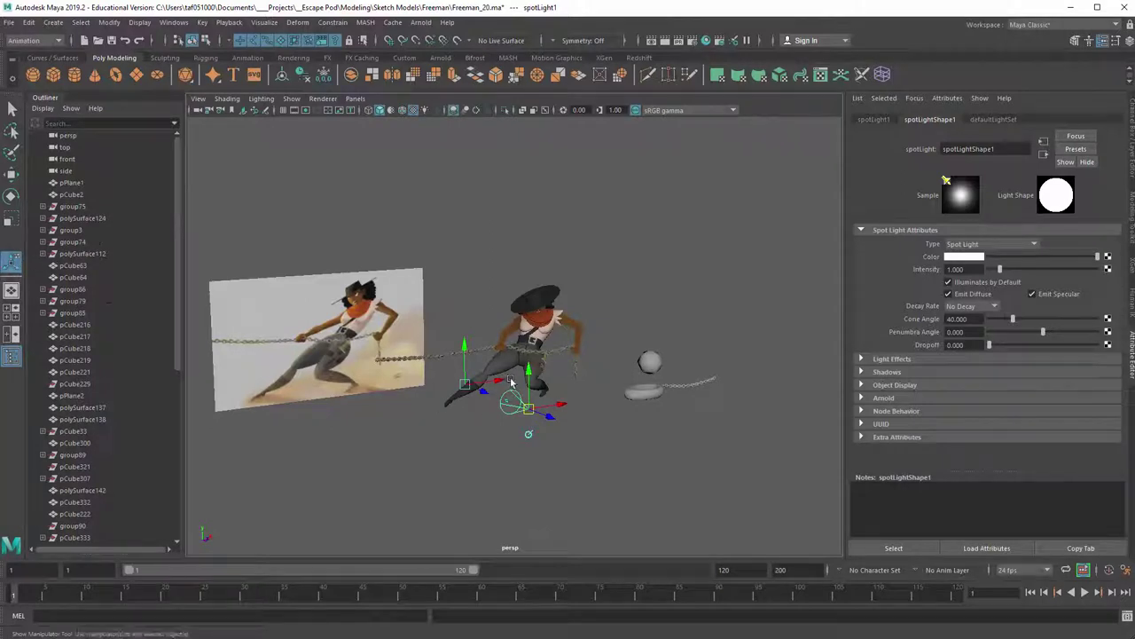
# Move the spot light up toward the reference painting and shift its aim point toward the character
pyautogui.moveTo(500, 381); pyautogui.dragTo(546, 376)
pyautogui.moveTo(548, 418); pyautogui.dragTo(434, 421)
pyautogui.moveTo(473, 378); pyautogui.dragTo(529, 309)
pyautogui.keyDown('alt'); pyautogui.moveTo(430, 308); pyautogui.dragTo(566, 335, button='right'); pyautogui.keyUp('alt')
pyautogui.keyDown('alt'); pyautogui.moveTo(566, 335); pyautogui.dragTo(445, 293); pyautogui.keyUp('alt')
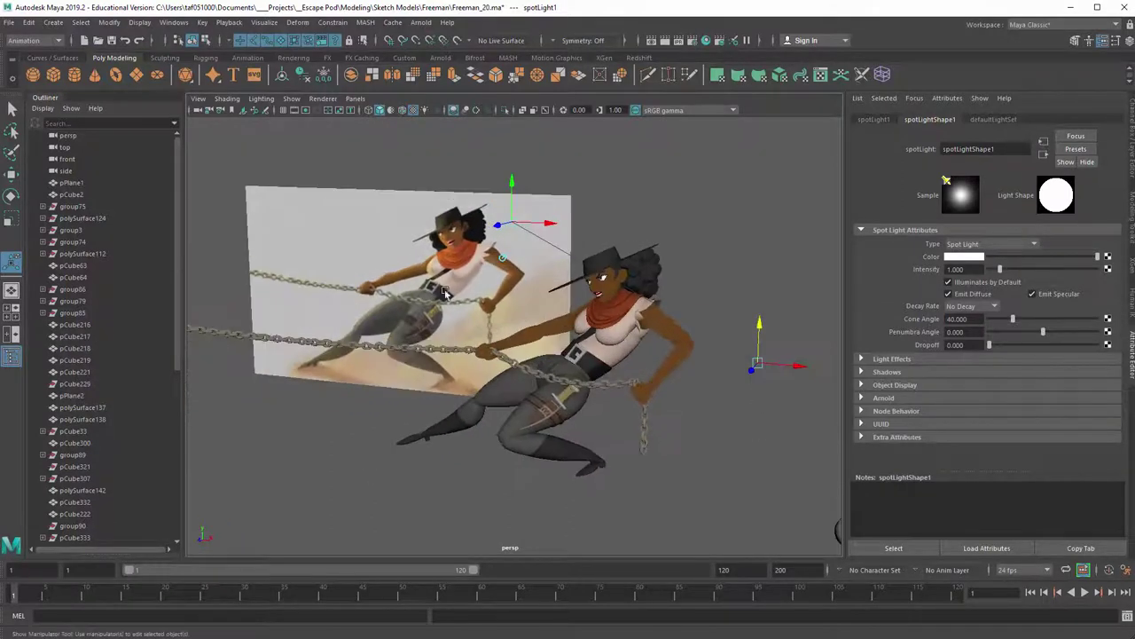
# Place the spot light's aim point at the character's torso and move the light farther out over the reference painting
pyautogui.keyDown('alt'); pyautogui.moveTo(434, 250); pyautogui.dragTo(740, 412); pyautogui.keyUp('alt')
pyautogui.moveTo(659, 429); pyautogui.dragTo(514, 424)
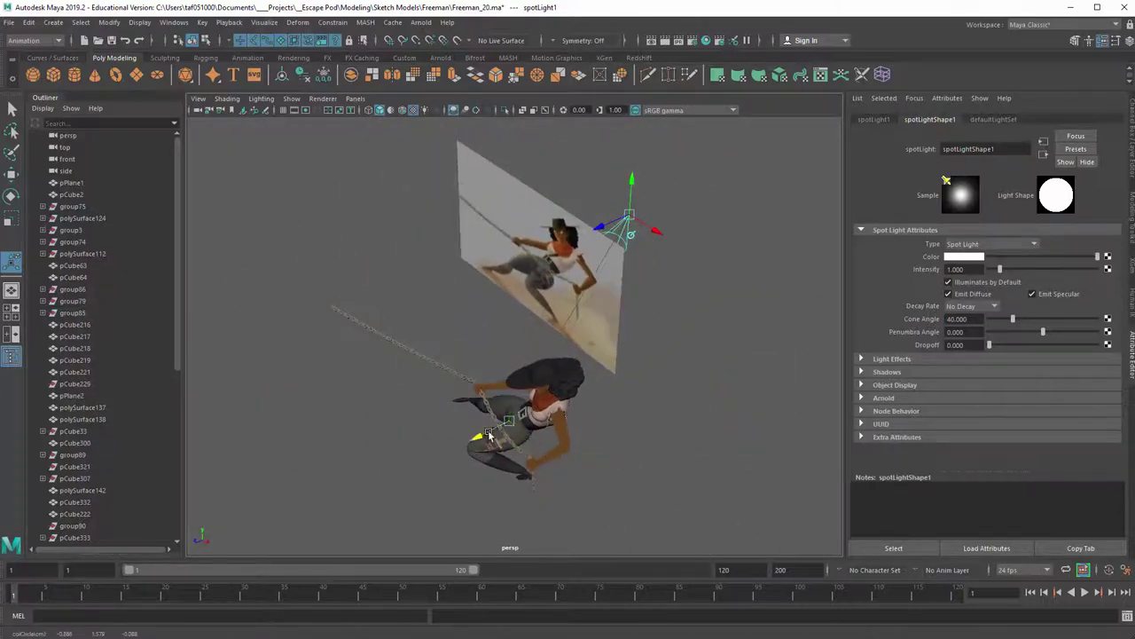
pyautogui.moveTo(607, 225); pyautogui.dragTo(591, 303)
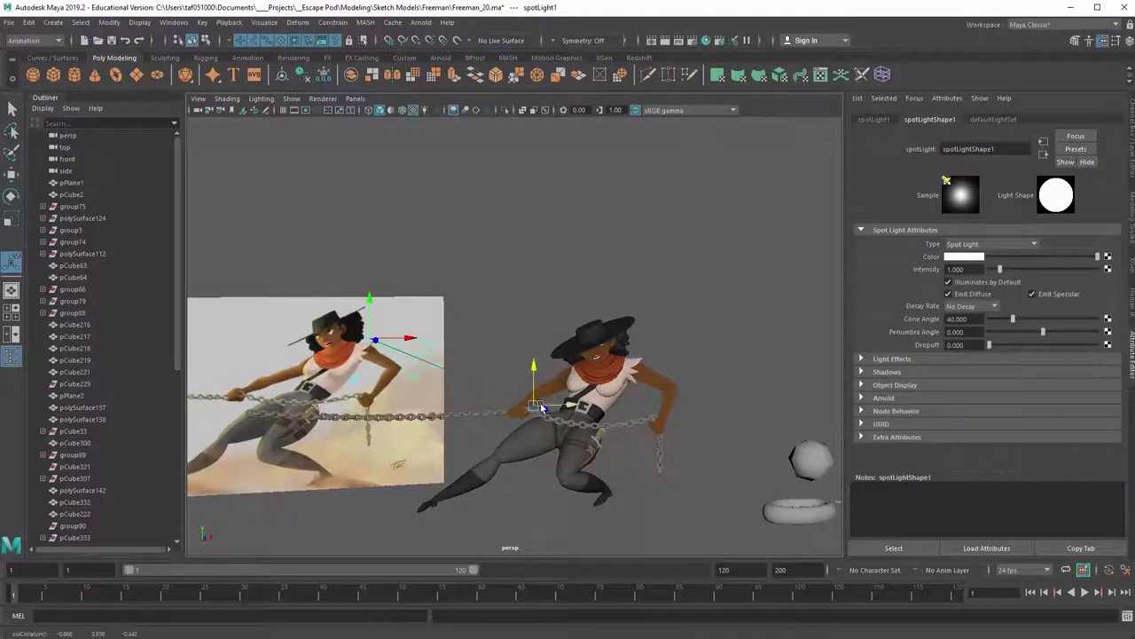
pyautogui.keyDown('alt'); pyautogui.moveTo(576, 390); pyautogui.dragTo(332, 340, button='right'); pyautogui.keyUp('alt')
pyautogui.keyDown('alt'); pyautogui.moveTo(332, 340); pyautogui.dragTo(493, 320); pyautogui.keyUp('alt')
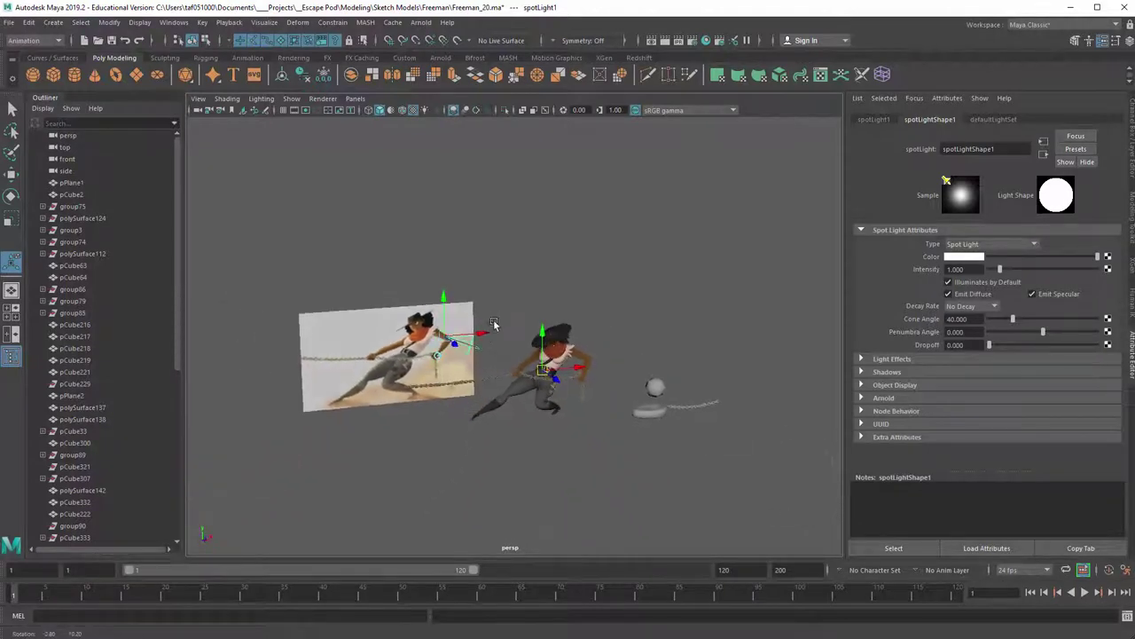
pyautogui.moveTo(333, 320)
pyautogui.keyDown('alt'); pyautogui.mouseDown()
pyautogui.moveTo(426, 278)
pyautogui.moveTo(346, 306)
pyautogui.mouseUp(); pyautogui.keyUp('alt')
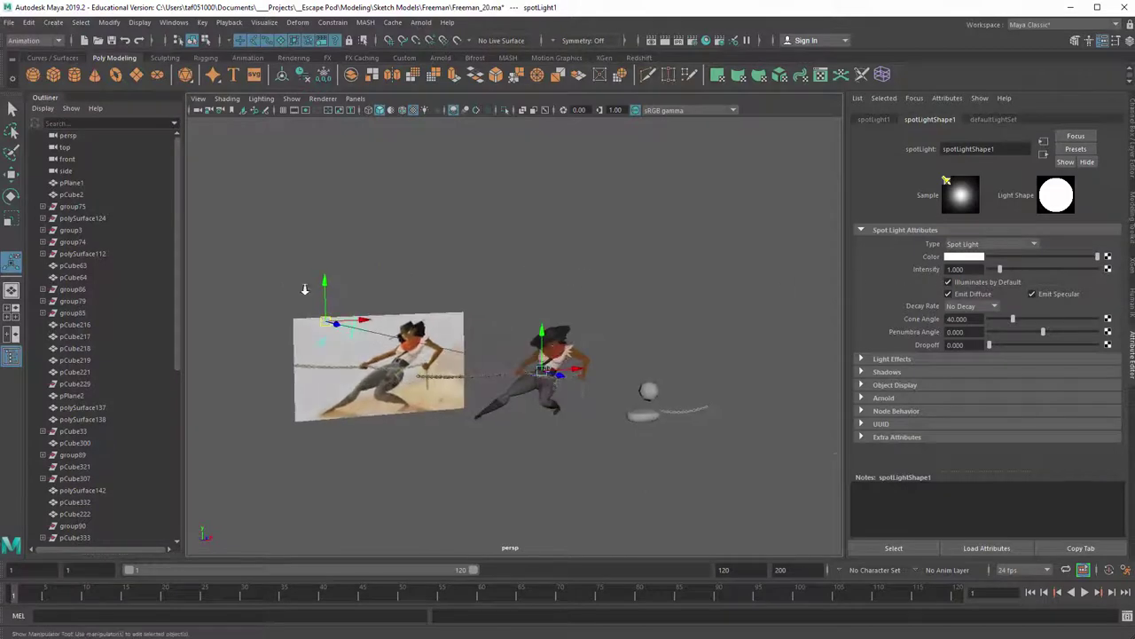
# Give the spot light a warm orange color with hue 34.615, saturation 0.910 and value 1.000, matching the painting's lighting
pyautogui.keyDown('alt'); pyautogui.moveTo(305, 289); pyautogui.dragTo(484, 359, button='right'); pyautogui.keyUp('alt')
pyautogui.keyDown('alt'); pyautogui.moveTo(388, 341); pyautogui.dragTo(811, 276, button='middle'); pyautogui.keyUp('alt')
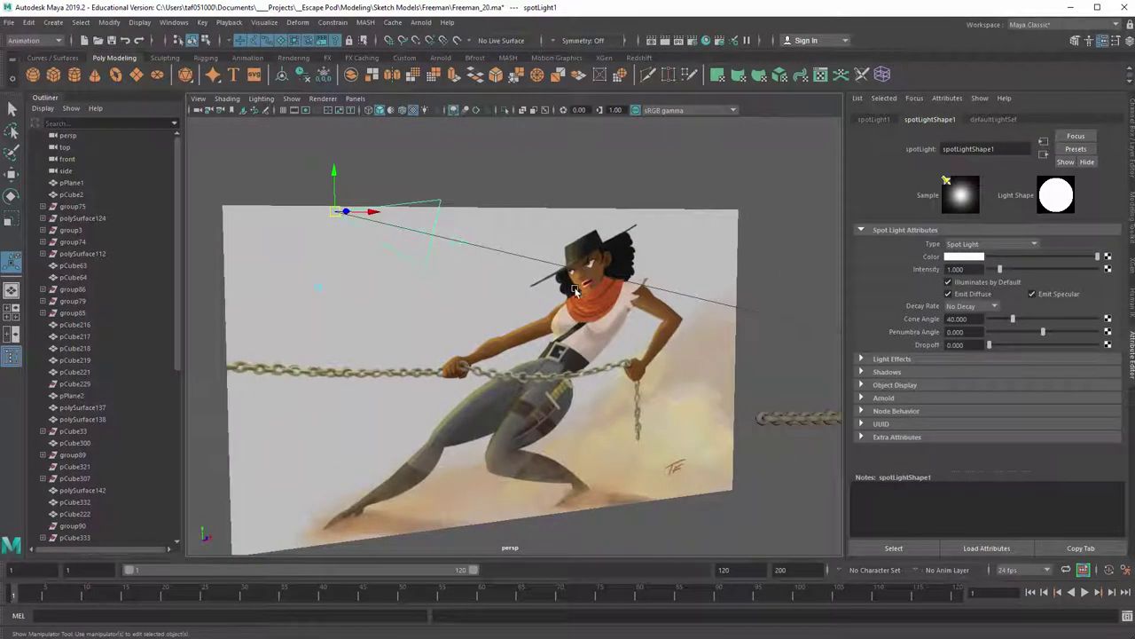
pyautogui.click(963, 258)
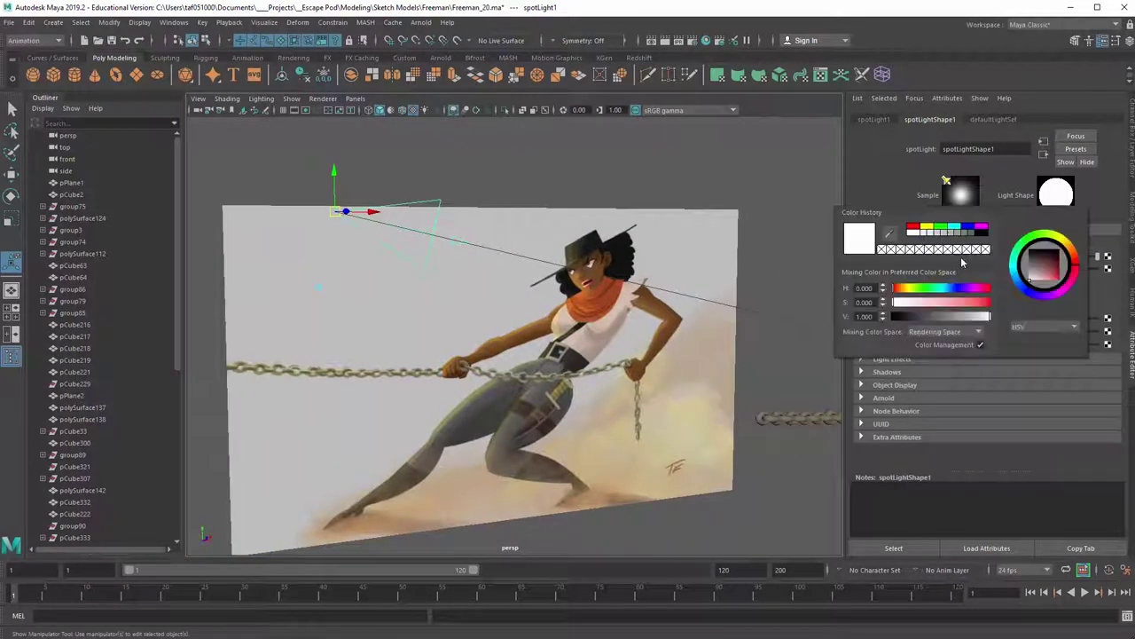
pyautogui.click(929, 231)
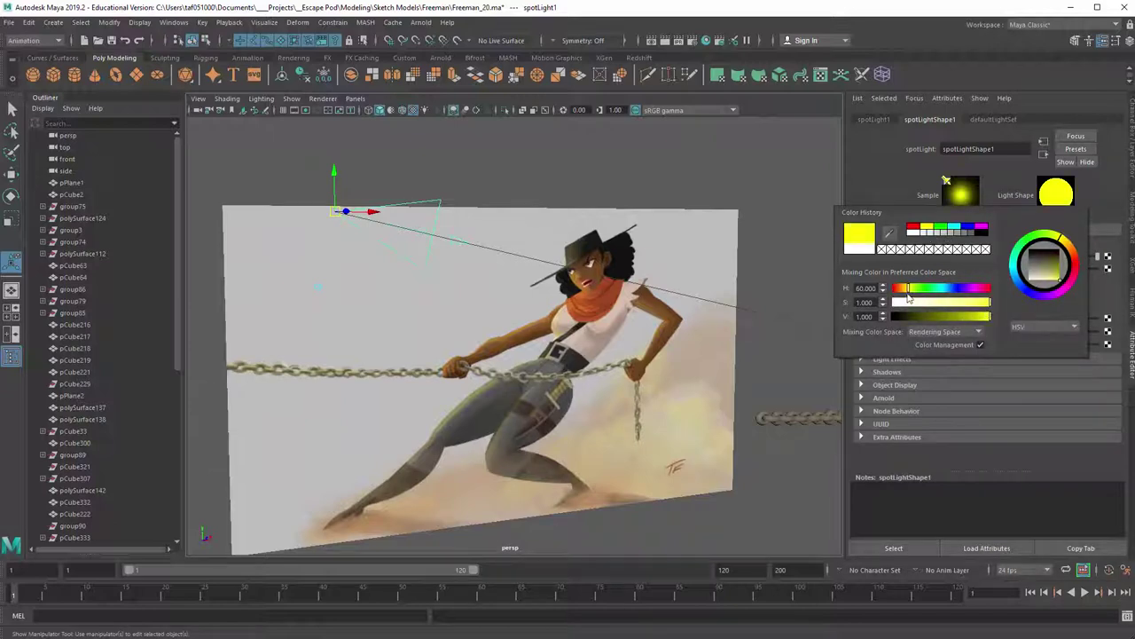
pyautogui.moveTo(906, 290); pyautogui.dragTo(904, 293)
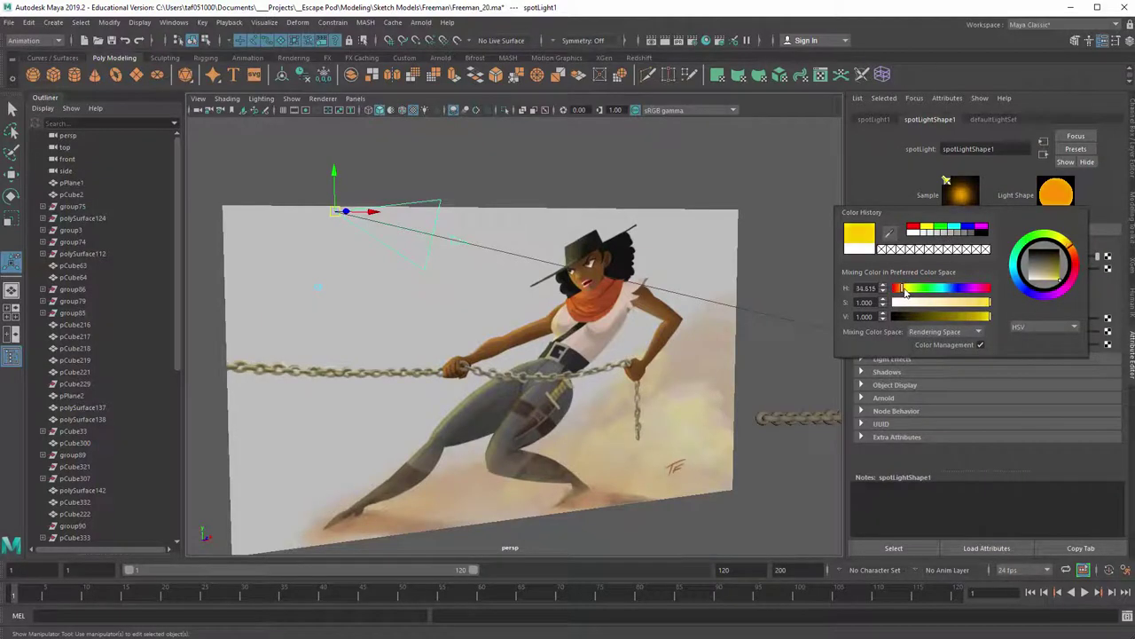
pyautogui.moveTo(983, 303); pyautogui.dragTo(980, 303)
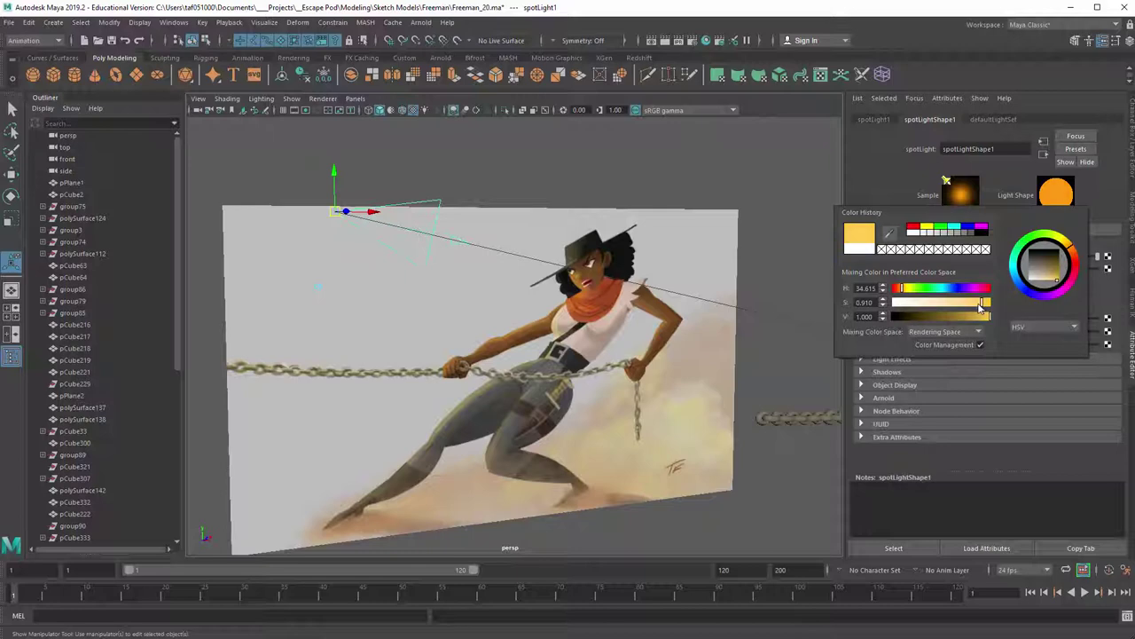
pyautogui.click(766, 191)
# Display the scene in textured shading using all scene lights
pyautogui.keyDown('alt'); pyautogui.moveTo(740, 263); pyautogui.dragTo(447, 325); pyautogui.keyUp('alt')
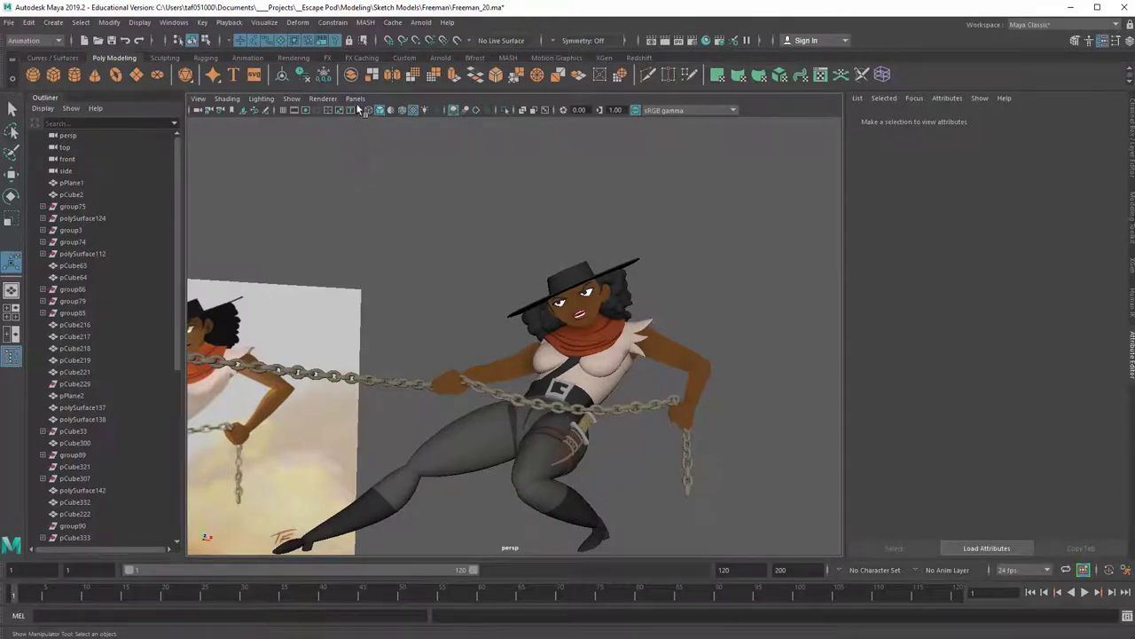
pyautogui.keyDown('alt'); pyautogui.moveTo(400, 203); pyautogui.dragTo(411, 211); pyautogui.keyUp('alt')
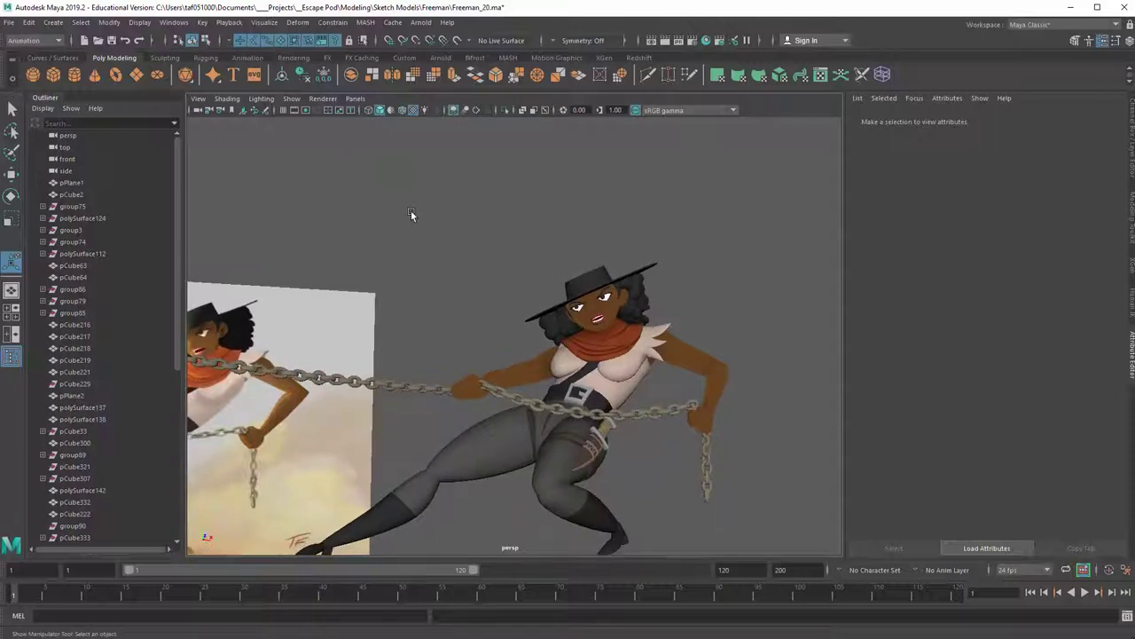
pyautogui.press('6')
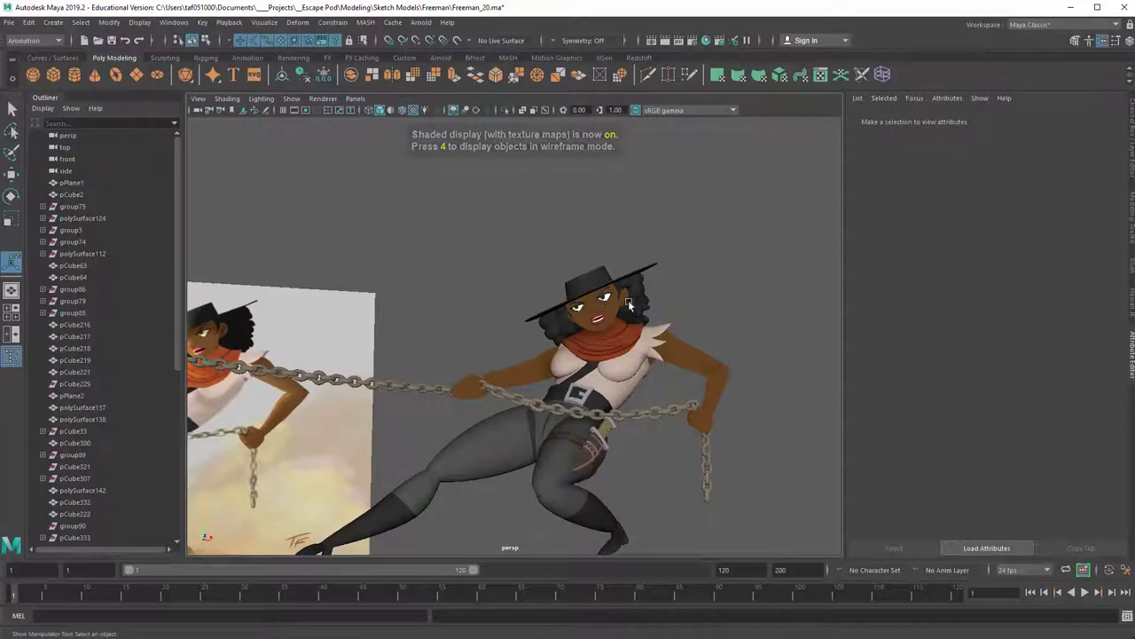
pyautogui.press('7')
# Inspect how the warm spot light falls on the character's body, face and scarf from different angles
pyautogui.keyDown('alt'); pyautogui.moveTo(605, 320); pyautogui.dragTo(516, 330); pyautogui.keyUp('alt')
pyautogui.moveTo(516, 330)
pyautogui.keyDown('alt'); pyautogui.mouseDown(button='right')
pyautogui.moveTo(725, 366)
pyautogui.moveTo(525, 345)
pyautogui.mouseUp(button='right'); pyautogui.keyUp('alt')
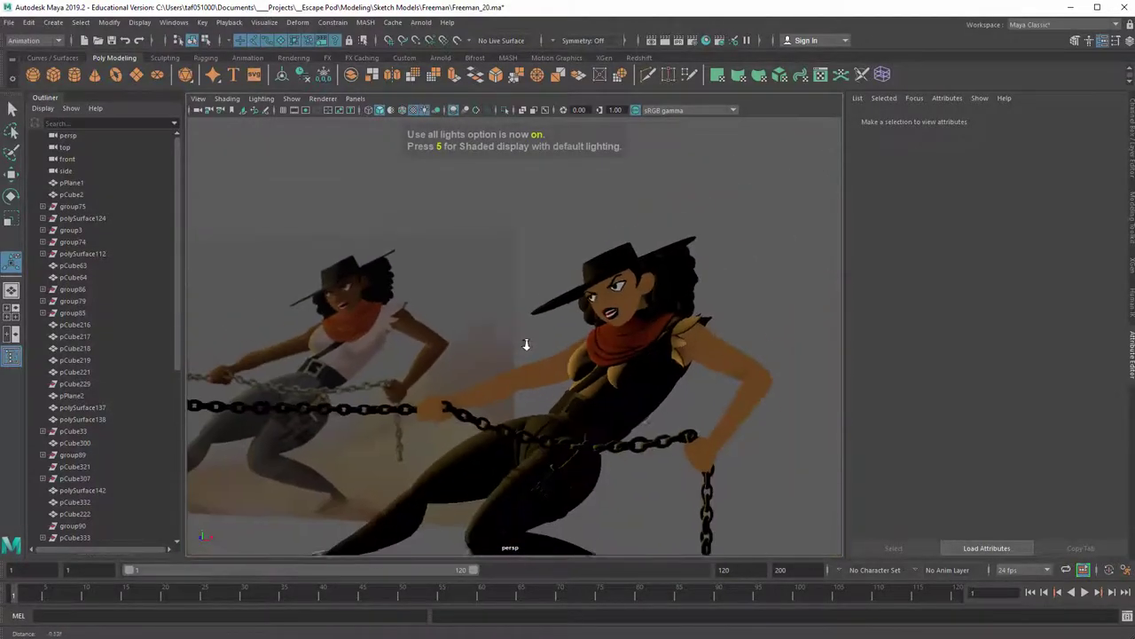
pyautogui.keyDown('alt'); pyautogui.moveTo(522, 325); pyautogui.dragTo(596, 316); pyautogui.keyUp('alt')
pyautogui.keyDown('alt'); pyautogui.moveTo(524, 317); pyautogui.dragTo(680, 298, button='right'); pyautogui.keyUp('alt')
pyautogui.keyDown('alt'); pyautogui.moveTo(679, 297); pyautogui.dragTo(509, 295, button='middle'); pyautogui.keyUp('alt')
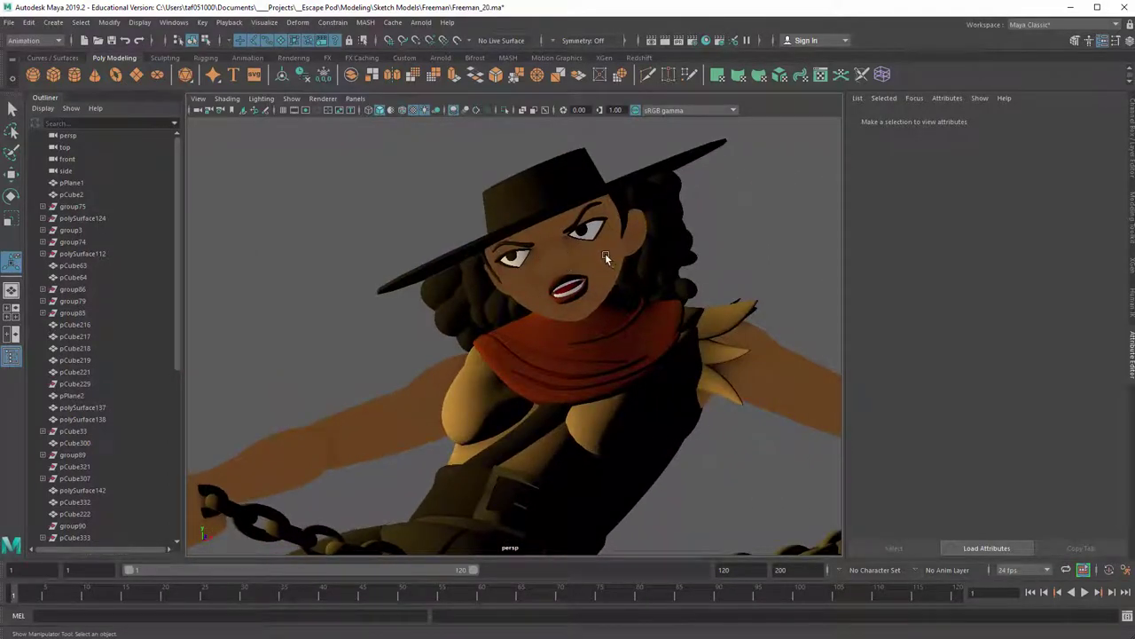
pyautogui.keyDown('alt'); pyautogui.moveTo(624, 248); pyautogui.dragTo(504, 253); pyautogui.keyUp('alt')
pyautogui.scroll(9, 666, 345)
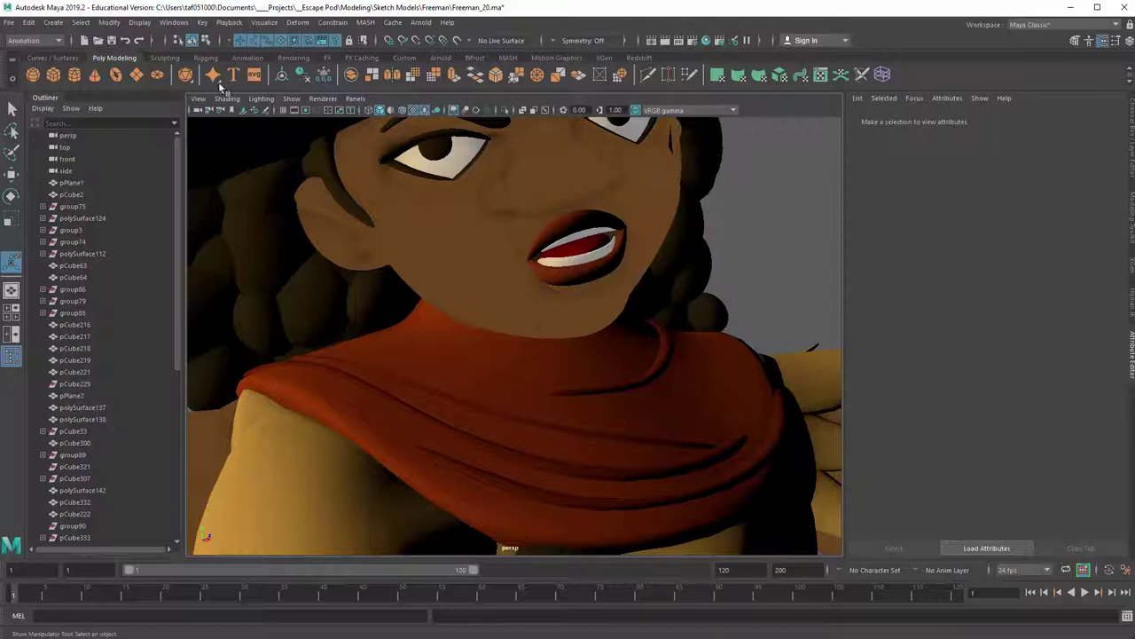
# Open the attributes of the Skin_Tone material assigned to the character's face
pyautogui.click(174, 22)
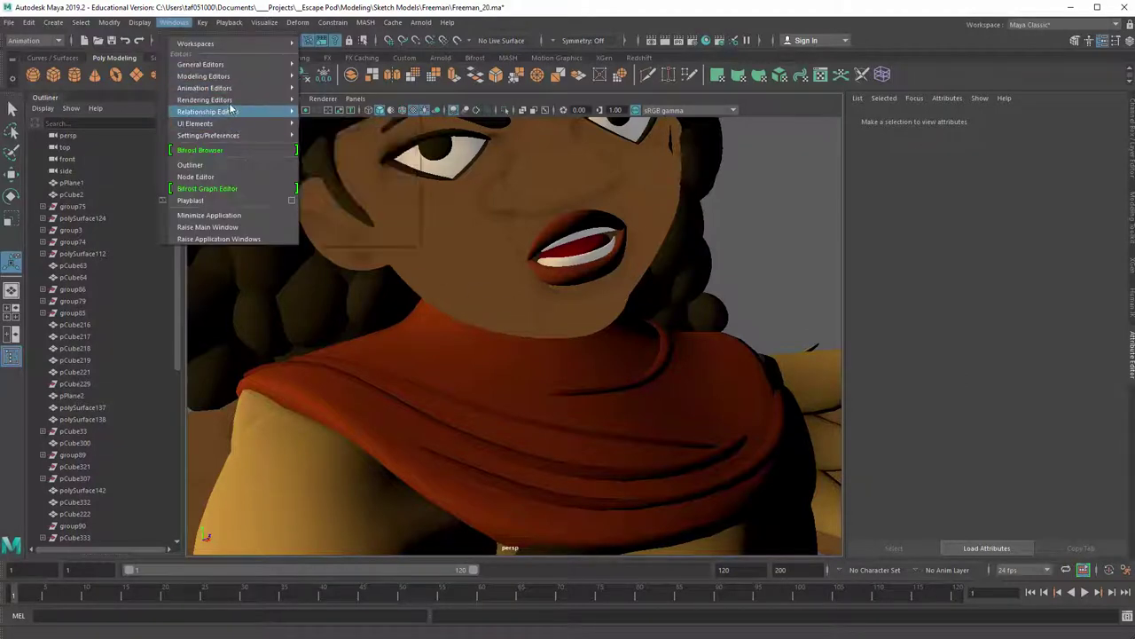
pyautogui.moveTo(228, 105)
pyautogui.click(453, 236)
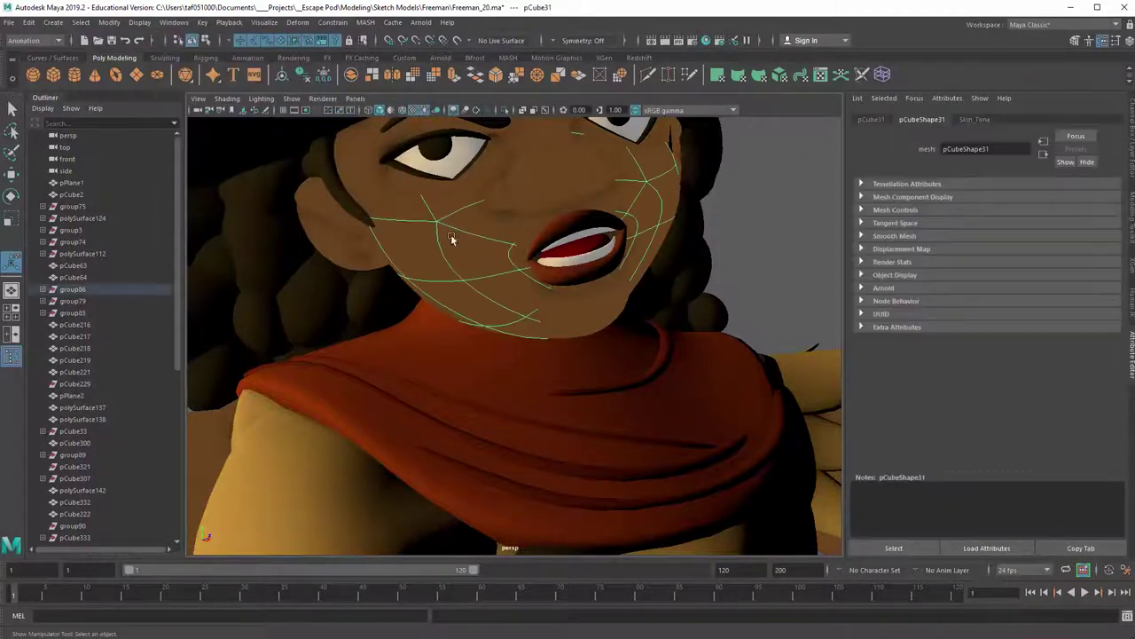
pyautogui.rightClick(458, 243)
pyautogui.moveTo(496, 571)
pyautogui.click(446, 533)
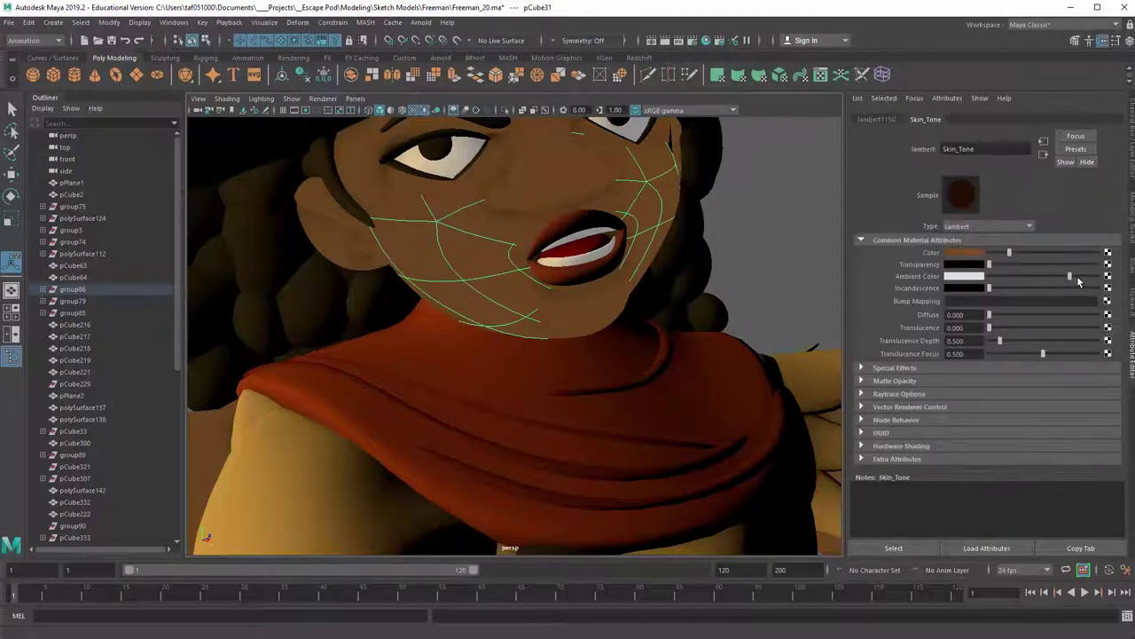
# Try a darker gray ambient color with a diffuse of 0.796 on the Skin_Tone material
pyautogui.moveTo(1067, 274); pyautogui.dragTo(1024, 277)
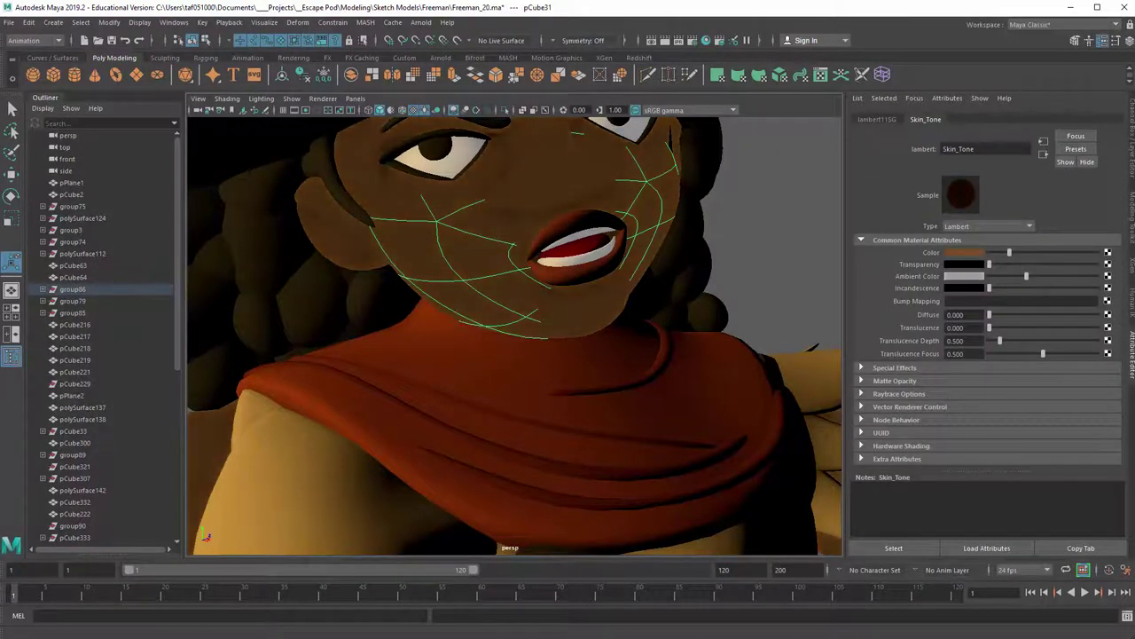
pyautogui.moveTo(992, 317); pyautogui.dragTo(1107, 314)
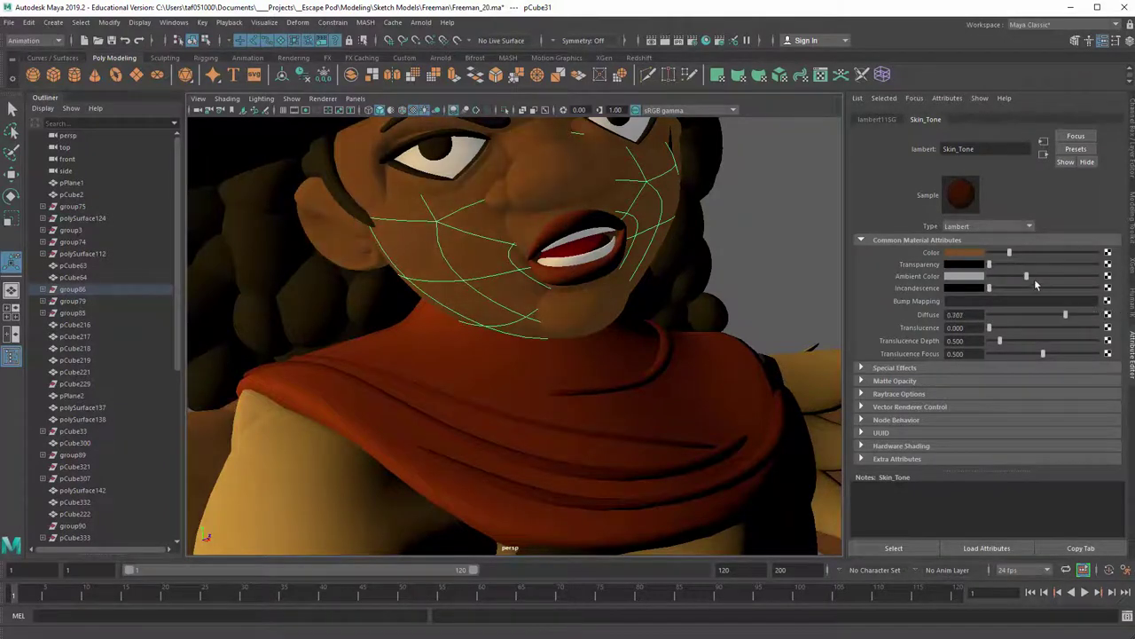
pyautogui.moveTo(1035, 279)
pyautogui.mouseDown()
pyautogui.moveTo(992, 278)
pyautogui.moveTo(1068, 282)
pyautogui.moveTo(1003, 278)
pyautogui.mouseUp()
pyautogui.moveTo(1065, 316); pyautogui.dragTo(1075, 315)
pyautogui.keyDown('alt'); pyautogui.moveTo(610, 274); pyautogui.dragTo(281, 288, button='right'); pyautogui.keyUp('alt')
pyautogui.keyDown('alt'); pyautogui.moveTo(281, 286); pyautogui.dragTo(443, 292); pyautogui.keyUp('alt')
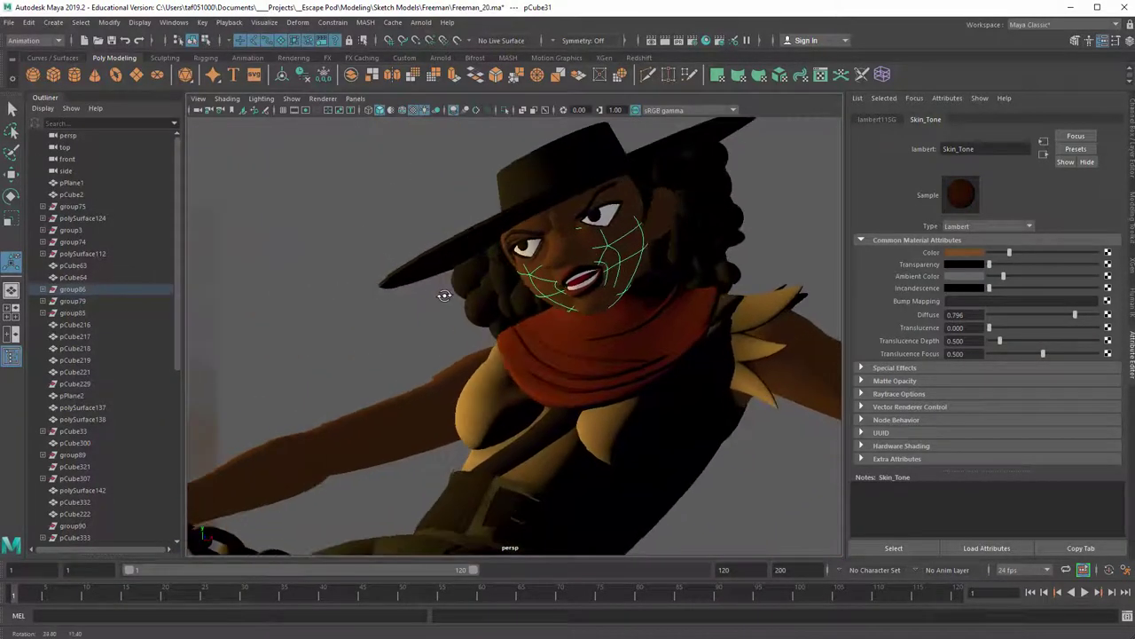
# Raise the Skin_Tone material's ambient color to near white and set its diffuse to 0.575
pyautogui.moveTo(1009, 277); pyautogui.dragTo(952, 320)
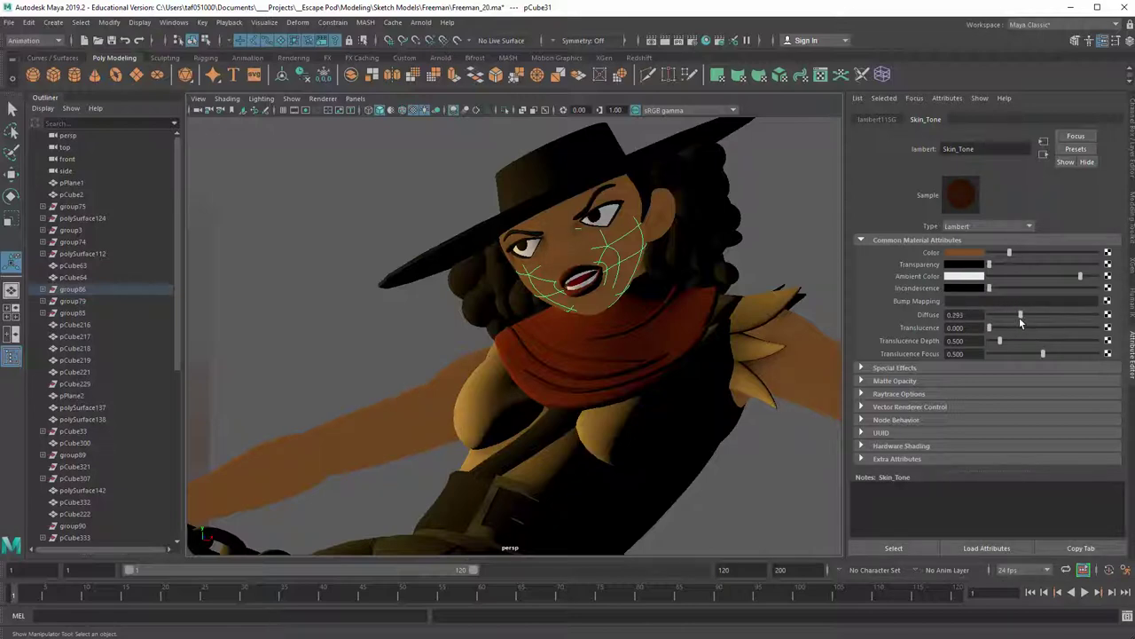
pyautogui.moveTo(1020, 318)
pyautogui.mouseDown()
pyautogui.moveTo(1108, 321)
pyautogui.moveTo(1019, 321)
pyautogui.moveTo(1037, 322)
pyautogui.mouseUp()
pyautogui.scroll(-6, 503, 318)
pyautogui.keyDown('alt'); pyautogui.moveTo(503, 318); pyautogui.dragTo(679, 355); pyautogui.keyUp('alt')
pyautogui.scroll(5, 679, 355)
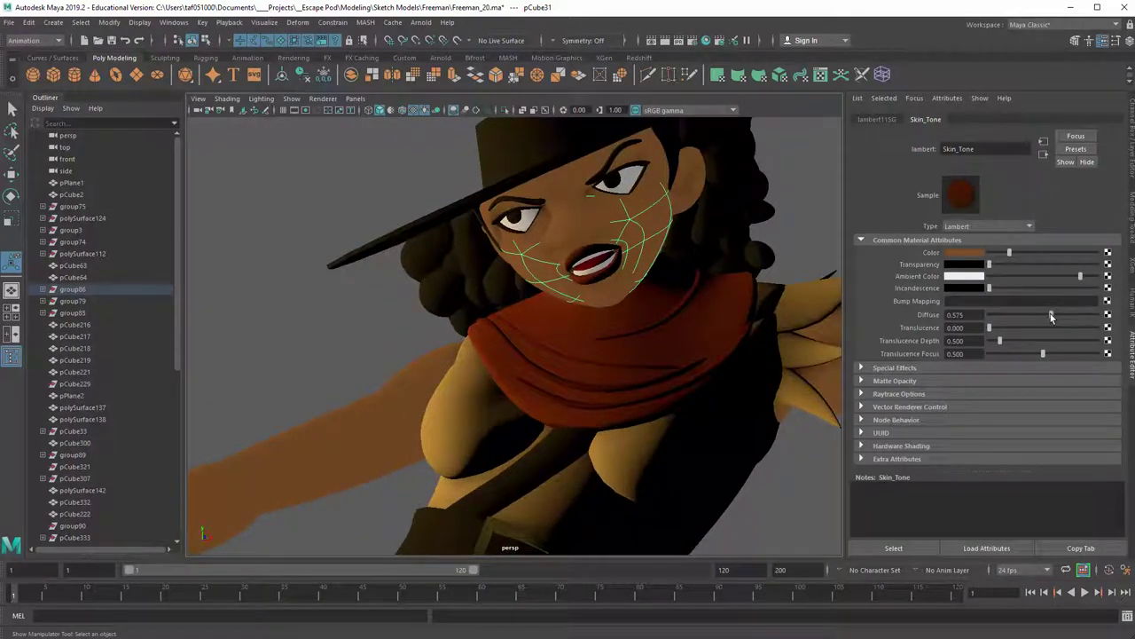
# Try a diffuse of 0.779 on the Skin_Tone material and check it on the character's face and arms
pyautogui.moveTo(1051, 315)
pyautogui.mouseDown()
pyautogui.moveTo(1080, 317)
pyautogui.moveTo(994, 316)
pyautogui.moveTo(1073, 317)
pyautogui.mouseUp()
pyautogui.scroll(-4, 570, 289)
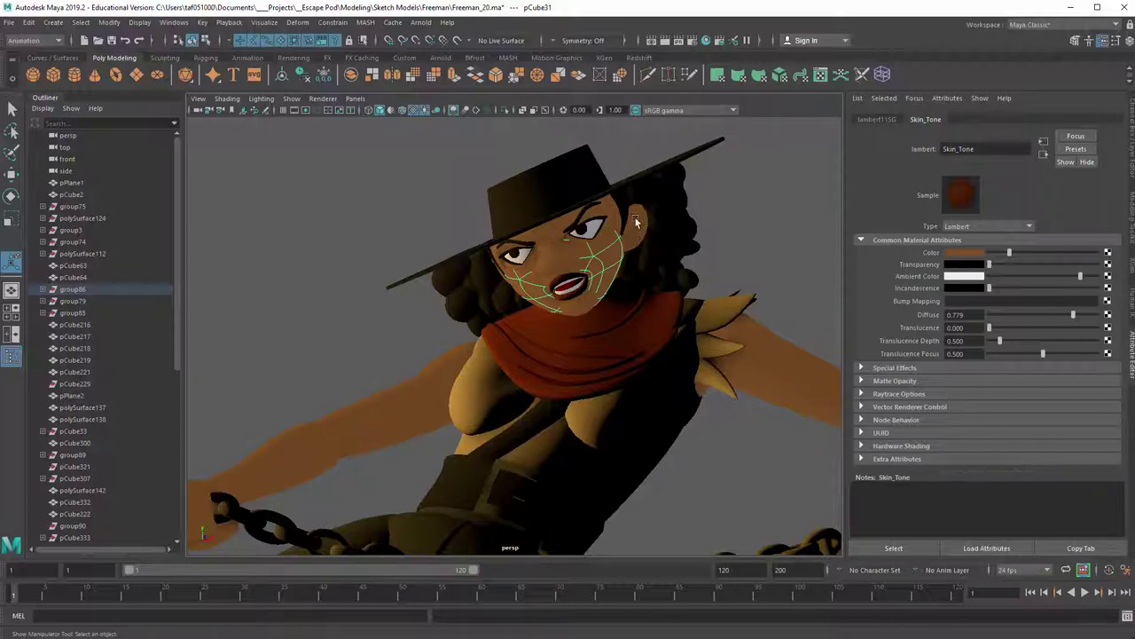
pyautogui.keyDown('alt'); pyautogui.moveTo(432, 308); pyautogui.dragTo(451, 354); pyautogui.keyUp('alt')
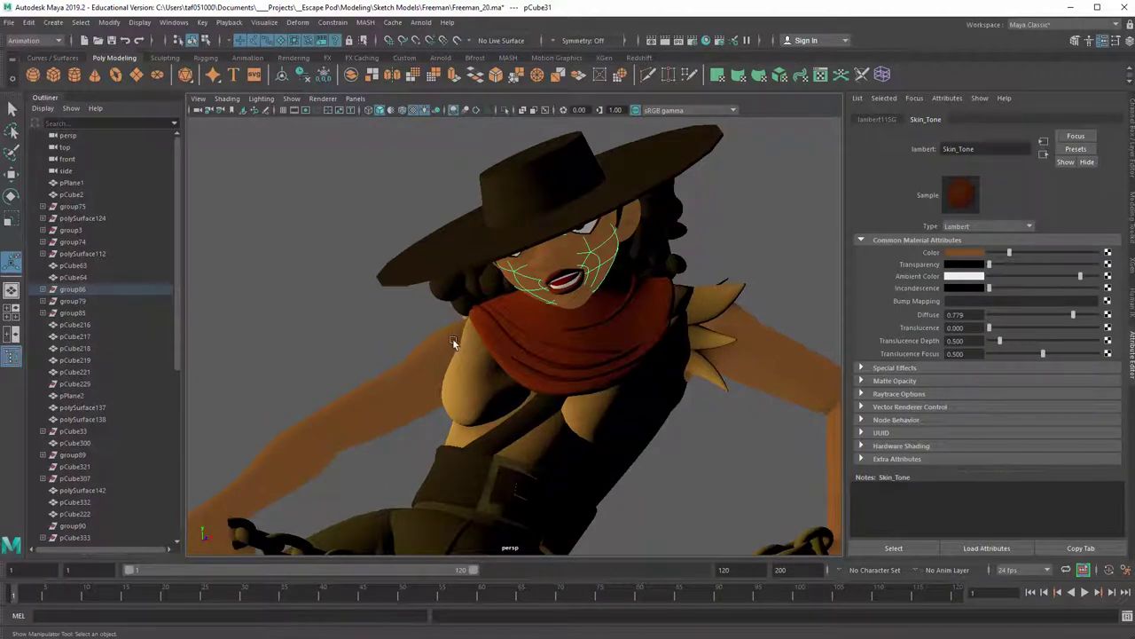
pyautogui.click(424, 369)
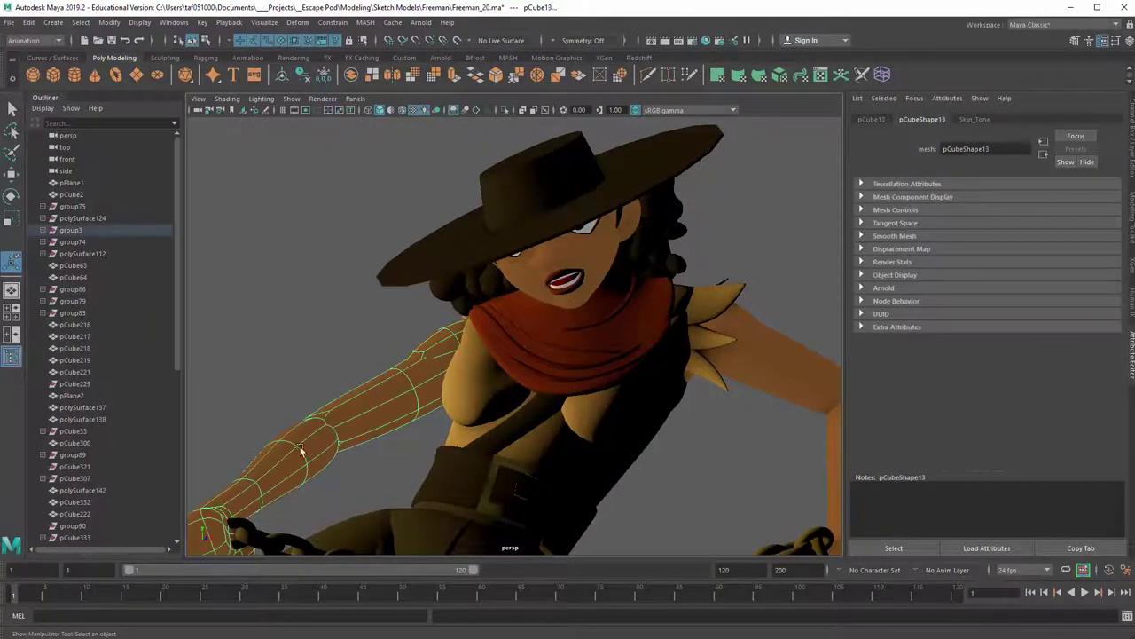
pyautogui.keyDown('alt'); pyautogui.moveTo(276, 515); pyautogui.dragTo(330, 384); pyautogui.keyUp('alt')
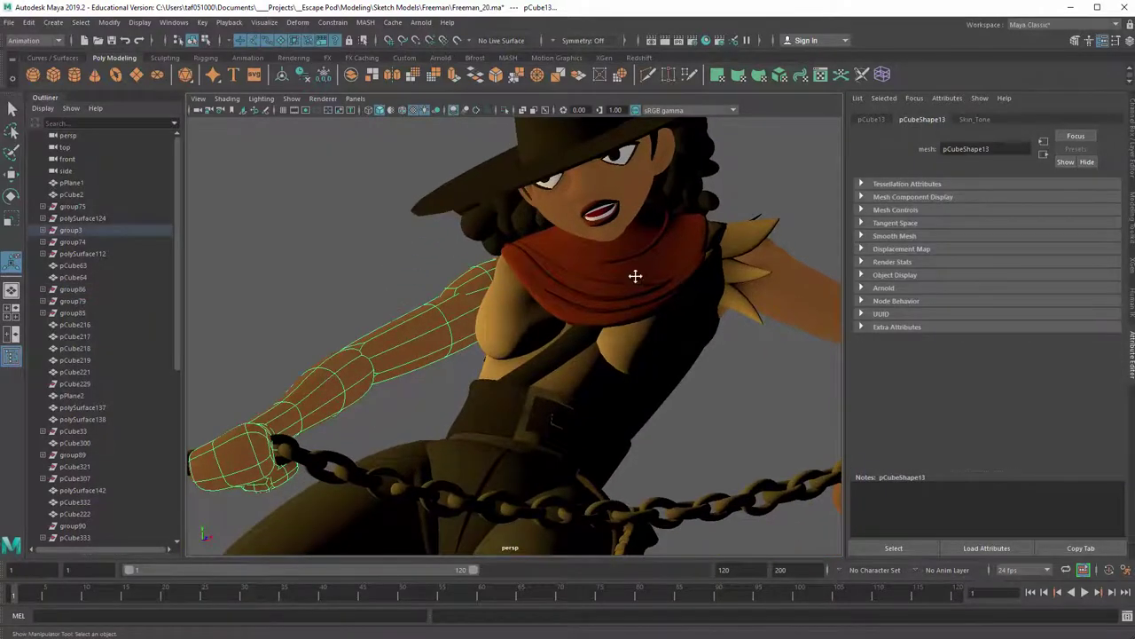
pyautogui.keyDown('alt'); pyautogui.moveTo(628, 273); pyautogui.dragTo(456, 344); pyautogui.keyUp('alt')
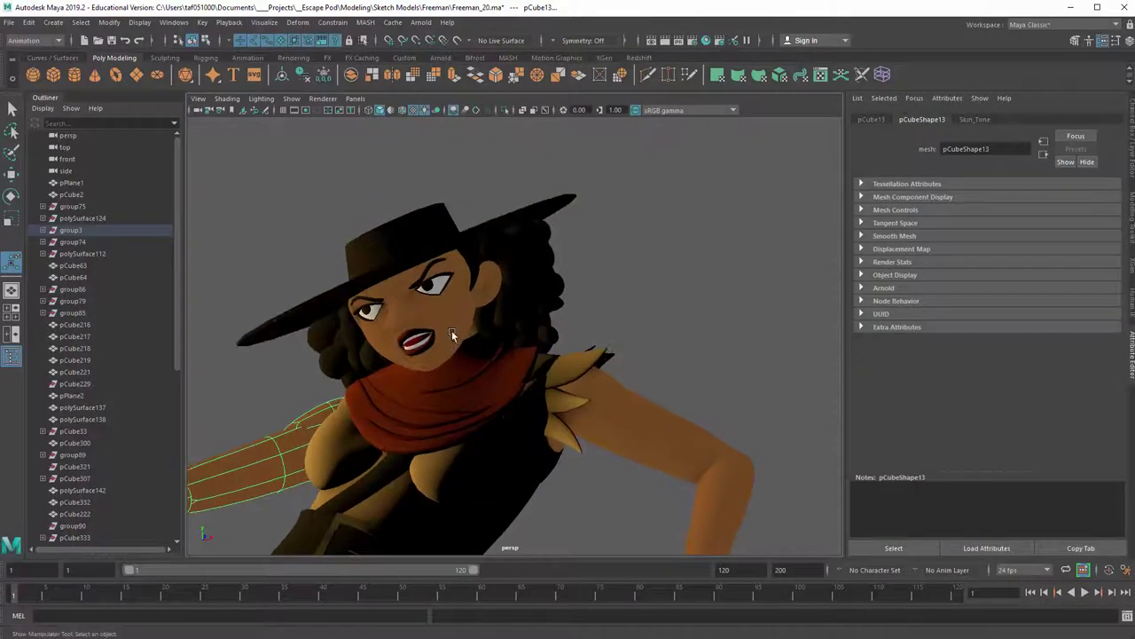
# Compare the character with the reference painting in textured display without the scene lights
pyautogui.press('q')
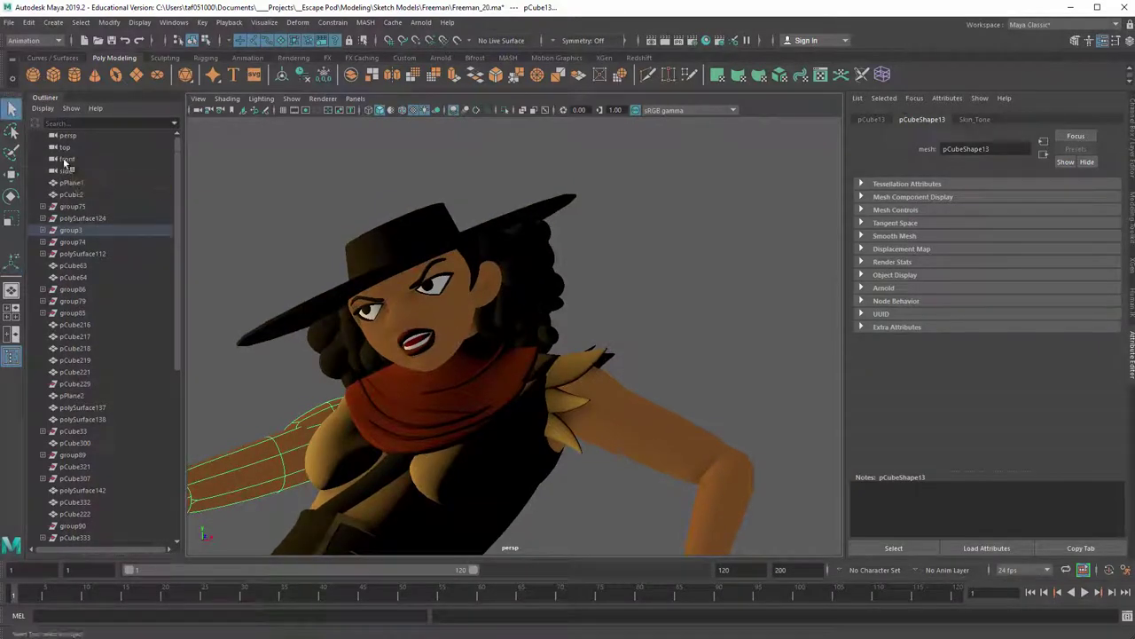
pyautogui.keyDown('alt'); pyautogui.moveTo(439, 239); pyautogui.dragTo(280, 270, button='right'); pyautogui.keyUp('alt')
pyautogui.keyDown('alt'); pyautogui.moveTo(280, 269); pyautogui.dragTo(624, 234, button='middle'); pyautogui.keyUp('alt')
pyautogui.keyDown('alt'); pyautogui.moveTo(624, 238); pyautogui.dragTo(390, 247); pyautogui.keyUp('alt')
pyautogui.click(404, 249)
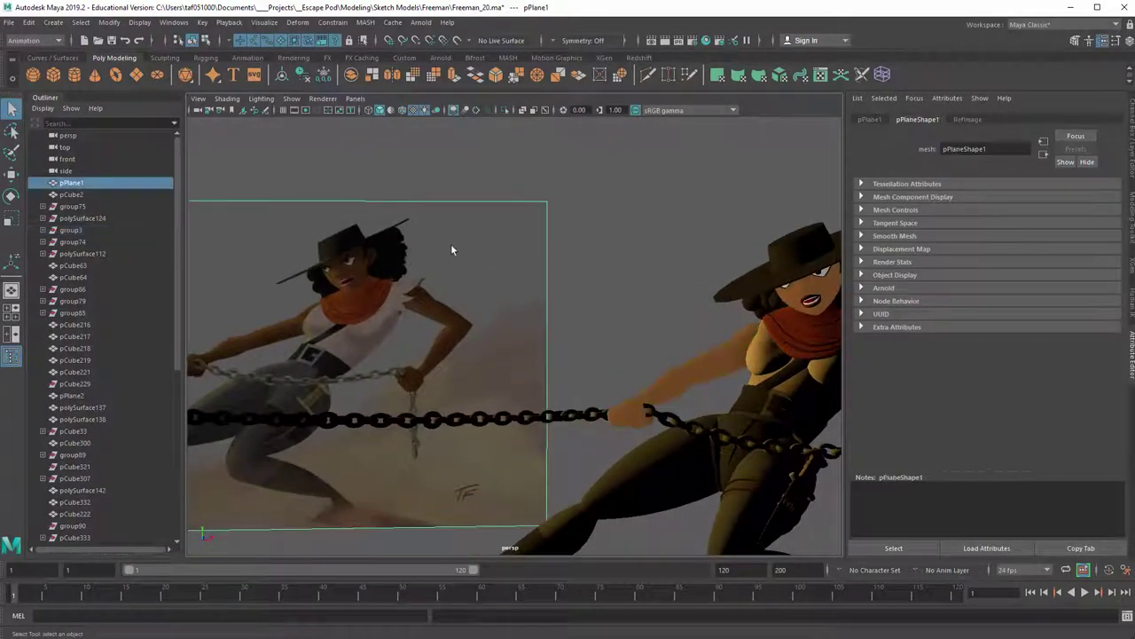
pyautogui.press('6')
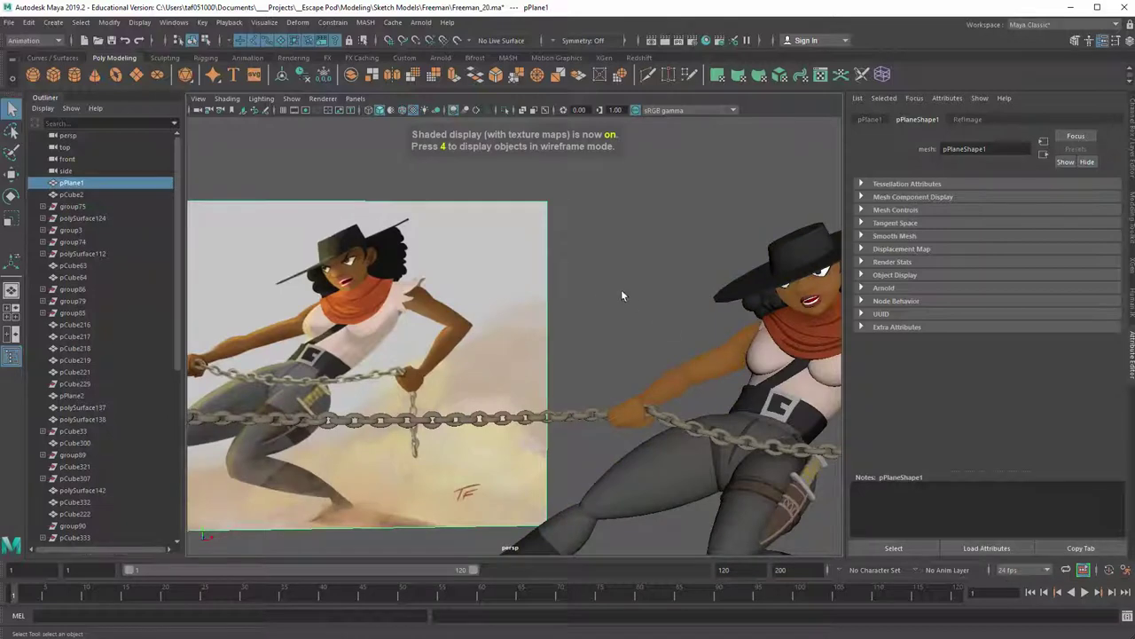
pyautogui.keyDown('alt'); pyautogui.moveTo(621, 289); pyautogui.dragTo(600, 266, button='middle'); pyautogui.keyUp('alt')
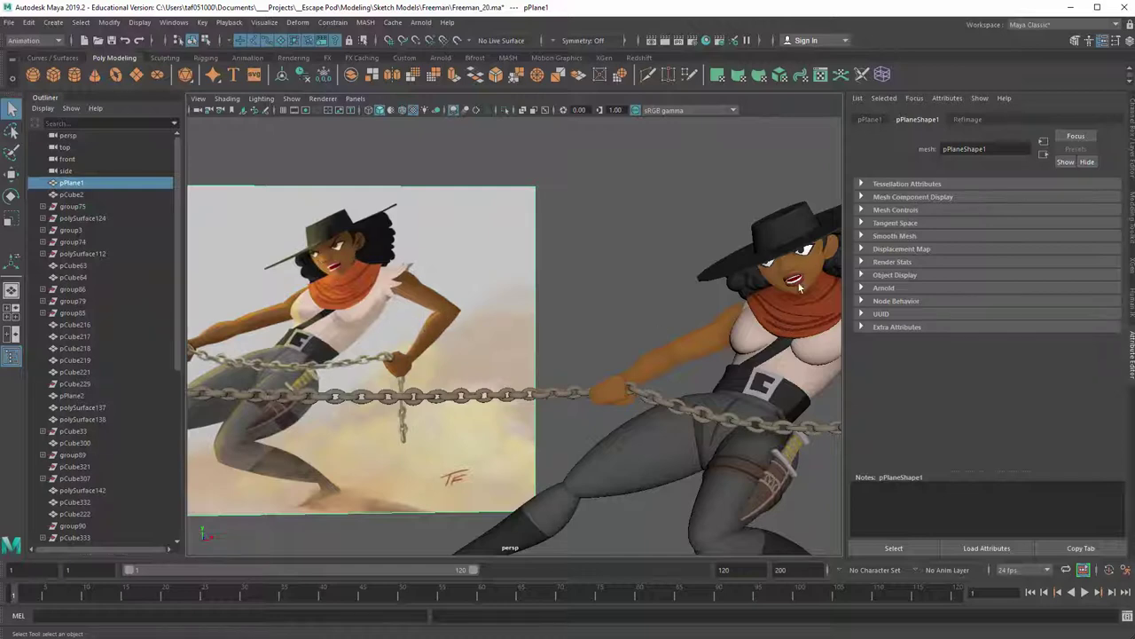
pyautogui.keyDown('alt'); pyautogui.moveTo(798, 284); pyautogui.dragTo(551, 382, button='middle'); pyautogui.keyUp('alt')
pyautogui.keyDown('alt'); pyautogui.moveTo(552, 382); pyautogui.dragTo(583, 399, button='right'); pyautogui.keyUp('alt')
pyautogui.keyDown('alt'); pyautogui.moveTo(577, 395); pyautogui.dragTo(484, 357); pyautogui.keyUp('alt')
pyautogui.keyDown('alt'); pyautogui.moveTo(484, 357); pyautogui.dragTo(435, 344, button='right'); pyautogui.keyUp('alt')
# Switch the viewport back to scene lighting and examine the lit character beside the reference painting
pyautogui.press('7')
pyautogui.keyDown('alt'); pyautogui.moveTo(501, 413); pyautogui.dragTo(565, 292); pyautogui.keyUp('alt')
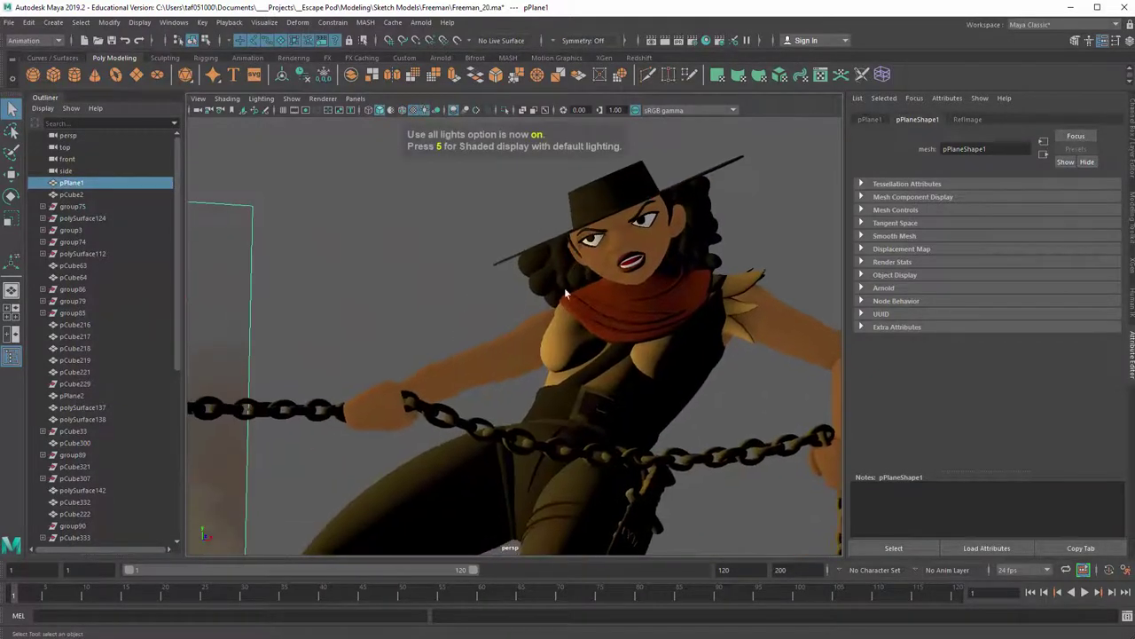
pyautogui.keyDown('alt'); pyautogui.moveTo(421, 338); pyautogui.dragTo(545, 364); pyautogui.keyUp('alt')
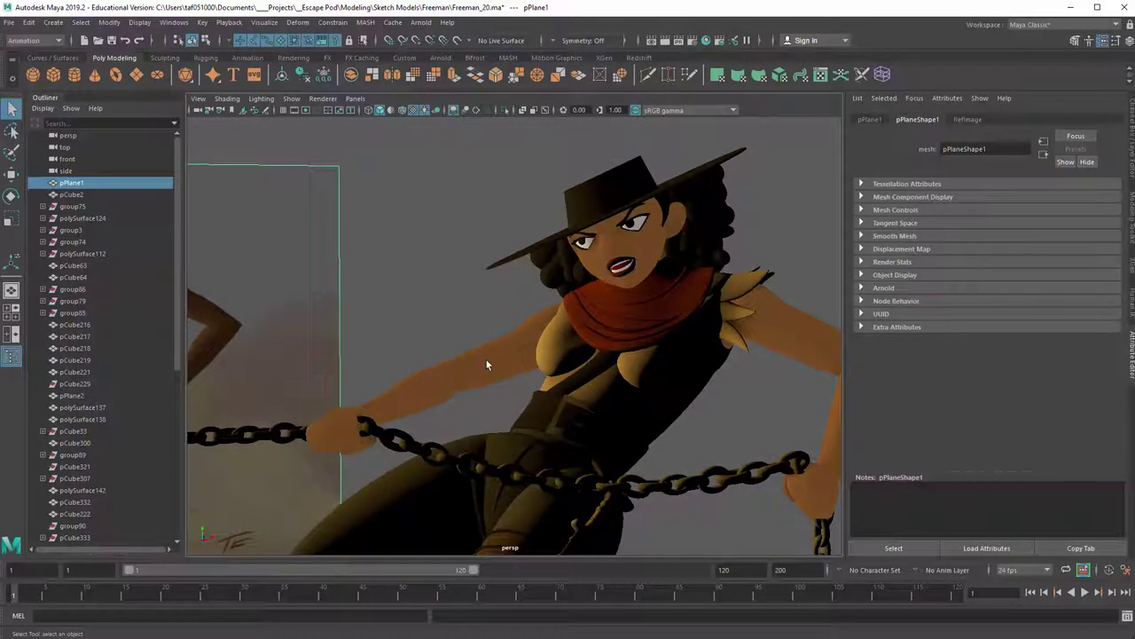
# Enable depth map shadows on the spot light with a resolution of 4096 and a filter size of 3
pyautogui.keyDown('alt'); pyautogui.moveTo(486, 365); pyautogui.dragTo(507, 306); pyautogui.keyUp('alt')
pyautogui.click(395, 233)
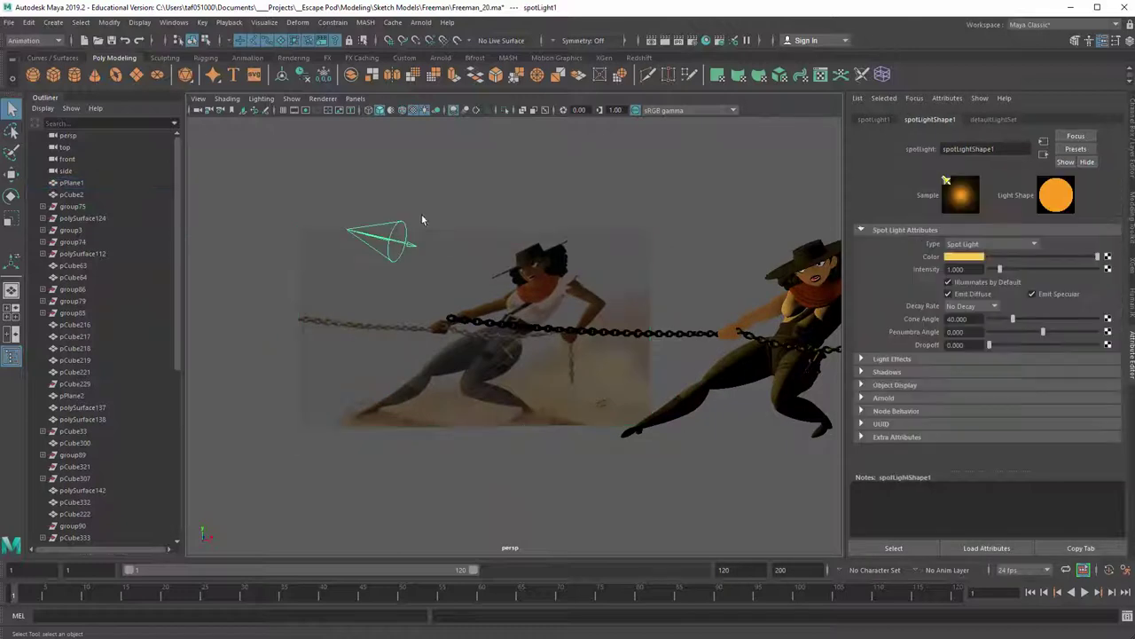
pyautogui.click(861, 372)
pyautogui.click(951, 411)
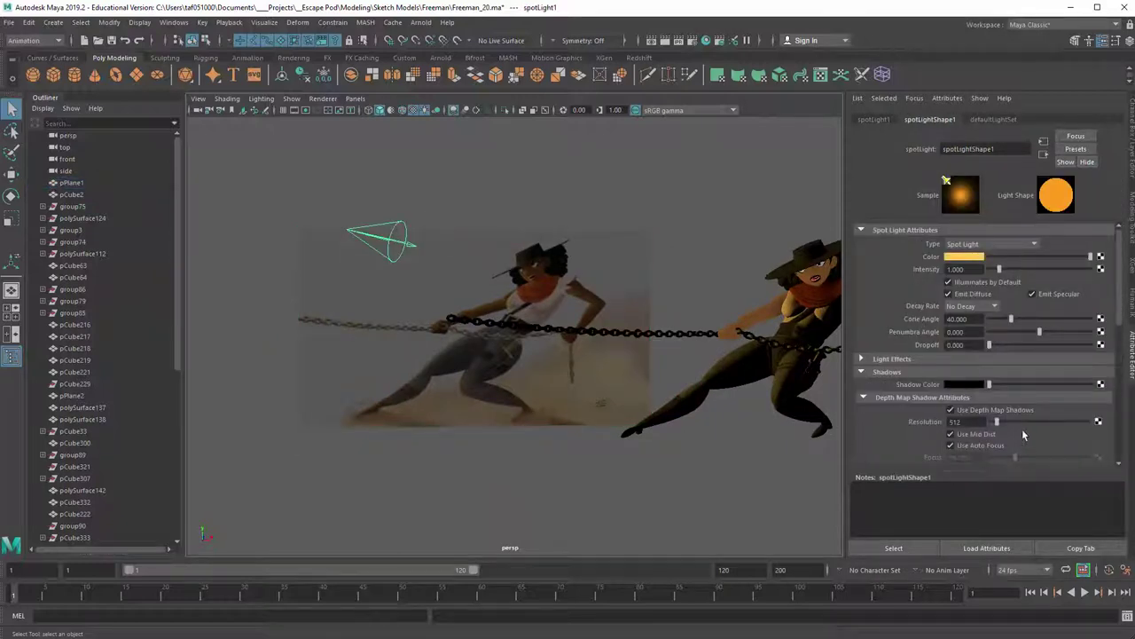
pyautogui.scroll(-3, 1020, 428)
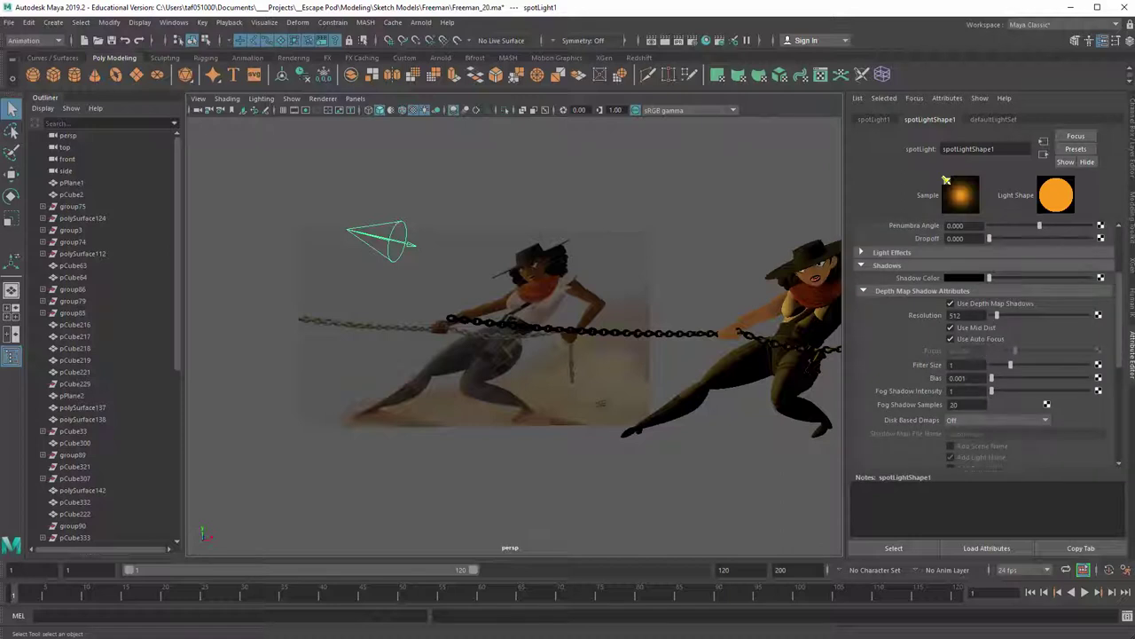
pyautogui.doubleClick(981, 315)
pyautogui.press('Return')
pyautogui.moveTo(1019, 370); pyautogui.dragTo(1051, 368)
# Toggle the spot light's depth map shadows off and back on to compare their effect on the character
pyautogui.keyDown('alt'); pyautogui.moveTo(703, 312); pyautogui.dragTo(595, 329, button='middle'); pyautogui.keyUp('alt')
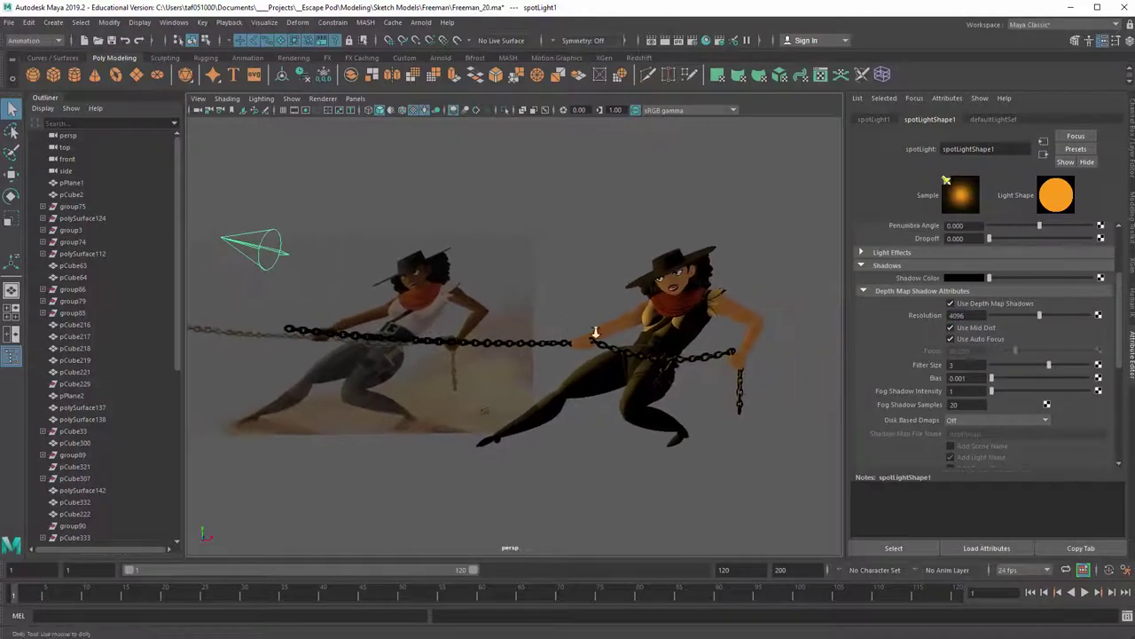
pyautogui.keyDown('alt'); pyautogui.moveTo(596, 329); pyautogui.dragTo(880, 337, button='right'); pyautogui.keyUp('alt')
pyautogui.click(951, 303)
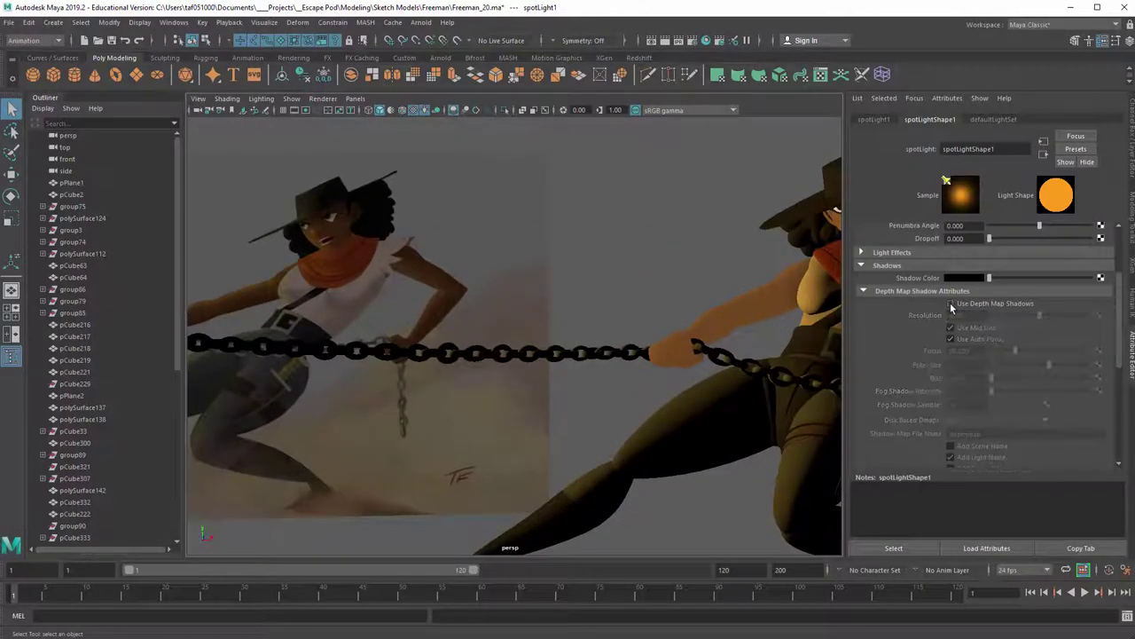
pyautogui.keyDown('alt'); pyautogui.moveTo(684, 317); pyautogui.dragTo(459, 322); pyautogui.keyUp('alt')
pyautogui.keyDown('alt'); pyautogui.moveTo(458, 322); pyautogui.dragTo(837, 333, button='right'); pyautogui.keyUp('alt')
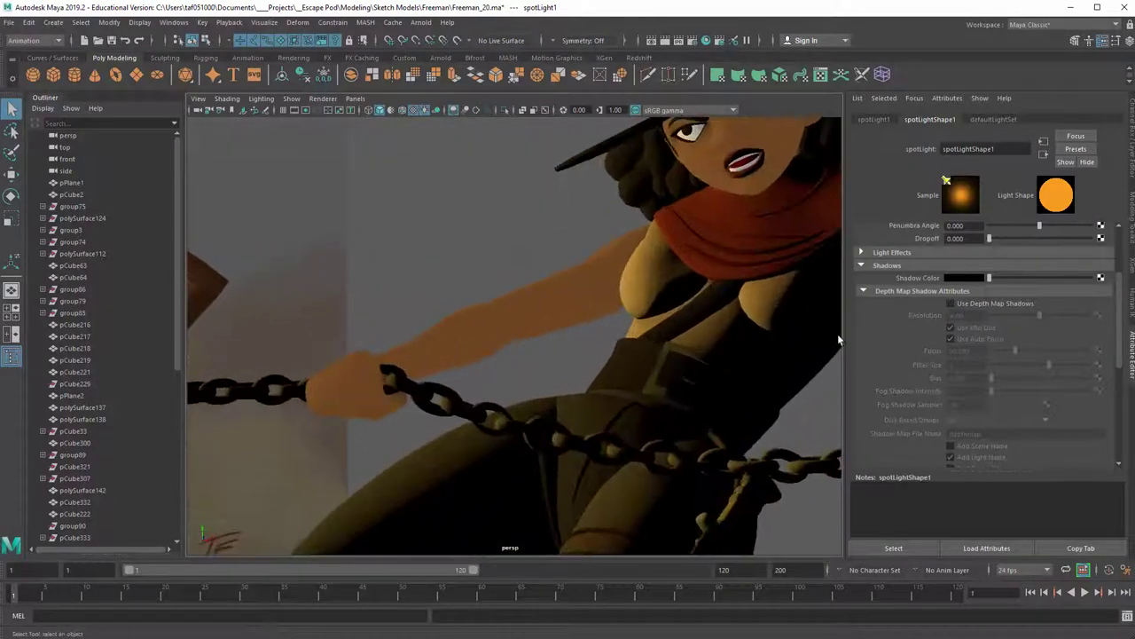
pyautogui.click(951, 303)
pyautogui.click(951, 303)
pyautogui.click(950, 304)
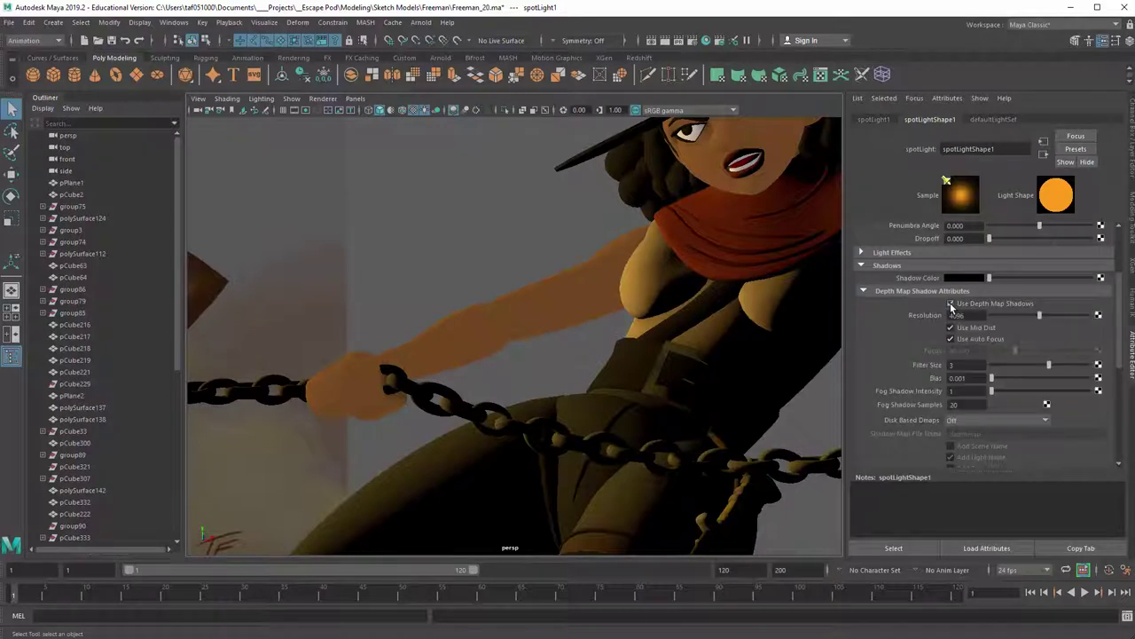
pyautogui.keyDown('alt'); pyautogui.moveTo(641, 330); pyautogui.dragTo(428, 359, button='right'); pyautogui.keyUp('alt')
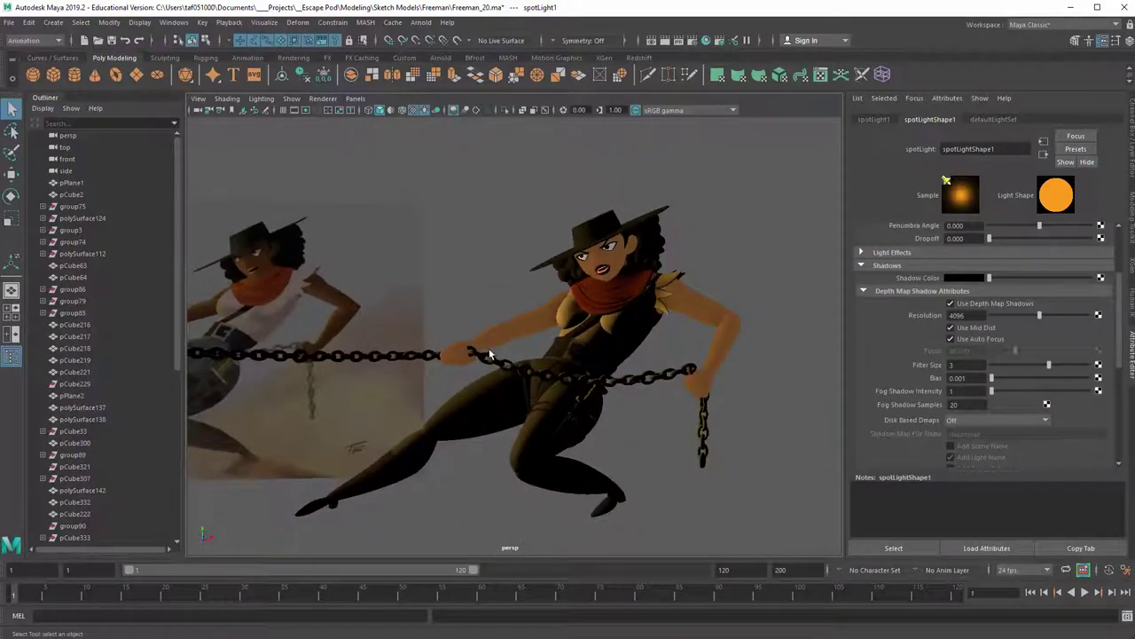
# Examine the shading on the character's face, hat and scarf from several angles with shadows enabled
pyautogui.press('7')
pyautogui.moveTo(363, 278)
pyautogui.keyDown('alt'); pyautogui.mouseDown()
pyautogui.moveTo(441, 286)
pyautogui.moveTo(316, 270)
pyautogui.moveTo(367, 262)
pyautogui.mouseUp(); pyautogui.keyUp('alt')
pyautogui.keyDown('alt'); pyautogui.moveTo(586, 292); pyautogui.dragTo(245, 291, button='middle'); pyautogui.keyUp('alt')
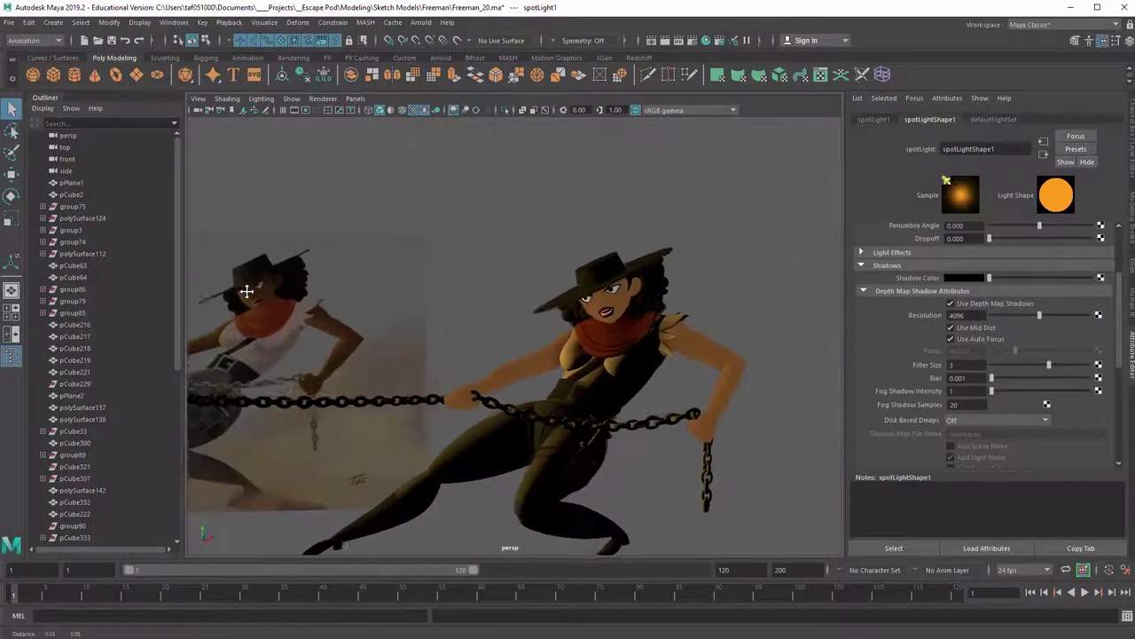
pyautogui.keyDown('alt'); pyautogui.moveTo(246, 290); pyautogui.dragTo(629, 319, button='right'); pyautogui.keyUp('alt')
pyautogui.keyDown('alt'); pyautogui.moveTo(570, 298); pyautogui.dragTo(453, 339, button='middle'); pyautogui.keyUp('alt')
pyautogui.keyDown('alt'); pyautogui.moveTo(453, 339); pyautogui.dragTo(542, 350); pyautogui.keyUp('alt')
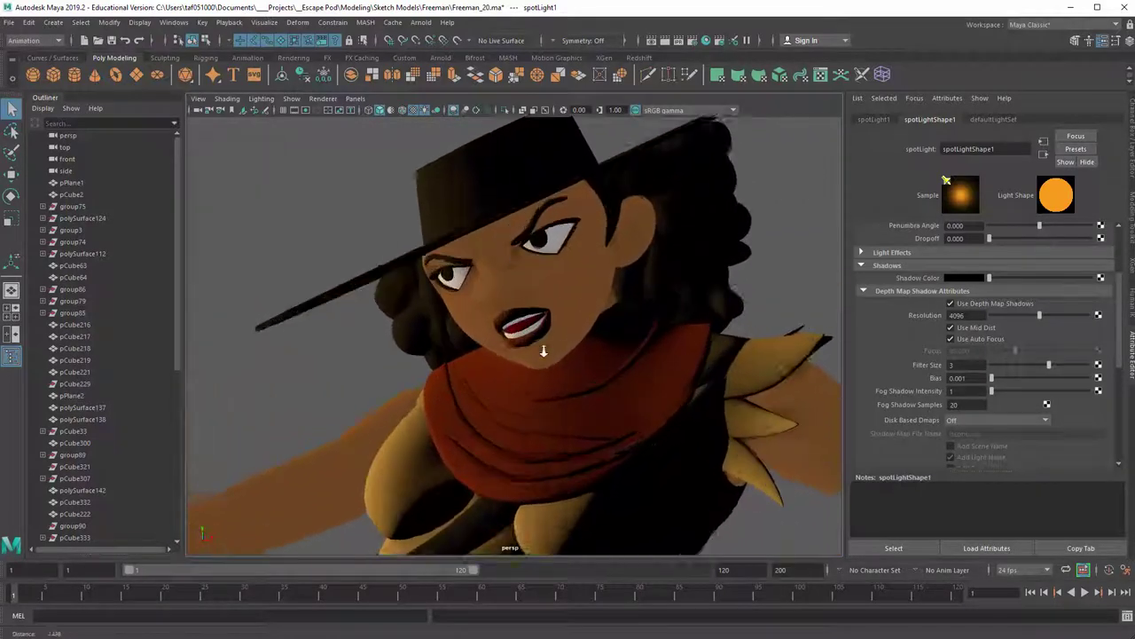
pyautogui.keyDown('alt'); pyautogui.moveTo(542, 349); pyautogui.dragTo(573, 296, button='right'); pyautogui.keyUp('alt')
pyautogui.moveTo(573, 297)
pyautogui.keyDown('alt'); pyautogui.mouseDown()
pyautogui.moveTo(563, 296)
pyautogui.moveTo(572, 280)
pyautogui.mouseUp(); pyautogui.keyUp('alt')
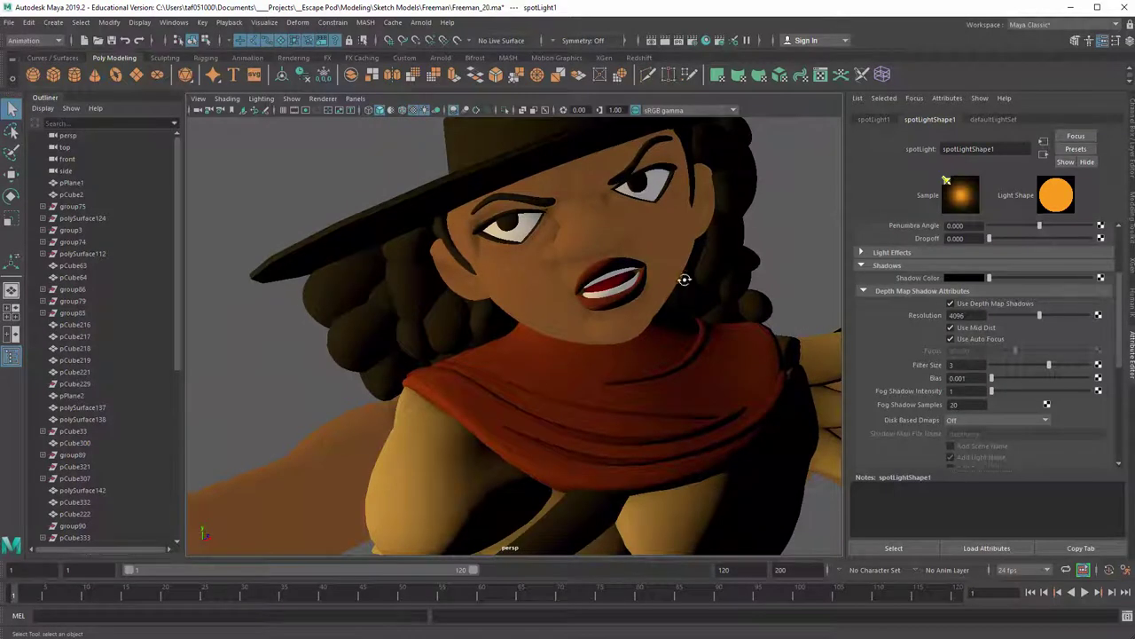
pyautogui.keyDown('alt'); pyautogui.moveTo(684, 279); pyautogui.dragTo(608, 192); pyautogui.keyUp('alt')
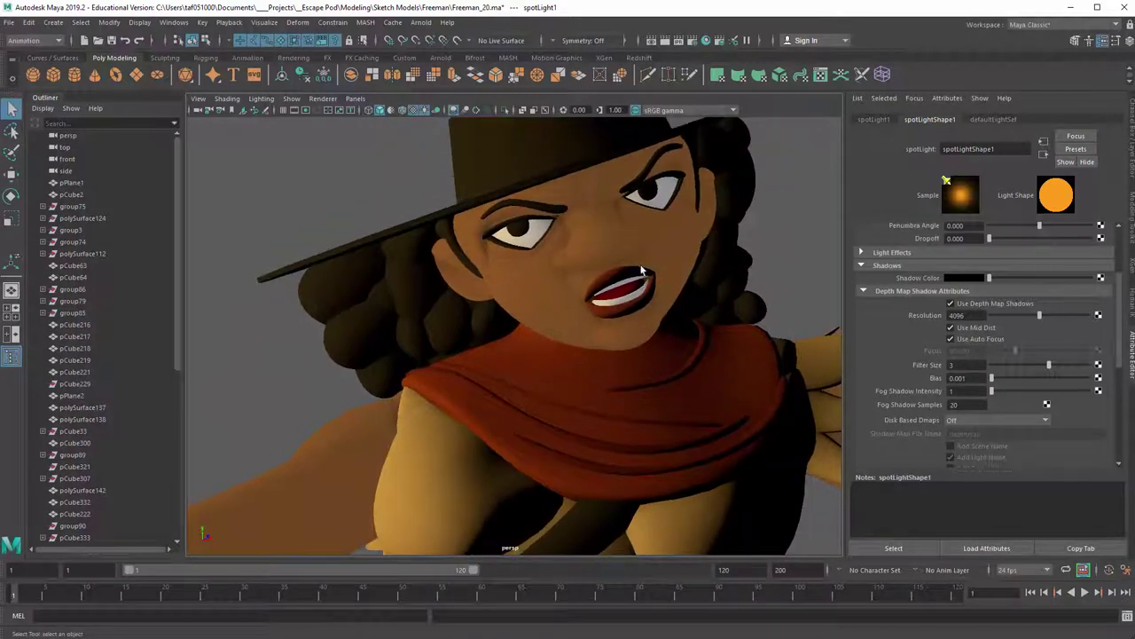
pyautogui.keyDown('alt'); pyautogui.moveTo(642, 270); pyautogui.dragTo(349, 274, button='right'); pyautogui.keyUp('alt')
pyautogui.keyDown('alt'); pyautogui.moveTo(350, 274); pyautogui.dragTo(461, 261); pyautogui.keyUp('alt')
pyautogui.keyDown('alt'); pyautogui.moveTo(462, 261); pyautogui.dragTo(520, 303, button='right'); pyautogui.keyUp('alt')
pyautogui.keyDown('alt'); pyautogui.moveTo(520, 303); pyautogui.dragTo(514, 310); pyautogui.keyUp('alt')
# Set the Skin_Tone material's ambient color to pure white and its diffuse to 0.000
pyautogui.click(514, 310)
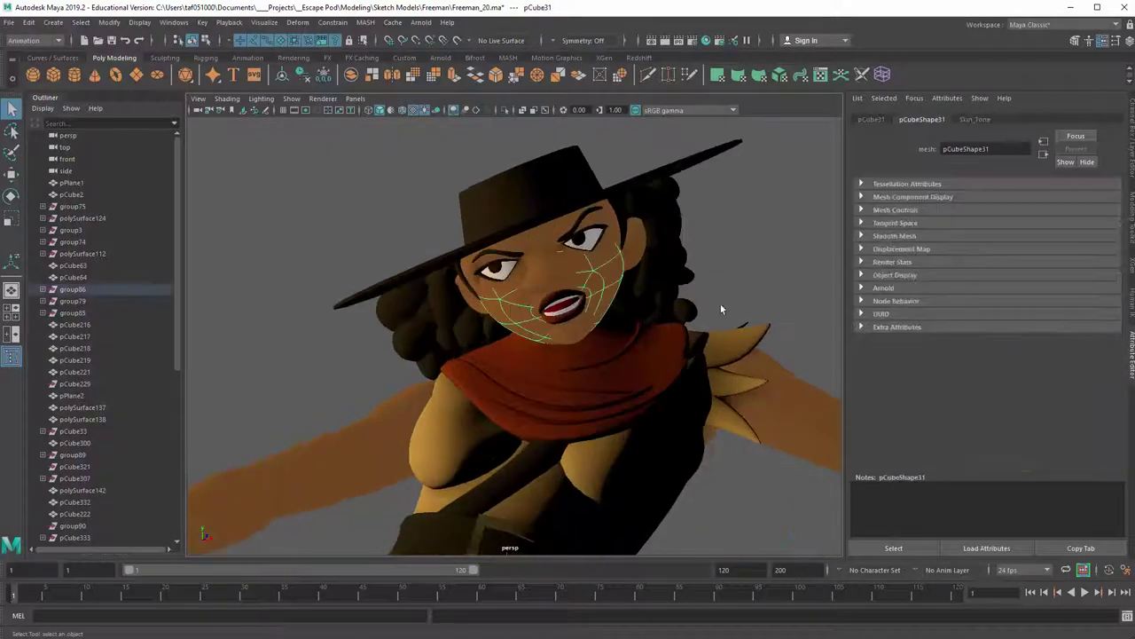
pyautogui.moveTo(510, 321); pyautogui.dragTo(517, 602, button='right')
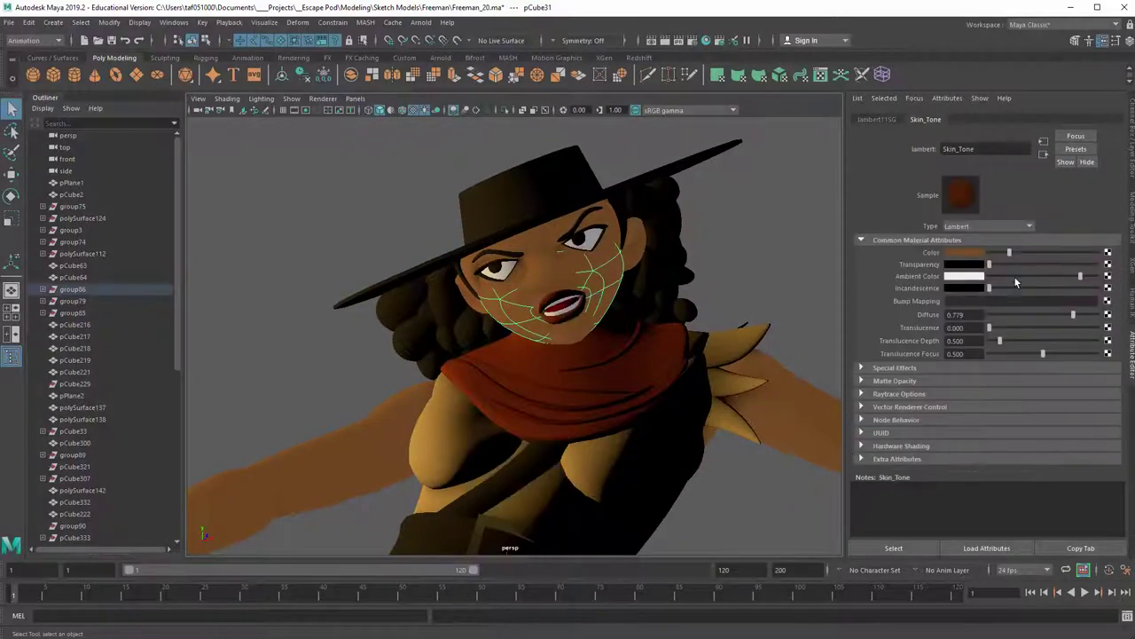
pyautogui.moveTo(1082, 279); pyautogui.dragTo(1108, 283)
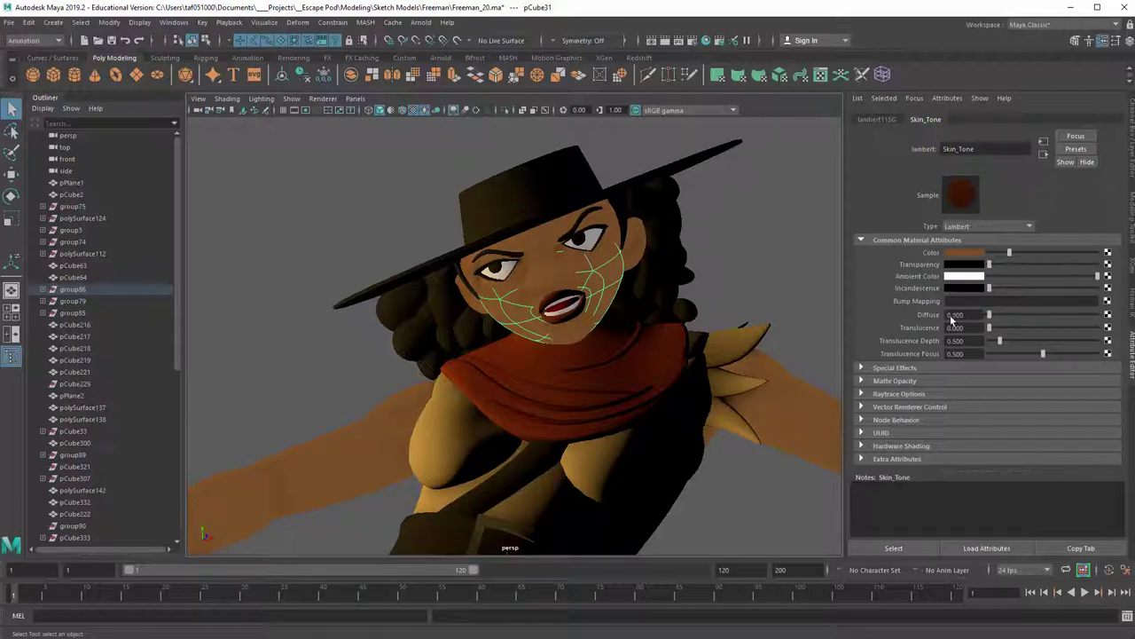
pyautogui.click(782, 281)
# Compare the face's shading with screen space ambient occlusion switched off and back on
pyautogui.keyDown('alt'); pyautogui.moveTo(616, 262); pyautogui.dragTo(581, 260); pyautogui.keyUp('alt')
pyautogui.keyDown('alt'); pyautogui.moveTo(581, 260); pyautogui.dragTo(637, 287, button='right'); pyautogui.keyUp('alt')
pyautogui.keyDown('alt'); pyautogui.moveTo(636, 286); pyautogui.dragTo(514, 222); pyautogui.keyUp('alt')
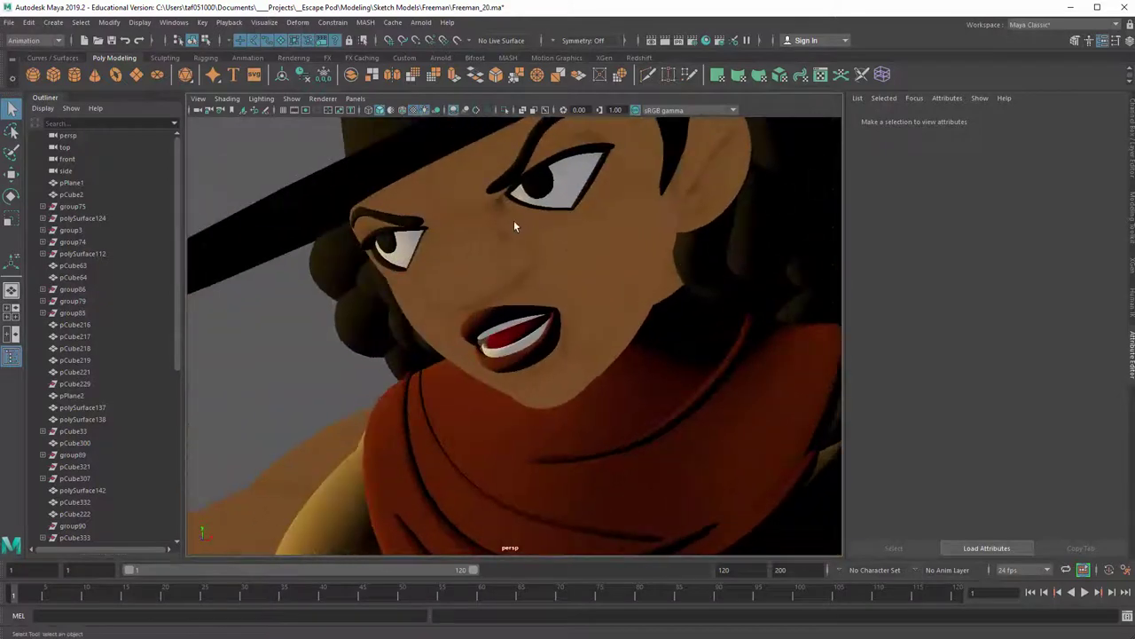
pyautogui.click(455, 113)
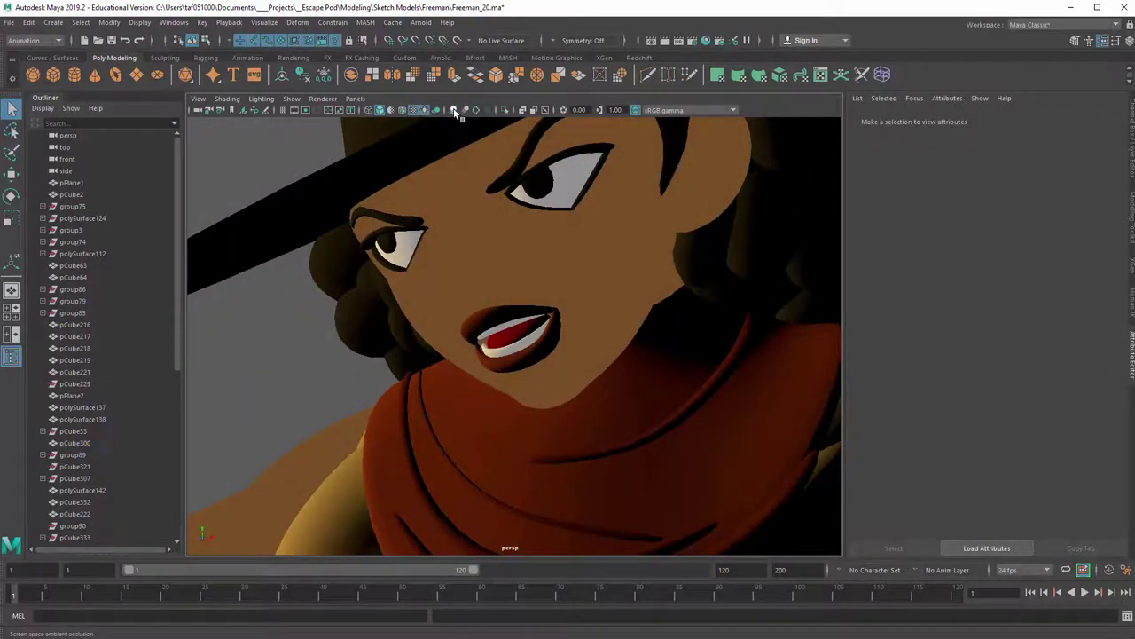
pyautogui.scroll(-5, 504, 288)
pyautogui.keyDown('alt'); pyautogui.moveTo(504, 288); pyautogui.dragTo(535, 271); pyautogui.keyUp('alt')
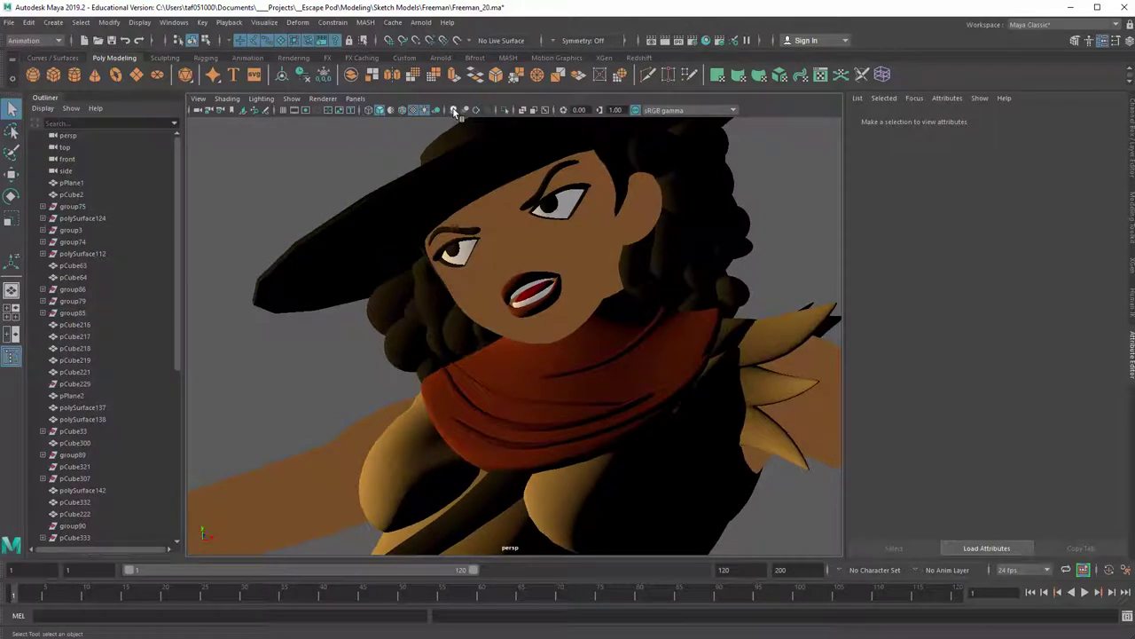
pyautogui.click(455, 113)
pyautogui.scroll(-6, 553, 292)
pyautogui.keyDown('alt'); pyautogui.moveTo(470, 302); pyautogui.dragTo(531, 307); pyautogui.keyUp('alt')
pyautogui.keyDown('alt'); pyautogui.moveTo(541, 311); pyautogui.dragTo(770, 376, button='right'); pyautogui.keyUp('alt')
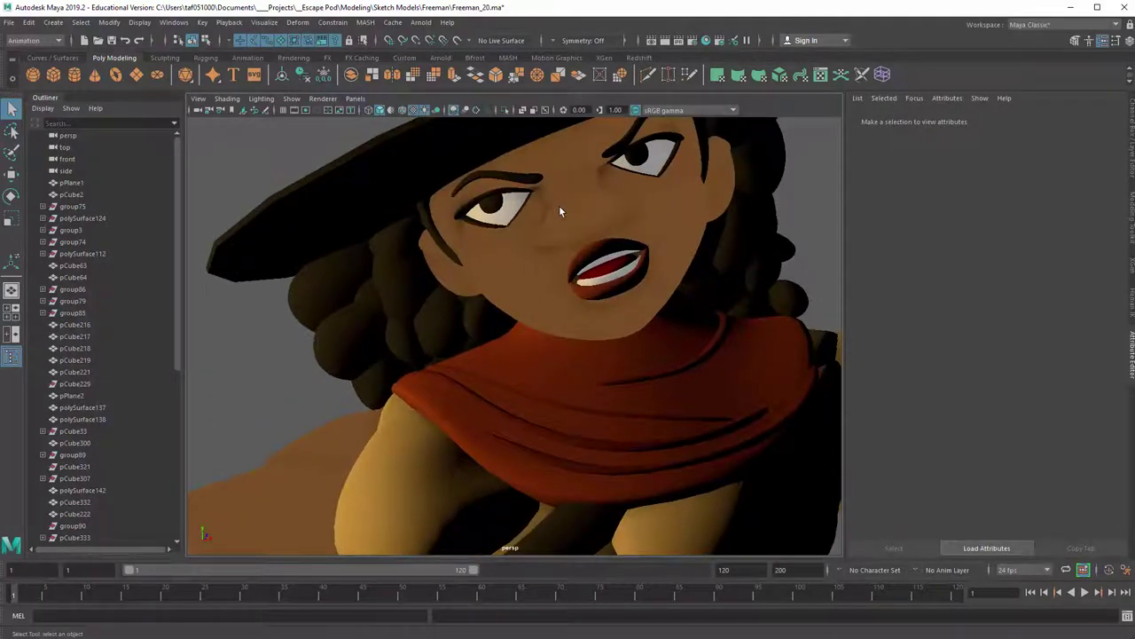
pyautogui.scroll(-5, 585, 216)
pyautogui.click(425, 383)
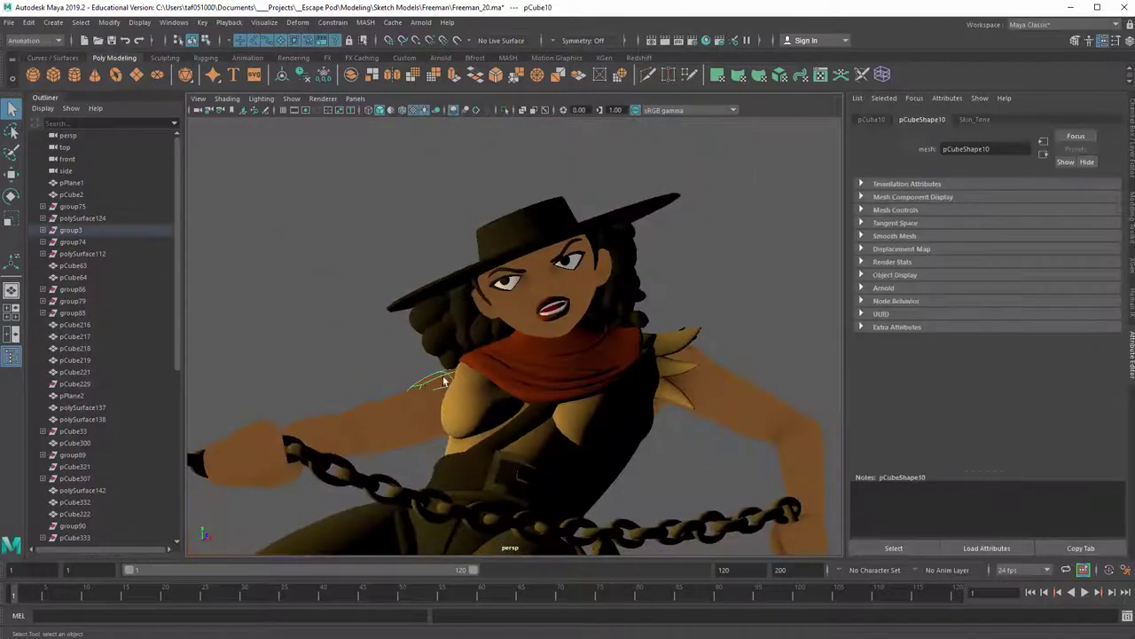
pyautogui.click(539, 273)
pyautogui.scroll(5, 541, 266)
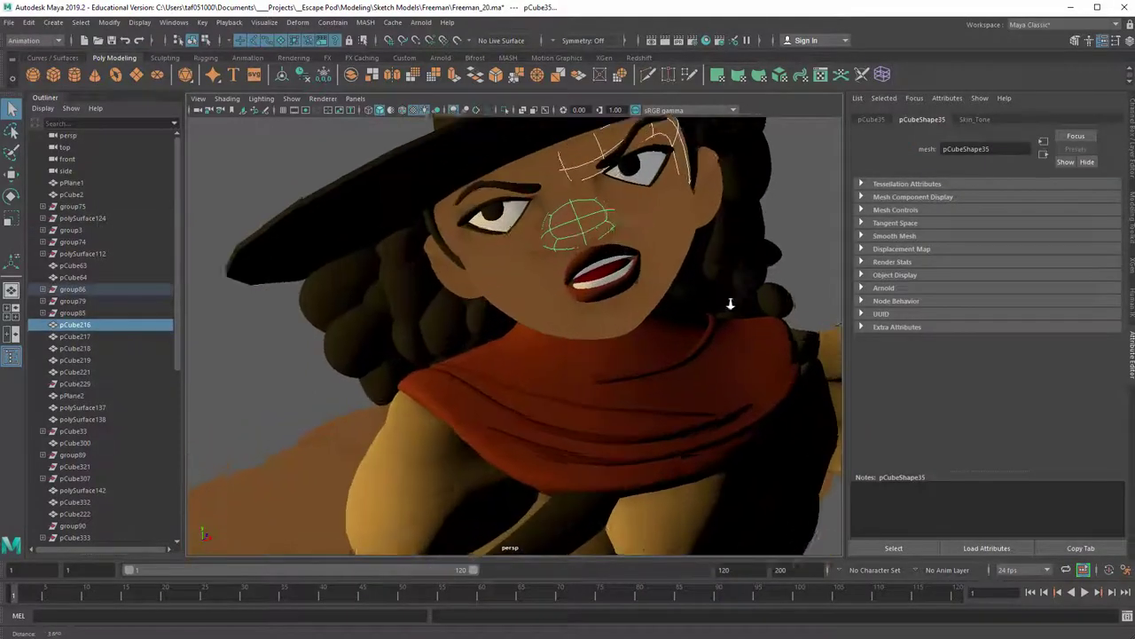
pyautogui.scroll(-5, 560, 292)
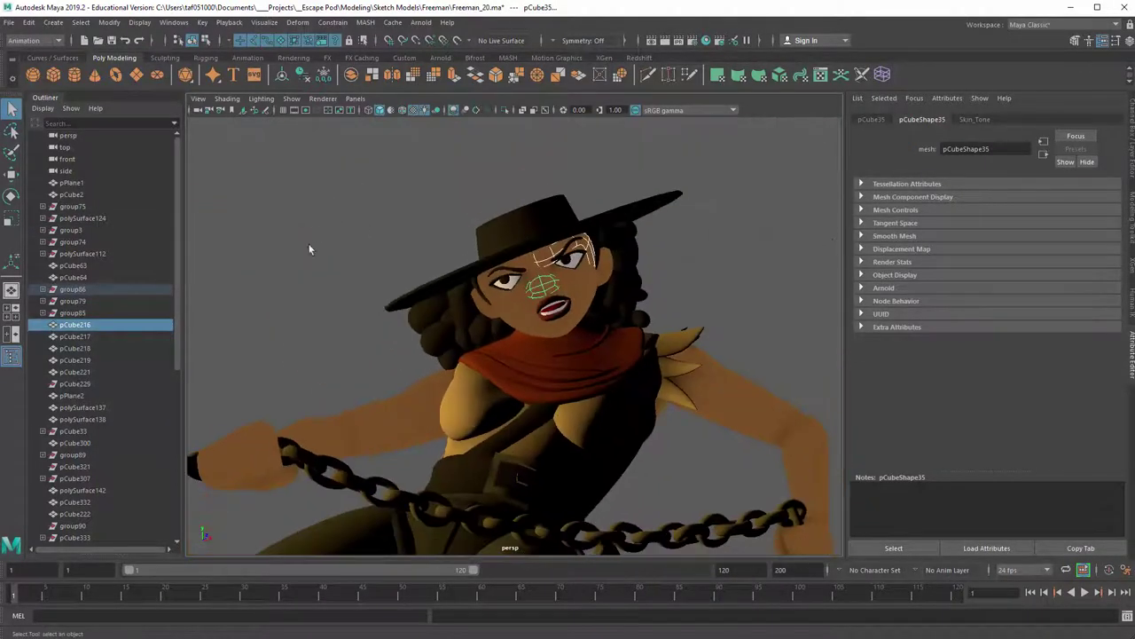
pyautogui.click(742, 238)
# Select the character's lower face mesh and reopen the attributes of its Skin_Tone material
pyautogui.click(588, 284)
pyautogui.moveTo(588, 284); pyautogui.dragTo(584, 571, button='right')
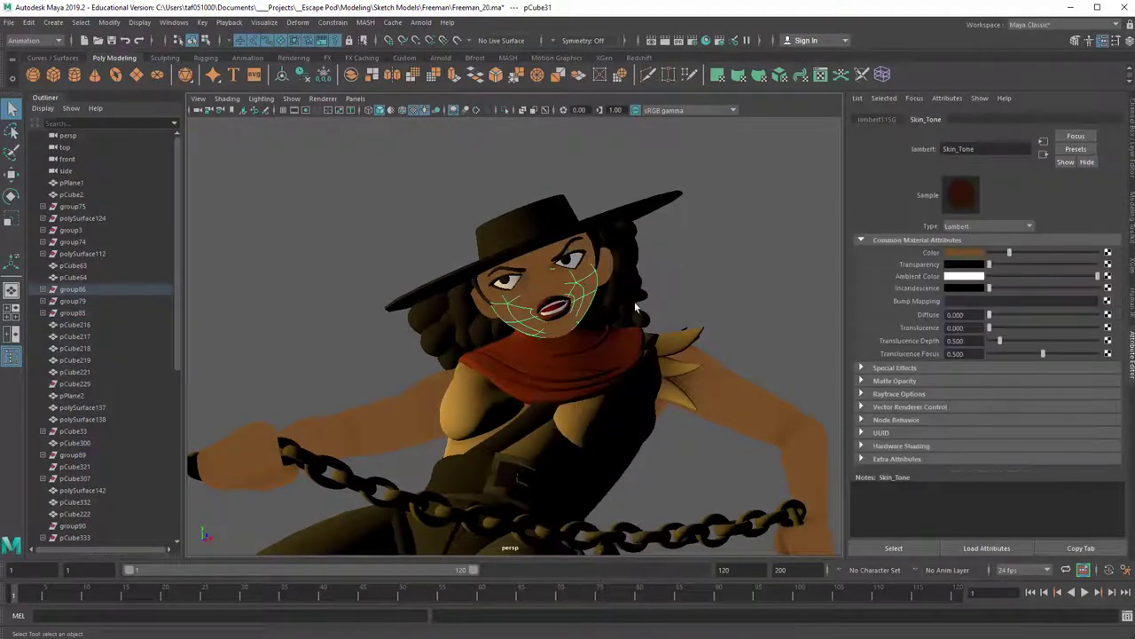
pyautogui.scroll(5, 635, 307)
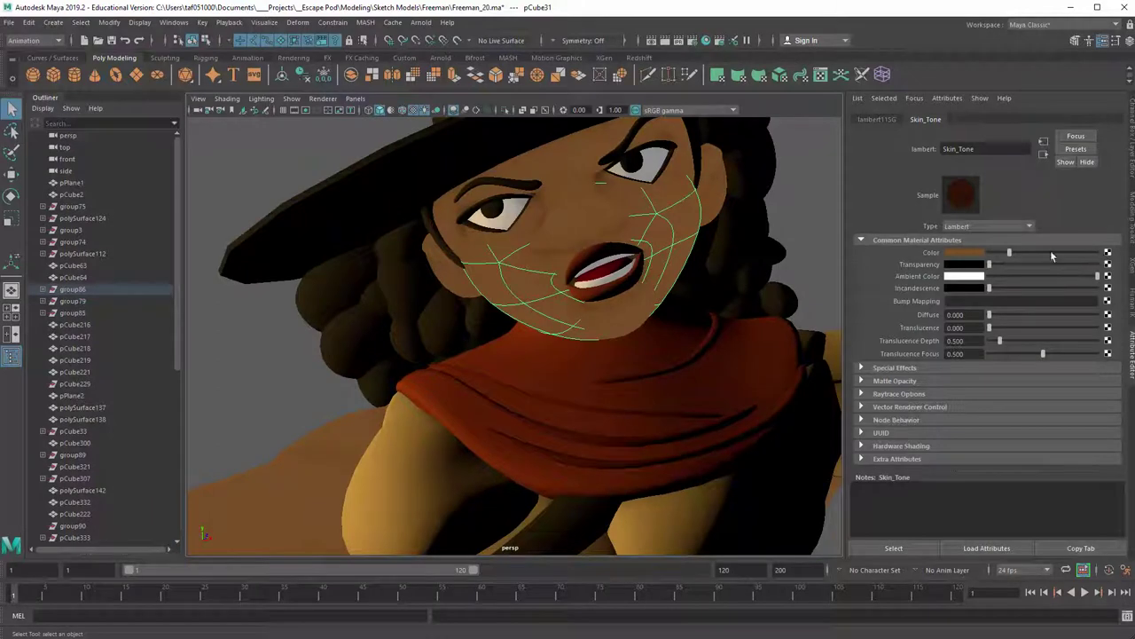
# Connect a Ramp texture, created as a projection, to the color of the Skin_Tone material
pyautogui.keyDown('alt'); pyautogui.moveTo(652, 250); pyautogui.dragTo(647, 170); pyautogui.keyUp('alt')
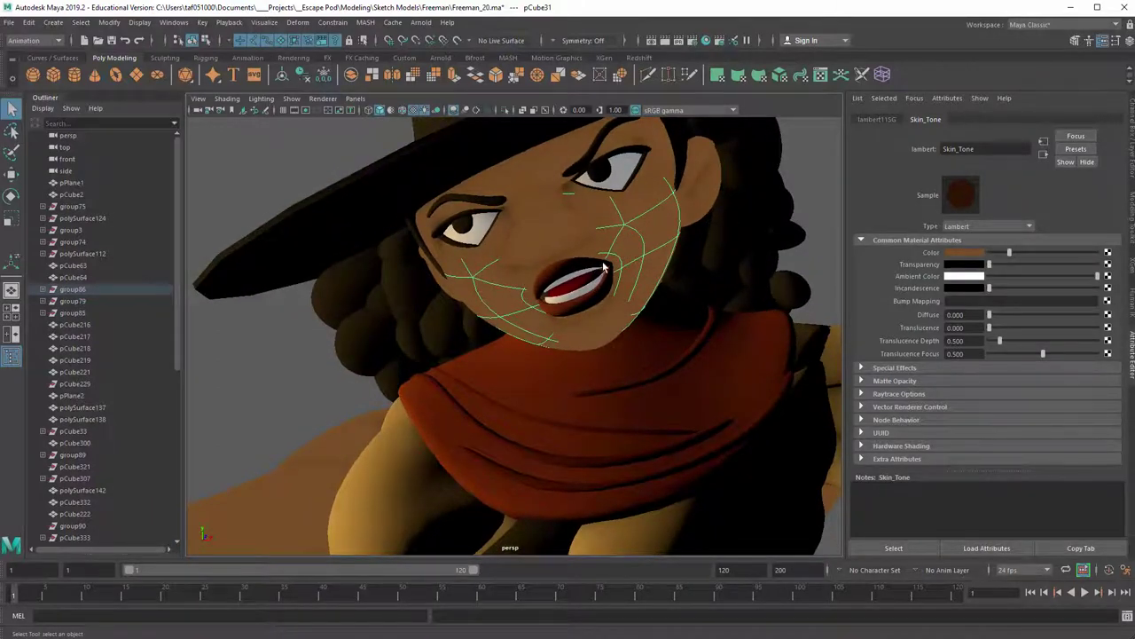
pyautogui.keyDown('alt'); pyautogui.moveTo(604, 267); pyautogui.dragTo(847, 321); pyautogui.keyUp('alt')
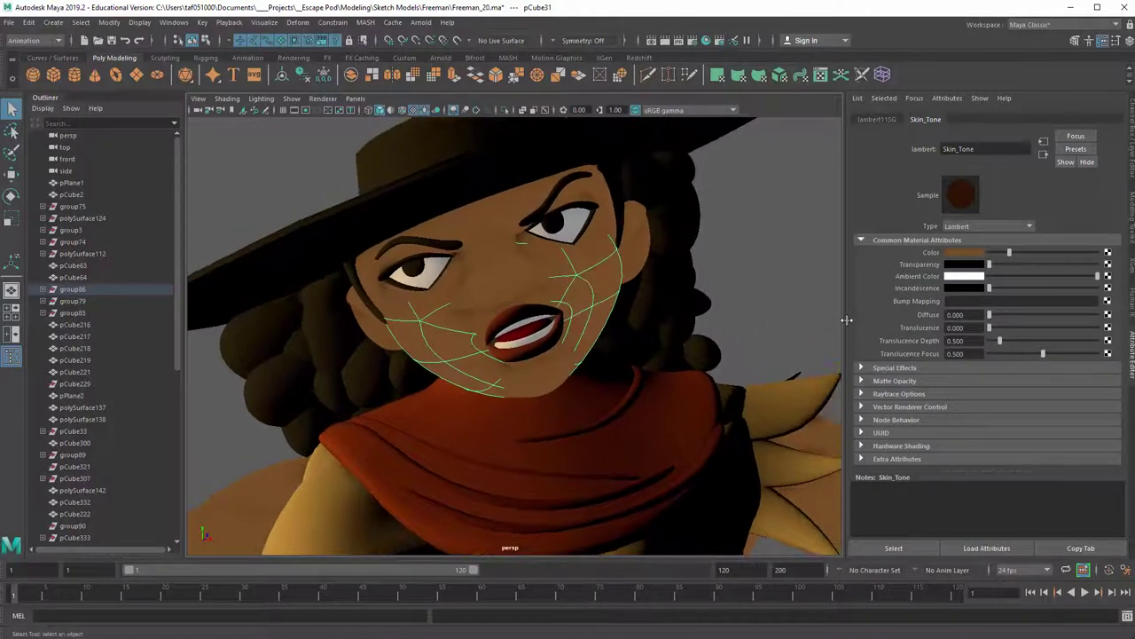
pyautogui.click(1108, 253)
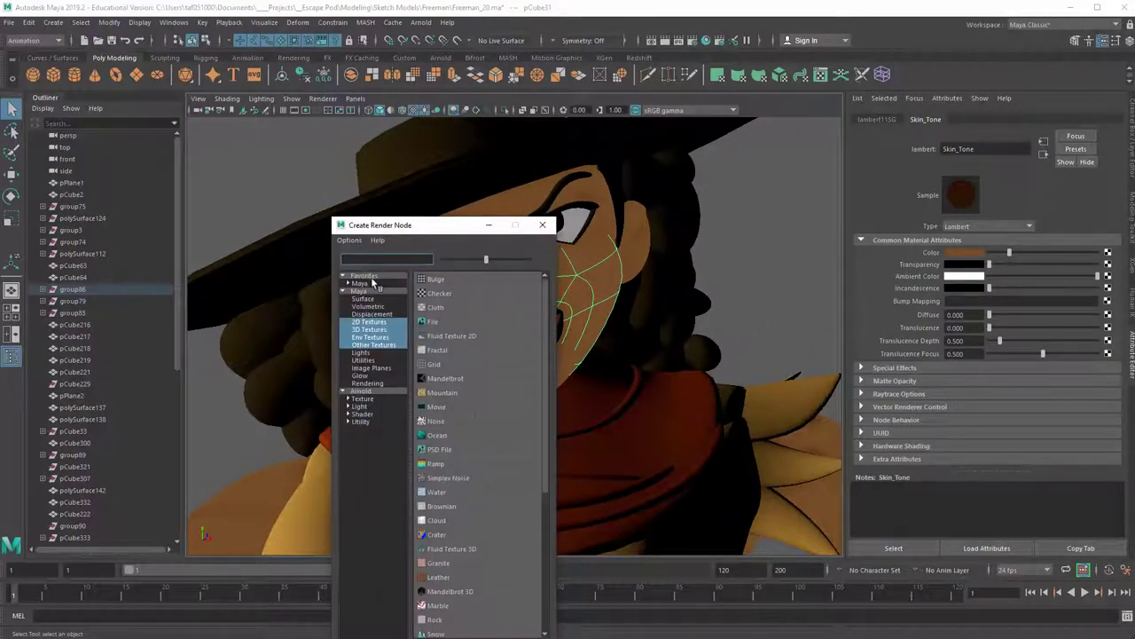
pyautogui.click(373, 517)
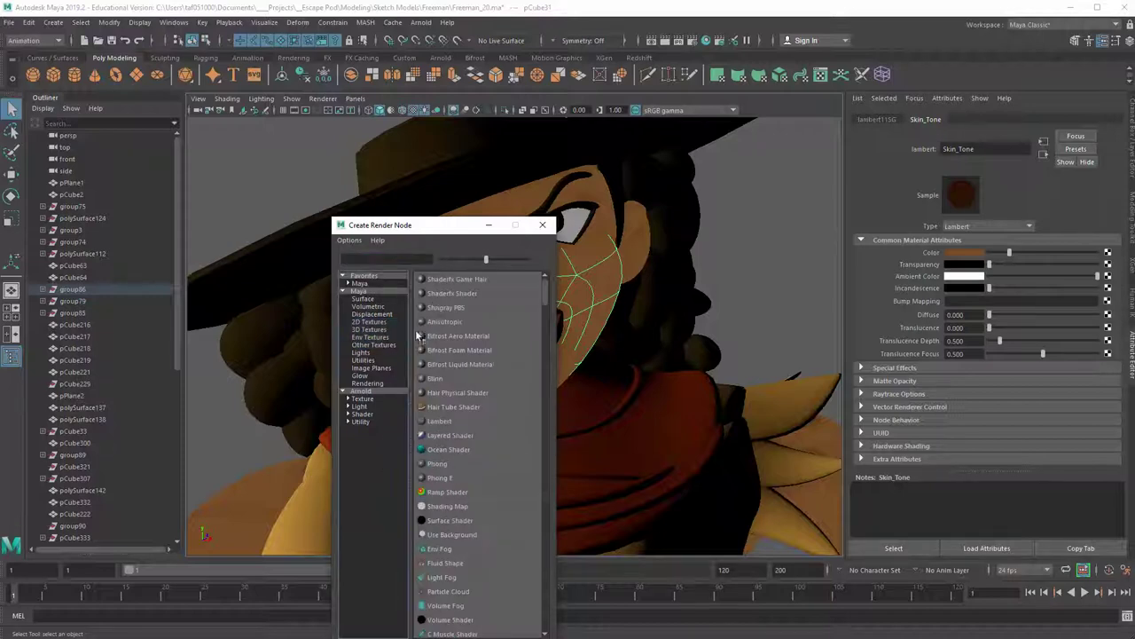
pyautogui.click(359, 284)
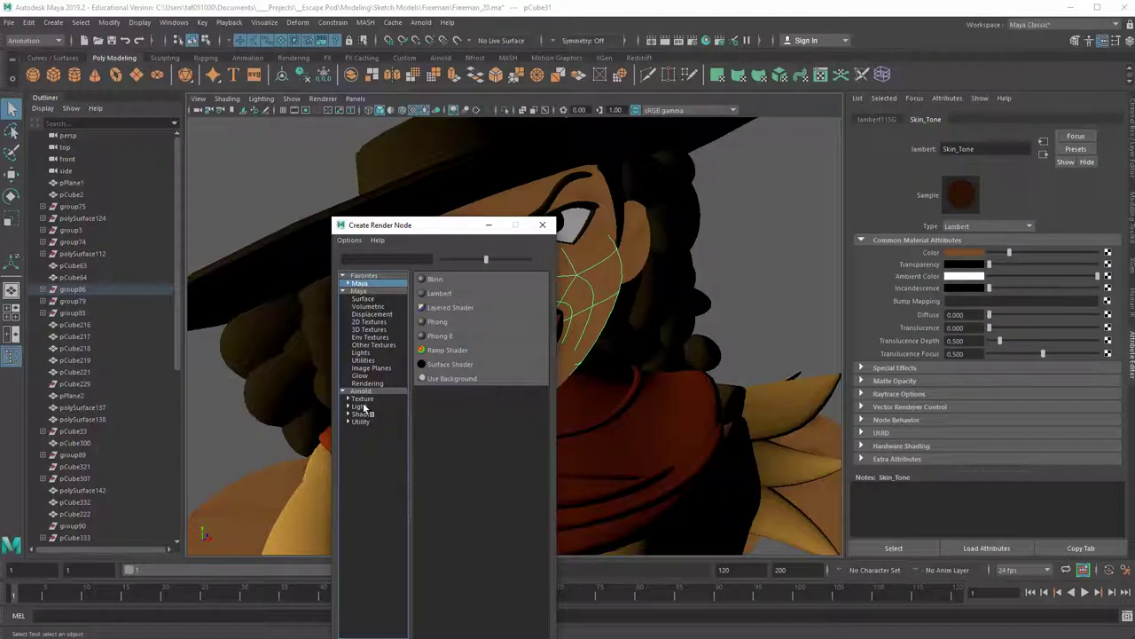
pyautogui.moveTo(364, 405); pyautogui.dragTo(359, 404)
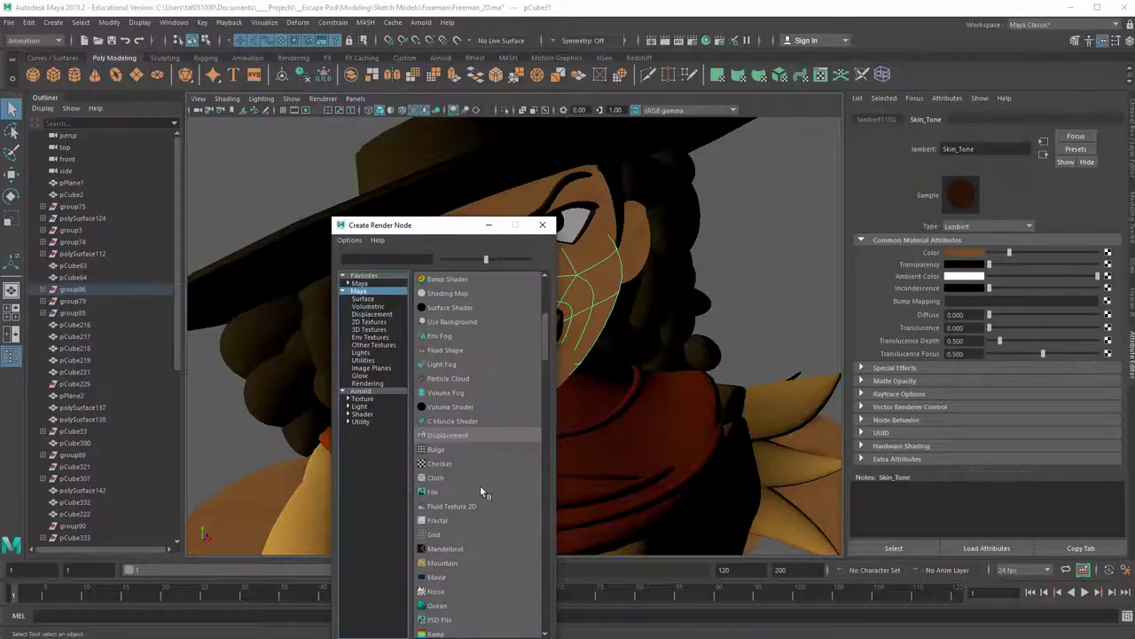
pyautogui.scroll(-4, 480, 488)
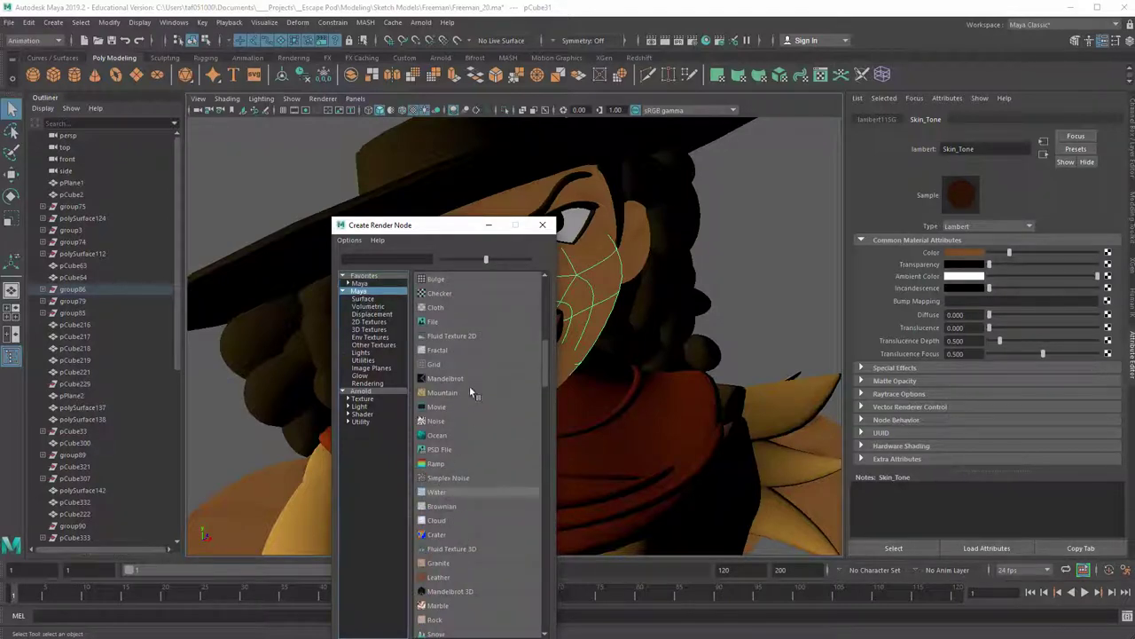
pyautogui.scroll(-2, 465, 402)
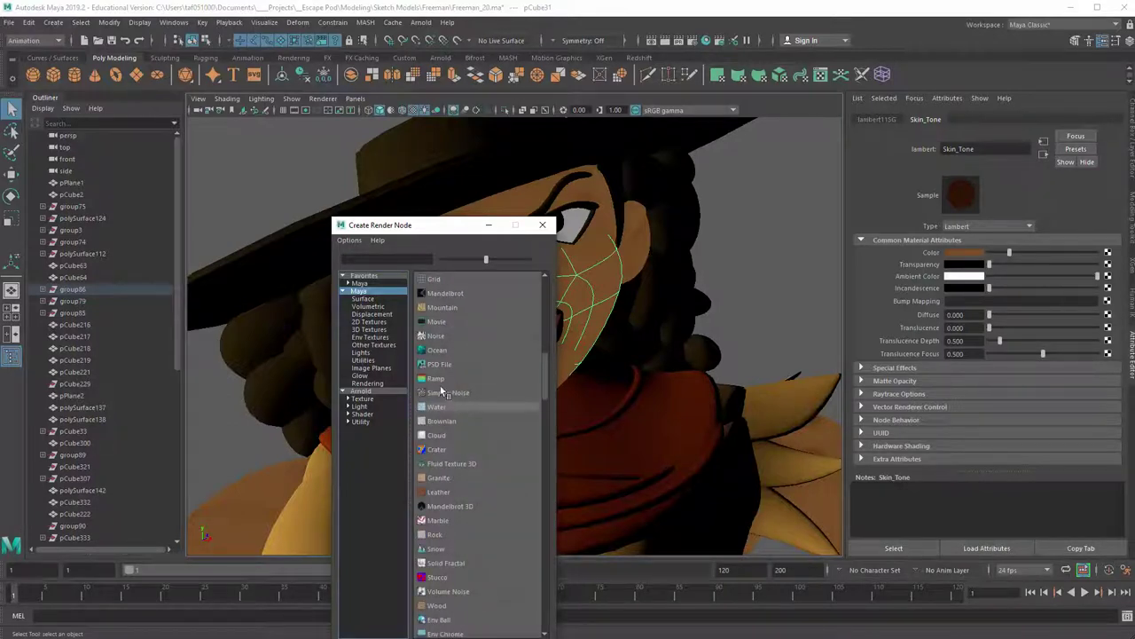
pyautogui.rightClick(465, 380)
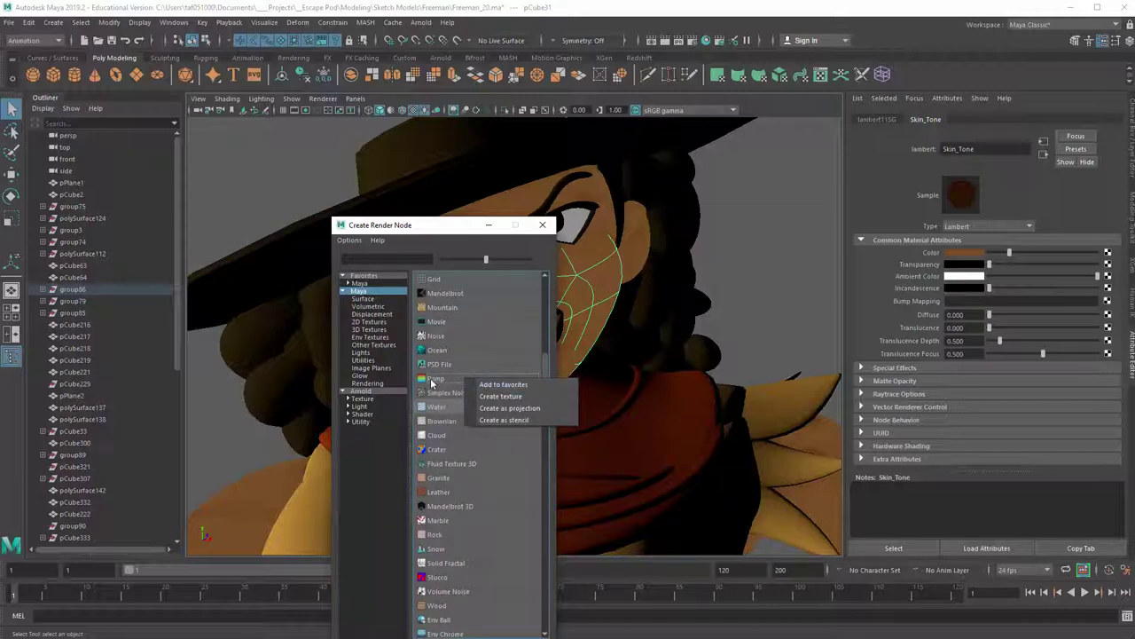
pyautogui.click(511, 410)
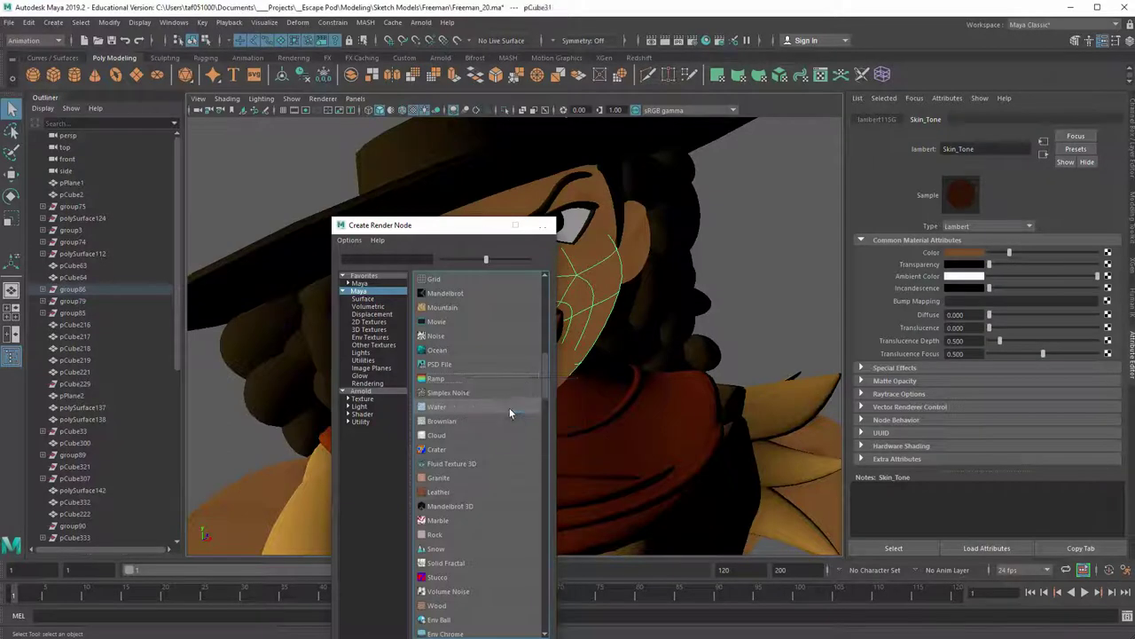
# Select the projection's 3D placement node and raise it to the character's head, at Translate Y 3.855
pyautogui.scroll(-5, 603, 346)
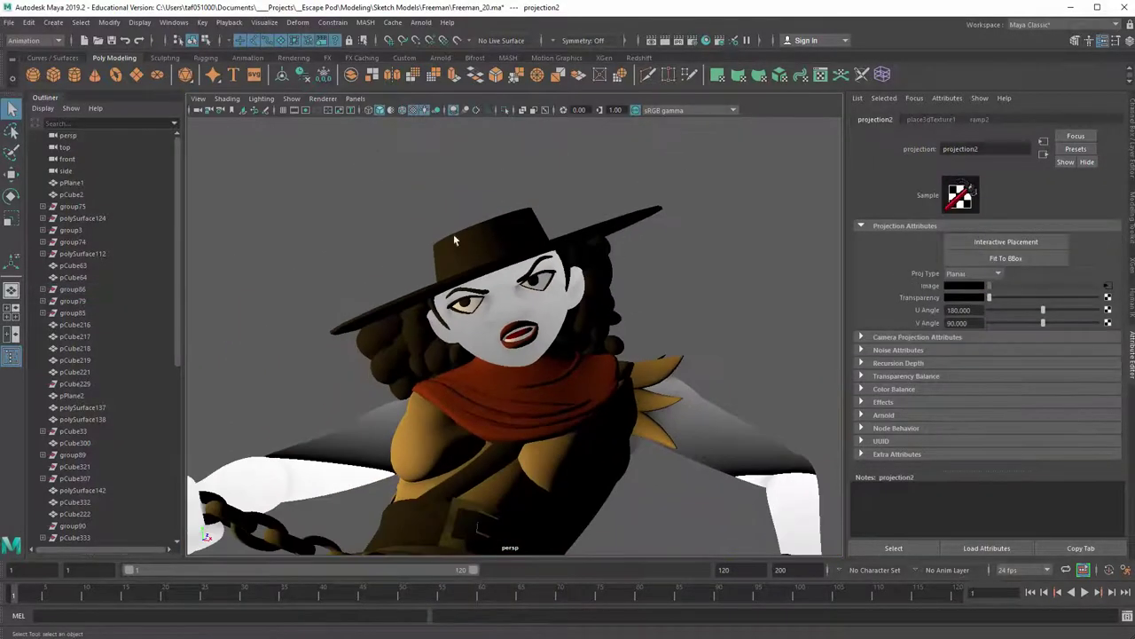
pyautogui.scroll(-10, 552, 294)
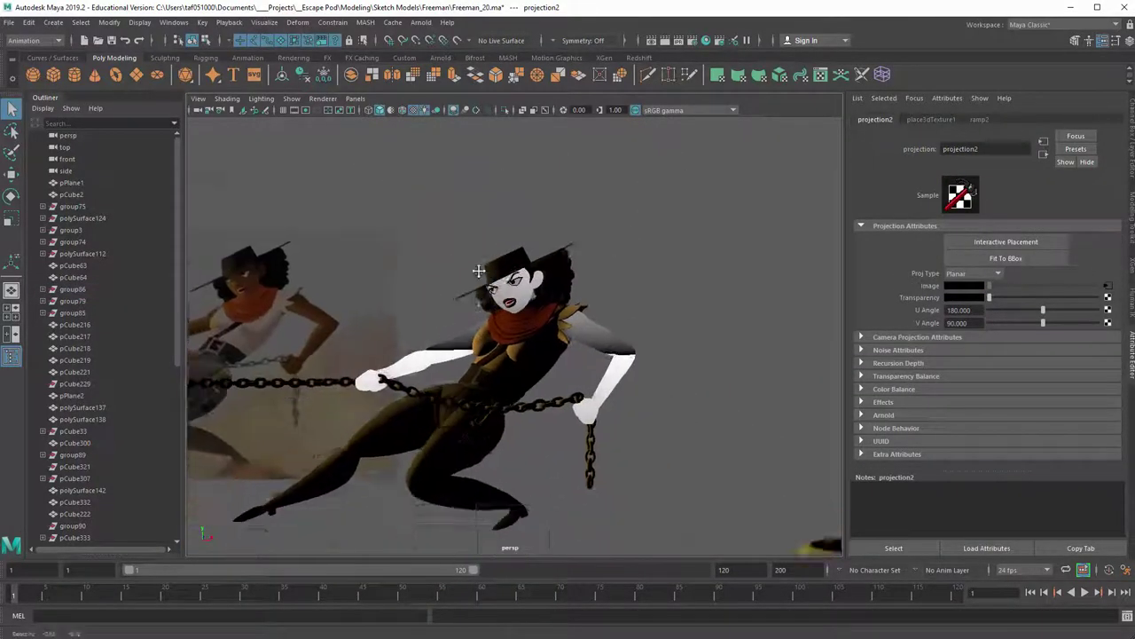
pyautogui.moveTo(589, 509); pyautogui.dragTo(589, 510)
pyautogui.keyDown('alt'); pyautogui.moveTo(589, 510); pyautogui.dragTo(490, 133); pyautogui.keyUp('alt')
pyautogui.press('w')
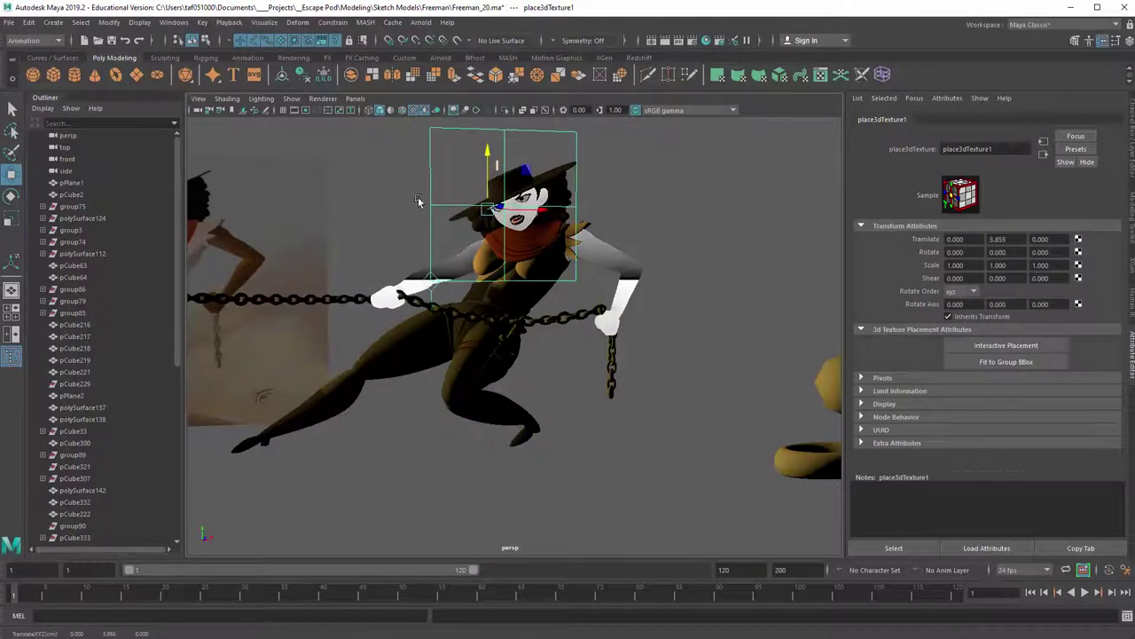
# Rotate the projection placement to about -41.003 around Y so that it faces the character's head
pyautogui.keyDown('alt'); pyautogui.moveTo(430, 231); pyautogui.dragTo(393, 325, button='middle'); pyautogui.keyUp('alt')
pyautogui.keyDown('alt'); pyautogui.moveTo(393, 325); pyautogui.dragTo(520, 370, button='right'); pyautogui.keyUp('alt')
pyautogui.keyDown('alt'); pyautogui.moveTo(520, 370); pyautogui.dragTo(581, 384); pyautogui.keyUp('alt')
pyautogui.press('e')
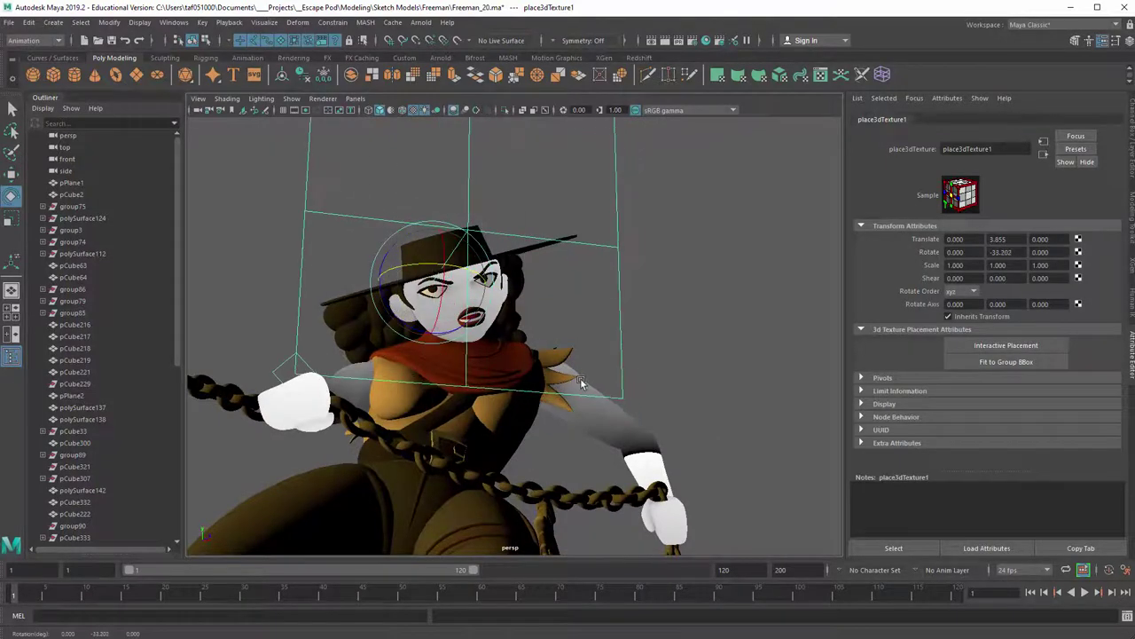
pyautogui.keyDown('alt'); pyautogui.moveTo(444, 293); pyautogui.dragTo(579, 390); pyautogui.keyUp('alt')
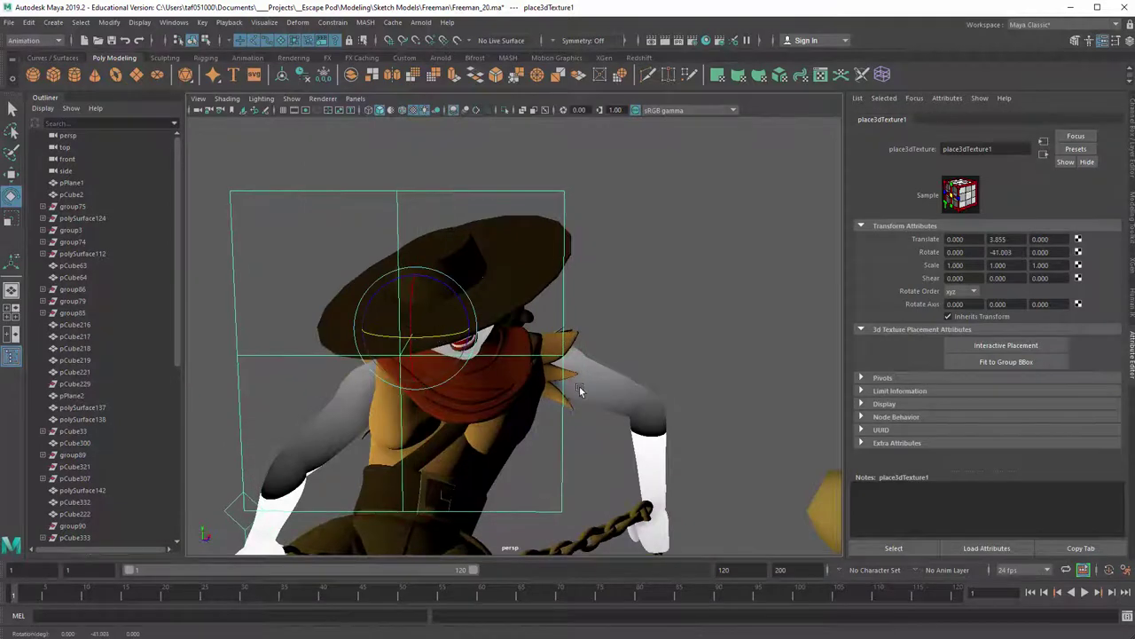
pyautogui.keyDown('alt'); pyautogui.moveTo(511, 346); pyautogui.dragTo(465, 361); pyautogui.keyUp('alt')
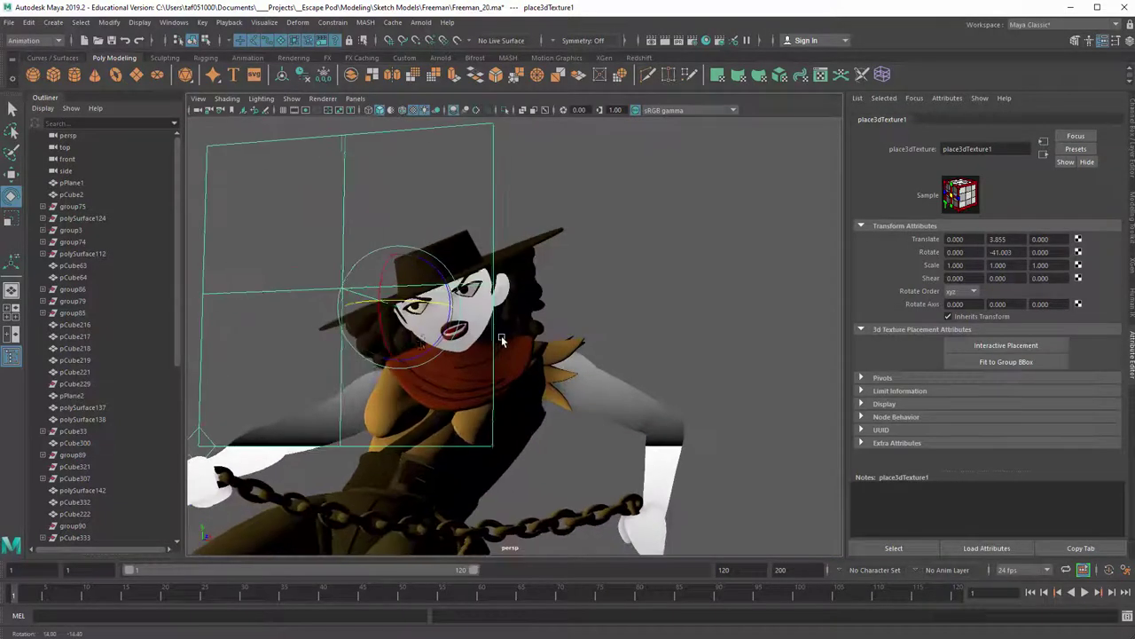
# Move the projection placement to about 0.273, 3.825, 0.126 and tilt it to 12.654 around X
pyautogui.press('w')
pyautogui.moveTo(399, 311); pyautogui.dragTo(350, 301)
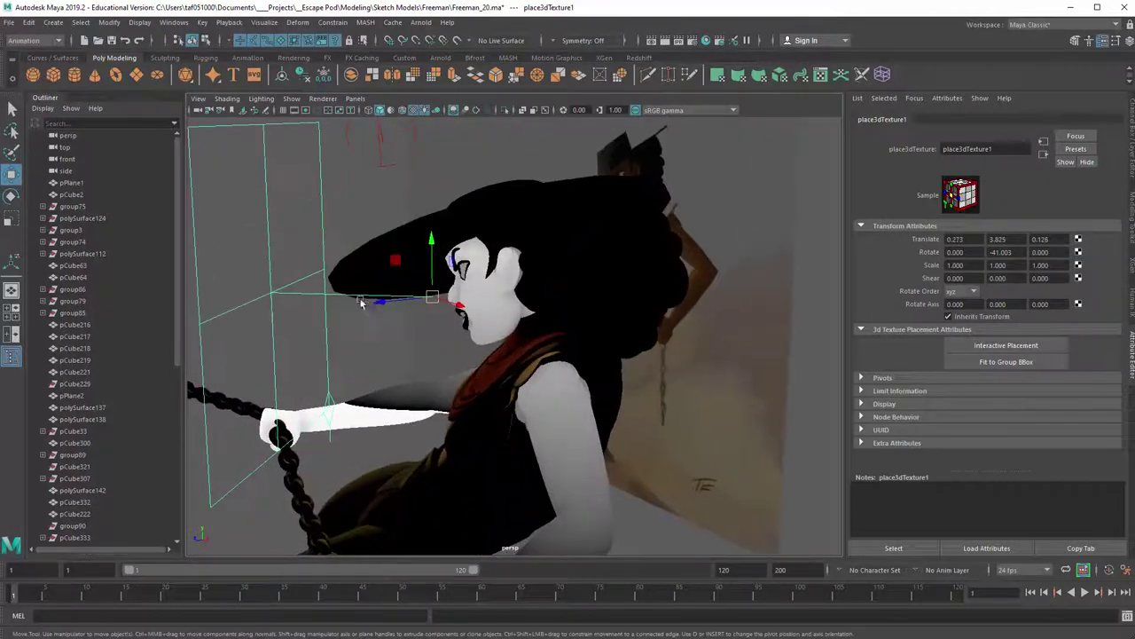
pyautogui.press('e')
pyautogui.moveTo(440, 245); pyautogui.dragTo(581, 257)
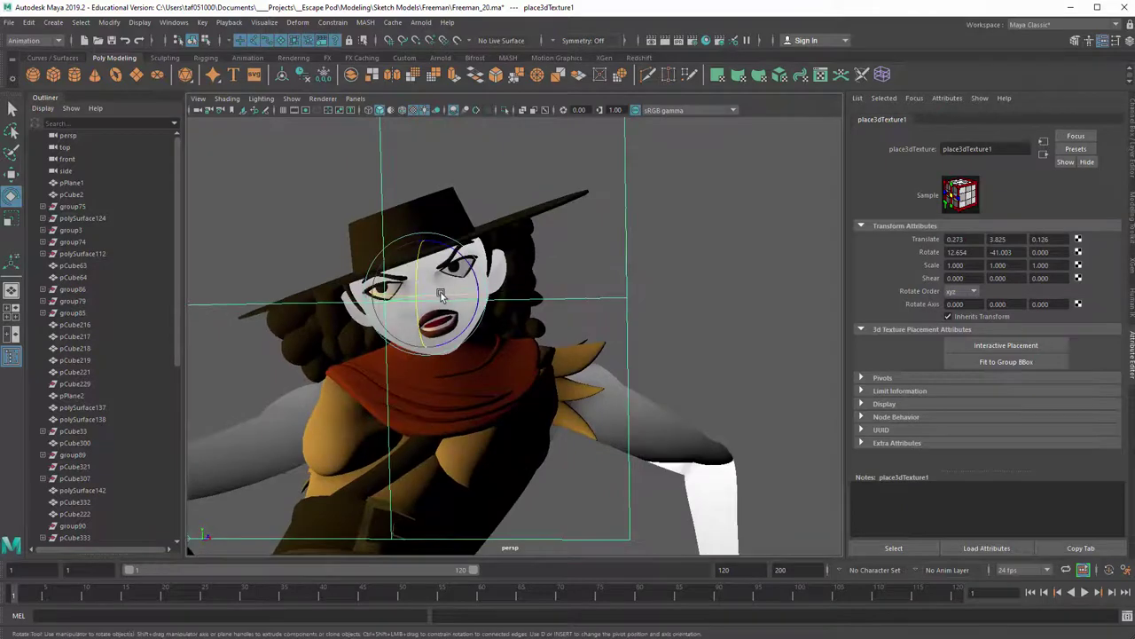
# Refine the projection placement to a rotation of about 14.385, -48.282, -2.458 and a position of about 0.201, 3.800, 0.046
pyautogui.moveTo(440, 292); pyautogui.dragTo(446, 292)
pyautogui.keyDown('alt'); pyautogui.moveTo(586, 271); pyautogui.dragTo(557, 291); pyautogui.keyUp('alt')
pyautogui.keyDown('alt'); pyautogui.moveTo(557, 291); pyautogui.dragTo(434, 307, button='right'); pyautogui.keyUp('alt')
pyautogui.moveTo(435, 306); pyautogui.dragTo(483, 303)
pyautogui.press('w')
pyautogui.keyDown('alt'); pyautogui.moveTo(483, 304); pyautogui.dragTo(530, 306, button='right'); pyautogui.keyUp('alt')
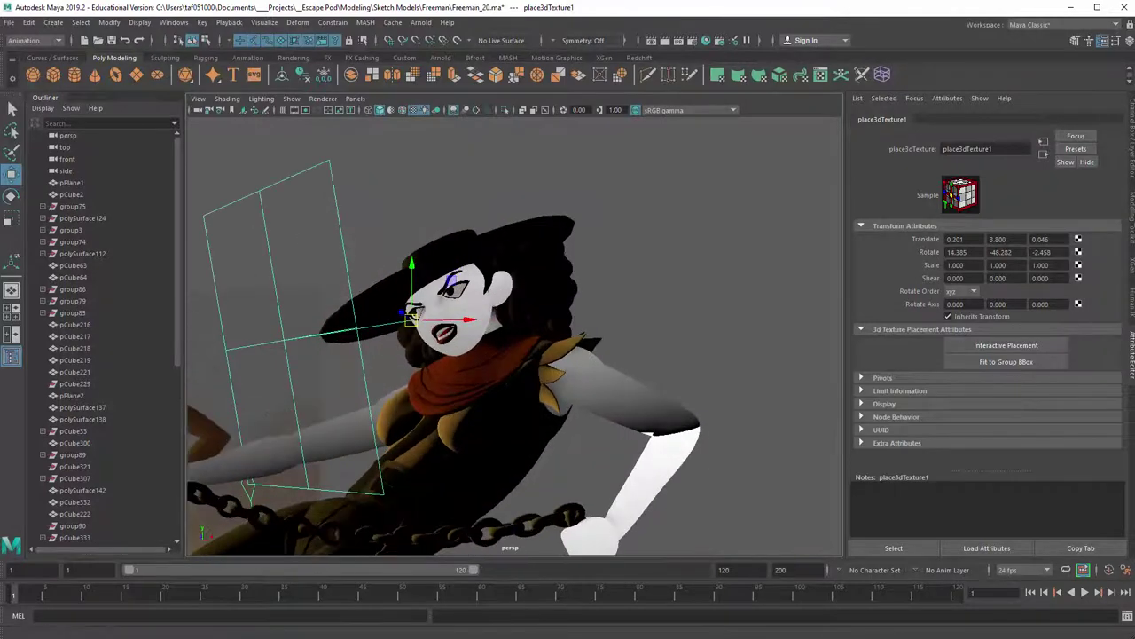
pyautogui.keyDown('alt'); pyautogui.moveTo(458, 312); pyautogui.dragTo(582, 314, button='middle'); pyautogui.keyUp('alt')
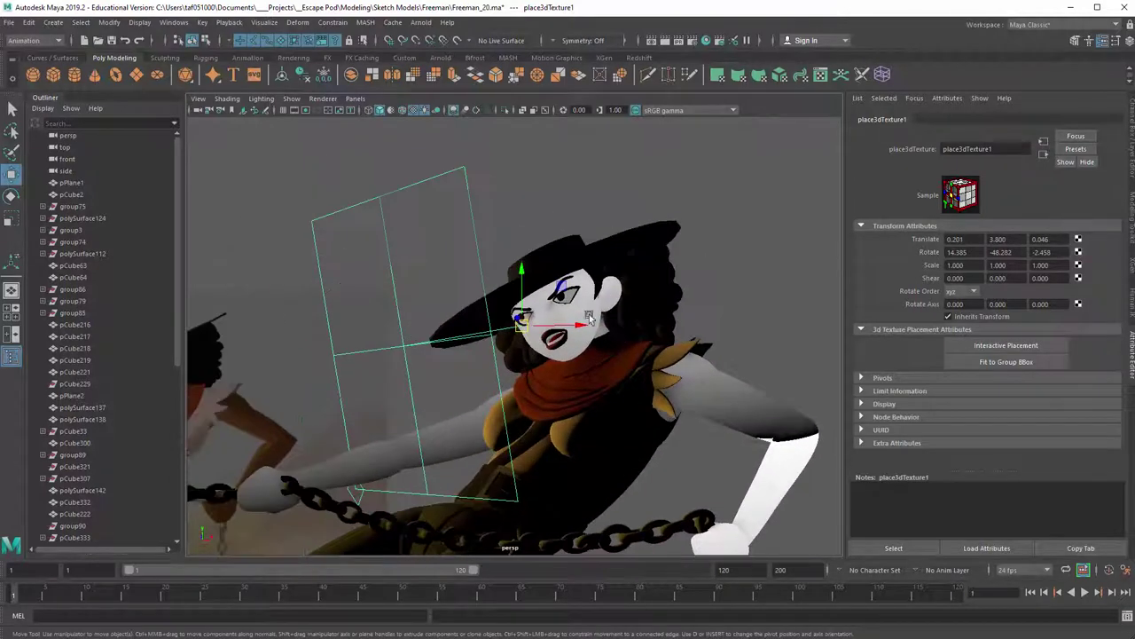
# Open the attributes of the projected ramp and show the scene textured without its lights, next to the reference painting
pyautogui.click(1043, 154)
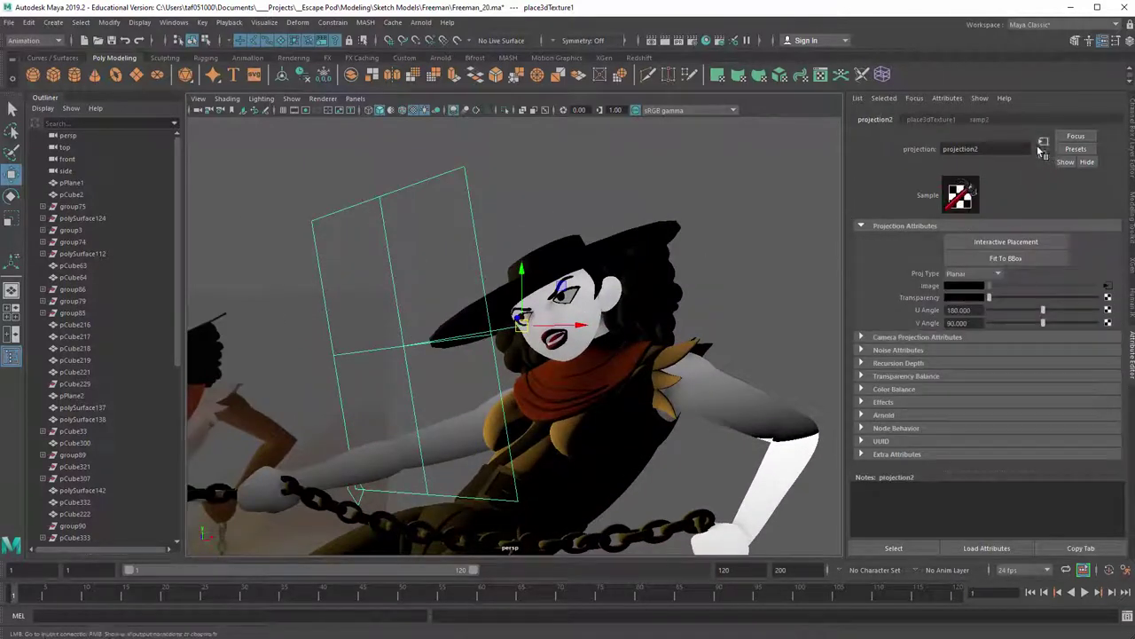
pyautogui.click(1108, 286)
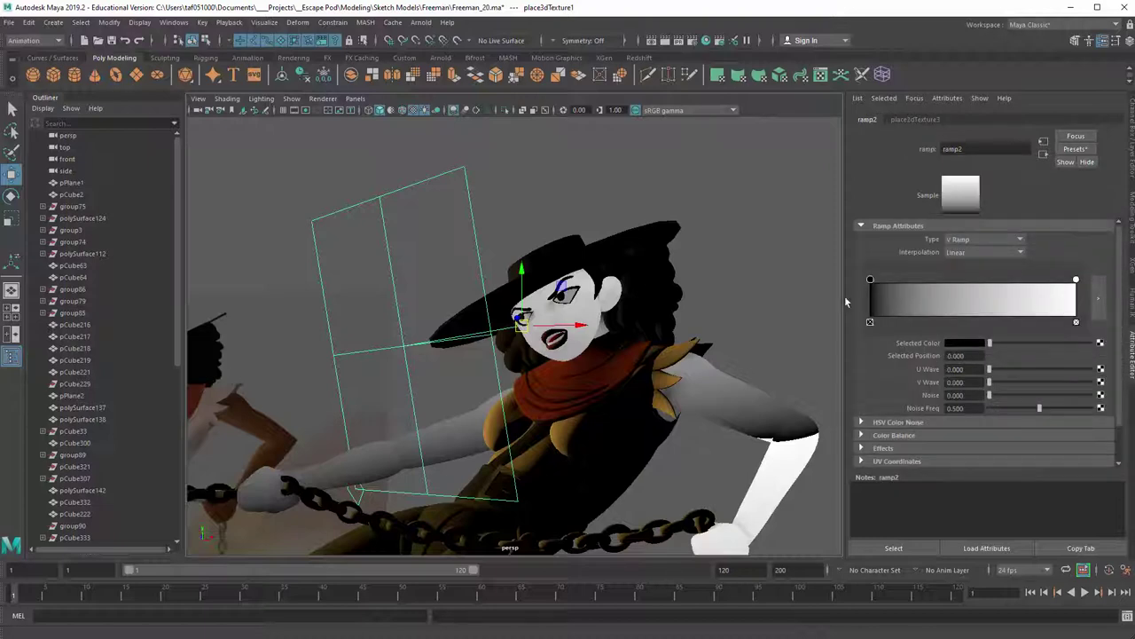
pyautogui.keyDown('alt'); pyautogui.moveTo(595, 314); pyautogui.dragTo(426, 351); pyautogui.keyUp('alt')
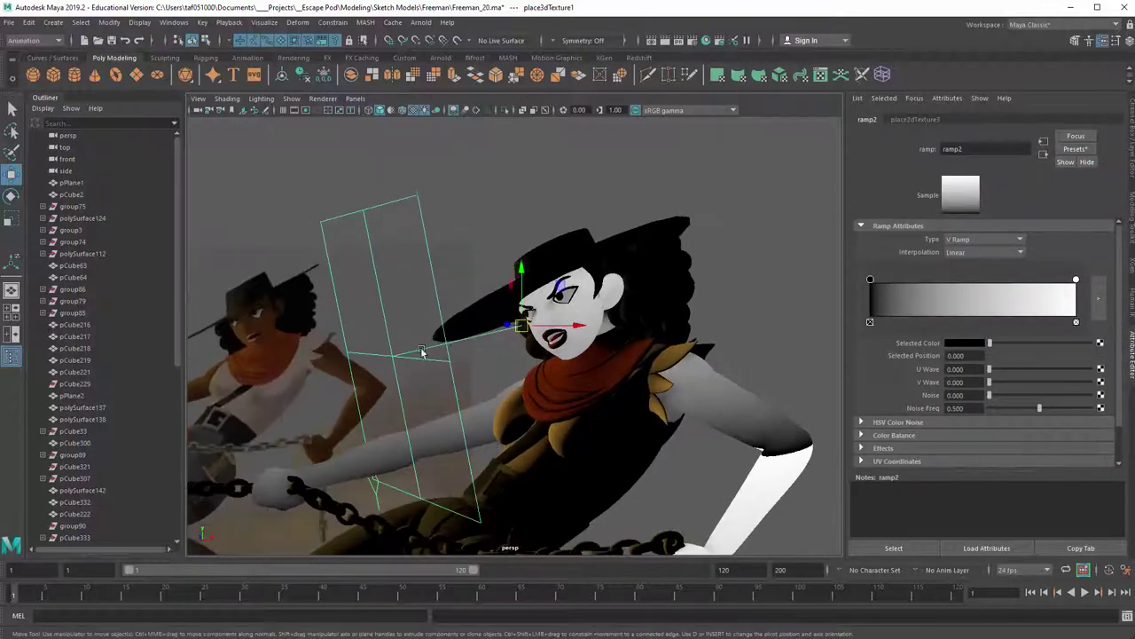
pyautogui.keyDown('alt'); pyautogui.moveTo(404, 344); pyautogui.dragTo(481, 339, button='middle'); pyautogui.keyUp('alt')
pyautogui.press('6')
pyautogui.moveTo(441, 329)
pyautogui.keyDown('alt'); pyautogui.mouseDown()
pyautogui.moveTo(477, 314)
pyautogui.moveTo(528, 326)
pyautogui.mouseUp(); pyautogui.keyUp('alt')
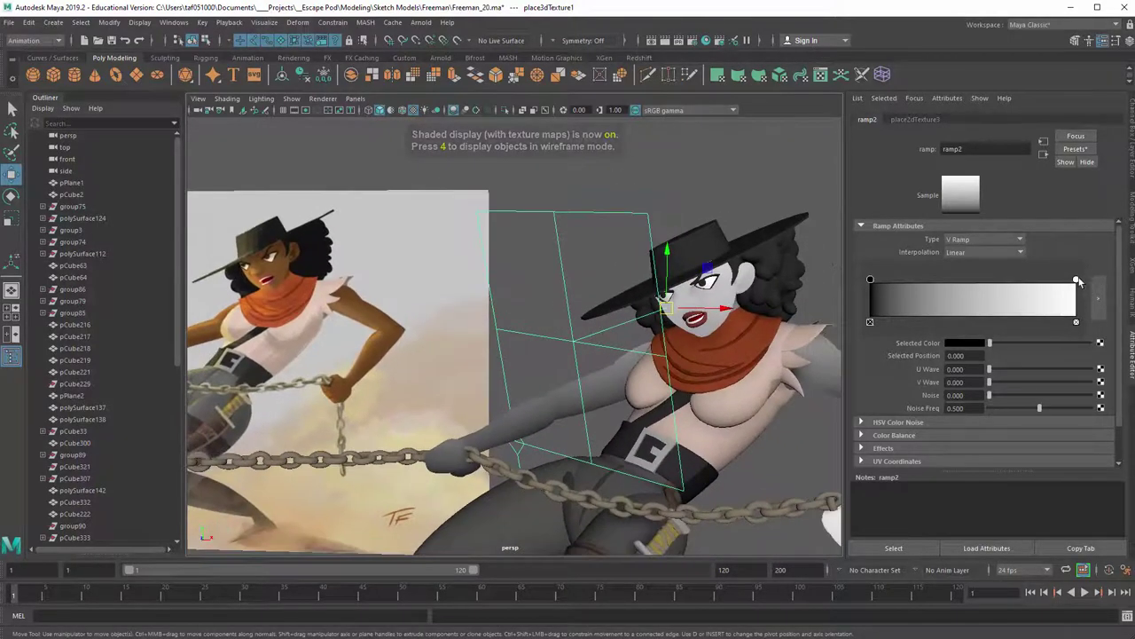
# Set the ramp's white end to the dark brown sampled from the shaded cheek in the reference painting
pyautogui.click(1077, 280)
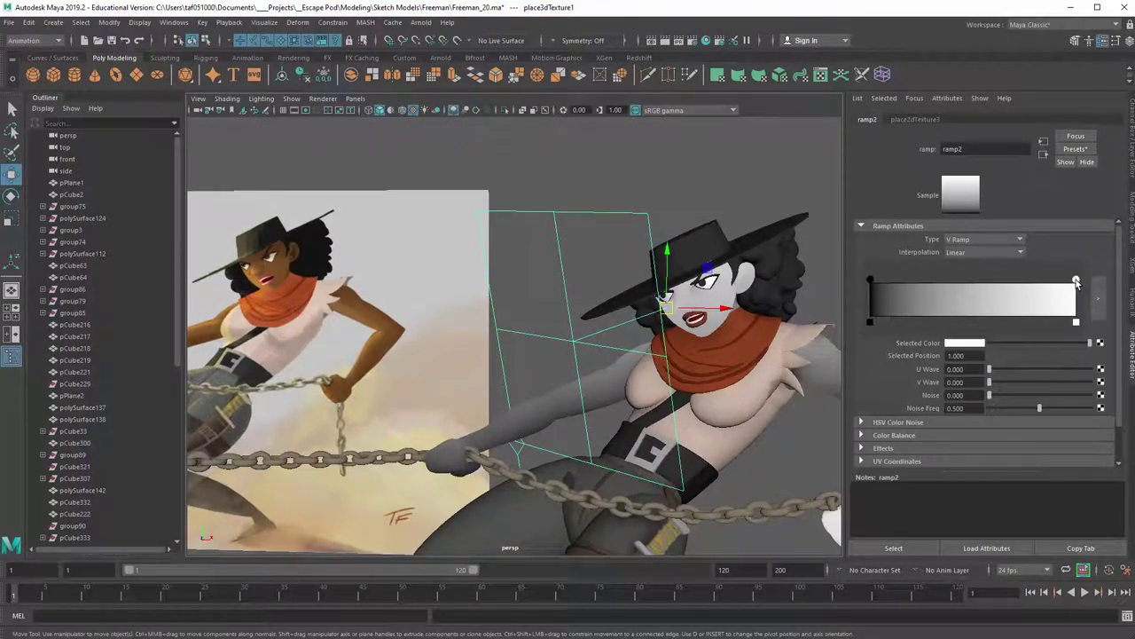
pyautogui.click(976, 343)
pyautogui.click(906, 320)
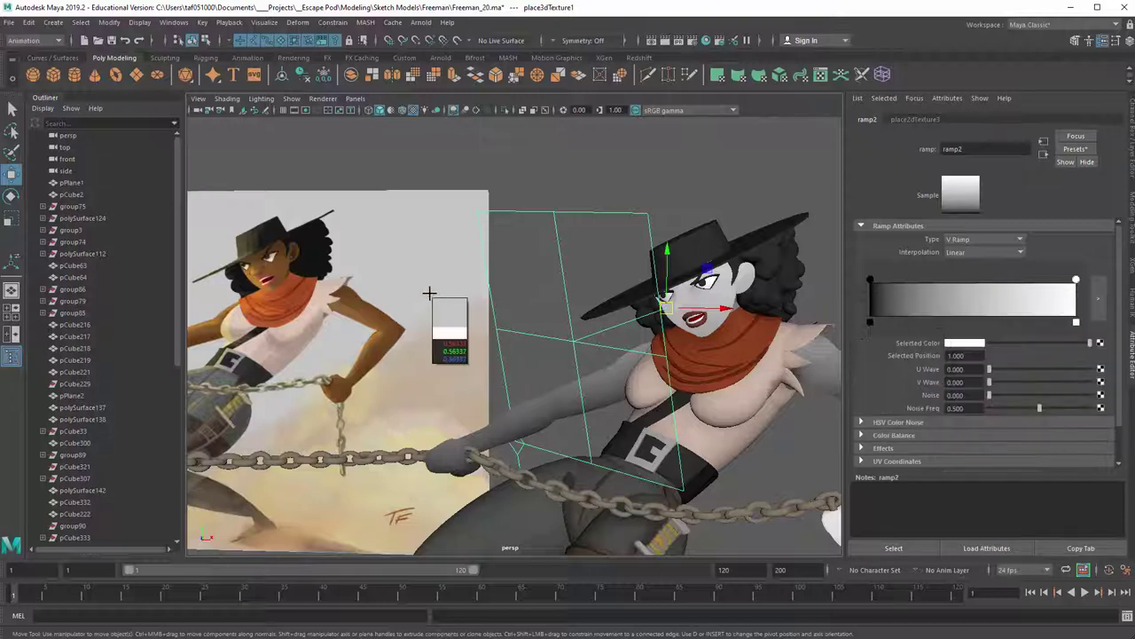
pyautogui.click(281, 266)
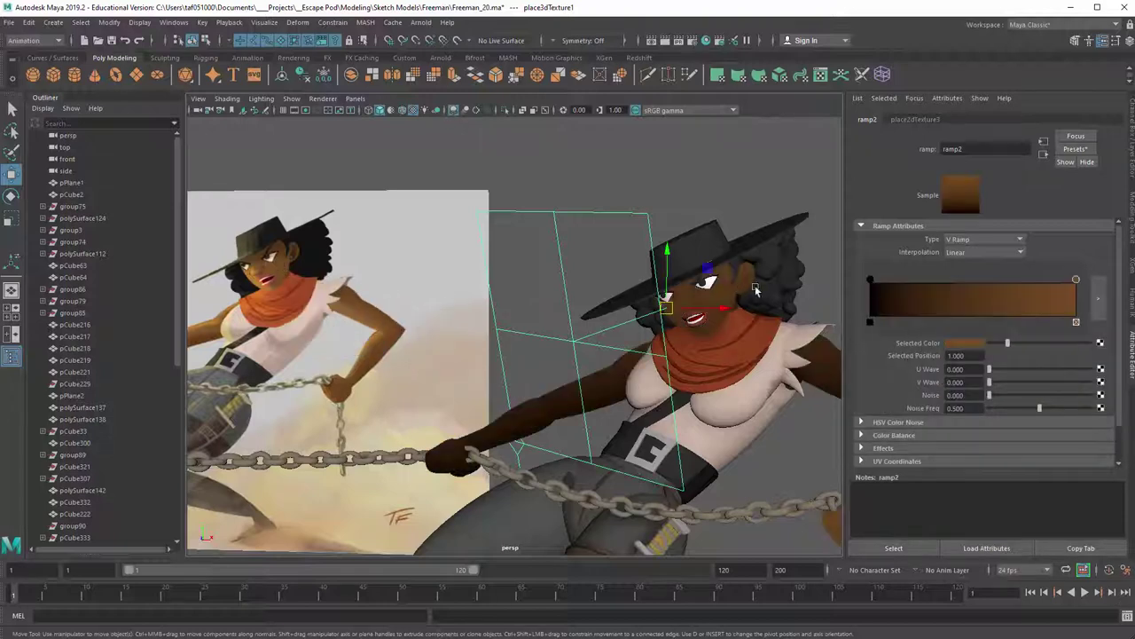
# Set the ramp's black end to the light orange-brown sampled from the lit side of the painted face
pyautogui.click(870, 281)
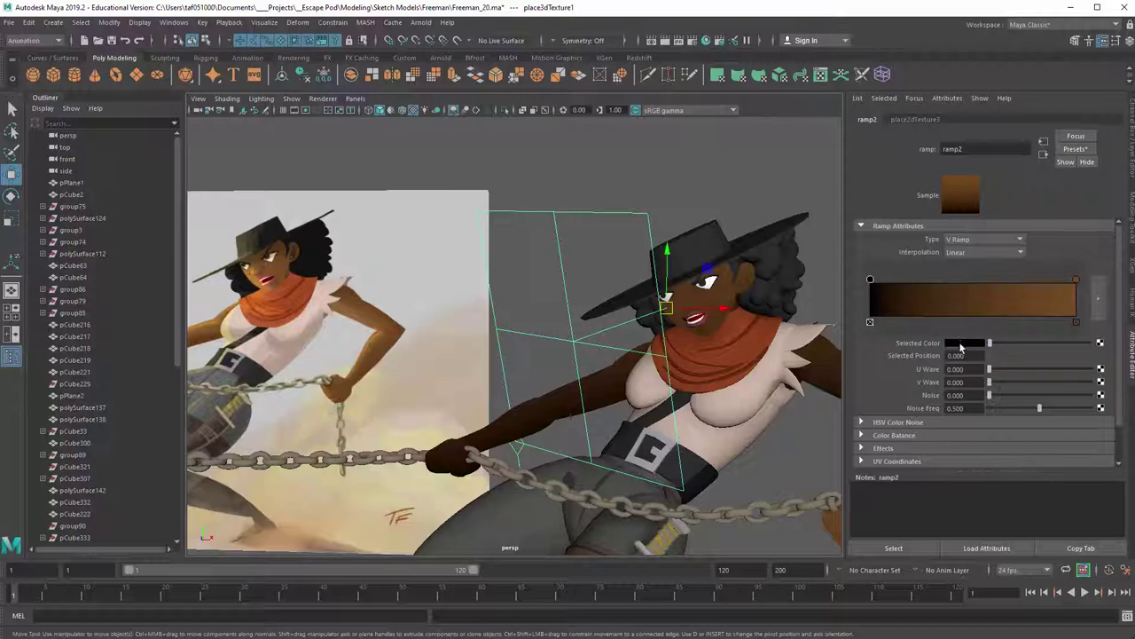
pyautogui.click(961, 346)
pyautogui.click(891, 319)
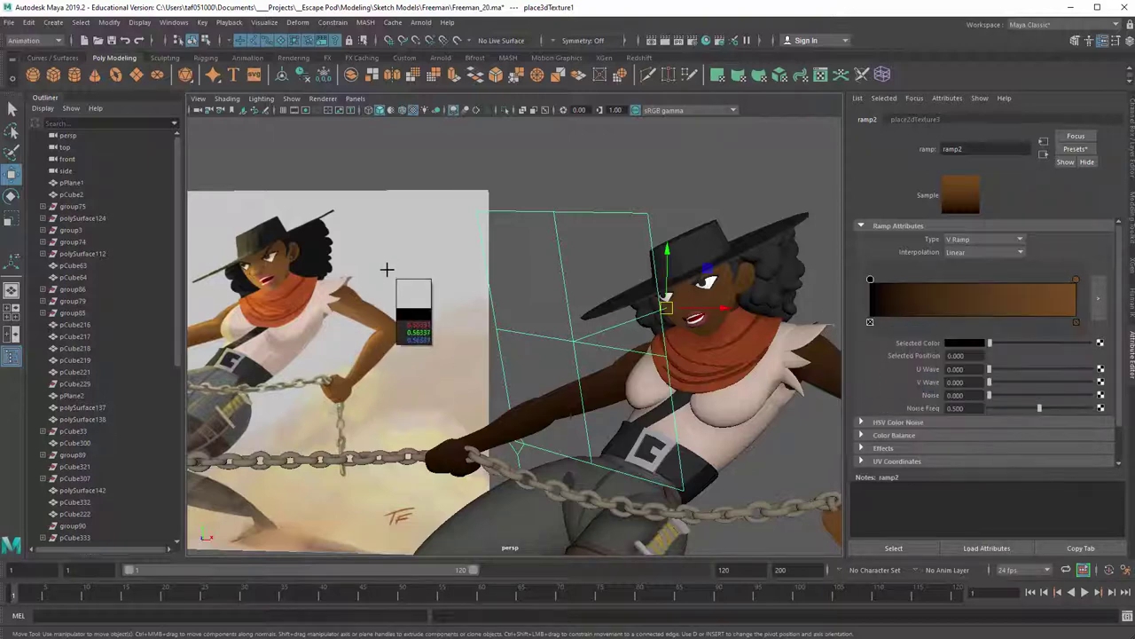
pyautogui.click(253, 282)
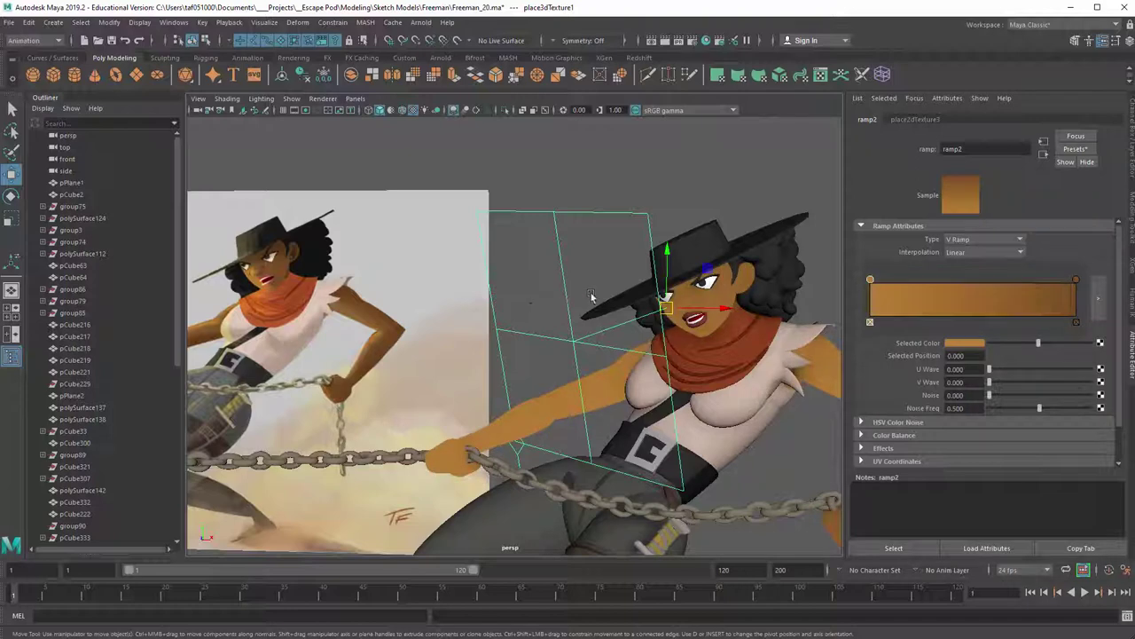
# Bring the ramp's two color markers close together for a sharp transition, with the light skin color at position 0.530
pyautogui.keyDown('alt'); pyautogui.moveTo(730, 186); pyautogui.dragTo(773, 151); pyautogui.keyUp('alt')
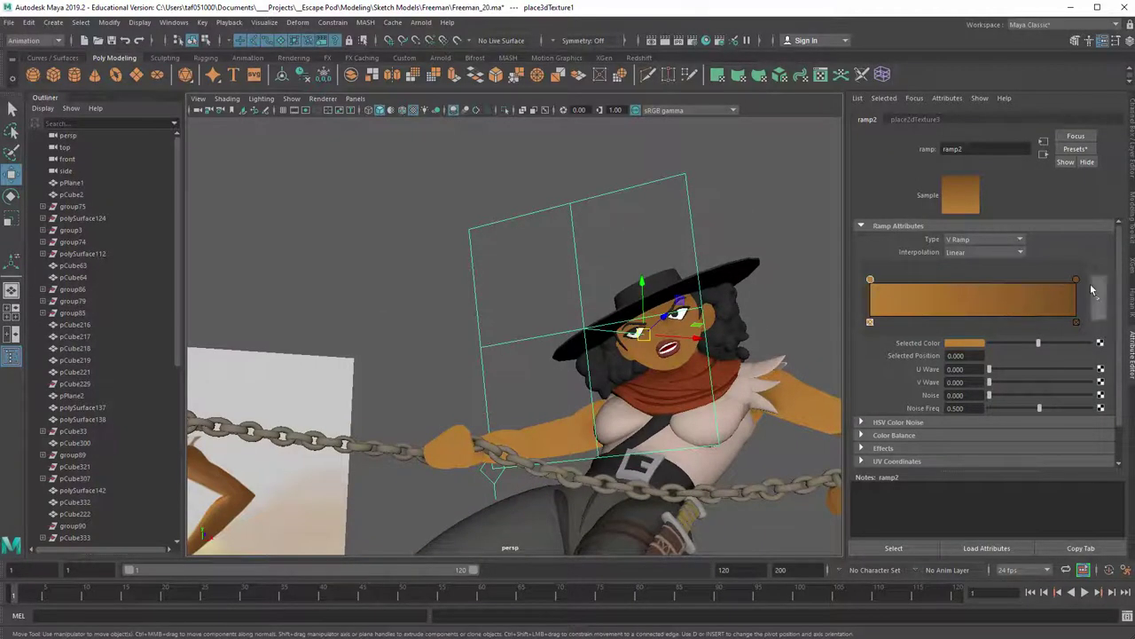
pyautogui.moveTo(1077, 279); pyautogui.dragTo(981, 282)
pyautogui.keyDown('alt'); pyautogui.moveTo(612, 337); pyautogui.dragTo(662, 305); pyautogui.keyUp('alt')
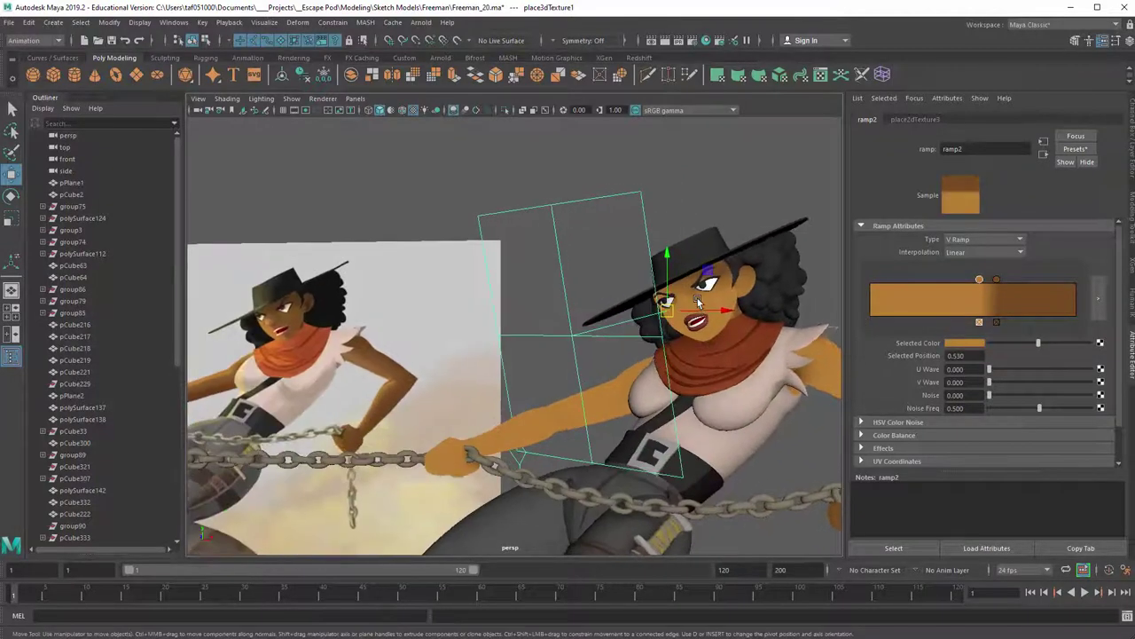
pyautogui.keyDown('alt'); pyautogui.moveTo(662, 305); pyautogui.dragTo(551, 328, button='middle'); pyautogui.keyUp('alt')
pyautogui.keyDown('alt'); pyautogui.moveTo(552, 328); pyautogui.dragTo(615, 284, button='right'); pyautogui.keyUp('alt')
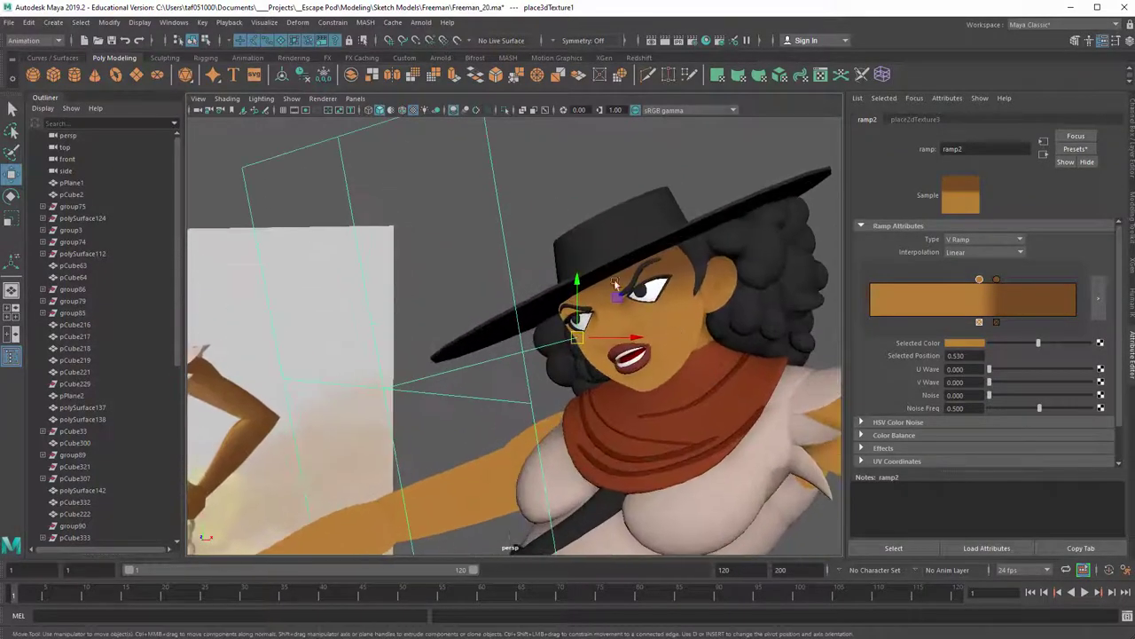
# Change the ramp type to U Ramp and check the light-to-dark split across the character's face
pyautogui.click(1020, 240)
pyautogui.click(981, 264)
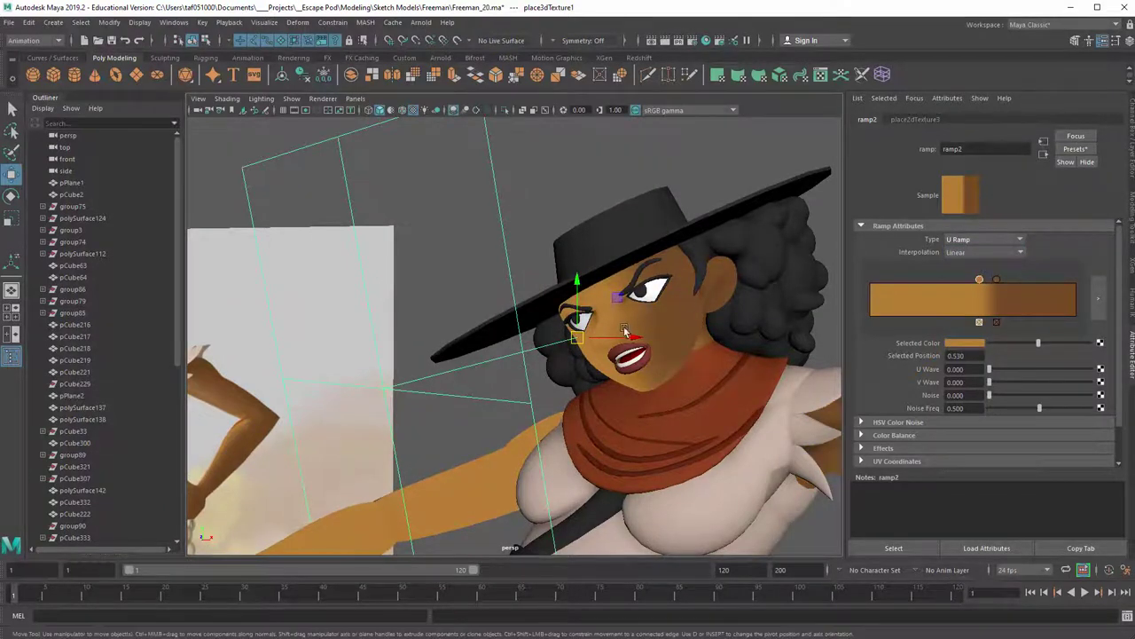
pyautogui.keyDown('alt'); pyautogui.moveTo(645, 310); pyautogui.dragTo(515, 325, button='right'); pyautogui.keyUp('alt')
pyautogui.keyDown('alt'); pyautogui.moveTo(515, 325); pyautogui.dragTo(632, 314); pyautogui.keyUp('alt')
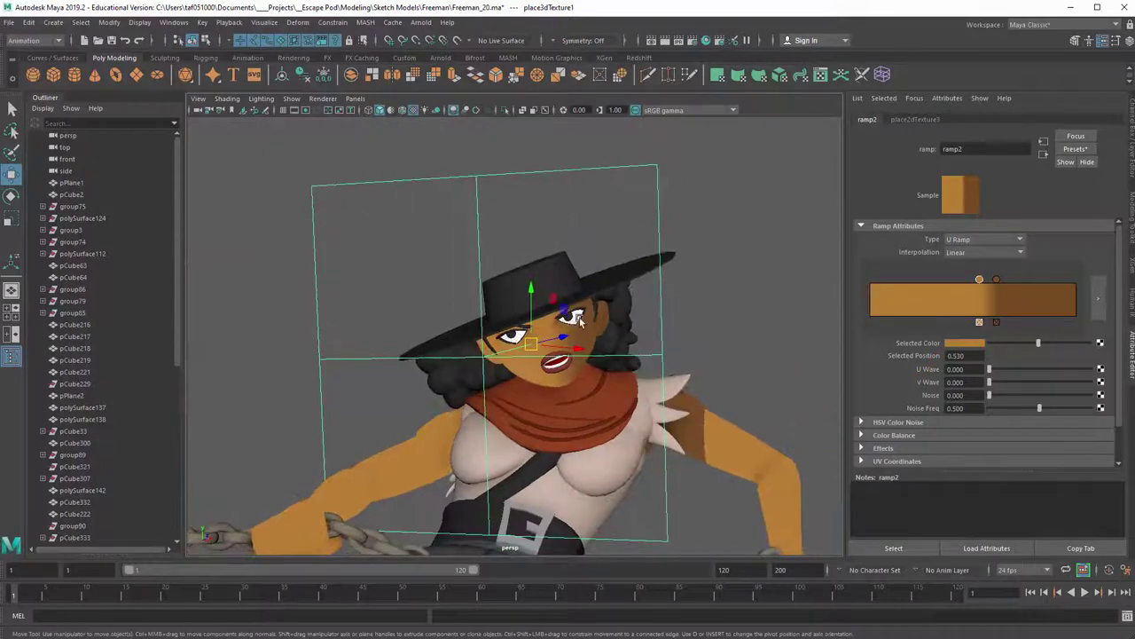
# Shift the ramp's projection placement sideways across the face and set the dark brown color marker at position 0.628
pyautogui.moveTo(536, 342); pyautogui.dragTo(505, 346)
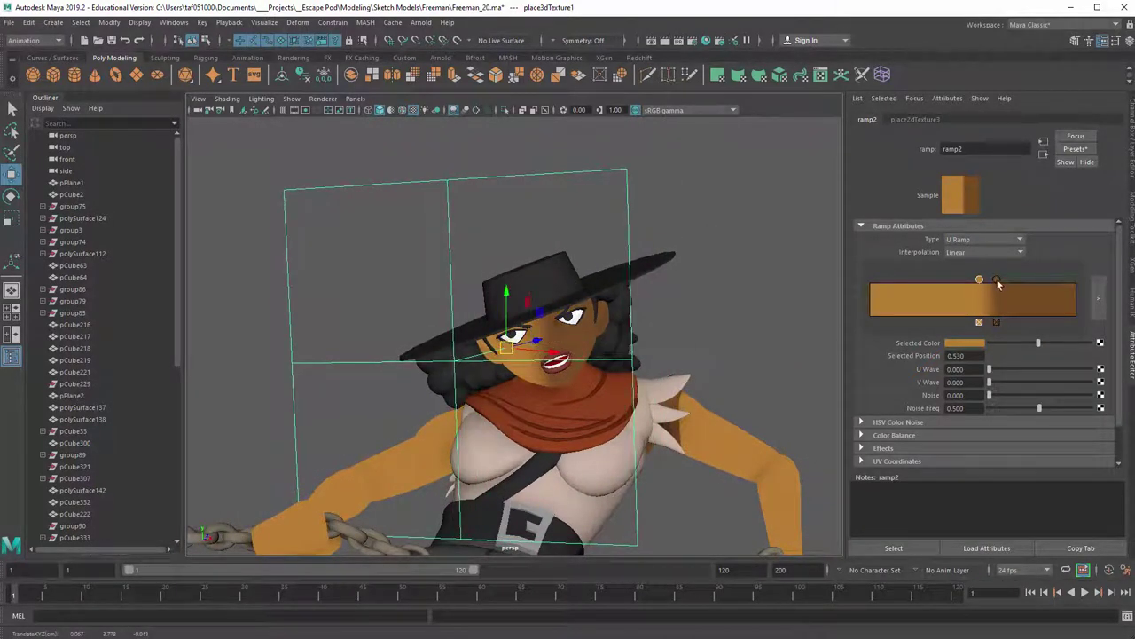
pyautogui.moveTo(997, 282)
pyautogui.mouseDown()
pyautogui.moveTo(1015, 284)
pyautogui.moveTo(1003, 287)
pyautogui.mouseUp()
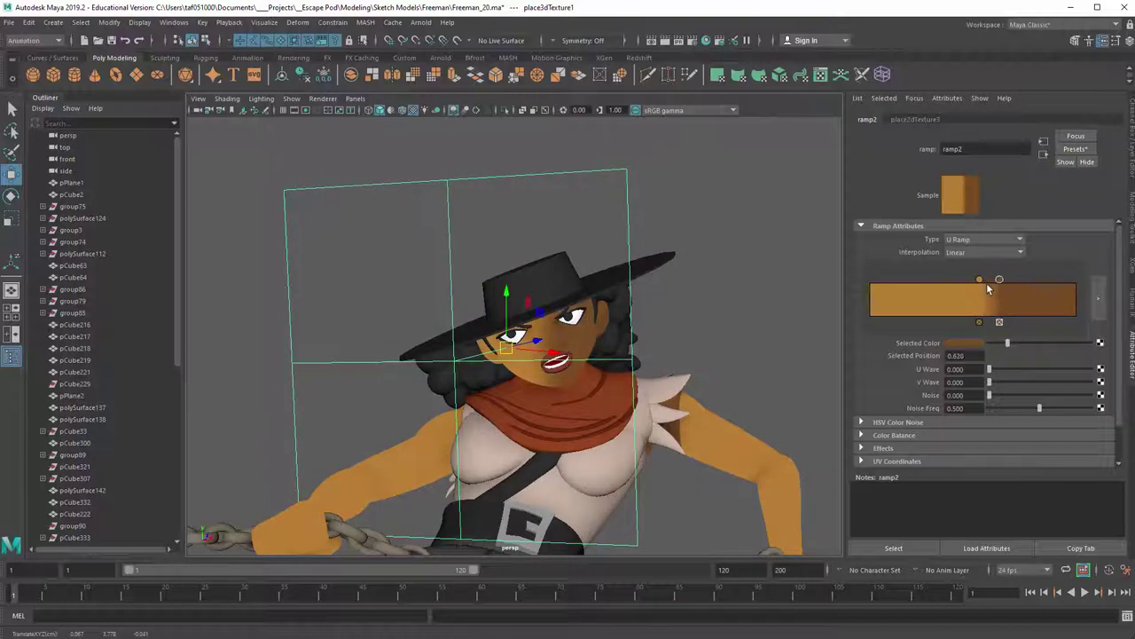
pyautogui.scroll(-1, 575, 336)
pyautogui.keyDown('alt'); pyautogui.moveTo(575, 350); pyautogui.dragTo(549, 279); pyautogui.keyUp('alt')
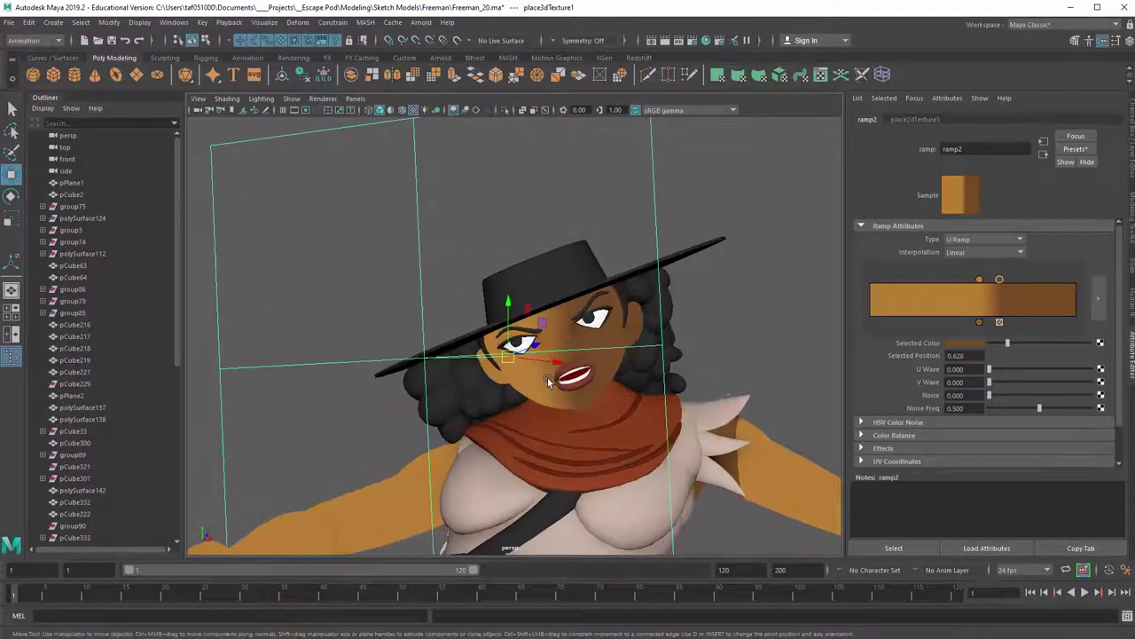
# Tilt the projection placement diagonally to rotation -17.133, -47.582, 39.169 and move it to 0.029, 3.772, -0.050
pyautogui.click(655, 190)
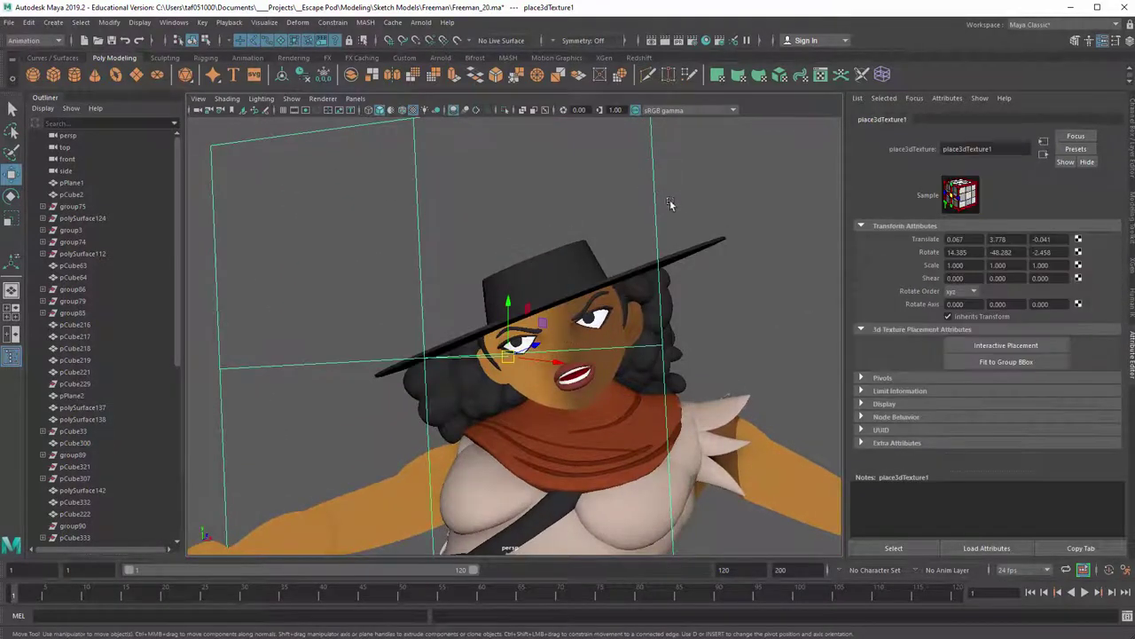
pyautogui.press('e')
pyautogui.moveTo(543, 317); pyautogui.dragTo(519, 291)
pyautogui.press('w')
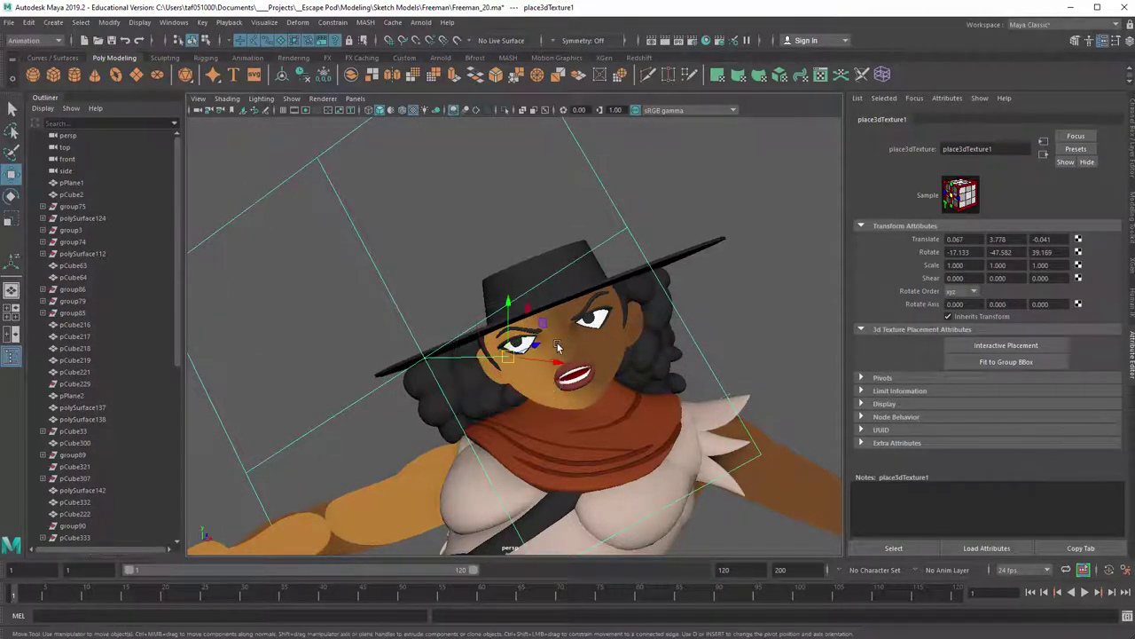
pyautogui.moveTo(512, 359); pyautogui.dragTo(498, 360)
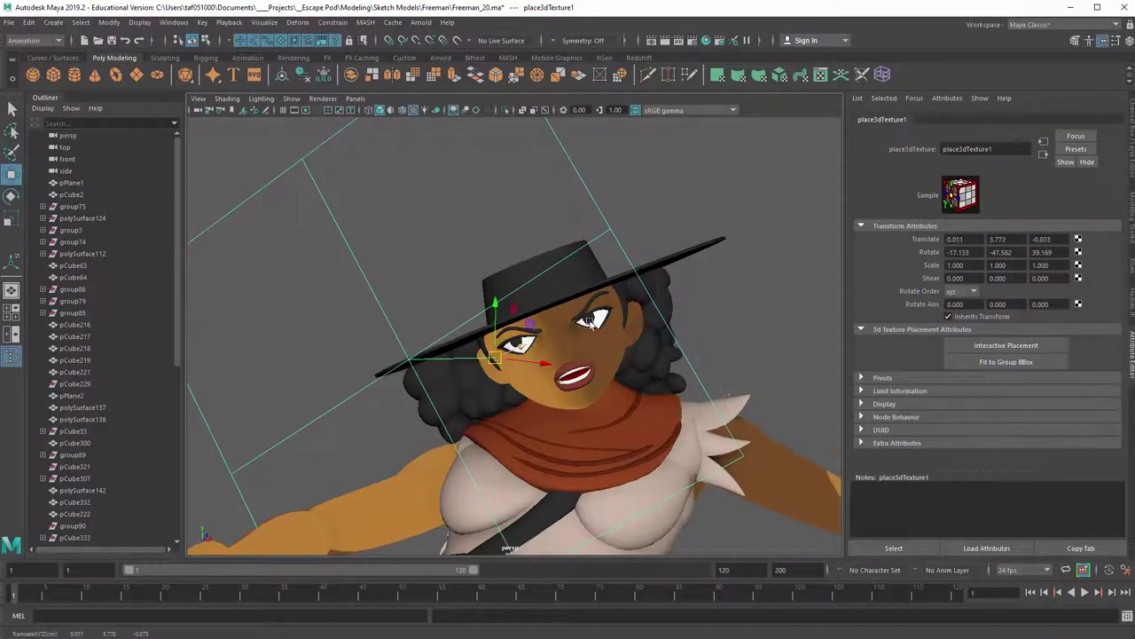
pyautogui.keyDown('alt'); pyautogui.moveTo(605, 366); pyautogui.dragTo(550, 351); pyautogui.keyUp('alt')
pyautogui.moveTo(475, 352); pyautogui.dragTo(480, 352)
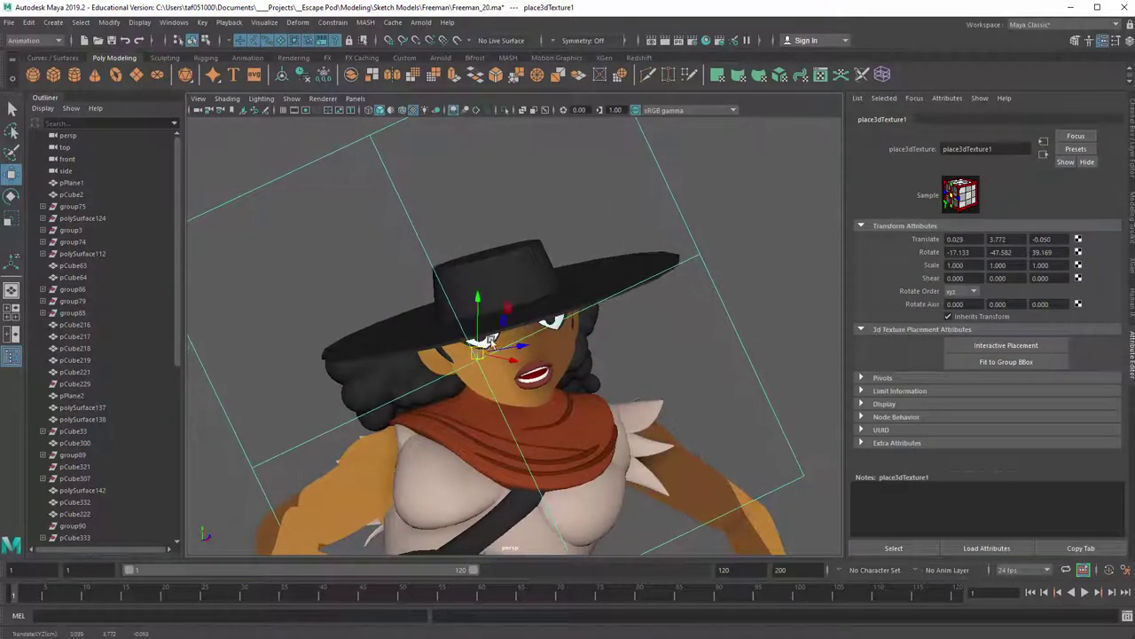
# Refine the projection placement over the face to translation -0.015, 3.853, -0.023 and rotation -16.030, -46.978, 33.636
pyautogui.keyDown('alt'); pyautogui.moveTo(636, 302); pyautogui.dragTo(546, 299); pyautogui.keyUp('alt')
pyautogui.press('e')
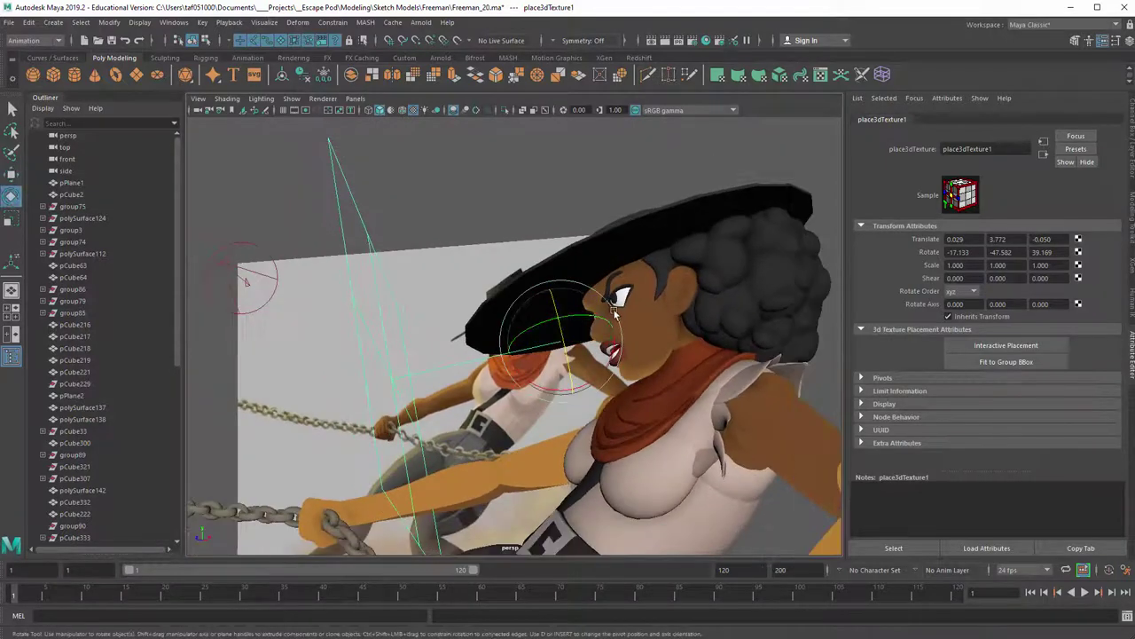
pyautogui.moveTo(613, 311); pyautogui.dragTo(618, 319)
pyautogui.press('w')
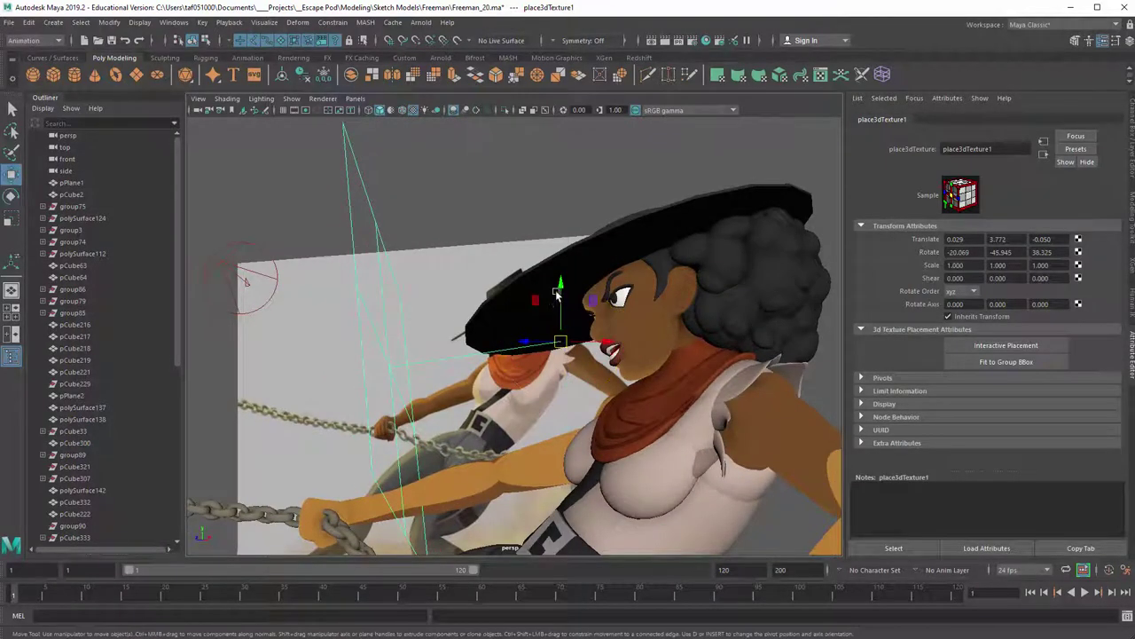
pyautogui.moveTo(561, 286); pyautogui.dragTo(639, 351)
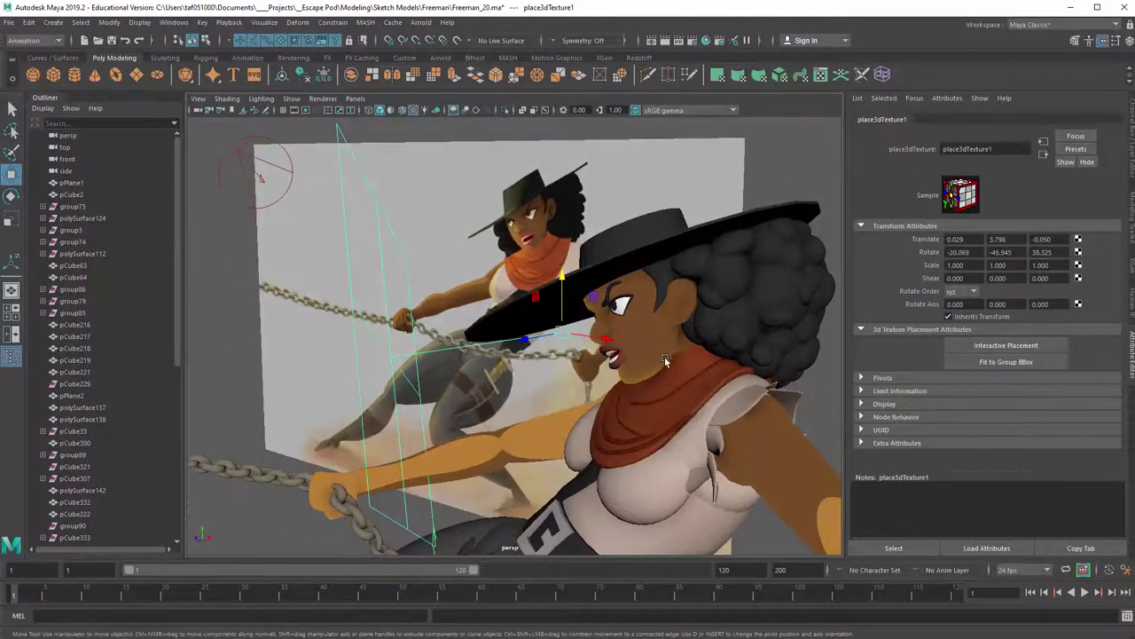
pyautogui.moveTo(567, 327); pyautogui.dragTo(640, 294)
pyautogui.press('e')
pyautogui.moveTo(546, 298); pyautogui.dragTo(541, 337)
pyautogui.keyDown('alt'); pyautogui.moveTo(540, 337); pyautogui.dragTo(651, 348, button='right'); pyautogui.keyUp('alt')
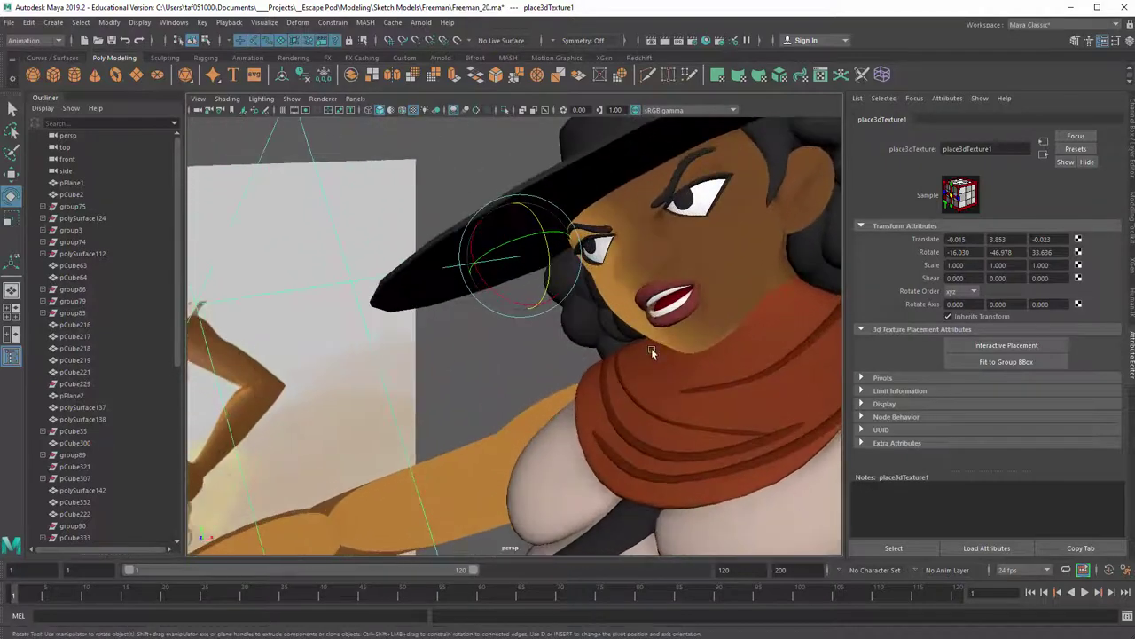
pyautogui.keyDown('alt'); pyautogui.moveTo(651, 348); pyautogui.dragTo(617, 328); pyautogui.keyUp('alt')
pyautogui.keyDown('alt'); pyautogui.moveTo(584, 327); pyautogui.dragTo(973, 286); pyautogui.keyUp('alt')
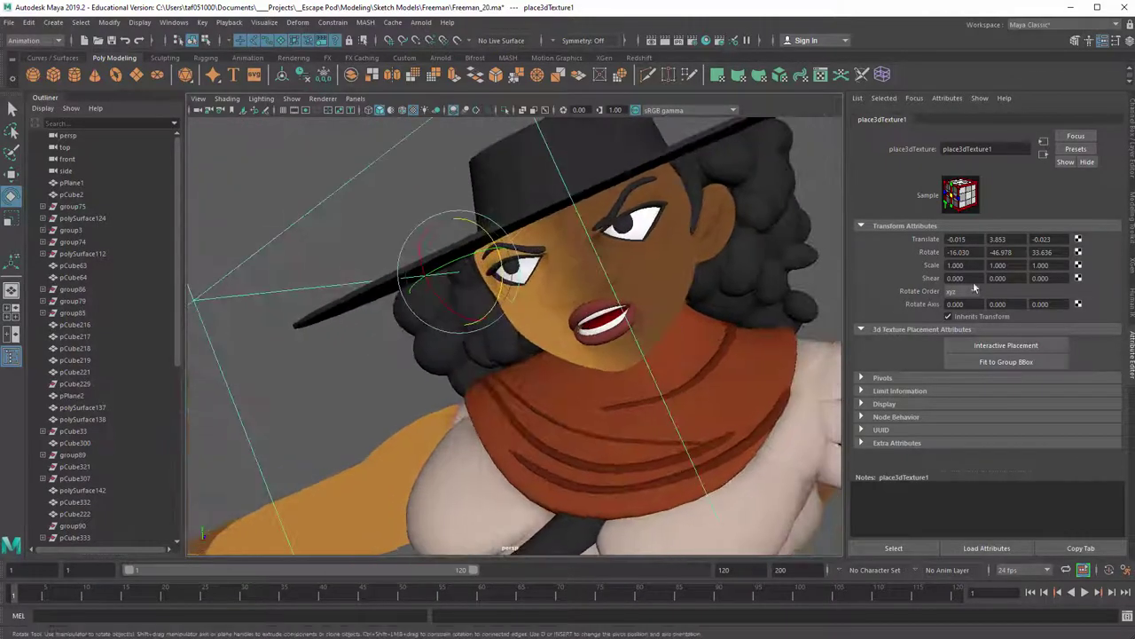
# Add a third color marker to the skin ramp at position 0.401, colored a brighter, less saturated peach
pyautogui.click(1045, 155)
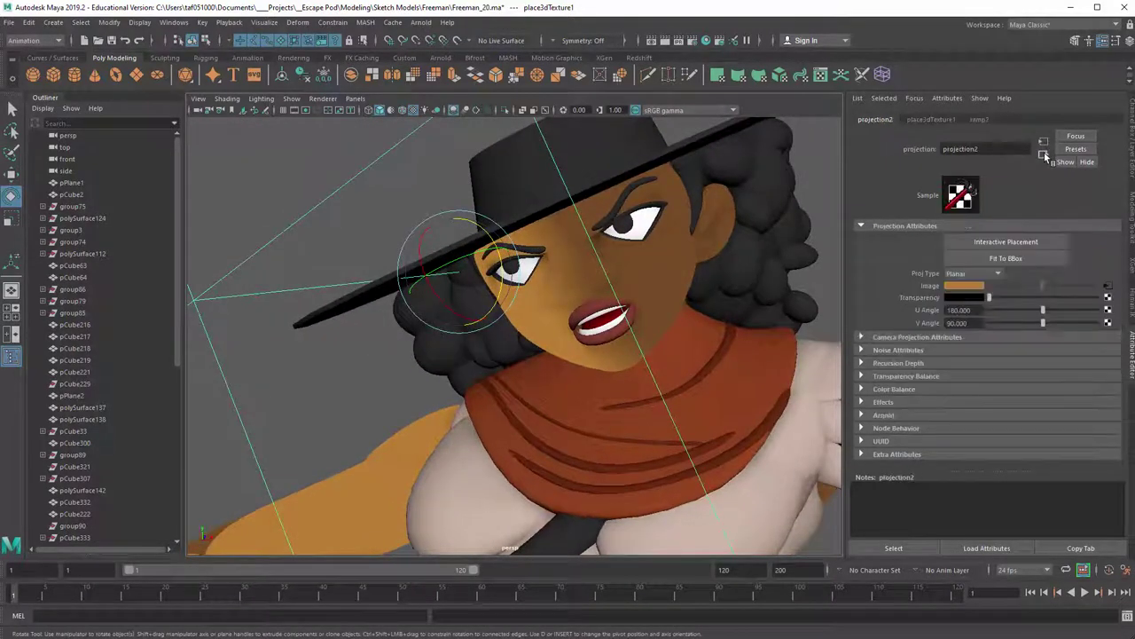
pyautogui.click(1108, 286)
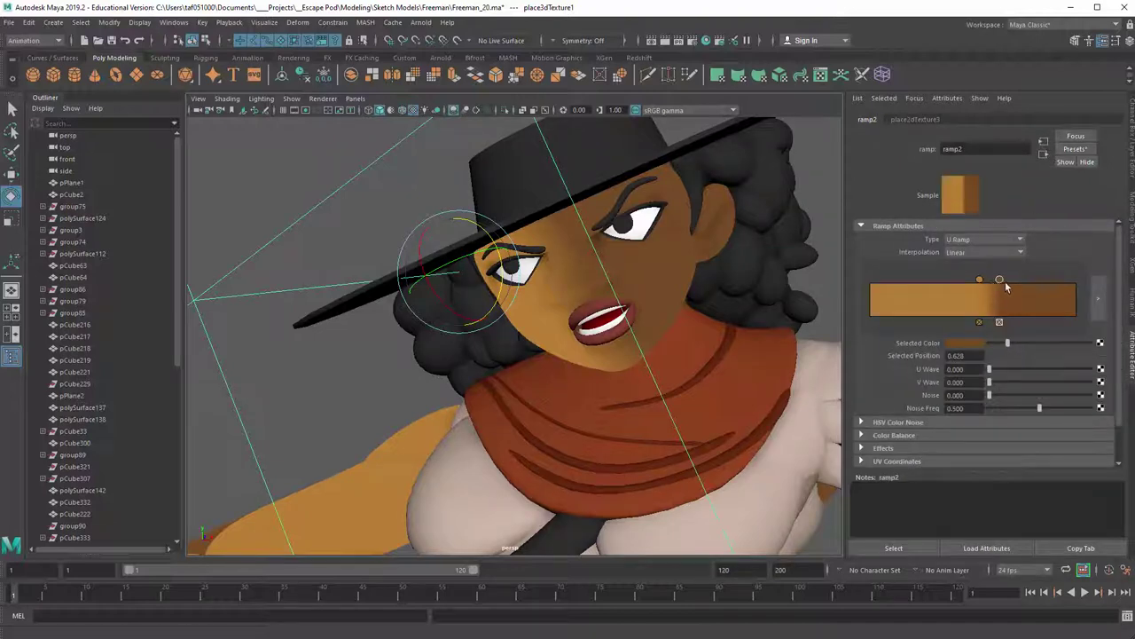
pyautogui.moveTo(1055, 299); pyautogui.dragTo(963, 291)
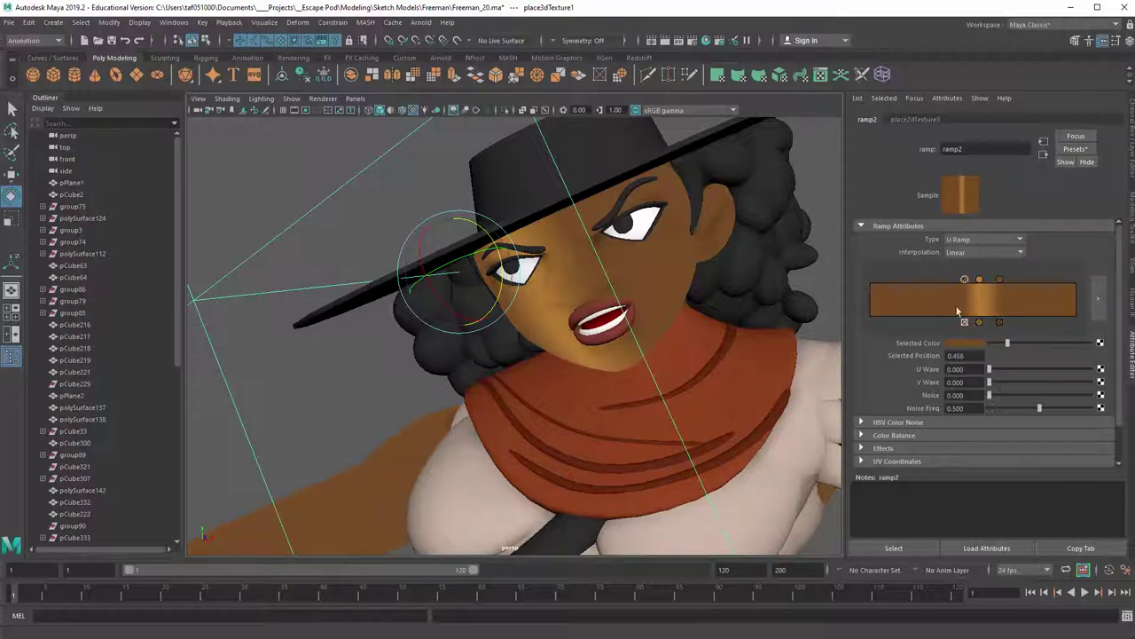
pyautogui.click(964, 322)
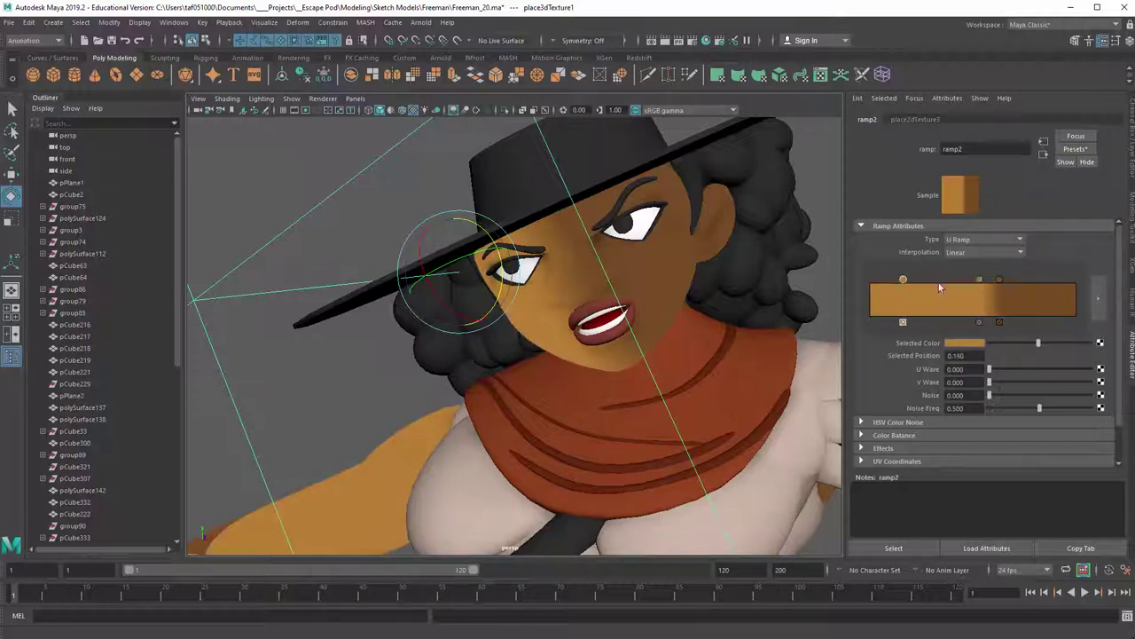
pyautogui.moveTo(1042, 346); pyautogui.dragTo(1081, 344)
pyautogui.click(980, 345)
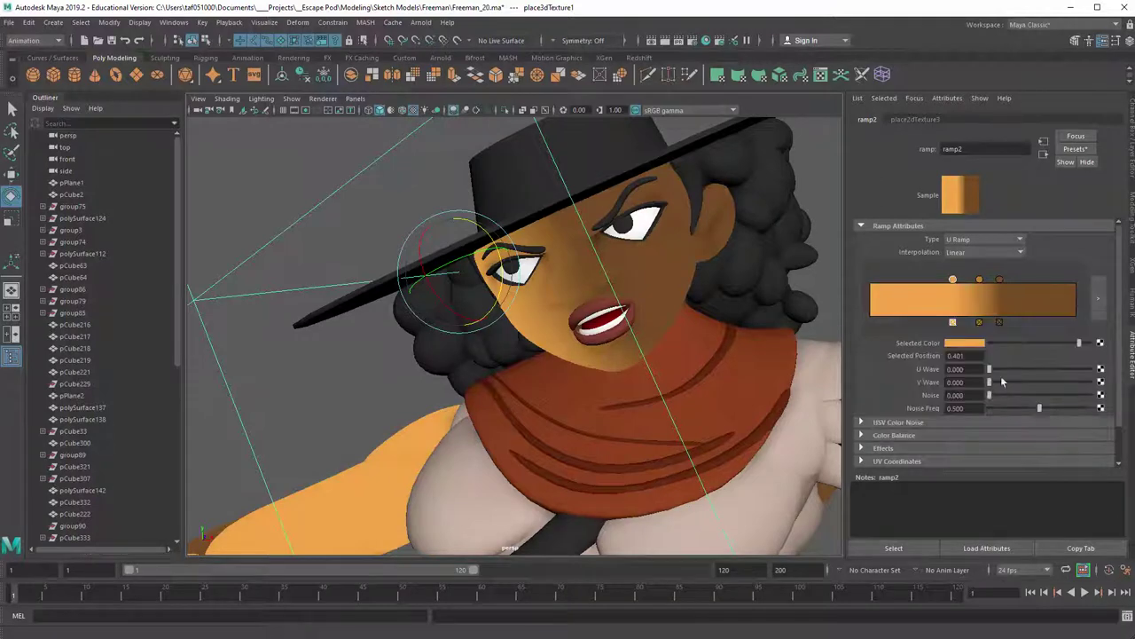
pyautogui.click(974, 346)
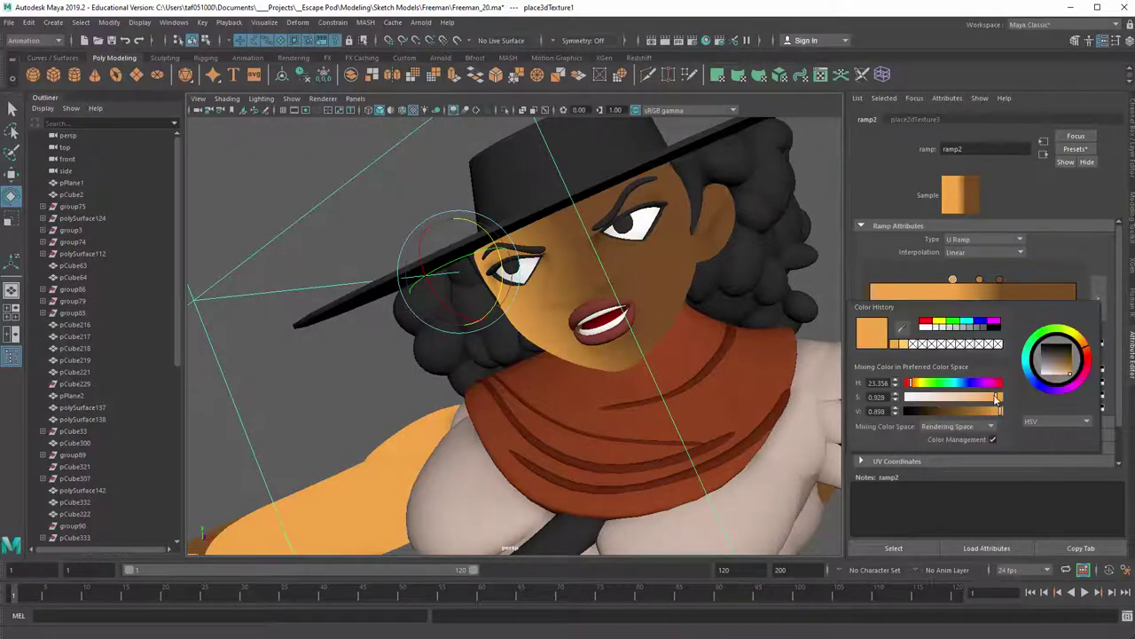
pyautogui.moveTo(989, 399); pyautogui.dragTo(981, 400)
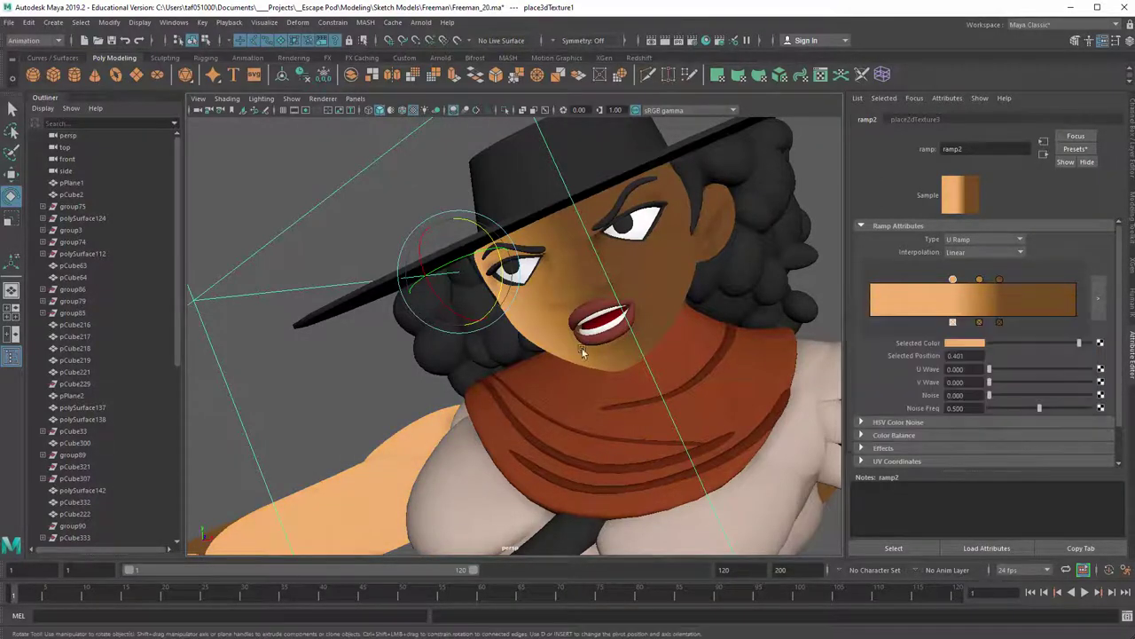
# Deselect the projection placement and examine the skin's light and shadow on the face and arms next to the reference painting
pyautogui.keyDown('alt'); pyautogui.moveTo(539, 320); pyautogui.dragTo(555, 298); pyautogui.keyUp('alt')
pyautogui.click(205, 41)
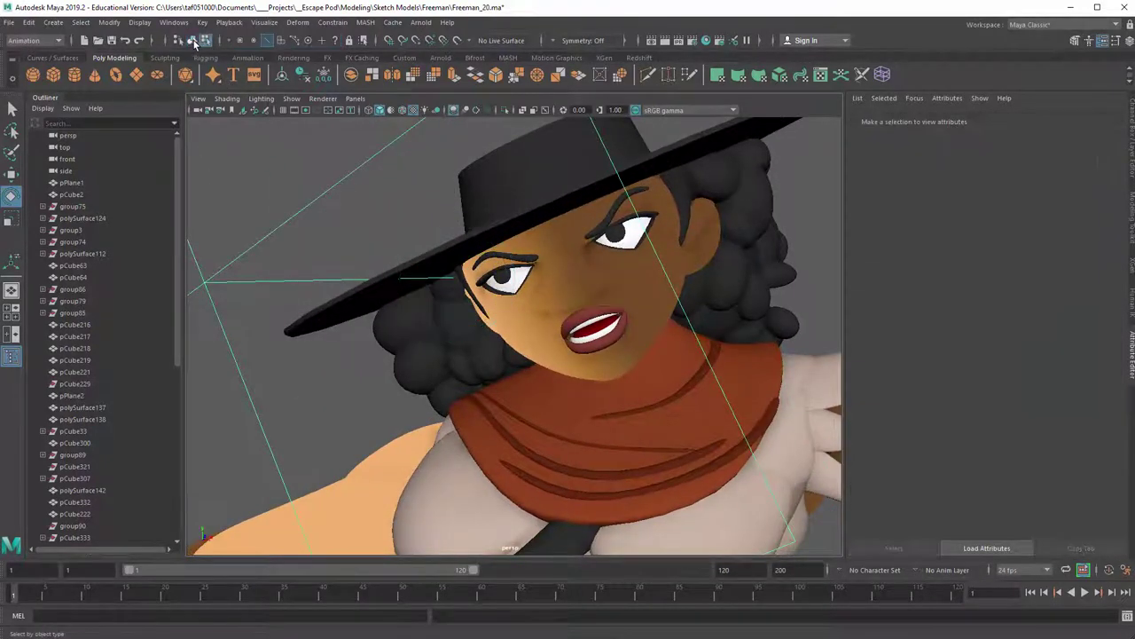
pyautogui.click(192, 41)
pyautogui.click(12, 108)
pyautogui.click(243, 131)
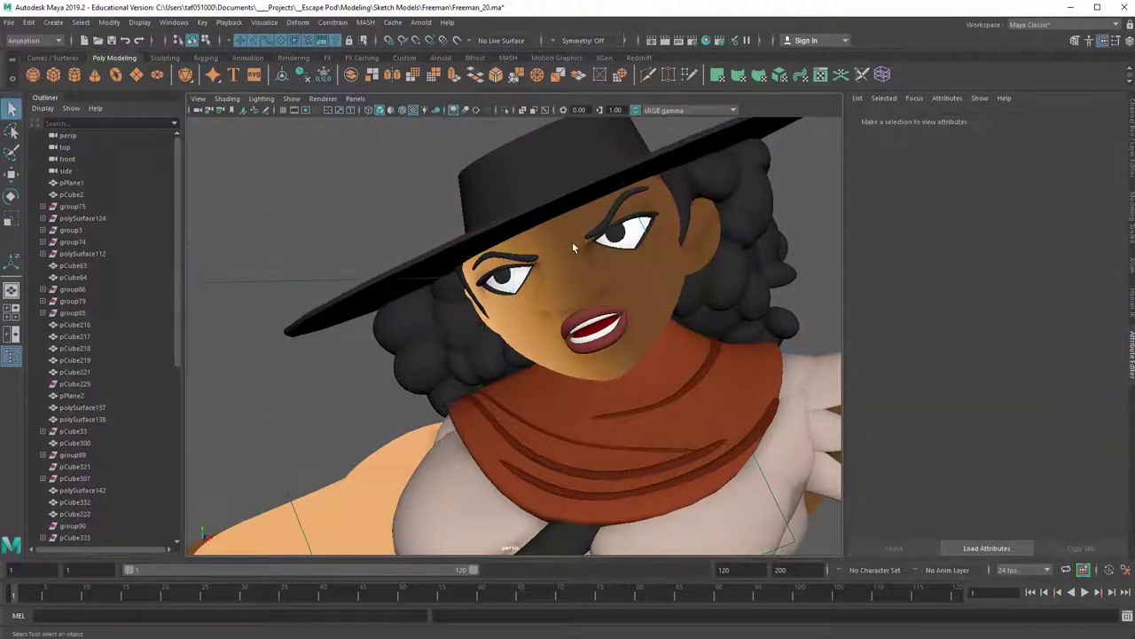
pyautogui.keyDown('alt'); pyautogui.moveTo(572, 241); pyautogui.dragTo(338, 259, button='right'); pyautogui.keyUp('alt')
pyautogui.keyDown('alt'); pyautogui.moveTo(532, 272); pyautogui.dragTo(523, 278); pyautogui.keyUp('alt')
pyautogui.keyDown('alt'); pyautogui.moveTo(523, 278); pyautogui.dragTo(456, 256, button='right'); pyautogui.keyUp('alt')
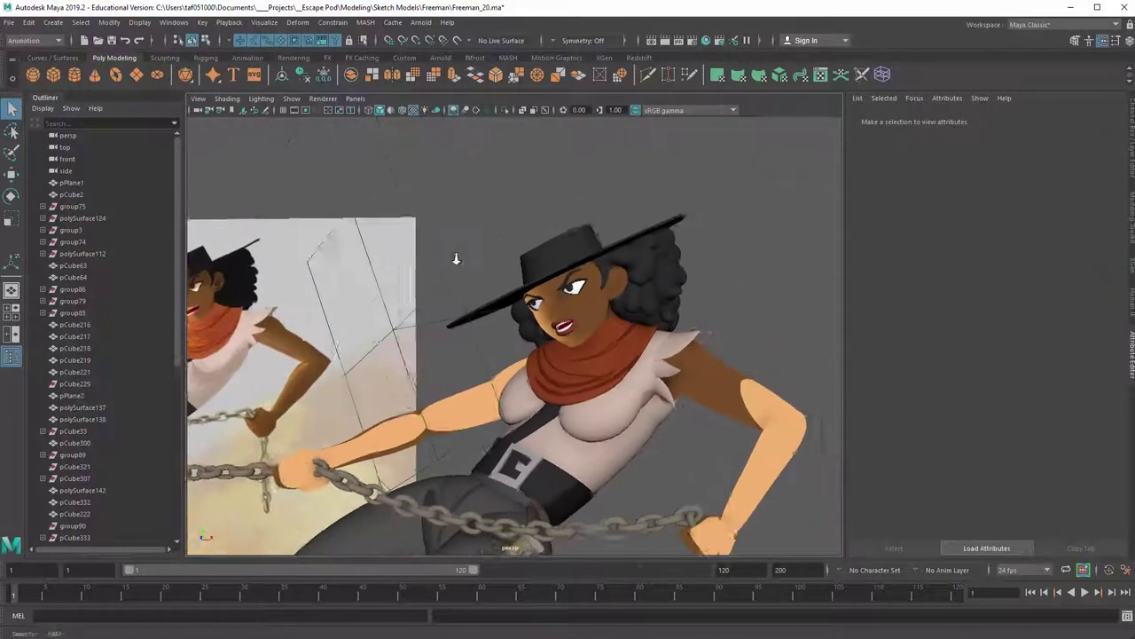
pyautogui.keyDown('alt'); pyautogui.moveTo(456, 256); pyautogui.dragTo(427, 312); pyautogui.keyUp('alt')
pyautogui.keyDown('alt'); pyautogui.moveTo(527, 353); pyautogui.dragTo(541, 309); pyautogui.keyUp('alt')
pyautogui.keyDown('alt'); pyautogui.moveTo(665, 338); pyautogui.dragTo(601, 307); pyautogui.keyUp('alt')
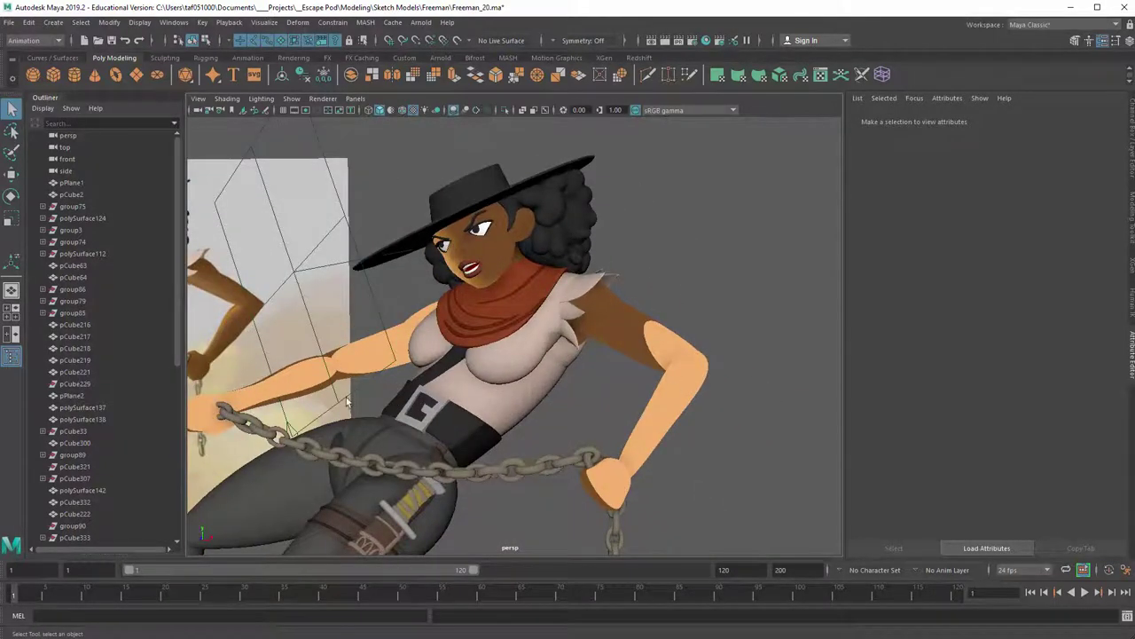
pyautogui.keyDown('alt'); pyautogui.moveTo(351, 401); pyautogui.dragTo(438, 325); pyautogui.keyUp('alt')
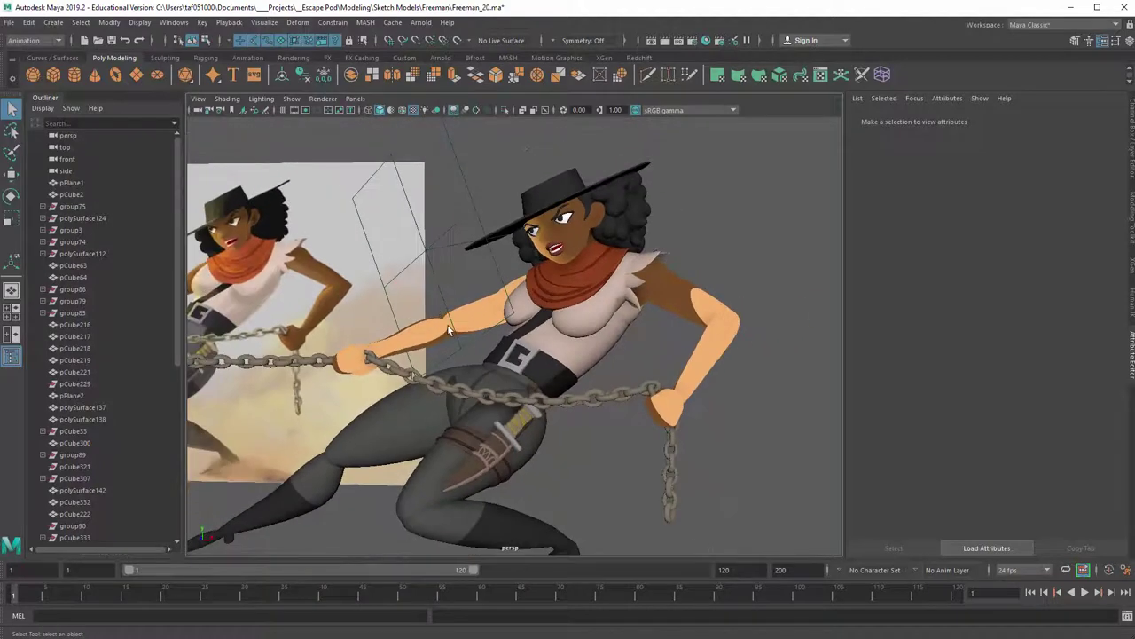
pyautogui.moveTo(444, 134); pyautogui.dragTo(480, 157)
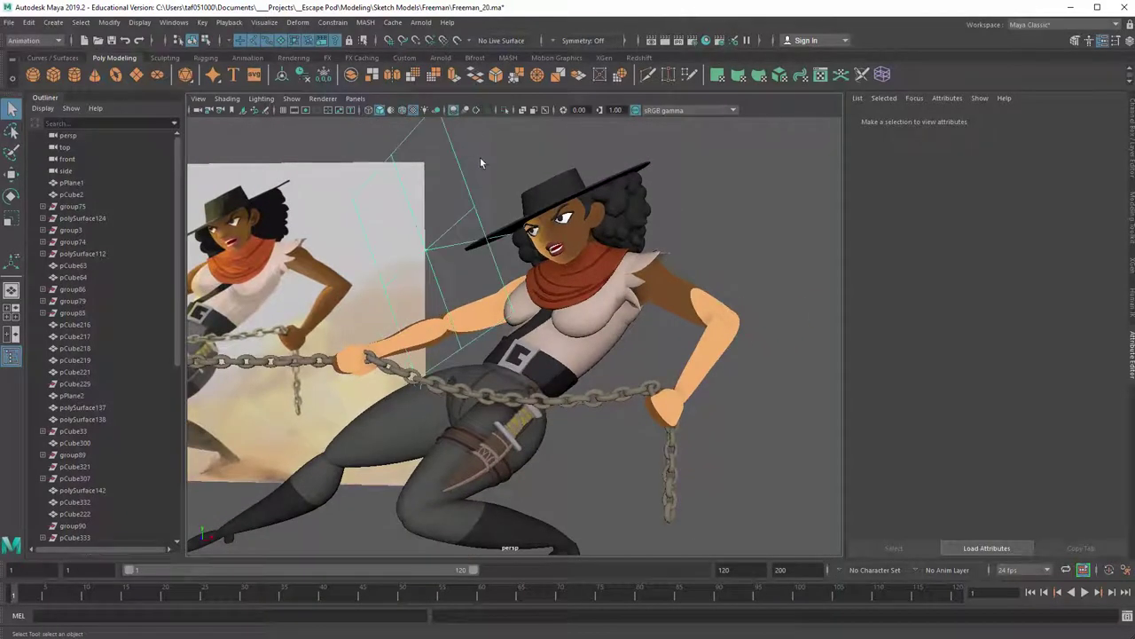
pyautogui.keyDown('alt'); pyautogui.moveTo(540, 271); pyautogui.dragTo(609, 299, button='right'); pyautogui.keyUp('alt')
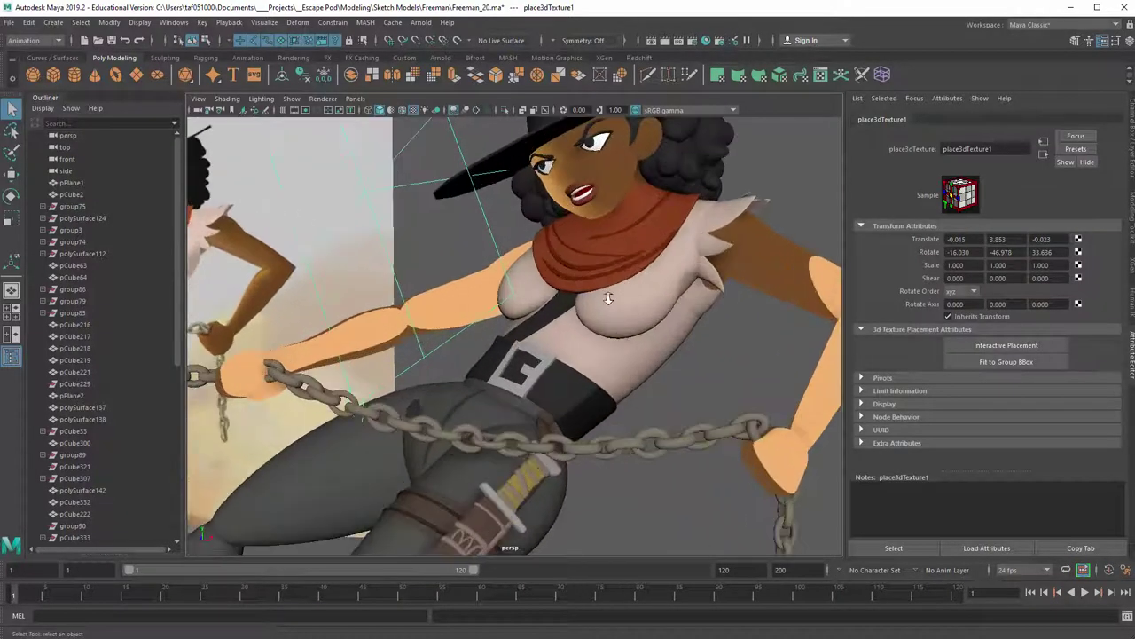
# Assign a new Lambert material to the shirt's midriff mesh and name it Test
pyautogui.click(635, 352)
pyautogui.keyDown('alt'); pyautogui.moveTo(651, 350); pyautogui.dragTo(474, 316, button='middle'); pyautogui.keyUp('alt')
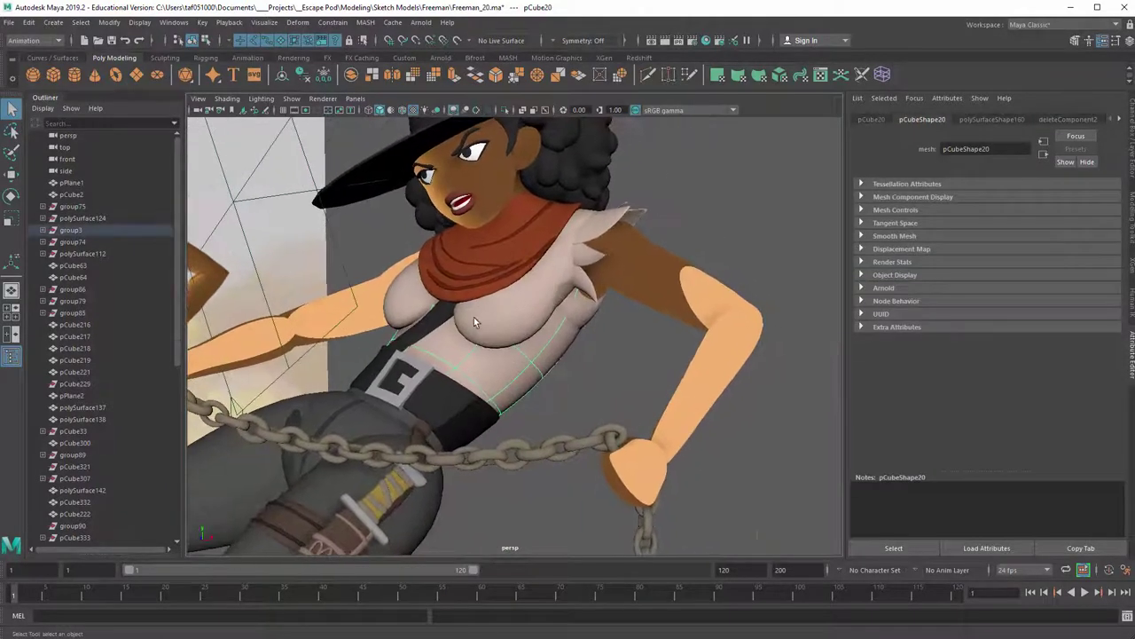
pyautogui.keyDown('alt'); pyautogui.moveTo(584, 285); pyautogui.dragTo(573, 312, button='right'); pyautogui.keyUp('alt')
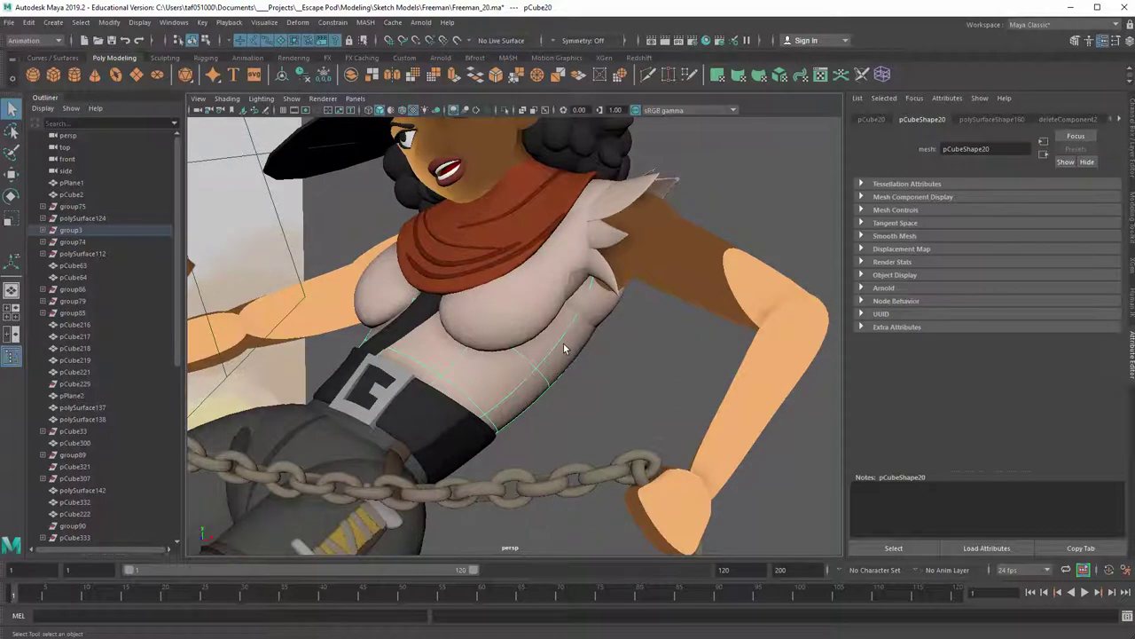
pyautogui.rightClick(564, 345)
pyautogui.moveTo(564, 345); pyautogui.dragTo(569, 589, button='right')
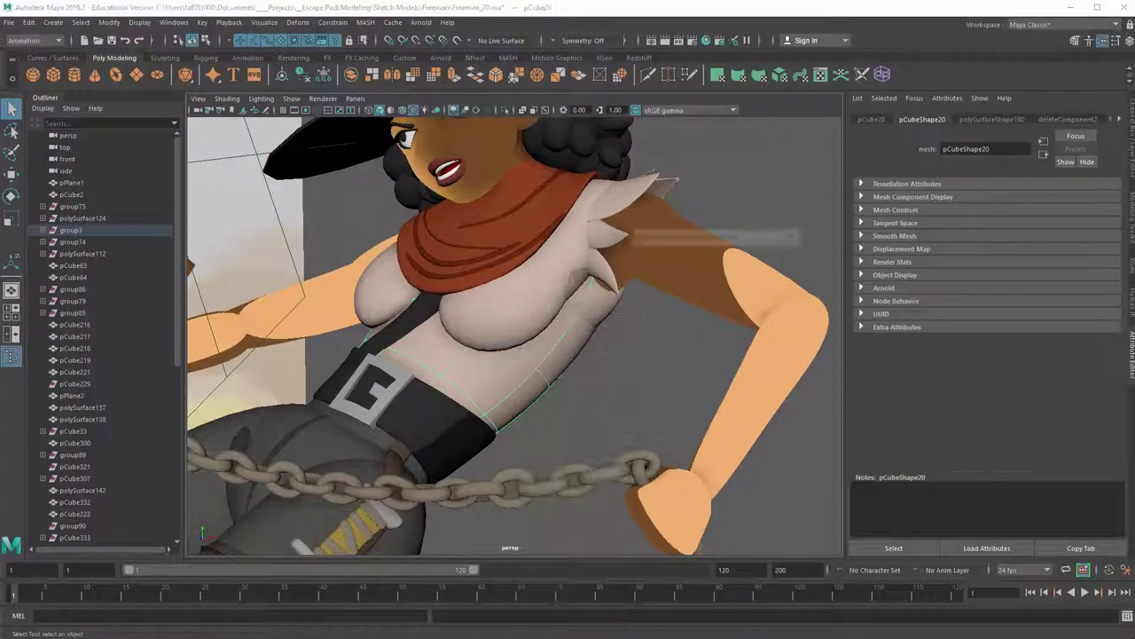
pyautogui.click(721, 299)
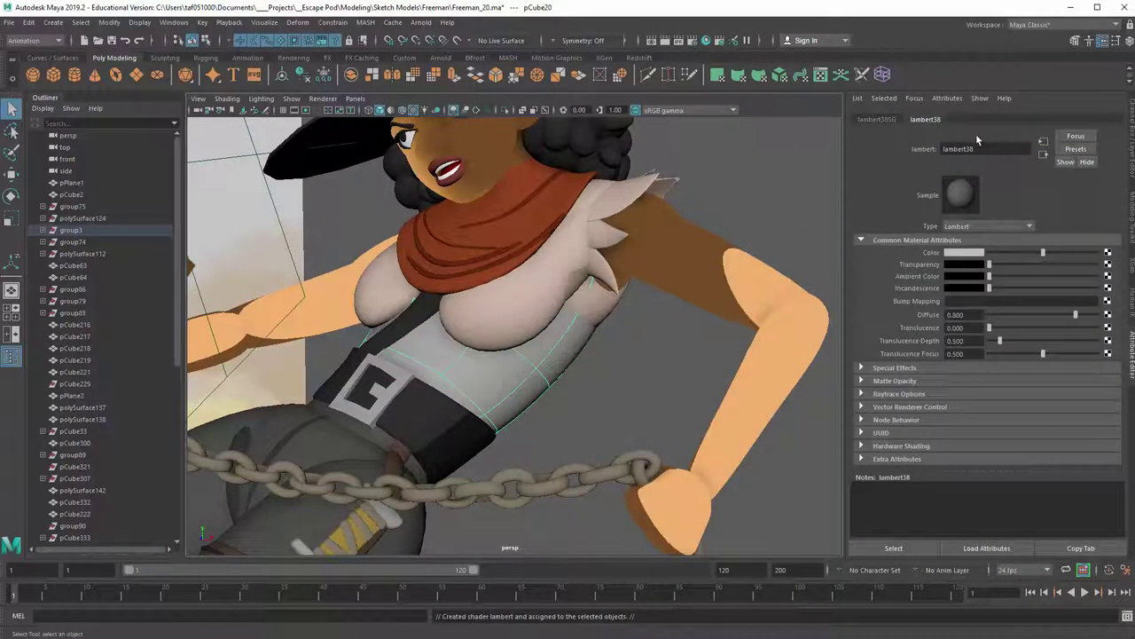
pyautogui.doubleClick(958, 149)
pyautogui.write('Test')
pyautogui.press('Return')
# Connect a Ramp texture as a projection to the Test material's color and set the projection type to Spherical
pyautogui.click(1108, 253)
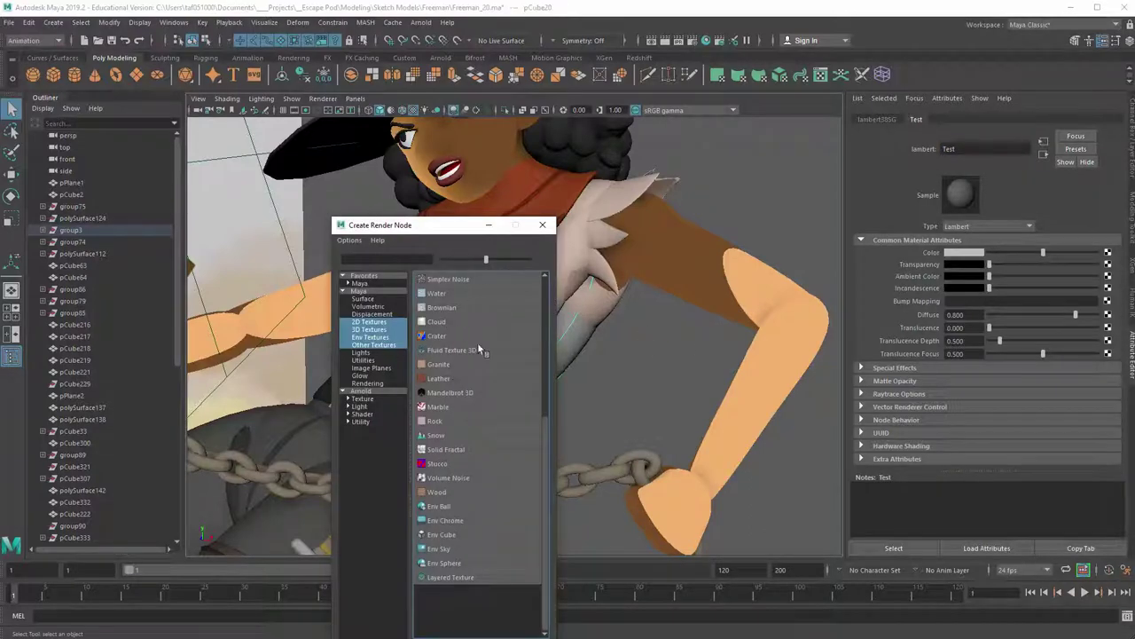
pyautogui.scroll(3, 468, 437)
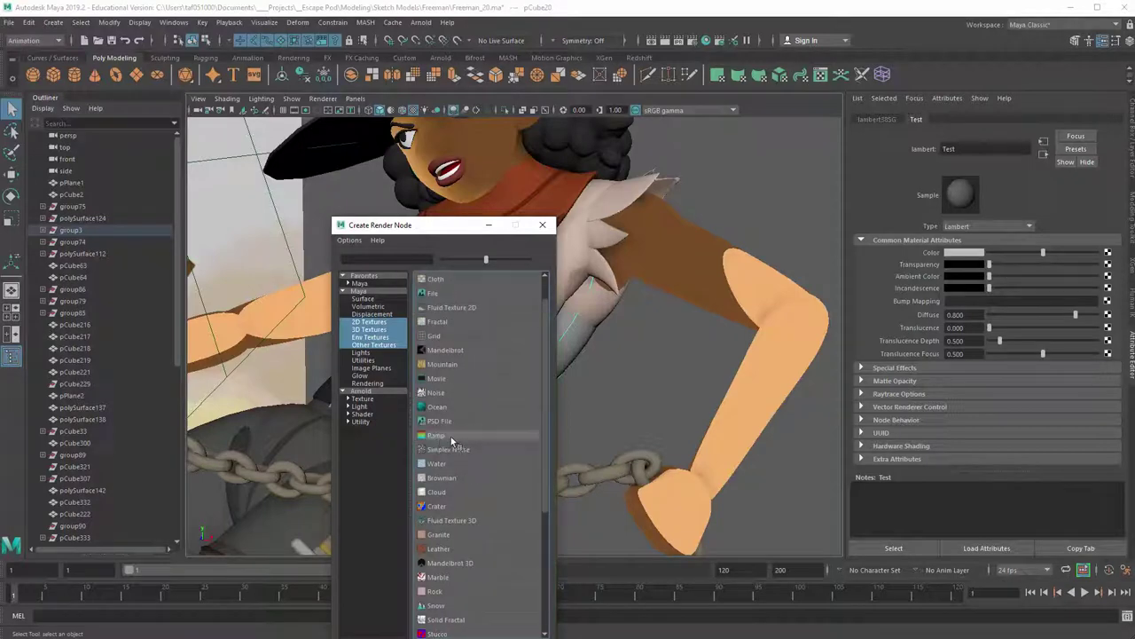
pyautogui.rightClick(454, 437)
pyautogui.click(495, 466)
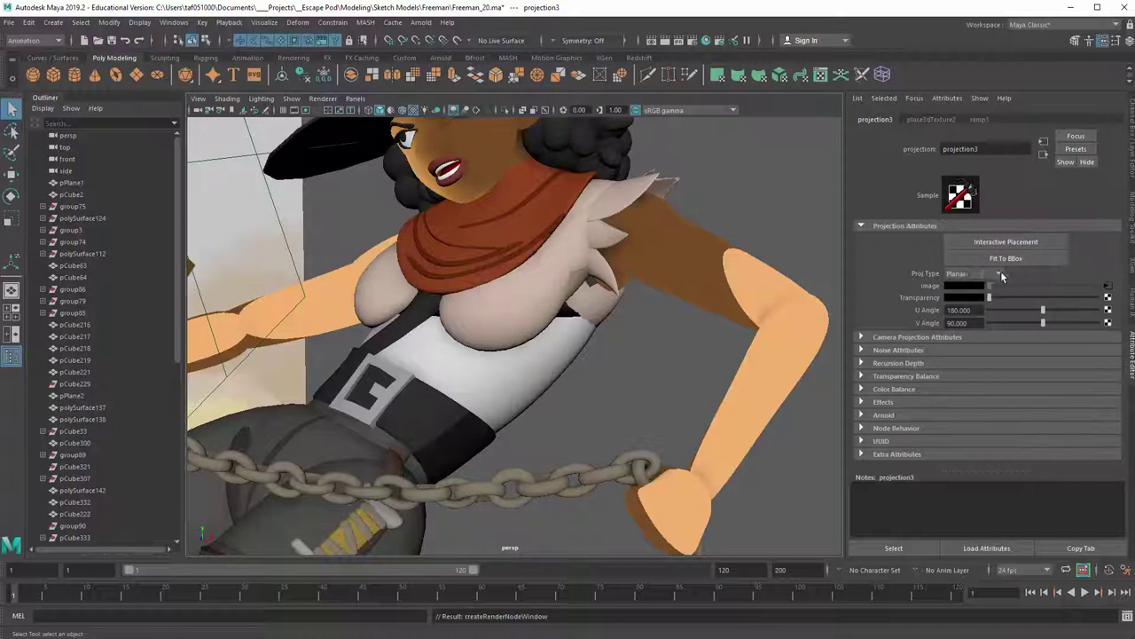
pyautogui.click(1000, 275)
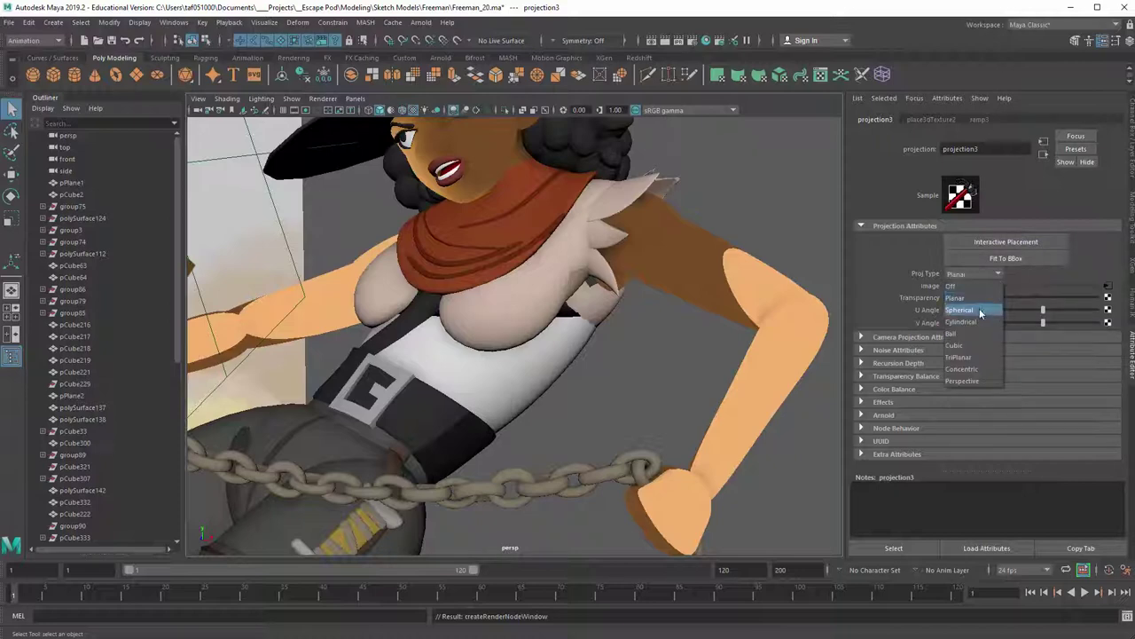
pyautogui.click(959, 310)
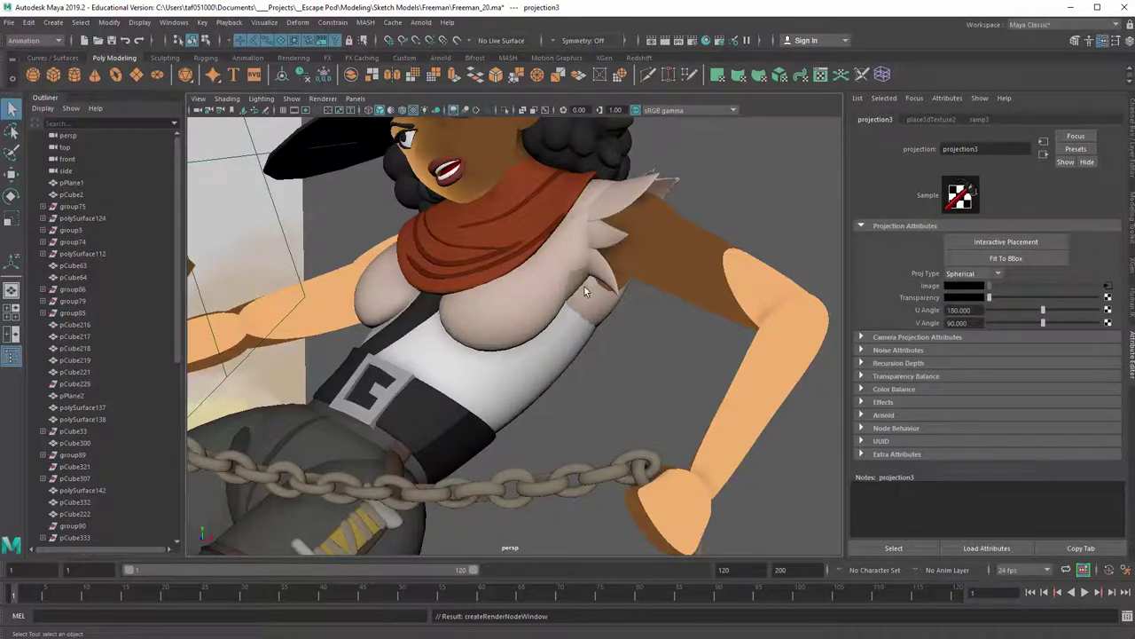
# Select the midriff's spherical projection placement and fit it to the group bounding box
pyautogui.scroll(-5, 337, 379)
pyautogui.keyDown('alt'); pyautogui.moveTo(337, 379); pyautogui.dragTo(396, 259, button='middle'); pyautogui.keyUp('alt')
pyautogui.click(517, 468)
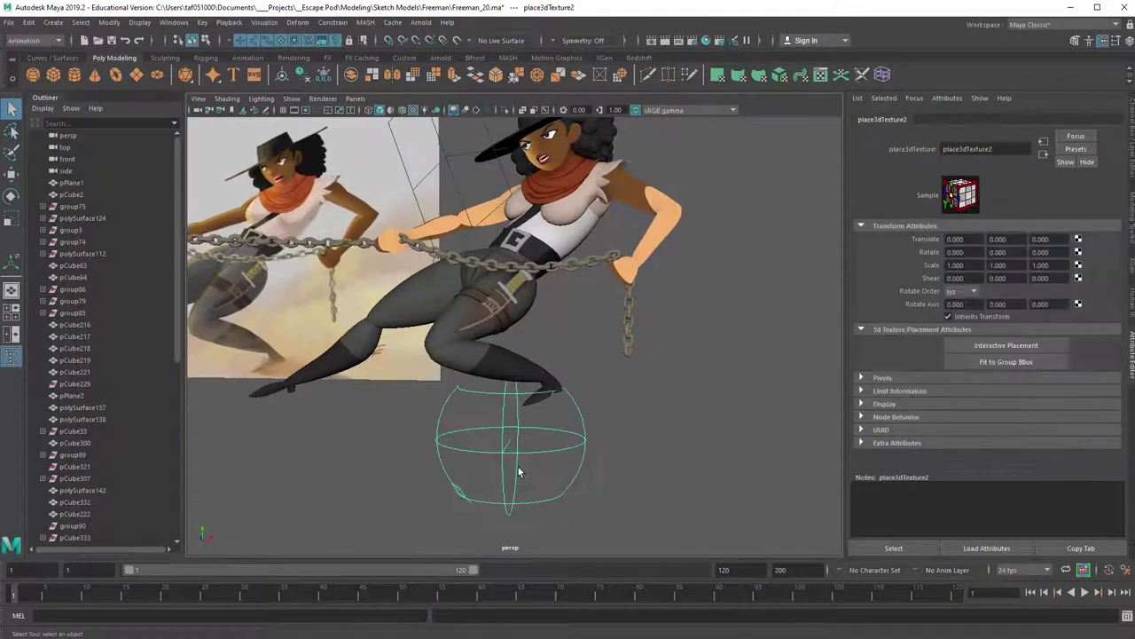
pyautogui.press('w')
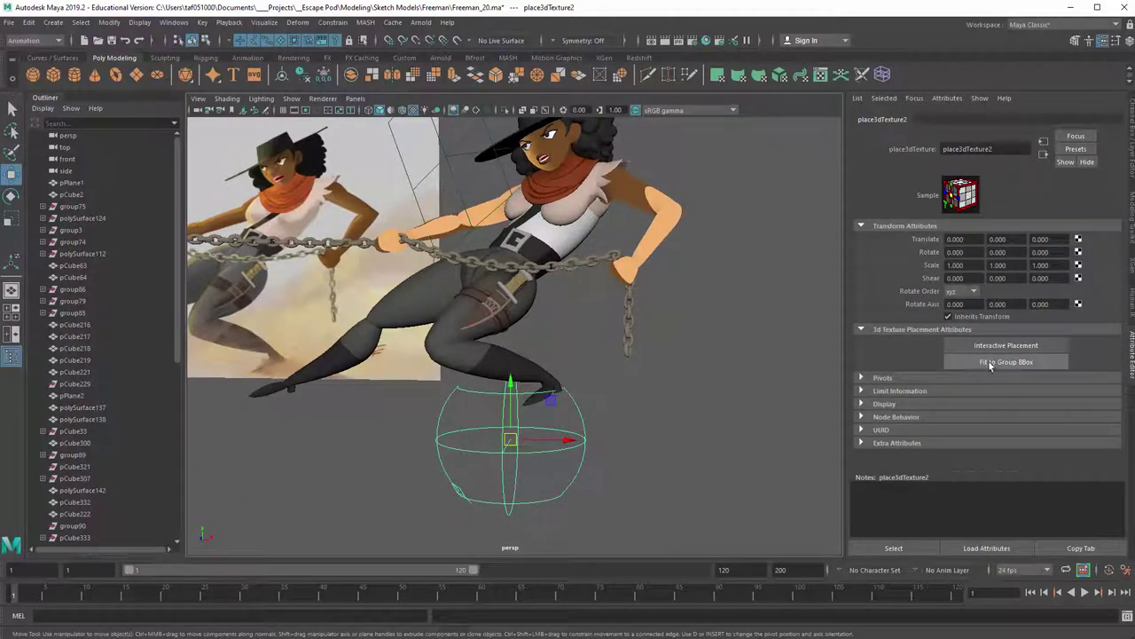
pyautogui.click(990, 363)
pyautogui.scroll(1, 555, 290)
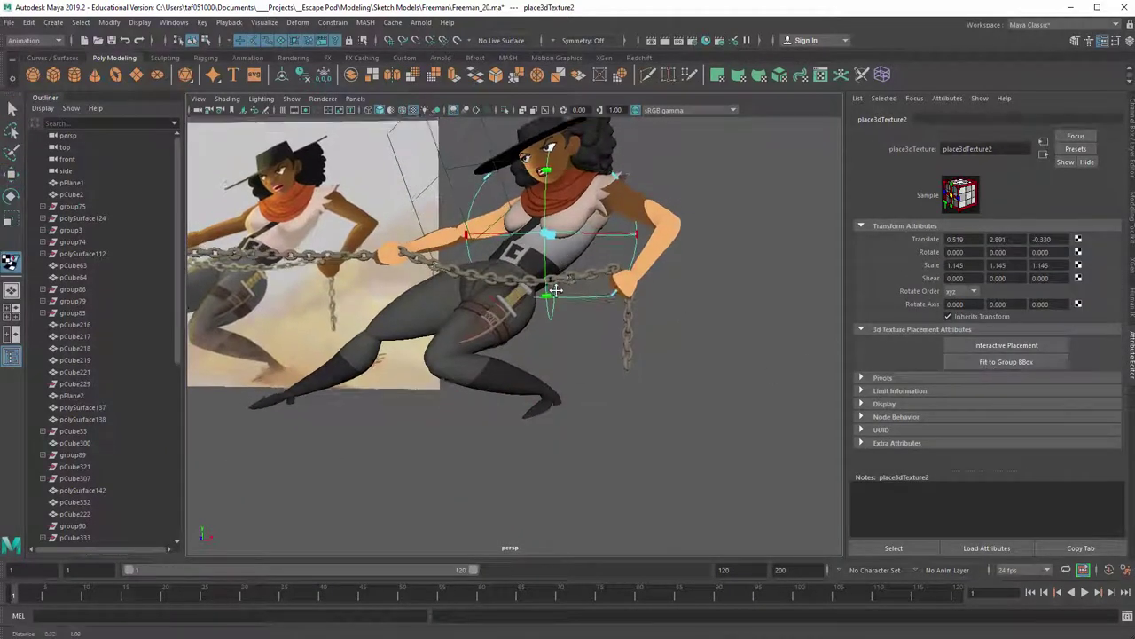
# Rotate the spherical placement around the torso to about -31, -43.1, 0 degrees
pyautogui.scroll(5, 555, 291)
pyautogui.keyDown('alt'); pyautogui.moveTo(554, 290); pyautogui.dragTo(673, 281); pyautogui.keyUp('alt')
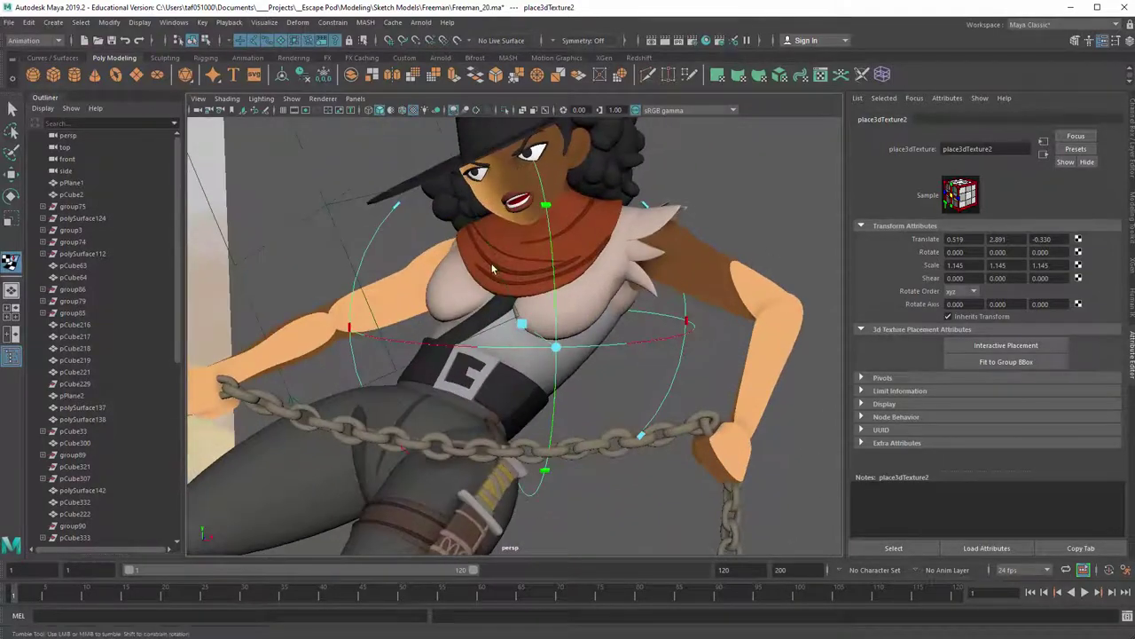
pyautogui.keyDown('alt'); pyautogui.moveTo(493, 269); pyautogui.dragTo(552, 273); pyautogui.keyUp('alt')
pyautogui.press('e')
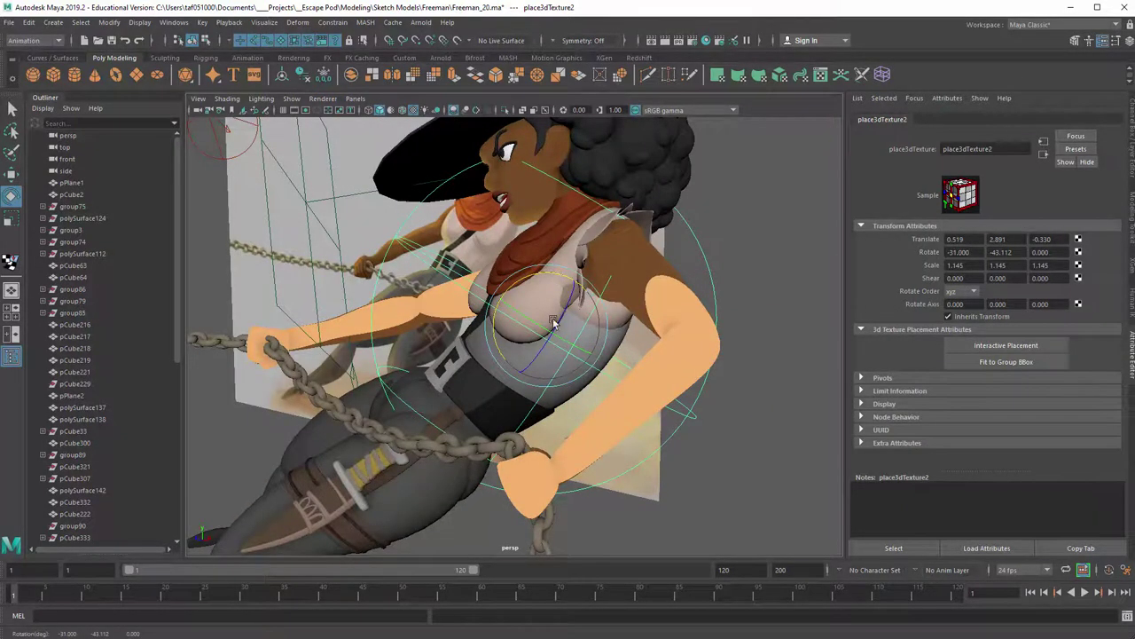
pyautogui.keyDown('alt'); pyautogui.moveTo(554, 323); pyautogui.dragTo(488, 320); pyautogui.keyUp('alt')
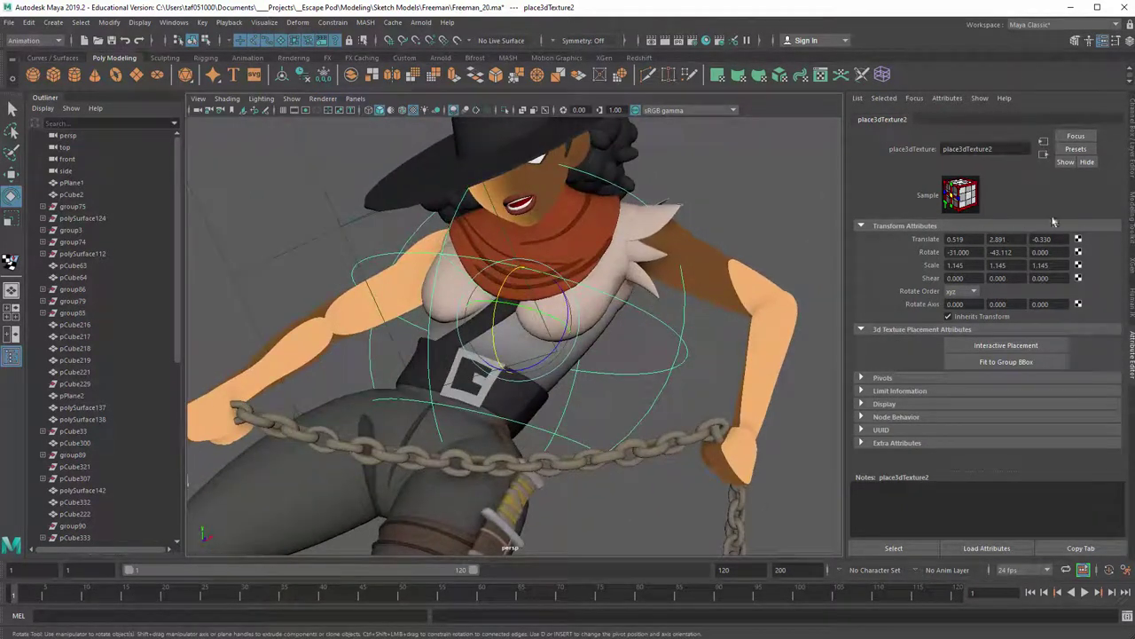
# Set the projection ramp's black marker to 0.332 and white marker to 0.536, and change the ramp type to U Ramp
pyautogui.click(1044, 154)
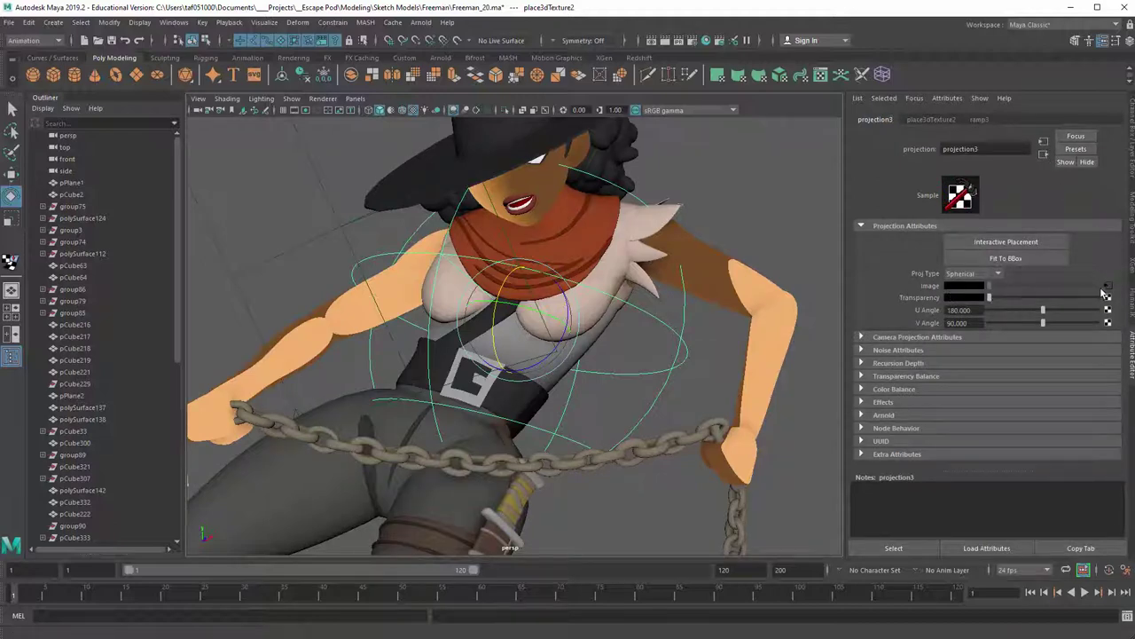
pyautogui.click(1108, 288)
pyautogui.moveTo(871, 280); pyautogui.dragTo(939, 280)
pyautogui.moveTo(1076, 280); pyautogui.dragTo(981, 281)
pyautogui.click(1020, 241)
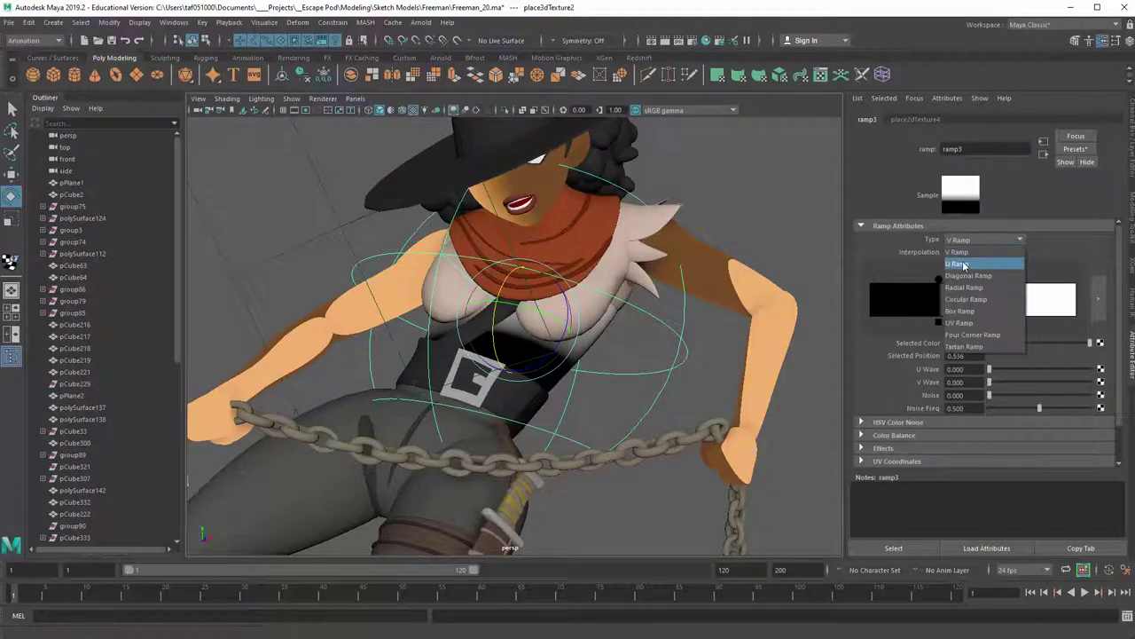
pyautogui.click(965, 264)
# Try the Circular Ramp type and rotate the spherical placement across the midriff
pyautogui.click(1021, 240)
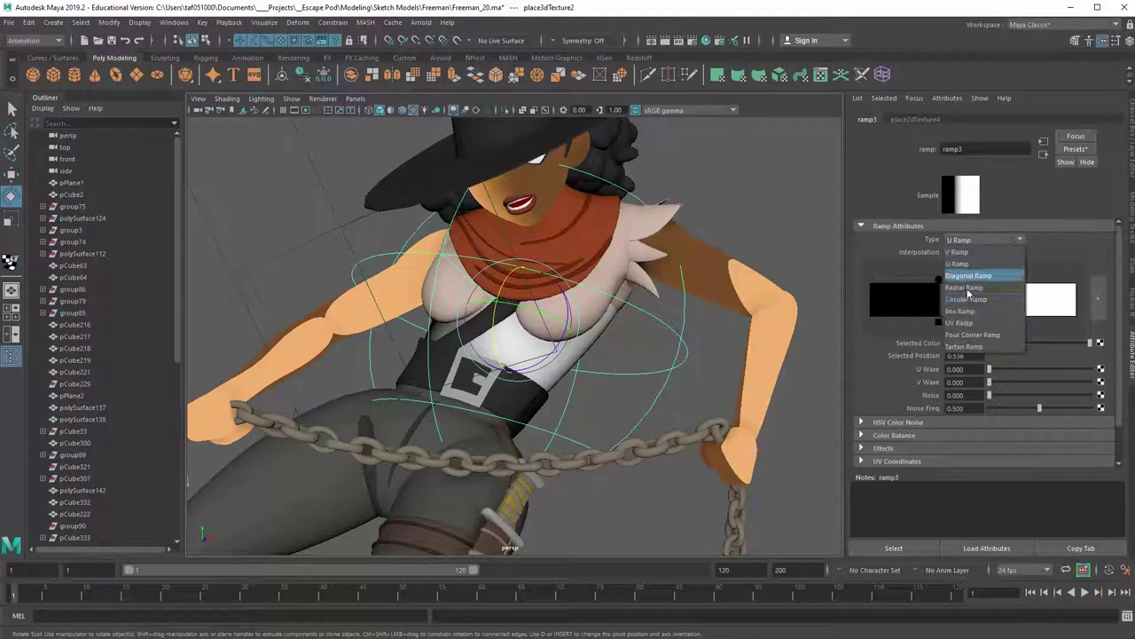
pyautogui.click(969, 305)
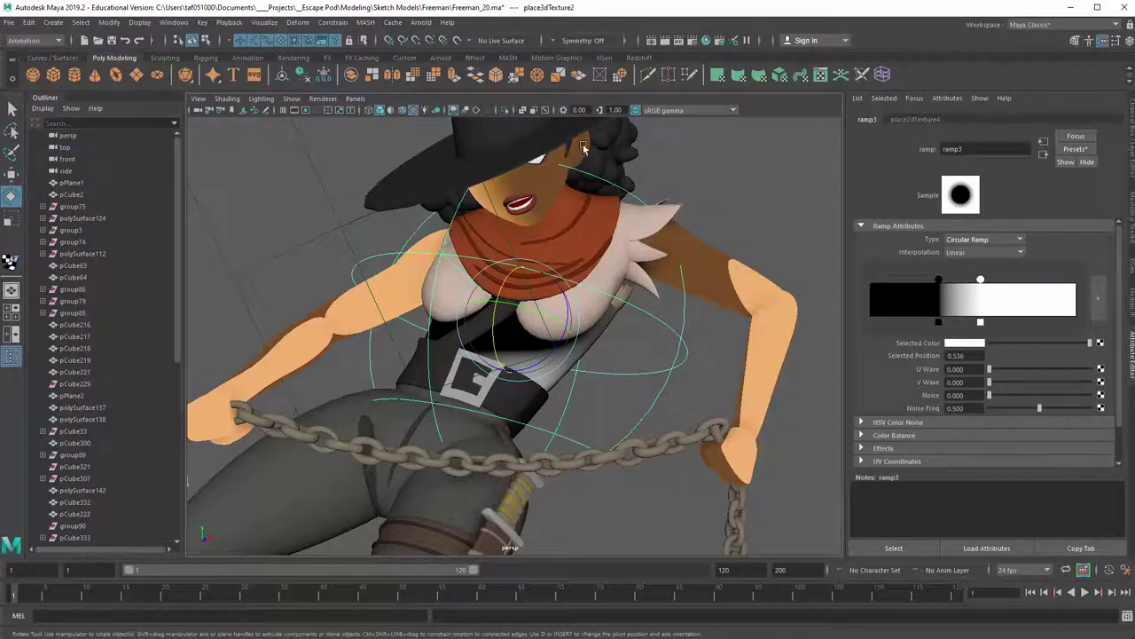
pyautogui.moveTo(656, 182)
pyautogui.keyDown('alt'); pyautogui.mouseDown()
pyautogui.moveTo(635, 181)
pyautogui.moveTo(674, 174)
pyautogui.mouseUp(); pyautogui.keyUp('alt')
pyautogui.keyDown('alt'); pyautogui.moveTo(674, 174); pyautogui.dragTo(621, 302, button='middle'); pyautogui.keyUp('alt')
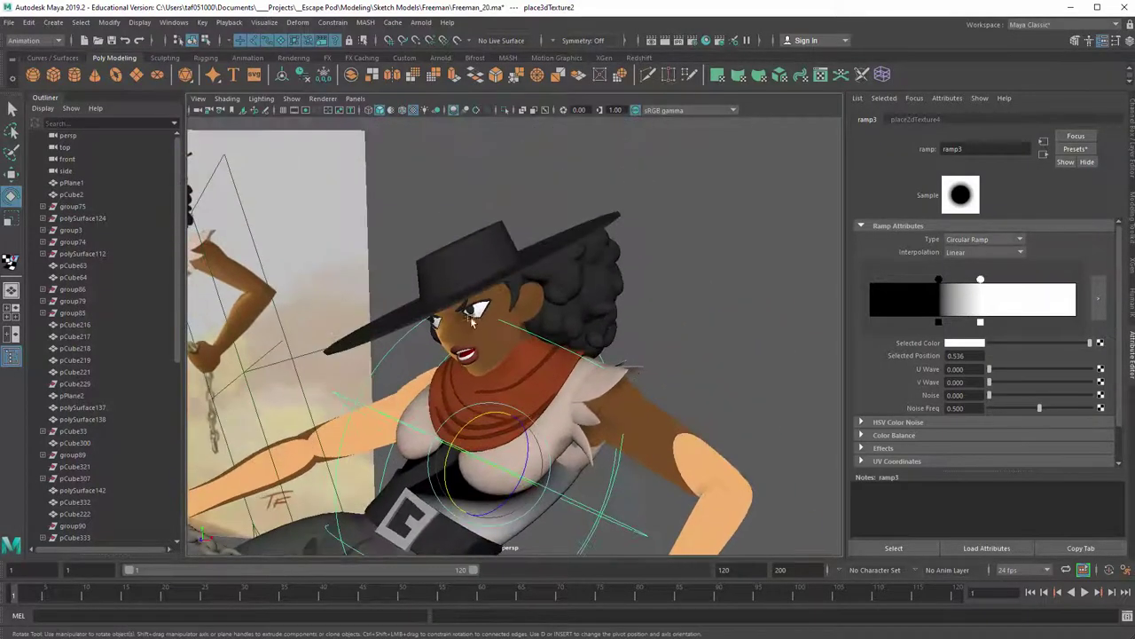
pyautogui.keyDown('alt'); pyautogui.moveTo(620, 302); pyautogui.dragTo(660, 294, button='right'); pyautogui.keyUp('alt')
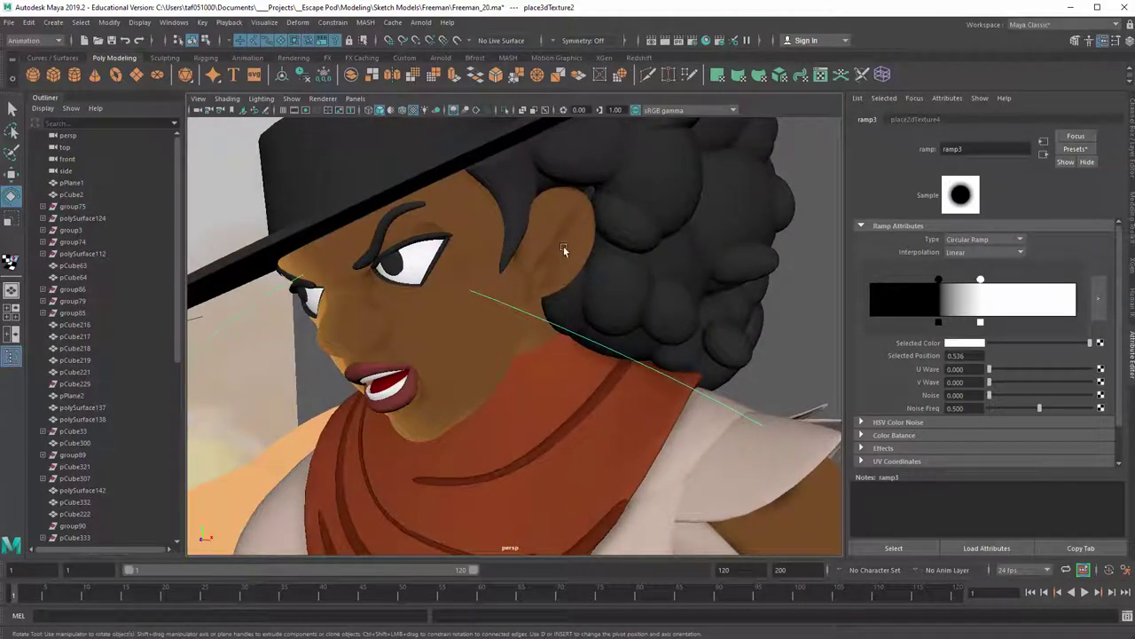
pyautogui.keyDown('alt'); pyautogui.moveTo(557, 212); pyautogui.dragTo(408, 239, button='right'); pyautogui.keyUp('alt')
pyautogui.keyDown('alt'); pyautogui.moveTo(474, 390); pyautogui.dragTo(474, 298, button='middle'); pyautogui.keyUp('alt')
pyautogui.keyDown('alt'); pyautogui.moveTo(475, 297); pyautogui.dragTo(515, 311, button='right'); pyautogui.keyUp('alt')
pyautogui.keyDown('alt'); pyautogui.moveTo(514, 311); pyautogui.dragTo(507, 337); pyautogui.keyUp('alt')
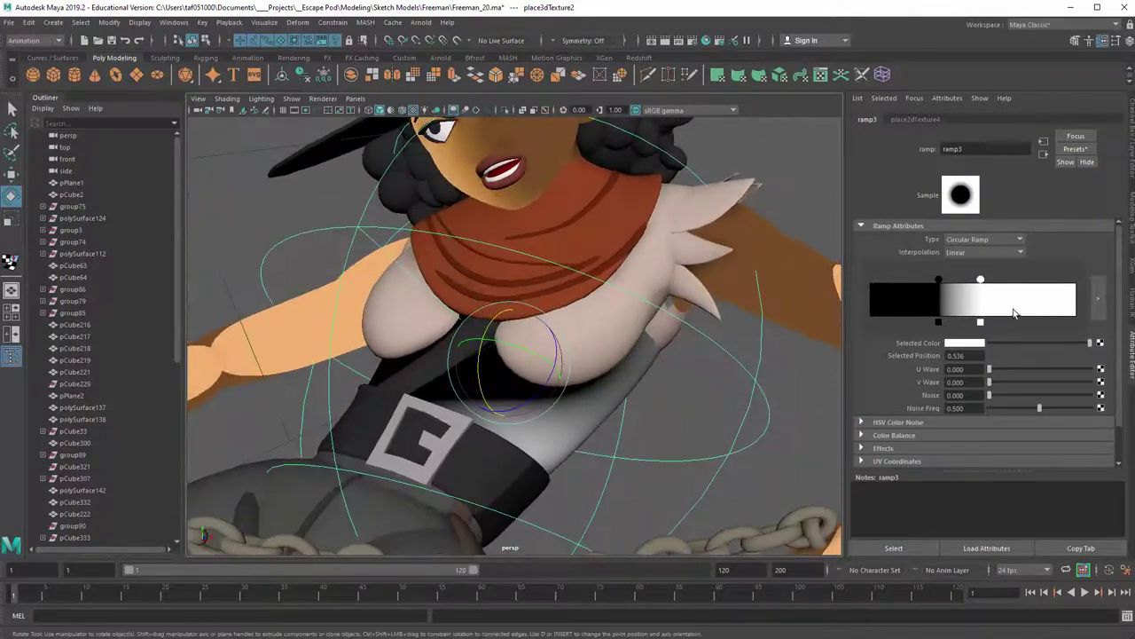
pyautogui.moveTo(627, 312)
pyautogui.keyDown('alt'); pyautogui.mouseDown()
pyautogui.moveTo(538, 382)
pyautogui.moveTo(559, 342)
pyautogui.moveTo(588, 344)
pyautogui.mouseUp(); pyautogui.keyUp('alt')
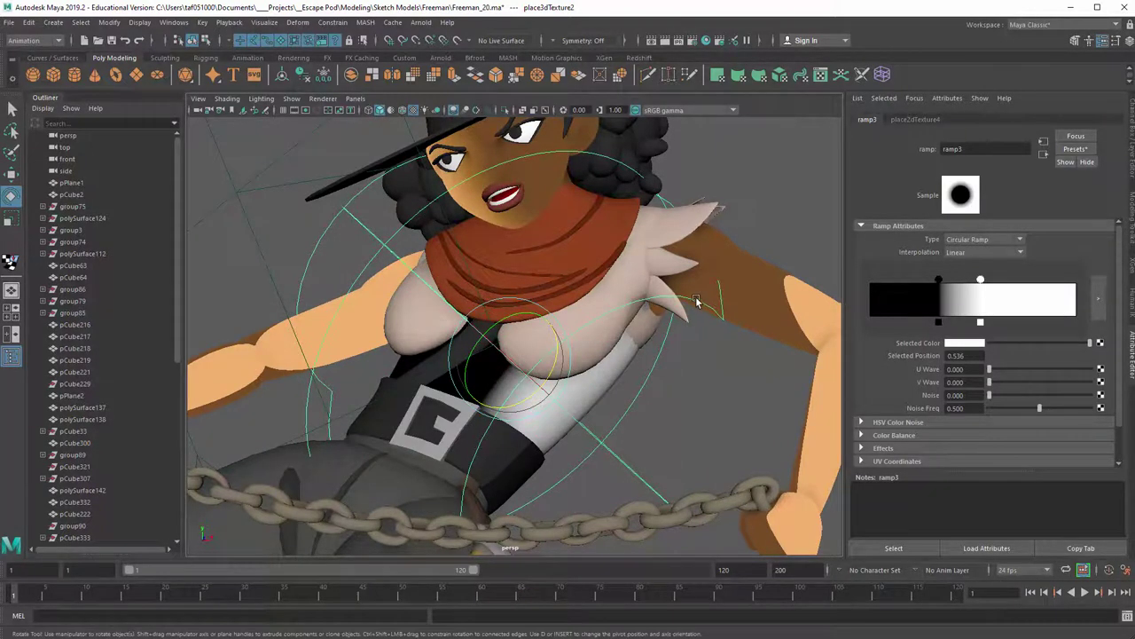
pyautogui.keyDown('alt'); pyautogui.moveTo(697, 299); pyautogui.dragTo(603, 358, button='right'); pyautogui.keyUp('alt')
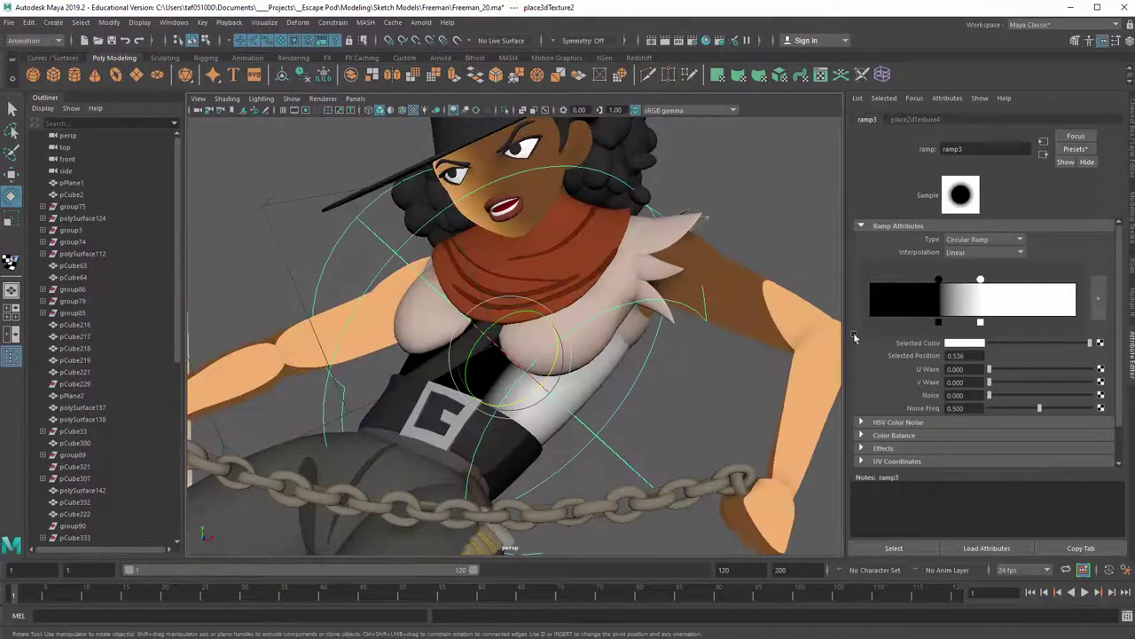
# Try the ramp's black marker at position 0.645 with the type set to U Ramp
pyautogui.moveTo(940, 282); pyautogui.dragTo(1003, 279)
pyautogui.click(1020, 241)
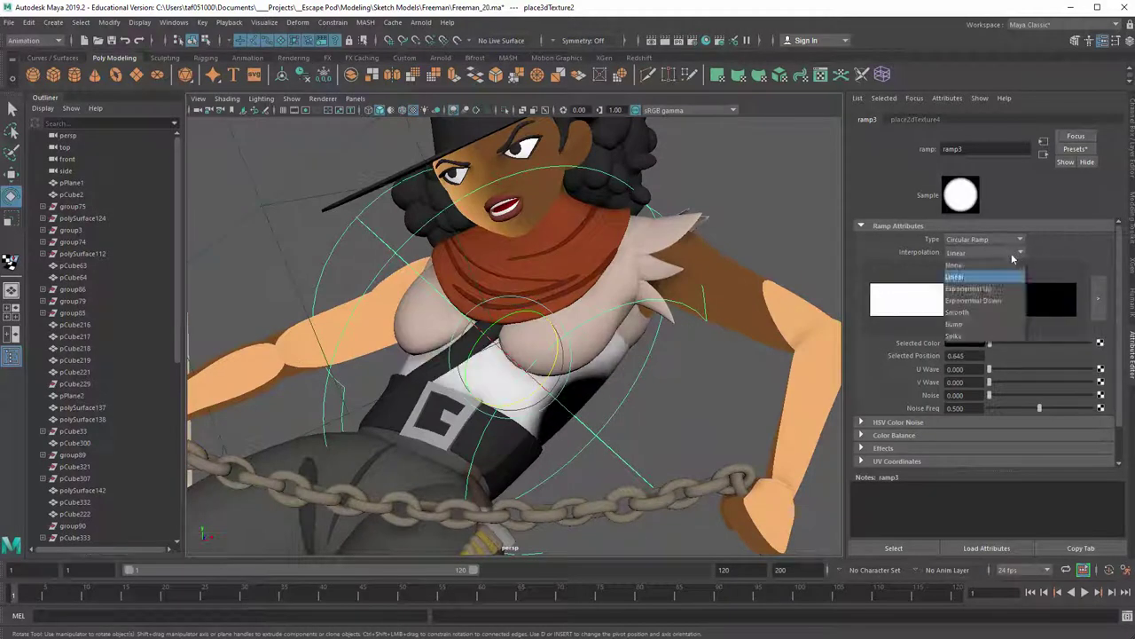
pyautogui.click(974, 264)
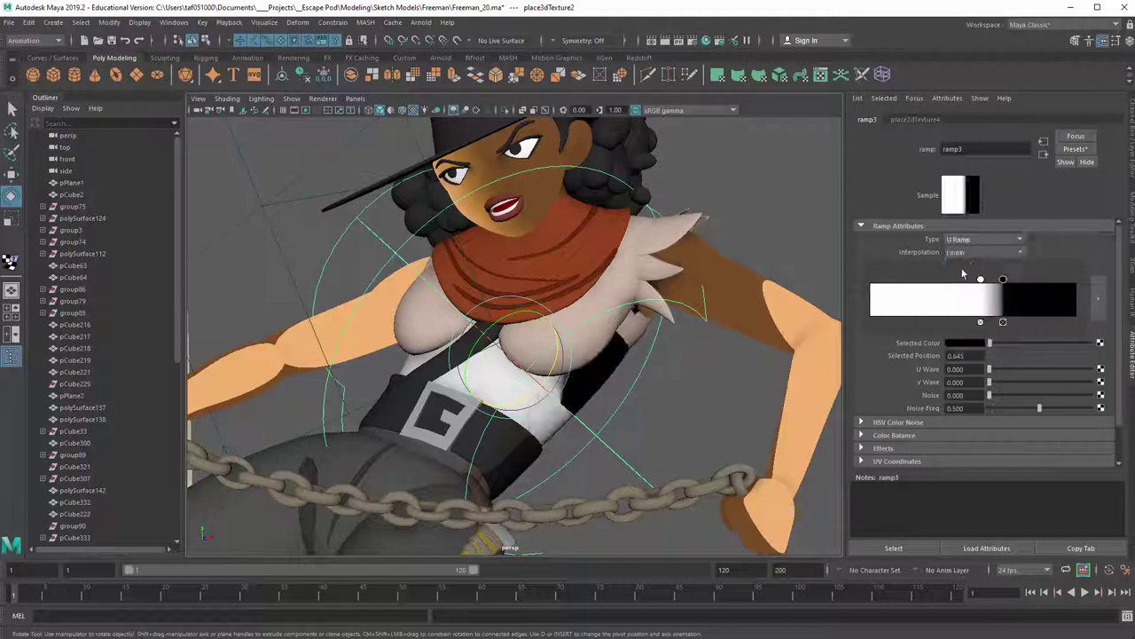
pyautogui.scroll(1, 630, 350)
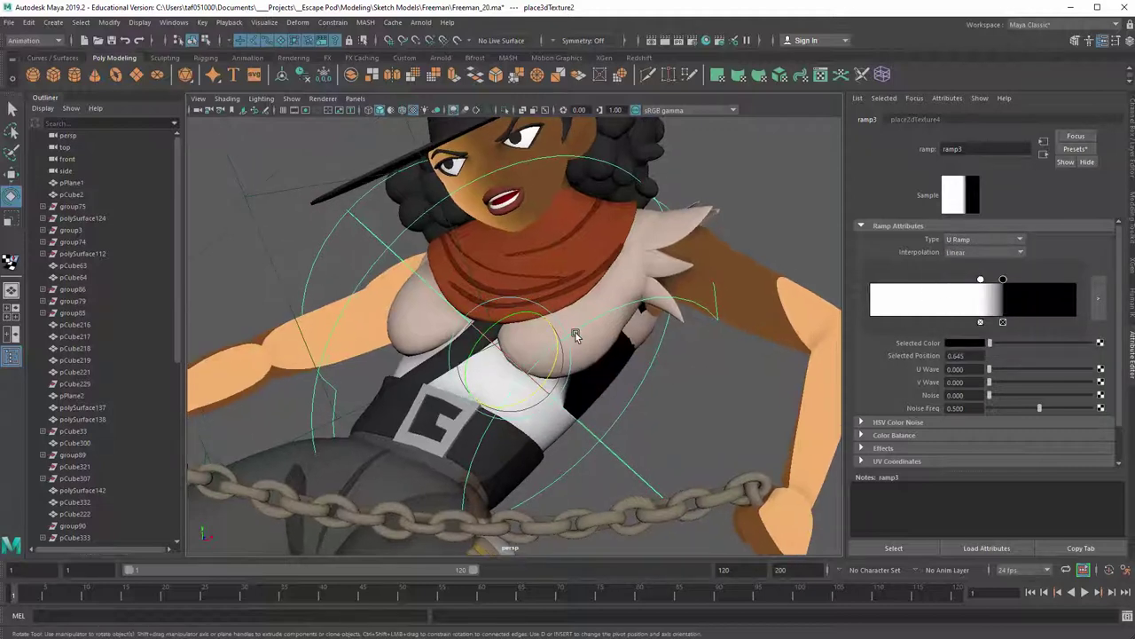
# Undo the last ramp type, marker and placement rotation changes, including the switch to Circular Ramp
pyautogui.hotkey('ctrl', 'z')
pyautogui.hotkey('ctrl', 'z')
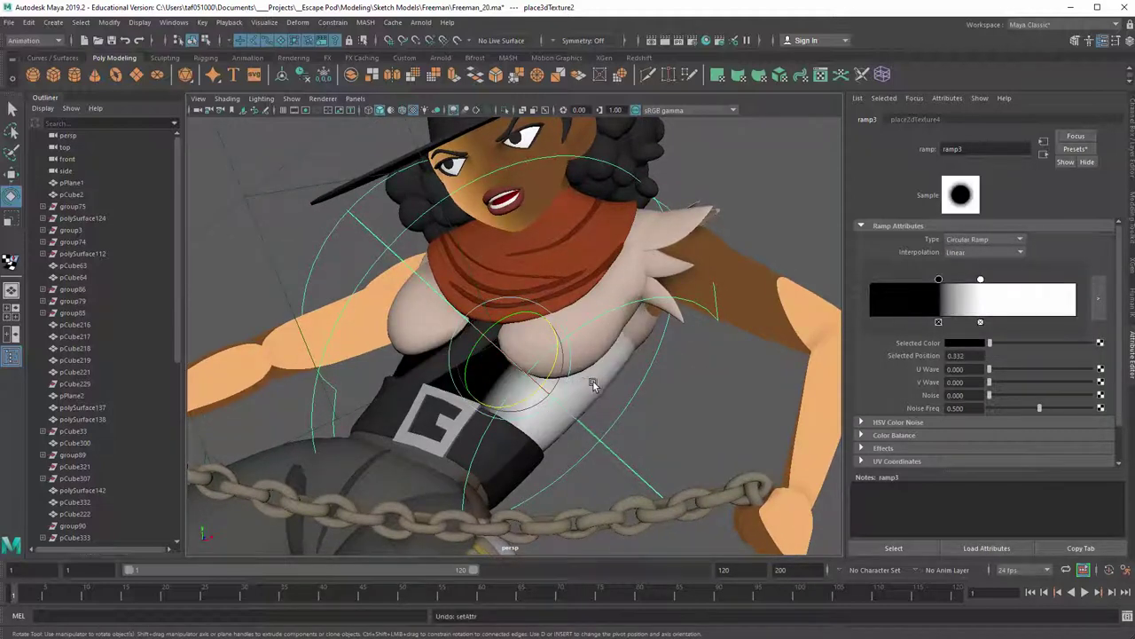
pyautogui.hotkey('ctrl', 'z')
pyautogui.hotkey('ctrl', 'z')
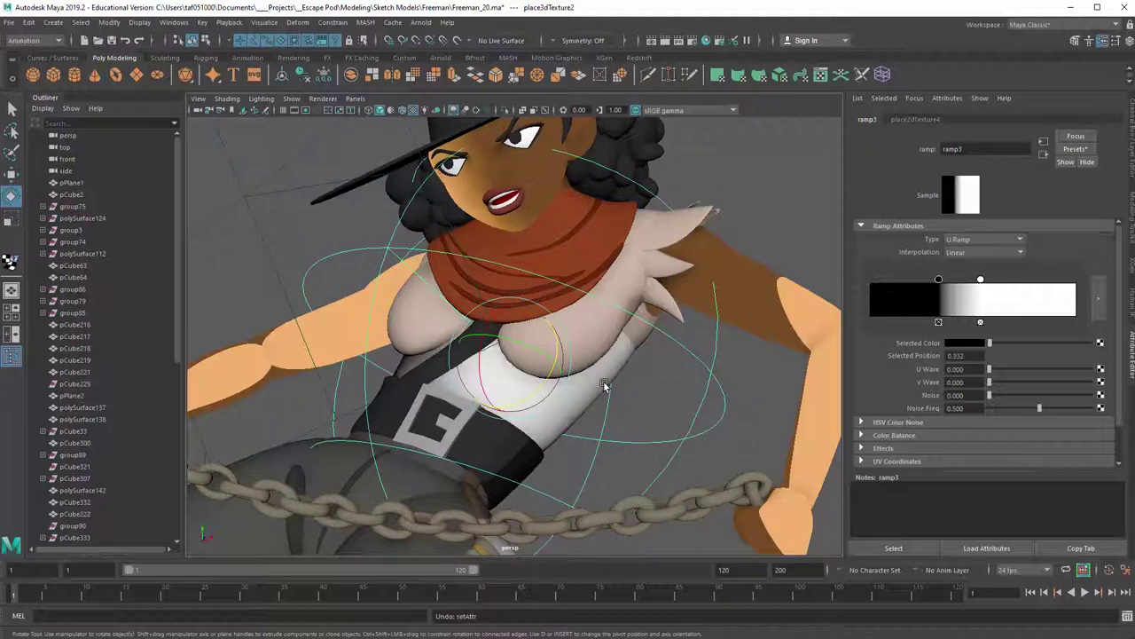
# Rotate the spherical placement and spread the ramp markers, with white at 0.212 and black at about 0.68
pyautogui.moveTo(604, 385); pyautogui.dragTo(534, 362)
pyautogui.moveTo(939, 280)
pyautogui.mouseDown()
pyautogui.moveTo(1014, 282)
pyautogui.moveTo(915, 286)
pyautogui.mouseUp()
pyautogui.keyDown('alt'); pyautogui.moveTo(632, 335); pyautogui.dragTo(392, 344); pyautogui.keyUp('alt')
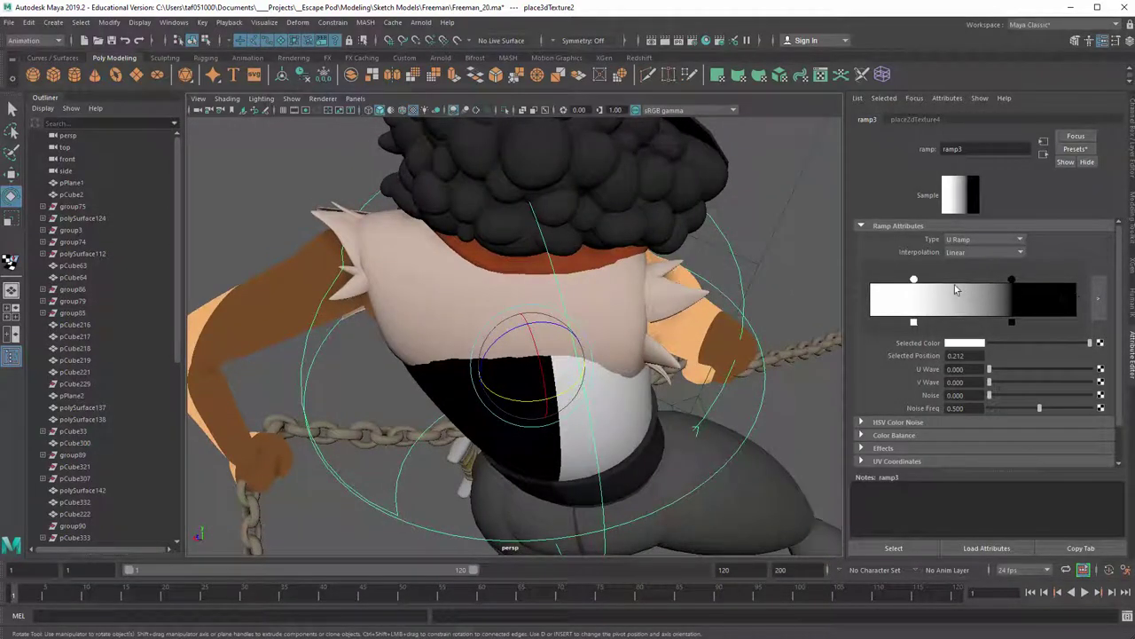
pyautogui.moveTo(1013, 282); pyautogui.dragTo(1008, 283)
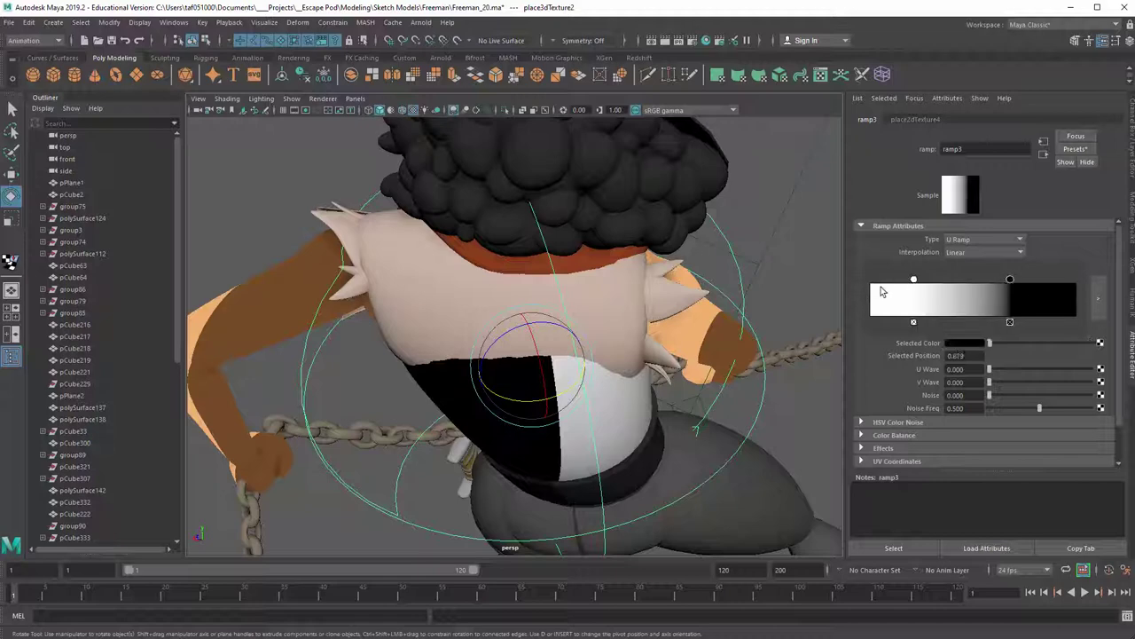
# Add another white marker to the ramp and place it at position 0.954 to cover the seam on the back
pyautogui.click(876, 290)
pyautogui.moveTo(908, 283); pyautogui.dragTo(1092, 287)
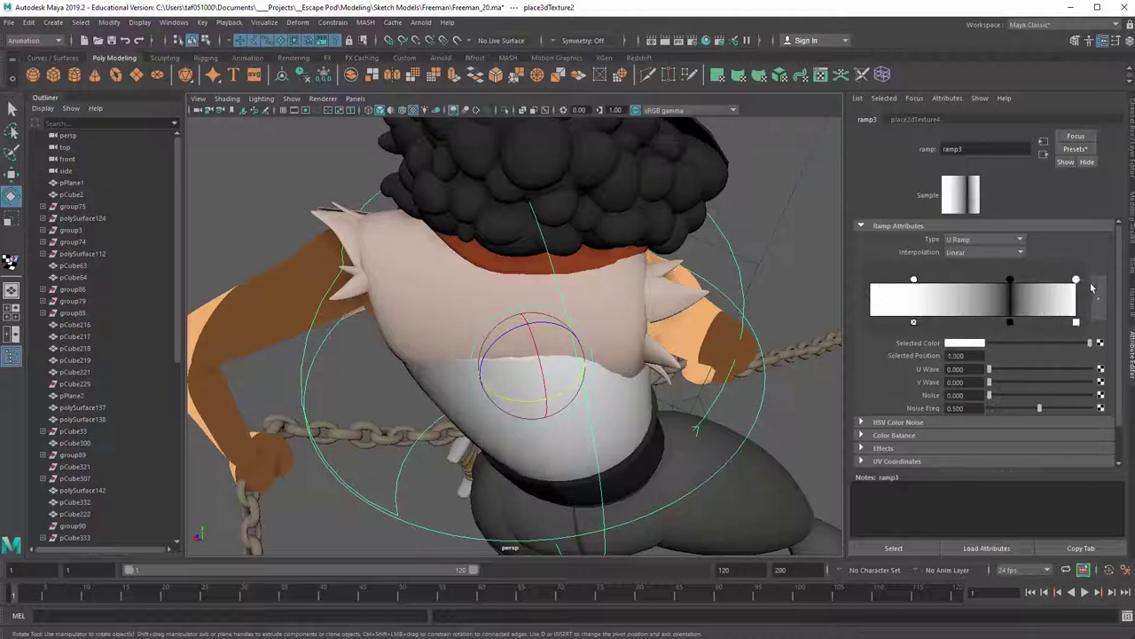
pyautogui.keyDown('alt'); pyautogui.moveTo(589, 379); pyautogui.dragTo(572, 329); pyautogui.keyUp('alt')
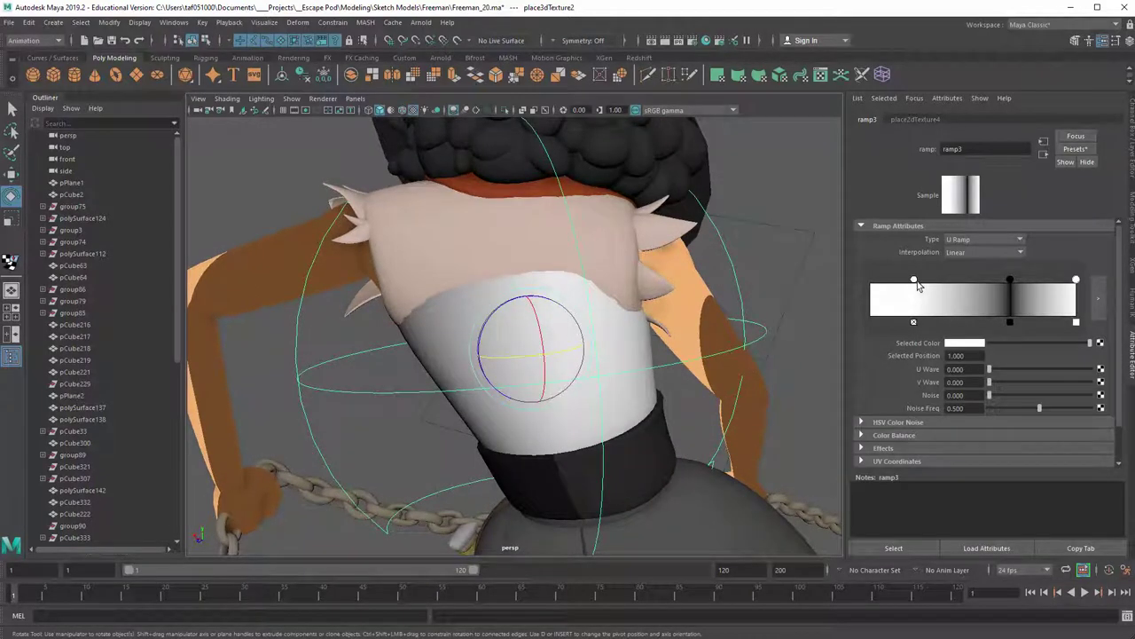
pyautogui.moveTo(1072, 282); pyautogui.dragTo(1068, 295)
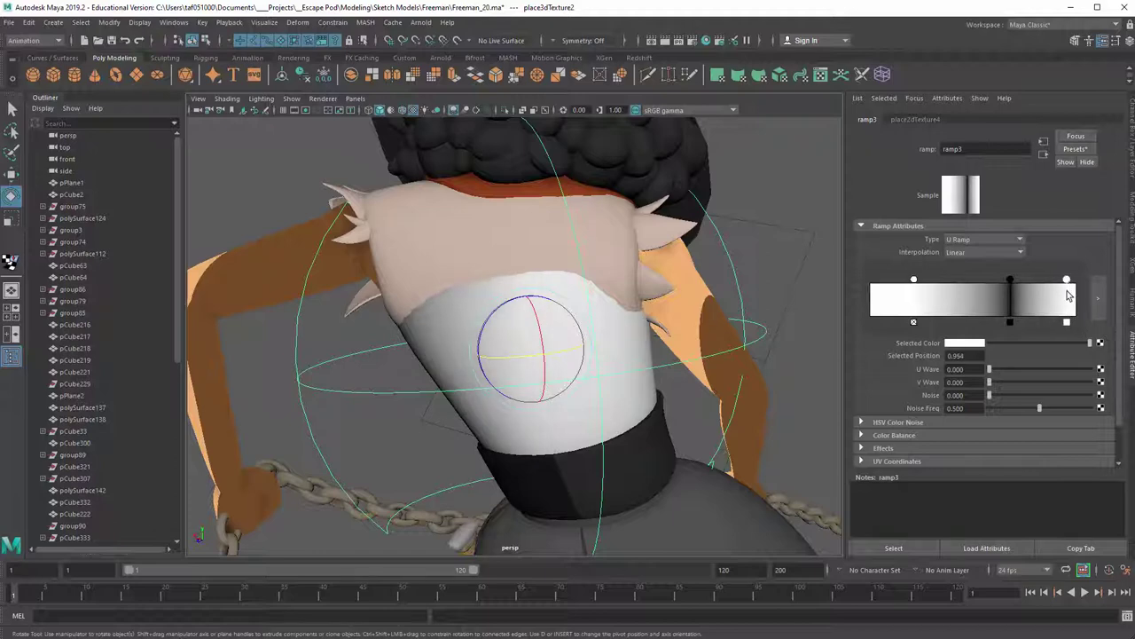
pyautogui.keyDown('alt'); pyautogui.moveTo(516, 335); pyautogui.dragTo(557, 353, button='right'); pyautogui.keyUp('alt')
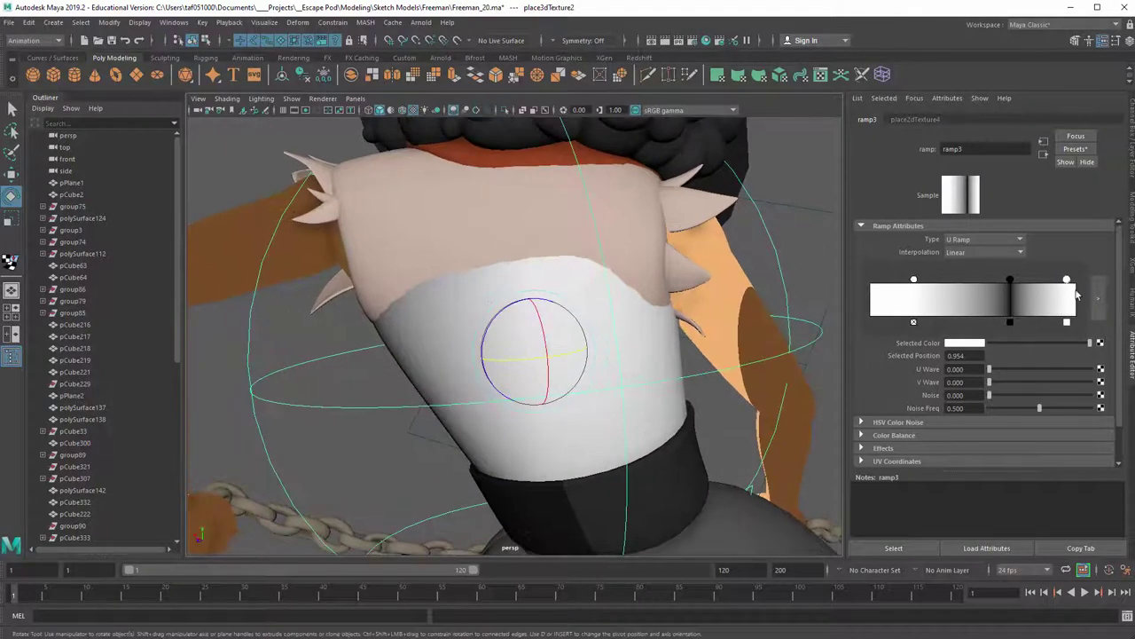
pyautogui.keyDown('alt'); pyautogui.moveTo(554, 341); pyautogui.dragTo(582, 362); pyautogui.keyUp('alt')
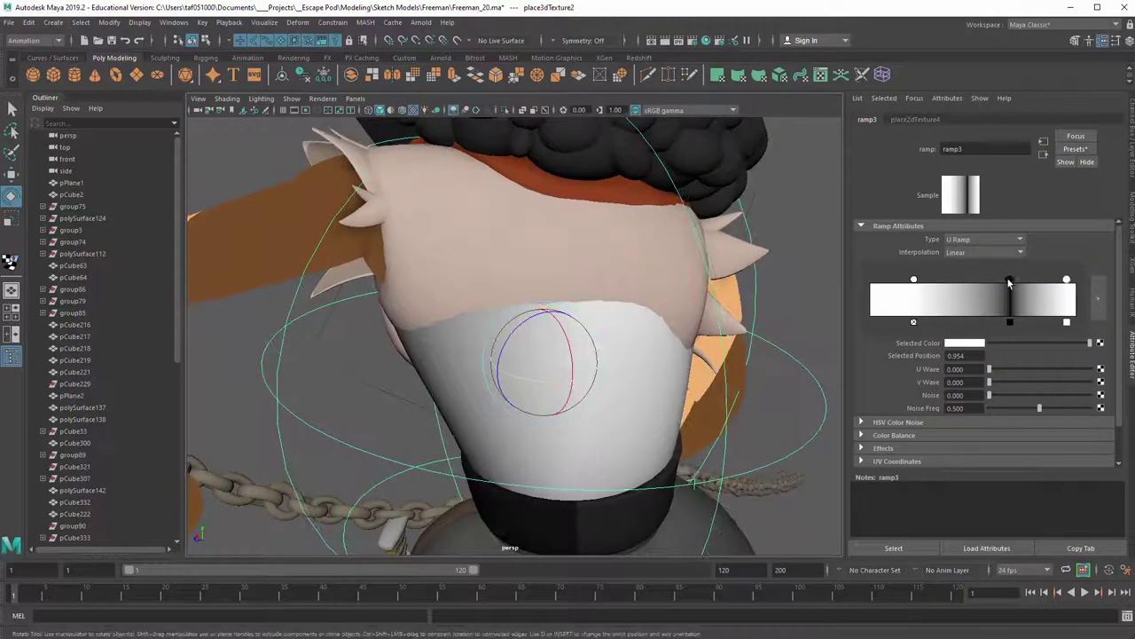
# Move the ramp's black marker to 0.848 and add a second black marker at 0.510 to widen the shadow band
pyautogui.moveTo(1010, 281)
pyautogui.mouseDown()
pyautogui.moveTo(976, 282)
pyautogui.moveTo(1063, 280)
pyautogui.moveTo(1047, 286)
pyautogui.mouseUp()
pyautogui.click(978, 289)
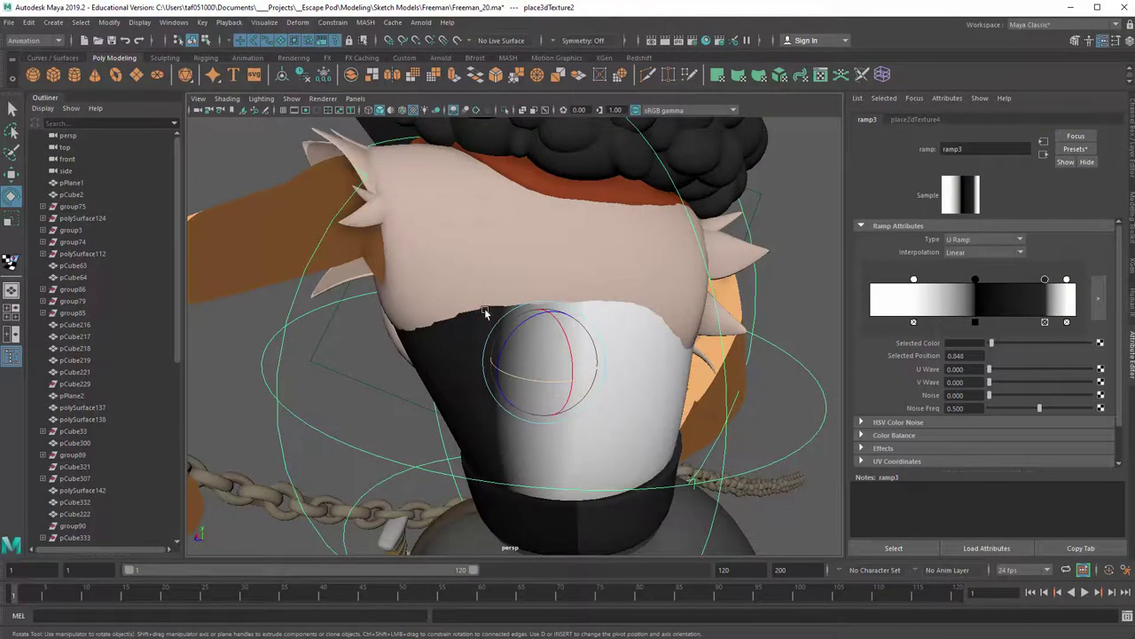
pyautogui.keyDown('alt'); pyautogui.moveTo(484, 308); pyautogui.dragTo(548, 383); pyautogui.keyUp('alt')
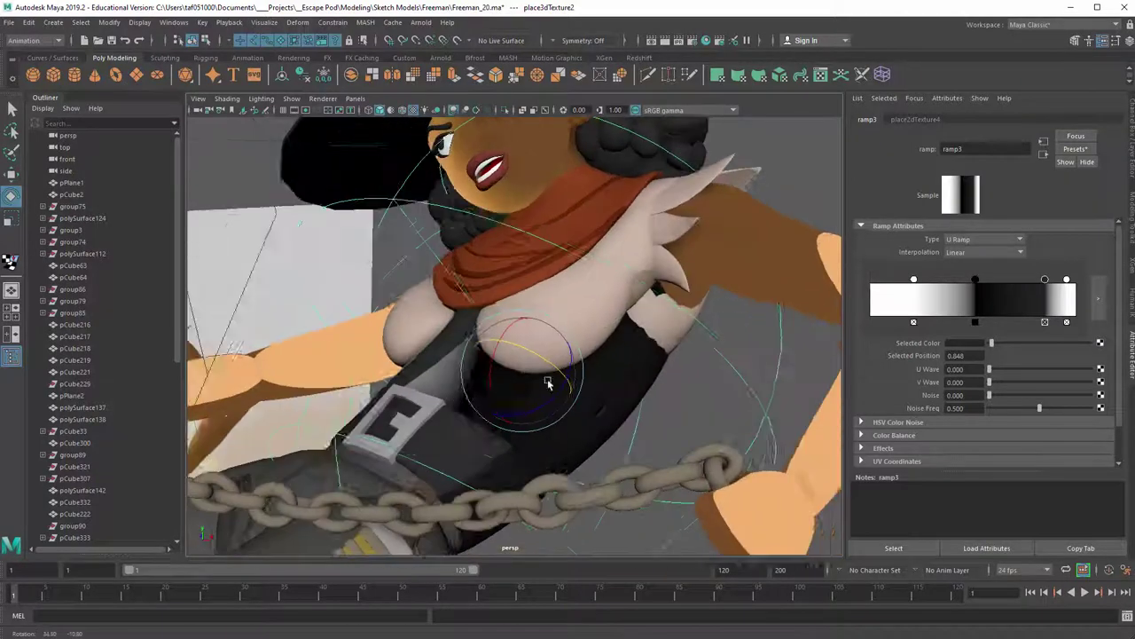
pyautogui.keyDown('alt'); pyautogui.moveTo(549, 384); pyautogui.dragTo(289, 414, button='right'); pyautogui.keyUp('alt')
pyautogui.keyDown('alt'); pyautogui.moveTo(289, 414); pyautogui.dragTo(331, 362); pyautogui.keyUp('alt')
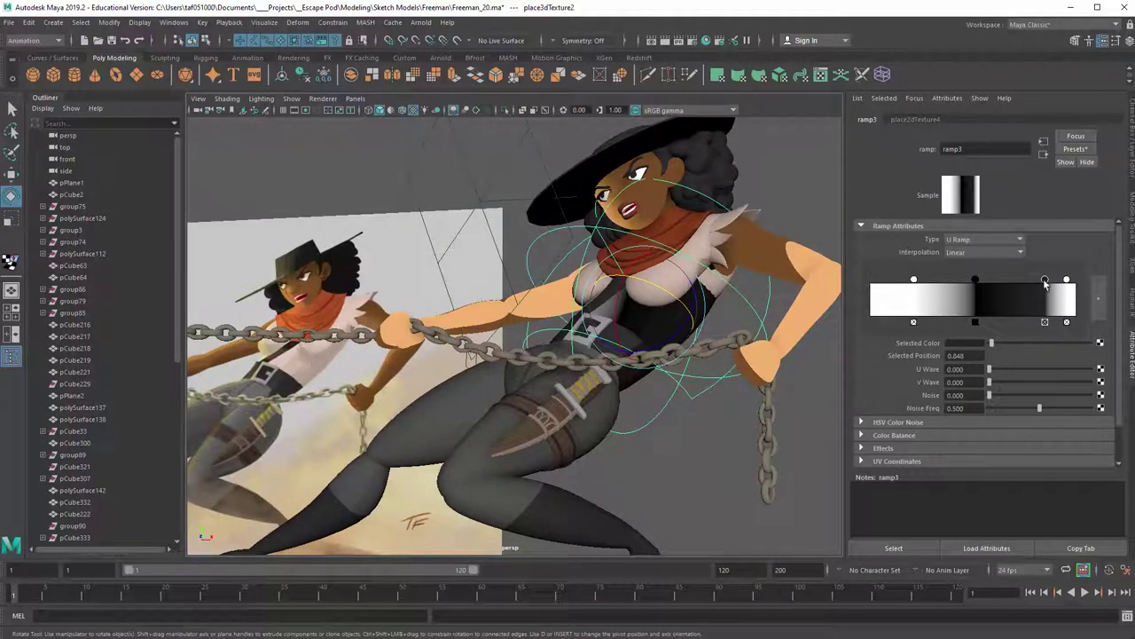
# Recolor the ramp's dark markers at 0.848 and 0.510 with shirt shadow tones sampled from the reference painting
pyautogui.click(971, 344)
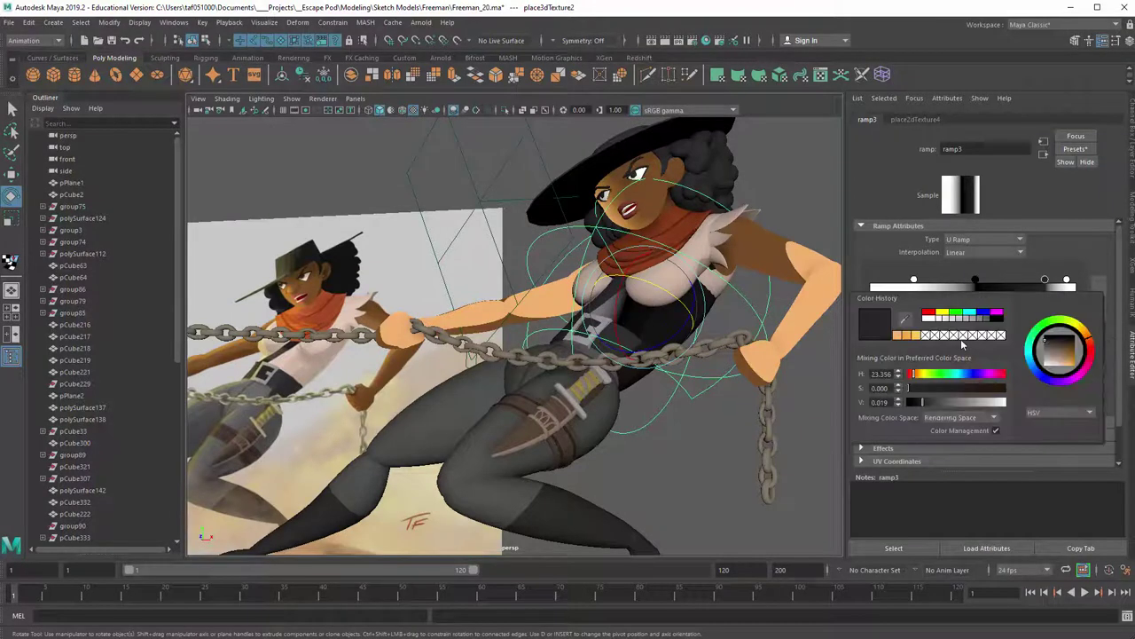
pyautogui.click(910, 321)
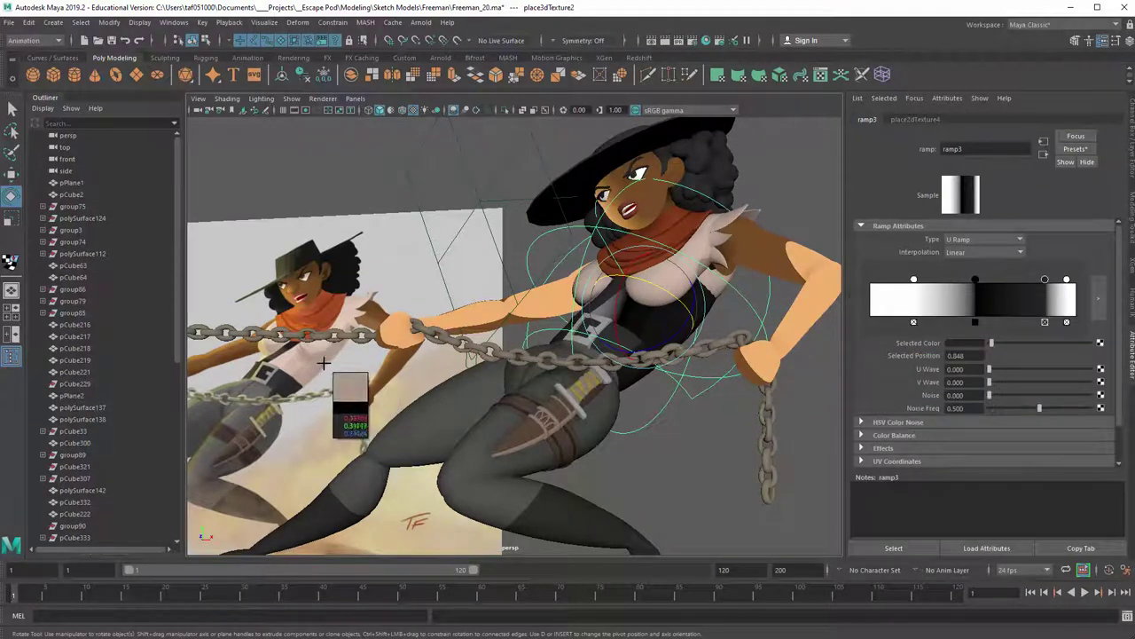
pyautogui.click(325, 364)
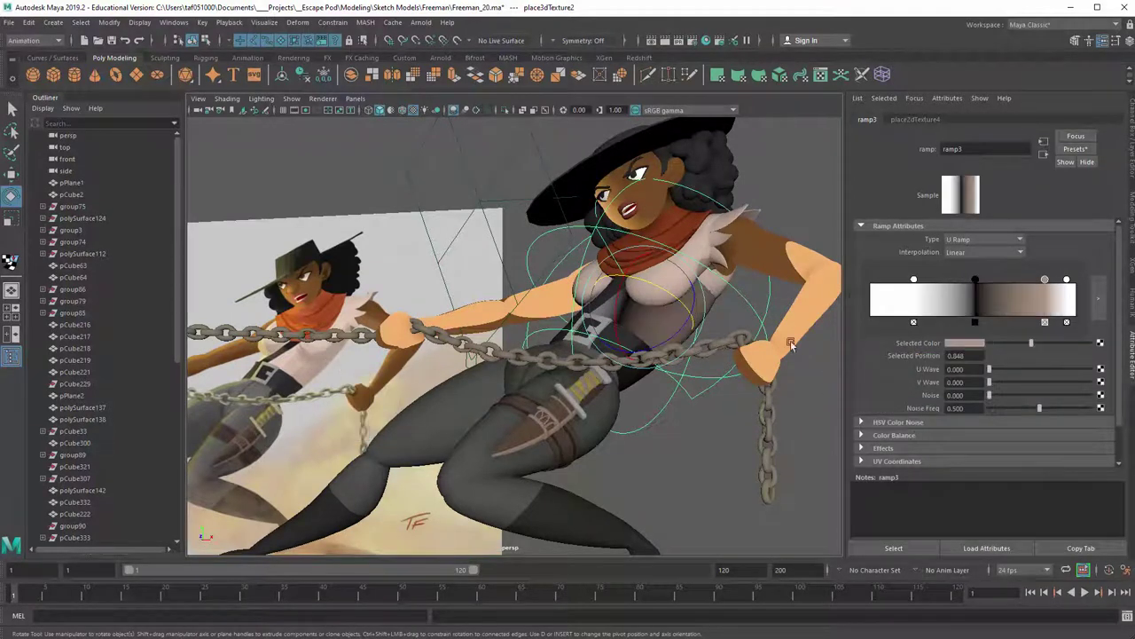
pyautogui.click(976, 281)
pyautogui.click(962, 344)
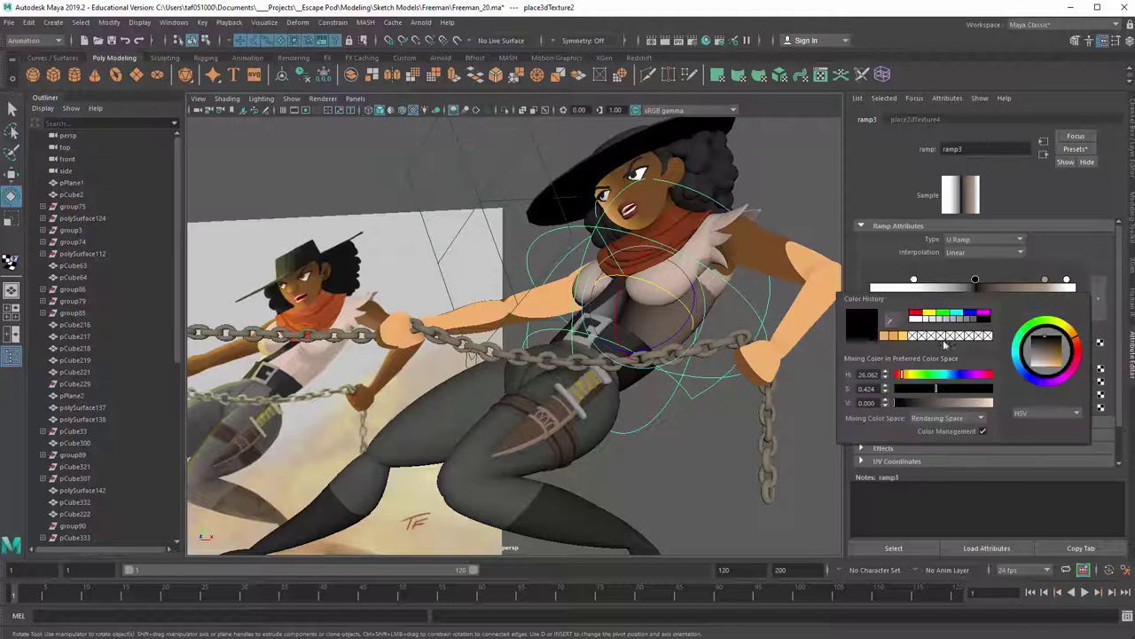
pyautogui.click(893, 322)
pyautogui.click(1045, 280)
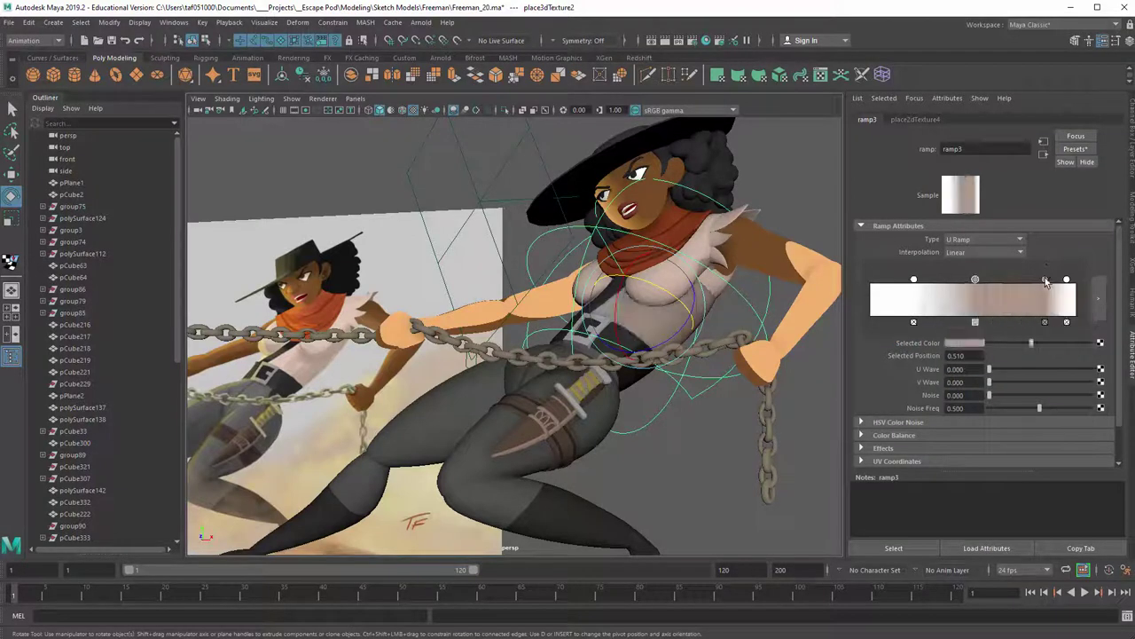
# Tighten the shirt ramp's falloff: shadow marker at about 0.6, white marker at 0.499, and an added white marker at about 0.18
pyautogui.keyDown('alt'); pyautogui.moveTo(717, 338); pyautogui.dragTo(690, 341); pyautogui.keyUp('alt')
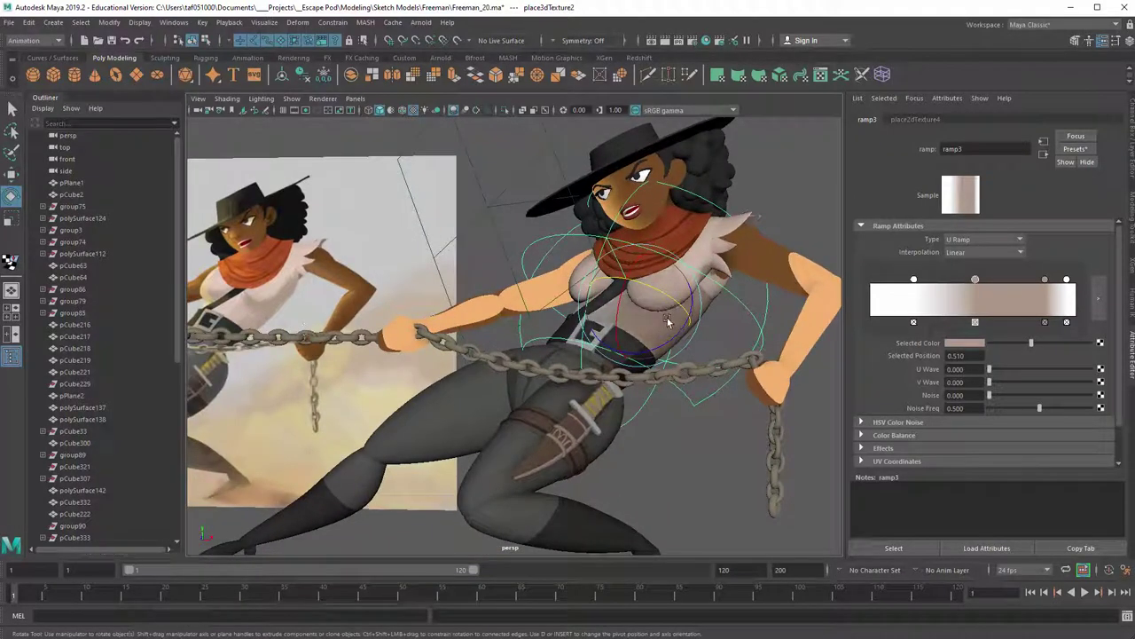
pyautogui.moveTo(976, 282); pyautogui.dragTo(997, 283)
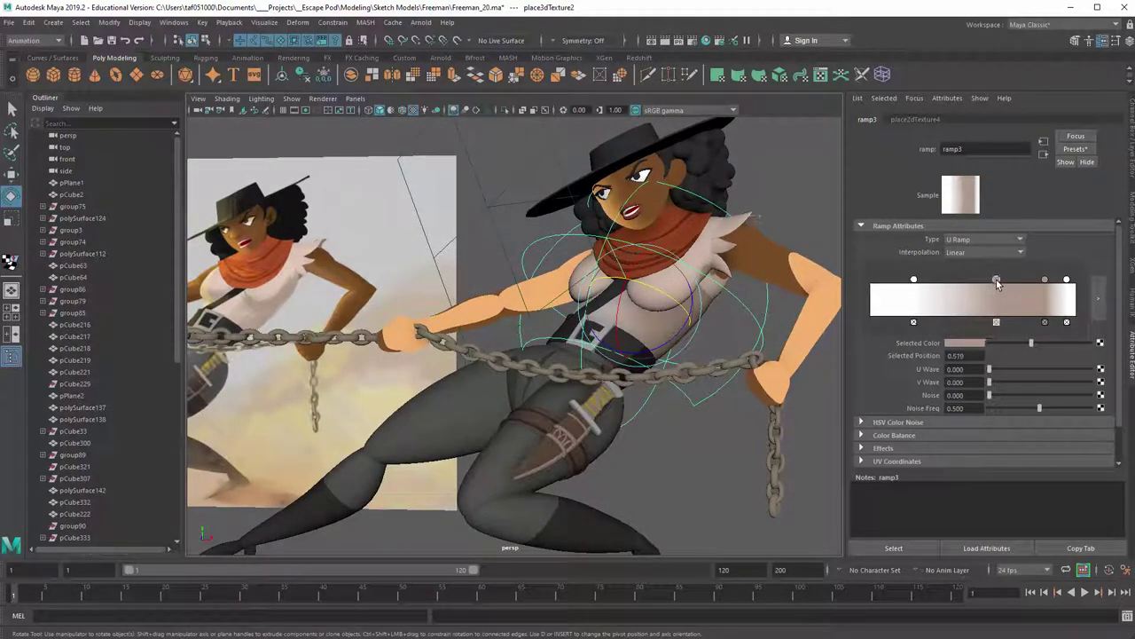
pyautogui.click(899, 292)
pyautogui.moveTo(914, 280); pyautogui.dragTo(972, 284)
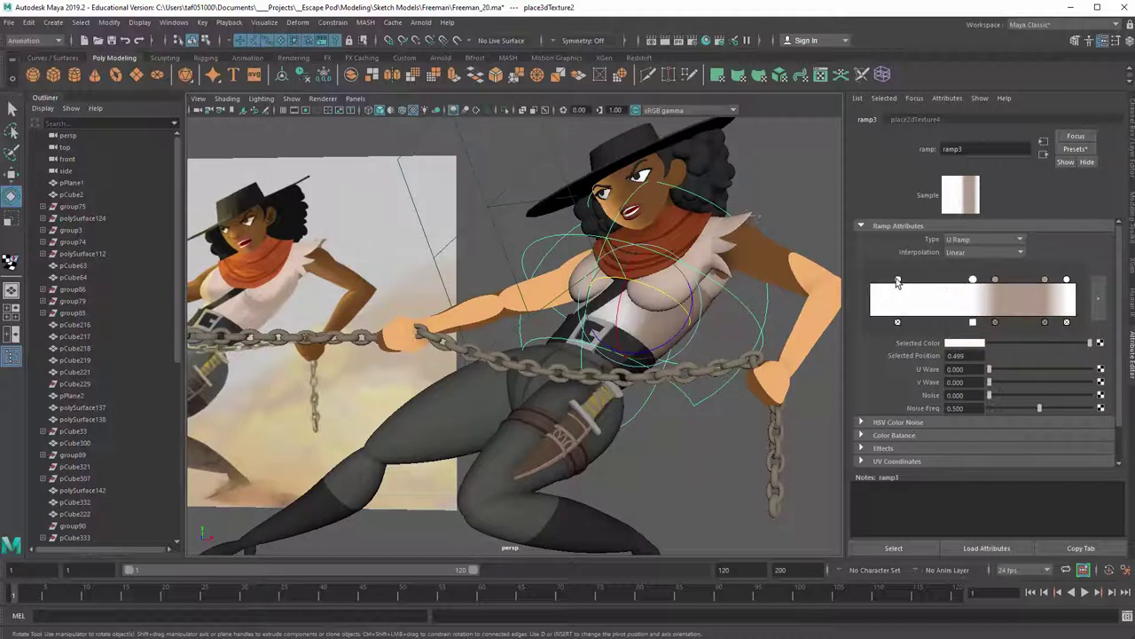
pyautogui.moveTo(898, 280); pyautogui.dragTo(908, 281)
# Compare the character's shading with the flat reference painting from several angles
pyautogui.keyDown('alt'); pyautogui.moveTo(639, 289); pyautogui.dragTo(588, 292, button='right'); pyautogui.keyUp('alt')
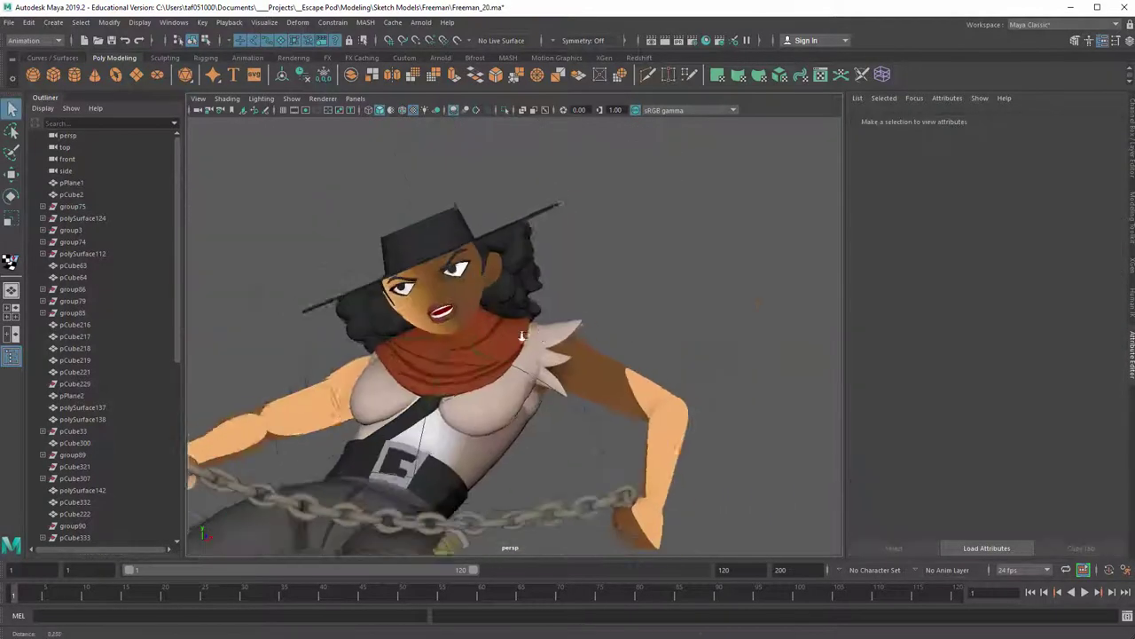
pyautogui.keyDown('alt'); pyautogui.moveTo(533, 337); pyautogui.dragTo(494, 334); pyautogui.keyUp('alt')
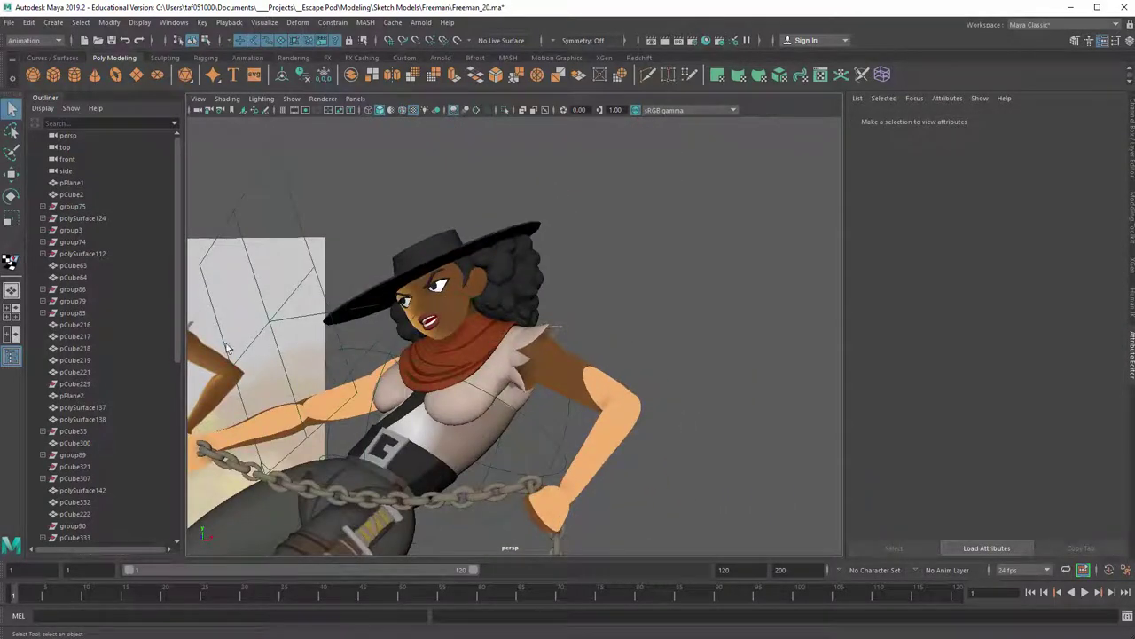
pyautogui.keyDown('alt'); pyautogui.moveTo(323, 382); pyautogui.dragTo(337, 326); pyautogui.keyUp('alt')
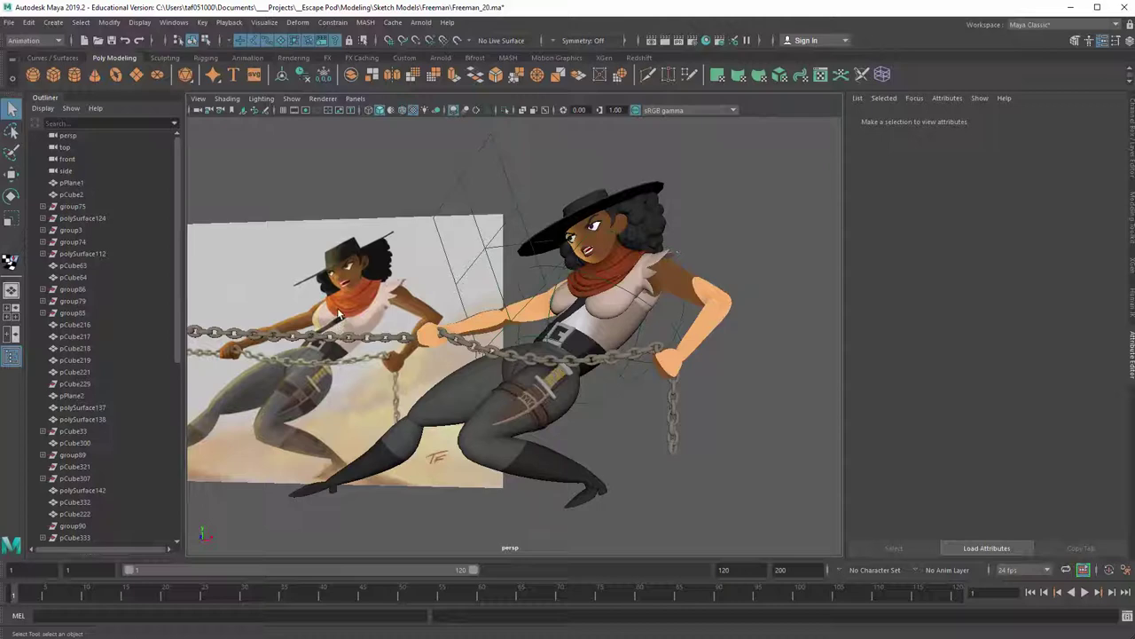
pyautogui.keyDown('alt'); pyautogui.moveTo(448, 420); pyautogui.dragTo(490, 357); pyautogui.keyUp('alt')
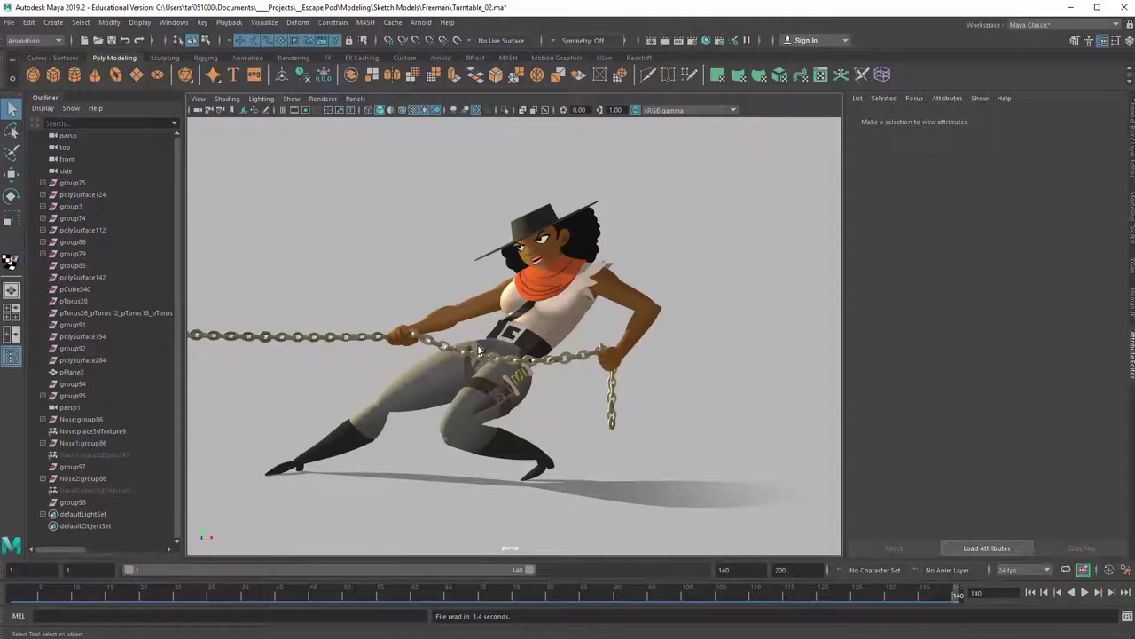
# Center the view of the Turntable_02 character on the belt buckle and examine the finished shading on the whole figure
pyautogui.moveTo(379, 333)
pyautogui.keyDown('alt'); pyautogui.mouseDown()
pyautogui.moveTo(417, 332)
pyautogui.moveTo(396, 330)
pyautogui.mouseUp(); pyautogui.keyUp('alt')
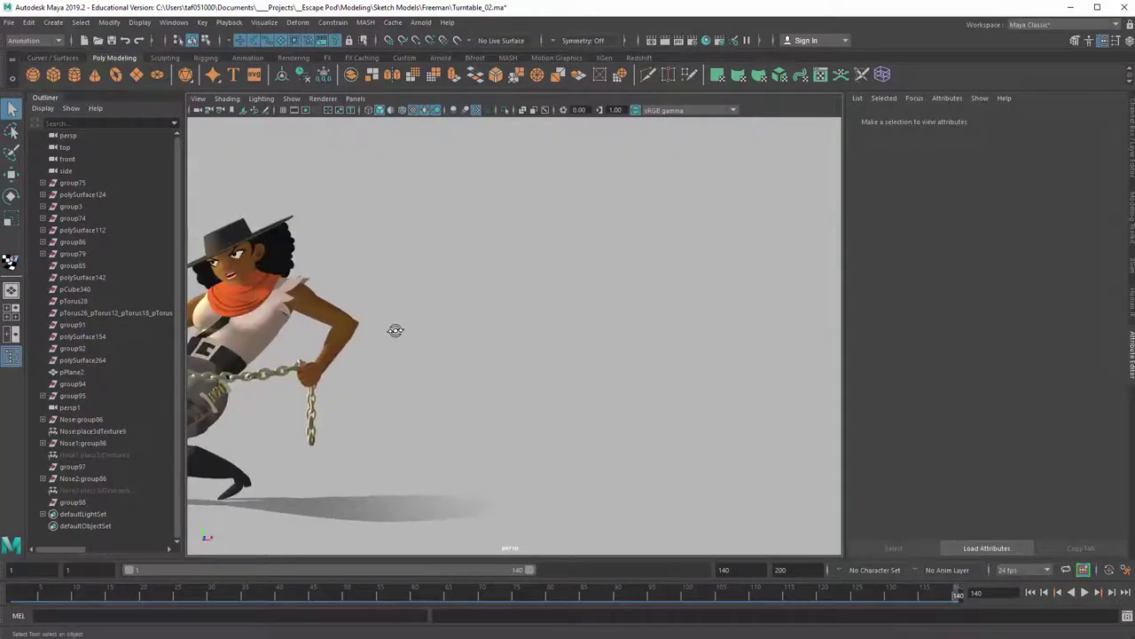
pyautogui.press('a')
pyautogui.keyDown('alt'); pyautogui.moveTo(465, 318); pyautogui.dragTo(837, 401, button='right'); pyautogui.keyUp('alt')
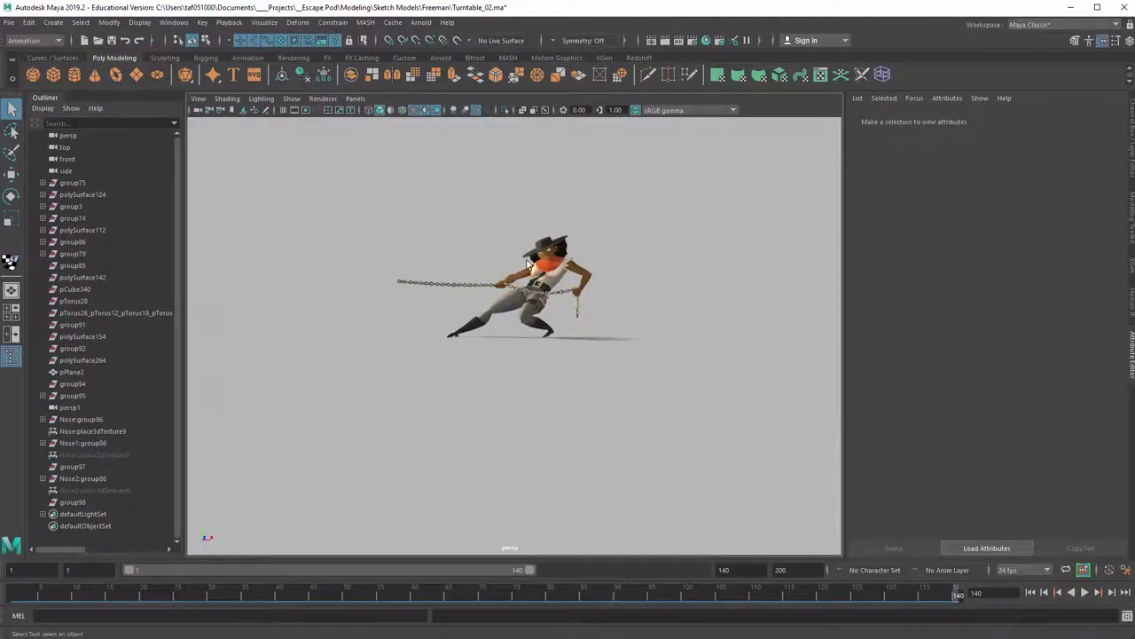
pyautogui.click(541, 286)
pyautogui.press('f')
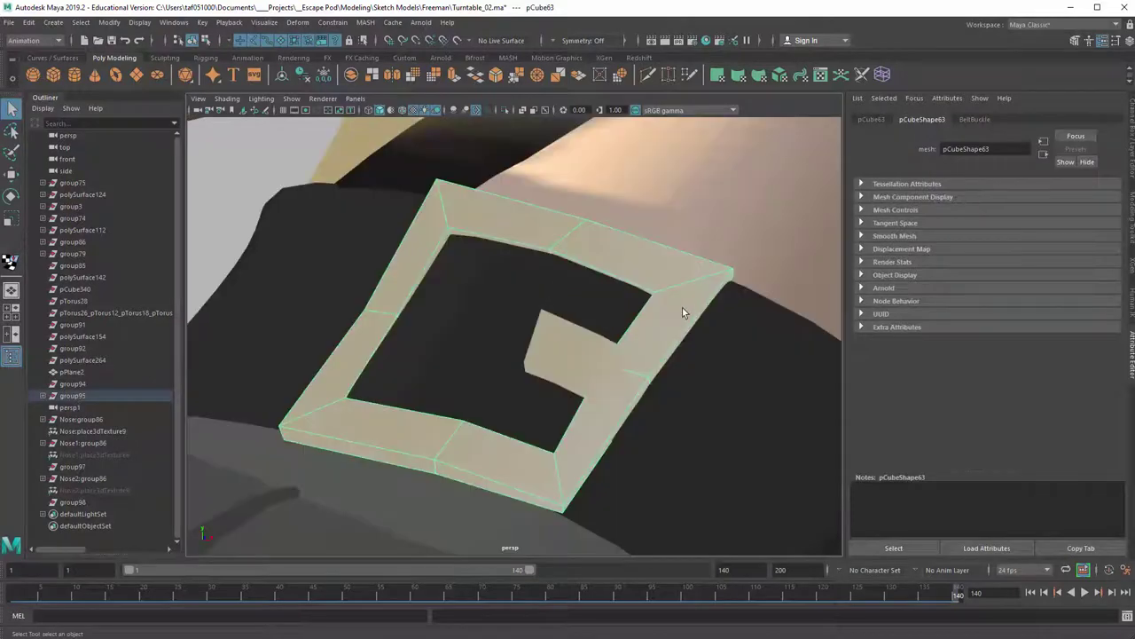
pyautogui.keyDown('alt'); pyautogui.moveTo(683, 312); pyautogui.dragTo(267, 312, button='right'); pyautogui.keyUp('alt')
pyautogui.keyDown('alt'); pyautogui.moveTo(479, 306); pyautogui.dragTo(307, 299, button='right'); pyautogui.keyUp('alt')
pyautogui.keyDown('alt'); pyautogui.moveTo(568, 322); pyautogui.dragTo(311, 277); pyautogui.keyUp('alt')
pyautogui.click(786, 269)
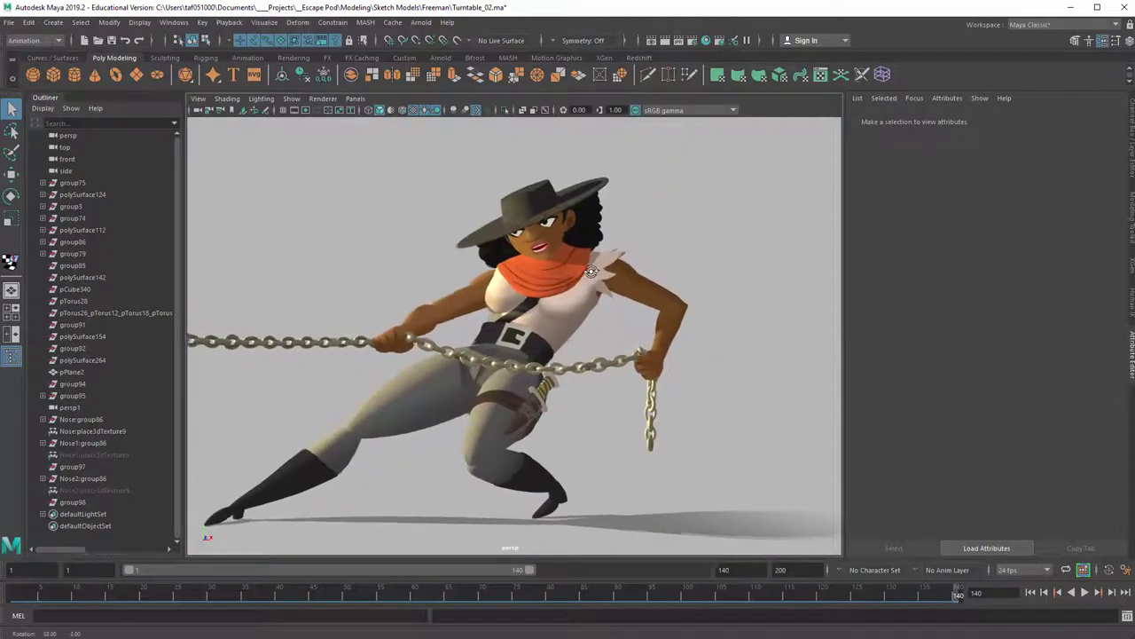
# Hide the large backdrop plane behind the turntable character
pyautogui.keyDown('alt'); pyautogui.moveTo(592, 271); pyautogui.dragTo(571, 300); pyautogui.keyUp('alt')
pyautogui.scroll(5, 589, 256)
pyautogui.scroll(-8, 572, 300)
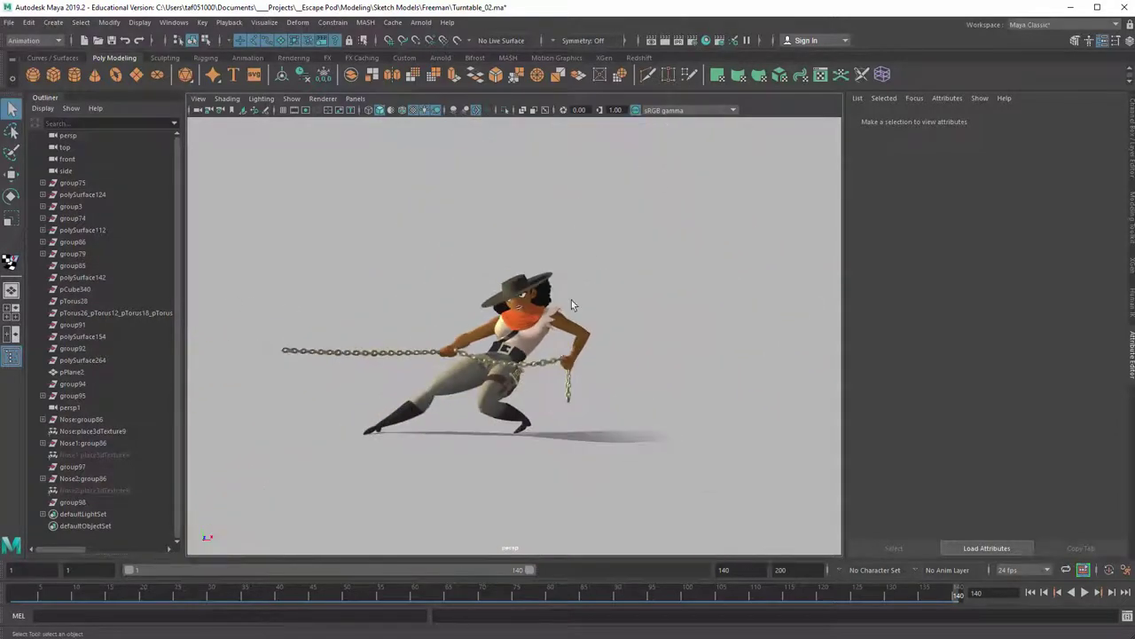
pyautogui.click(626, 262)
pyautogui.keyDown('alt'); pyautogui.moveTo(633, 261); pyautogui.dragTo(647, 291, button='right'); pyautogui.keyUp('alt')
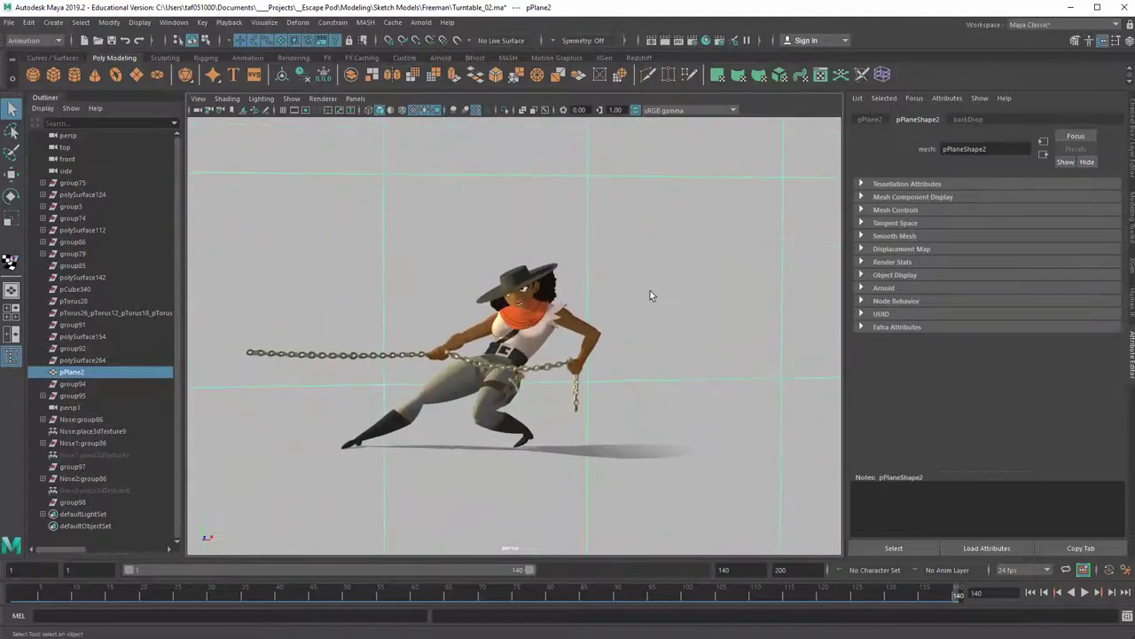
pyautogui.hotkey('ctrl', 'h')
# Inspect the ground shadow meshes beneath the character, select them together, and hide them
pyautogui.keyDown('alt'); pyautogui.moveTo(482, 276); pyautogui.dragTo(558, 297, button='right'); pyautogui.keyUp('alt')
pyautogui.keyDown('alt'); pyautogui.moveTo(558, 297); pyautogui.dragTo(669, 355); pyautogui.keyUp('alt')
pyautogui.click(318, 530)
pyautogui.keyDown('alt'); pyautogui.moveTo(394, 518); pyautogui.dragTo(407, 364); pyautogui.keyUp('alt')
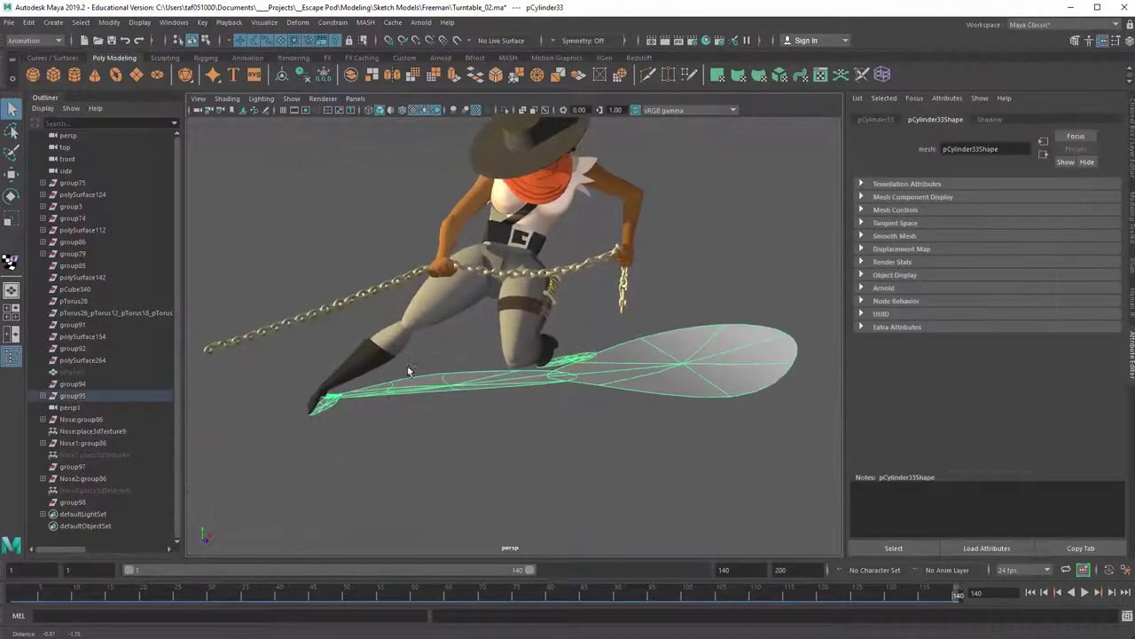
pyautogui.keyDown('alt'); pyautogui.moveTo(407, 365); pyautogui.dragTo(680, 435, button='right'); pyautogui.keyUp('alt')
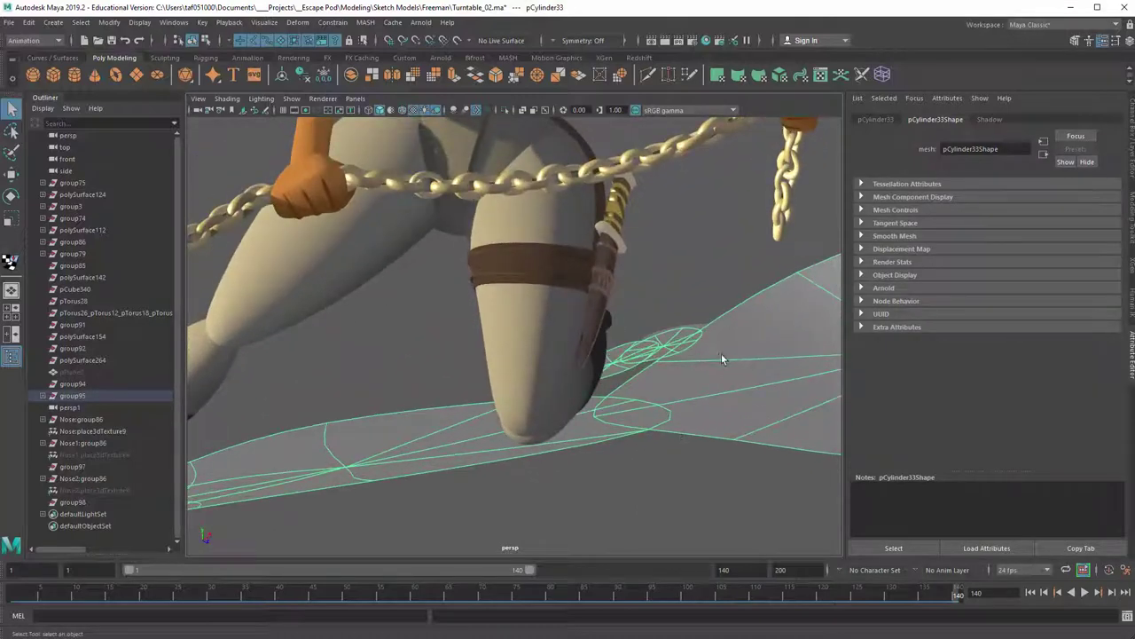
pyautogui.keyDown('alt'); pyautogui.moveTo(721, 353); pyautogui.dragTo(642, 330); pyautogui.keyUp('alt')
pyautogui.click(635, 336)
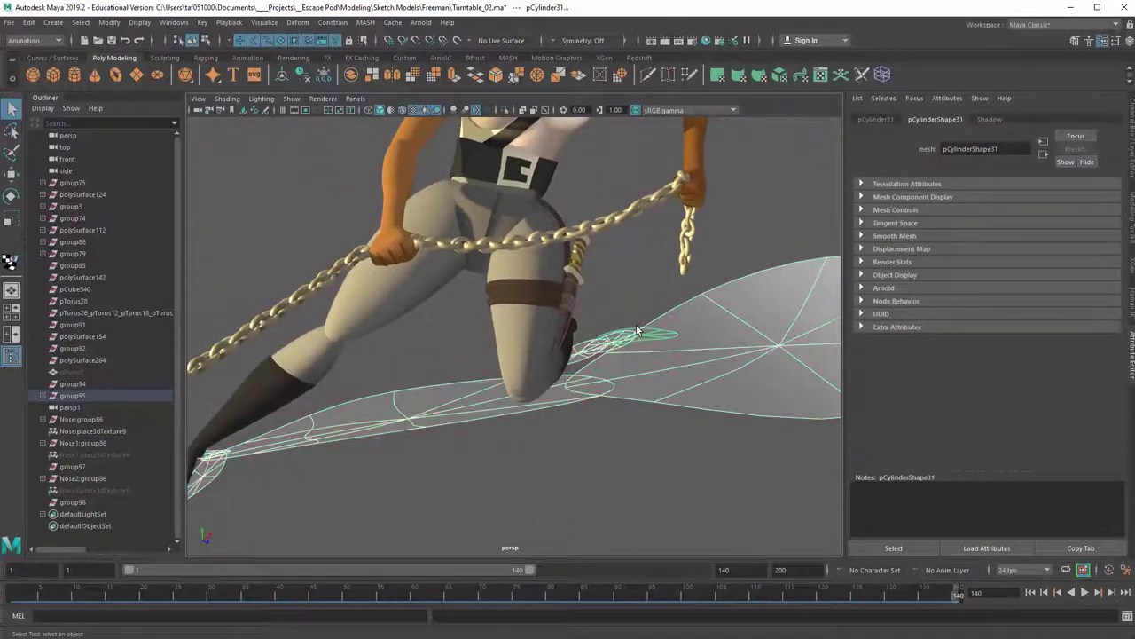
pyautogui.keyDown('alt'); pyautogui.moveTo(696, 337); pyautogui.dragTo(695, 304, button='right'); pyautogui.keyUp('alt')
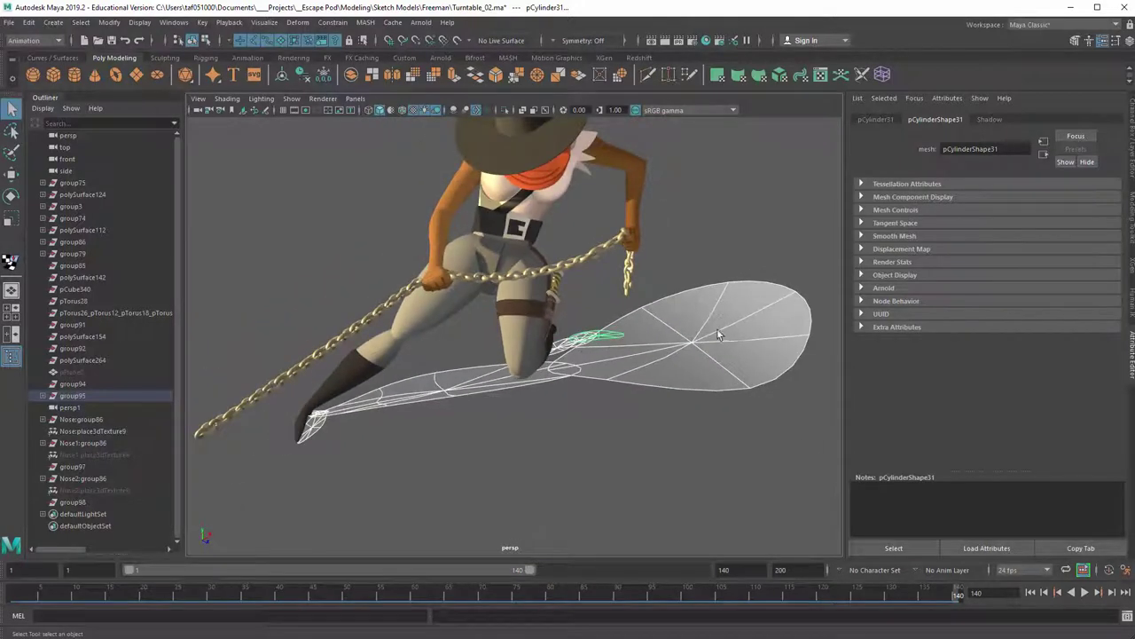
pyautogui.keyDown('alt'); pyautogui.moveTo(703, 367); pyautogui.dragTo(745, 375); pyautogui.keyUp('alt')
pyautogui.keyDown('alt'); pyautogui.moveTo(650, 390); pyautogui.dragTo(378, 391); pyautogui.keyUp('alt')
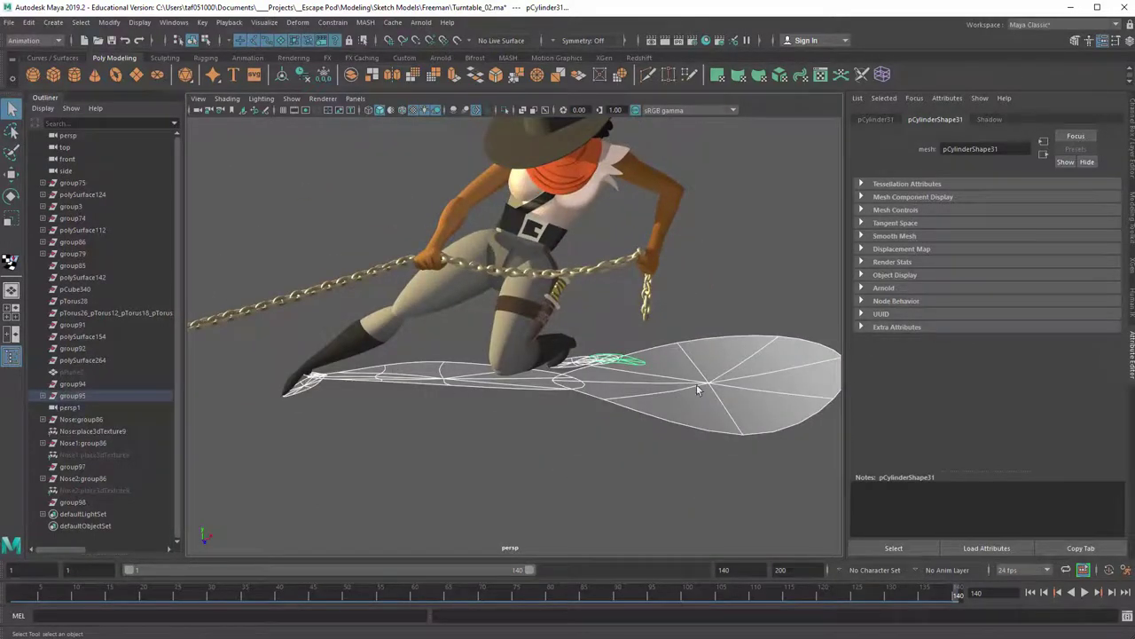
pyautogui.keyDown('alt'); pyautogui.moveTo(697, 391); pyautogui.dragTo(660, 383); pyautogui.keyUp('alt')
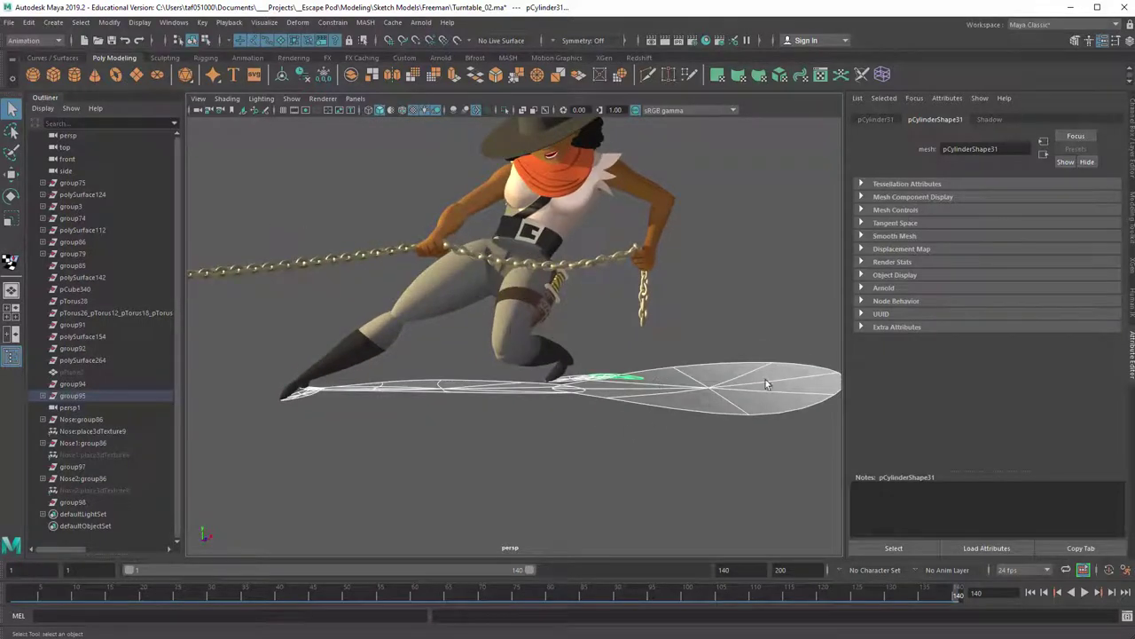
pyautogui.hotkey('ctrl', 'h')
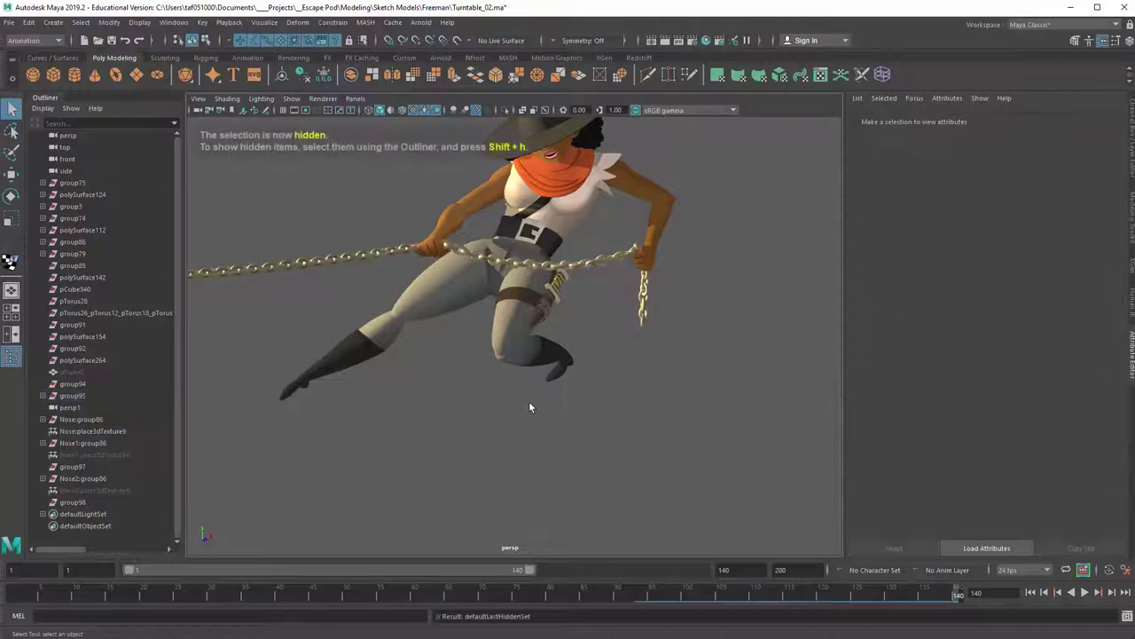
# Open the ramp projected through the PantsRightThigh material's color on the character's right thigh
pyautogui.keyDown('alt'); pyautogui.moveTo(529, 403); pyautogui.dragTo(482, 349); pyautogui.keyUp('alt')
pyautogui.keyDown('alt'); pyautogui.moveTo(481, 349); pyautogui.dragTo(628, 433, button='right'); pyautogui.keyUp('alt')
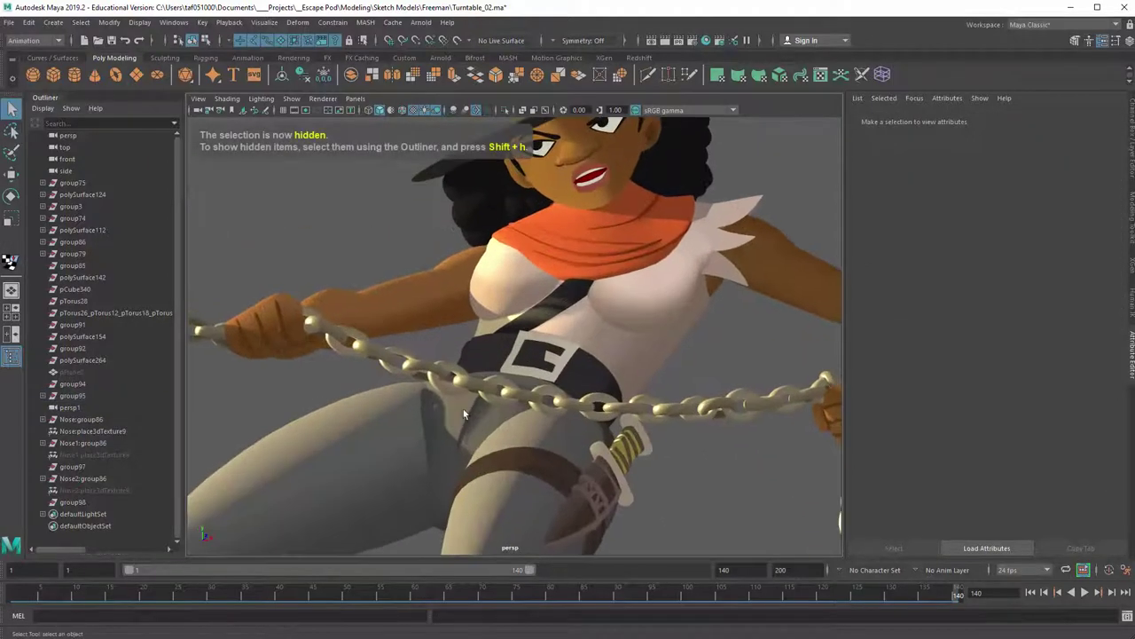
pyautogui.keyDown('alt'); pyautogui.moveTo(464, 414); pyautogui.dragTo(595, 399); pyautogui.keyUp('alt')
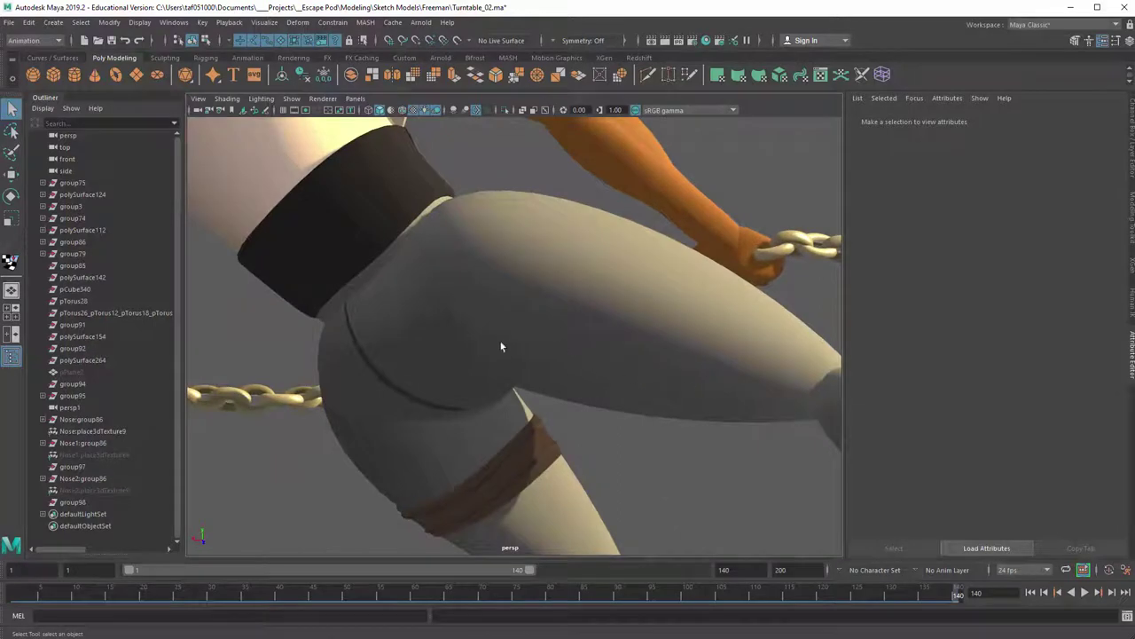
pyautogui.keyDown('alt'); pyautogui.moveTo(619, 326); pyautogui.dragTo(413, 404); pyautogui.keyUp('alt')
pyautogui.click(424, 431)
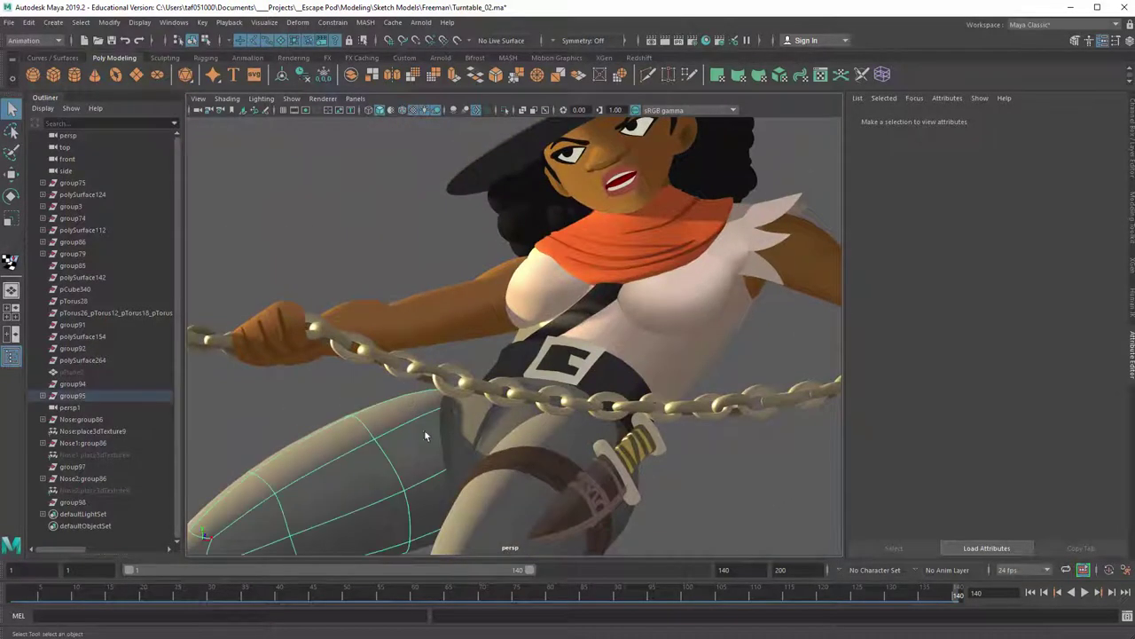
pyautogui.keyDown('alt'); pyautogui.moveTo(470, 419); pyautogui.dragTo(515, 277, button='middle'); pyautogui.keyUp('alt')
pyautogui.click(984, 119)
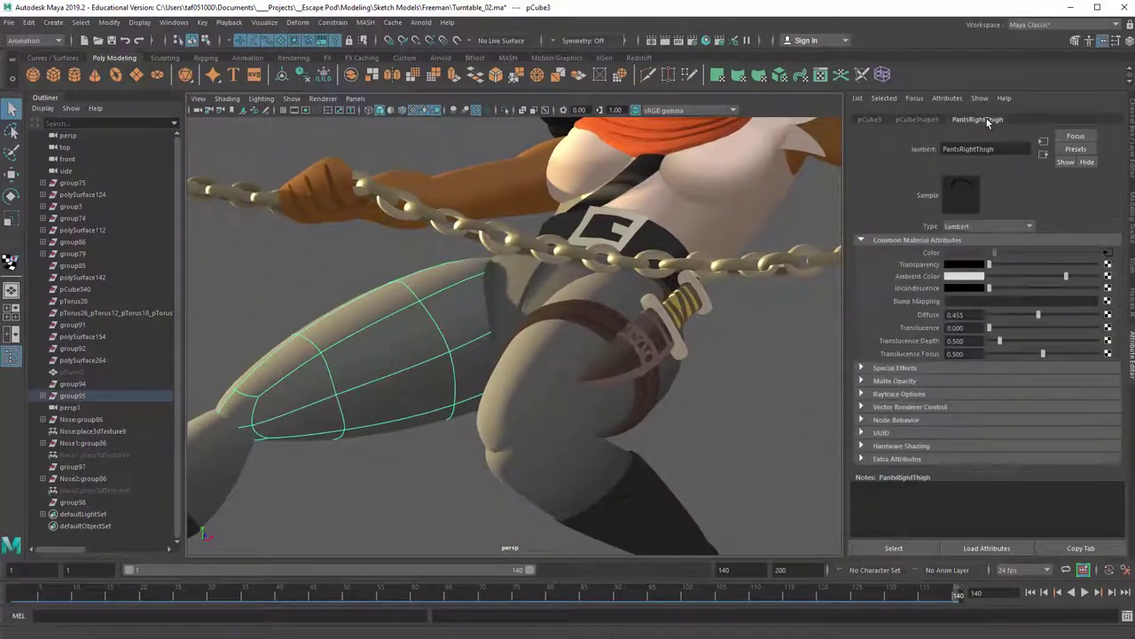
pyautogui.click(1107, 256)
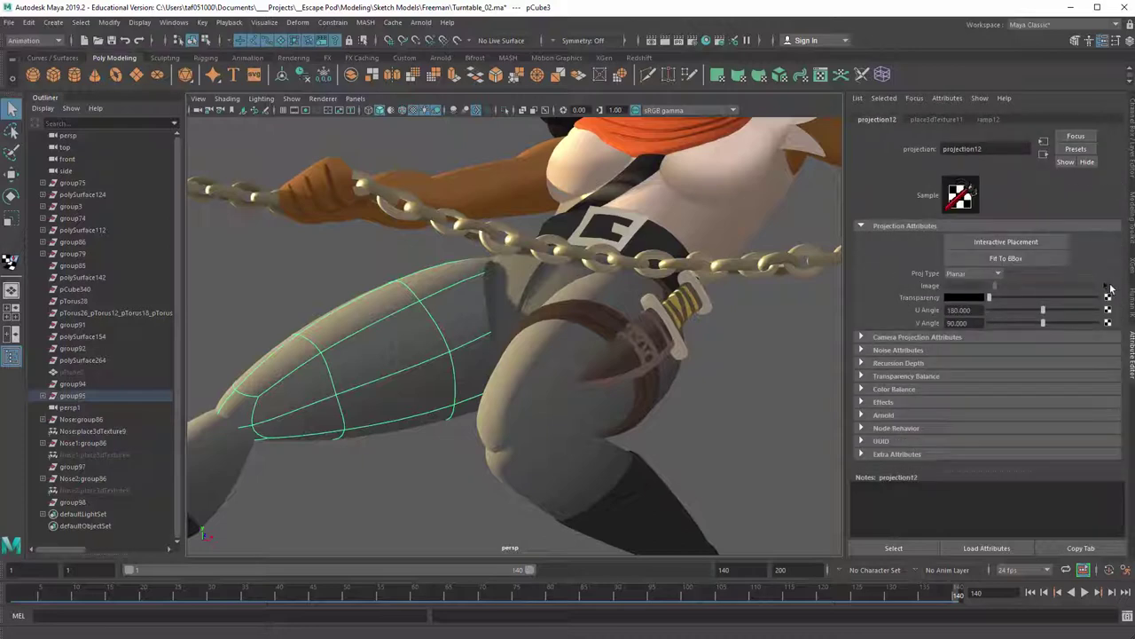
pyautogui.click(1108, 286)
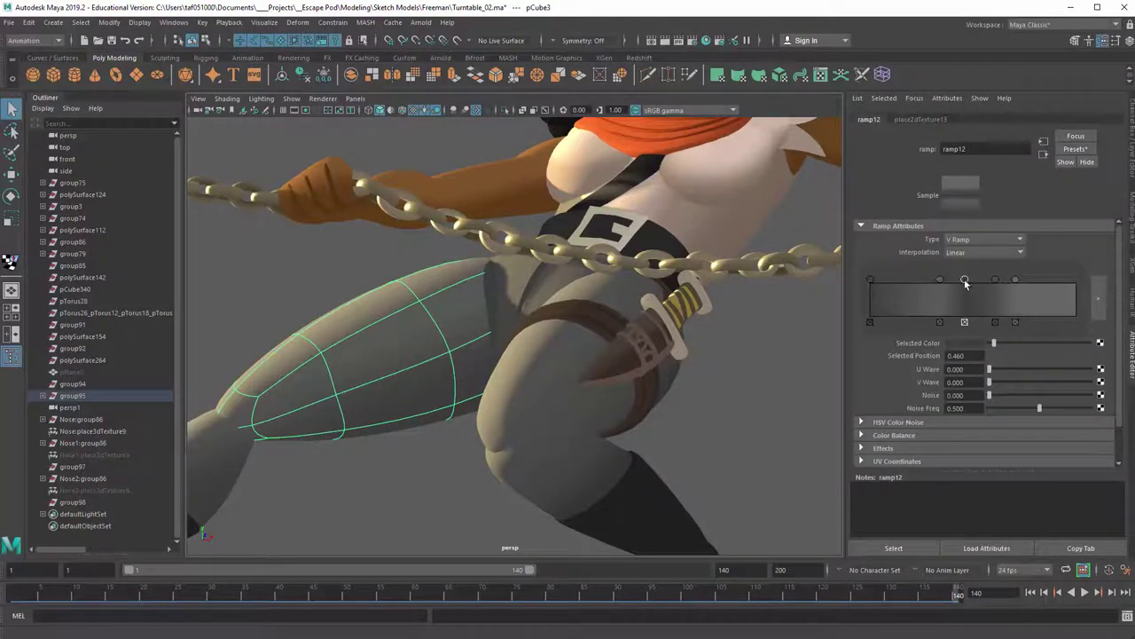
# Try shifting the thigh ramp's shadow markers, with one at 0.544, and undo the marker changes
pyautogui.moveTo(975, 282)
pyautogui.mouseDown()
pyautogui.moveTo(959, 284)
pyautogui.moveTo(982, 283)
pyautogui.mouseUp()
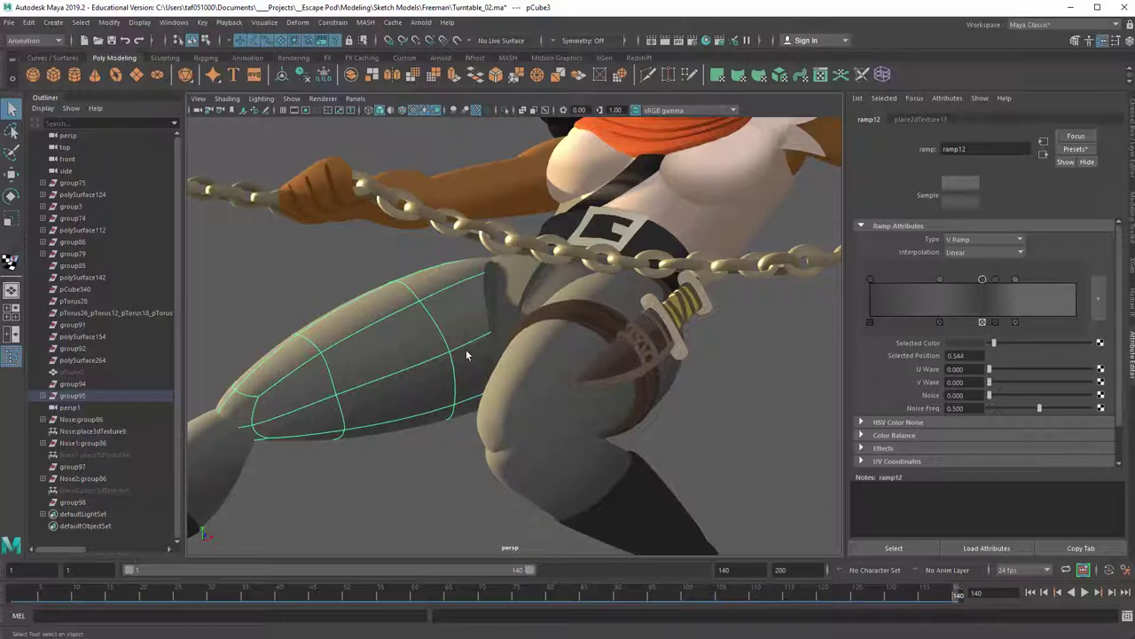
pyautogui.keyDown('alt'); pyautogui.moveTo(435, 385); pyautogui.dragTo(563, 316, button='middle'); pyautogui.keyUp('alt')
pyautogui.keyDown('alt'); pyautogui.moveTo(557, 377); pyautogui.dragTo(724, 310); pyautogui.keyUp('alt')
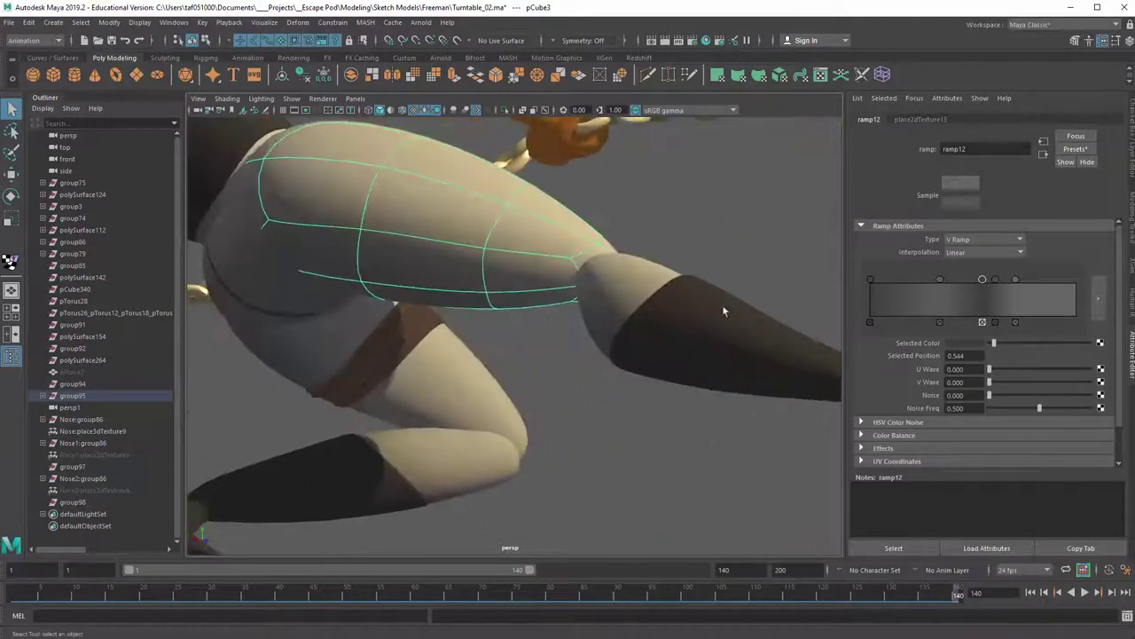
pyautogui.moveTo(941, 280)
pyautogui.mouseDown()
pyautogui.moveTo(919, 282)
pyautogui.moveTo(1005, 282)
pyautogui.mouseUp()
pyautogui.keyDown('alt'); pyautogui.moveTo(703, 256); pyautogui.dragTo(496, 267); pyautogui.keyUp('alt')
pyautogui.hotkey('ctrl', 'z')
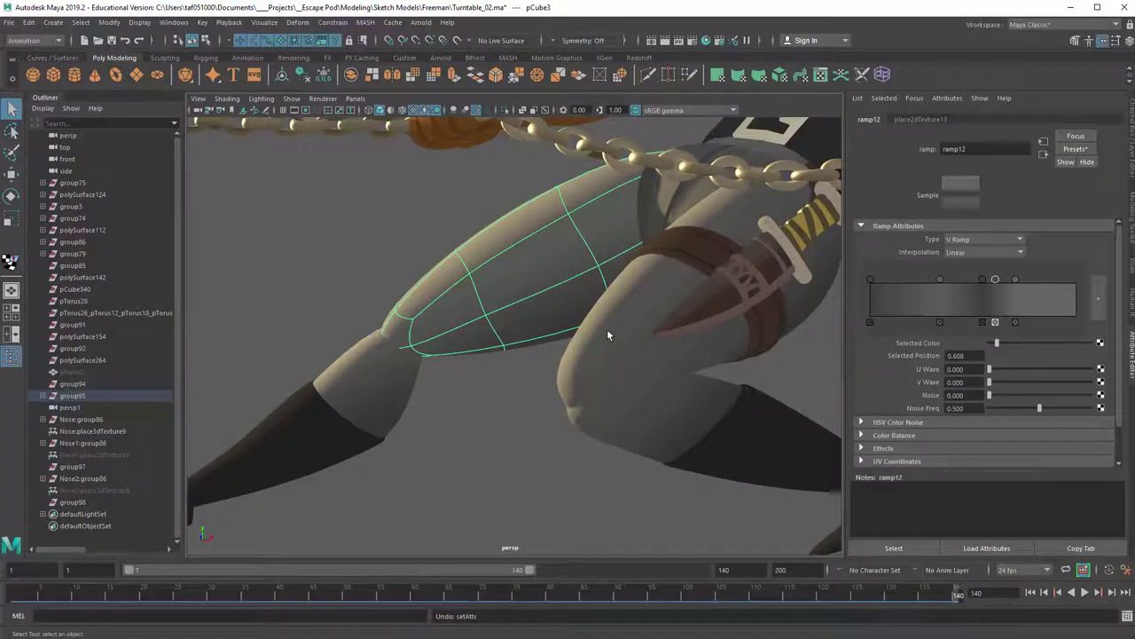
pyautogui.hotkey('ctrl', 'z')
# Check the materials assigned to the right boot and the pants piece below the right knee
pyautogui.keyDown('alt'); pyautogui.moveTo(608, 304); pyautogui.dragTo(500, 388, button='right'); pyautogui.keyUp('alt')
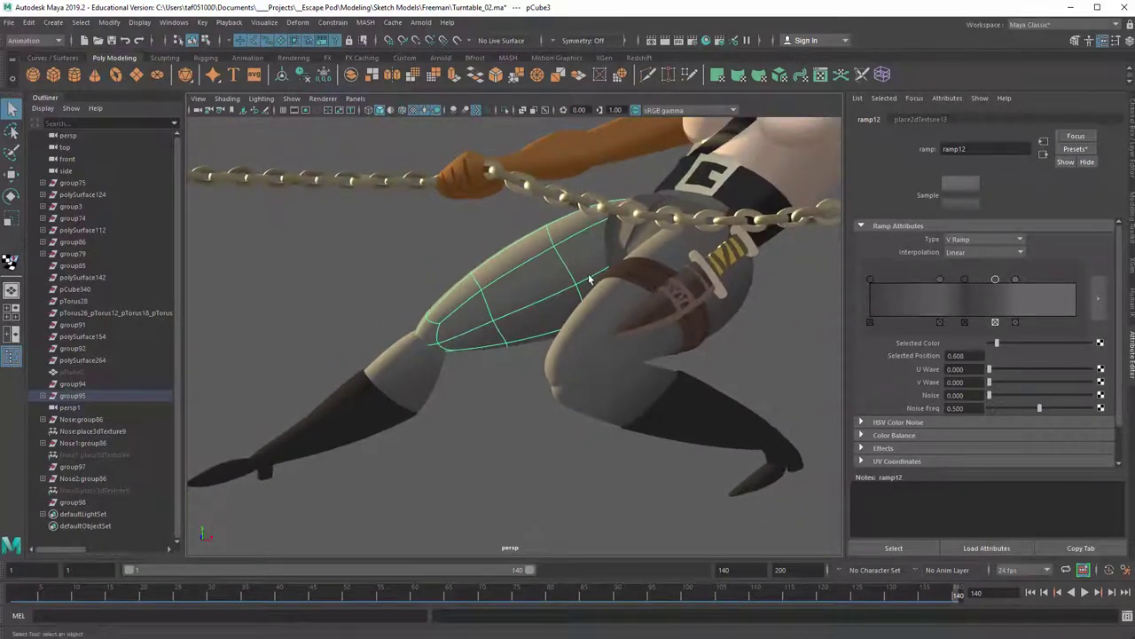
pyautogui.keyDown('alt'); pyautogui.moveTo(393, 343); pyautogui.dragTo(544, 294); pyautogui.keyUp('alt')
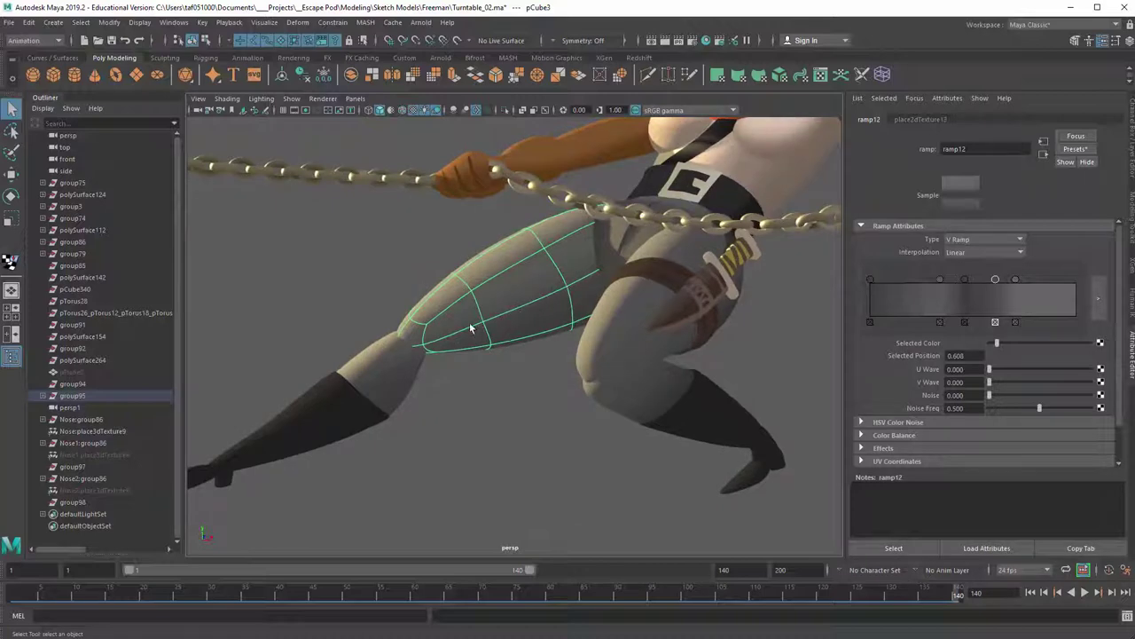
pyautogui.click(546, 390)
pyautogui.keyDown('alt'); pyautogui.moveTo(542, 322); pyautogui.dragTo(523, 302); pyautogui.keyUp('alt')
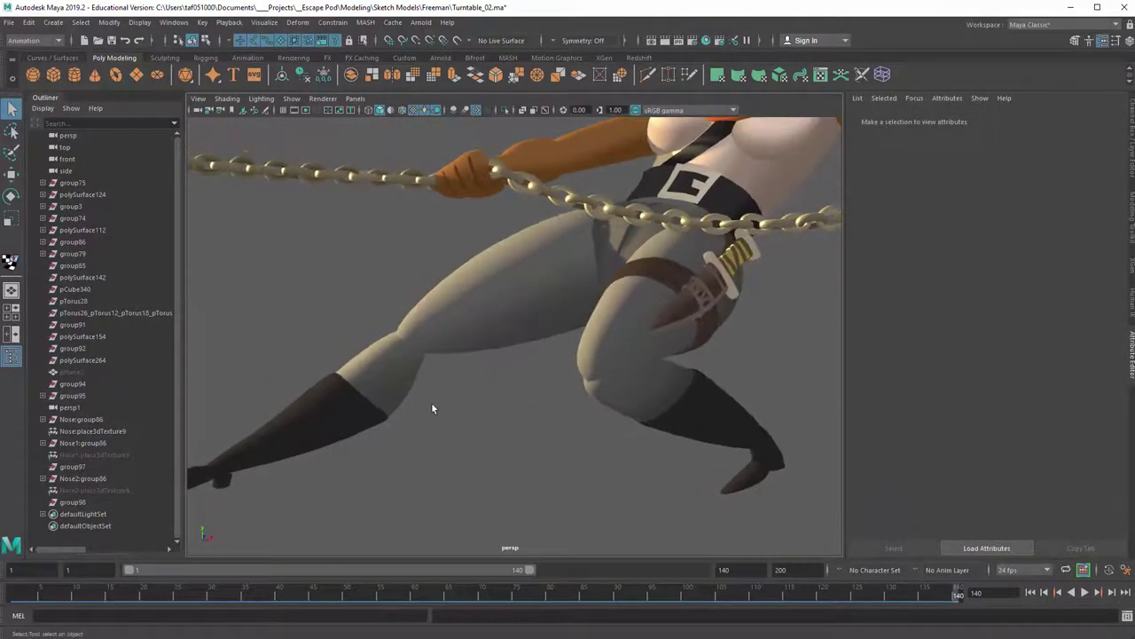
pyautogui.keyDown('alt'); pyautogui.moveTo(432, 408); pyautogui.dragTo(593, 380, button='right'); pyautogui.keyUp('alt')
pyautogui.click(468, 372)
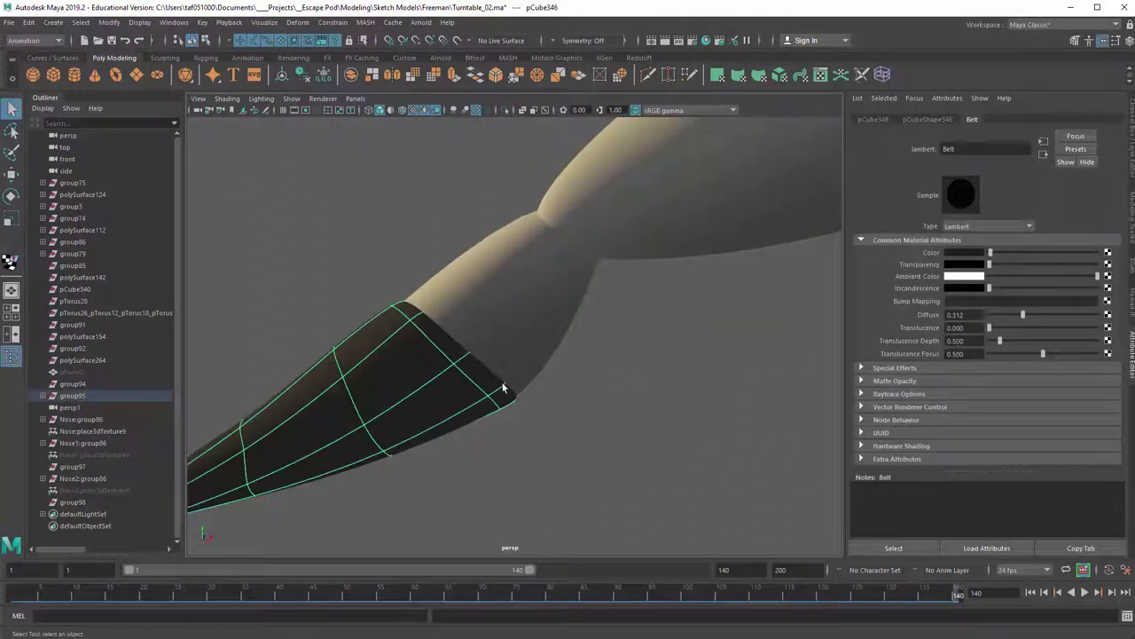
pyautogui.click(519, 332)
pyautogui.keyDown('alt'); pyautogui.moveTo(540, 287); pyautogui.dragTo(494, 311, button='right'); pyautogui.keyUp('alt')
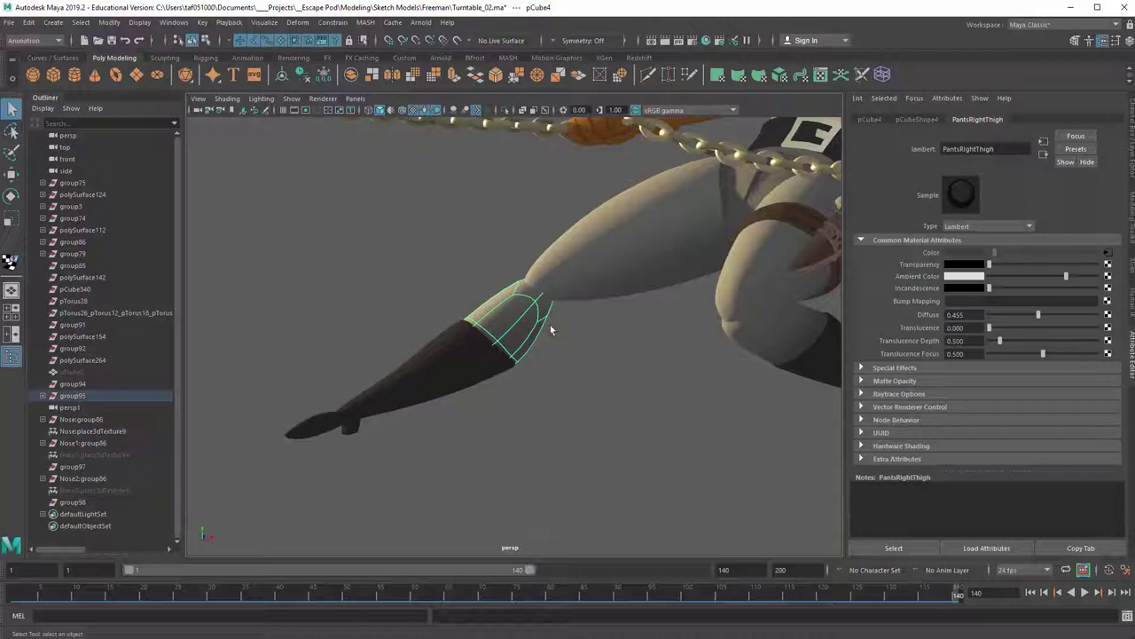
pyautogui.keyDown('alt'); pyautogui.moveTo(682, 258); pyautogui.dragTo(512, 324, button='middle'); pyautogui.keyUp('alt')
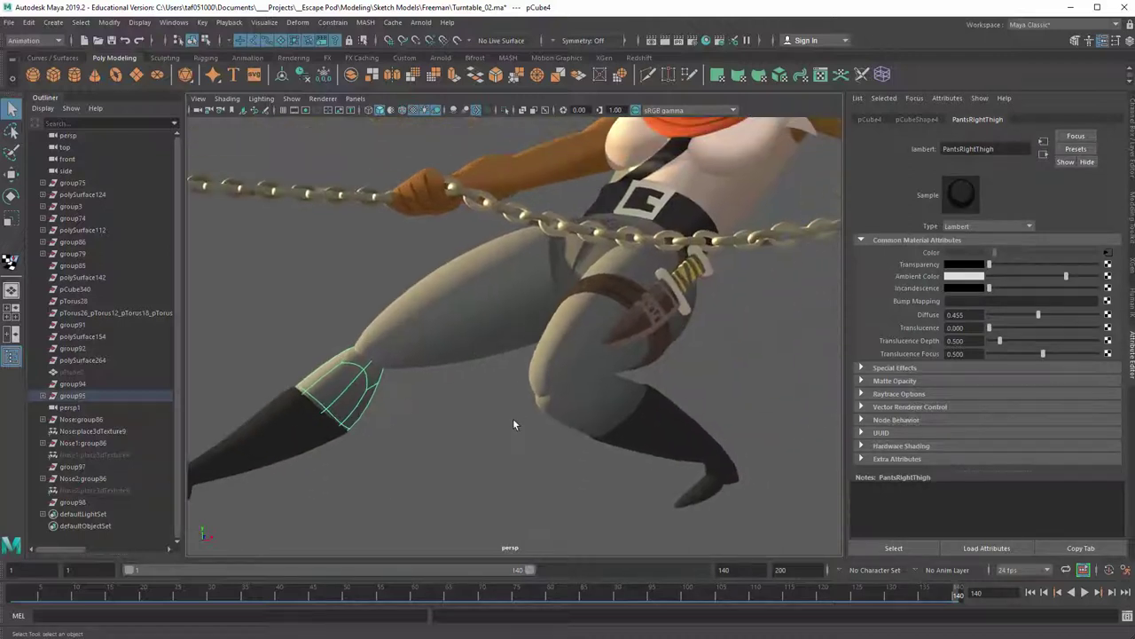
# Check the material assigned to the upper-arm and forearm pieces of the character's right arm
pyautogui.click(512, 418)
pyautogui.keyDown('alt'); pyautogui.moveTo(426, 356); pyautogui.dragTo(554, 344); pyautogui.keyUp('alt')
pyautogui.keyDown('alt'); pyautogui.moveTo(556, 344); pyautogui.dragTo(492, 306, button='right'); pyautogui.keyUp('alt')
pyautogui.keyDown('alt'); pyautogui.moveTo(491, 306); pyautogui.dragTo(548, 262); pyautogui.keyUp('alt')
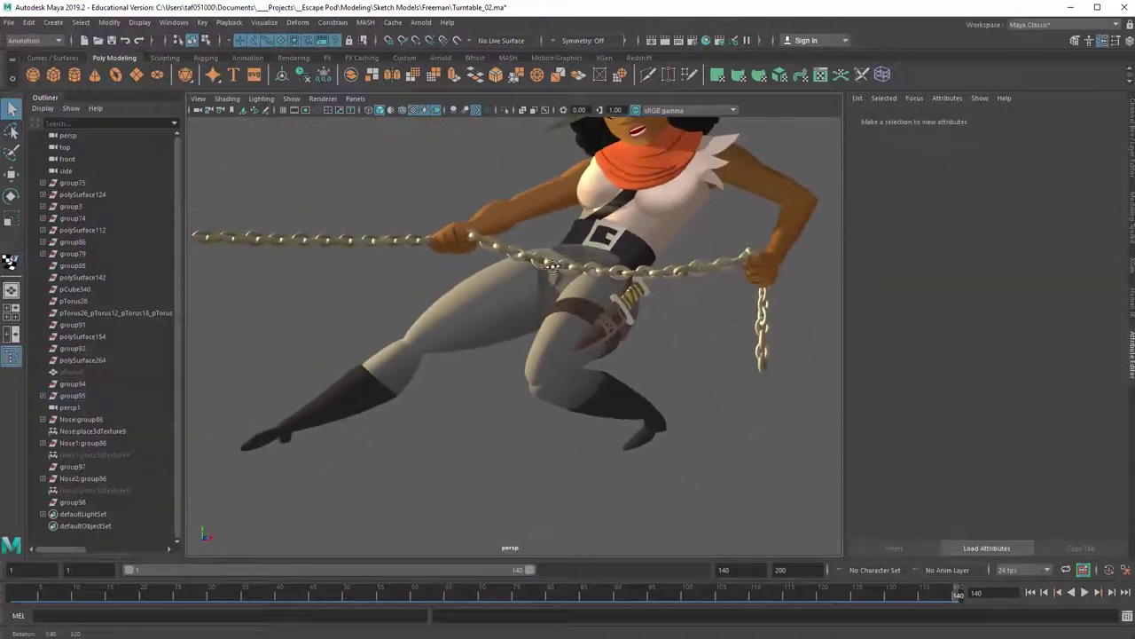
pyautogui.keyDown('alt'); pyautogui.moveTo(594, 200); pyautogui.dragTo(537, 282, button='middle'); pyautogui.keyUp('alt')
pyautogui.keyDown('alt'); pyautogui.moveTo(615, 300); pyautogui.dragTo(566, 289, button='right'); pyautogui.keyUp('alt')
pyautogui.click(486, 283)
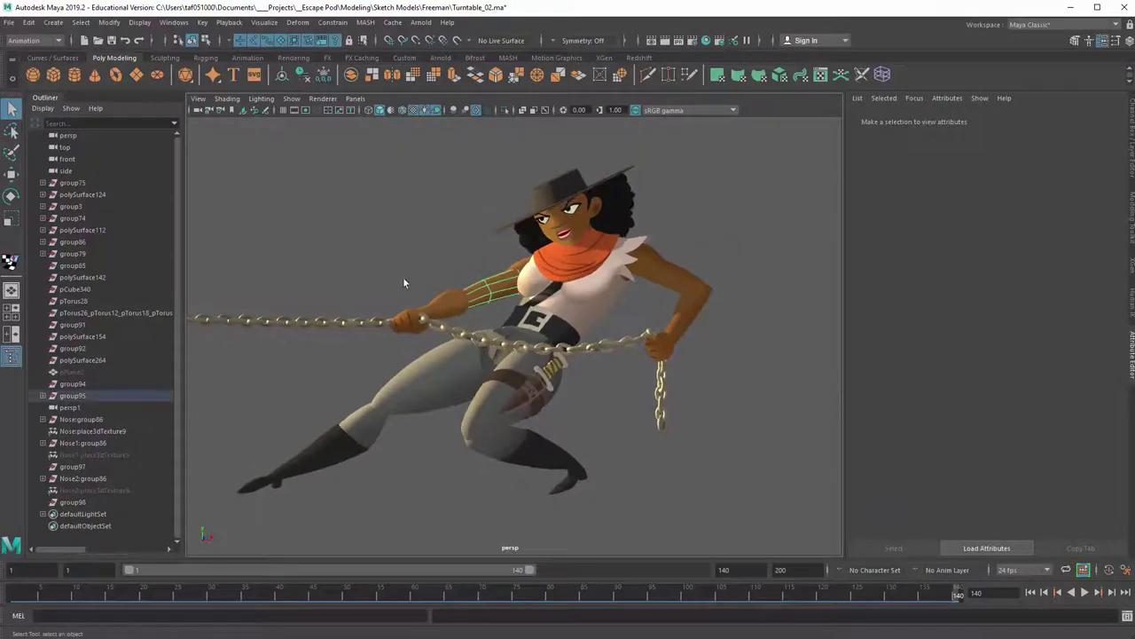
pyautogui.keyDown('alt'); pyautogui.moveTo(403, 278); pyautogui.dragTo(596, 319, button='right'); pyautogui.keyUp('alt')
pyautogui.keyDown('shift'); pyautogui.click(532, 194); pyautogui.keyUp('shift')
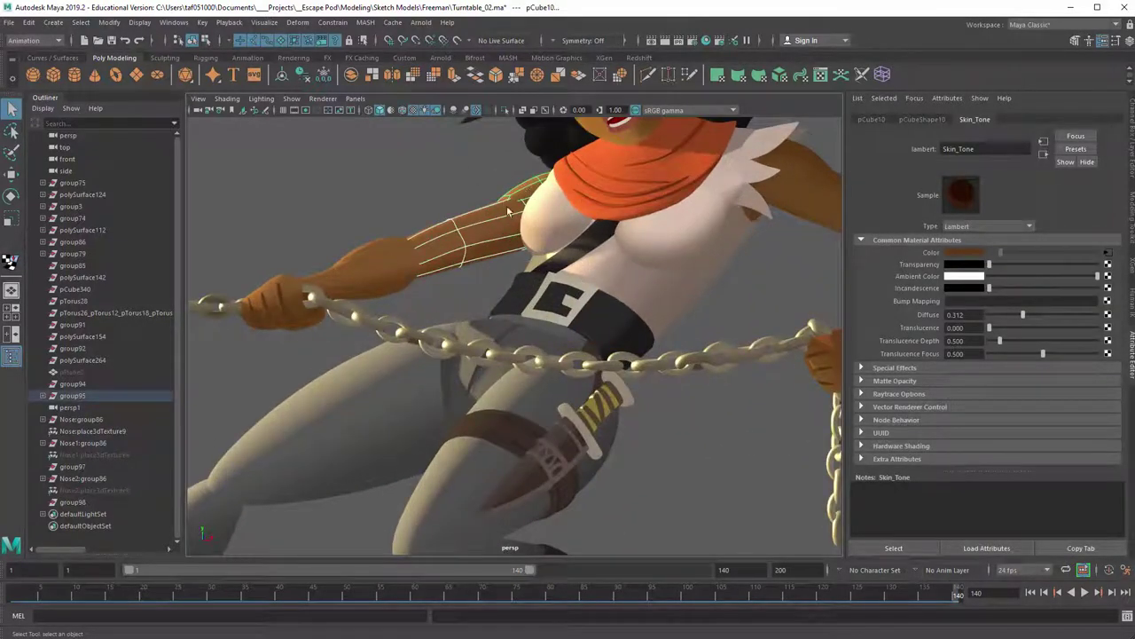
pyautogui.click(371, 275)
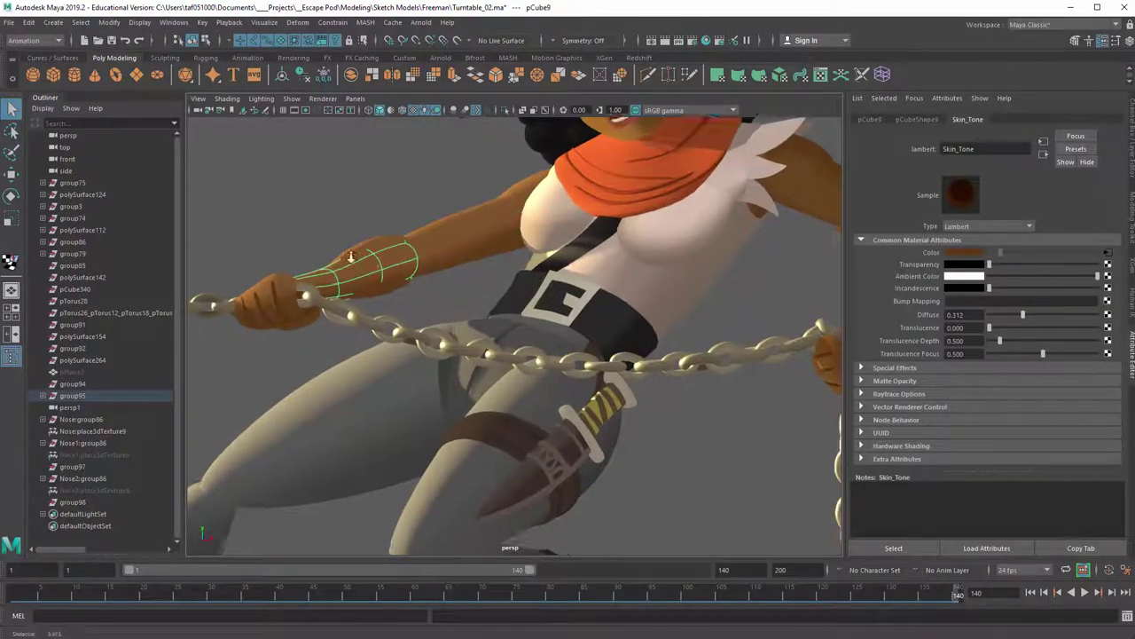
pyautogui.keyDown('alt'); pyautogui.moveTo(355, 253); pyautogui.dragTo(446, 192, button='right'); pyautogui.keyUp('alt')
pyautogui.click(451, 192)
pyautogui.keyDown('alt'); pyautogui.moveTo(473, 185); pyautogui.dragTo(516, 293, button='middle'); pyautogui.keyUp('alt')
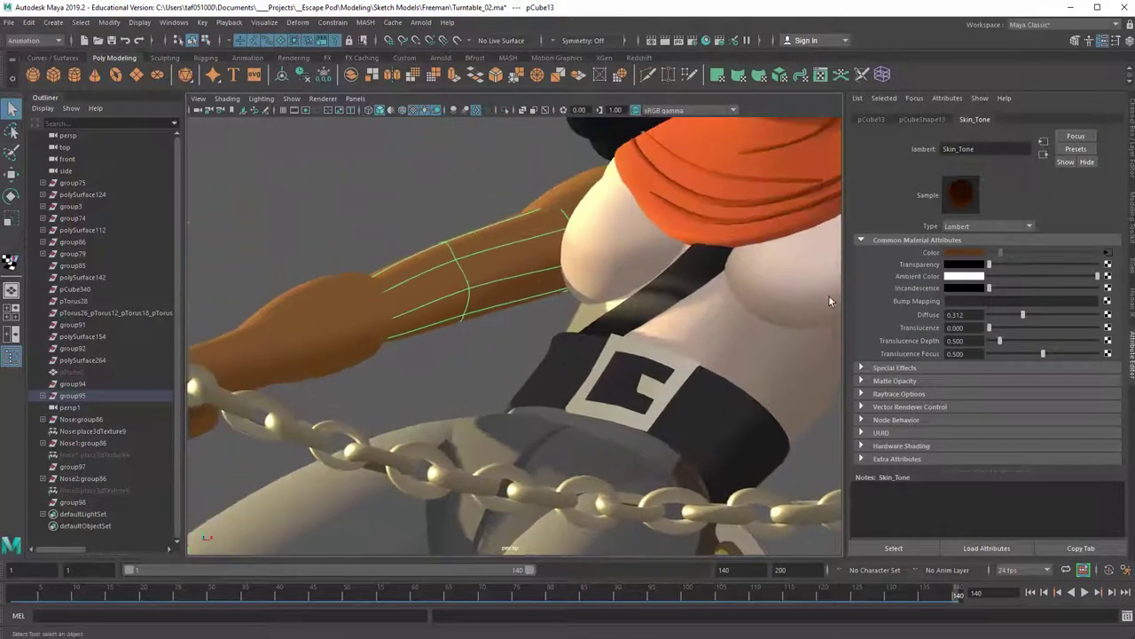
# Open the ramp projected through the Skin_Tone material's color on the right upper arm, inspect its markers, and clear the selection
pyautogui.click(1044, 154)
pyautogui.click(1107, 243)
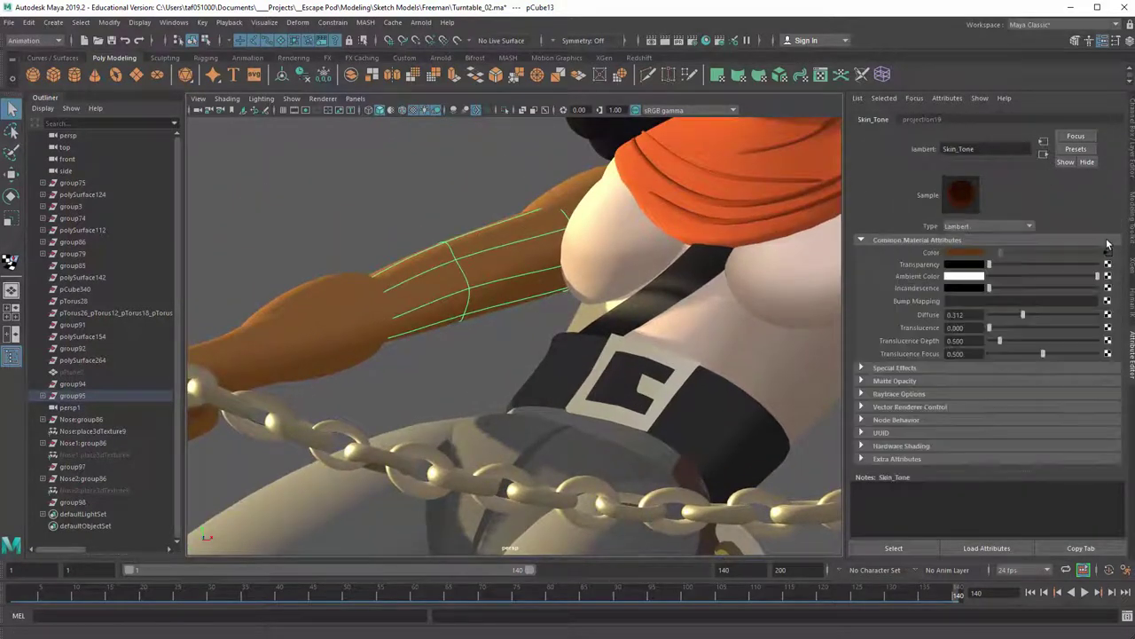
pyautogui.click(1109, 254)
pyautogui.click(1107, 286)
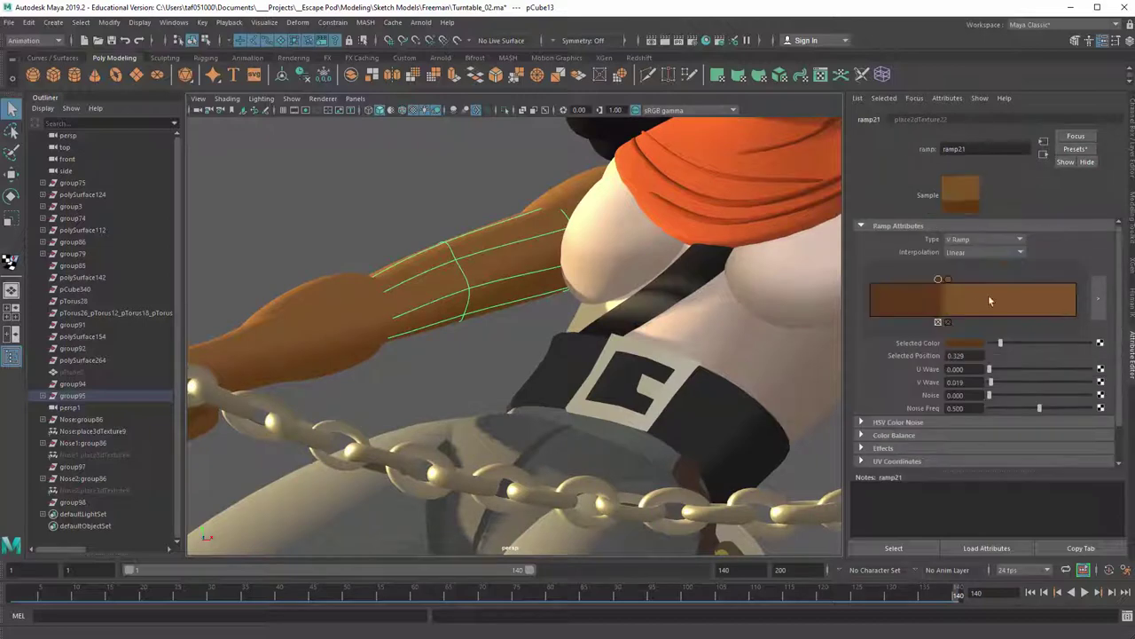
pyautogui.moveTo(951, 282)
pyautogui.mouseDown()
pyautogui.moveTo(981, 284)
pyautogui.moveTo(951, 288)
pyautogui.mouseUp()
pyautogui.click(423, 187)
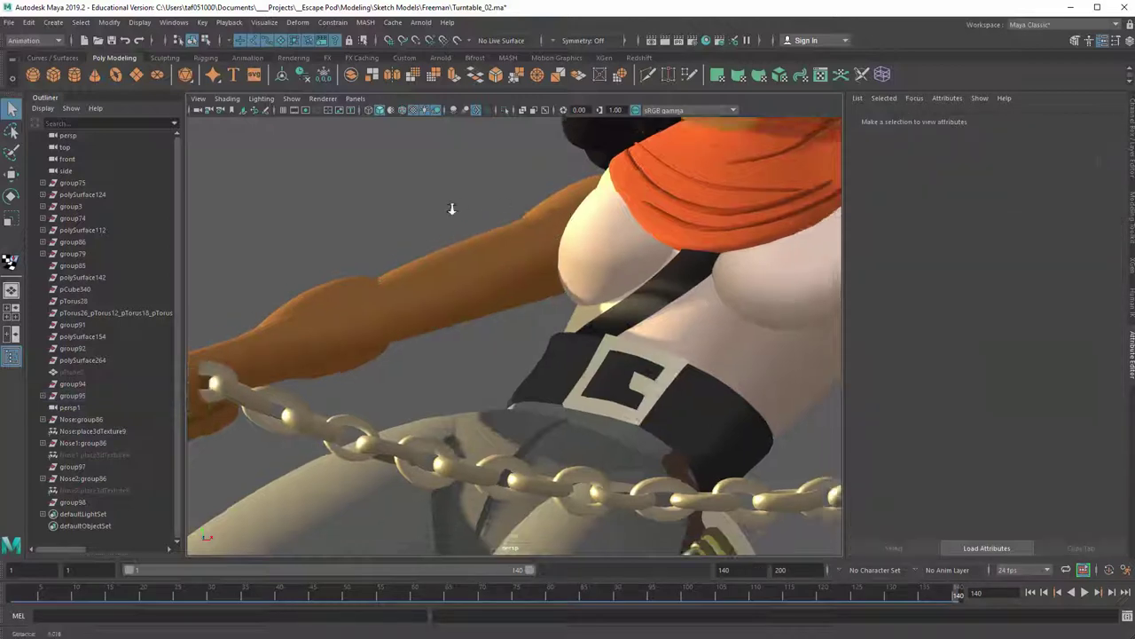
# Examine the shading across the arms, torso, scarf and hat from several angles, ending close on the nose
pyautogui.scroll(-5, 479, 220)
pyautogui.keyDown('alt'); pyautogui.moveTo(506, 231); pyautogui.dragTo(595, 328); pyautogui.keyUp('alt')
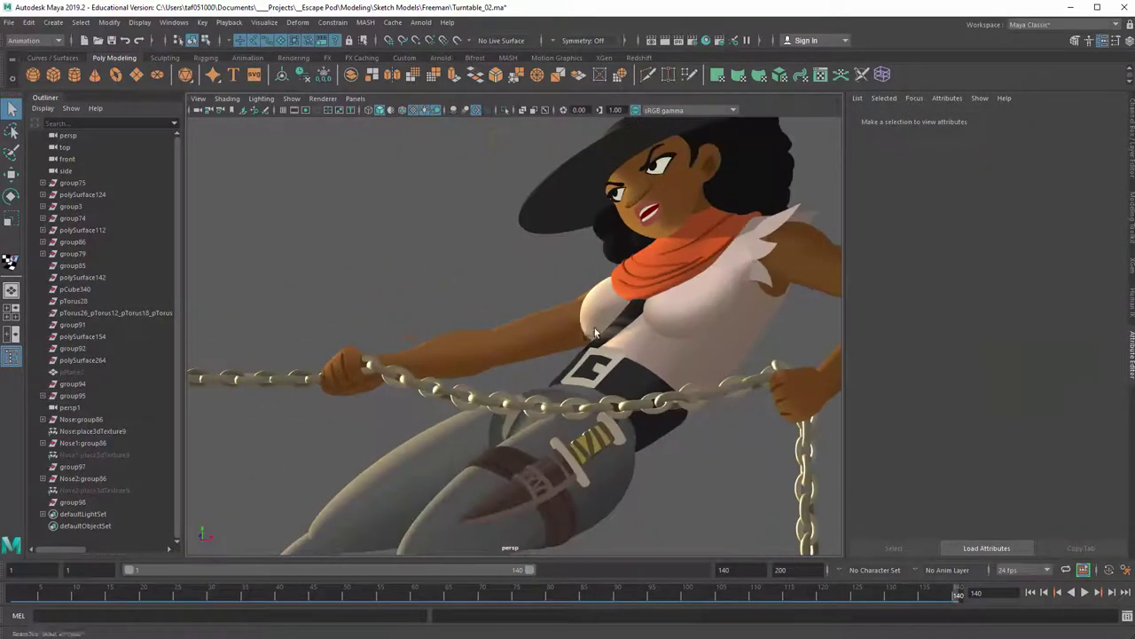
pyautogui.keyDown('alt'); pyautogui.moveTo(594, 328); pyautogui.dragTo(829, 288, button='right'); pyautogui.keyUp('alt')
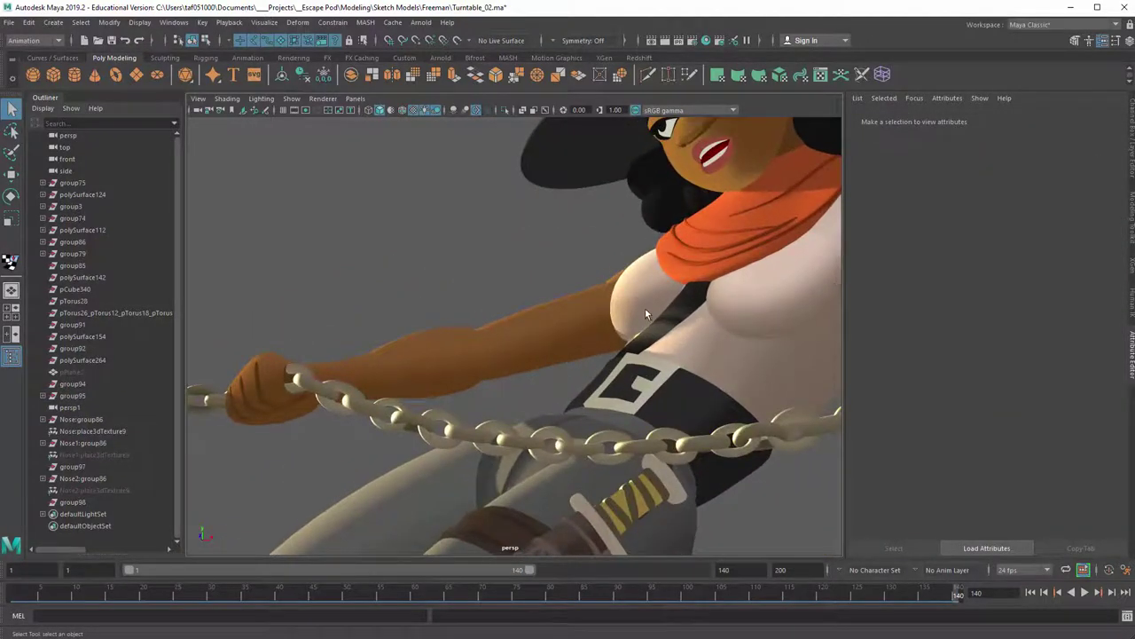
pyautogui.keyDown('alt'); pyautogui.moveTo(626, 320); pyautogui.dragTo(576, 301, button='middle'); pyautogui.keyUp('alt')
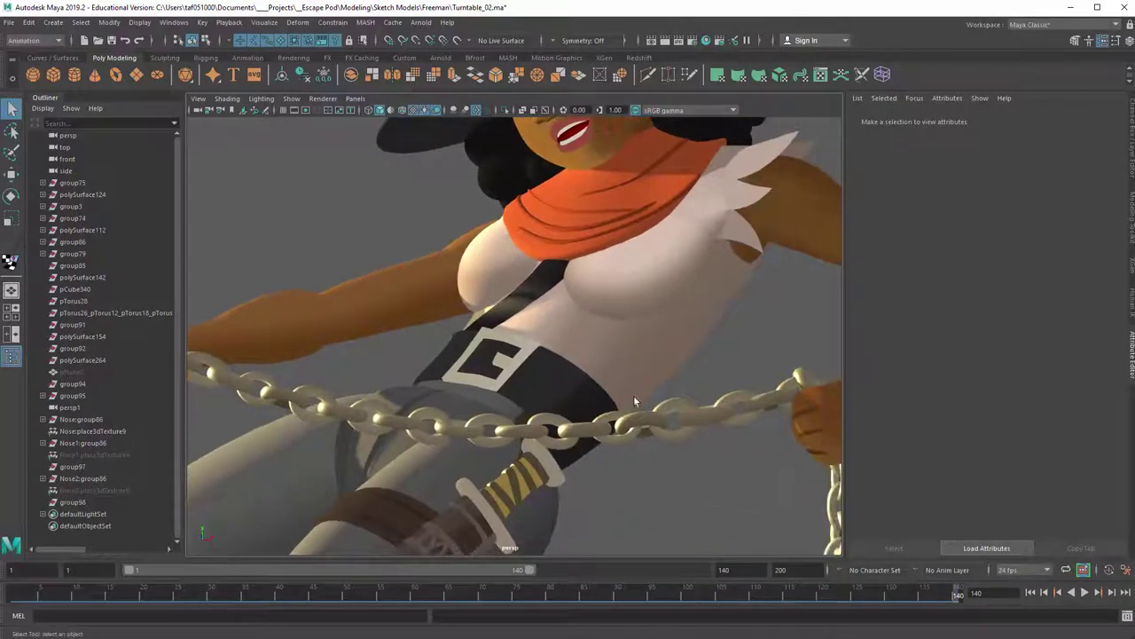
pyautogui.keyDown('alt'); pyautogui.moveTo(668, 256); pyautogui.dragTo(616, 347, button='right'); pyautogui.keyUp('alt')
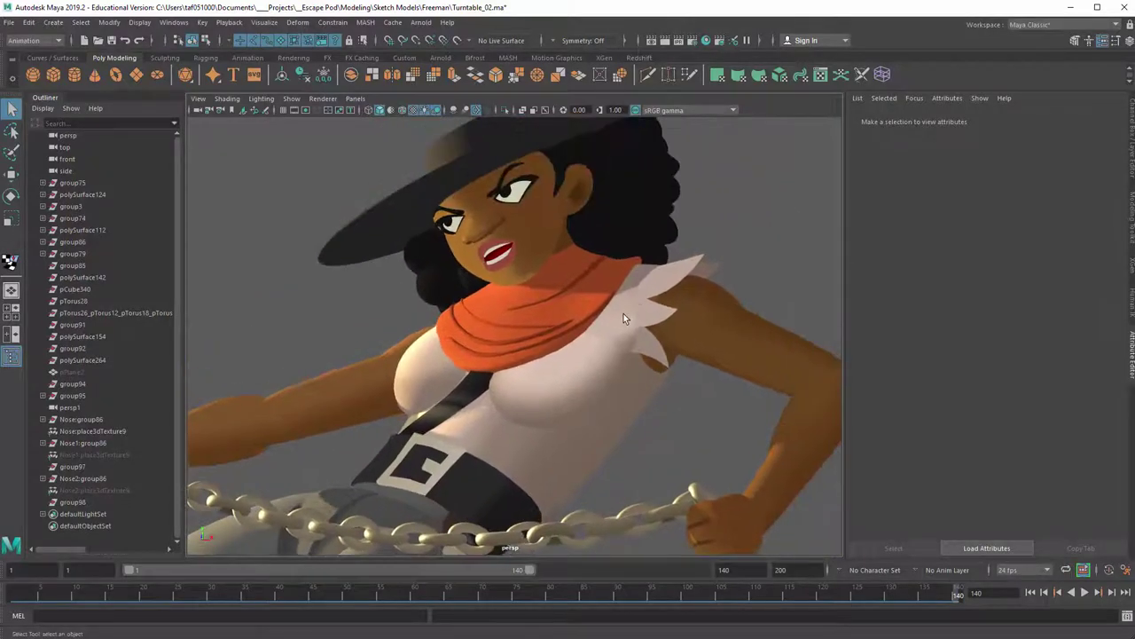
pyautogui.keyDown('alt'); pyautogui.moveTo(624, 318); pyautogui.dragTo(667, 246); pyautogui.keyUp('alt')
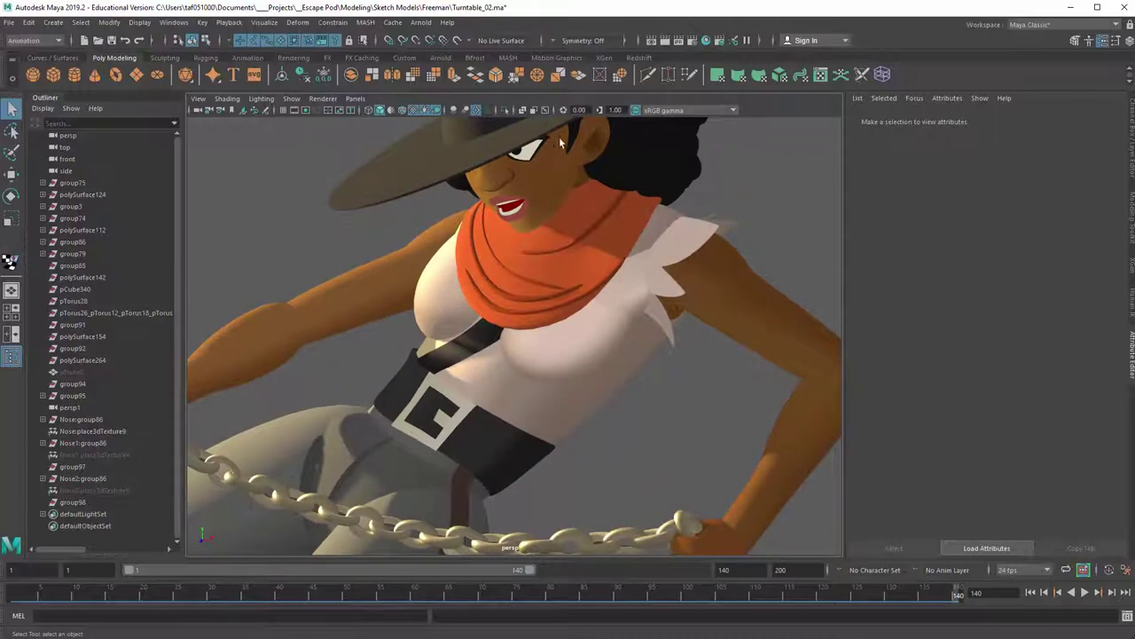
pyautogui.keyDown('alt'); pyautogui.moveTo(506, 213); pyautogui.dragTo(576, 183); pyautogui.keyUp('alt')
pyautogui.keyDown('alt'); pyautogui.moveTo(539, 251); pyautogui.dragTo(672, 334, button='middle'); pyautogui.keyUp('alt')
pyautogui.keyDown('alt'); pyautogui.moveTo(599, 325); pyautogui.dragTo(915, 400, button='right'); pyautogui.keyUp('alt')
pyautogui.keyDown('alt'); pyautogui.moveTo(659, 222); pyautogui.dragTo(456, 307, button='middle'); pyautogui.keyUp('alt')
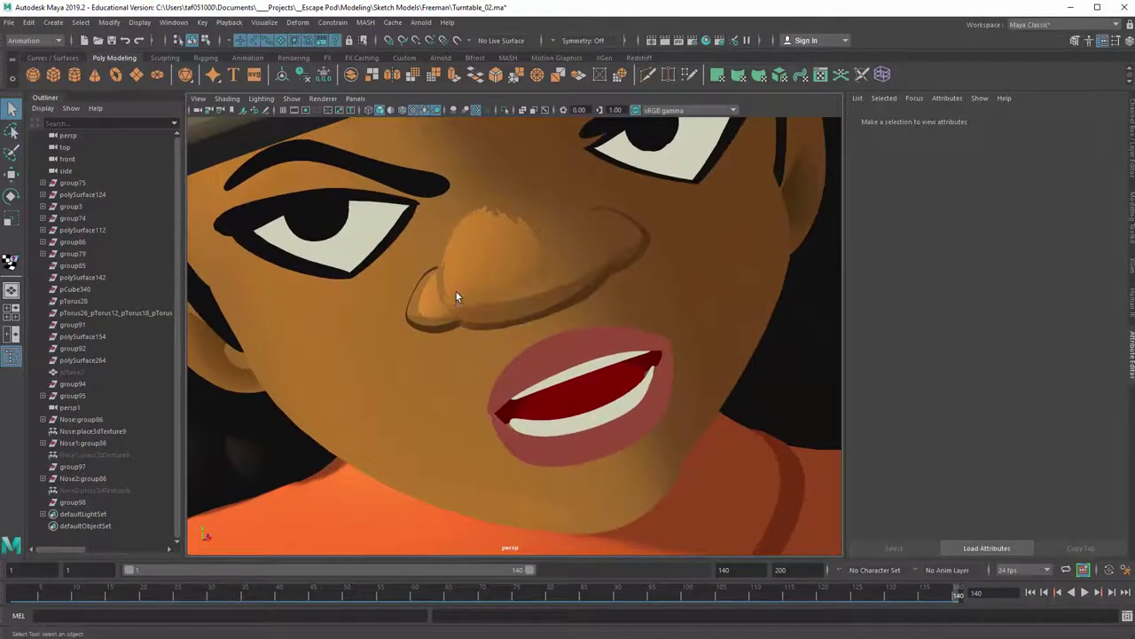
# Isolate the nose mesh that carries the NoseBottom material, inspect its shape, and bring the rest of the character back
pyautogui.click(572, 295)
pyautogui.hotkey('alt', 'h')
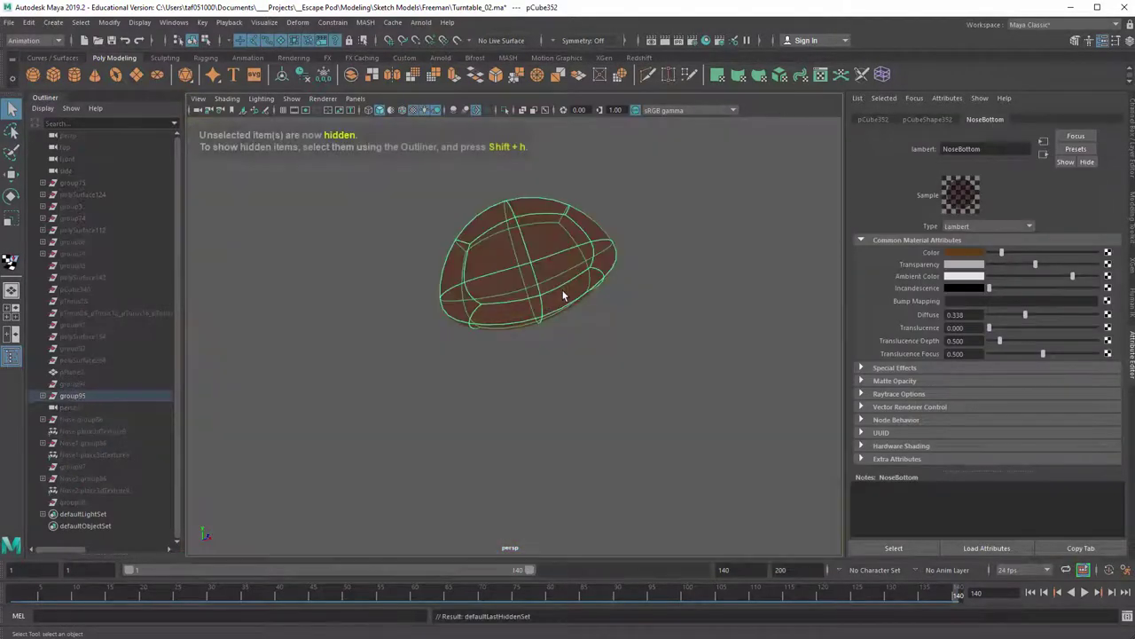
pyautogui.keyDown('alt'); pyautogui.moveTo(662, 302); pyautogui.dragTo(557, 303); pyautogui.keyUp('alt')
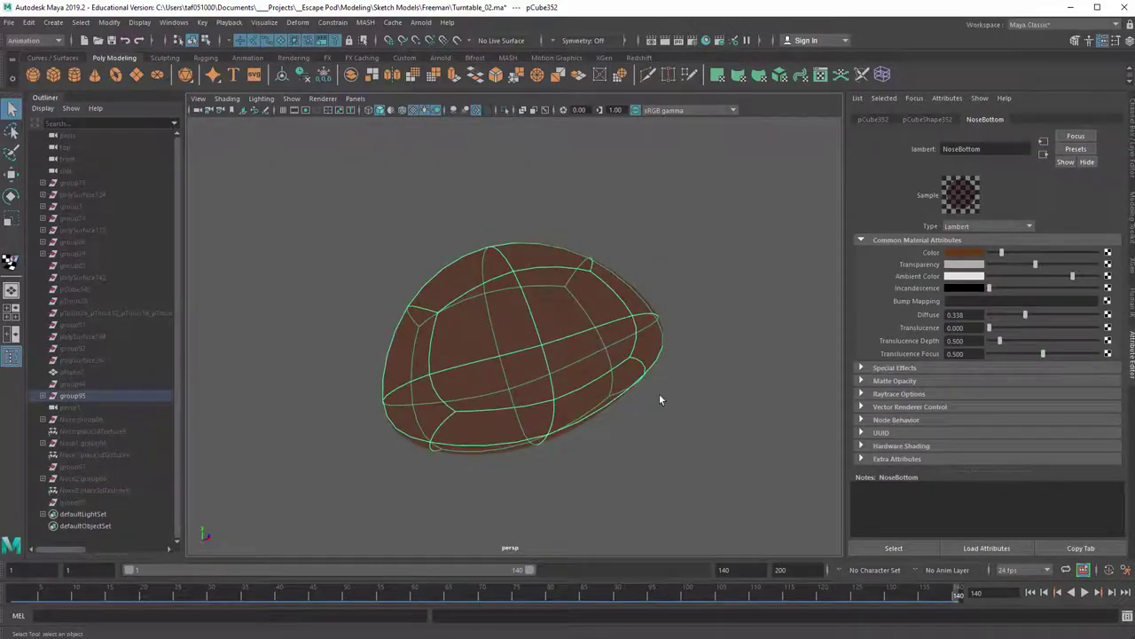
pyautogui.press('g')
pyautogui.hotkey('ctrl', '1')
# Check the materials on the main nose mesh and the overlapping shadow pieces along its underside and far nostril
pyautogui.click(596, 323)
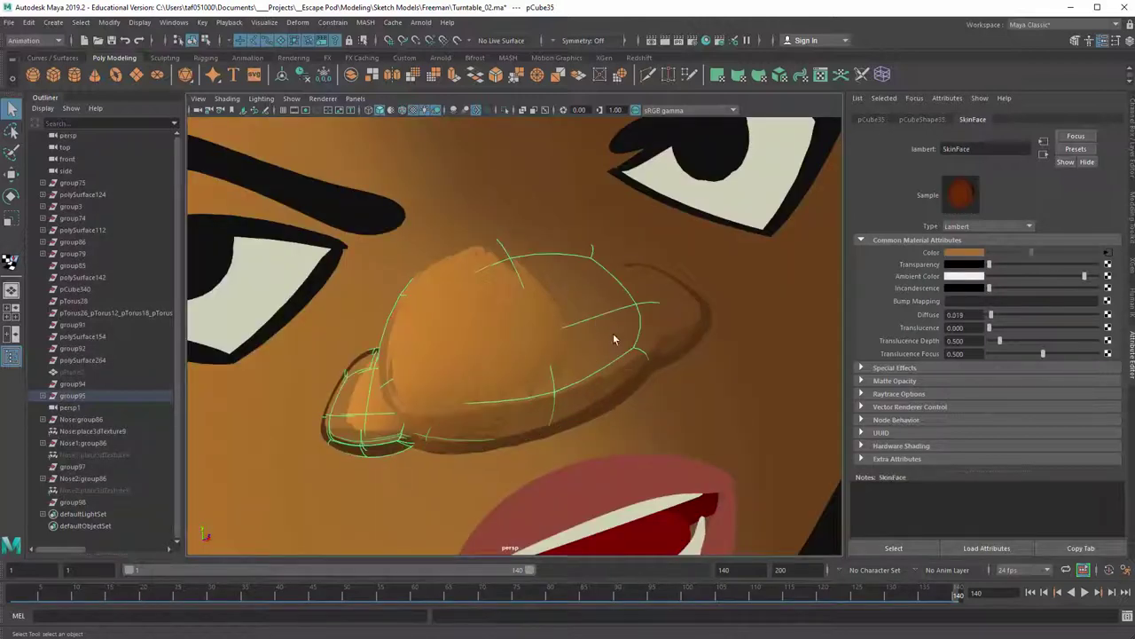
pyautogui.click(581, 401)
pyautogui.click(674, 346)
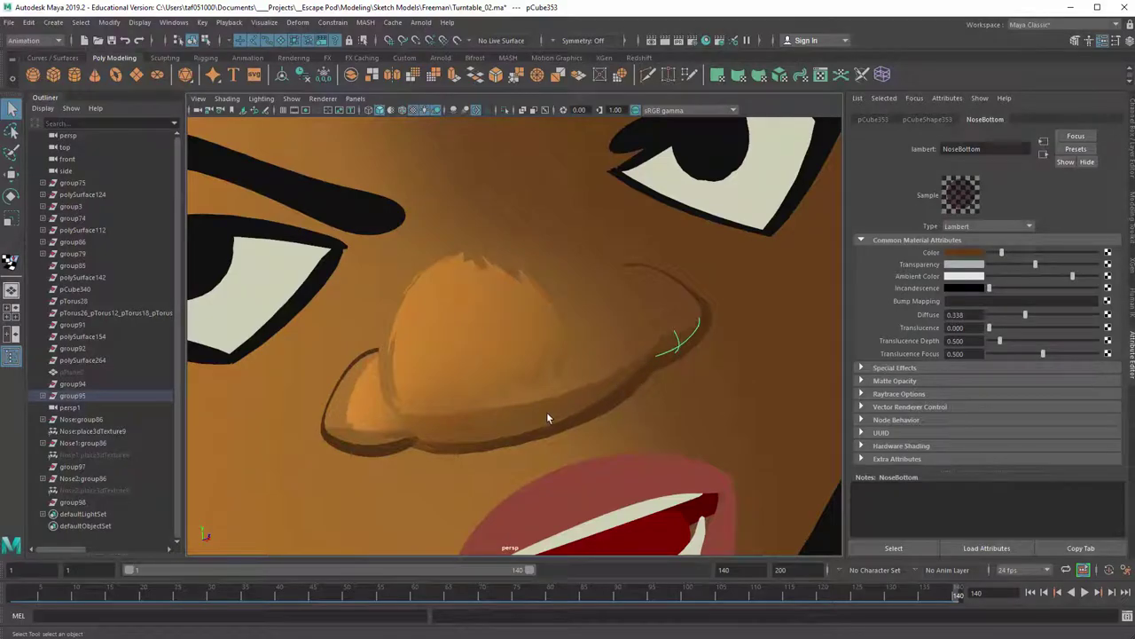
# Select the NoseLightSpot mesh on the nose and inspect it in wireframe, in isolation and in untextured shading
pyautogui.click(509, 336)
pyautogui.moveTo(551, 338)
pyautogui.keyDown('alt'); pyautogui.mouseDown()
pyautogui.moveTo(512, 346)
pyautogui.moveTo(553, 329)
pyautogui.moveTo(520, 337)
pyautogui.moveTo(565, 341)
pyautogui.mouseUp(); pyautogui.keyUp('alt')
pyautogui.press('4')
pyautogui.hotkey('ctrl', '1')
pyautogui.hotkey('ctrl', '1')
pyautogui.press('5')
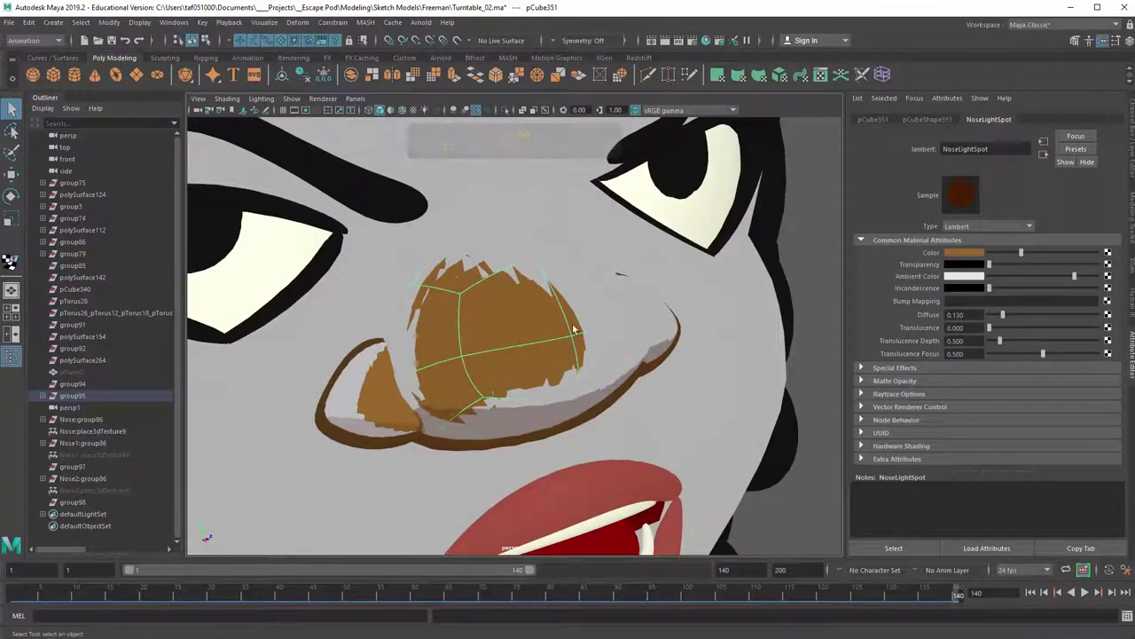
# Clear the selection and compare the face in textured display with default lighting and with all scene lights
pyautogui.click(809, 248)
pyautogui.keyDown('alt'); pyautogui.moveTo(809, 248); pyautogui.dragTo(508, 317, button='right'); pyautogui.keyUp('alt')
pyautogui.press('6')
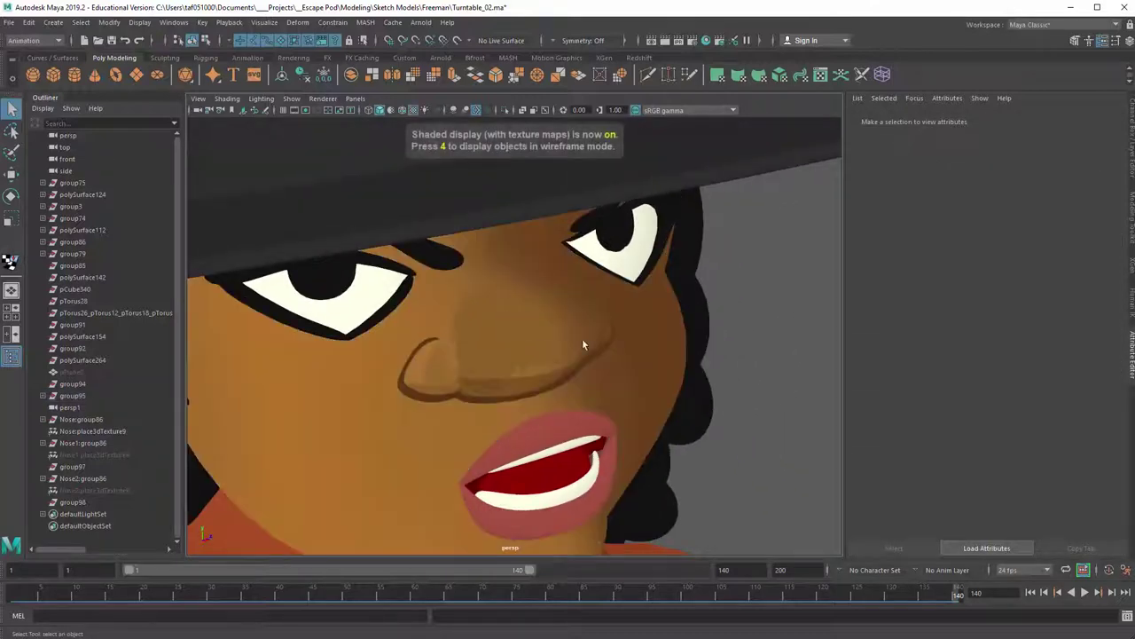
pyautogui.keyDown('alt'); pyautogui.moveTo(620, 353); pyautogui.dragTo(583, 349); pyautogui.keyUp('alt')
pyautogui.press('7')
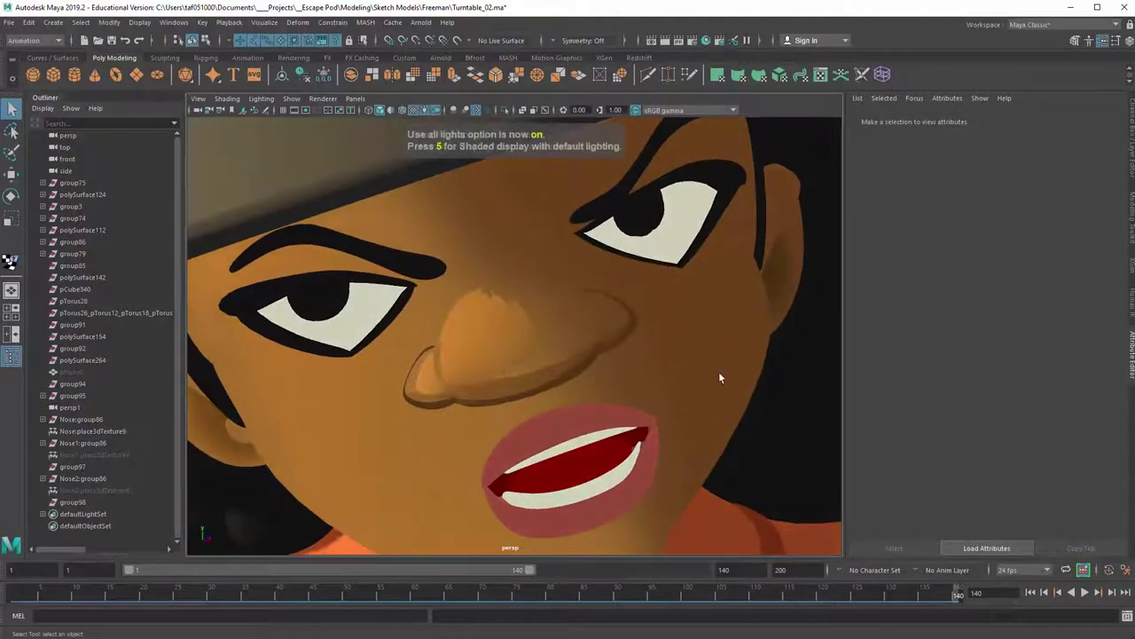
# Examine how the lit character reads from a distance and up close, from the hat down to the waist
pyautogui.keyDown('alt'); pyautogui.moveTo(643, 331); pyautogui.dragTo(412, 338, button='right'); pyautogui.keyUp('alt')
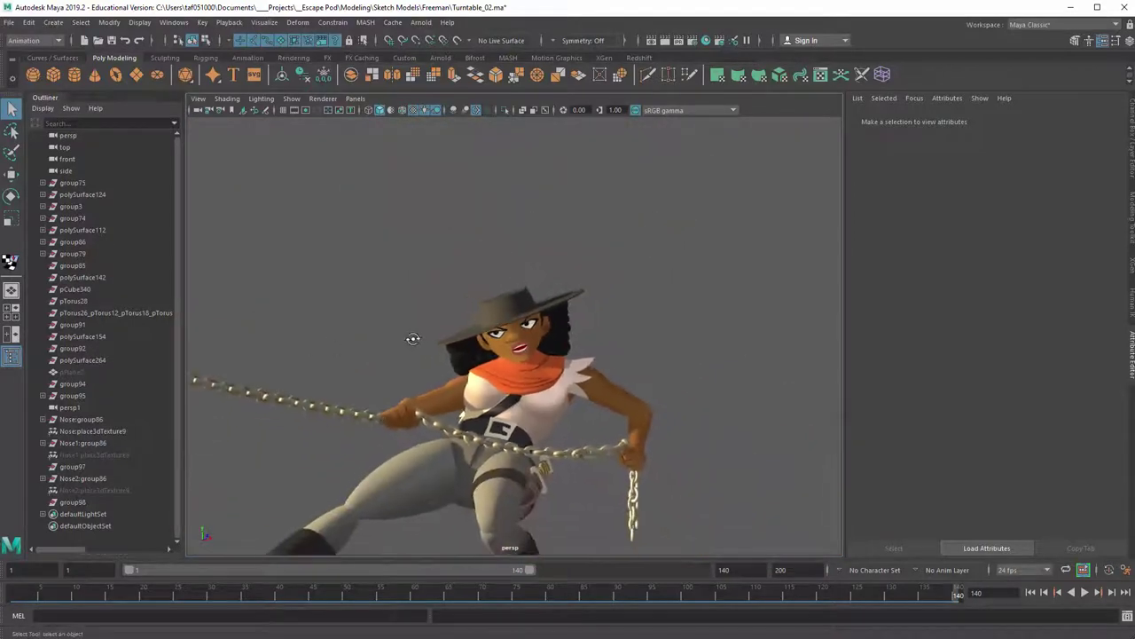
pyautogui.keyDown('alt'); pyautogui.moveTo(412, 338); pyautogui.dragTo(378, 332); pyautogui.keyUp('alt')
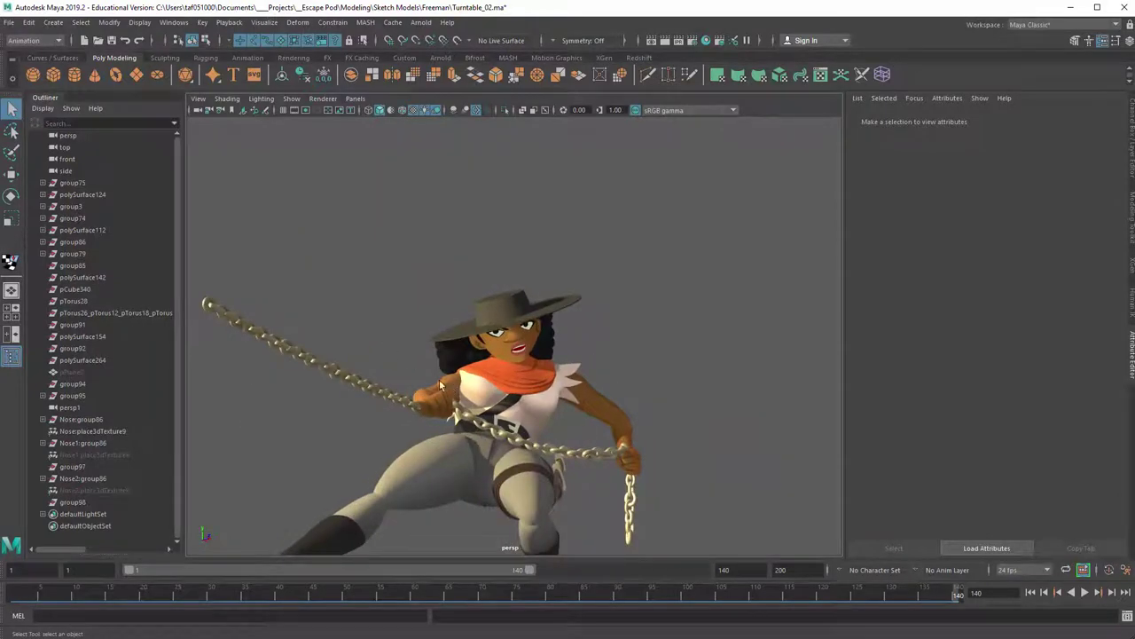
pyautogui.keyDown('alt'); pyautogui.moveTo(382, 326); pyautogui.dragTo(987, 510, button='right'); pyautogui.keyUp('alt')
pyautogui.keyDown('alt'); pyautogui.moveTo(574, 346); pyautogui.dragTo(611, 340); pyautogui.keyUp('alt')
pyautogui.keyDown('alt'); pyautogui.moveTo(433, 338); pyautogui.dragTo(662, 286); pyautogui.keyUp('alt')
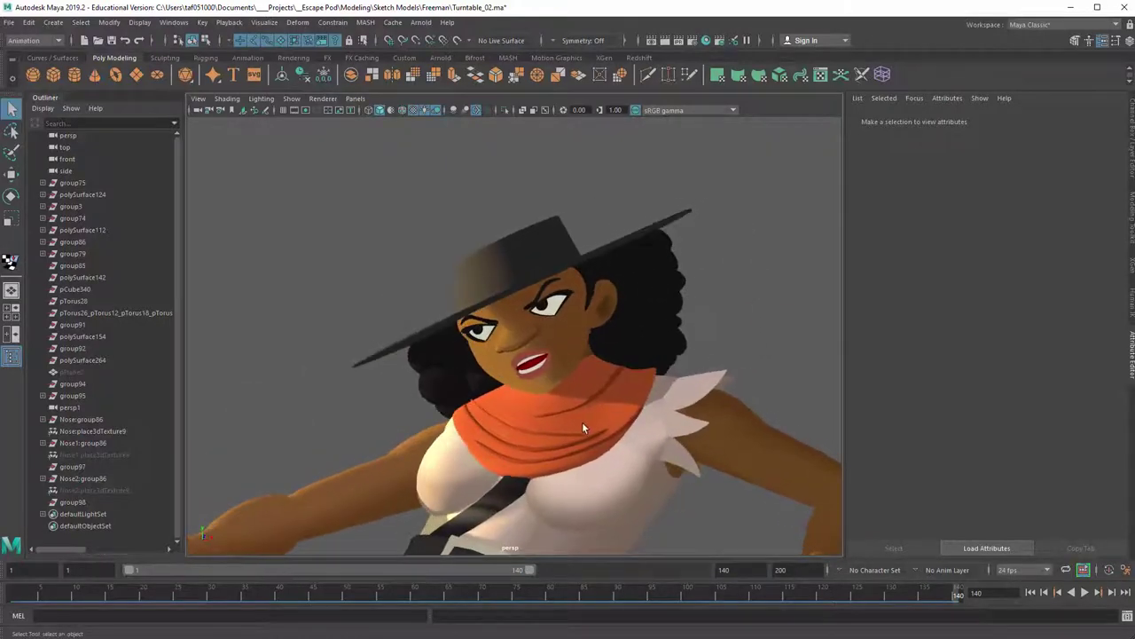
pyautogui.keyDown('alt'); pyautogui.moveTo(582, 421); pyautogui.dragTo(593, 278, button='middle'); pyautogui.keyUp('alt')
pyautogui.scroll(-3, 586, 288)
pyautogui.keyDown('alt'); pyautogui.moveTo(433, 413); pyautogui.dragTo(460, 324, button='middle'); pyautogui.keyUp('alt')
pyautogui.scroll(4, 459, 324)
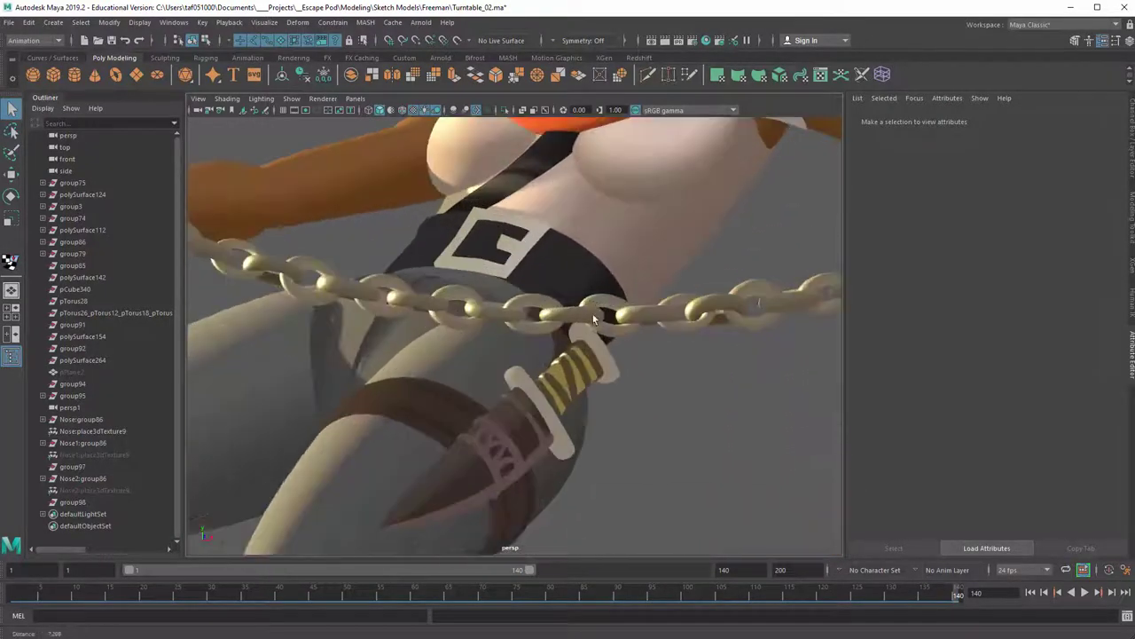
# Check the waist belt's material and examine how its highlight shifts across the belt from different angles
pyautogui.click(568, 261)
pyautogui.keyDown('alt'); pyautogui.moveTo(654, 259); pyautogui.dragTo(441, 229); pyautogui.keyUp('alt')
pyautogui.keyDown('alt'); pyautogui.moveTo(537, 313); pyautogui.dragTo(550, 319); pyautogui.keyUp('alt')
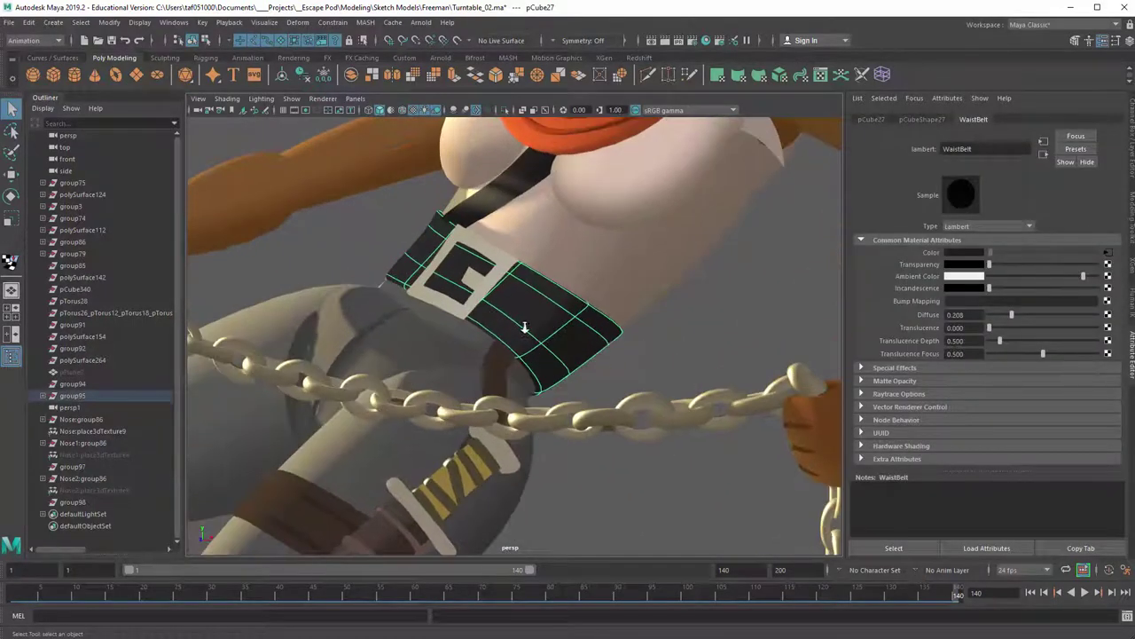
pyautogui.scroll(3, 525, 325)
pyautogui.click(730, 355)
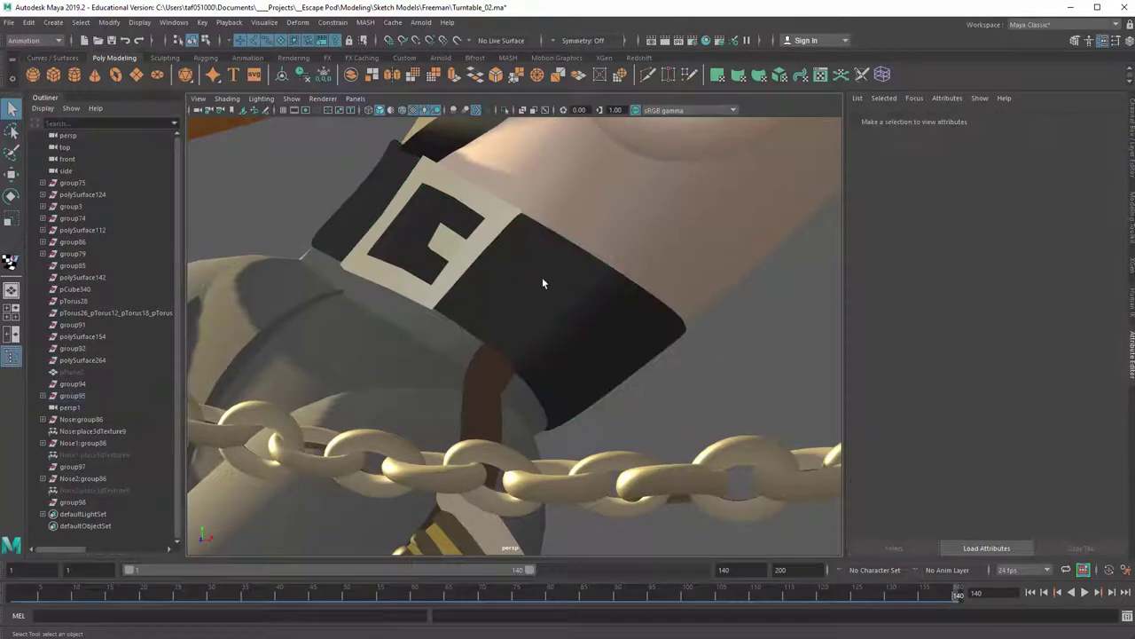
pyautogui.keyDown('alt'); pyautogui.moveTo(682, 308); pyautogui.dragTo(396, 317, button='right'); pyautogui.keyUp('alt')
pyautogui.keyDown('alt'); pyautogui.moveTo(396, 317); pyautogui.dragTo(411, 332); pyautogui.keyUp('alt')
pyautogui.keyDown('alt'); pyautogui.moveTo(428, 322); pyautogui.dragTo(600, 381, button='right'); pyautogui.keyUp('alt')
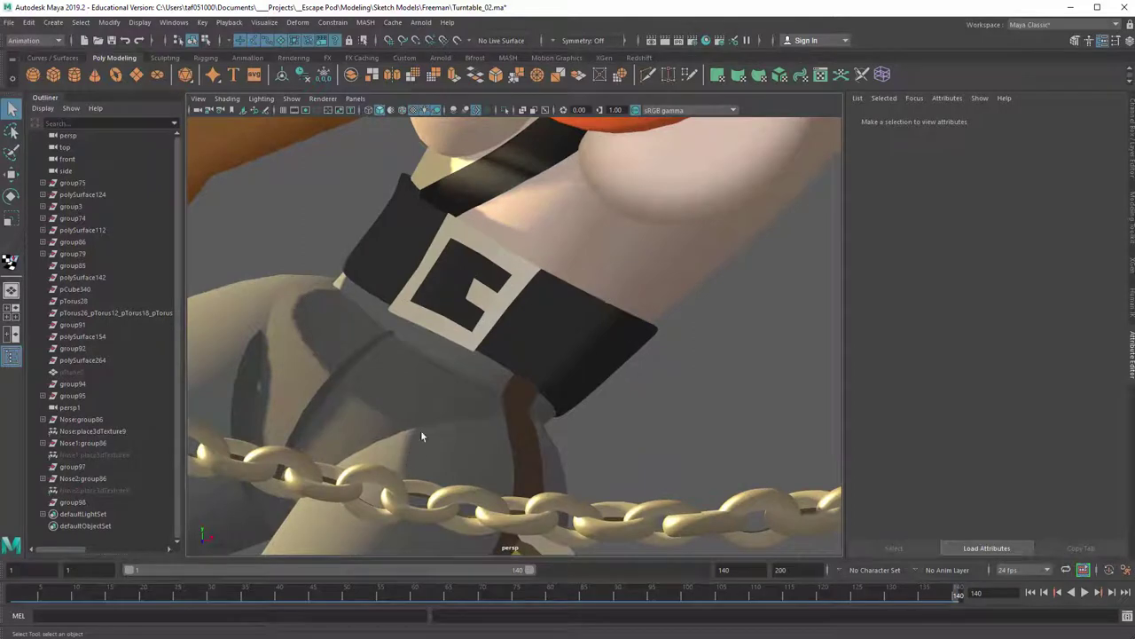
# Select one link of the taut chain pulled by the right hand and examine the chain's shading from several angles
pyautogui.scroll(-8, 331, 316)
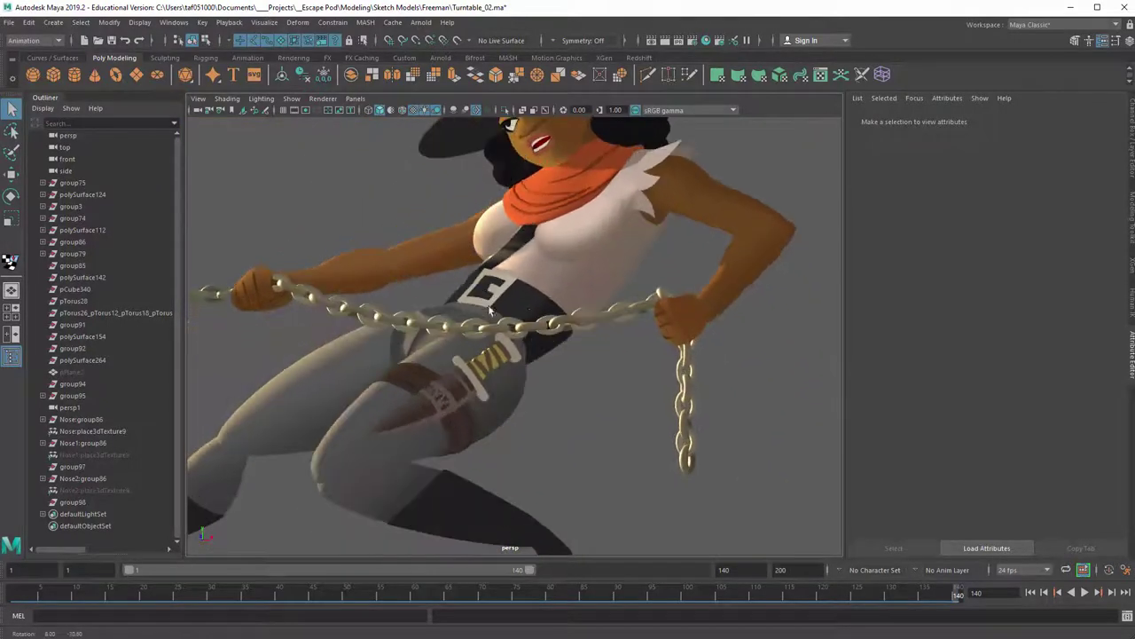
pyautogui.keyDown('alt'); pyautogui.moveTo(399, 310); pyautogui.dragTo(106, 340); pyautogui.keyUp('alt')
pyautogui.keyDown('alt'); pyautogui.moveTo(510, 355); pyautogui.dragTo(715, 359, button='middle'); pyautogui.keyUp('alt')
pyautogui.scroll(10, 603, 385)
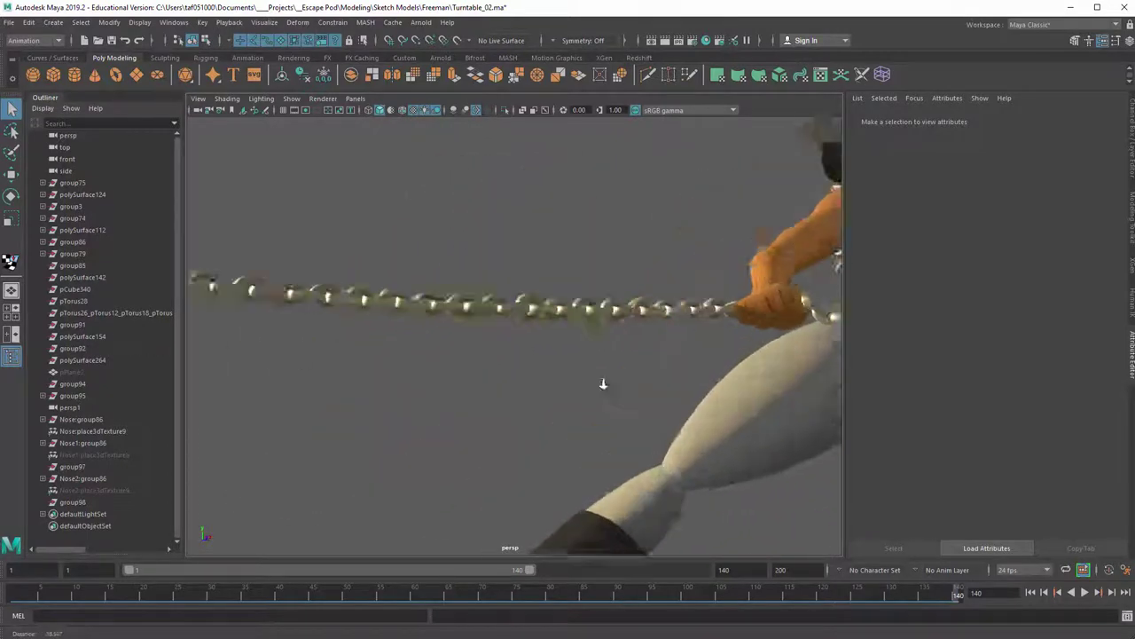
pyautogui.click(521, 276)
pyautogui.keyDown('alt'); pyautogui.moveTo(521, 276); pyautogui.dragTo(732, 268); pyautogui.keyUp('alt')
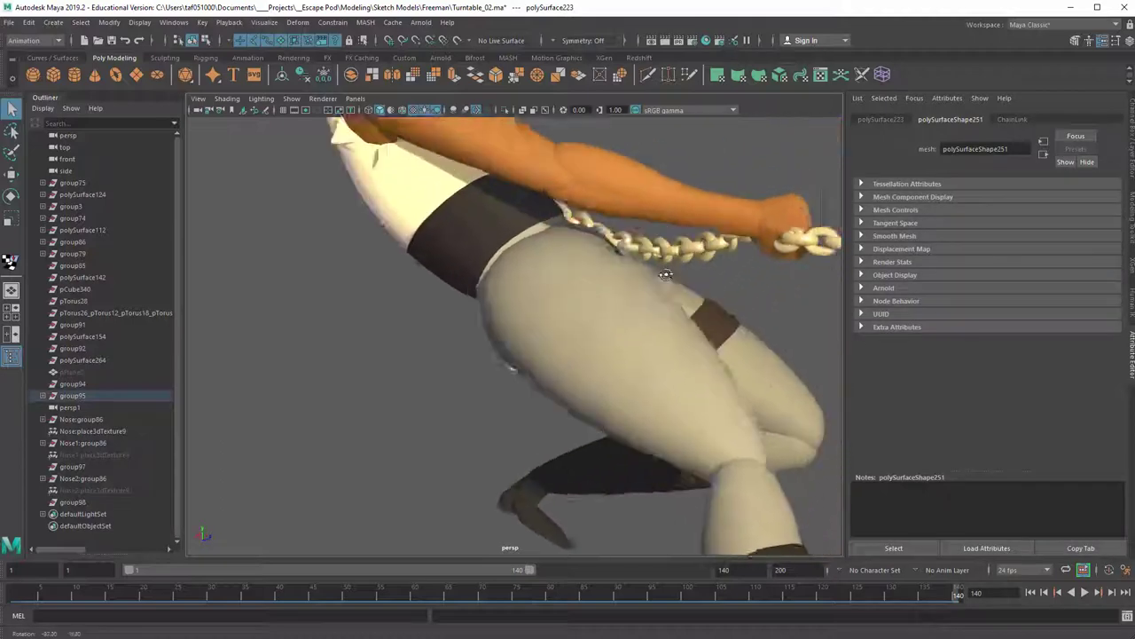
pyautogui.keyDown('alt'); pyautogui.moveTo(732, 268); pyautogui.dragTo(534, 307, button='middle'); pyautogui.keyUp('alt')
pyautogui.keyDown('alt'); pyautogui.moveTo(599, 284); pyautogui.dragTo(424, 285); pyautogui.keyUp('alt')
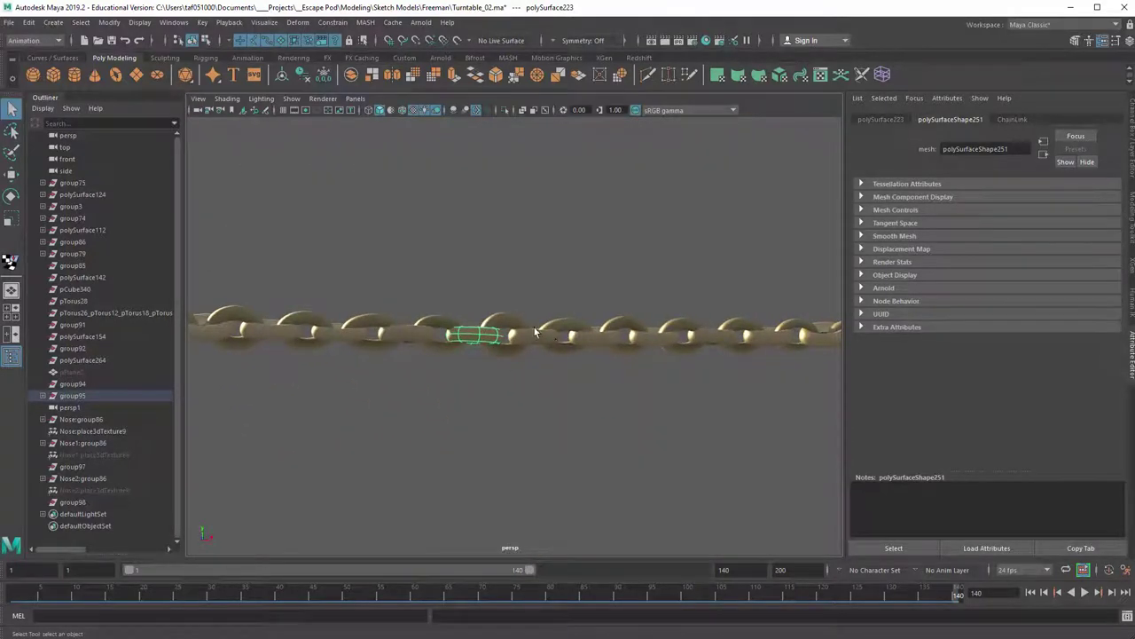
# Check the selected chain link's channel values and return to its shape attributes
pyautogui.scroll(-5, 536, 332)
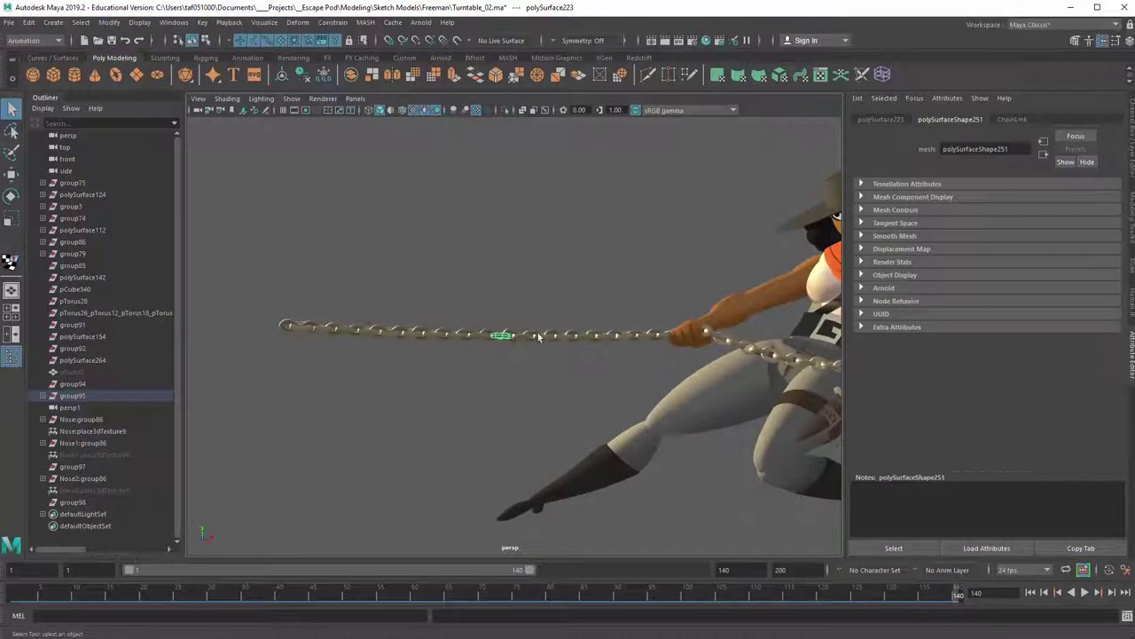
pyautogui.keyDown('alt'); pyautogui.moveTo(537, 335); pyautogui.dragTo(745, 406, button='right'); pyautogui.keyUp('alt')
pyautogui.hotkey('ctrl', 'a')
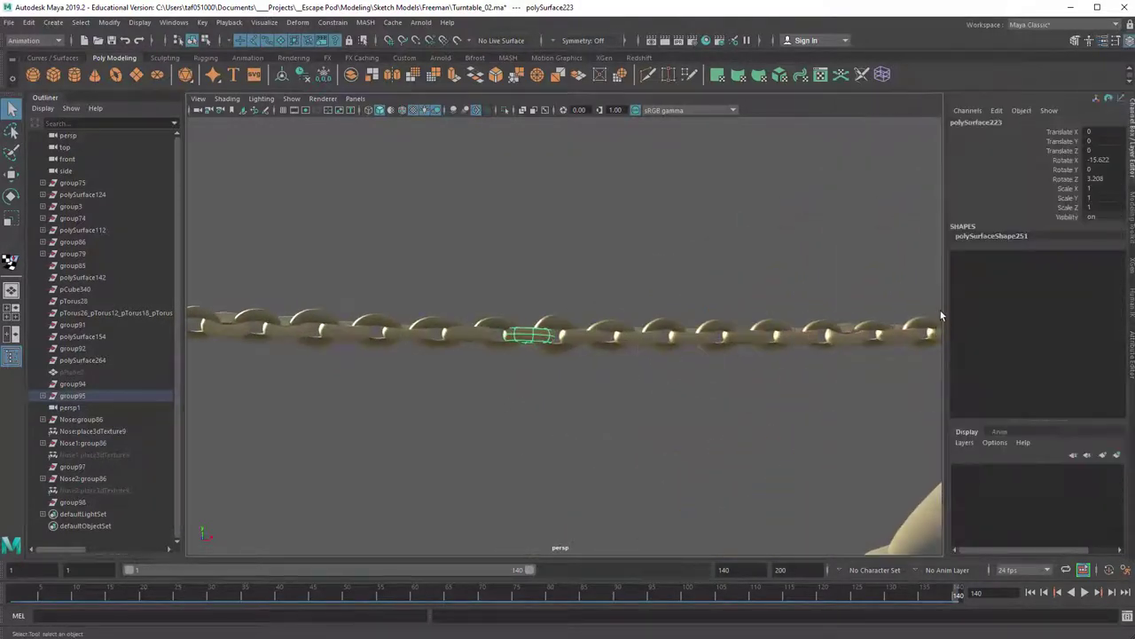
pyautogui.hotkey('ctrl', 'a')
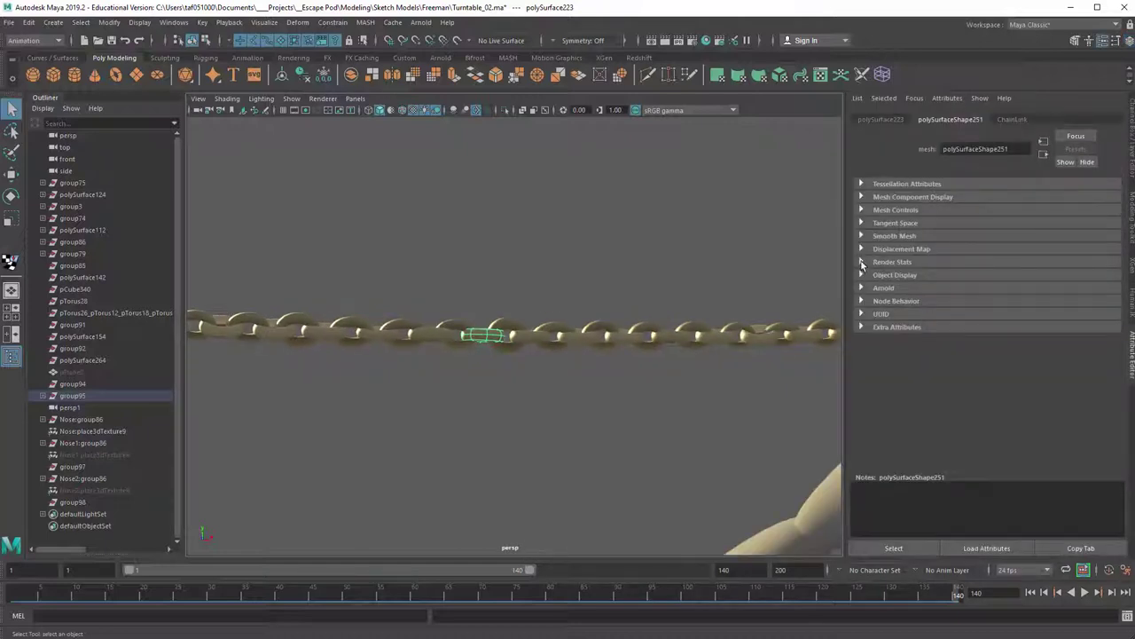
# Check the selected chain link's render stats, including its options for casting and receiving shadows
pyautogui.click(862, 263)
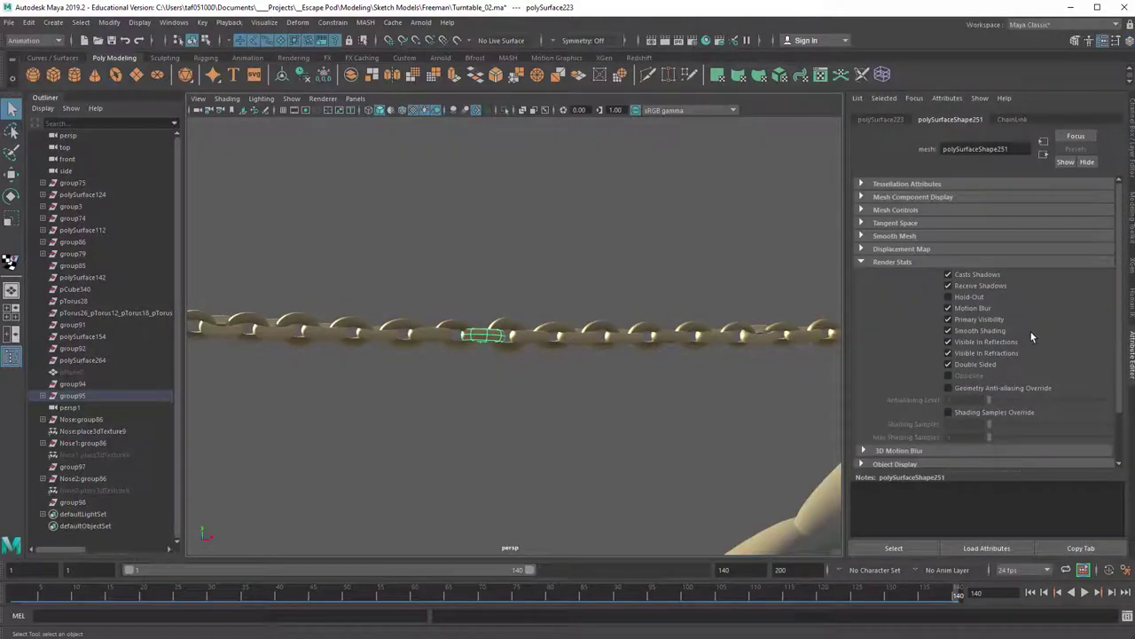
pyautogui.click(947, 275)
pyautogui.click(948, 286)
# Clear the selection and examine the shaded character and chain from several angles and distances
pyautogui.keyDown('alt'); pyautogui.moveTo(618, 325); pyautogui.dragTo(337, 314, button='right'); pyautogui.keyUp('alt')
pyautogui.keyDown('alt'); pyautogui.moveTo(525, 302); pyautogui.dragTo(236, 385, button='middle'); pyautogui.keyUp('alt')
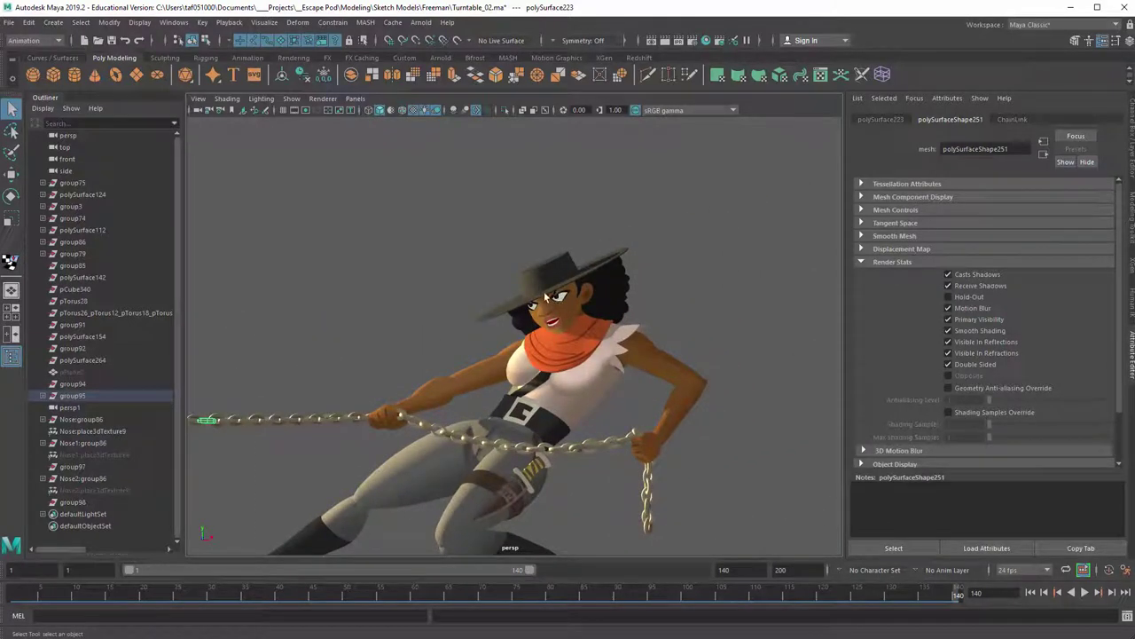
pyautogui.click(726, 293)
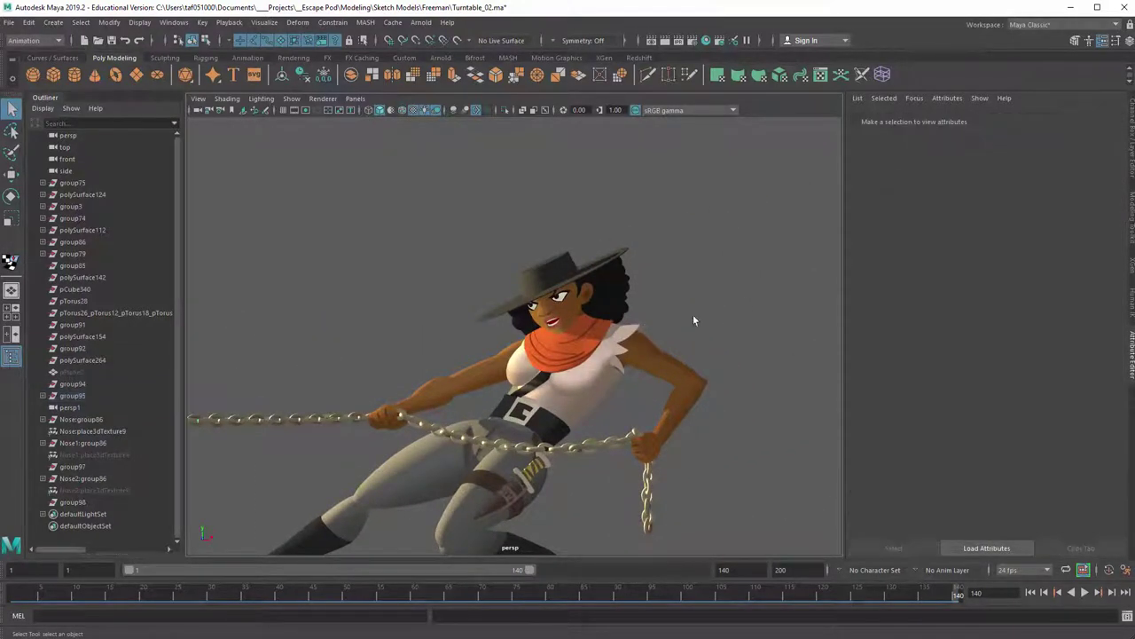
pyautogui.keyDown('alt'); pyautogui.moveTo(503, 351); pyautogui.dragTo(570, 343); pyautogui.keyUp('alt')
pyautogui.keyDown('alt'); pyautogui.moveTo(439, 357); pyautogui.dragTo(531, 372, button='right'); pyautogui.keyUp('alt')
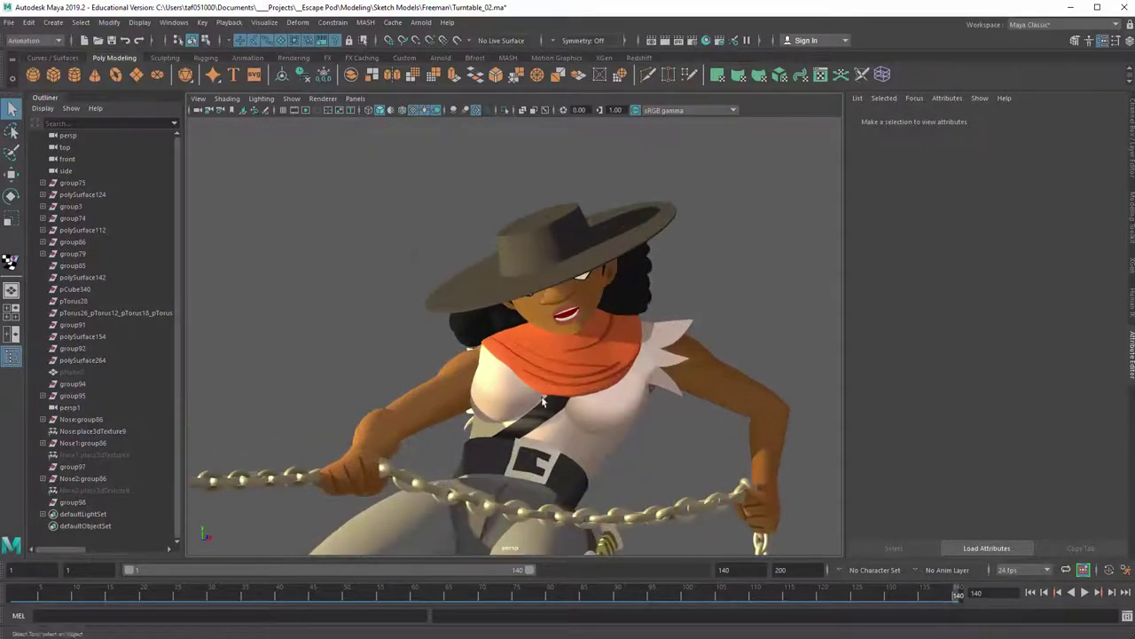
pyautogui.keyDown('alt'); pyautogui.moveTo(518, 385); pyautogui.dragTo(496, 313, button='middle'); pyautogui.keyUp('alt')
pyautogui.keyDown('alt'); pyautogui.moveTo(550, 256); pyautogui.dragTo(387, 268, button='right'); pyautogui.keyUp('alt')
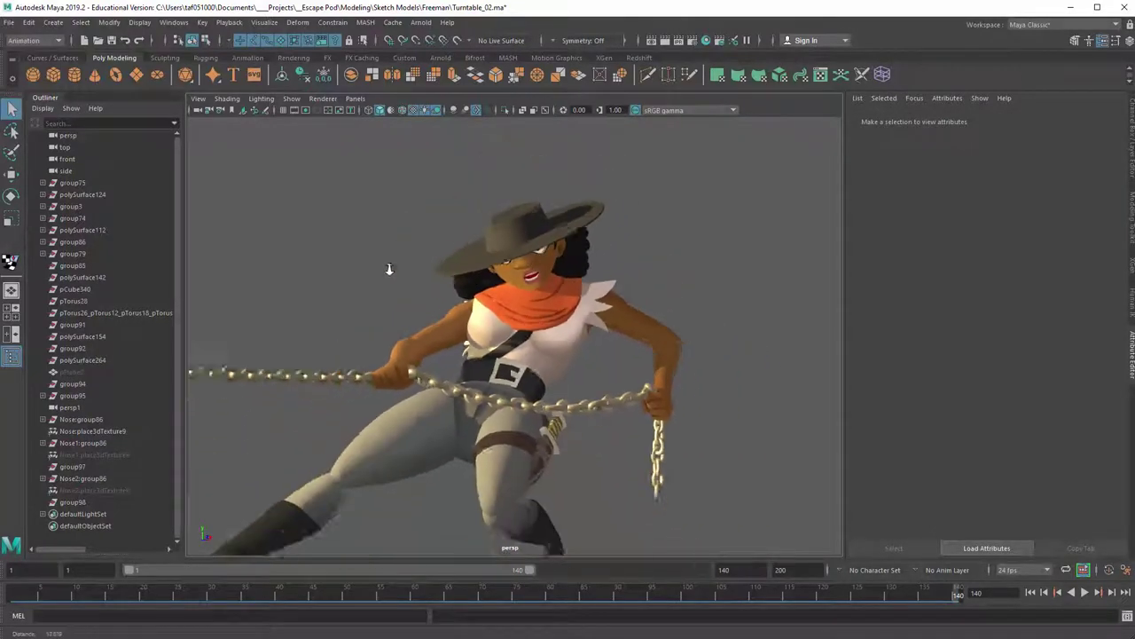
pyautogui.keyDown('alt'); pyautogui.moveTo(388, 267); pyautogui.dragTo(460, 257); pyautogui.keyUp('alt')
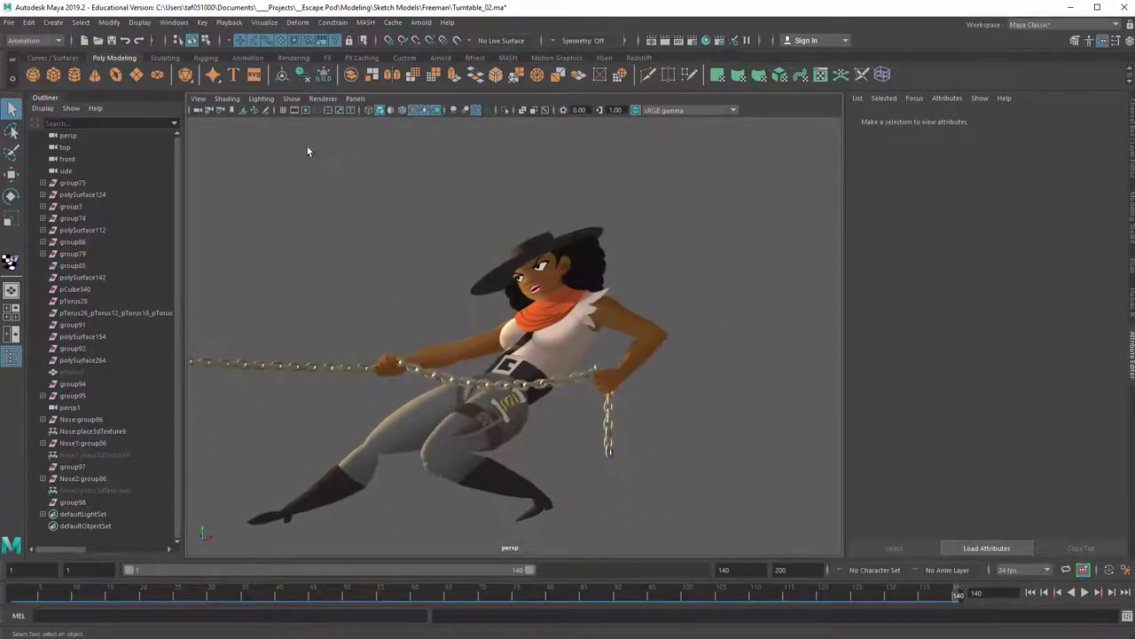
# Look over the character's materials in the Hypershade
pyautogui.click(173, 22)
pyautogui.moveTo(229, 63)
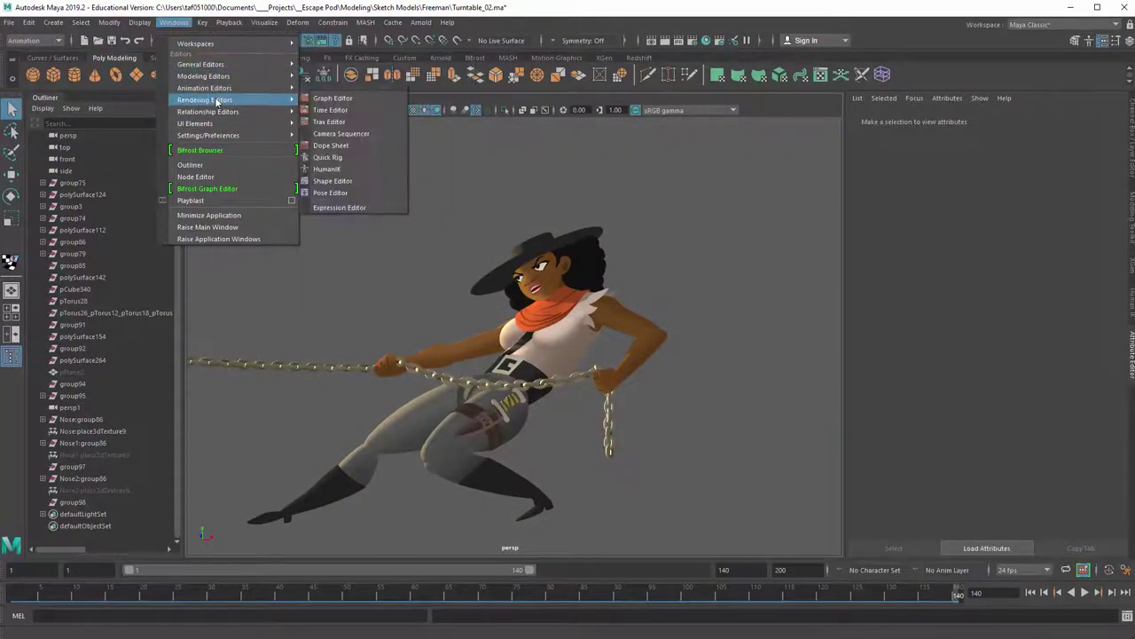
pyautogui.moveTo(222, 99)
pyautogui.click(355, 133)
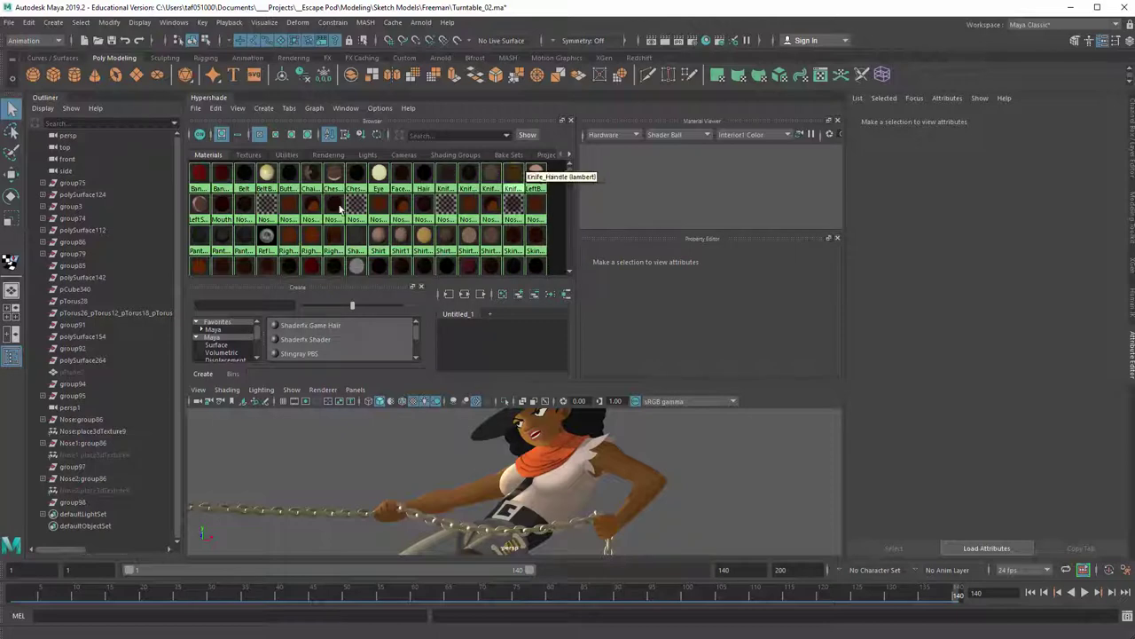
# Close the Hypershade's material browser and material viewer, and return to the full perspective view
pyautogui.click(571, 121)
pyautogui.click(836, 121)
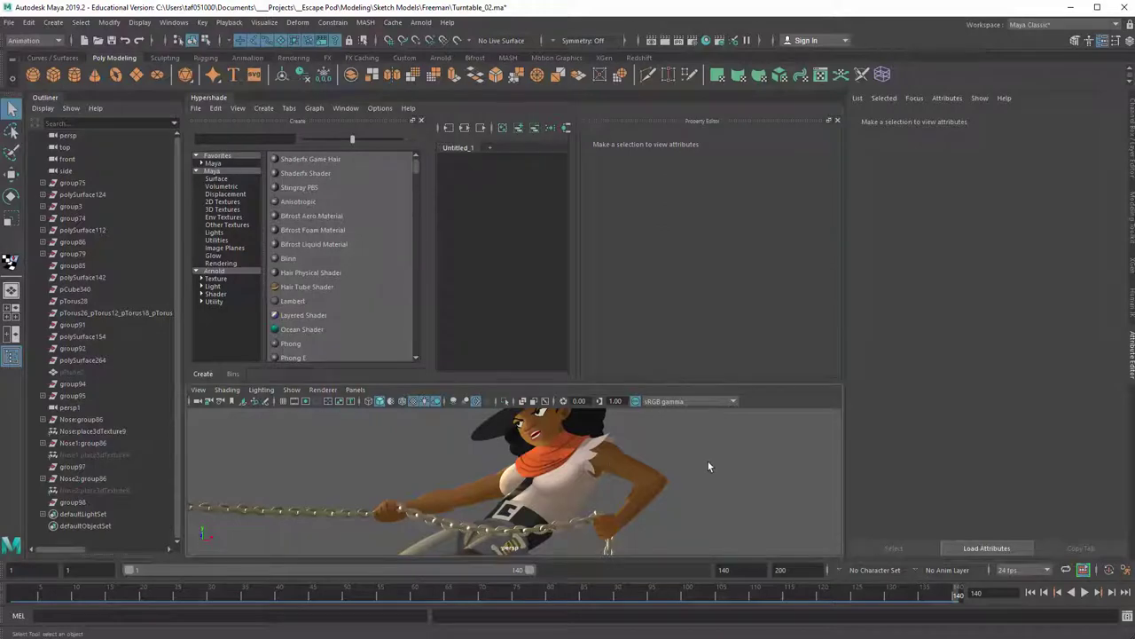
pyautogui.press('space')
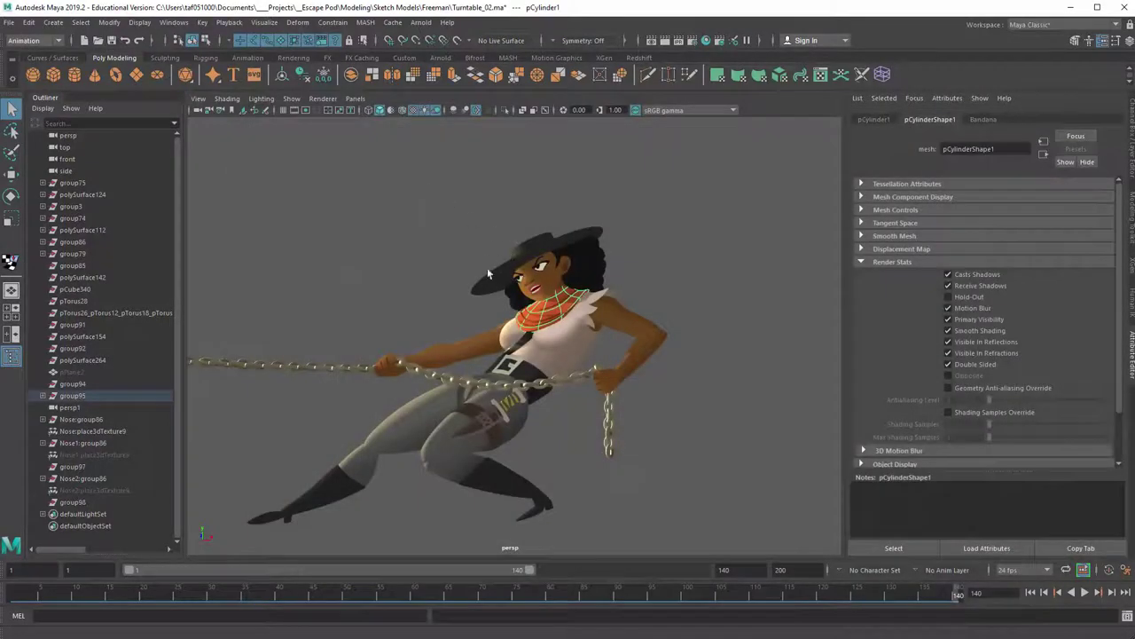
pyautogui.click(390, 243)
# Show all object types in the perspective view, including the texture placements around the character
pyautogui.keyDown('alt'); pyautogui.moveTo(438, 274); pyautogui.dragTo(515, 276); pyautogui.keyUp('alt')
pyautogui.click(291, 98)
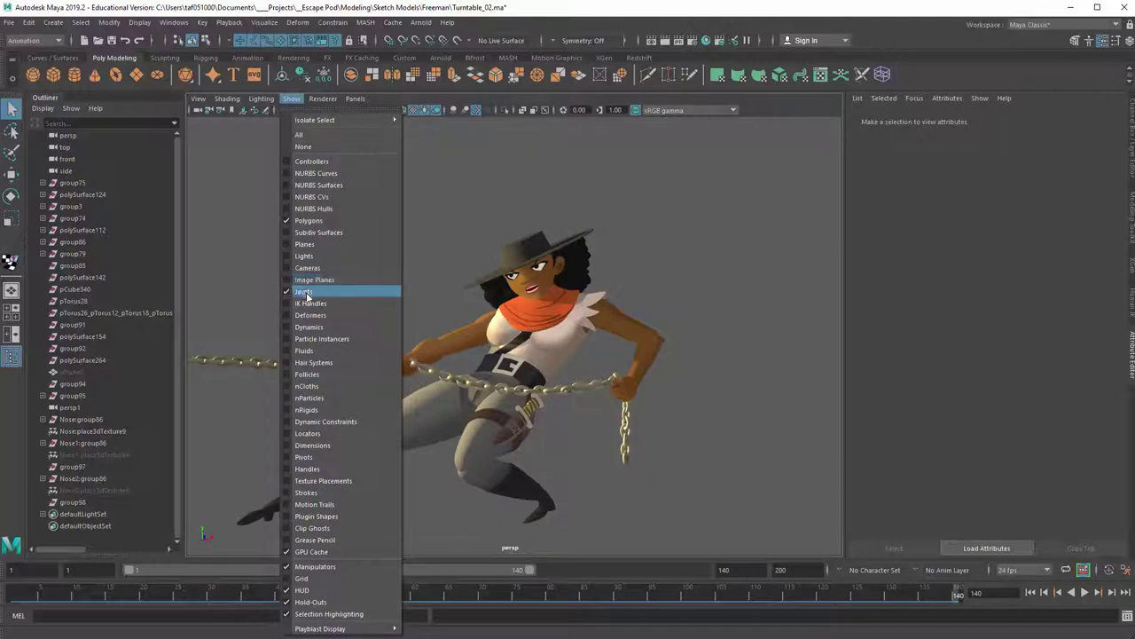
pyautogui.click(318, 133)
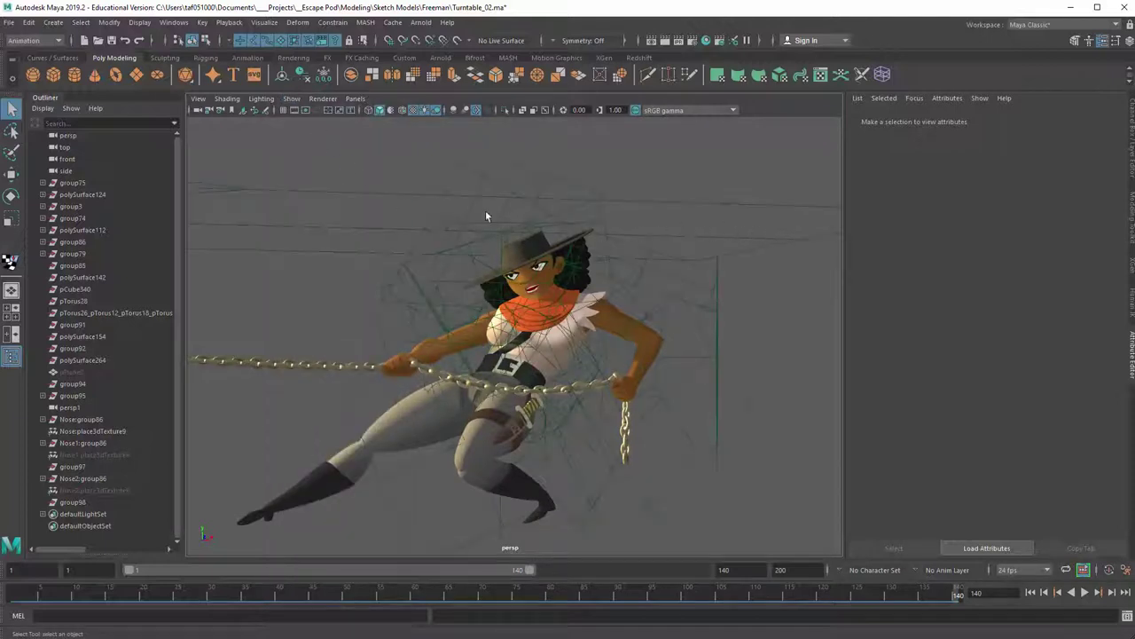
# Select the LeftArmUpper 3D texture placement and examine how the projection placements surround the character
pyautogui.keyDown('alt'); pyautogui.moveTo(684, 232); pyautogui.dragTo(566, 225); pyautogui.keyUp('alt')
pyautogui.click(695, 257)
pyautogui.keyDown('alt'); pyautogui.moveTo(537, 335); pyautogui.dragTo(594, 345, button='right'); pyautogui.keyUp('alt')
pyautogui.keyDown('alt'); pyautogui.moveTo(594, 345); pyautogui.dragTo(559, 306, button='middle'); pyautogui.keyUp('alt')
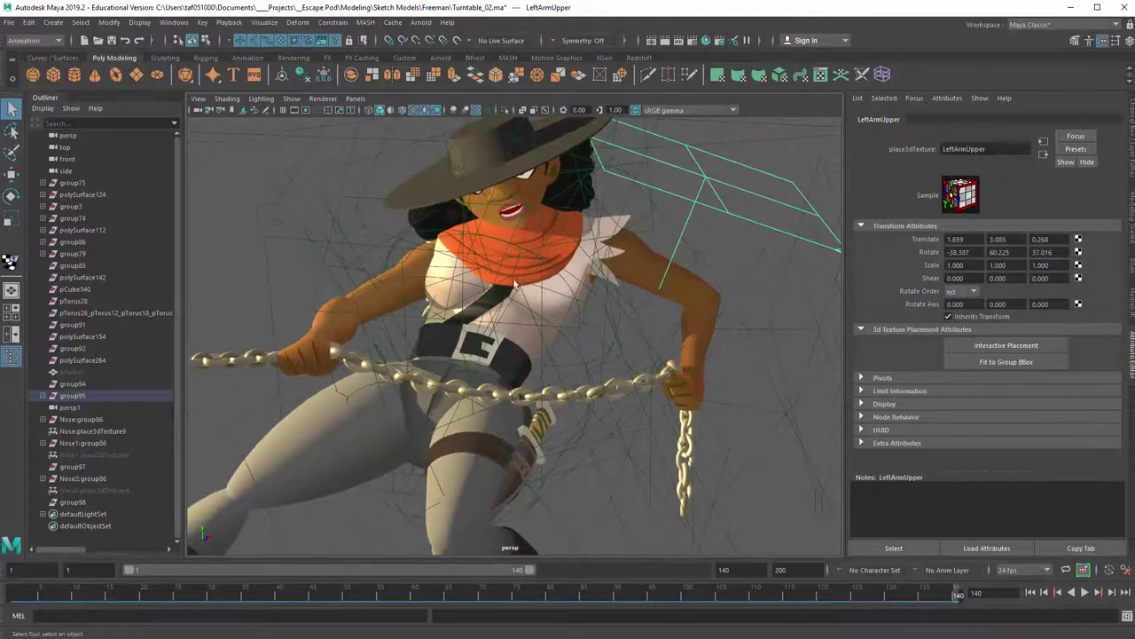
pyautogui.keyDown('alt'); pyautogui.moveTo(535, 286); pyautogui.dragTo(503, 223); pyautogui.keyUp('alt')
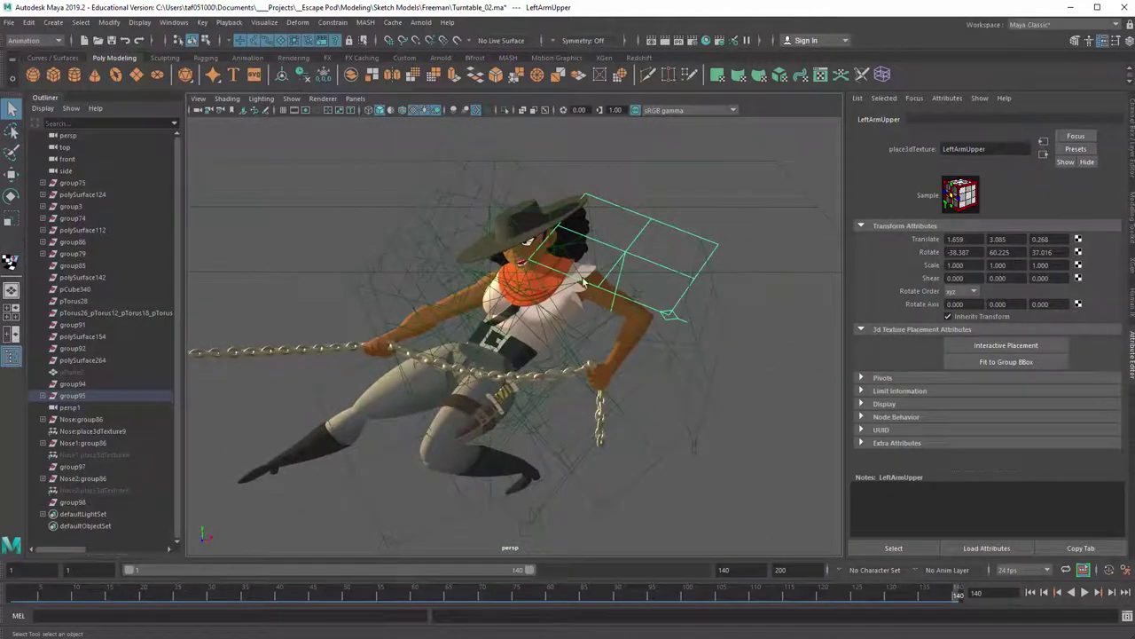
pyautogui.keyDown('alt'); pyautogui.moveTo(556, 279); pyautogui.dragTo(697, 287, button='right'); pyautogui.keyUp('alt')
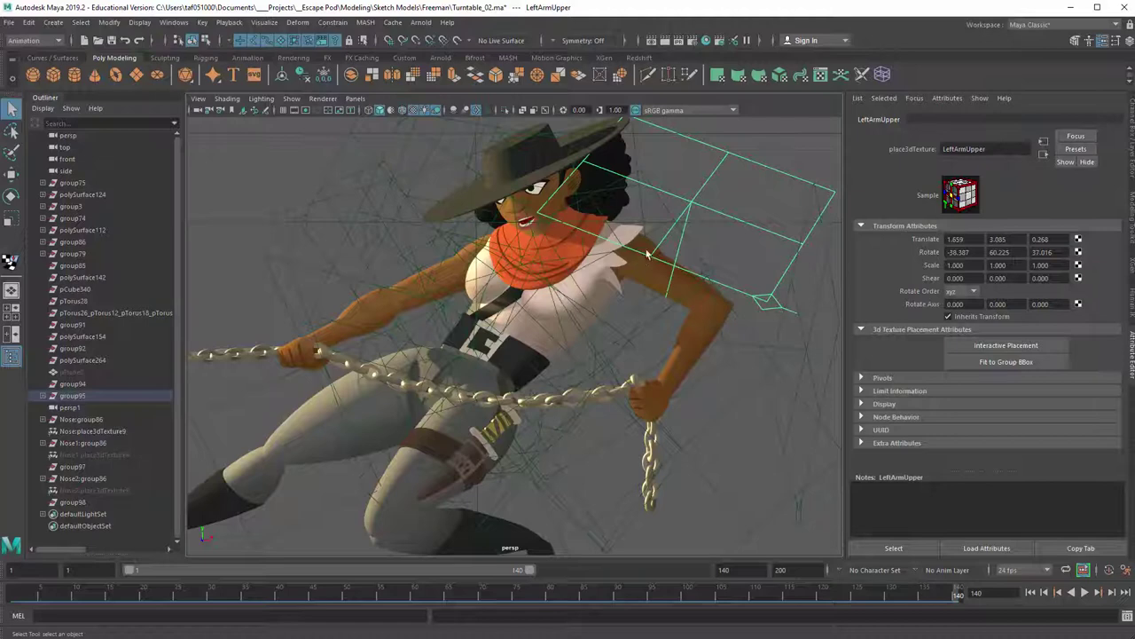
pyautogui.keyDown('alt'); pyautogui.moveTo(671, 323); pyautogui.dragTo(481, 270, button='right'); pyautogui.keyUp('alt')
pyautogui.keyDown('alt'); pyautogui.moveTo(482, 270); pyautogui.dragTo(543, 252); pyautogui.keyUp('alt')
pyautogui.keyDown('alt'); pyautogui.moveTo(543, 252); pyautogui.dragTo(838, 312, button='right'); pyautogui.keyUp('alt')
pyautogui.keyDown('alt'); pyautogui.moveTo(507, 166); pyautogui.dragTo(497, 250, button='middle'); pyautogui.keyUp('alt')
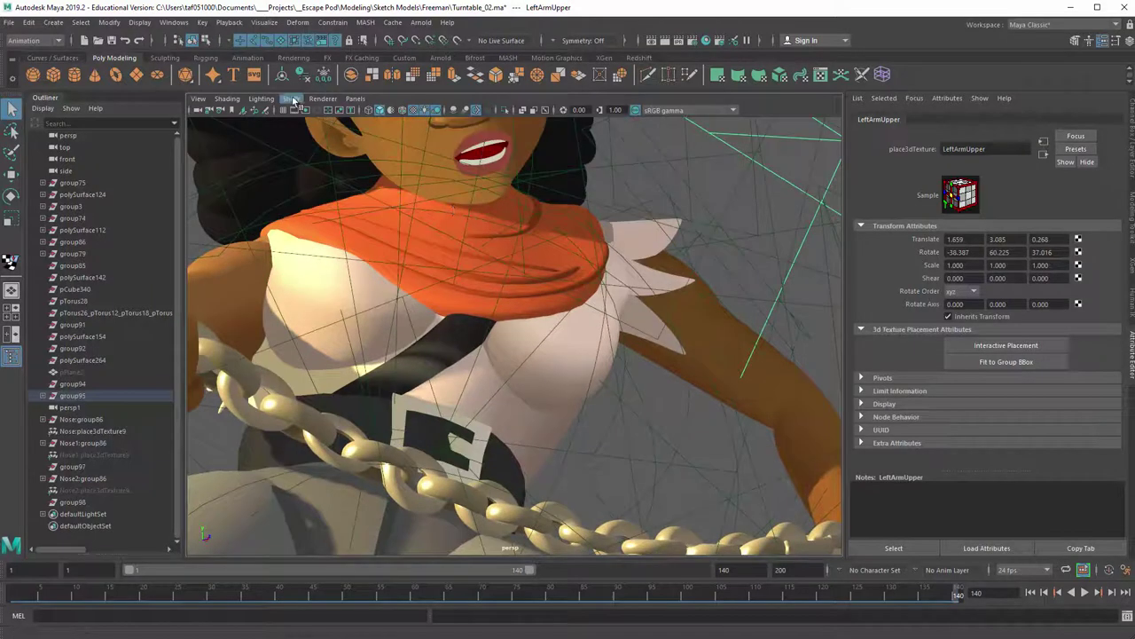
# Hide all object types in the perspective view except polygons
pyautogui.click(292, 98)
pyautogui.click(304, 146)
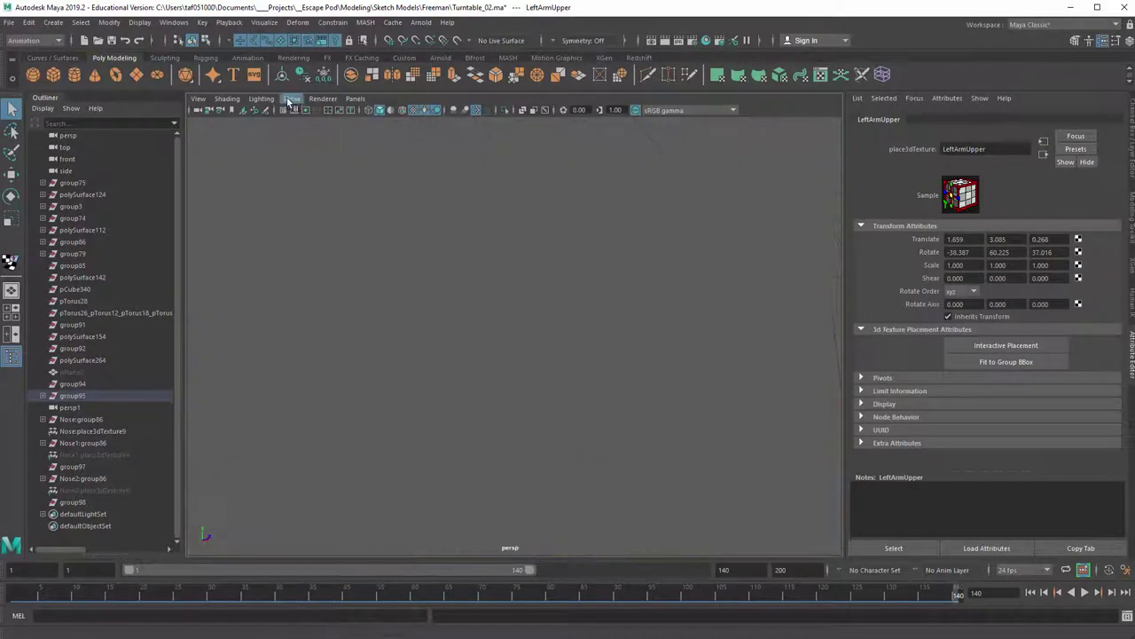
pyautogui.click(292, 99)
pyautogui.click(308, 220)
# Examine the finished character's projected shading without placement helpers, up close and from a distance, from several angles
pyautogui.keyDown('alt'); pyautogui.moveTo(516, 299); pyautogui.dragTo(218, 277, button='right'); pyautogui.keyUp('alt')
pyautogui.keyDown('alt'); pyautogui.moveTo(550, 271); pyautogui.dragTo(426, 283); pyautogui.keyUp('alt')
pyautogui.keyDown('alt'); pyautogui.moveTo(426, 283); pyautogui.dragTo(759, 299, button='right'); pyautogui.keyUp('alt')
pyautogui.keyDown('alt'); pyautogui.moveTo(656, 185); pyautogui.dragTo(526, 291, button='middle'); pyautogui.keyUp('alt')
pyautogui.keyDown('alt'); pyautogui.moveTo(525, 291); pyautogui.dragTo(481, 287); pyautogui.keyUp('alt')
pyautogui.keyDown('alt'); pyautogui.moveTo(481, 288); pyautogui.dragTo(319, 254, button='right'); pyautogui.keyUp('alt')
pyautogui.keyDown('alt'); pyautogui.moveTo(320, 255); pyautogui.dragTo(528, 259); pyautogui.keyUp('alt')
pyautogui.keyDown('alt'); pyautogui.moveTo(528, 259); pyautogui.dragTo(394, 337, button='right'); pyautogui.keyUp('alt')
pyautogui.keyDown('alt'); pyautogui.moveTo(394, 337); pyautogui.dragTo(524, 304, button='middle'); pyautogui.keyUp('alt')
pyautogui.keyDown('alt'); pyautogui.moveTo(528, 302); pyautogui.dragTo(478, 294); pyautogui.keyUp('alt')
pyautogui.keyDown('alt'); pyautogui.moveTo(477, 300); pyautogui.dragTo(592, 344, button='right'); pyautogui.keyUp('alt')
pyautogui.keyDown('alt'); pyautogui.moveTo(646, 311); pyautogui.dragTo(560, 263, button='middle'); pyautogui.keyUp('alt')
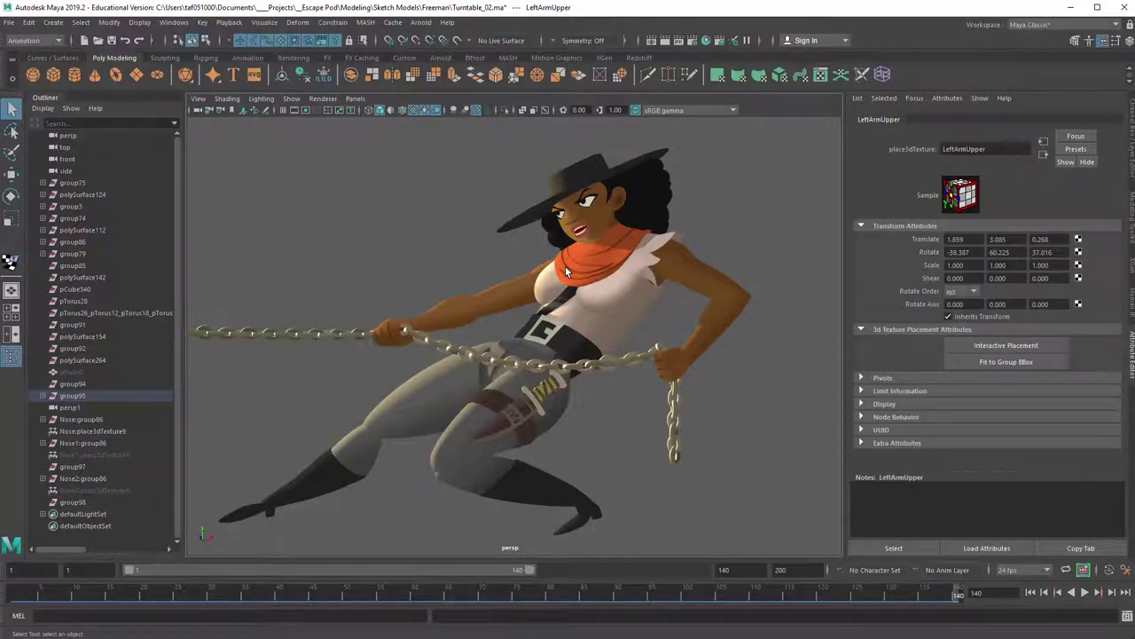
pyautogui.keyDown('alt'); pyautogui.moveTo(677, 287); pyautogui.dragTo(523, 301); pyautogui.keyUp('alt')
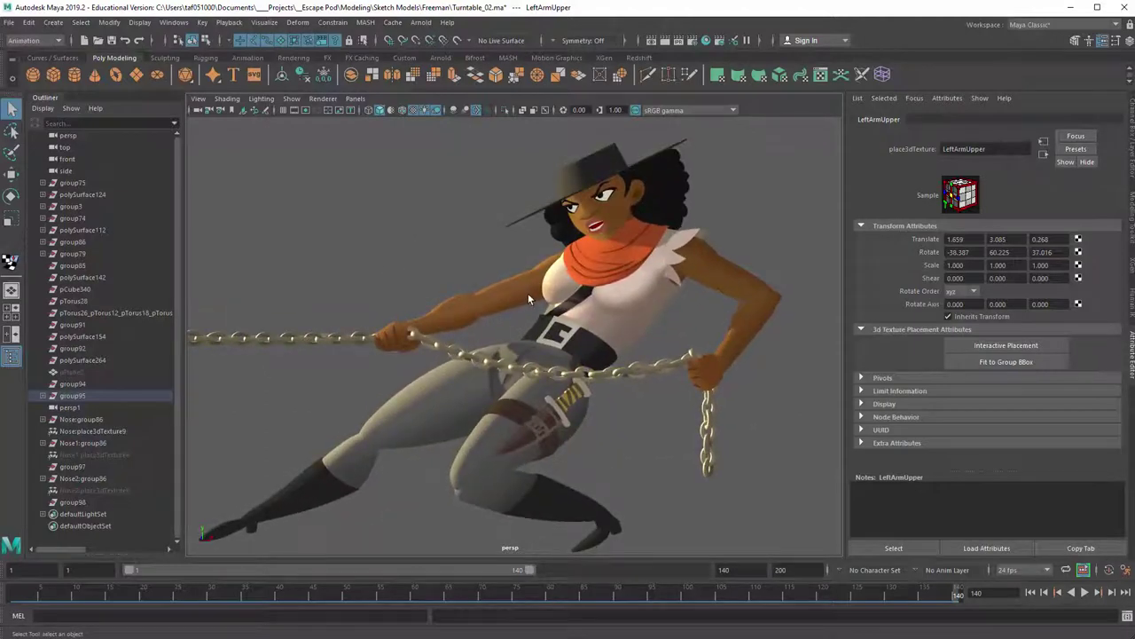
pyautogui.keyDown('alt'); pyautogui.moveTo(528, 292); pyautogui.dragTo(388, 294, button='right'); pyautogui.keyUp('alt')
pyautogui.keyDown('alt'); pyautogui.moveTo(552, 275); pyautogui.dragTo(591, 268); pyautogui.keyUp('alt')
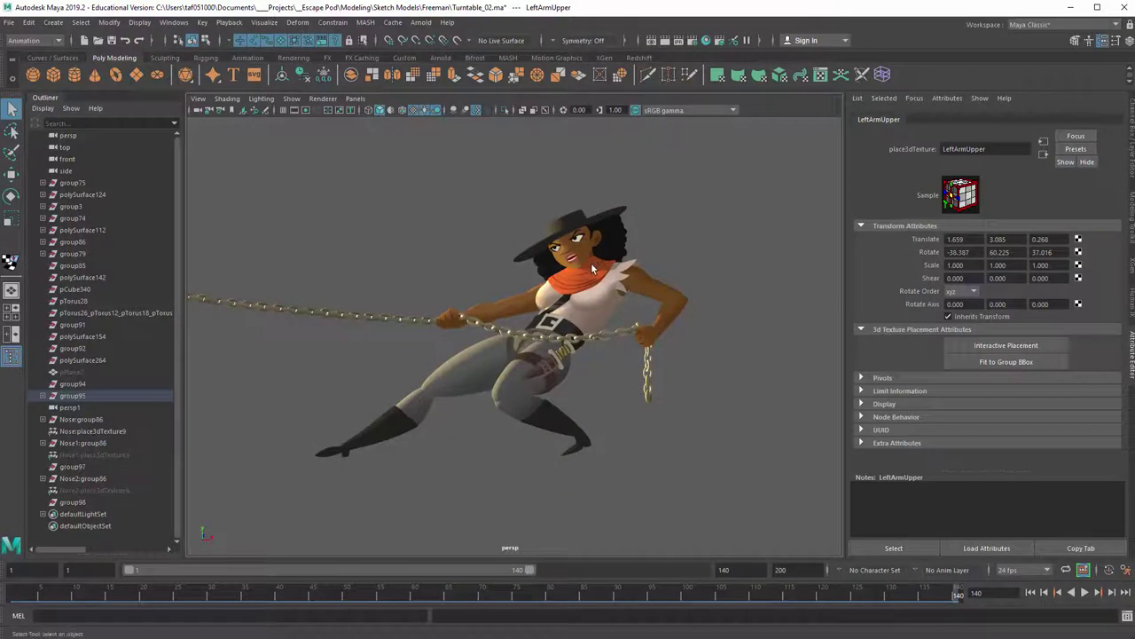